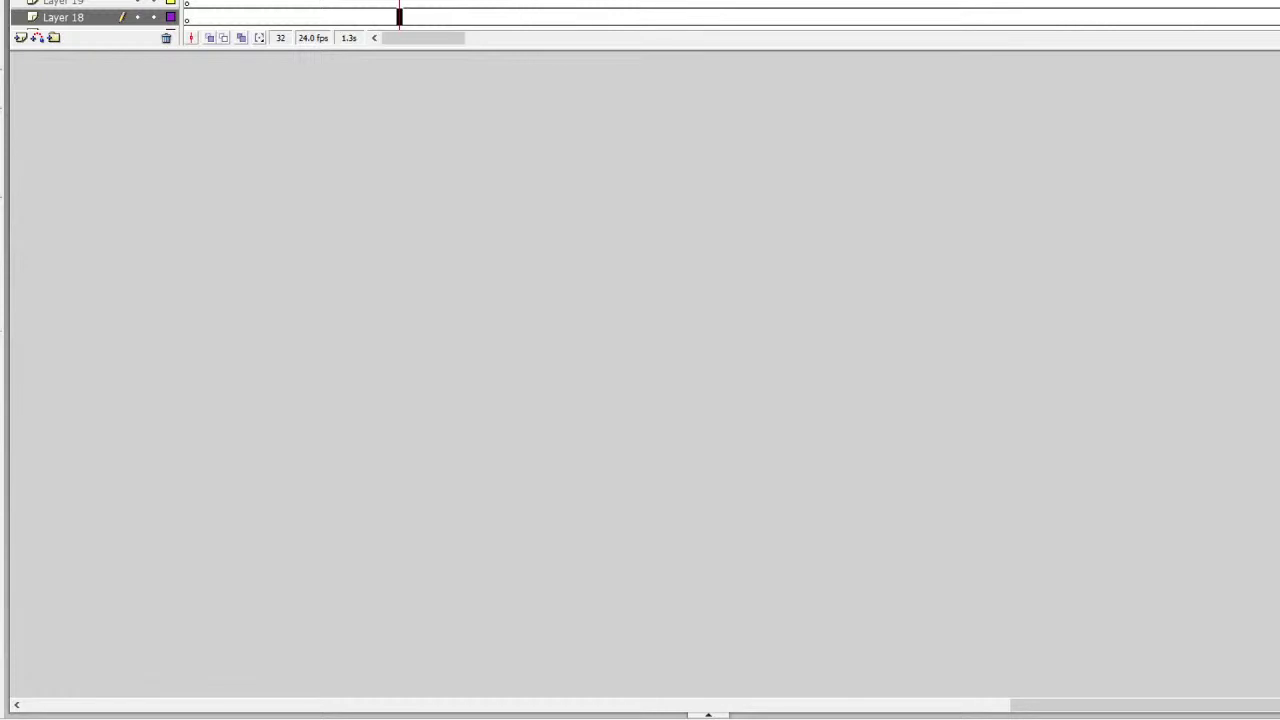
Step: Undo the stray mark and move the playhead to frame 35
mouse_move(699, 294)
mouse_down()
mouse_move(738, 216)
mouse_move(790, 220)
mouse_move(807, 316)
mouse_move(717, 343)
mouse_move(698, 292)
mouse_up()
key(ctrl+z)
scroll(95, 12, down, 1)
drag(402, 1, 444, 2)
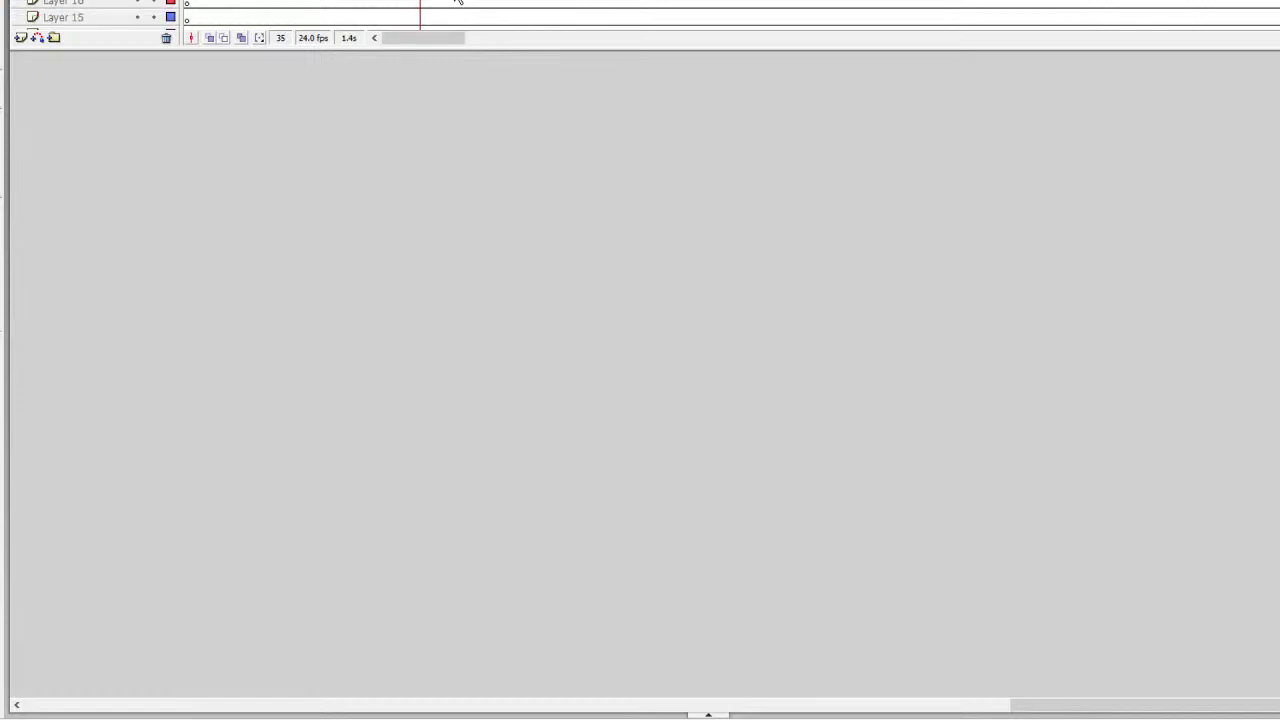
Step: Draw the large right eye with an oval outline, an iris, two stacked highlight ovals and five lashes on its outer side
mouse_move(740, 175)
mouse_down()
mouse_move(694, 198)
mouse_move(668, 259)
mouse_move(679, 316)
mouse_move(732, 345)
mouse_move(794, 330)
mouse_move(814, 279)
mouse_move(787, 199)
mouse_move(754, 176)
mouse_move(724, 176)
mouse_move(751, 262)
mouse_move(748, 207)
mouse_up()
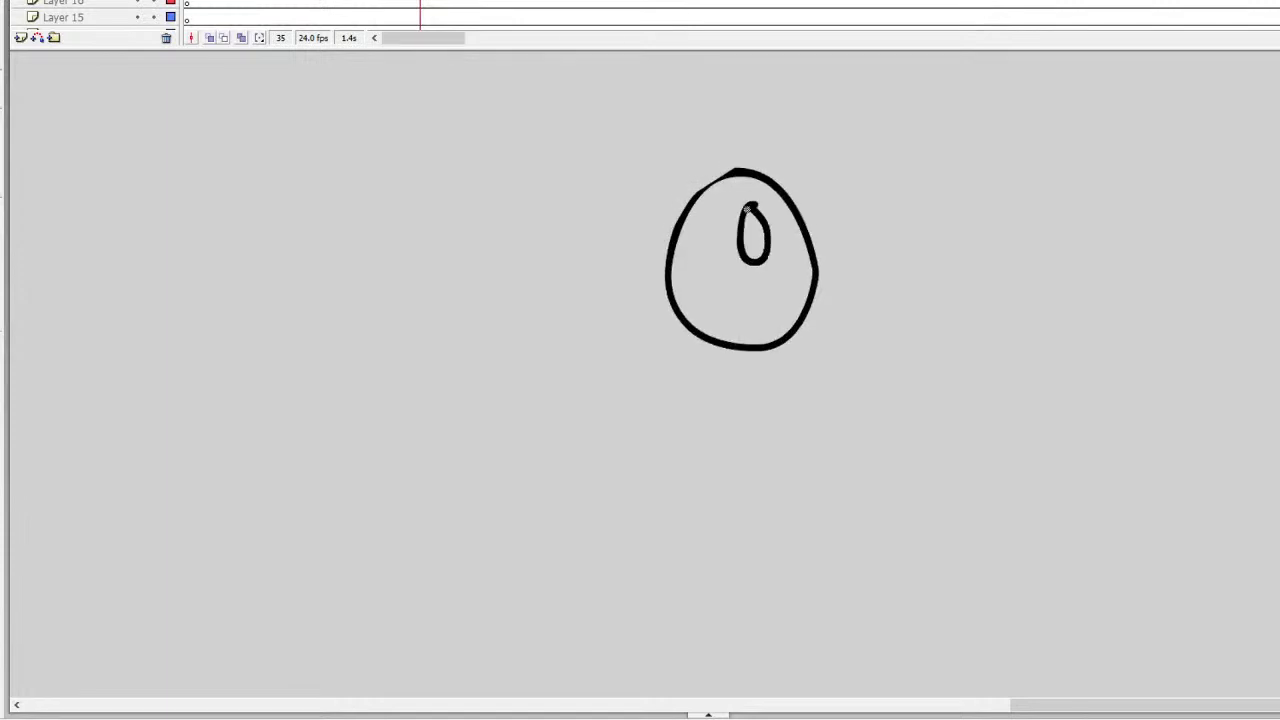
mouse_move(748, 262)
mouse_down()
mouse_move(752, 299)
mouse_move(758, 262)
mouse_up()
mouse_move(752, 205)
mouse_down()
mouse_move(719, 287)
mouse_move(739, 324)
mouse_move(775, 309)
mouse_move(782, 256)
mouse_move(752, 206)
mouse_move(815, 192)
mouse_up()
drag(815, 244, 828, 226)
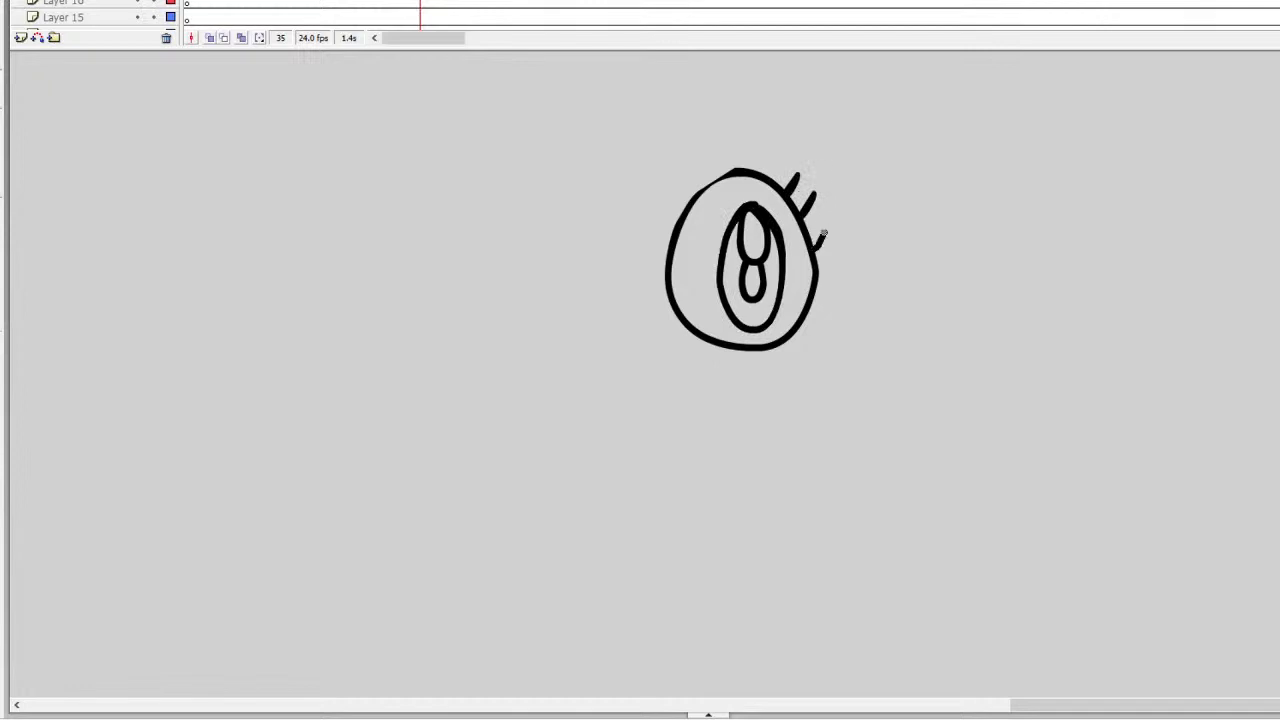
drag(818, 280, 834, 260)
drag(810, 305, 840, 286)
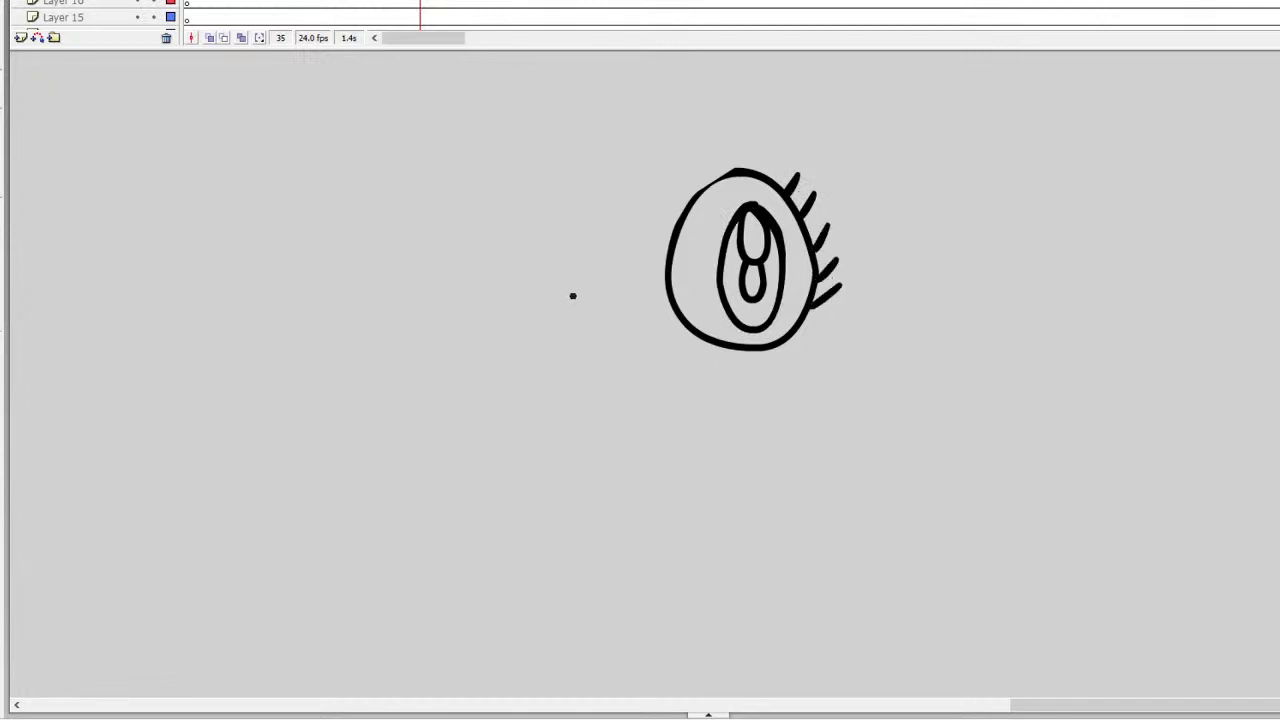
Step: Draw the nose line and a narrower left eye with its iris and highlights, and add upper eyelid lines to both eyes
mouse_move(611, 274)
mouse_down()
mouse_move(611, 321)
mouse_move(583, 363)
mouse_move(608, 380)
mouse_up()
mouse_move(572, 165)
mouse_down()
mouse_move(531, 209)
mouse_move(518, 285)
mouse_move(544, 327)
mouse_move(589, 316)
mouse_move(607, 252)
mouse_move(559, 161)
mouse_up()
drag(690, 212, 782, 201)
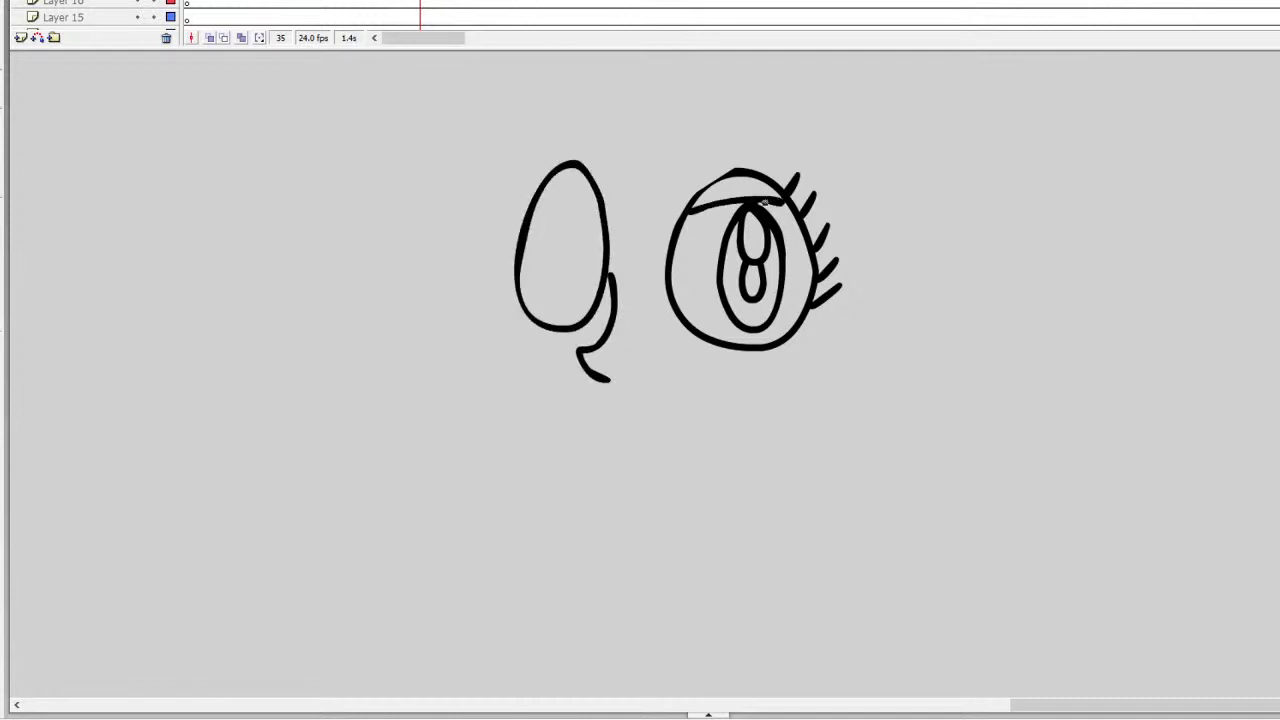
mouse_move(535, 200)
mouse_down()
mouse_move(596, 200)
mouse_move(546, 270)
mouse_move(598, 280)
mouse_move(582, 192)
mouse_move(565, 236)
mouse_move(578, 200)
mouse_move(572, 278)
mouse_move(583, 238)
mouse_up()
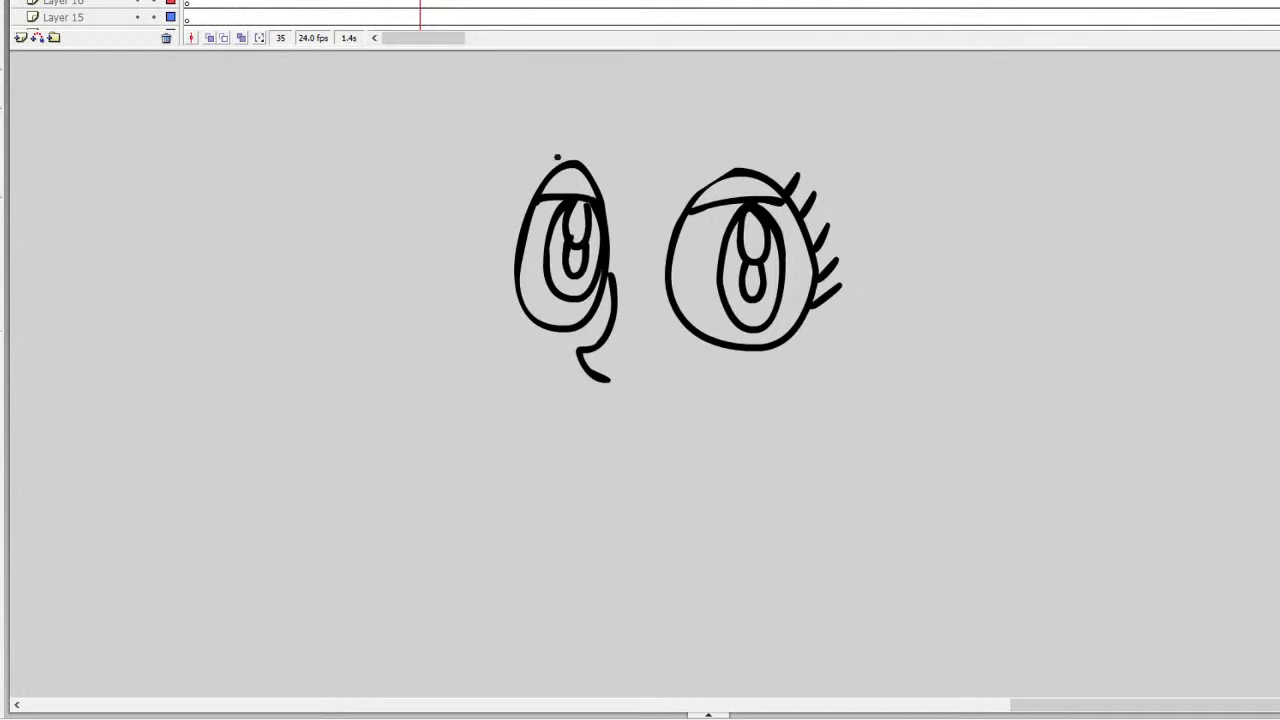
key(ctrl+z)
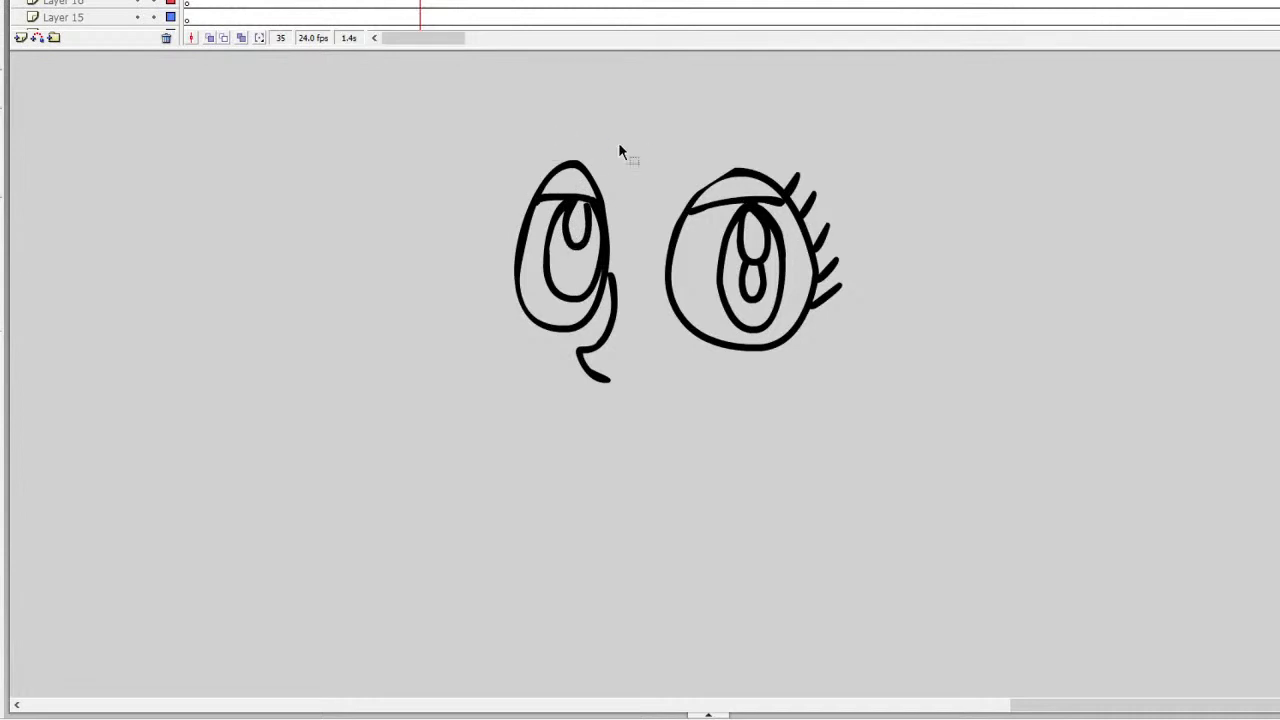
key(ctrl+z)
key(ctrl+z)
mouse_move(576, 199)
mouse_down()
mouse_move(549, 283)
mouse_move(578, 291)
mouse_move(598, 235)
mouse_move(588, 200)
mouse_move(564, 206)
mouse_move(566, 240)
mouse_move(586, 235)
mouse_move(585, 198)
mouse_up()
mouse_move(566, 244)
mouse_down()
mouse_move(568, 268)
mouse_move(576, 240)
mouse_up()
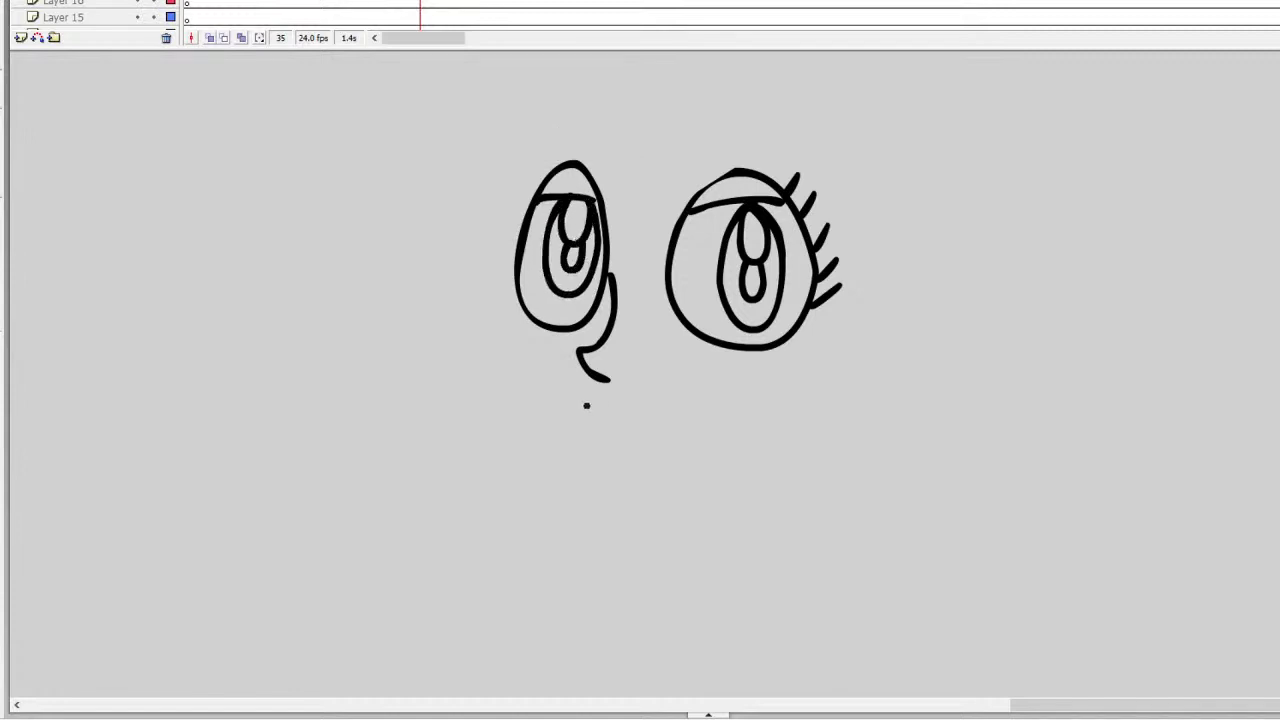
Step: Draw heart-shaped lips below the nose, crossed by a curved smile line
mouse_move(560, 424)
mouse_down()
mouse_move(643, 440)
mouse_move(668, 404)
mouse_move(606, 443)
mouse_move(683, 430)
mouse_up()
key(ctrl+z)
mouse_move(590, 442)
mouse_down()
mouse_move(609, 414)
mouse_move(646, 415)
mouse_move(650, 453)
mouse_move(629, 476)
mouse_move(581, 449)
mouse_up()
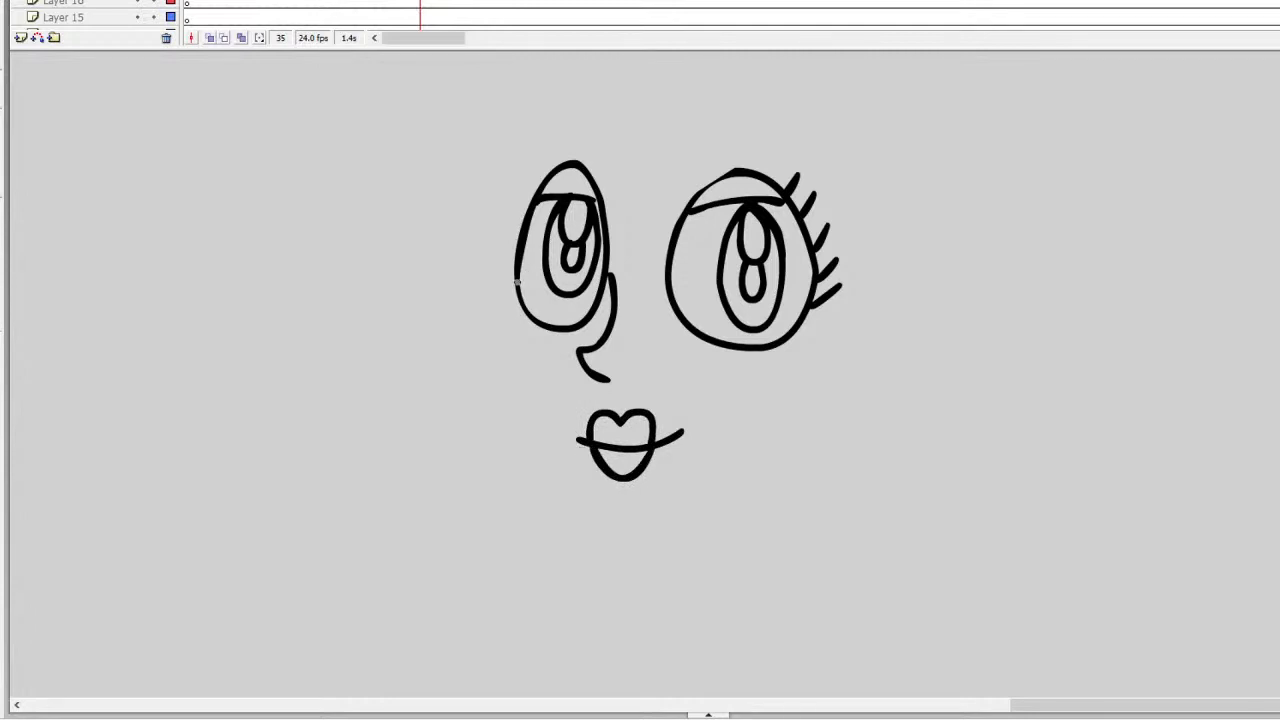
Step: Erase the nose and redraw it slightly closer to the right eye, then draw the jawline from the left eye around the chin
mouse_move(516, 282)
mouse_down()
mouse_move(515, 372)
mouse_move(536, 450)
mouse_move(630, 542)
mouse_move(715, 533)
mouse_move(778, 505)
mouse_move(848, 414)
mouse_up()
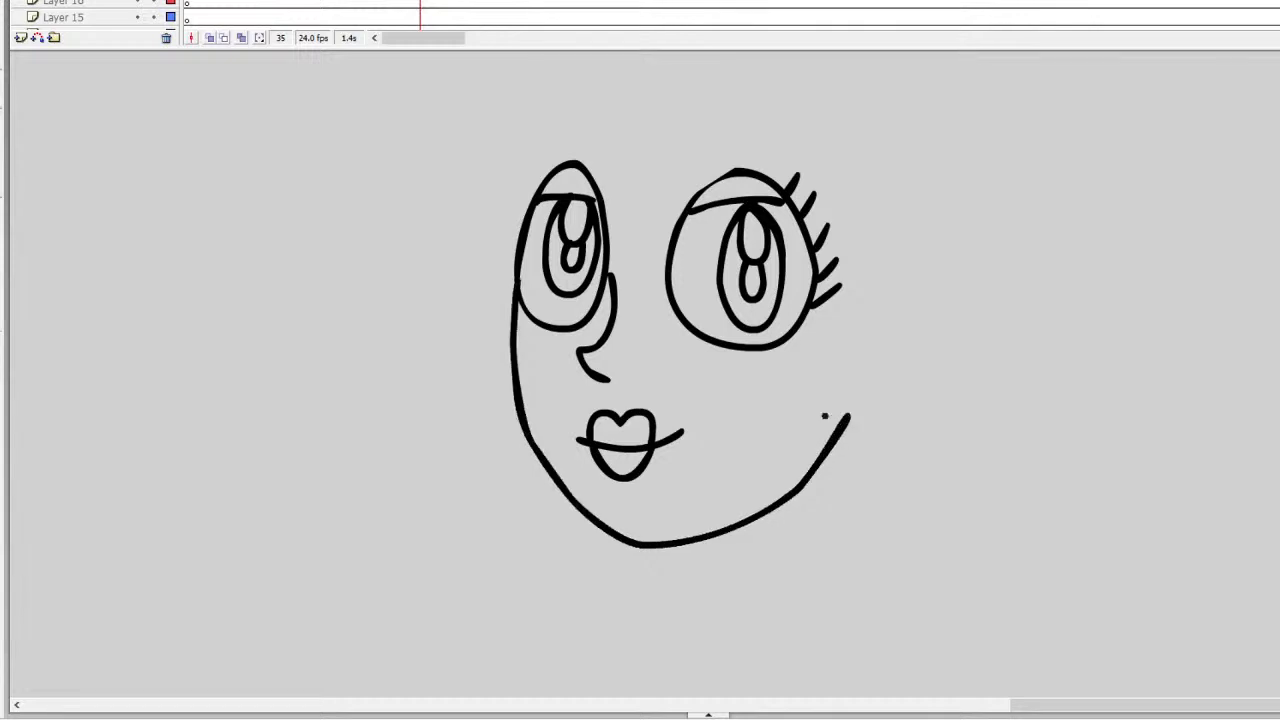
key(ctrl+z)
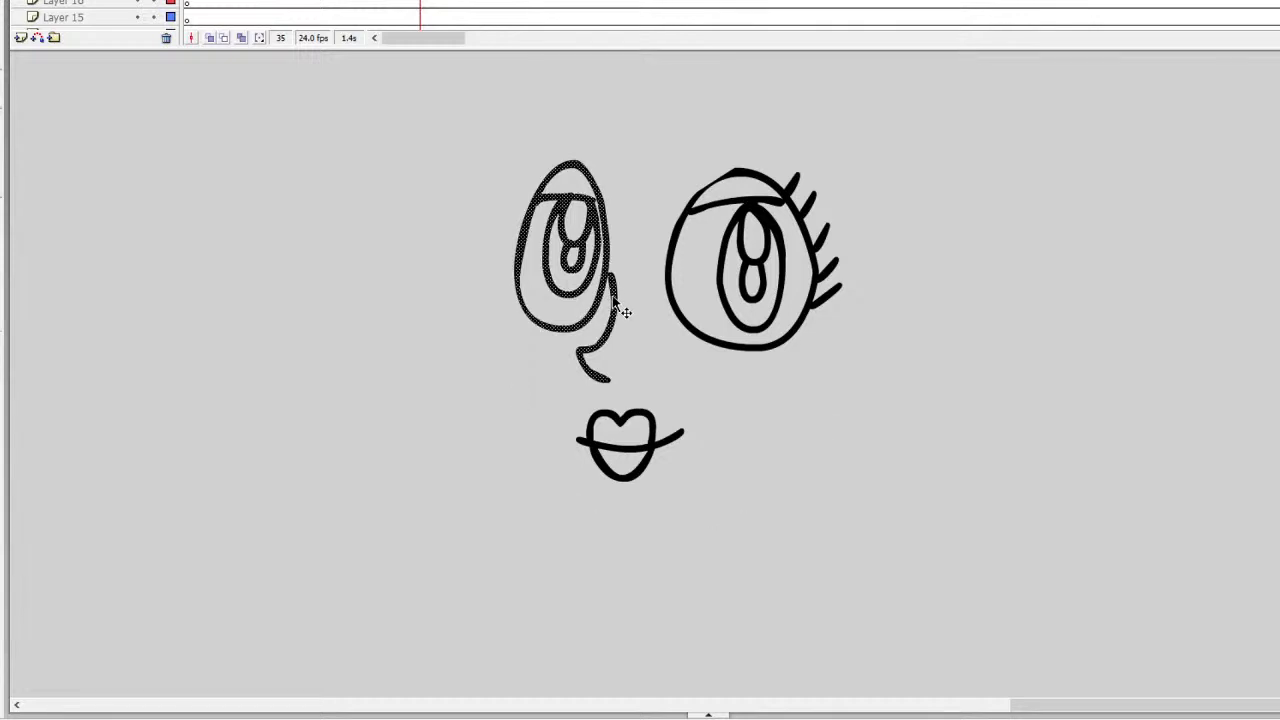
key(e)
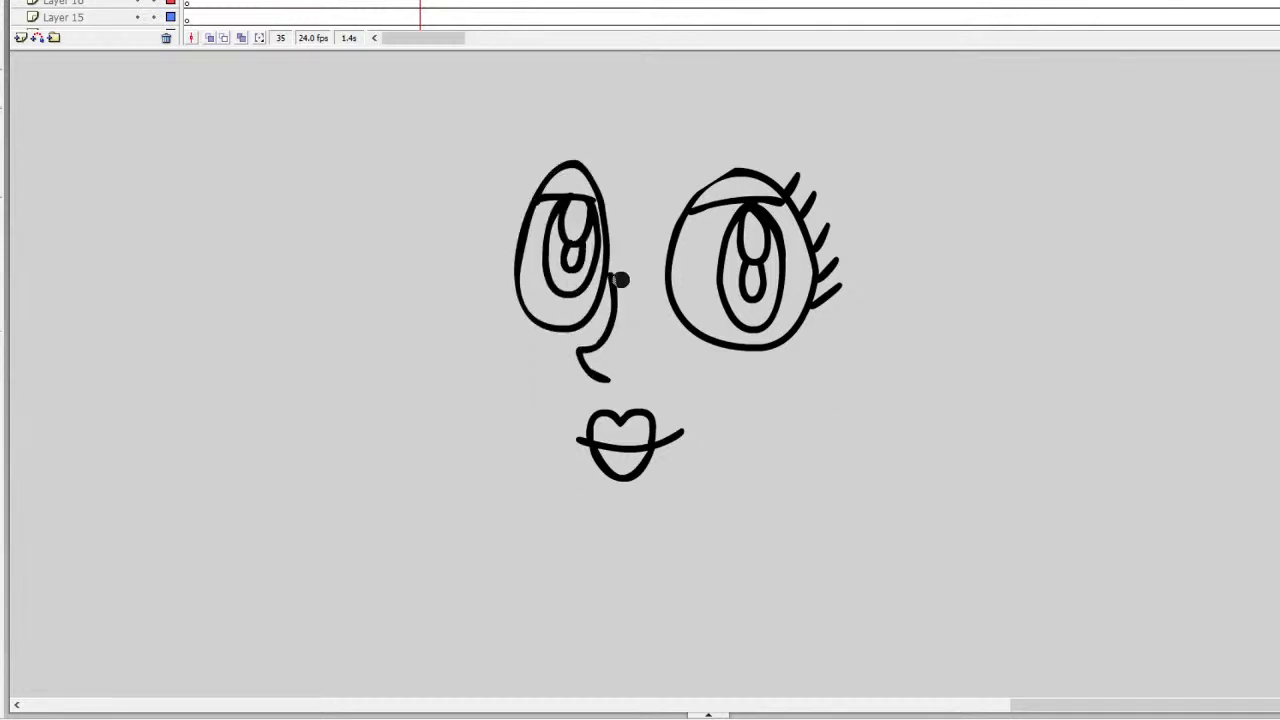
mouse_move(617, 277)
mouse_down()
mouse_move(580, 354)
mouse_move(600, 370)
mouse_up()
mouse_move(621, 284)
mouse_down()
mouse_move(625, 305)
mouse_move(598, 345)
mouse_move(617, 369)
mouse_up()
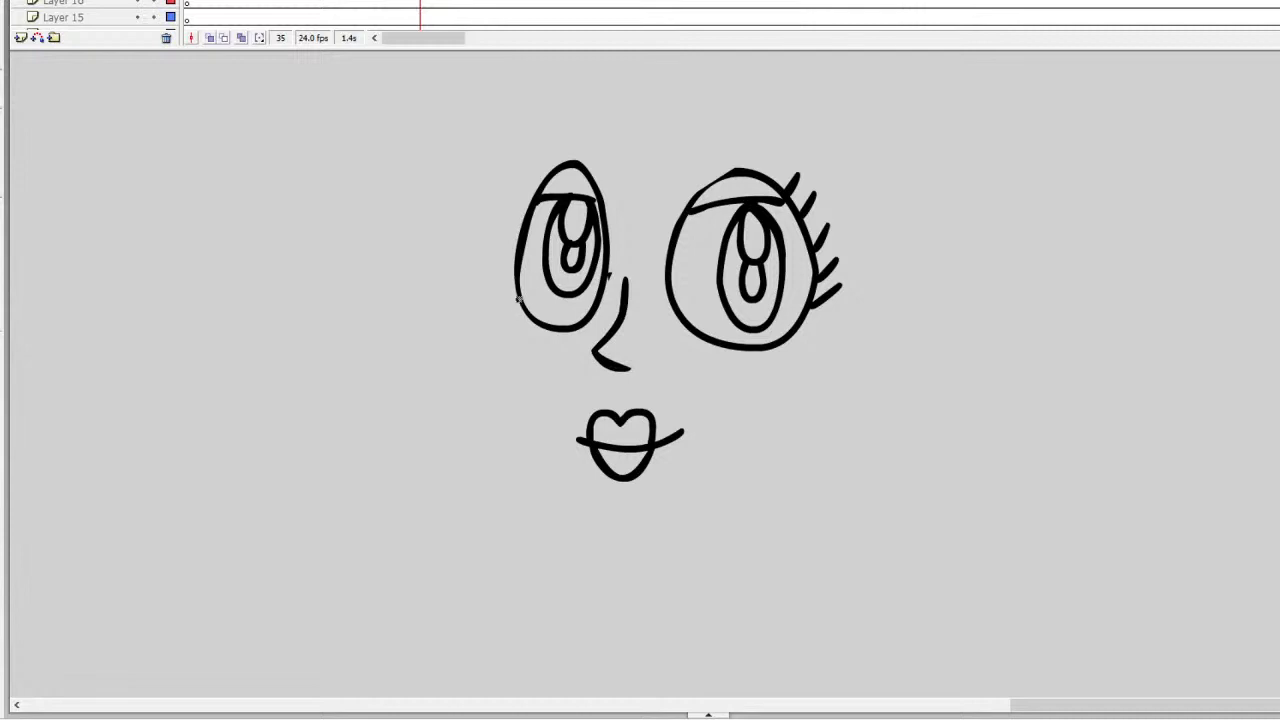
mouse_move(518, 298)
mouse_down()
mouse_move(512, 345)
mouse_move(560, 462)
mouse_move(642, 526)
mouse_move(500, 386)
mouse_move(600, 537)
mouse_move(714, 520)
mouse_move(810, 437)
mouse_up()
key(ctrl+z)
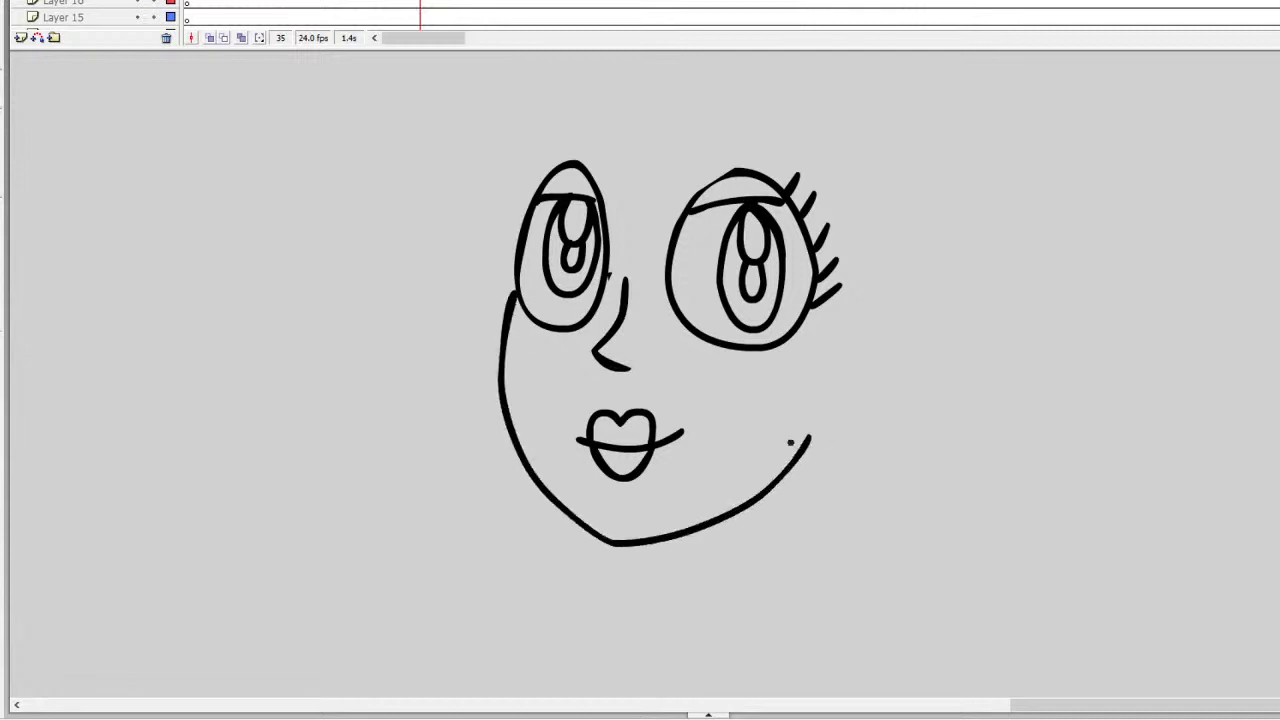
Step: Draw the jagged sideburn and the ear with a round earring and inner fold, and join the jawline to the sideburn
mouse_move(848, 172)
mouse_down()
mouse_move(862, 254)
mouse_move(844, 343)
mouse_move(859, 341)
mouse_move(819, 473)
mouse_move(866, 454)
mouse_move(902, 390)
mouse_move(929, 297)
mouse_move(921, 239)
mouse_move(959, 208)
mouse_move(1001, 233)
mouse_move(1000, 291)
mouse_move(972, 323)
mouse_move(947, 318)
mouse_move(974, 345)
mouse_move(961, 385)
mouse_move(912, 375)
mouse_up()
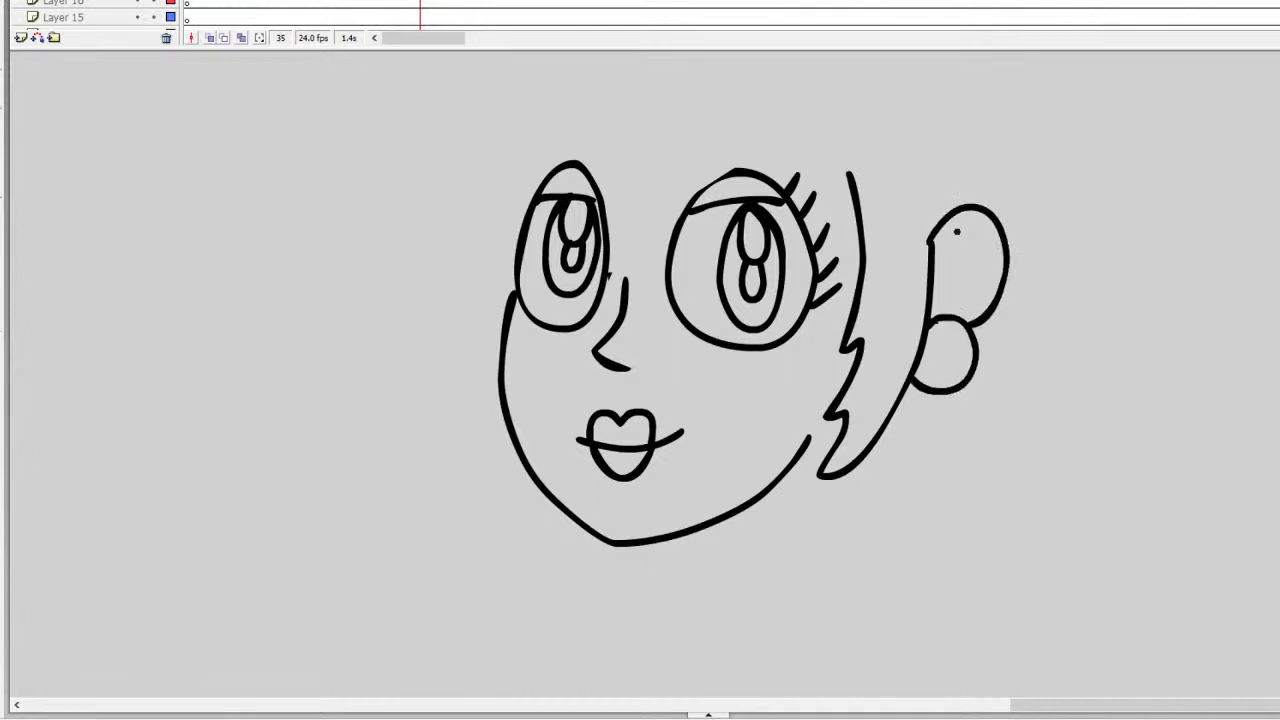
mouse_move(963, 231)
mouse_down()
mouse_move(938, 268)
mouse_move(974, 285)
mouse_up()
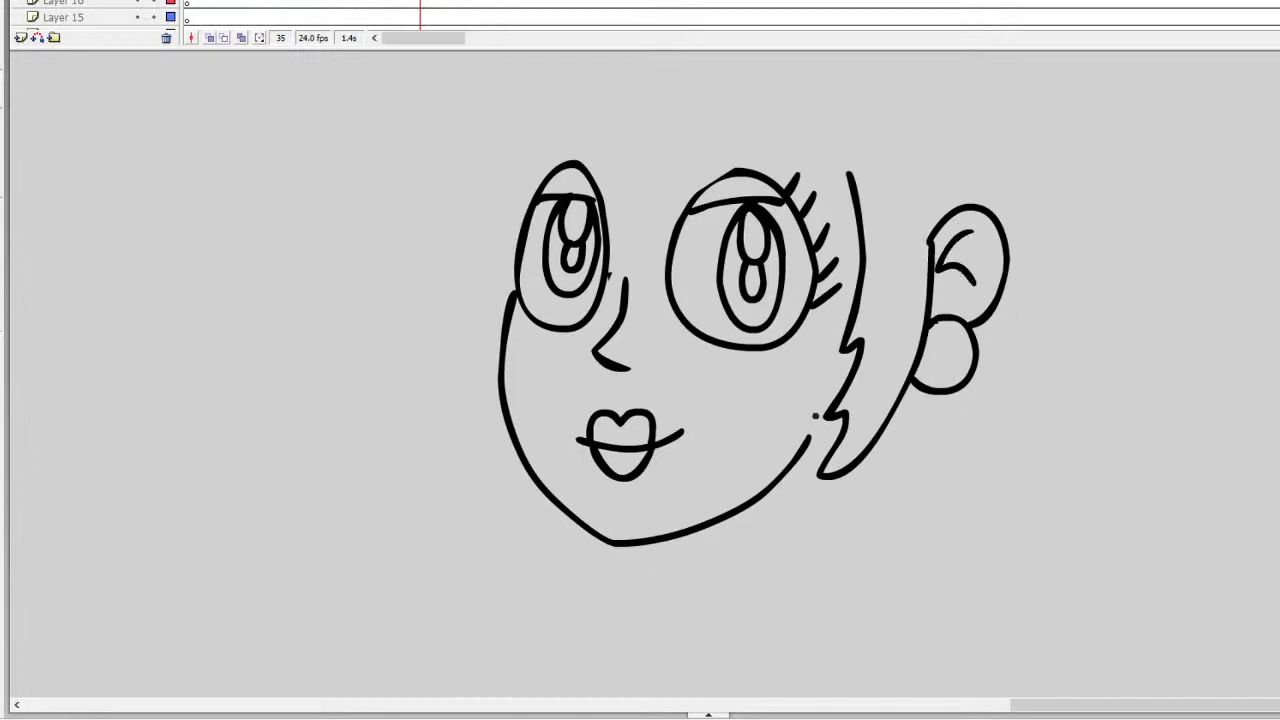
drag(812, 434, 823, 403)
Step: Draw a V-shaped fringe above the nose and a curved hairline connecting it to the top of the sideburn
mouse_move(566, 97)
mouse_down()
mouse_move(610, 160)
mouse_move(736, 125)
mouse_move(815, 125)
mouse_move(848, 176)
mouse_up()
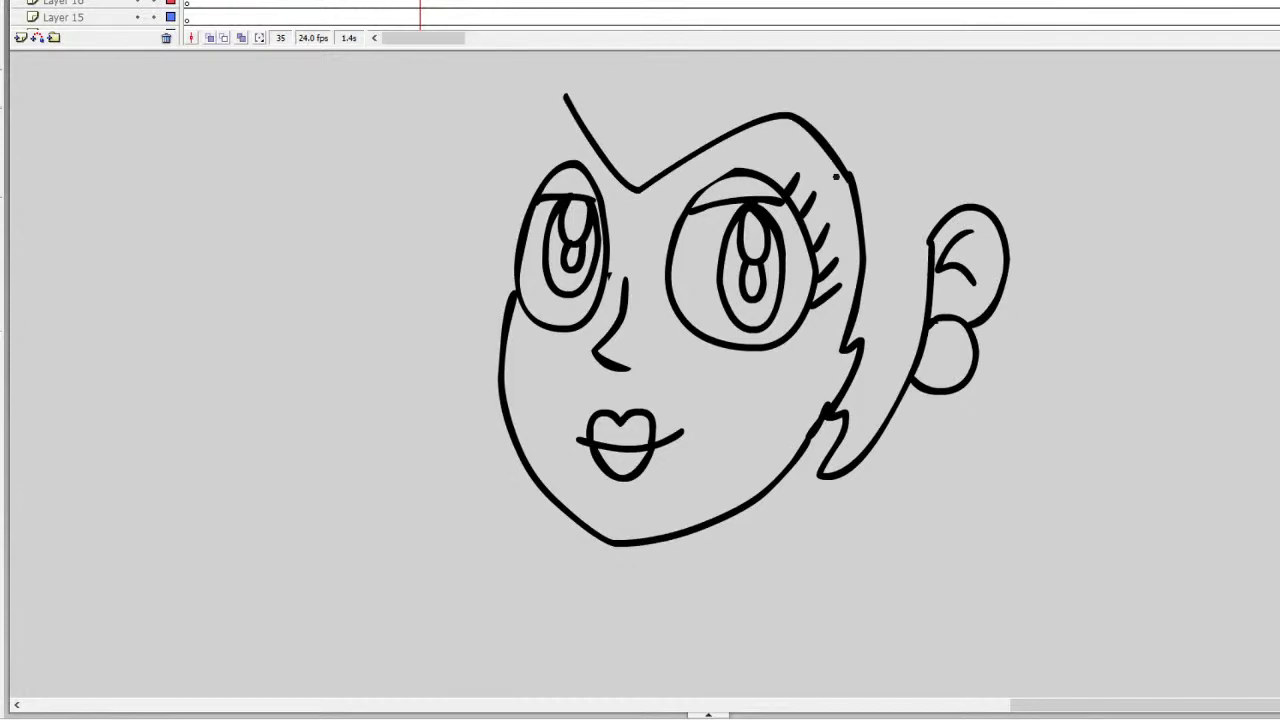
key(ctrl+z)
mouse_move(556, 82)
mouse_down()
mouse_move(627, 192)
mouse_move(798, 64)
mouse_move(796, 127)
mouse_move(849, 180)
mouse_up()
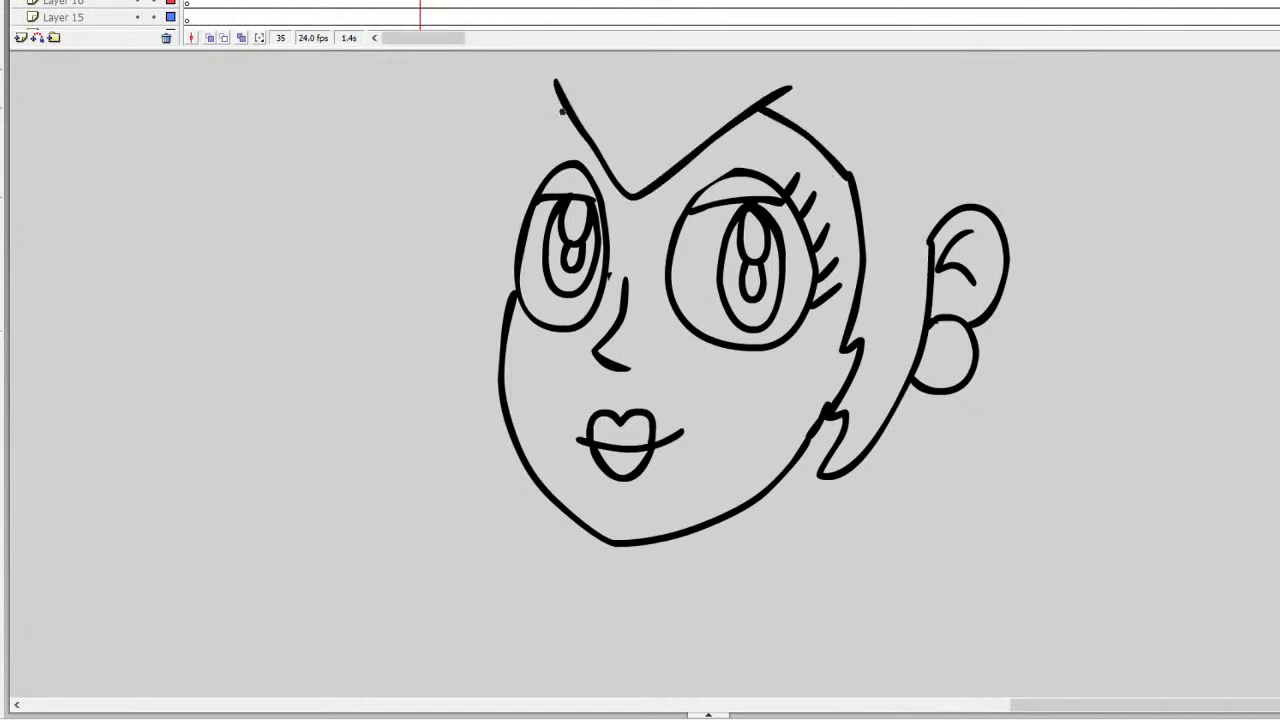
Step: Draw the angular hairline from the fringe down to the left eye and fill the lower oval in both irises with black
drag(563, 108, 522, 200)
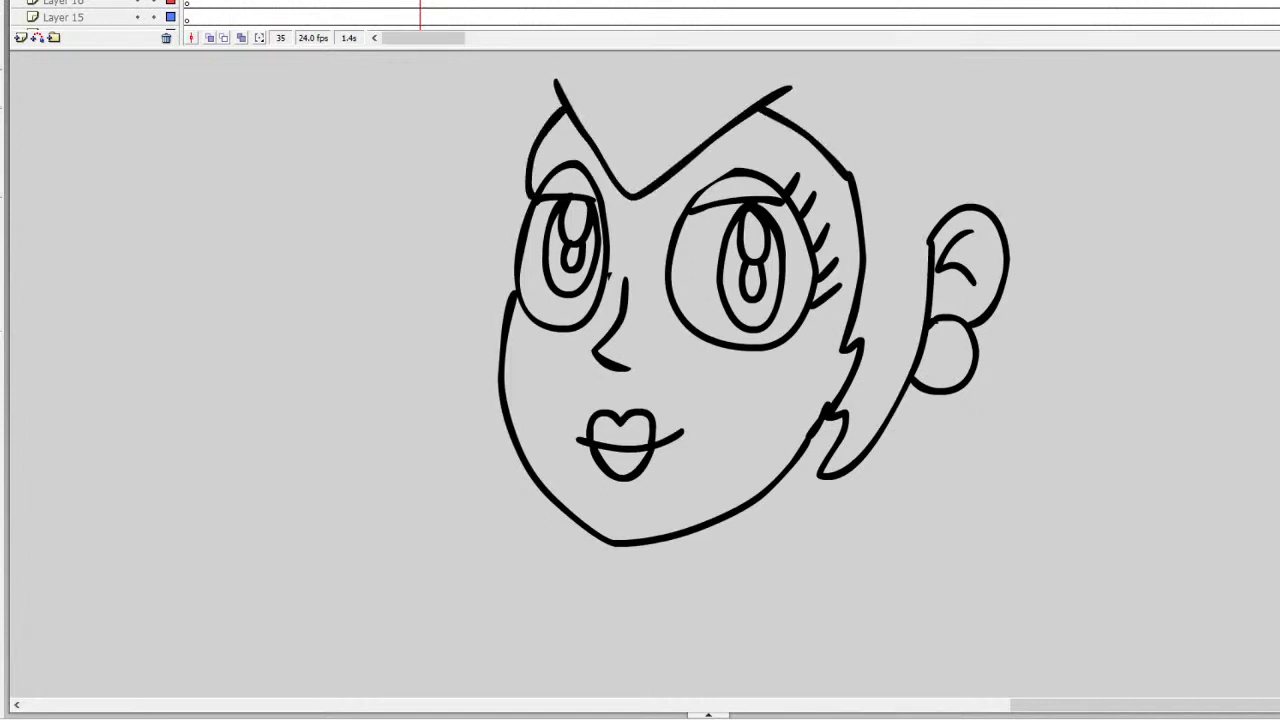
scroll(754, 331, up, 1)
key(ctrl+z)
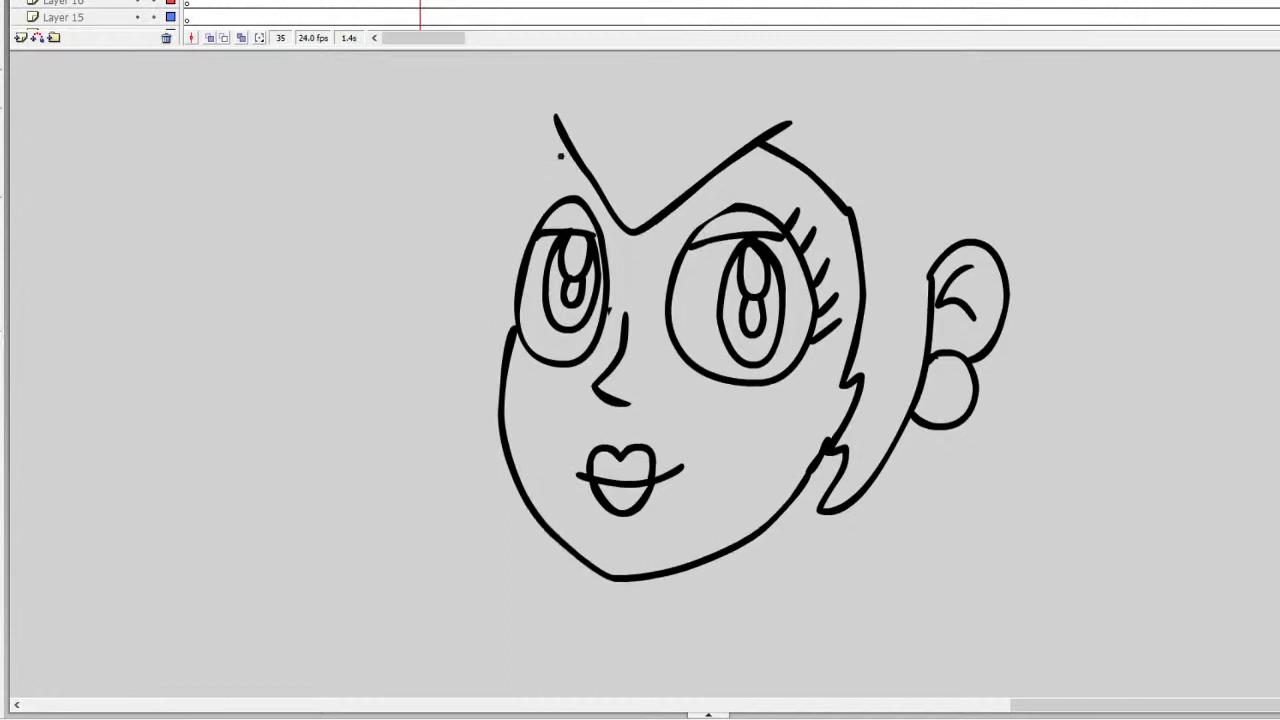
mouse_move(568, 152)
mouse_down()
mouse_move(518, 187)
mouse_move(516, 253)
mouse_up()
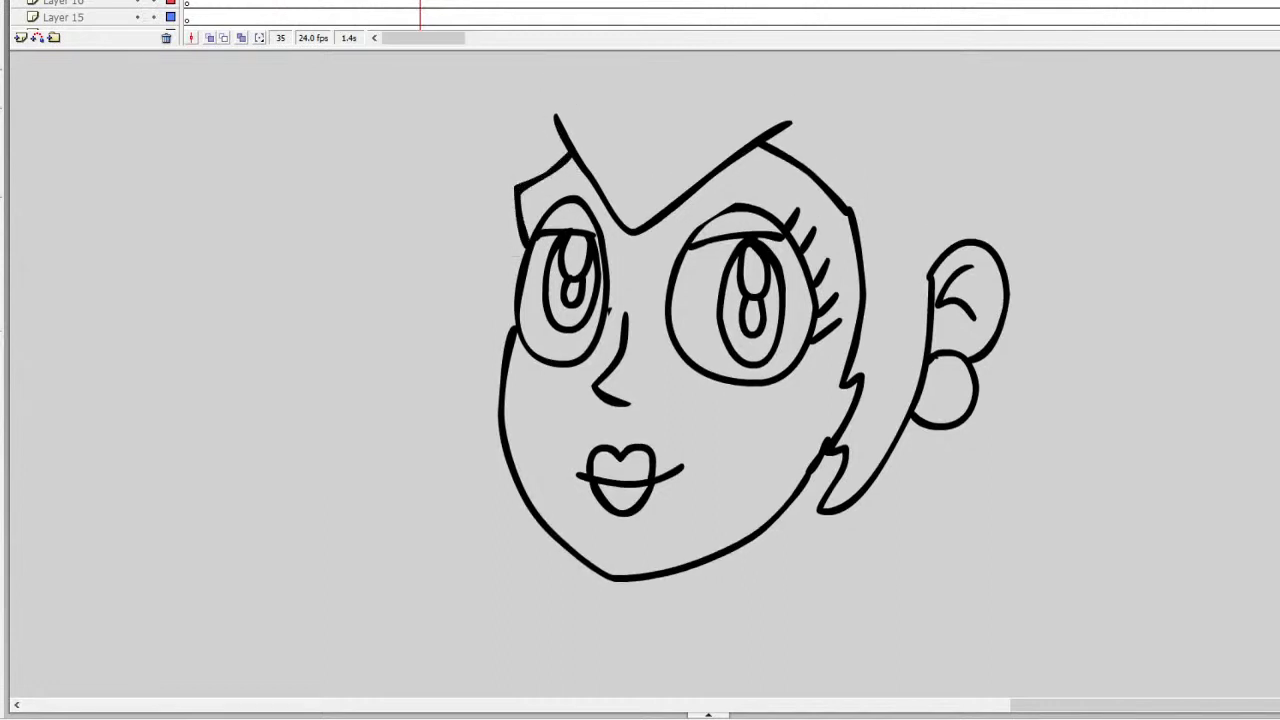
click(574, 292)
click(751, 300)
drag(846, 111, 1132, 221)
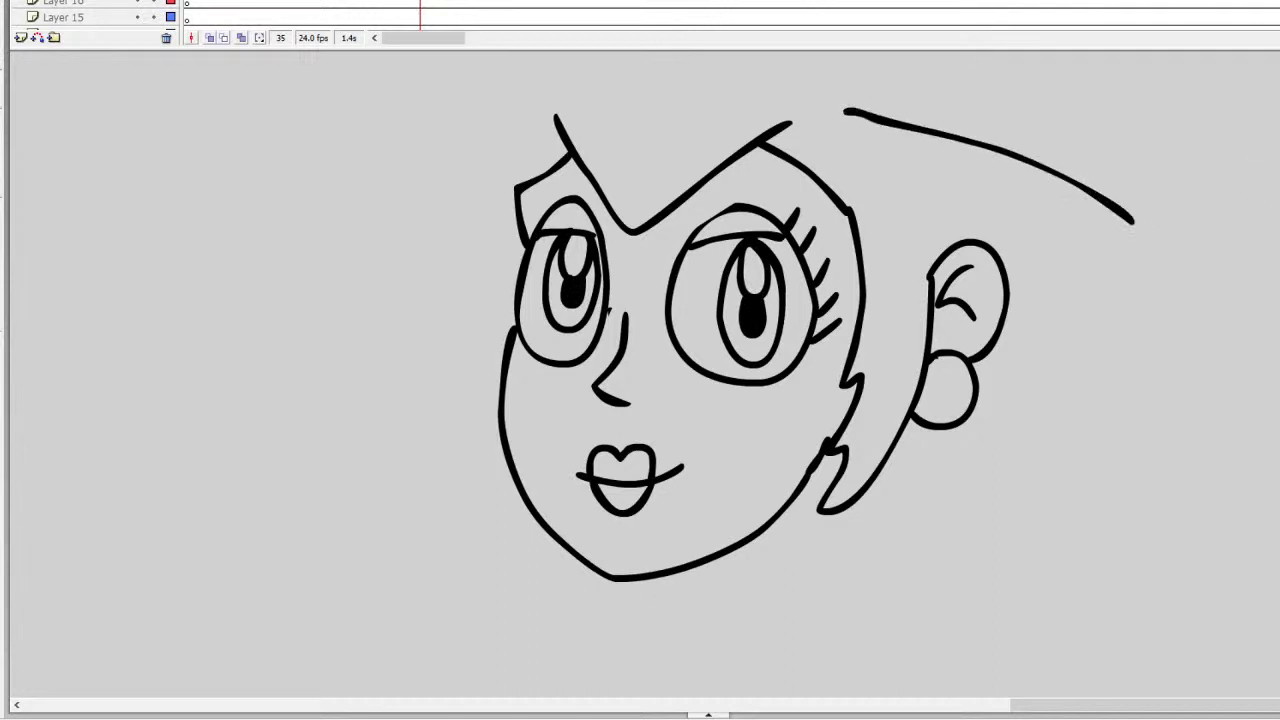
key(ctrl+z)
drag(906, 52, 858, 163)
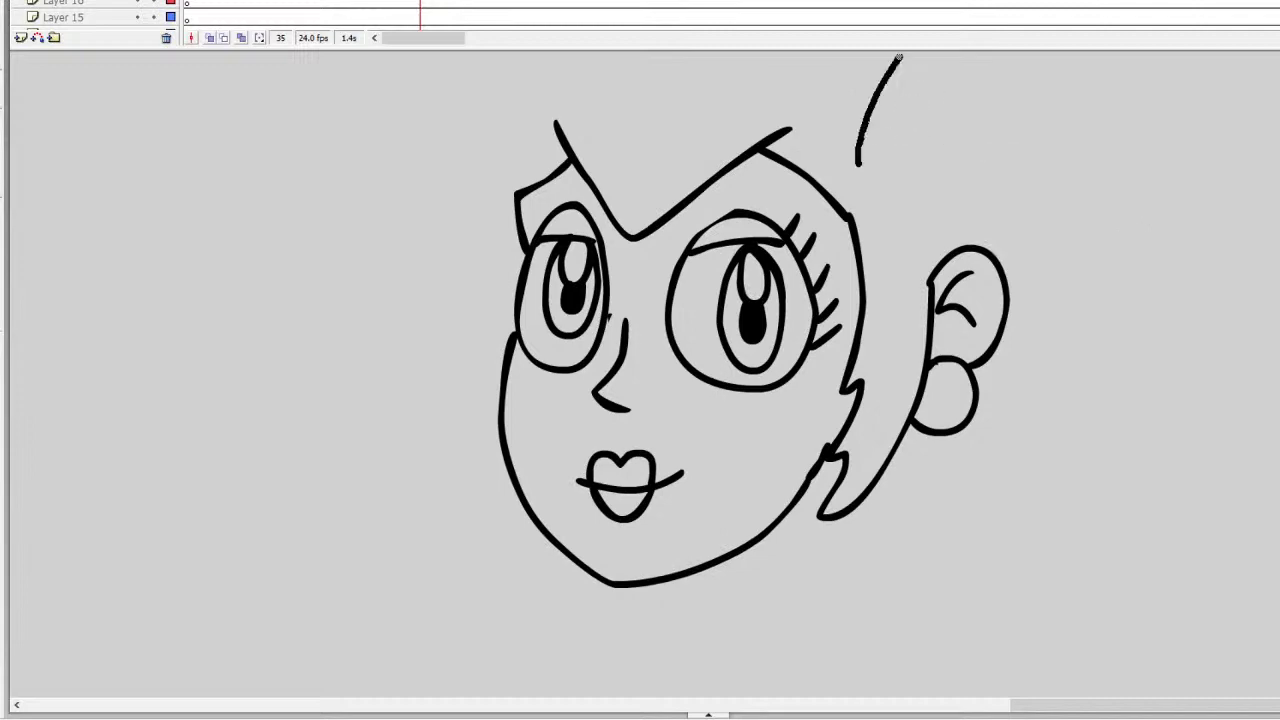
scroll(923, 119, up, 3)
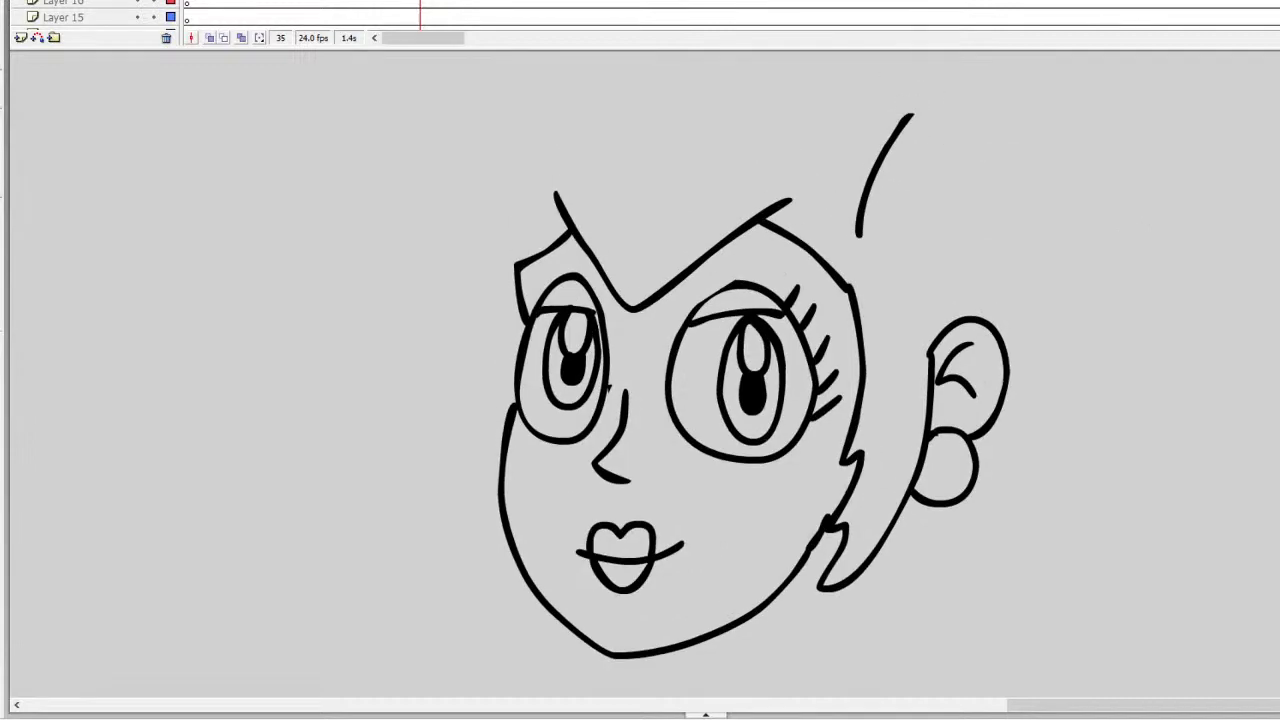
key(ctrl+z)
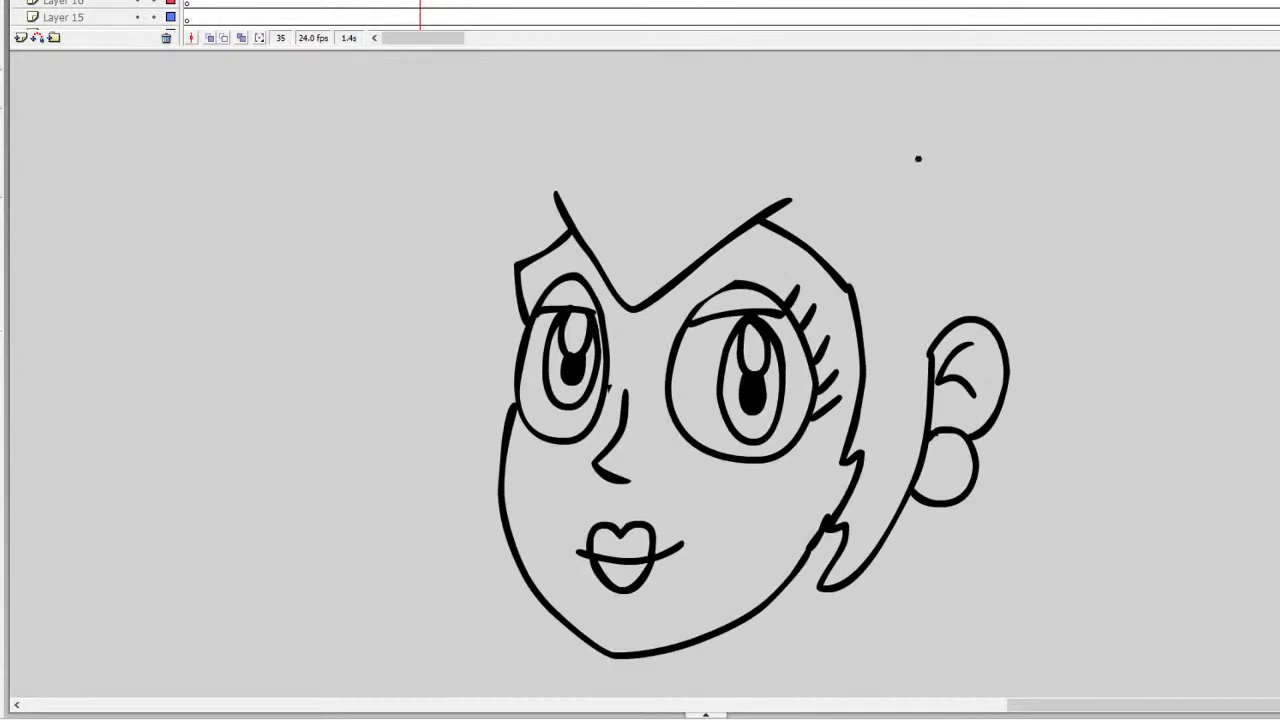
drag(826, 181, 854, 48)
scroll(854, 50, up, 2)
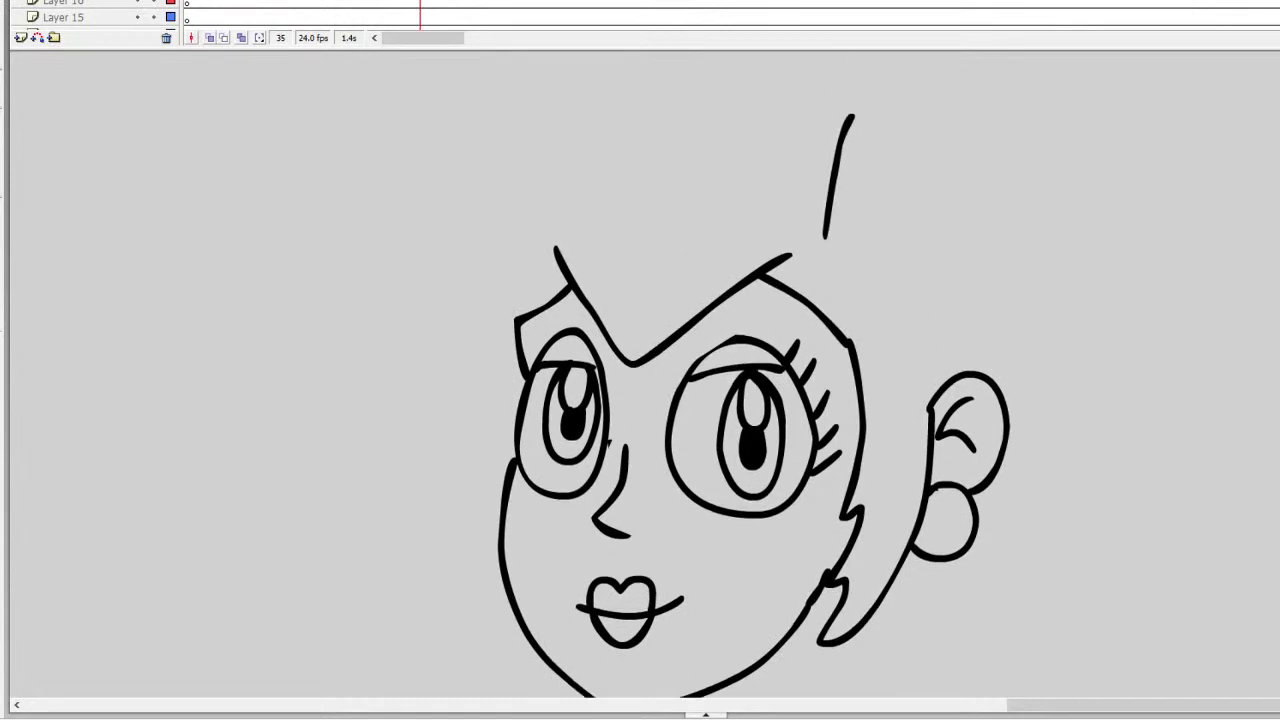
key(ctrl+z)
Step: Draw the outer hair outline from pointed tips above the ear across two rounded top sections to pointed tips on the left side
mouse_move(931, 94)
mouse_down()
mouse_move(1097, 108)
mouse_move(1056, 176)
mouse_move(1114, 167)
mouse_move(1119, 201)
mouse_move(1085, 290)
mouse_move(962, 377)
mouse_up()
scroll(811, 393, up, 1)
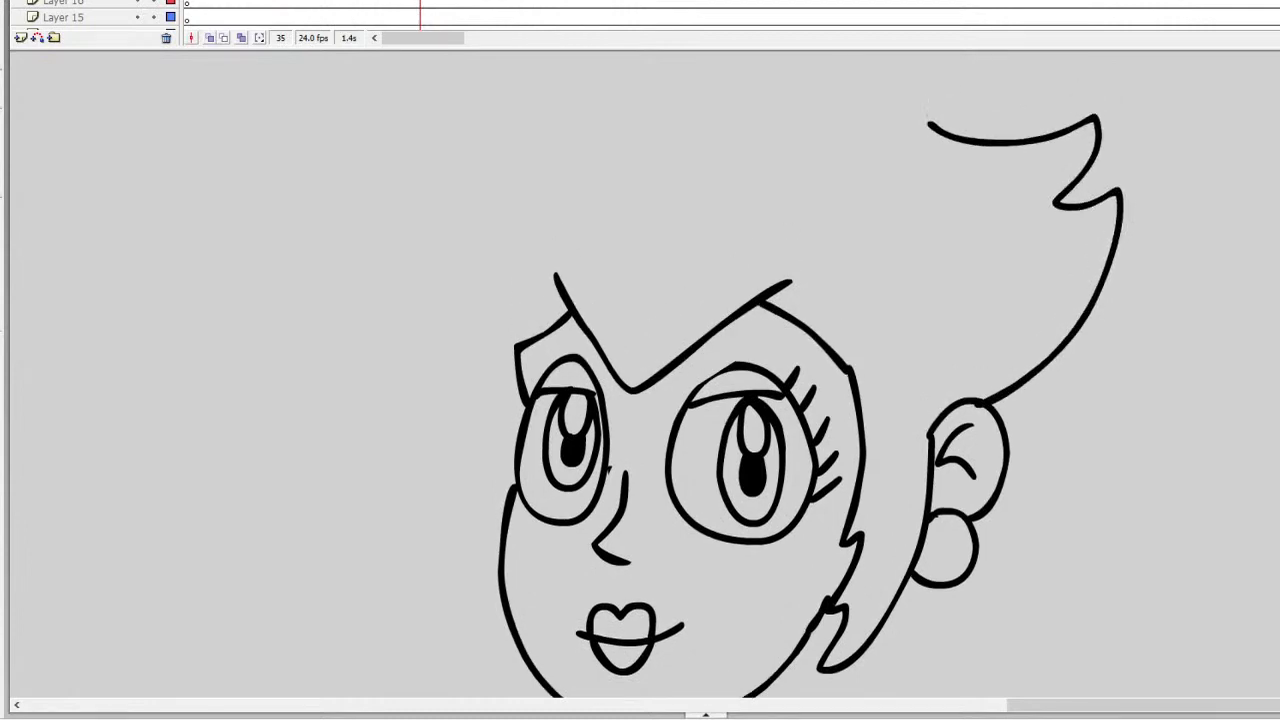
mouse_move(929, 125)
mouse_down()
mouse_move(819, 86)
mouse_move(716, 117)
mouse_move(662, 180)
mouse_up()
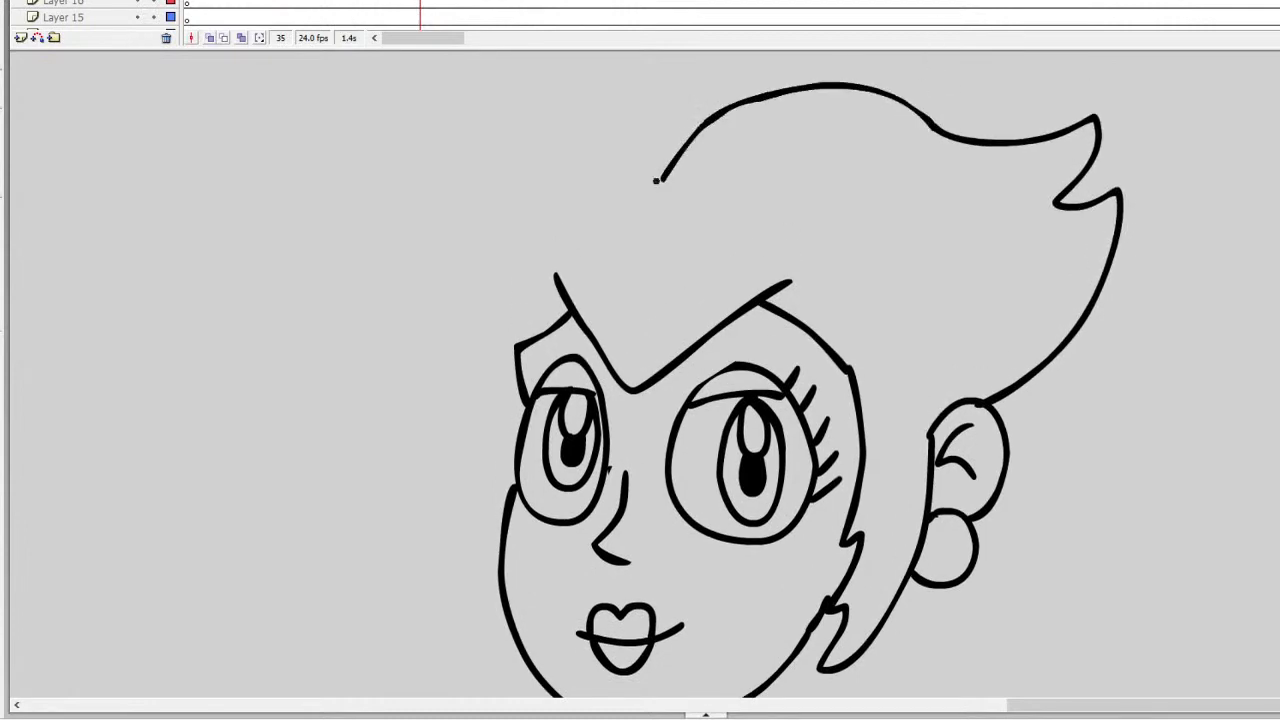
mouse_move(720, 106)
mouse_down()
mouse_move(626, 73)
mouse_move(498, 112)
mouse_move(467, 147)
mouse_move(450, 117)
mouse_move(423, 176)
mouse_move(435, 237)
mouse_up()
scroll(794, 384, up, 2)
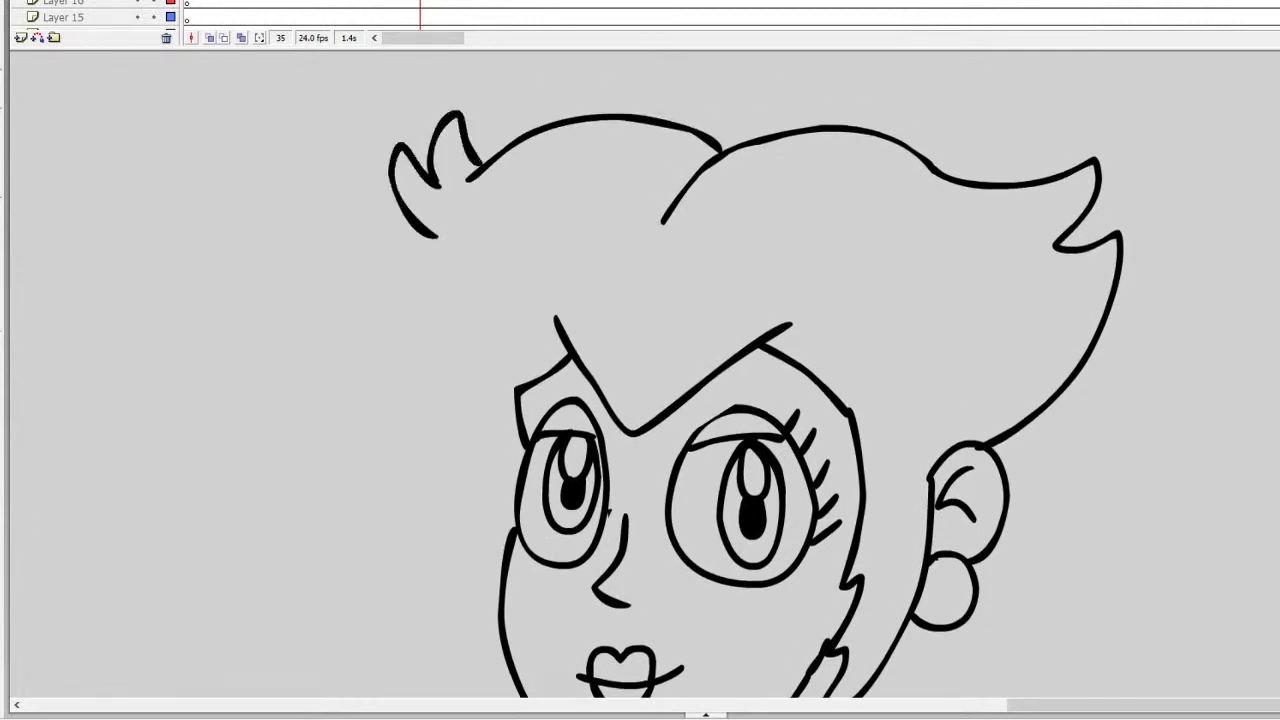
scroll(756, 400, up, 1)
Step: Draw a three-pointed crown on top of the hair with a double-arched jewel at its base
drag(595, 116, 626, 44)
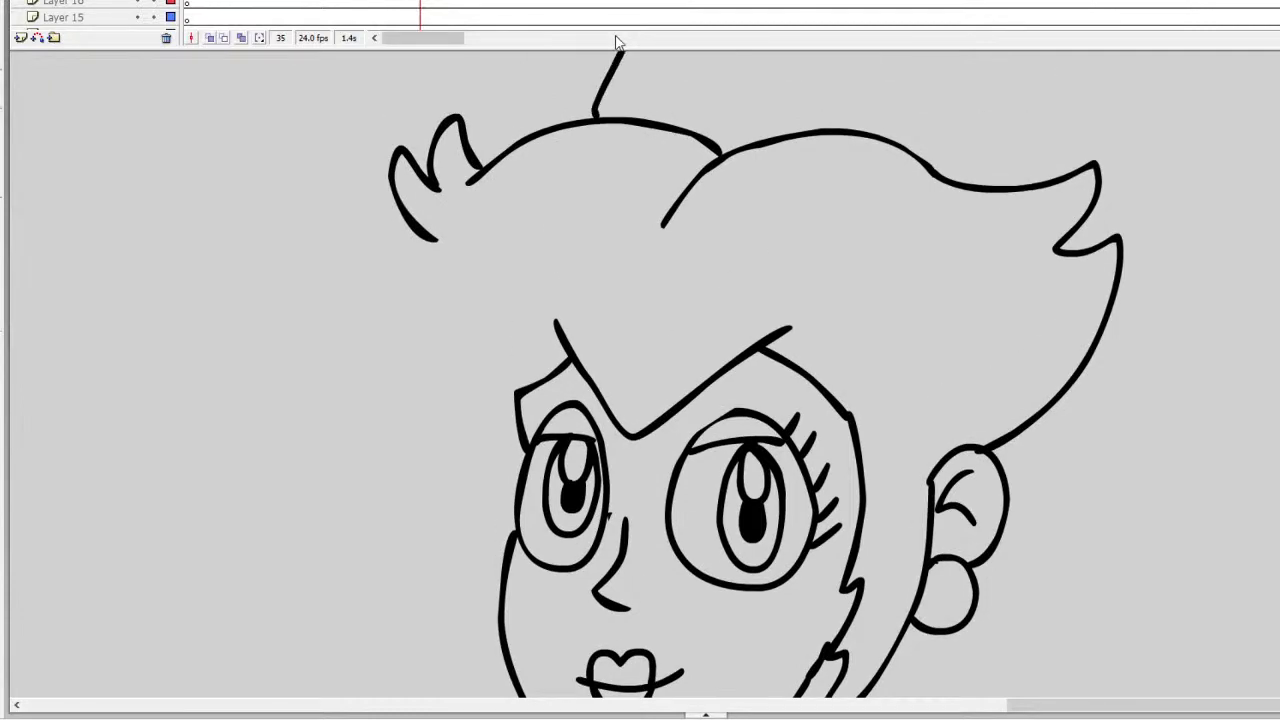
scroll(640, 380, up, 3)
key(ctrl+z)
mouse_move(578, 190)
mouse_down()
mouse_move(628, 79)
mouse_move(672, 142)
mouse_move(737, 65)
mouse_move(726, 60)
mouse_move(776, 140)
mouse_move(843, 79)
mouse_move(880, 204)
mouse_up()
mouse_move(676, 197)
mouse_down()
mouse_move(728, 152)
mouse_move(766, 167)
mouse_move(781, 206)
mouse_up()
mouse_move(690, 202)
mouse_down()
mouse_move(728, 172)
mouse_move(757, 205)
mouse_up()
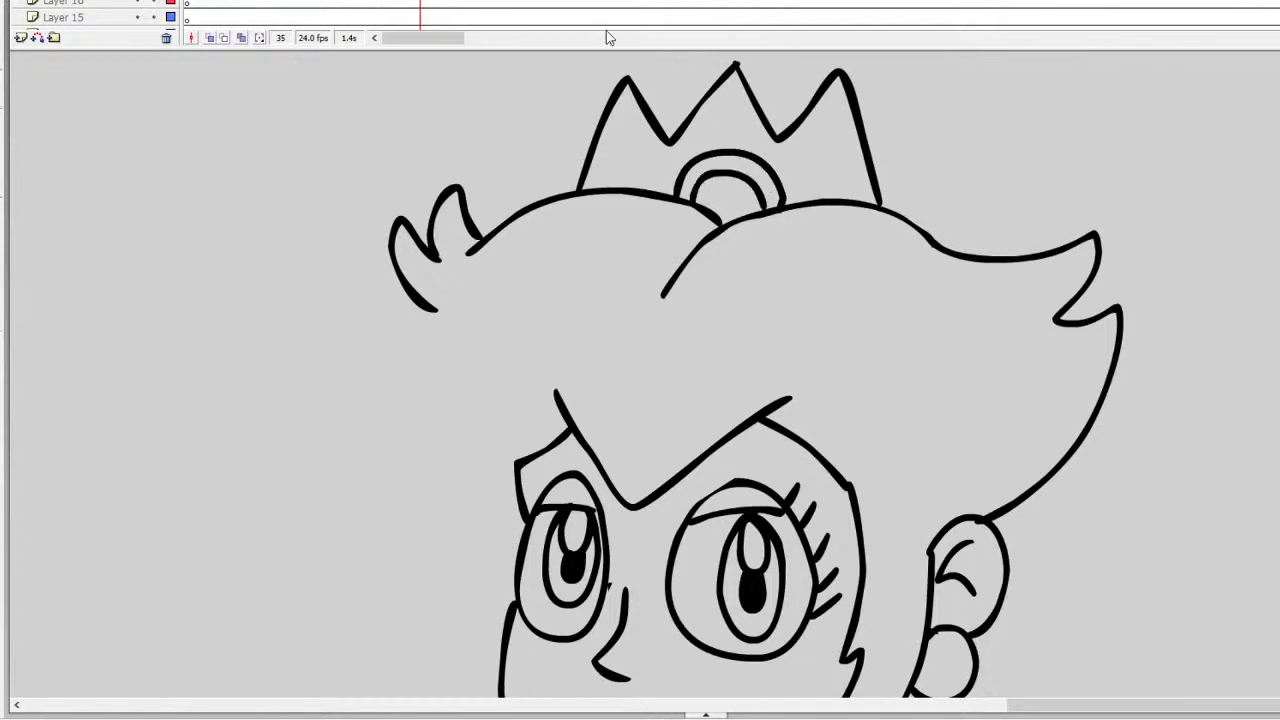
Step: Draw double-outlined rounded jewels on both sides of the crown and a curved line from the right one down to the hair
drag(586, 143, 562, 196)
drag(570, 148, 548, 198)
mouse_move(864, 150)
mouse_down()
mouse_move(878, 153)
mouse_move(896, 214)
mouse_up()
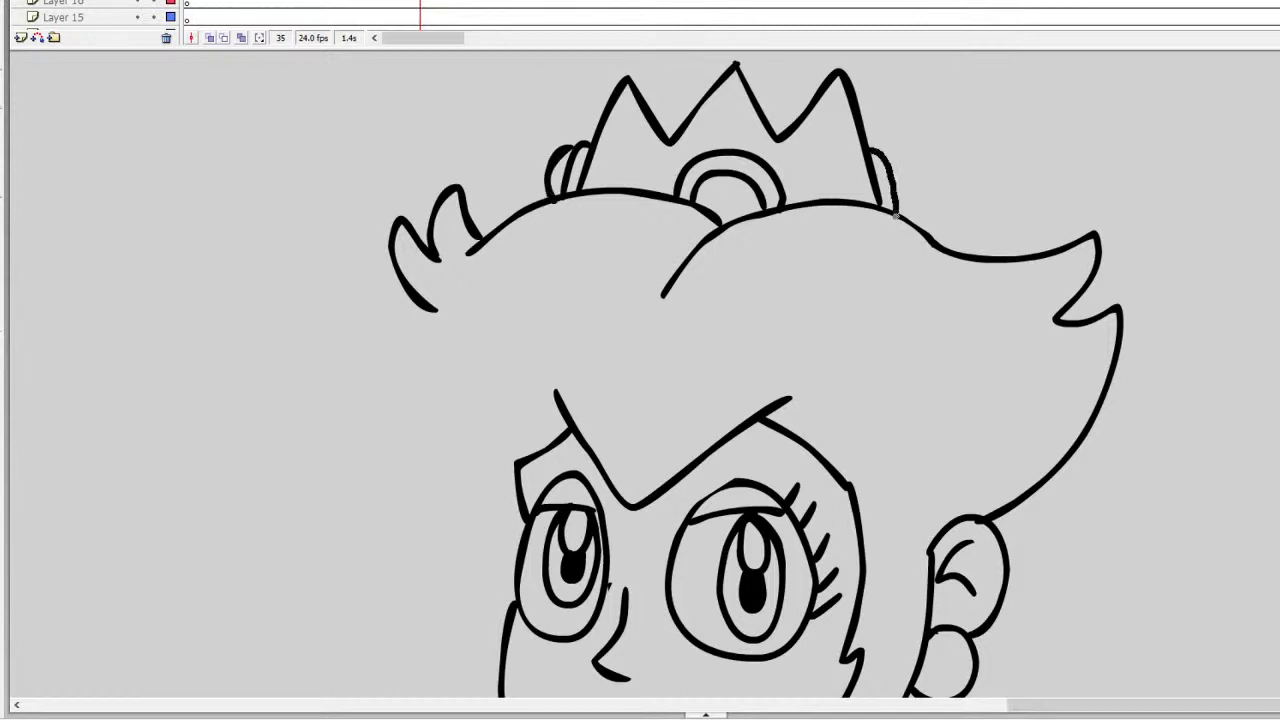
drag(892, 160, 912, 224)
key(ctrl+z)
drag(886, 162, 916, 222)
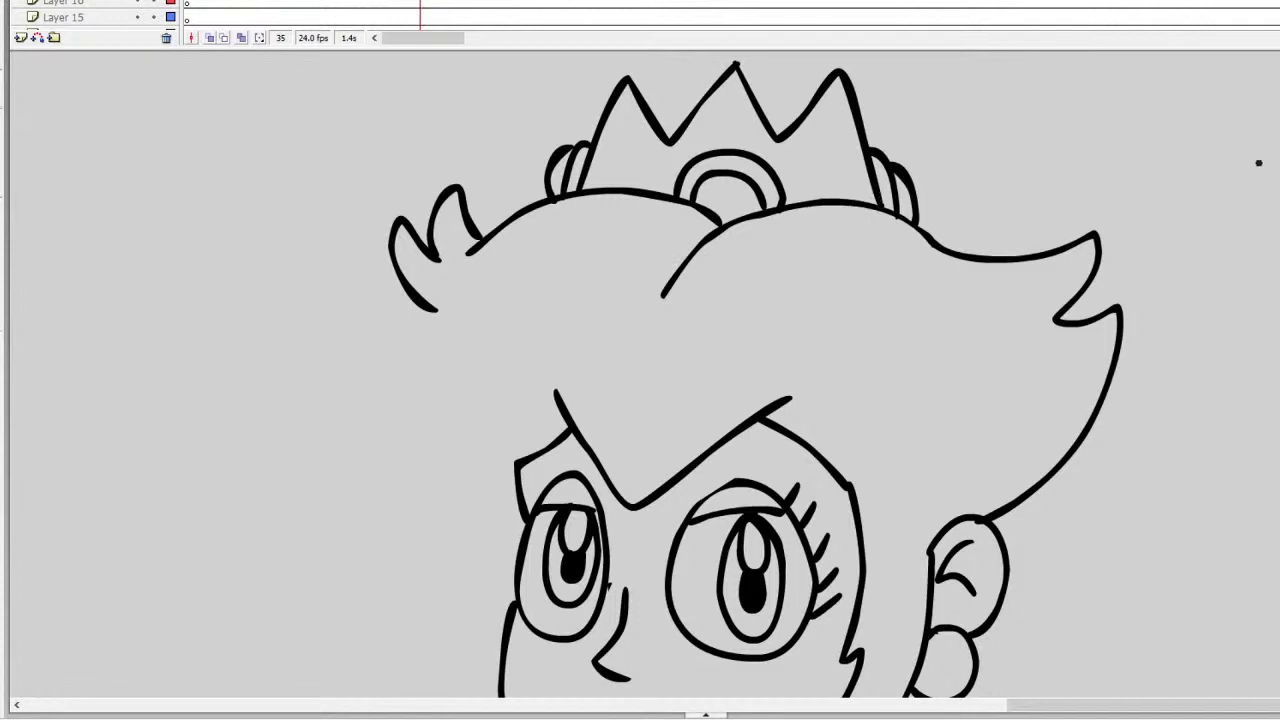
mouse_move(918, 205)
mouse_down()
mouse_move(962, 214)
mouse_move(998, 252)
mouse_up()
scroll(756, 372, down, 5)
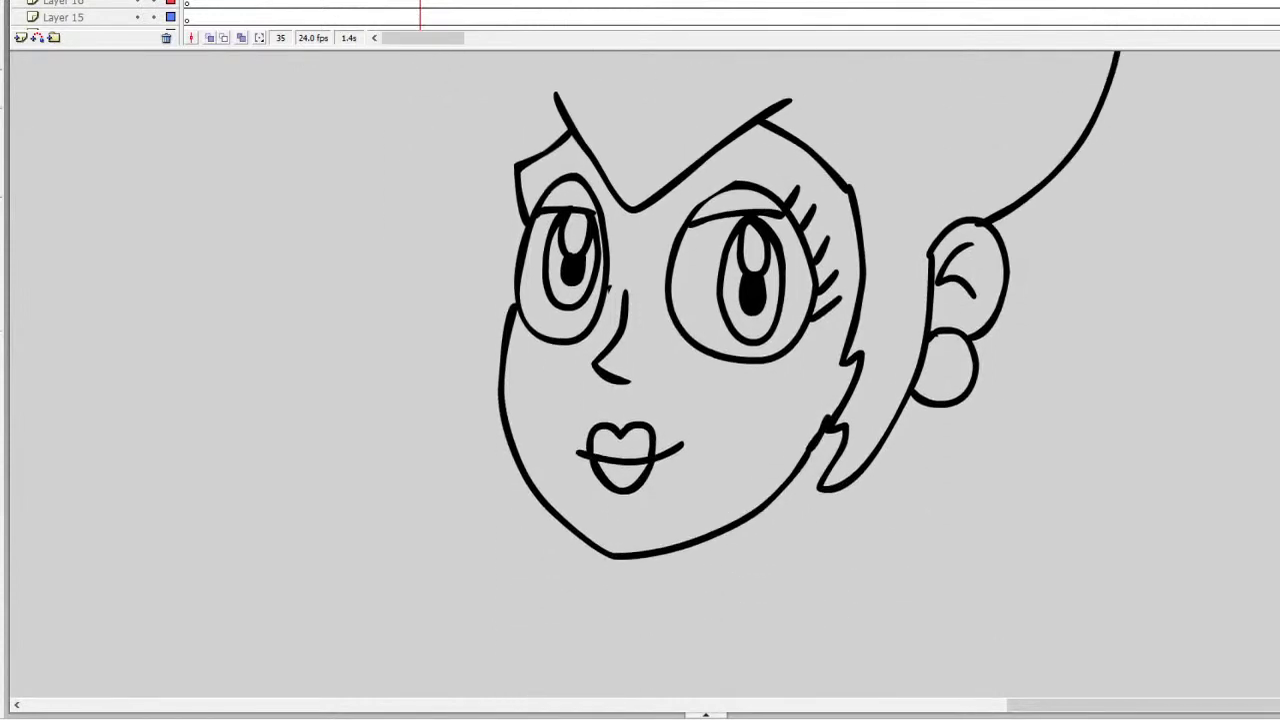
scroll(756, 372, up, 2)
mouse_move(436, 148)
mouse_down()
mouse_move(409, 229)
mouse_move(429, 337)
mouse_move(455, 388)
mouse_up()
key(ctrl+z)
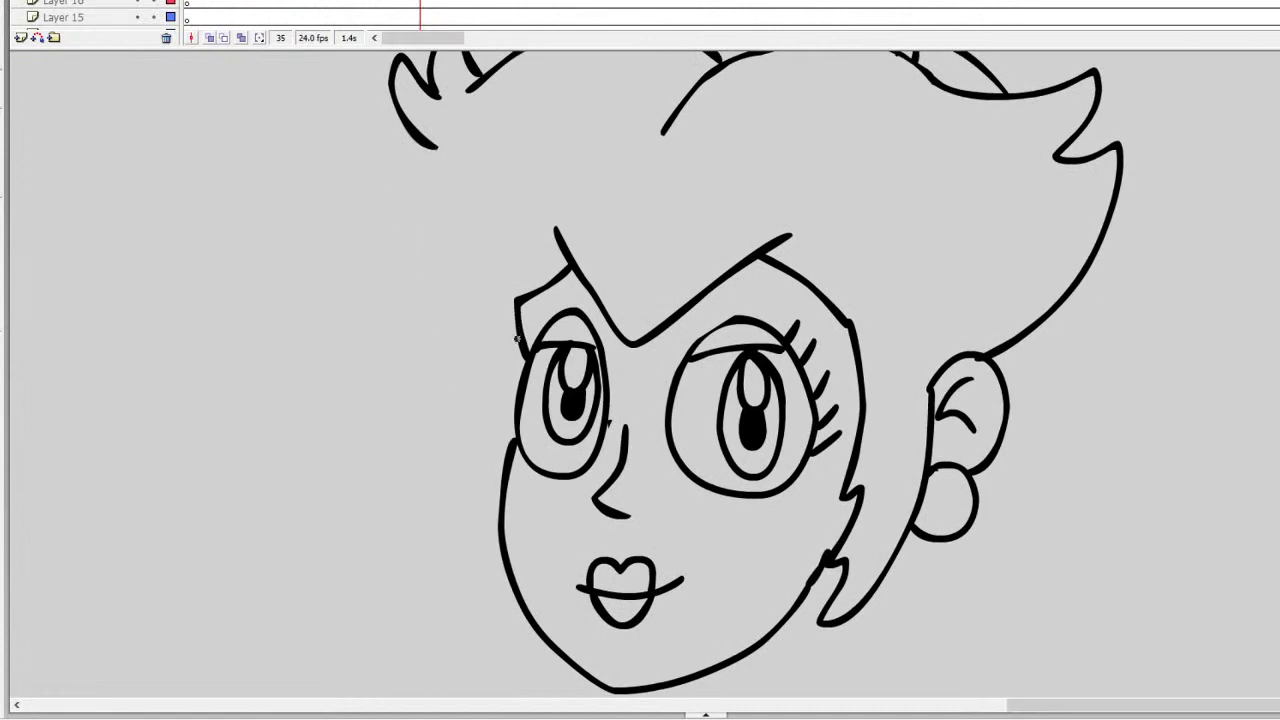
mouse_move(428, 150)
mouse_down()
mouse_move(415, 285)
mouse_move(500, 464)
mouse_up()
drag(464, 418, 493, 513)
key(ctrl+z)
key(ctrl+z)
Step: Draw the left ear, then run hair outlines from the left hair tips to it and from the right hair edge to the earring
mouse_move(517, 397)
mouse_down()
mouse_move(481, 416)
mouse_move(493, 495)
mouse_up()
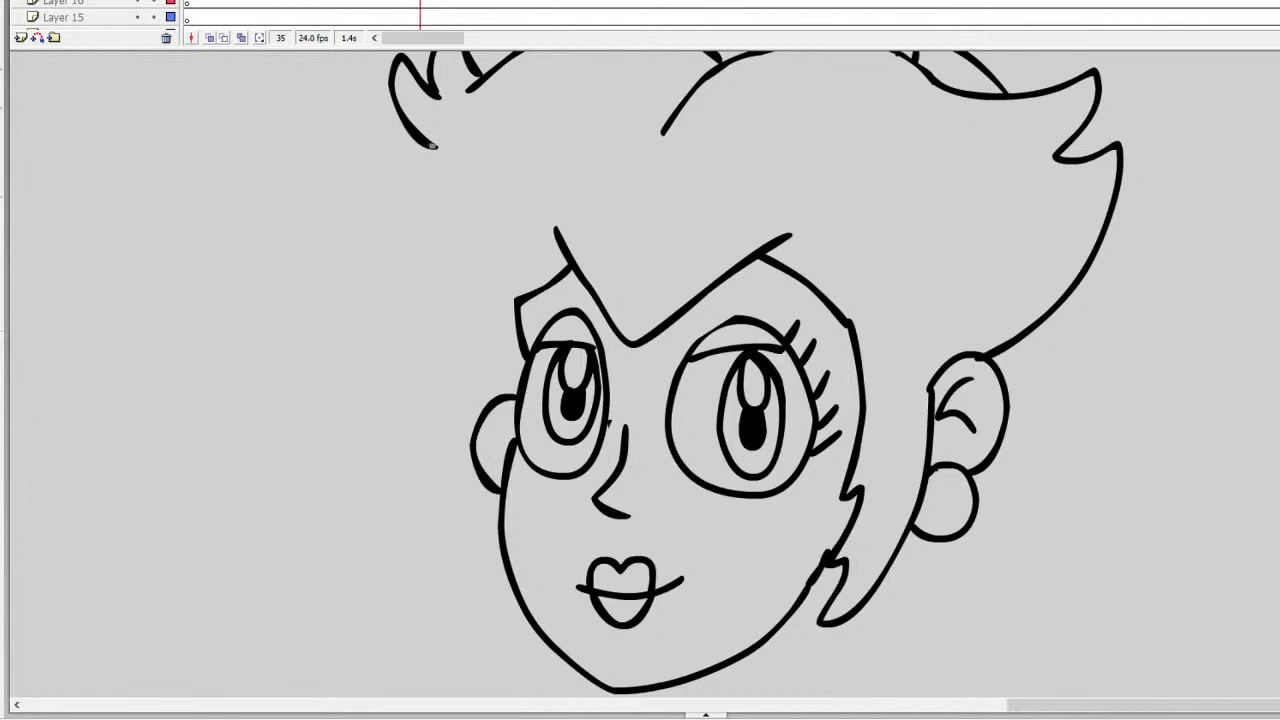
mouse_move(432, 147)
mouse_down()
mouse_move(431, 244)
mouse_move(473, 410)
mouse_up()
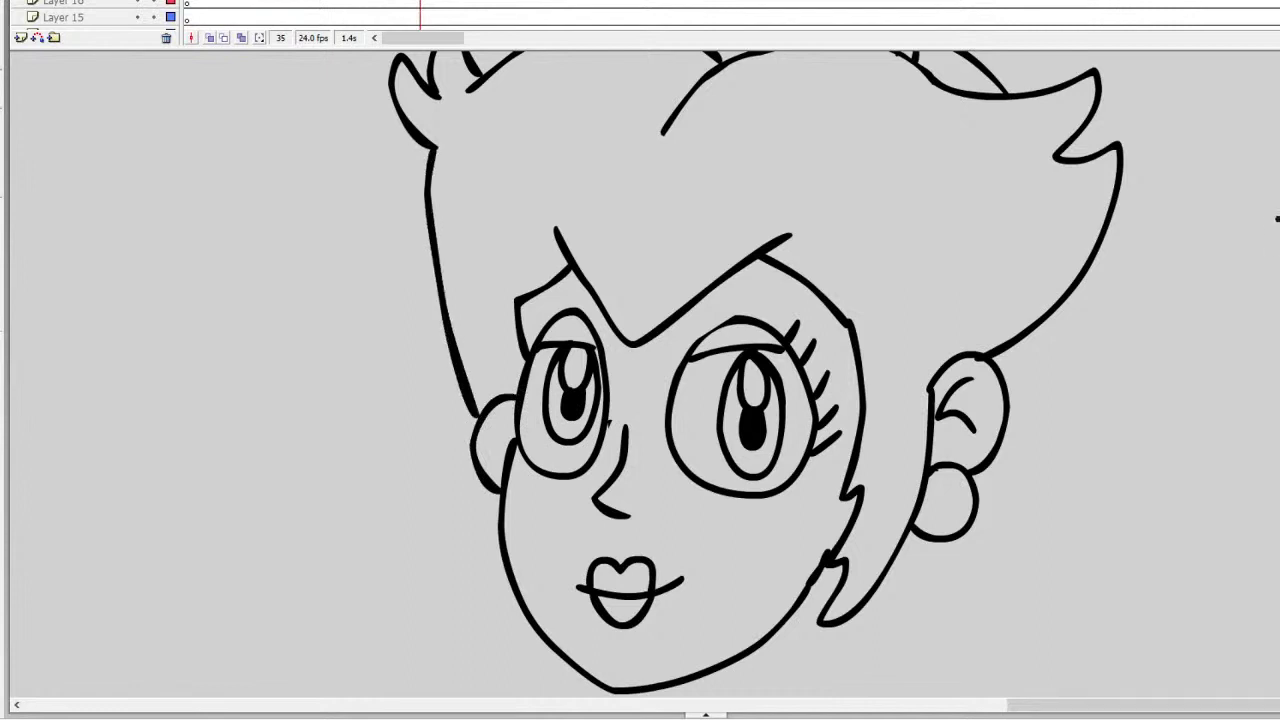
mouse_move(1083, 275)
mouse_down()
mouse_move(1072, 396)
mouse_move(998, 500)
mouse_move(970, 517)
mouse_up()
key(ctrl+z)
mouse_move(1073, 282)
mouse_down()
mouse_move(1040, 436)
mouse_move(975, 519)
mouse_up()
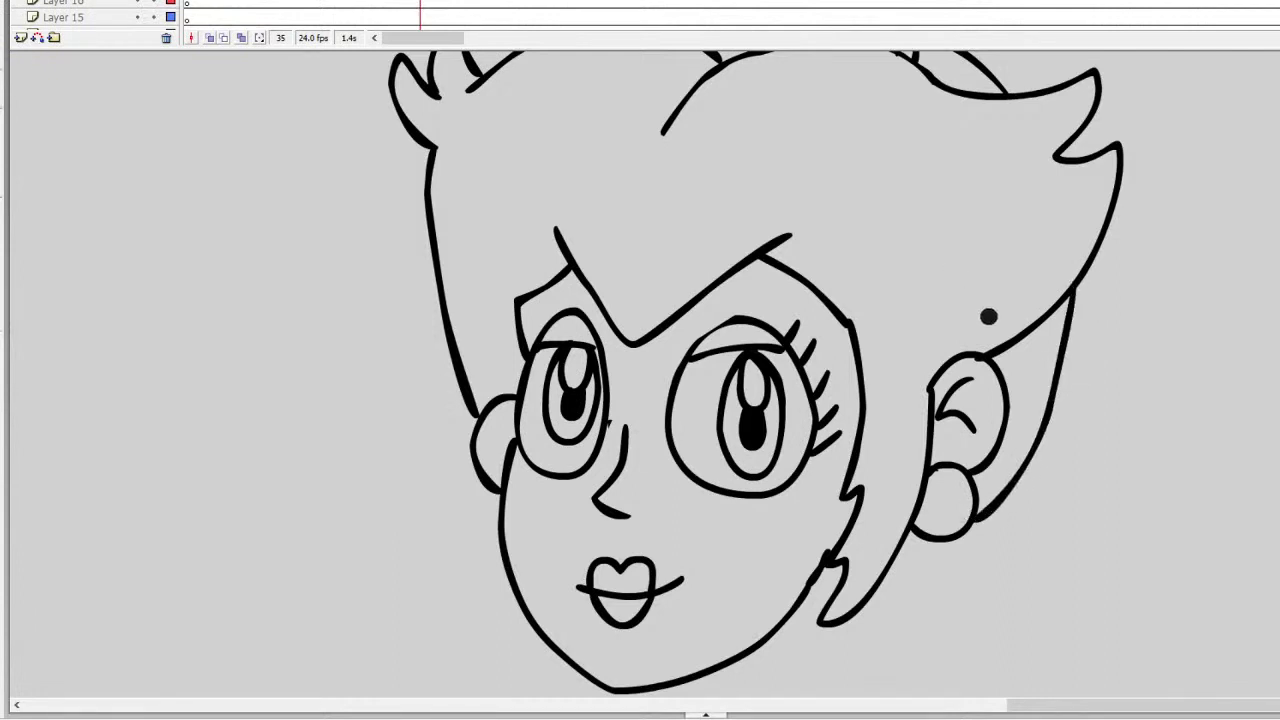
Step: Erase the hair line above the right ear and cut gaps in both side outlines to separate the upper hair from the lower part
mouse_move(1012, 350)
mouse_down()
mouse_move(994, 346)
mouse_move(1054, 306)
mouse_move(1044, 297)
mouse_up()
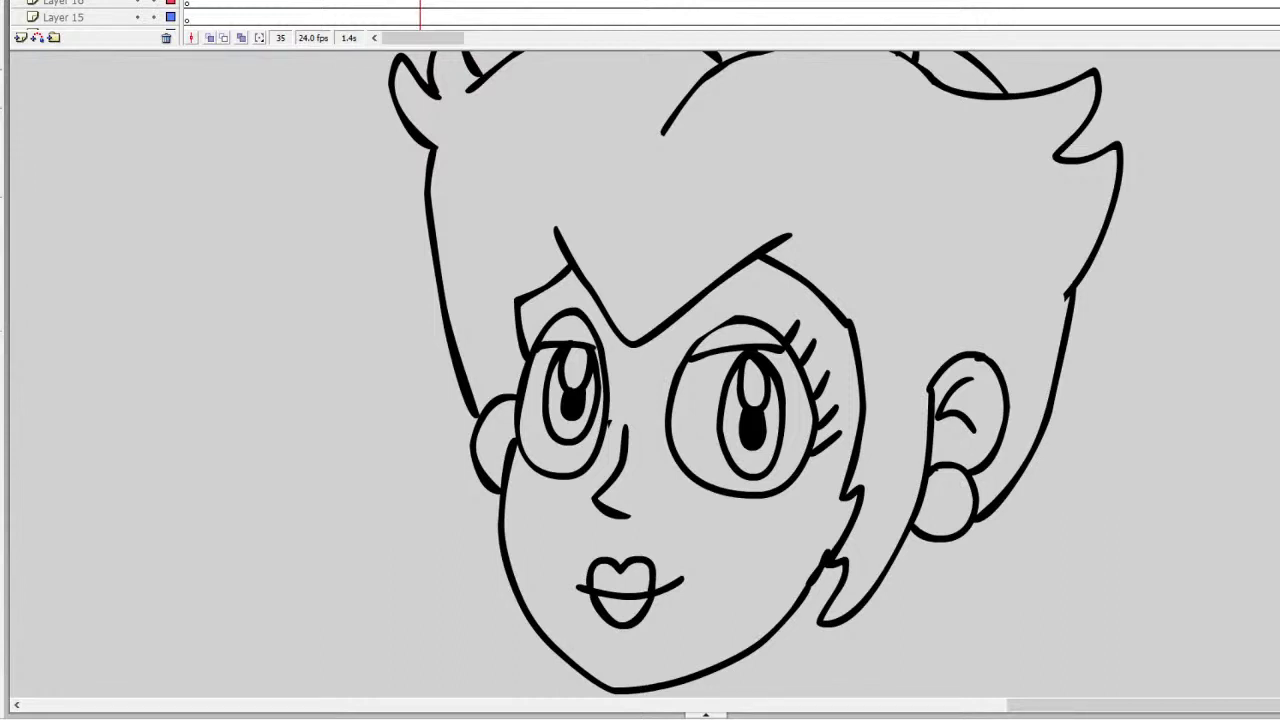
drag(432, 155, 438, 245)
drag(1063, 289, 1073, 283)
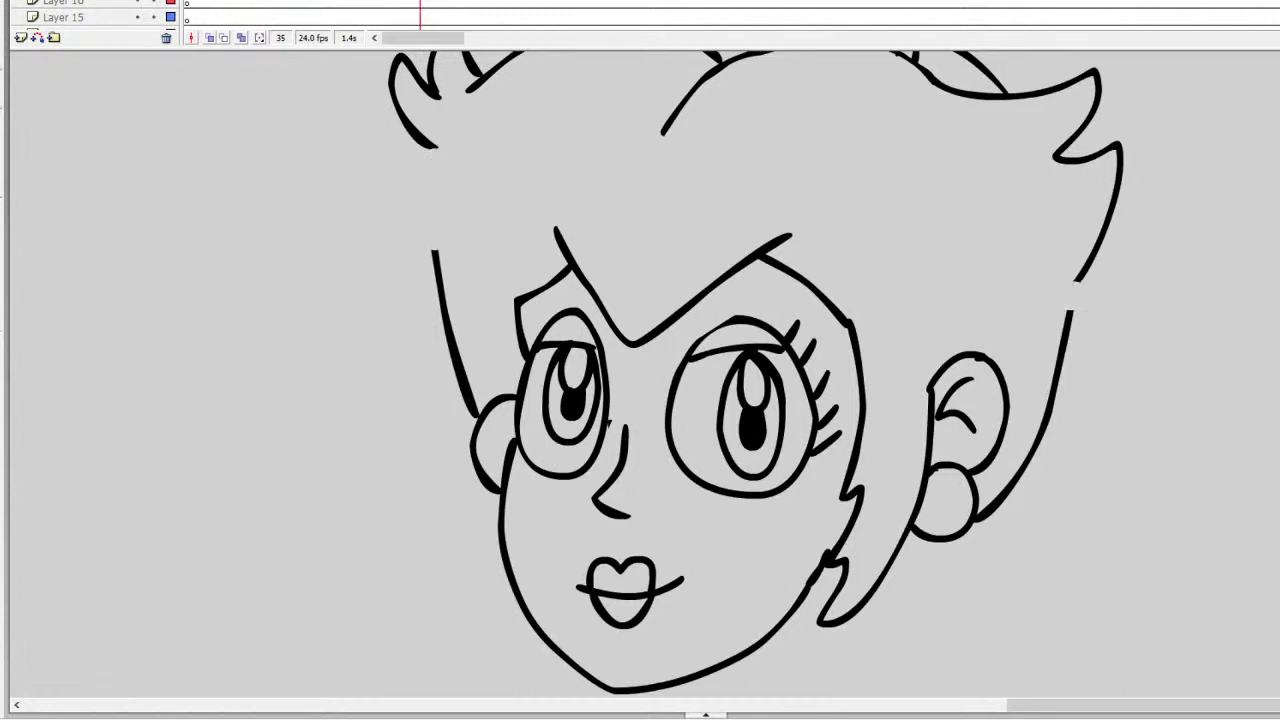
scroll(1073, 283, up, 4)
scroll(1066, 437, down, 1)
mouse_move(1066, 437)
mouse_down()
mouse_move(1089, 420)
mouse_move(1080, 397)
mouse_up()
Step: Select the crown with the upper hair outline and move it down closer to the face
key(v)
double_click(768, 208)
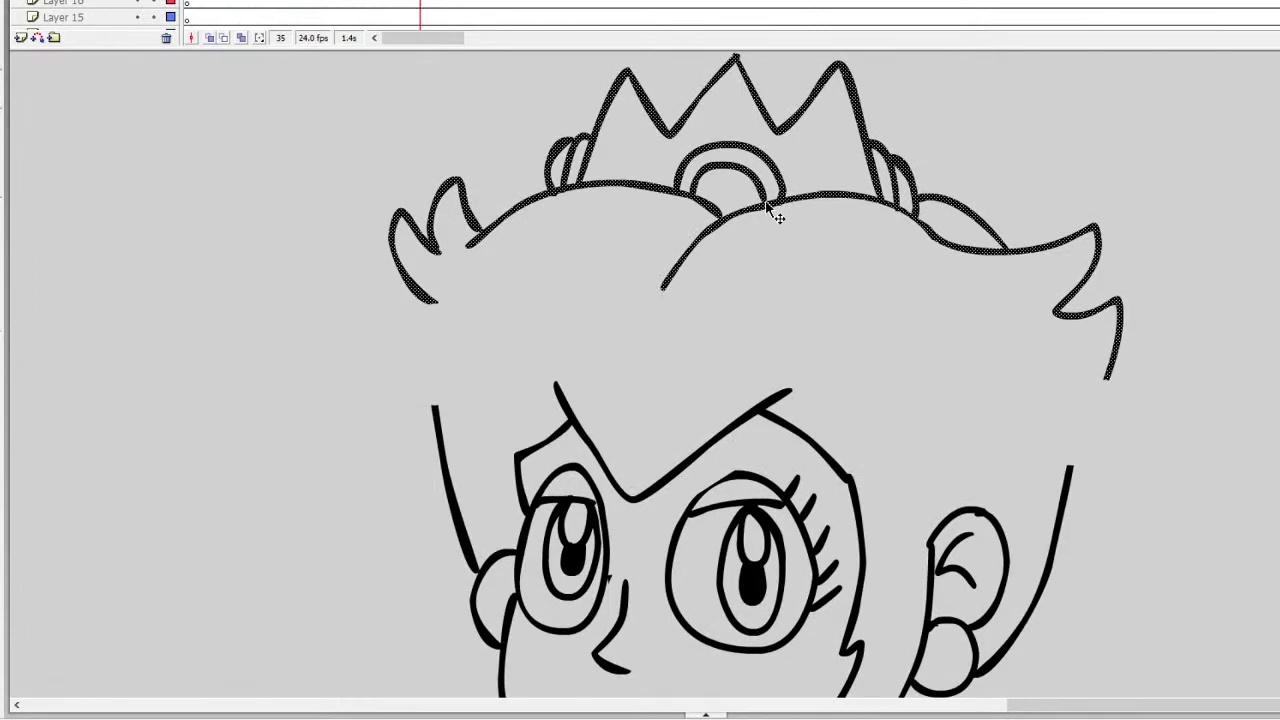
drag(768, 208, 752, 284)
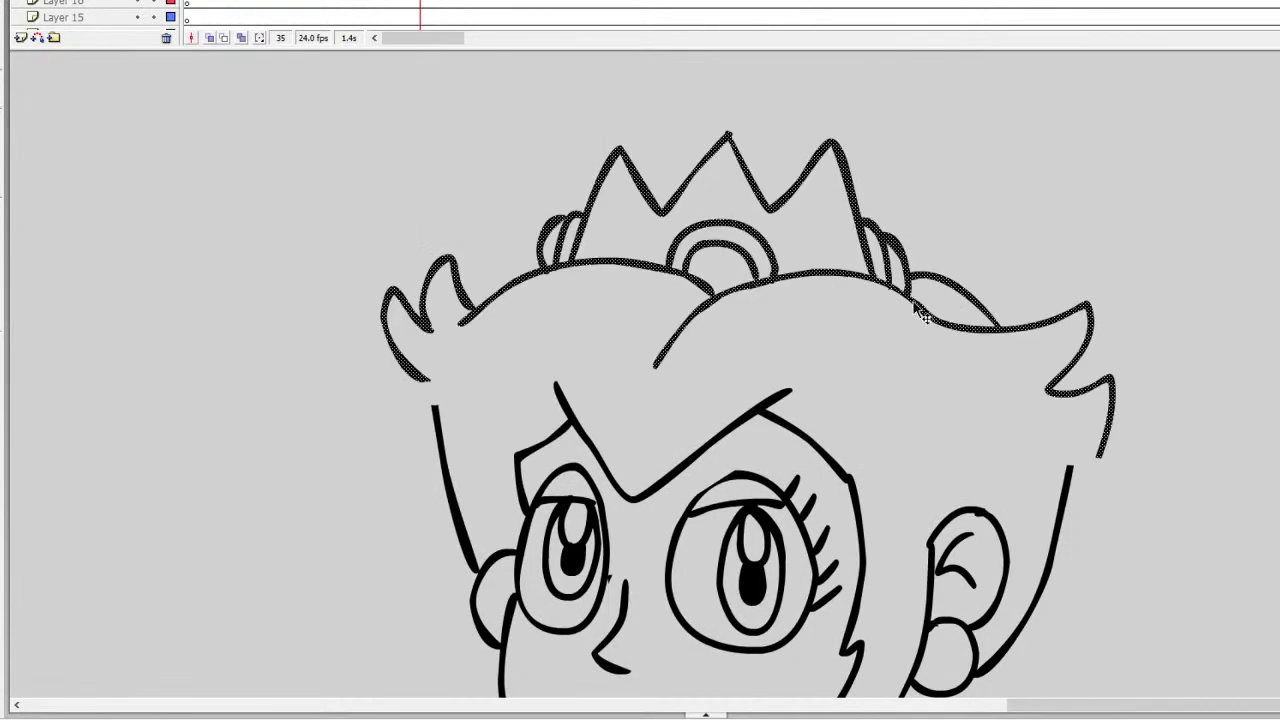
drag(913, 303, 912, 289)
scroll(759, 373, down, 5)
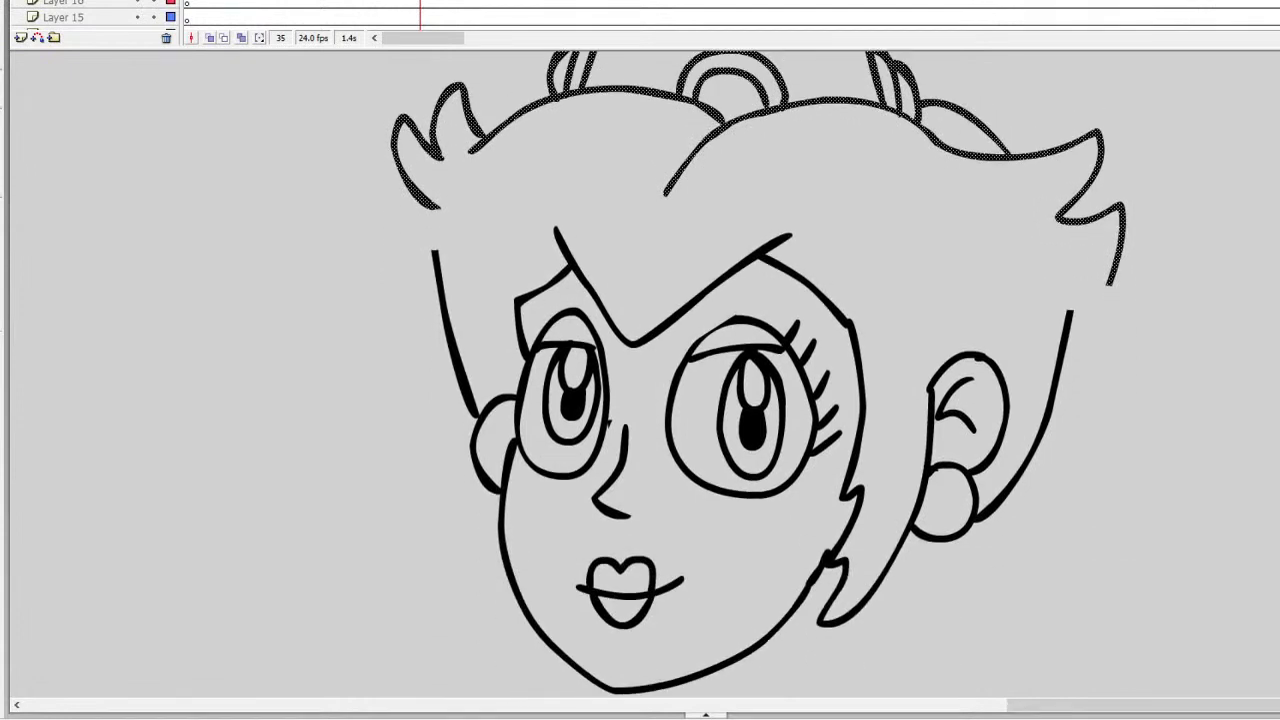
Step: Reconnect the upper hair to the side outlines on both sides and erase the leftover inner line beside the right ear
mouse_move(1108, 282)
mouse_down()
mouse_move(1076, 395)
mouse_move(988, 483)
mouse_up()
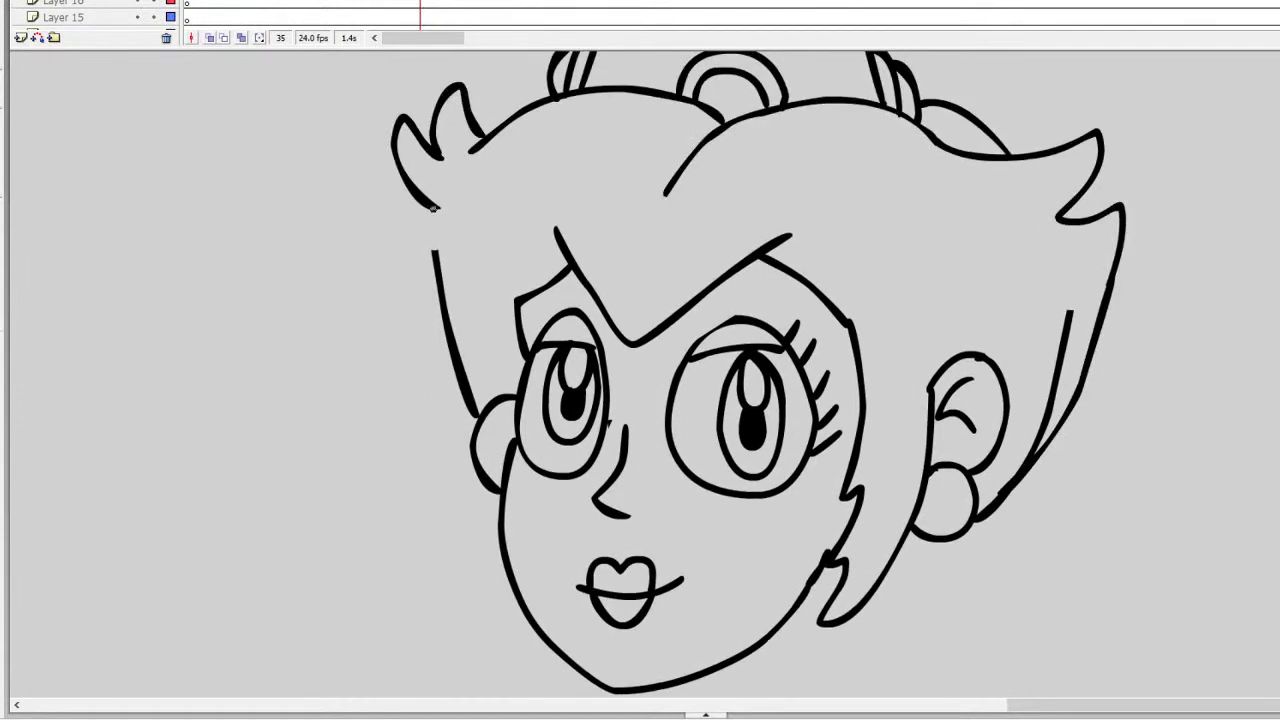
drag(433, 207, 432, 272)
mouse_move(1068, 300)
mouse_down()
mouse_move(1056, 373)
mouse_move(1018, 450)
mouse_up()
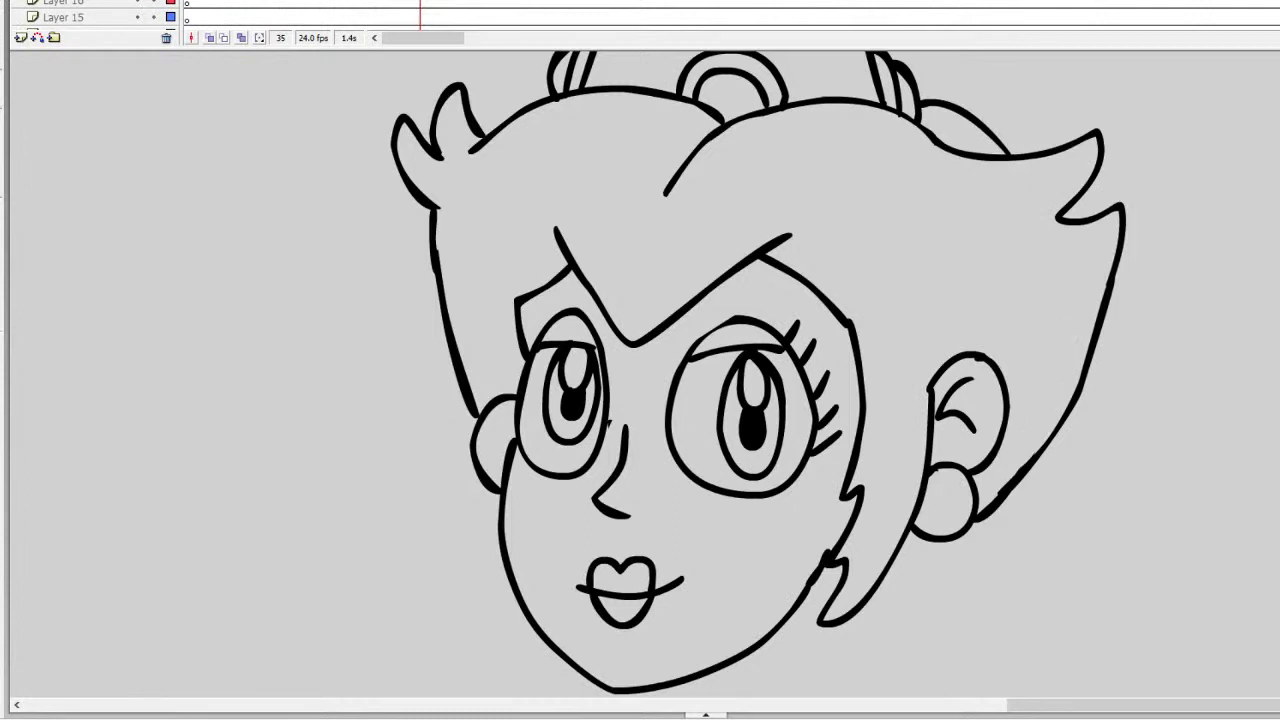
Step: Draw a wavy hair outline down past the right earring and erase the old line between it and the ear
mouse_move(1104, 308)
mouse_down()
mouse_move(1104, 383)
mouse_move(1070, 468)
mouse_move(1066, 556)
mouse_up()
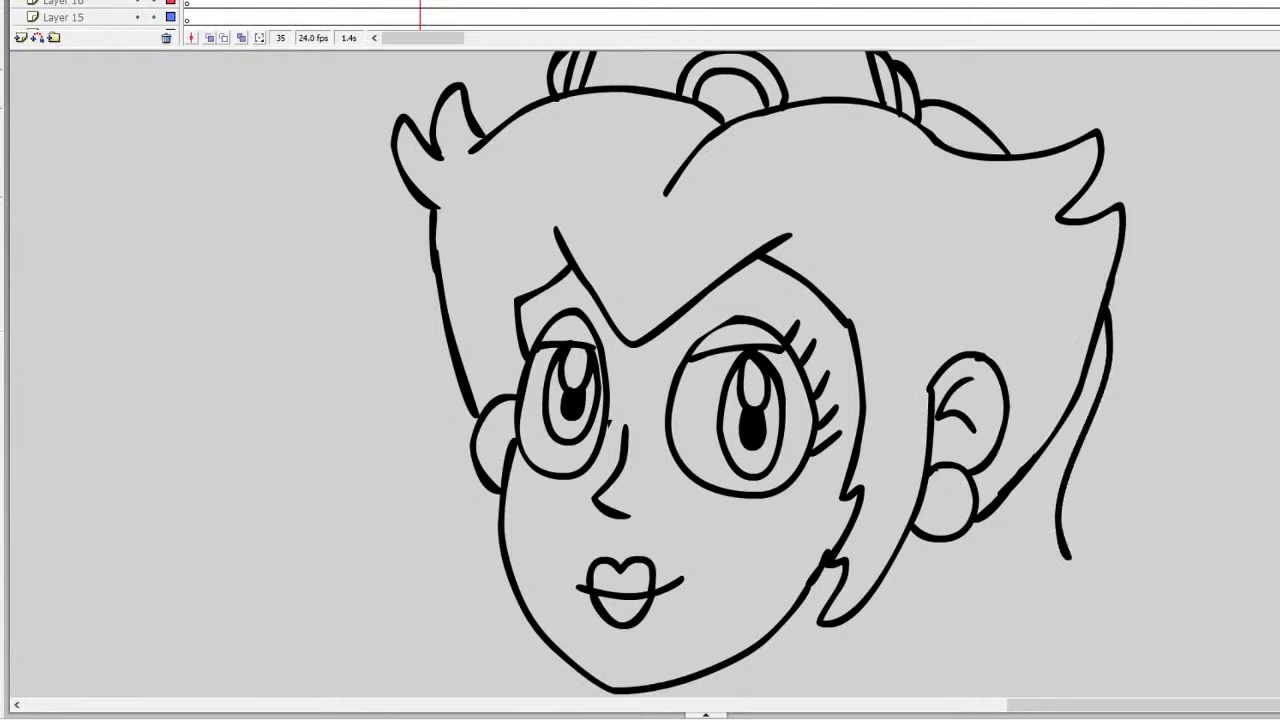
scroll(759, 373, down, 3)
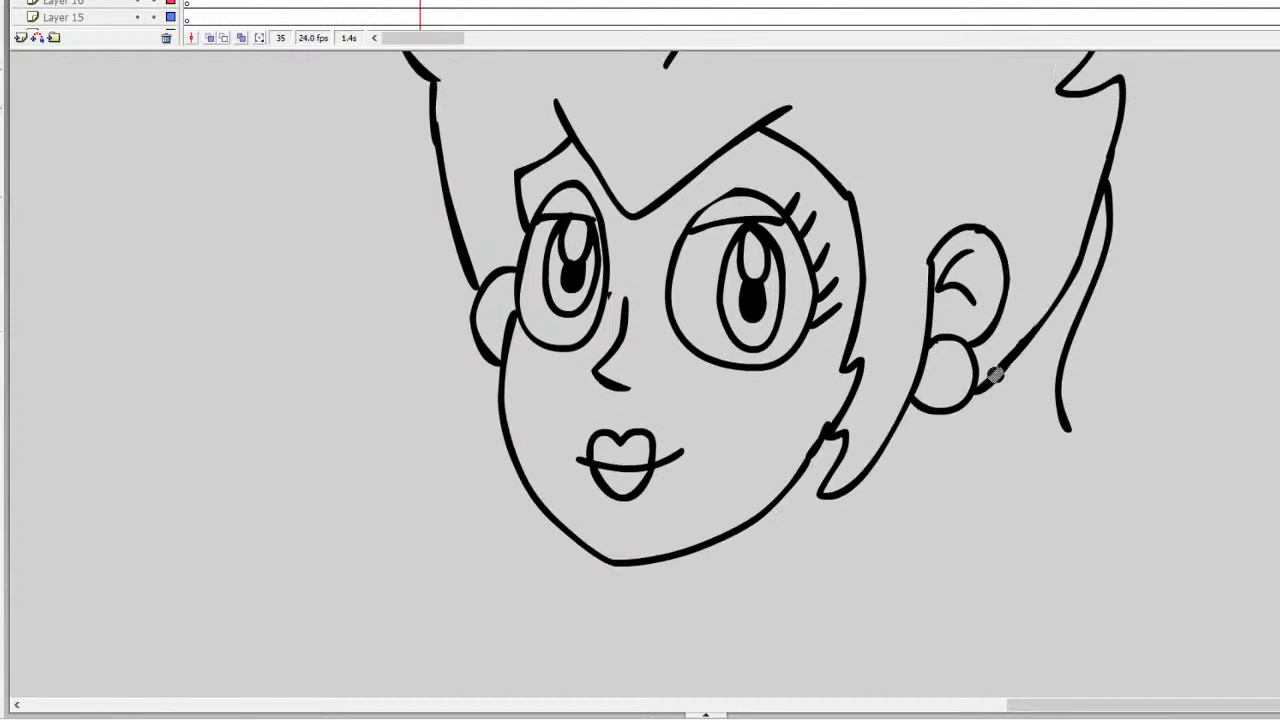
mouse_move(995, 375)
mouse_down()
mouse_move(1043, 317)
mouse_move(1088, 205)
mouse_up()
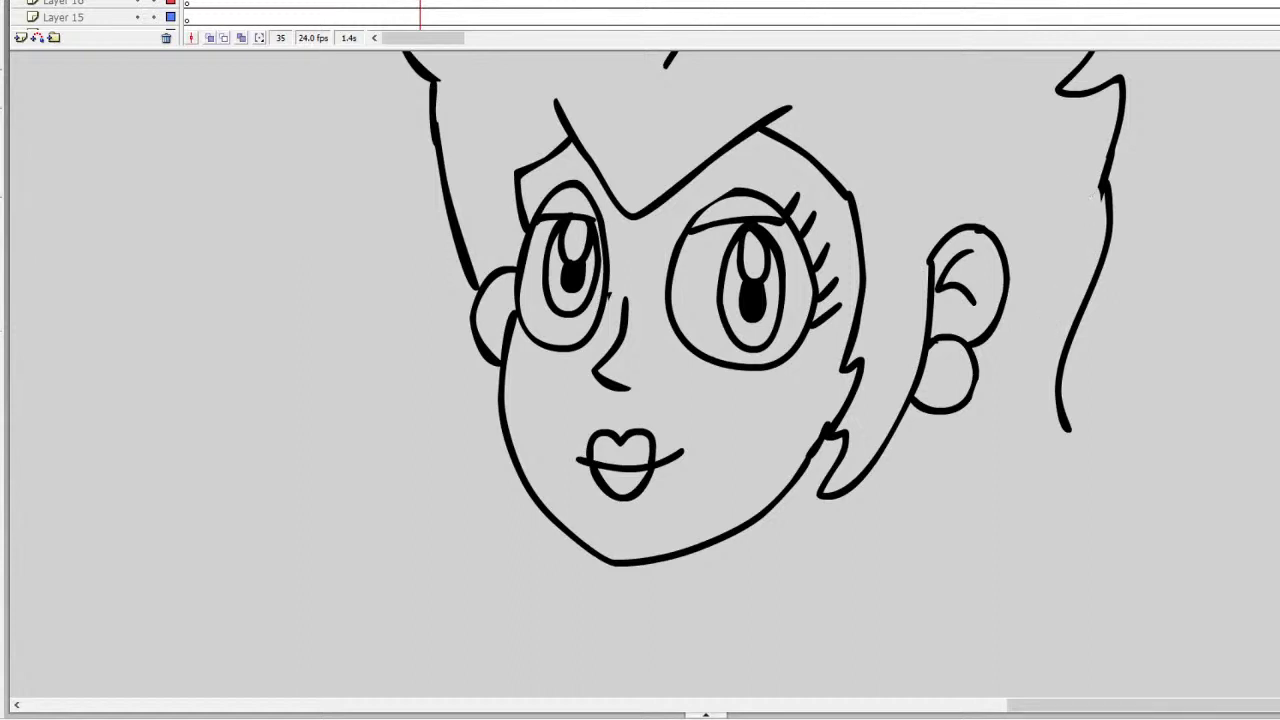
Step: Draw the long left hair lock and curled pointed tips on both locks, erasing the inner line above the left ear
mouse_move(432, 78)
mouse_down()
mouse_move(430, 210)
mouse_move(402, 380)
mouse_move(312, 376)
mouse_up()
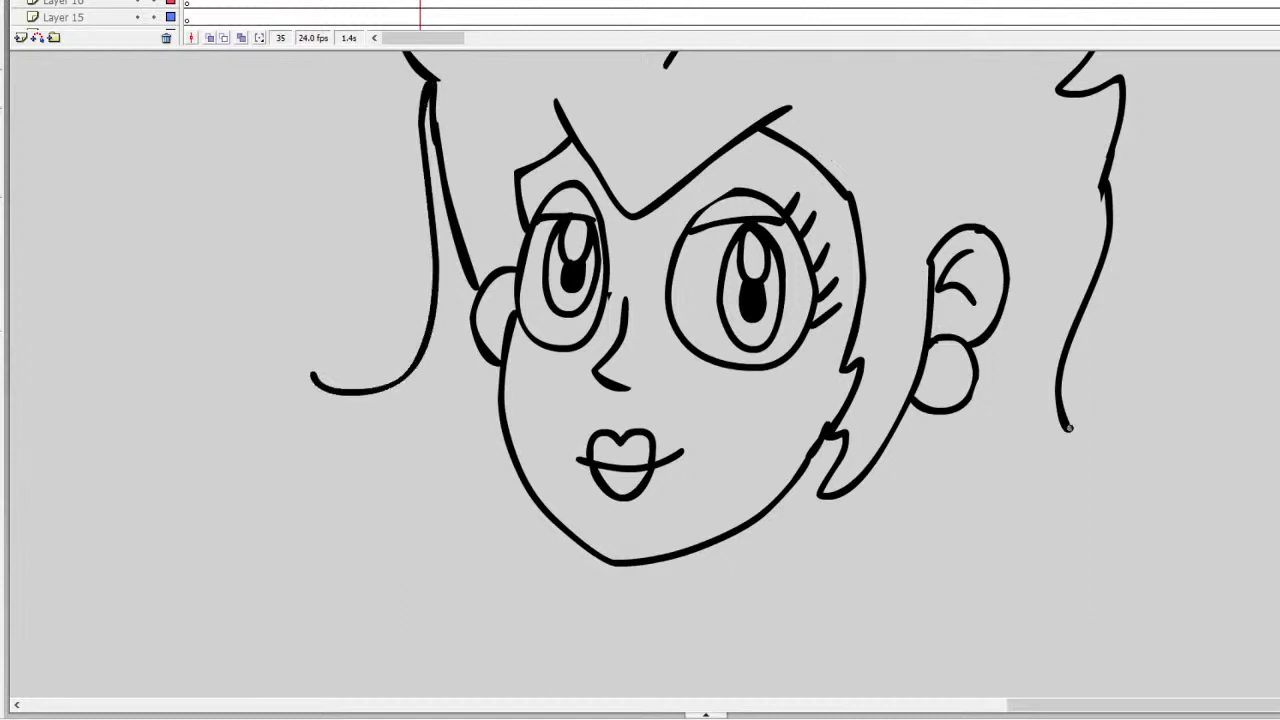
mouse_move(1068, 428)
mouse_down()
mouse_move(1144, 418)
mouse_move(1066, 484)
mouse_up()
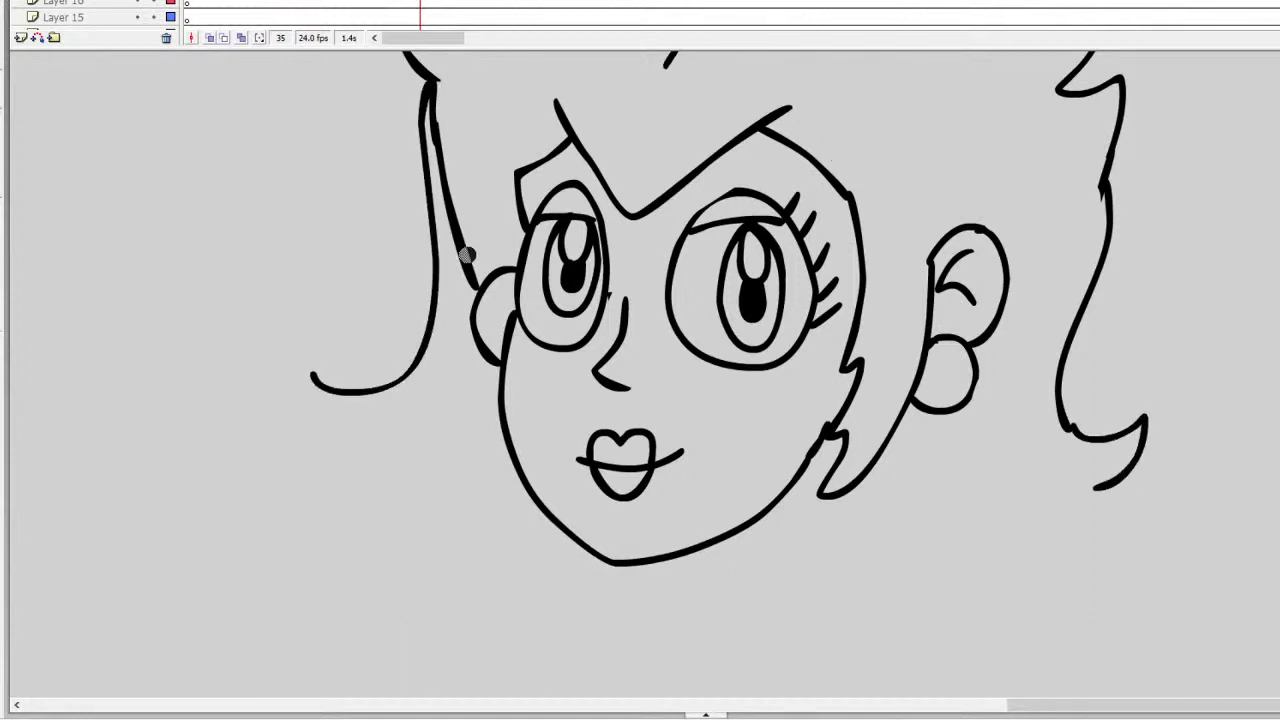
drag(472, 290, 445, 158)
drag(462, 262, 438, 82)
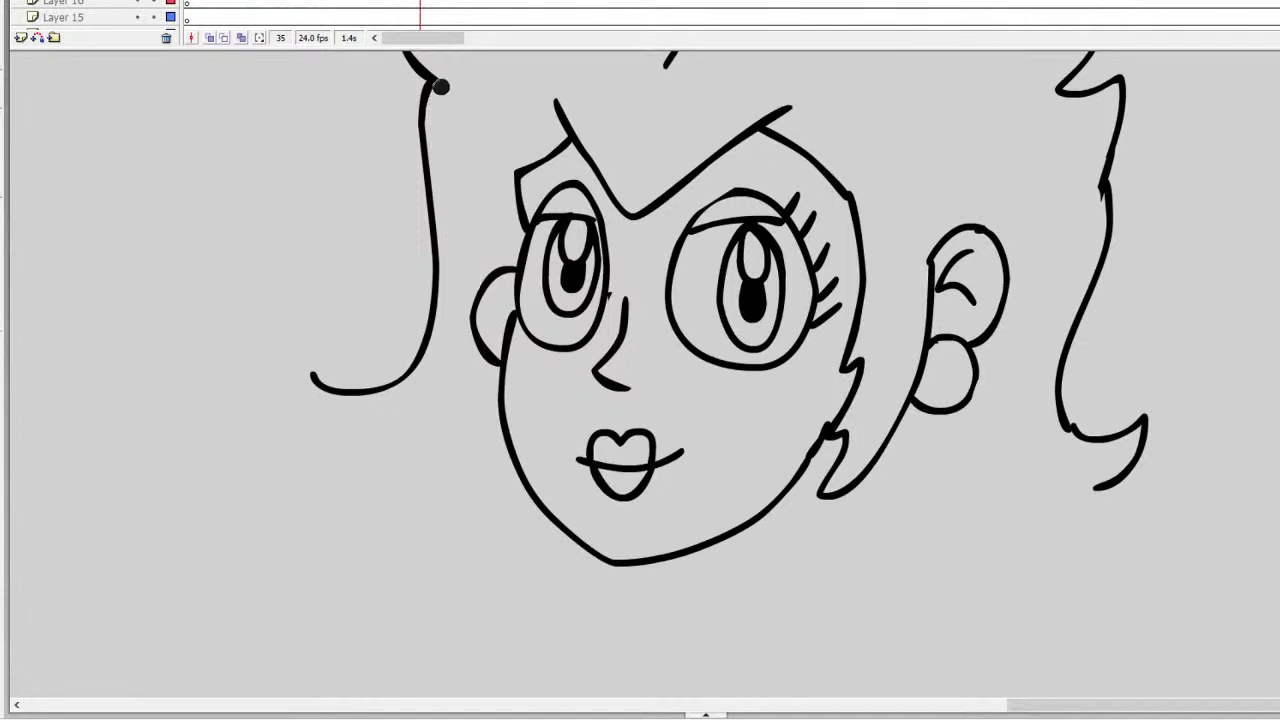
drag(309, 384, 373, 455)
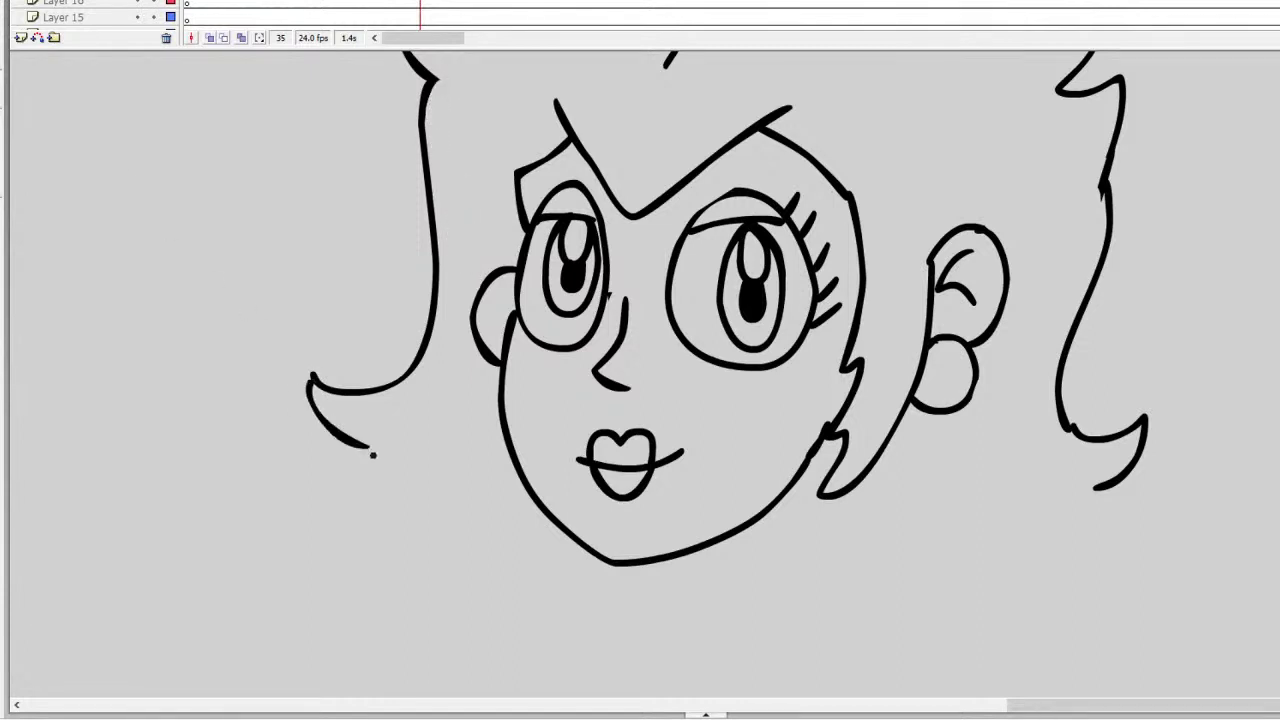
Step: Draw the neck under the chin with a rounded collar and a double-ringed round brooch below it
scroll(640, 370, down, 5)
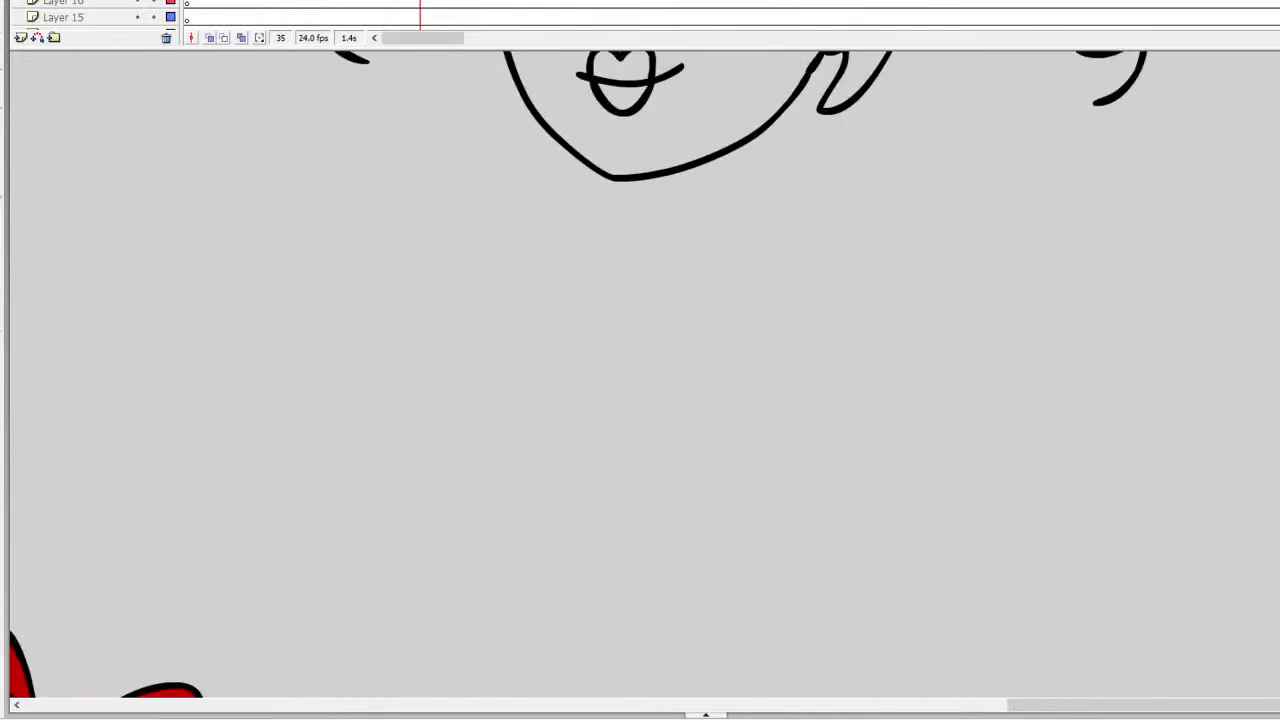
mouse_move(770, 125)
mouse_down()
mouse_move(774, 163)
mouse_move(759, 187)
mouse_move(697, 196)
mouse_move(651, 169)
mouse_move(658, 181)
mouse_move(641, 184)
mouse_move(627, 231)
mouse_move(693, 257)
mouse_move(783, 250)
mouse_move(807, 212)
mouse_move(767, 166)
mouse_up()
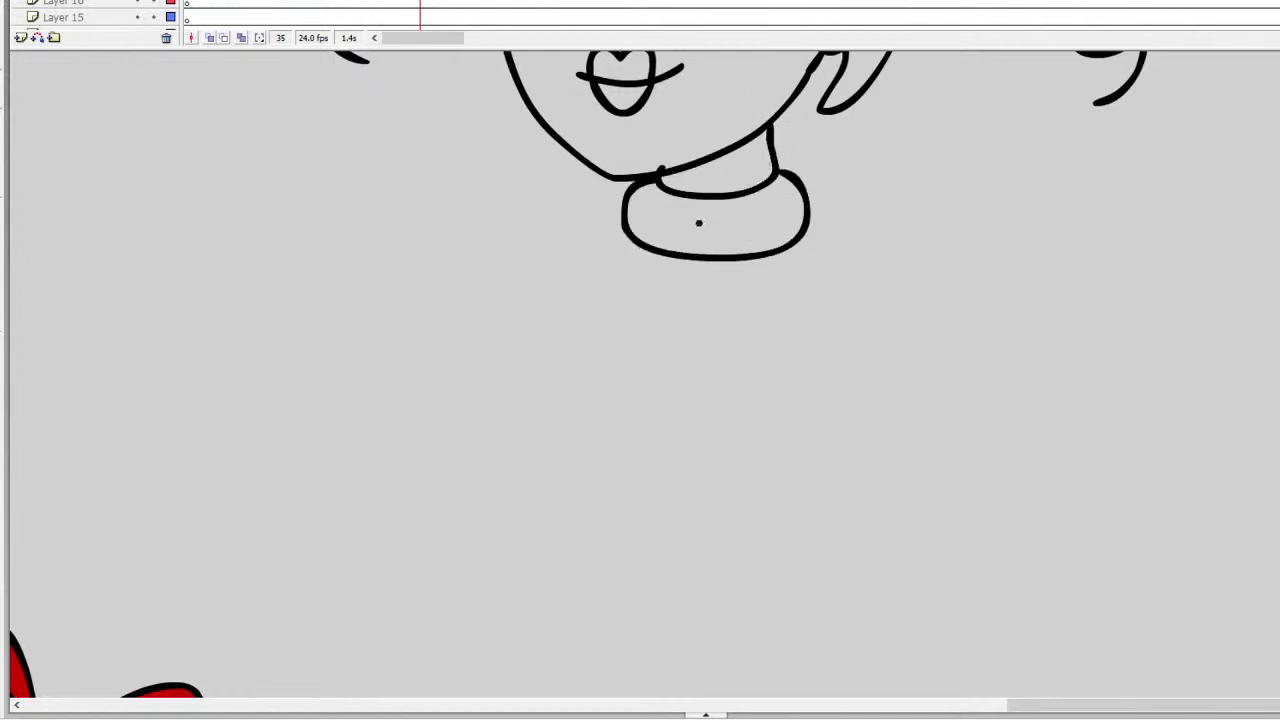
mouse_move(664, 256)
mouse_down()
mouse_move(615, 315)
mouse_move(661, 351)
mouse_move(718, 314)
mouse_move(714, 270)
mouse_move(689, 256)
mouse_move(634, 296)
mouse_move(660, 330)
mouse_move(693, 307)
mouse_move(689, 280)
mouse_move(662, 266)
mouse_up()
Step: Draw the curved chest outline and puffed sleeves with scalloped hems on both sides of the collar
mouse_move(630, 182)
mouse_down()
mouse_move(570, 234)
mouse_move(549, 423)
mouse_move(683, 472)
mouse_up()
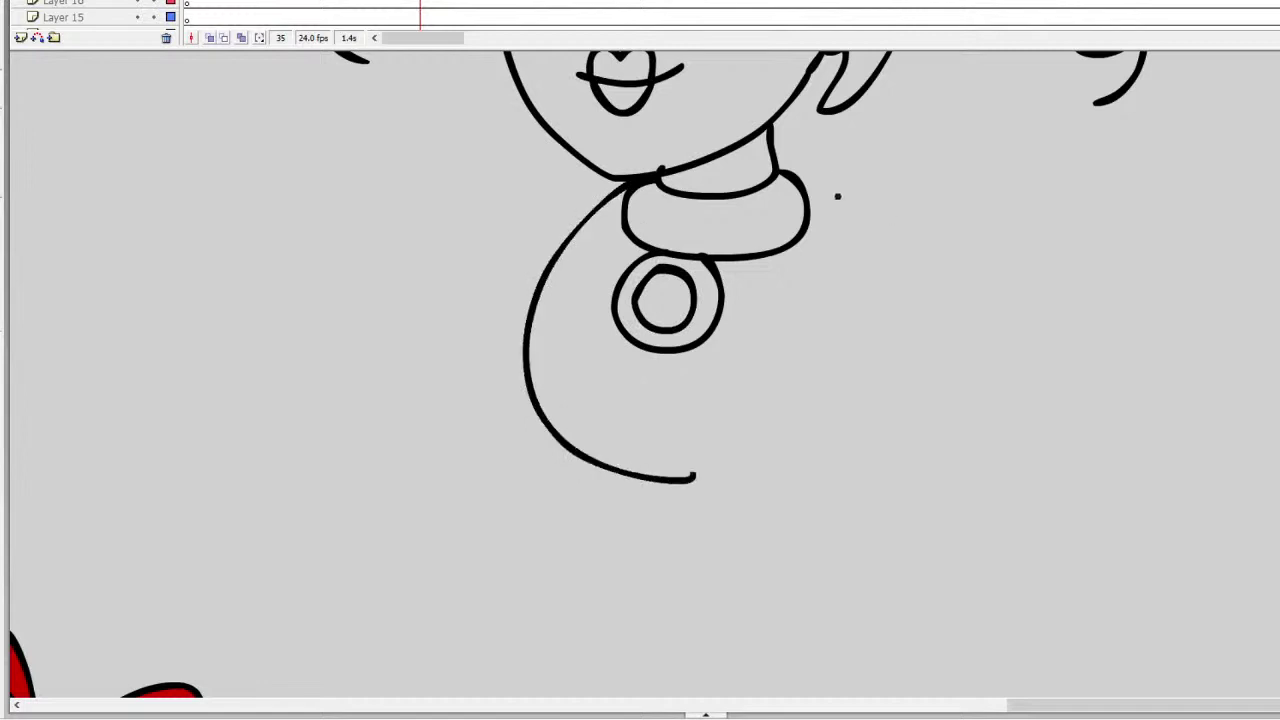
mouse_move(812, 212)
mouse_down()
mouse_move(845, 177)
mouse_move(932, 181)
mouse_move(993, 256)
mouse_move(999, 329)
mouse_move(939, 345)
mouse_move(913, 372)
mouse_move(792, 374)
mouse_move(778, 290)
mouse_move(798, 235)
mouse_up()
mouse_move(599, 172)
mouse_down()
mouse_move(506, 174)
mouse_move(441, 240)
mouse_move(434, 311)
mouse_move(515, 350)
mouse_up()
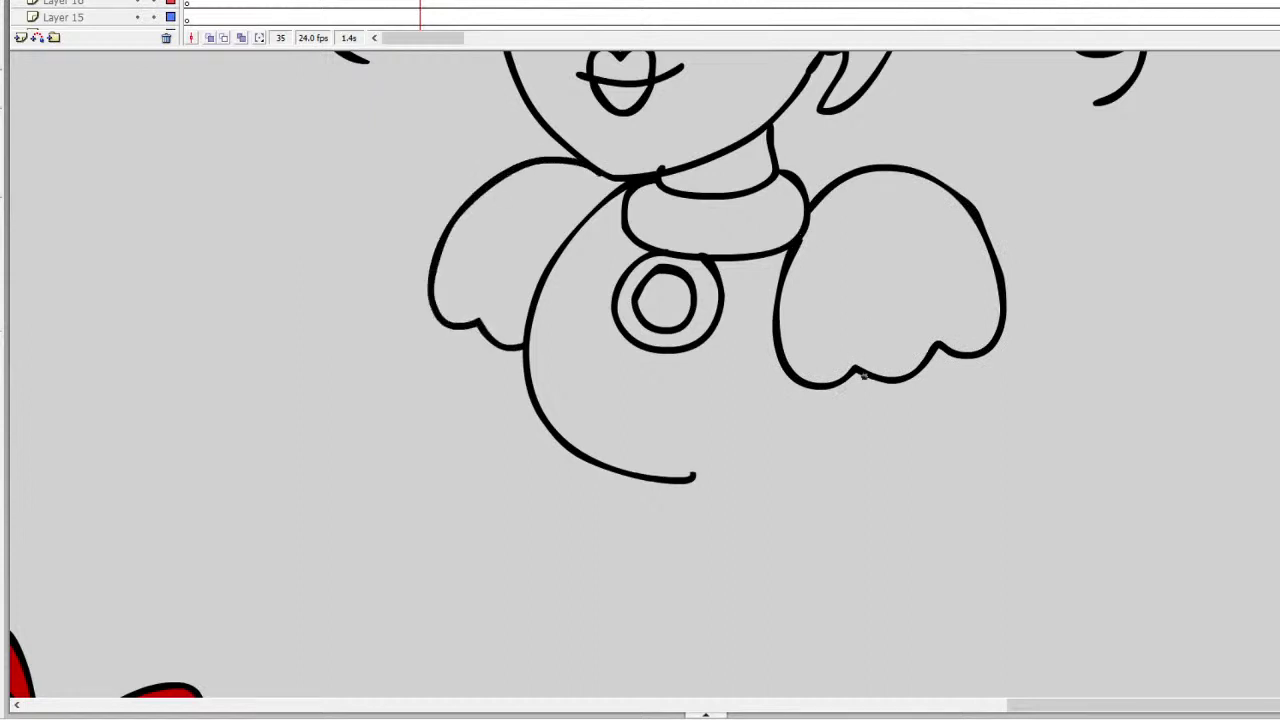
Step: Draw the short upper arm below the right sleeve and the flared, pointed glove cuff around it
drag(856, 376, 899, 476)
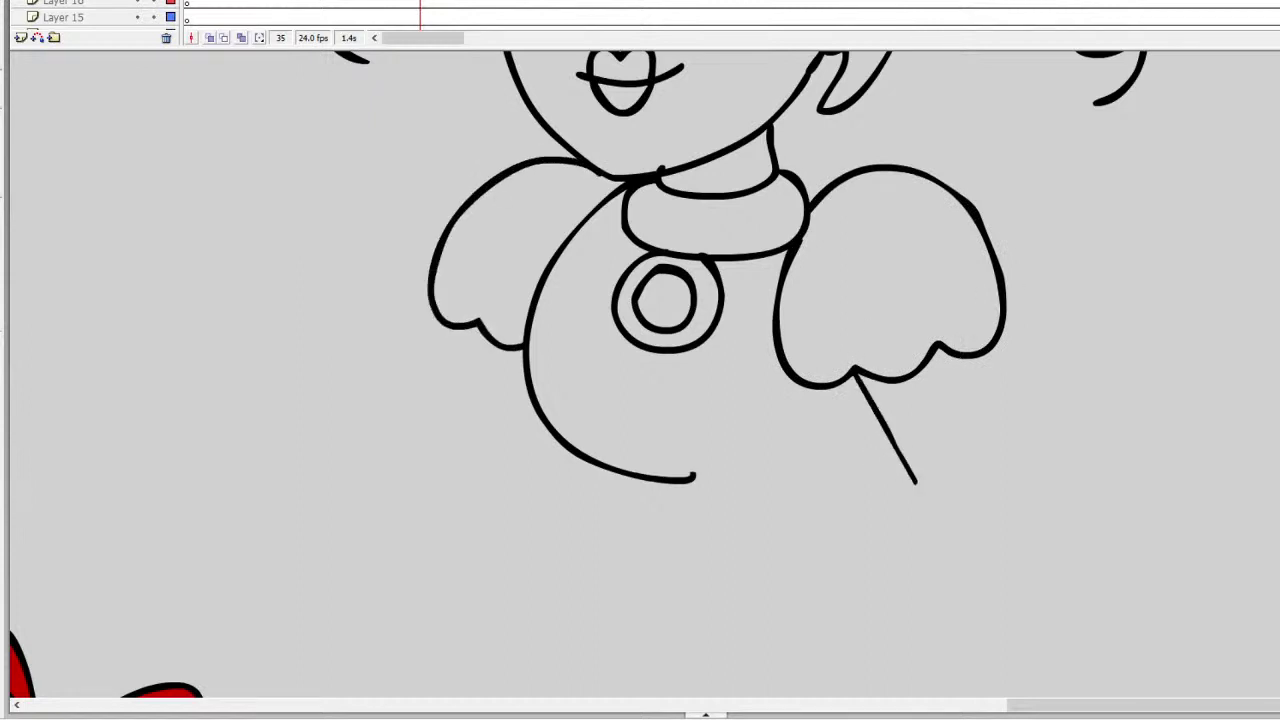
scroll(640, 370, down, 3)
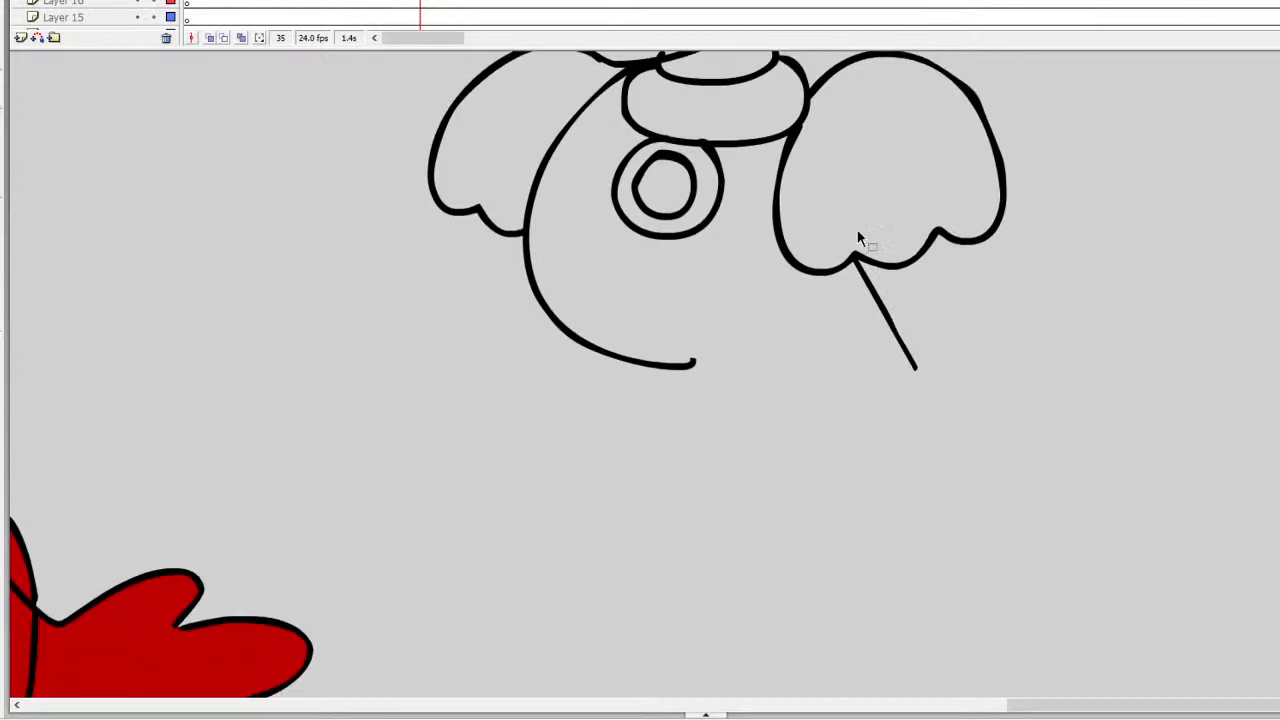
key(ctrl+z)
drag(856, 258, 890, 313)
mouse_move(938, 232)
mouse_down()
mouse_move(988, 295)
mouse_move(848, 344)
mouse_move(930, 386)
mouse_up()
mouse_move(960, 323)
mouse_down()
mouse_move(1024, 287)
mouse_move(1018, 278)
mouse_move(1057, 272)
mouse_move(1024, 316)
mouse_move(1024, 352)
mouse_up()
key(ctrl+z)
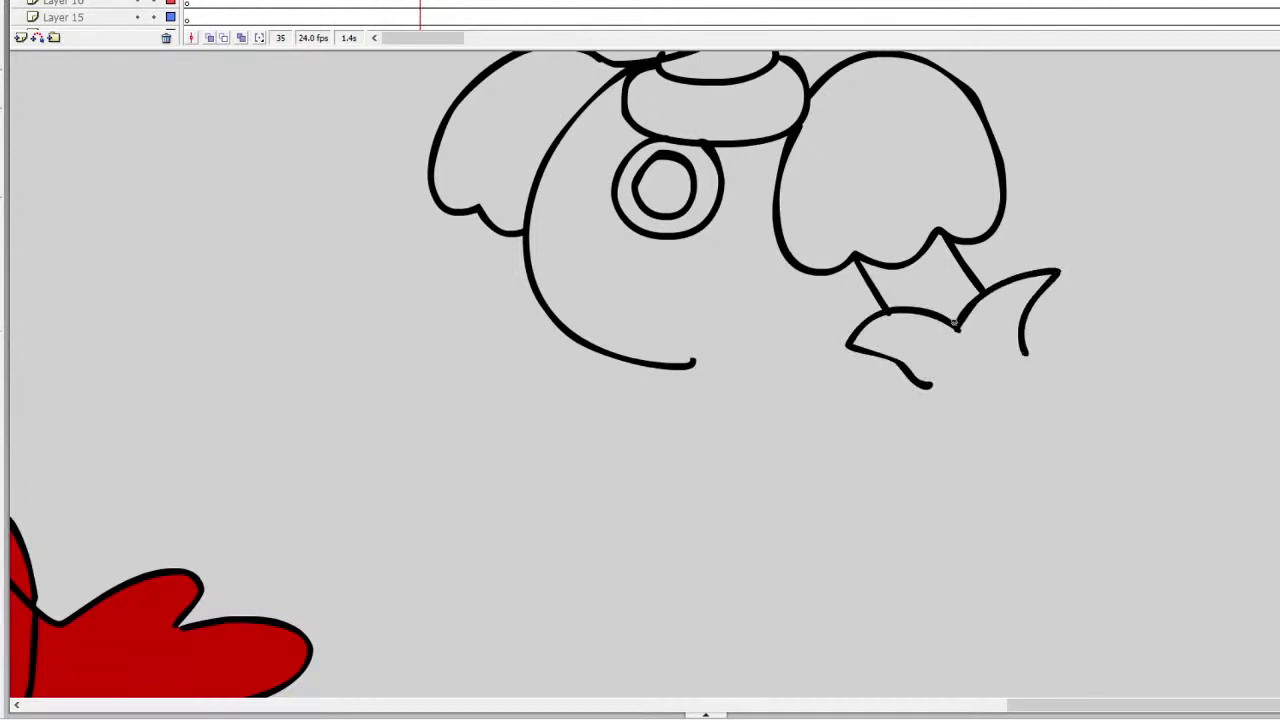
Step: Draw the gloved arm bent at the elbow, with the fingered hand resting toward the hip
drag(926, 386, 997, 550)
mouse_move(1024, 352)
mouse_down()
mouse_move(1083, 523)
mouse_move(903, 625)
mouse_up()
mouse_move(966, 494)
mouse_down()
mouse_move(869, 523)
mouse_move(854, 502)
mouse_move(814, 511)
mouse_move(820, 544)
mouse_move(793, 554)
mouse_move(789, 582)
mouse_move(811, 644)
mouse_move(851, 661)
mouse_move(905, 623)
mouse_up()
Step: Draw the waist below the chest and the scalloped, rounded overskirt outline on both hips
mouse_move(690, 360)
mouse_down()
mouse_move(824, 326)
mouse_move(856, 262)
mouse_move(832, 365)
mouse_move(845, 449)
mouse_move(789, 471)
mouse_move(690, 471)
mouse_move(632, 453)
mouse_move(640, 370)
mouse_up()
key(ctrl+z)
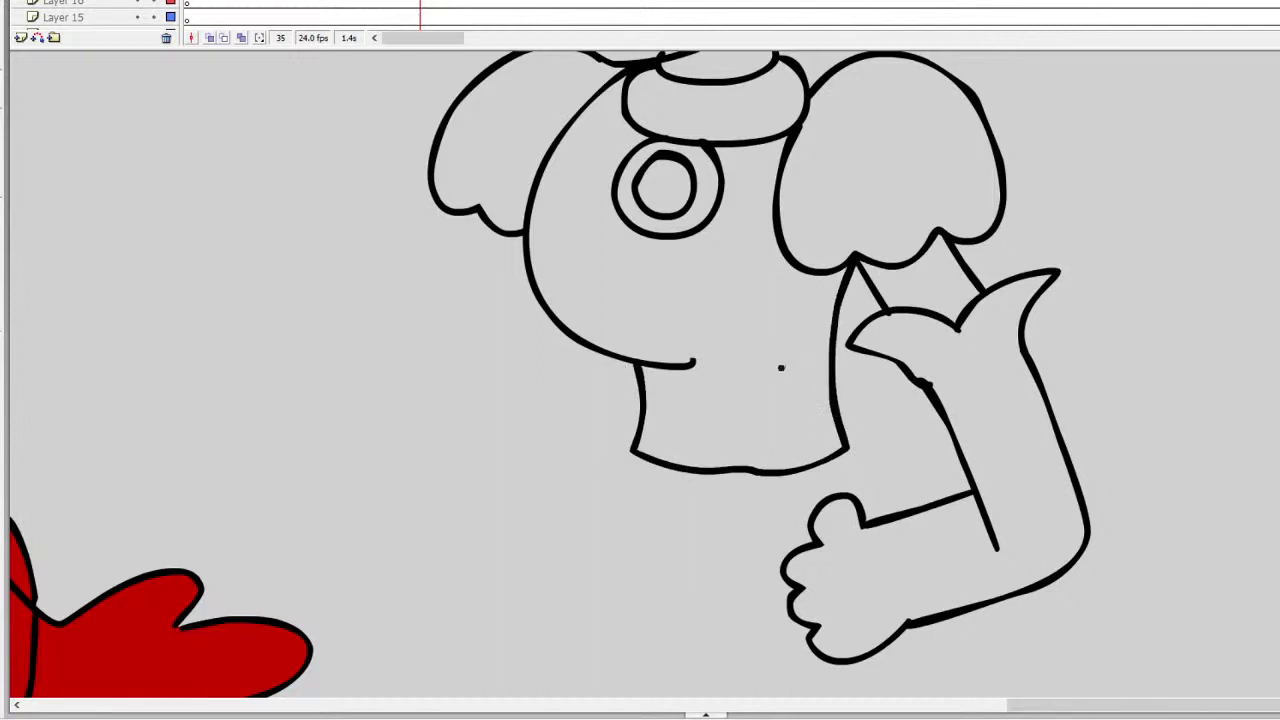
drag(870, 444, 936, 496)
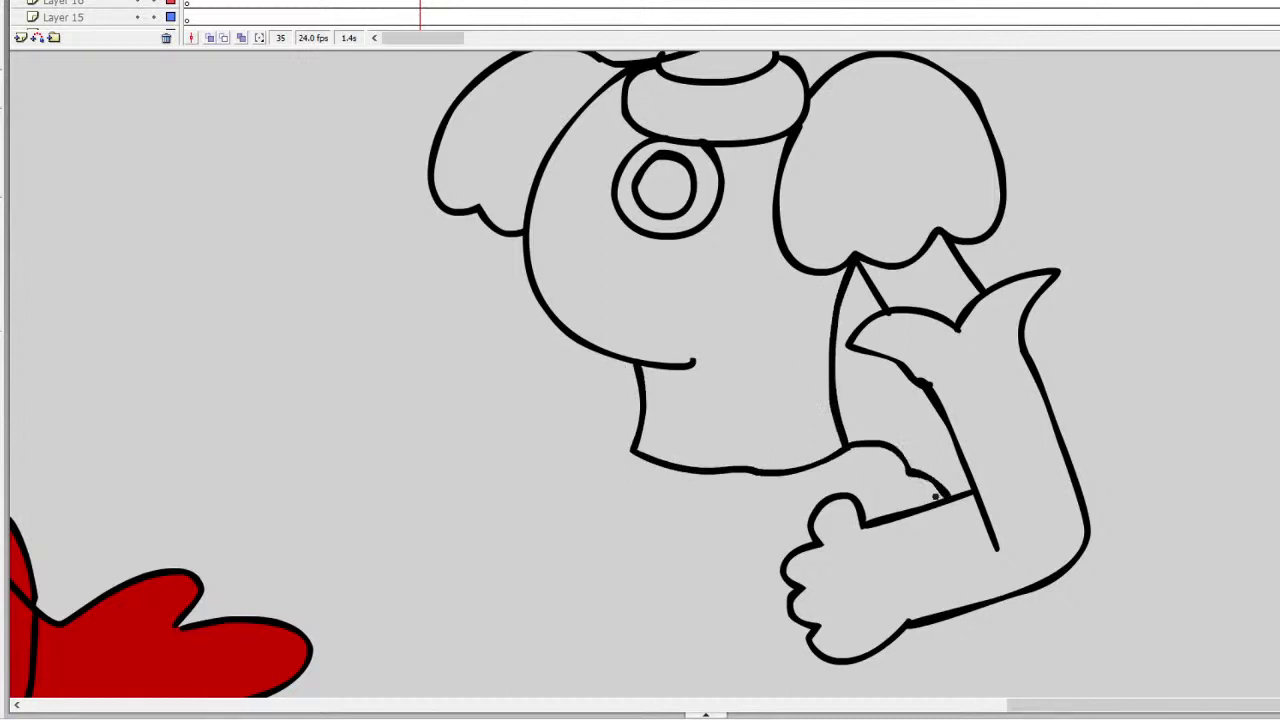
mouse_move(632, 438)
mouse_down()
mouse_move(595, 430)
mouse_move(512, 460)
mouse_move(462, 516)
mouse_move(460, 576)
mouse_move(542, 623)
mouse_move(618, 605)
mouse_move(658, 547)
mouse_move(683, 549)
mouse_move(723, 611)
mouse_move(805, 651)
mouse_up()
Step: Add curved fold lines to both halves of the overskirt, including short ones beside the hand and forearm
mouse_move(720, 524)
mouse_down()
mouse_move(797, 508)
mouse_move(855, 459)
mouse_up()
drag(575, 469, 646, 511)
key(ctrl+z)
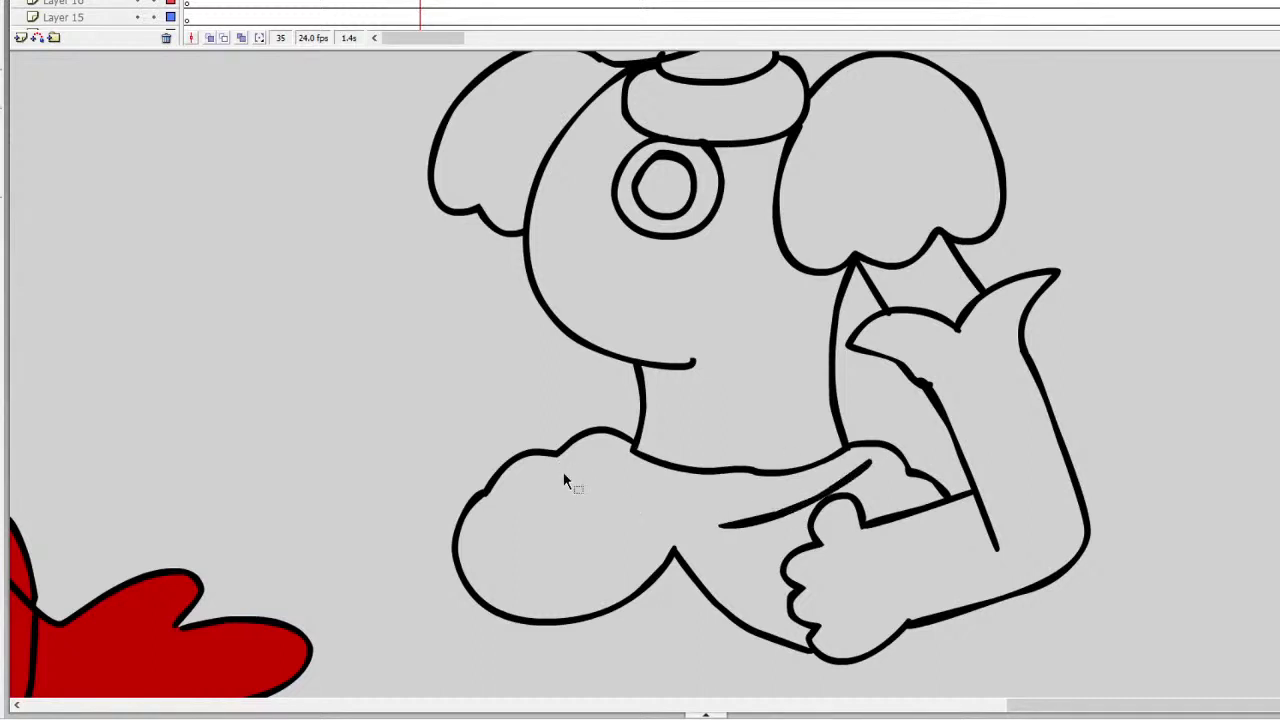
drag(563, 472, 650, 514)
drag(499, 510, 613, 569)
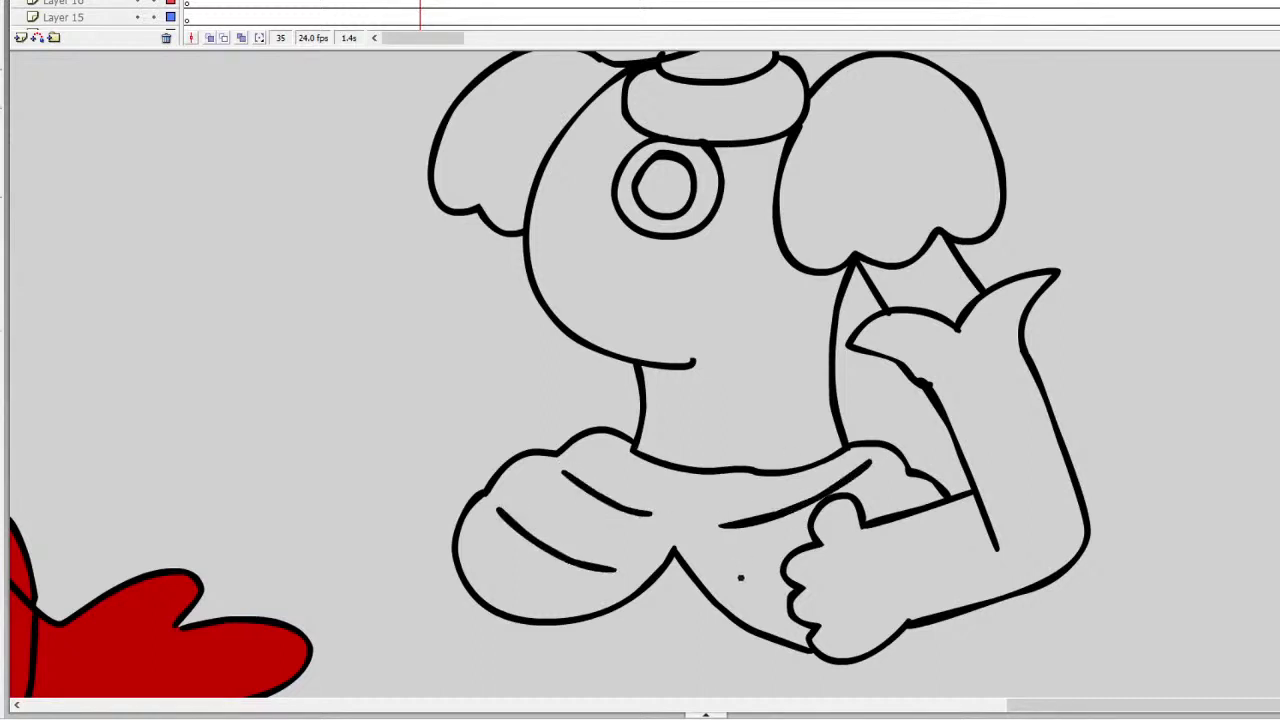
mouse_move(741, 578)
mouse_down()
mouse_move(780, 572)
mouse_move(770, 589)
mouse_move(795, 587)
mouse_up()
key(ctrl+z)
drag(866, 522, 902, 494)
Step: Draw the long left outer panel of the skirt from the overskirt down to a rounded hem
scroll(640, 370, down, 5)
scroll(640, 370, up, 1)
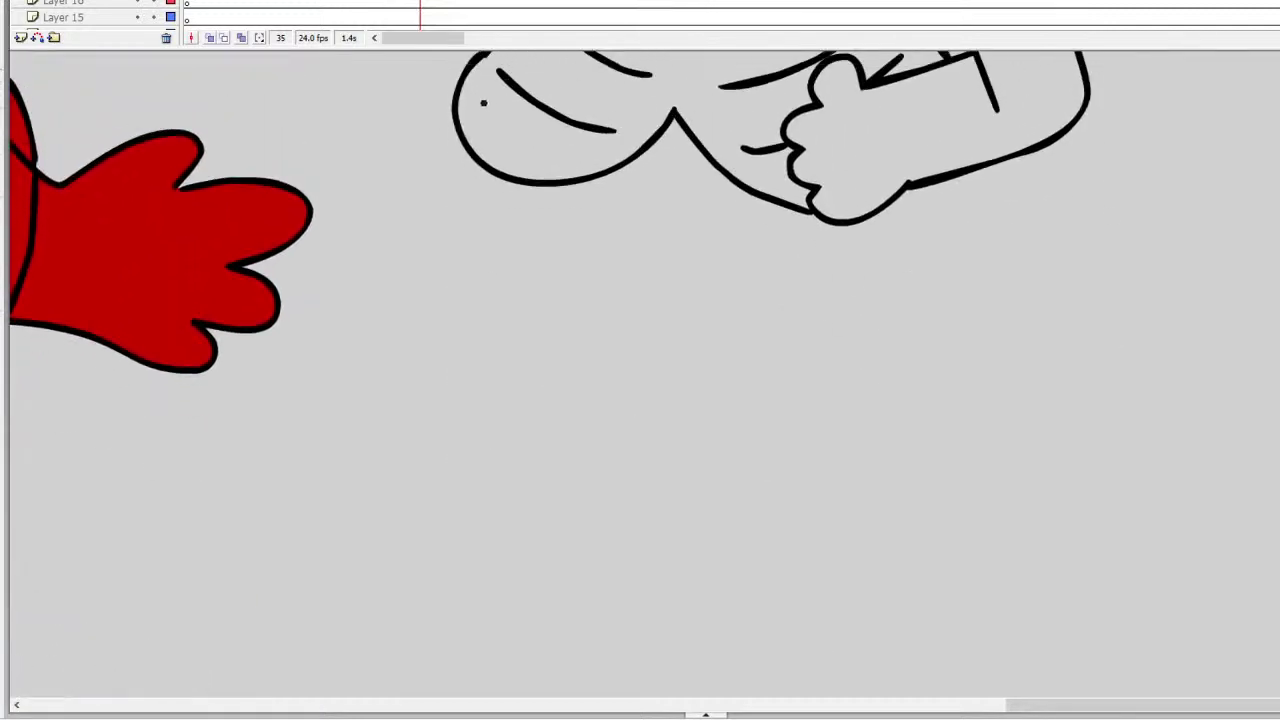
mouse_move(455, 143)
mouse_down()
mouse_move(363, 386)
mouse_move(322, 579)
mouse_up()
key(ctrl+z)
mouse_move(462, 148)
mouse_down()
mouse_move(347, 359)
mouse_move(301, 485)
mouse_move(289, 551)
mouse_move(364, 592)
mouse_up()
mouse_move(460, 326)
mouse_down()
mouse_move(375, 602)
mouse_move(400, 640)
mouse_move(477, 674)
mouse_move(551, 678)
mouse_move(596, 626)
mouse_move(634, 344)
mouse_up()
scroll(645, 345, down, 3)
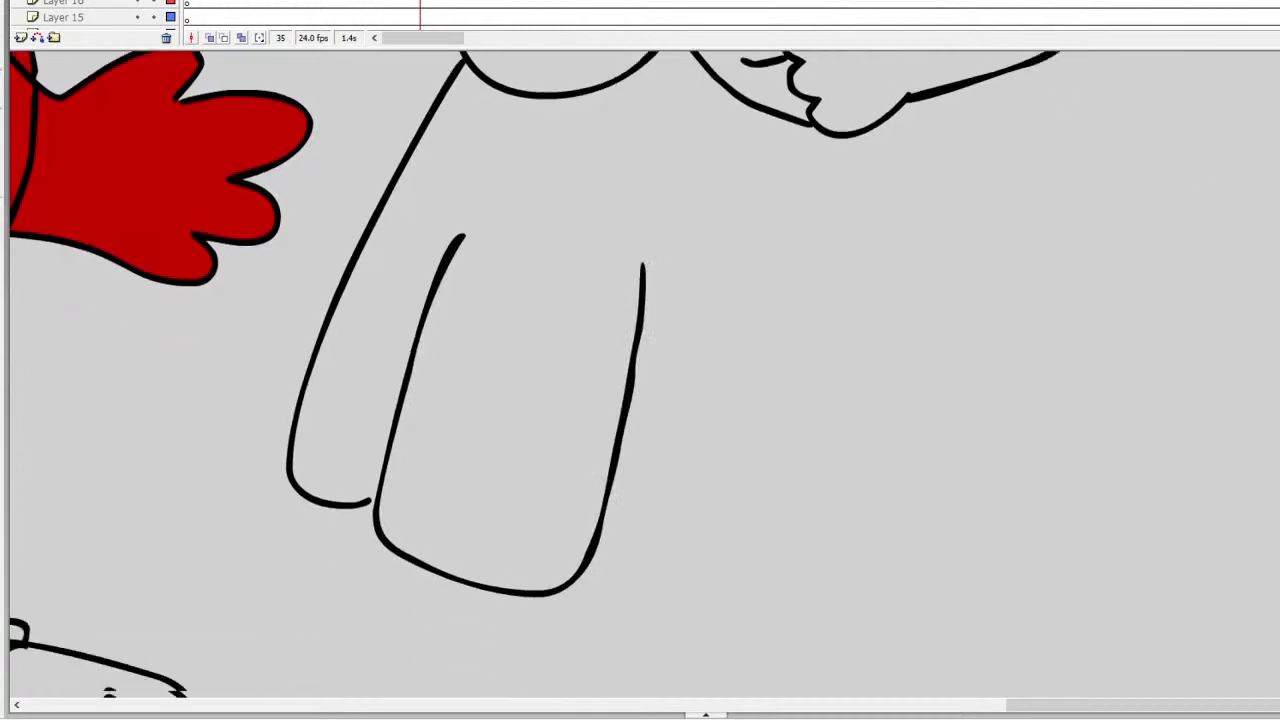
key(ctrl+z)
Step: Draw the wide front panel of the skirt with a rounded hem, redoing its right edge until it sits farther out
mouse_move(491, 88)
mouse_down()
mouse_move(395, 335)
mouse_move(368, 452)
mouse_move(508, 565)
mouse_move(688, 558)
mouse_up()
mouse_move(740, 118)
mouse_down()
mouse_move(747, 400)
mouse_move(722, 515)
mouse_move(687, 560)
mouse_up()
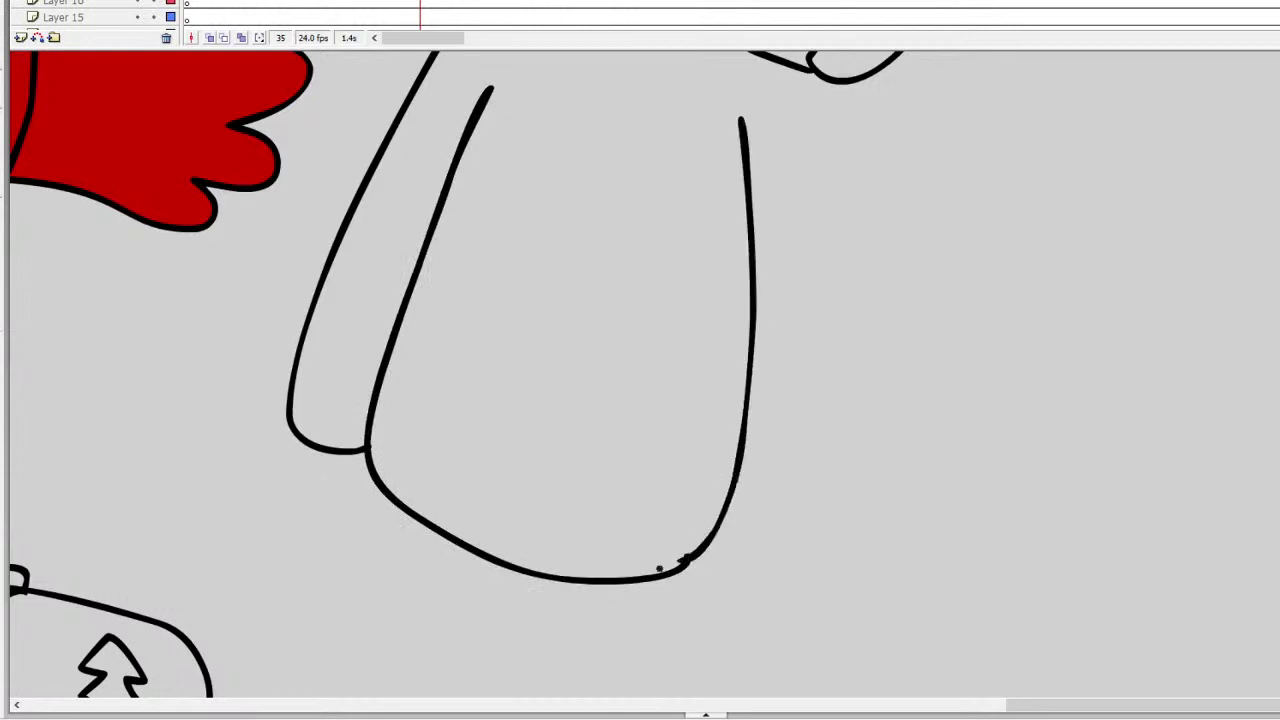
key(ctrl+z)
mouse_move(752, 120)
mouse_down()
mouse_move(755, 476)
mouse_move(736, 540)
mouse_move(686, 561)
mouse_up()
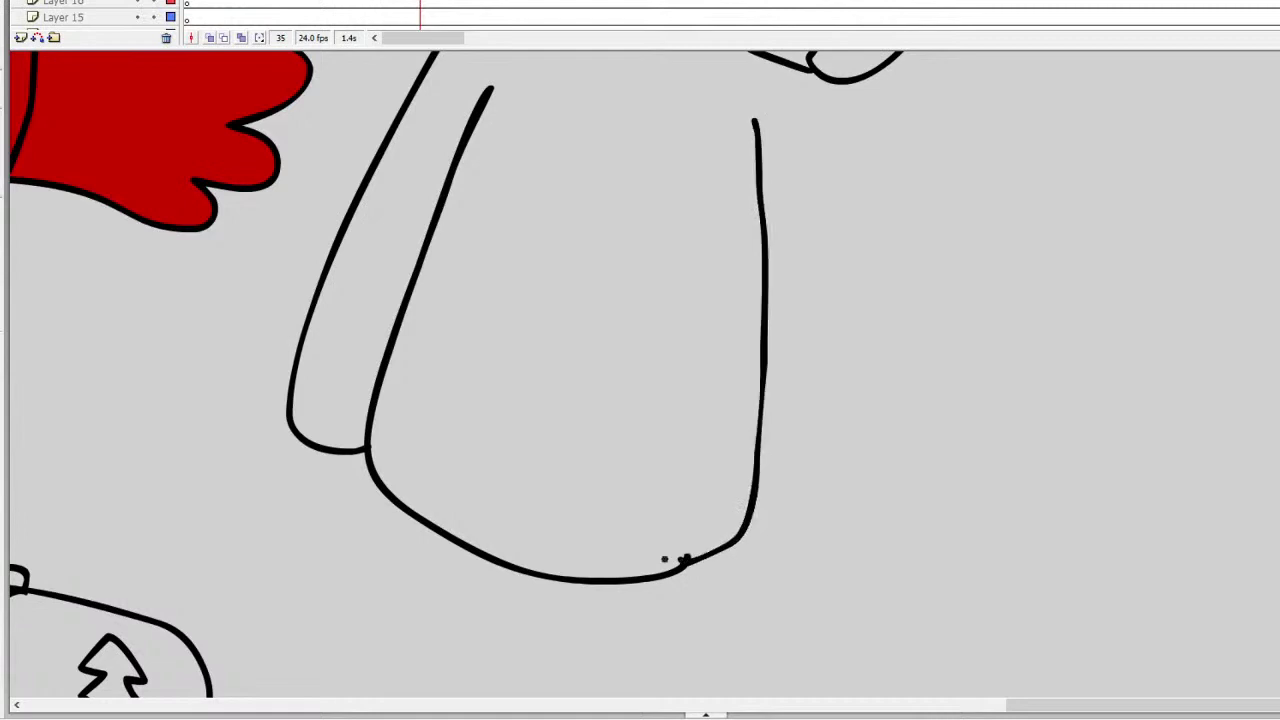
key(ctrl+z)
mouse_move(765, 126)
mouse_down()
mouse_move(777, 257)
mouse_move(766, 500)
mouse_move(709, 557)
mouse_move(662, 574)
mouse_up()
Step: Draw two overlapping skirt panels with rounded hems to the right of the front panel, the outer one starting at the forearm
scroll(640, 375, up, 3)
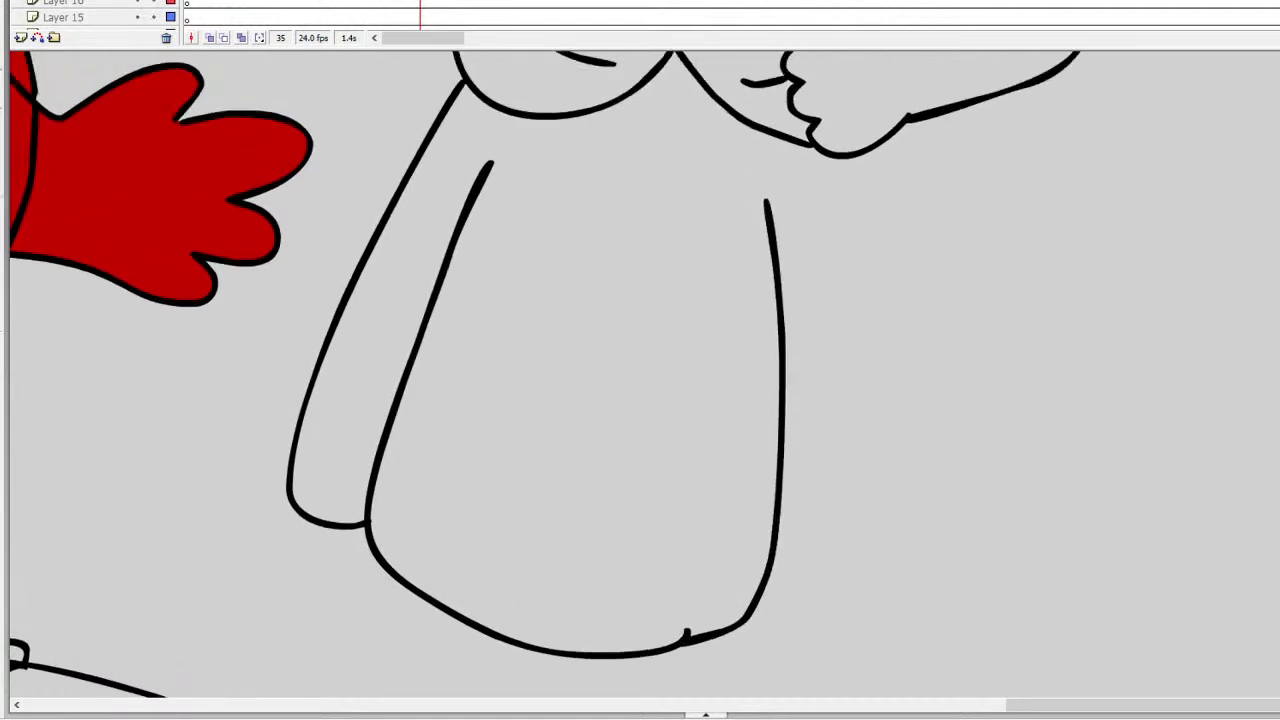
mouse_move(921, 194)
mouse_down()
mouse_move(952, 410)
mouse_move(915, 595)
mouse_move(740, 620)
mouse_up()
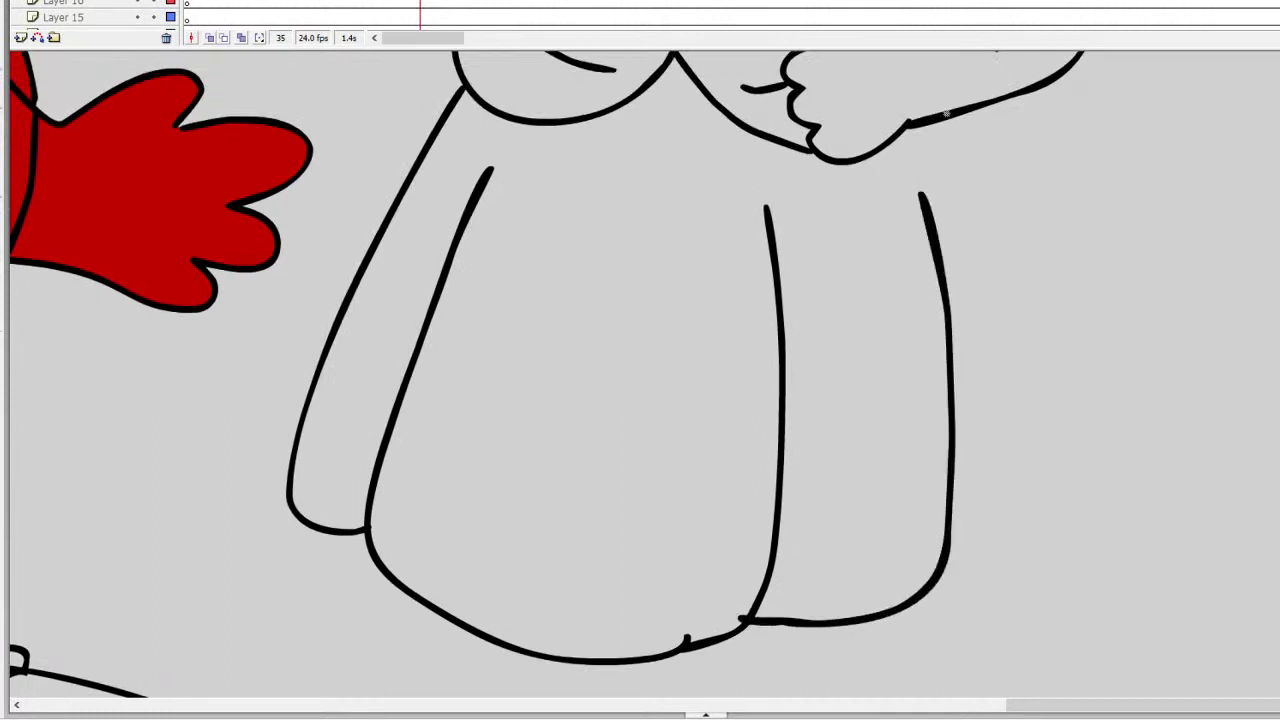
mouse_move(963, 115)
mouse_down()
mouse_move(1000, 176)
mouse_move(1048, 402)
mouse_move(1022, 560)
mouse_move(925, 585)
mouse_up()
scroll(925, 585, down, 3)
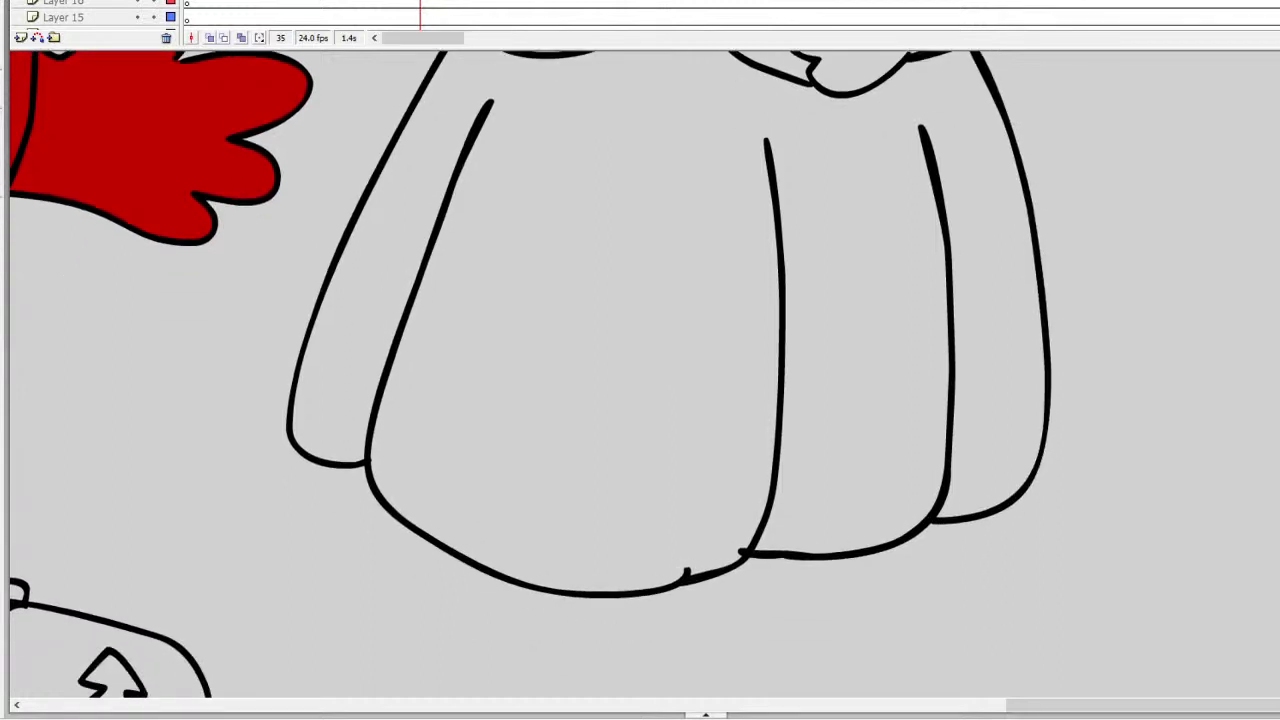
Step: Draw a scalloped trim below the hems of all the skirt panels, with a rounded end at each outer edge
mouse_move(285, 425)
mouse_down()
mouse_move(282, 490)
mouse_move(530, 640)
mouse_move(740, 612)
mouse_move(754, 597)
mouse_move(860, 608)
mouse_move(922, 552)
mouse_move(1048, 512)
mouse_move(1014, 490)
mouse_up()
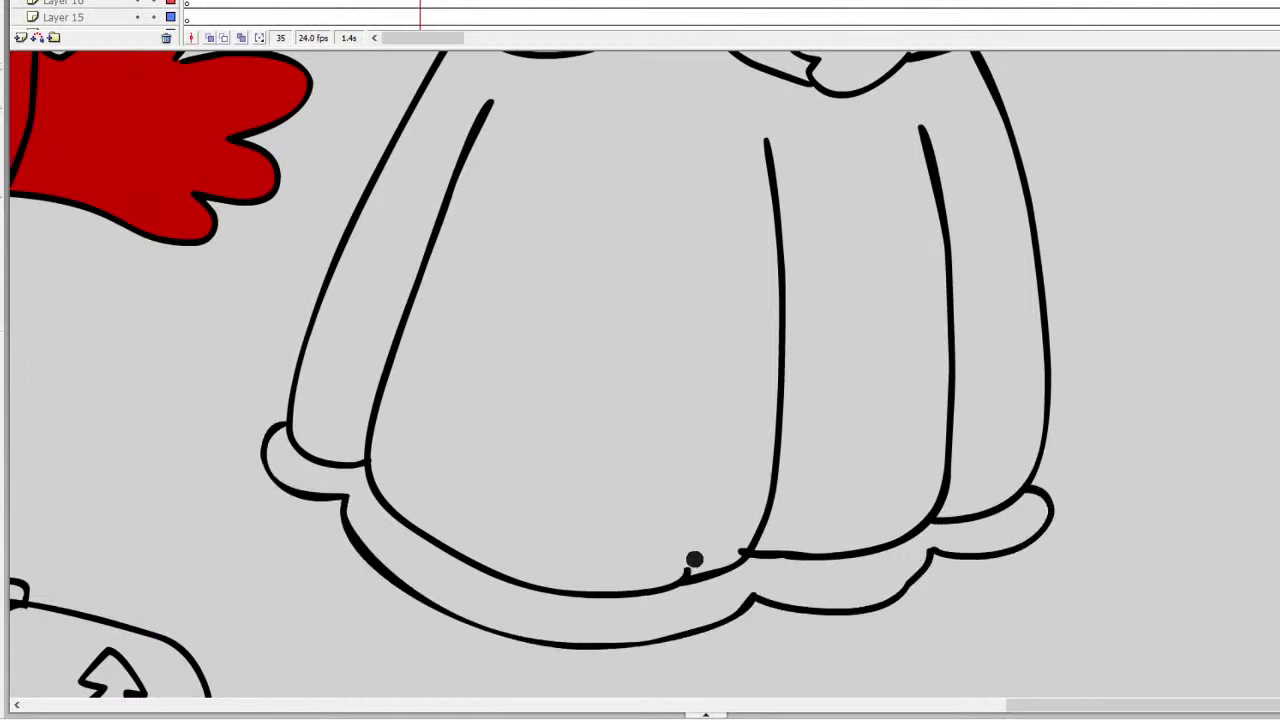
Step: Draw the raised arm from the left puff sleeve, with a short upper arm, pointed glove cuff and bent forearm, redoing the inner forearm line
scroll(671, 563, up, 10)
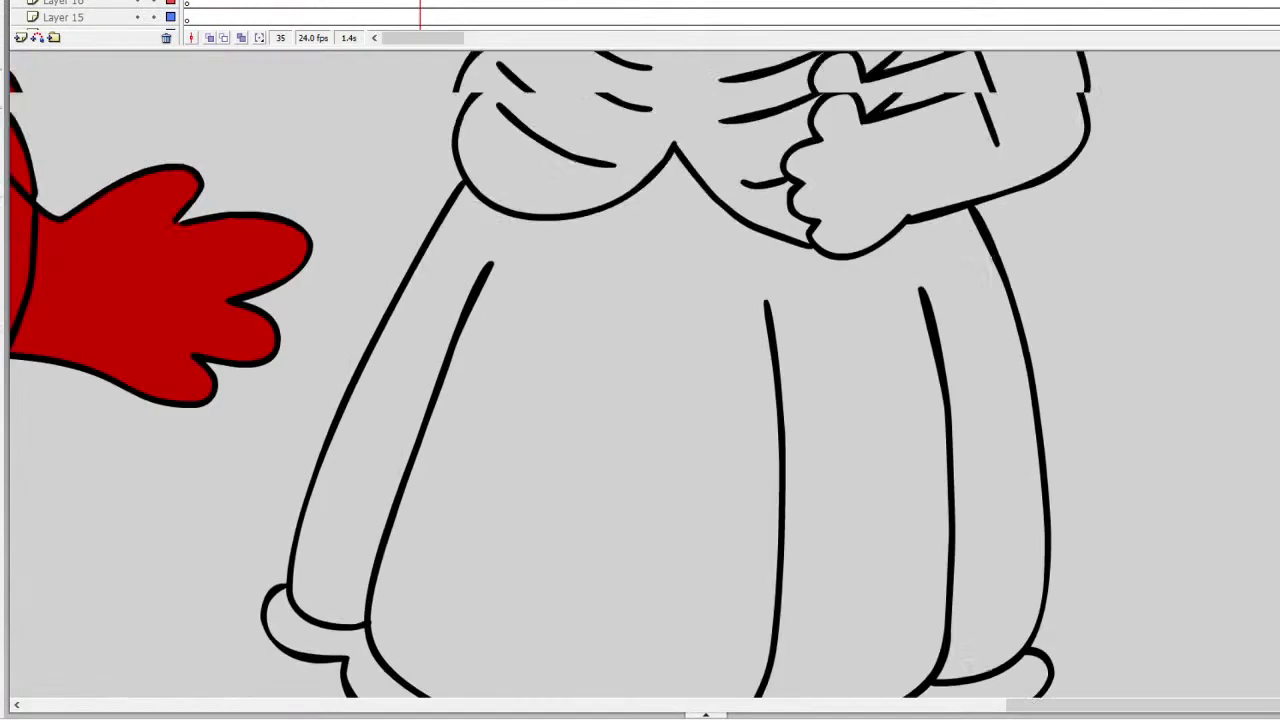
scroll(671, 374, up, 2)
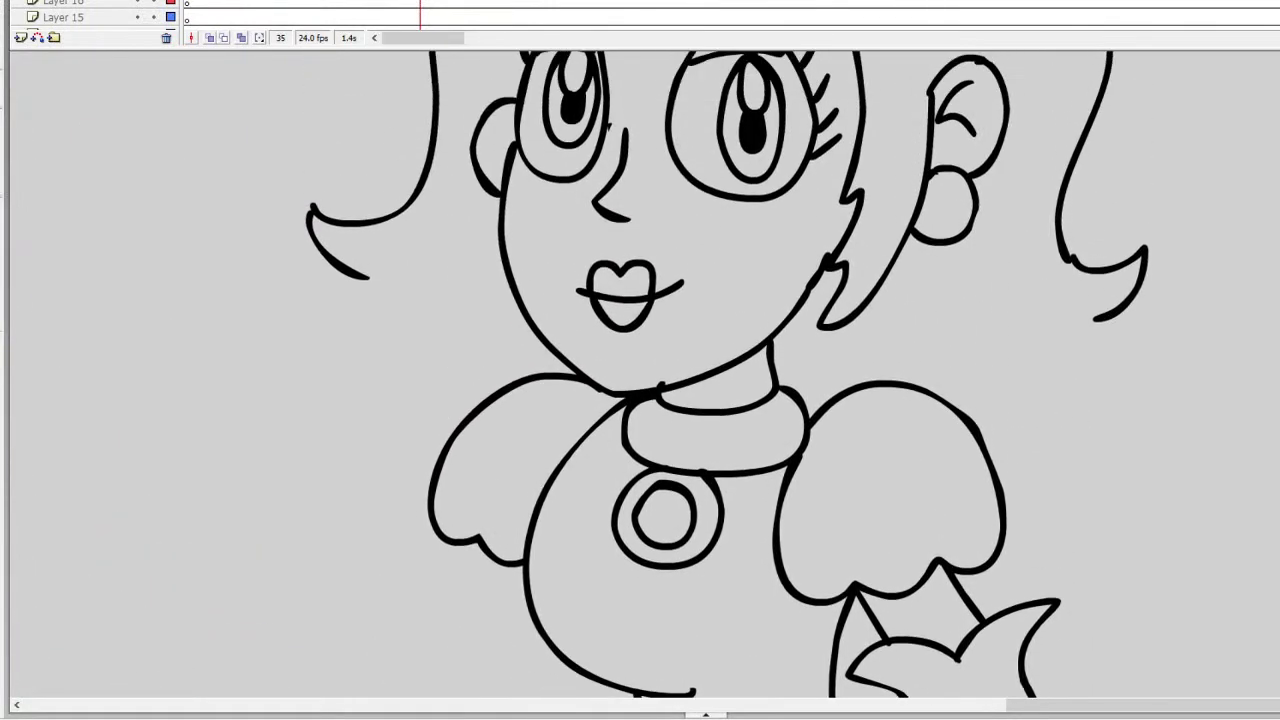
scroll(660, 374, down, 3)
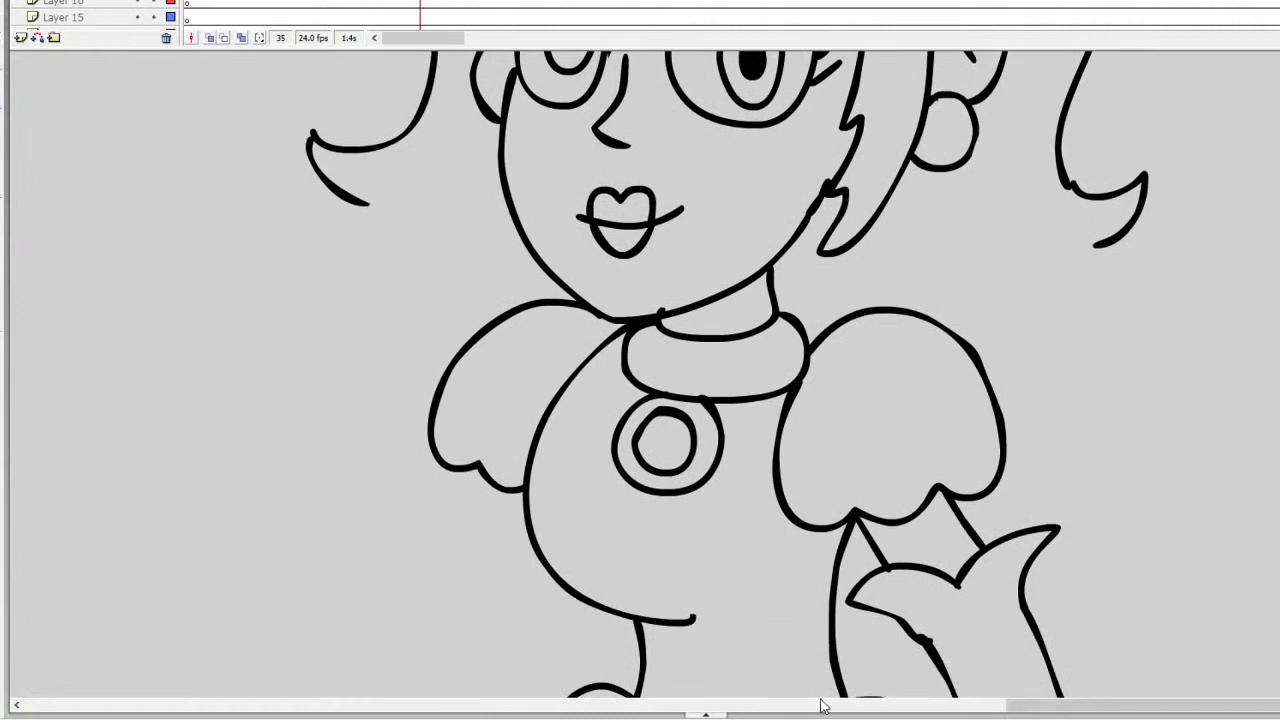
scroll(820, 706, left, 5)
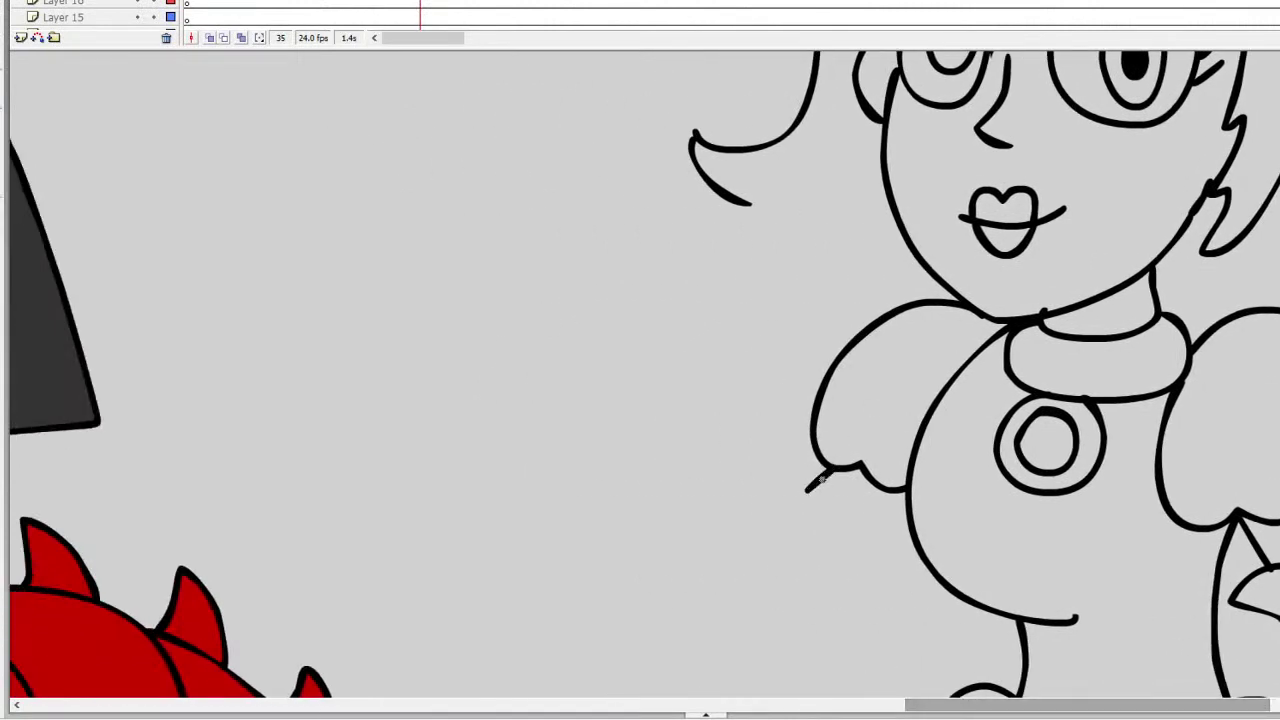
drag(906, 524, 857, 548)
mouse_move(752, 507)
mouse_down()
mouse_move(790, 472)
mouse_move(805, 530)
mouse_move(856, 544)
mouse_move(866, 580)
mouse_move(735, 618)
mouse_move(645, 555)
mouse_move(627, 524)
mouse_move(719, 466)
mouse_move(608, 336)
mouse_move(727, 545)
mouse_up()
key(ctrl+z)
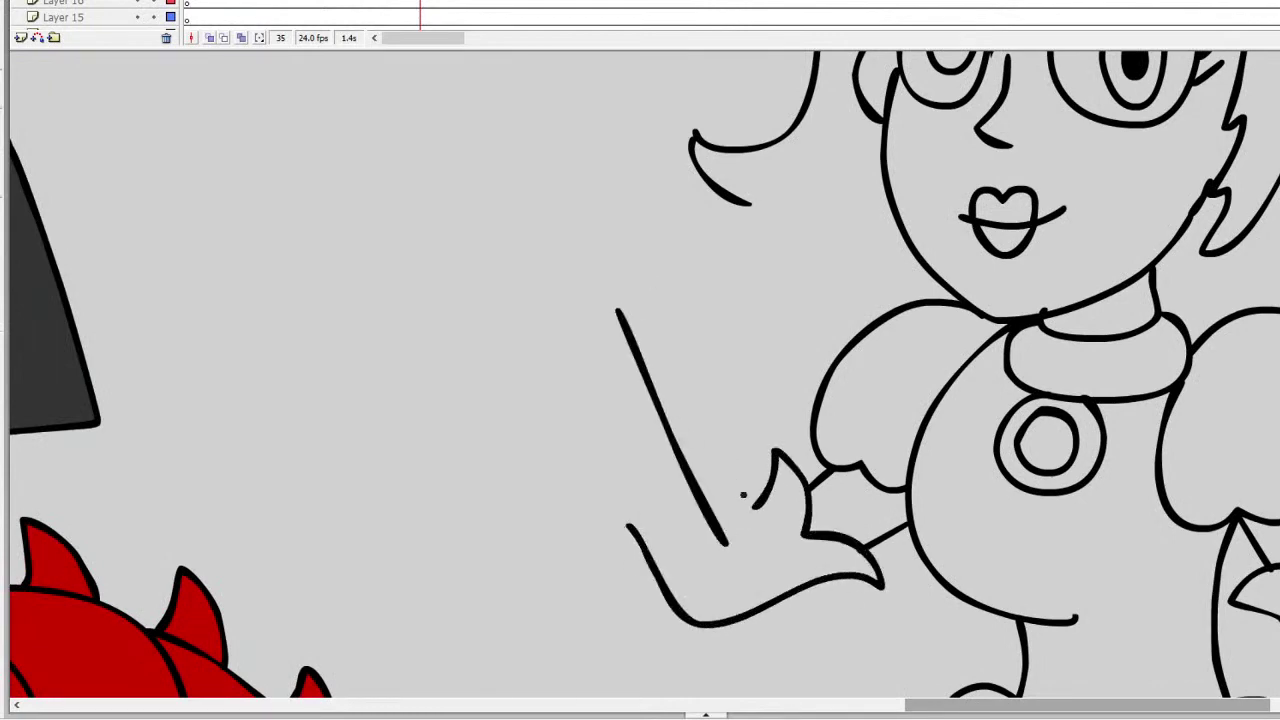
key(ctrl+z)
drag(650, 311, 745, 550)
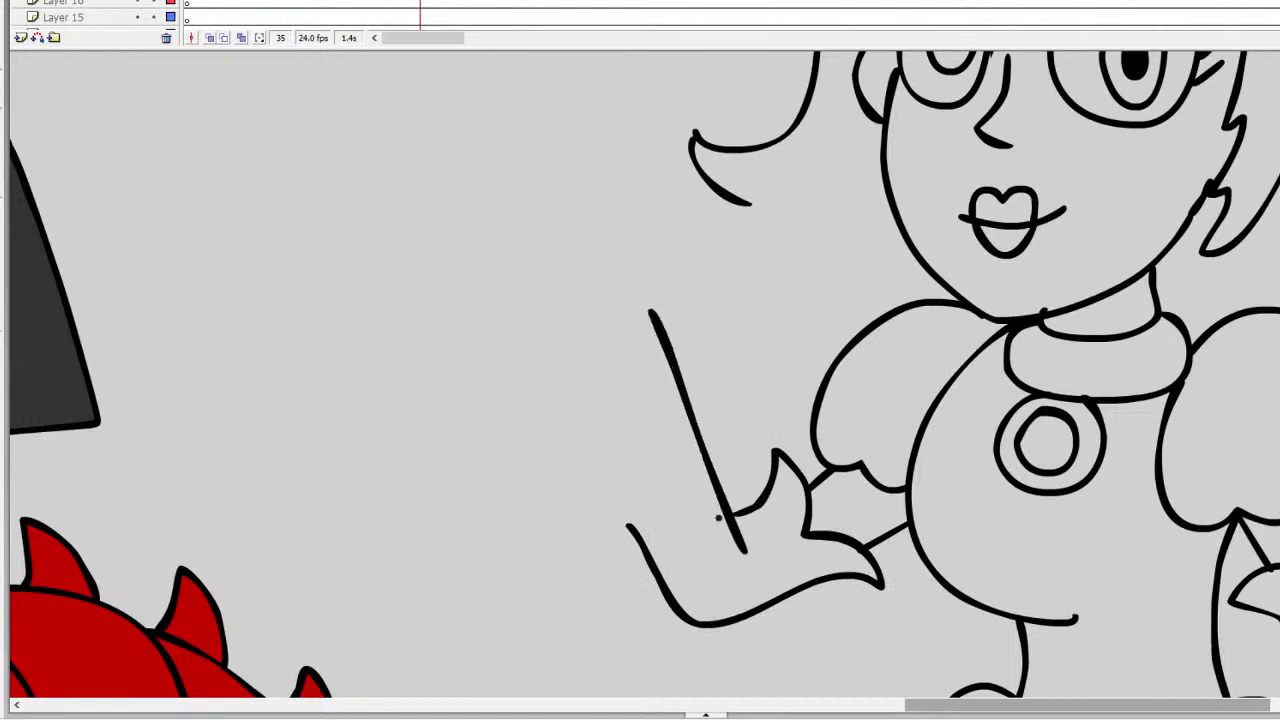
drag(631, 526, 568, 335)
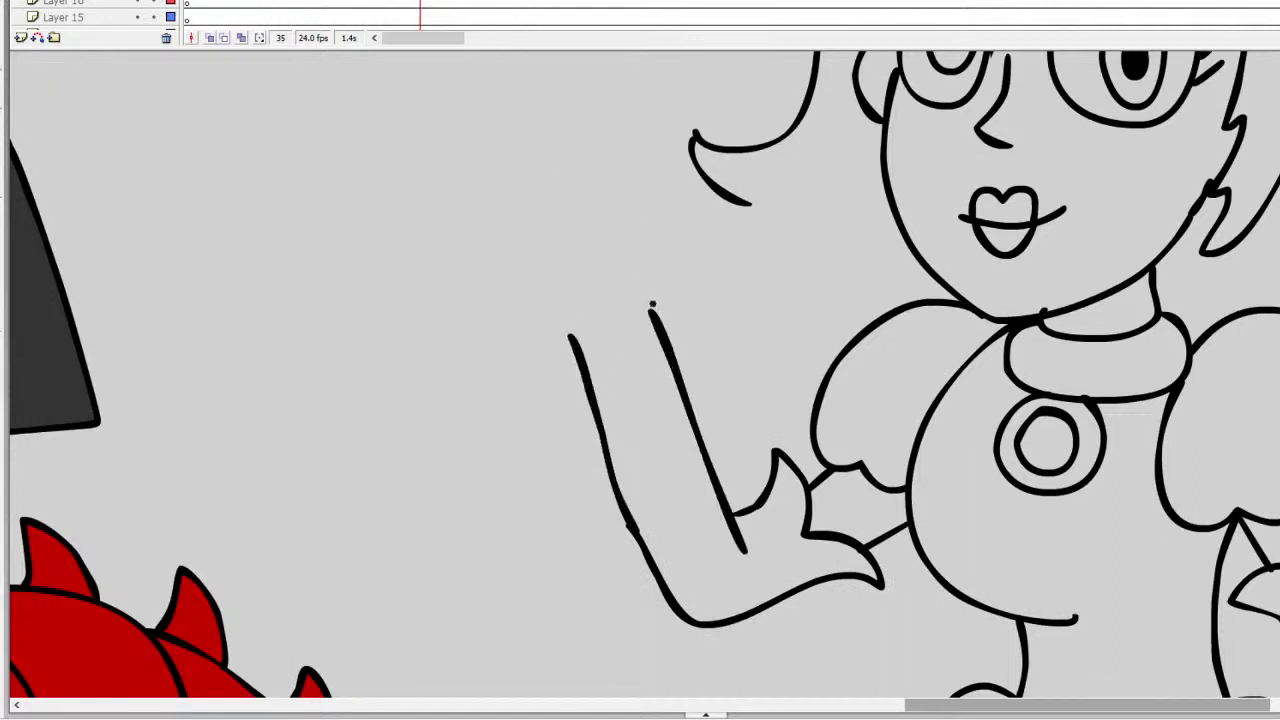
Step: Draw the open waving hand on the raised forearm, with a thumb, three fingers and a curved line at their base
mouse_move(652, 304)
mouse_down()
mouse_move(722, 262)
mouse_move(692, 246)
mouse_up()
key(ctrl+z)
mouse_move(713, 262)
mouse_down()
mouse_move(627, 266)
mouse_move(629, 172)
mouse_move(584, 130)
mouse_move(598, 258)
mouse_up()
mouse_move(551, 139)
mouse_down()
mouse_move(535, 237)
mouse_move(566, 282)
mouse_up()
mouse_move(512, 162)
mouse_down()
mouse_move(481, 223)
mouse_move(571, 343)
mouse_up()
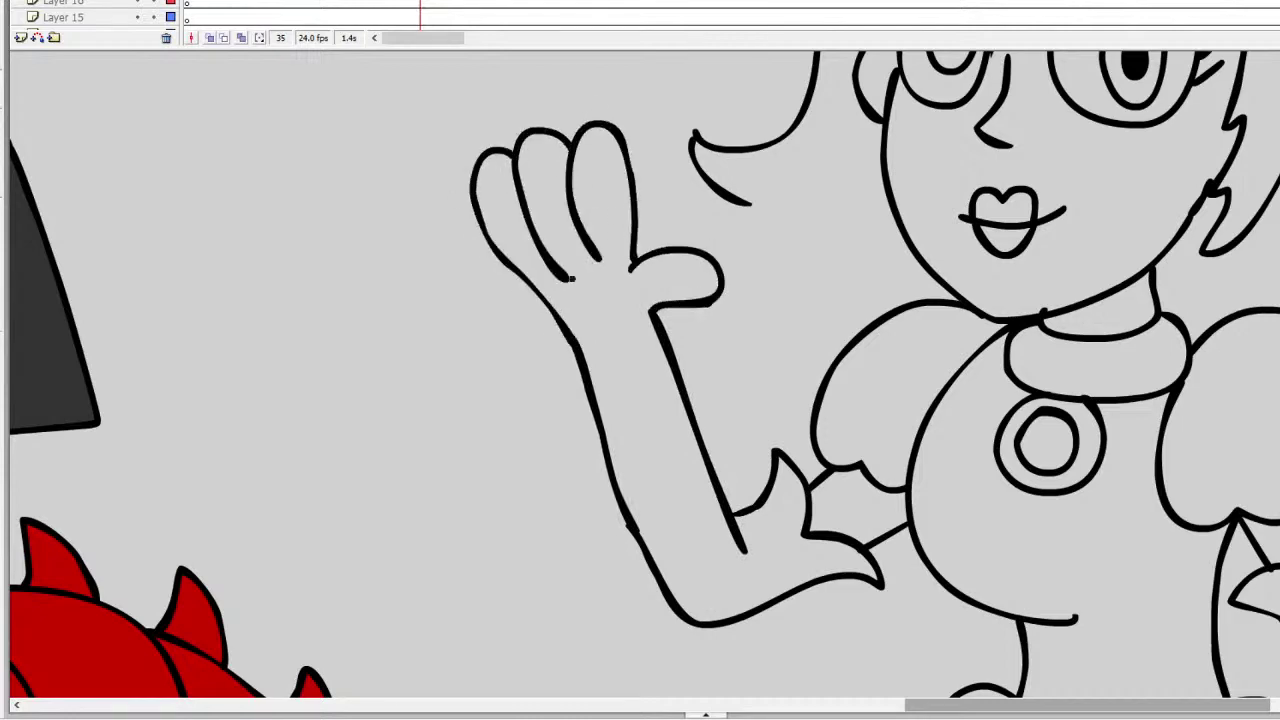
drag(558, 288, 620, 262)
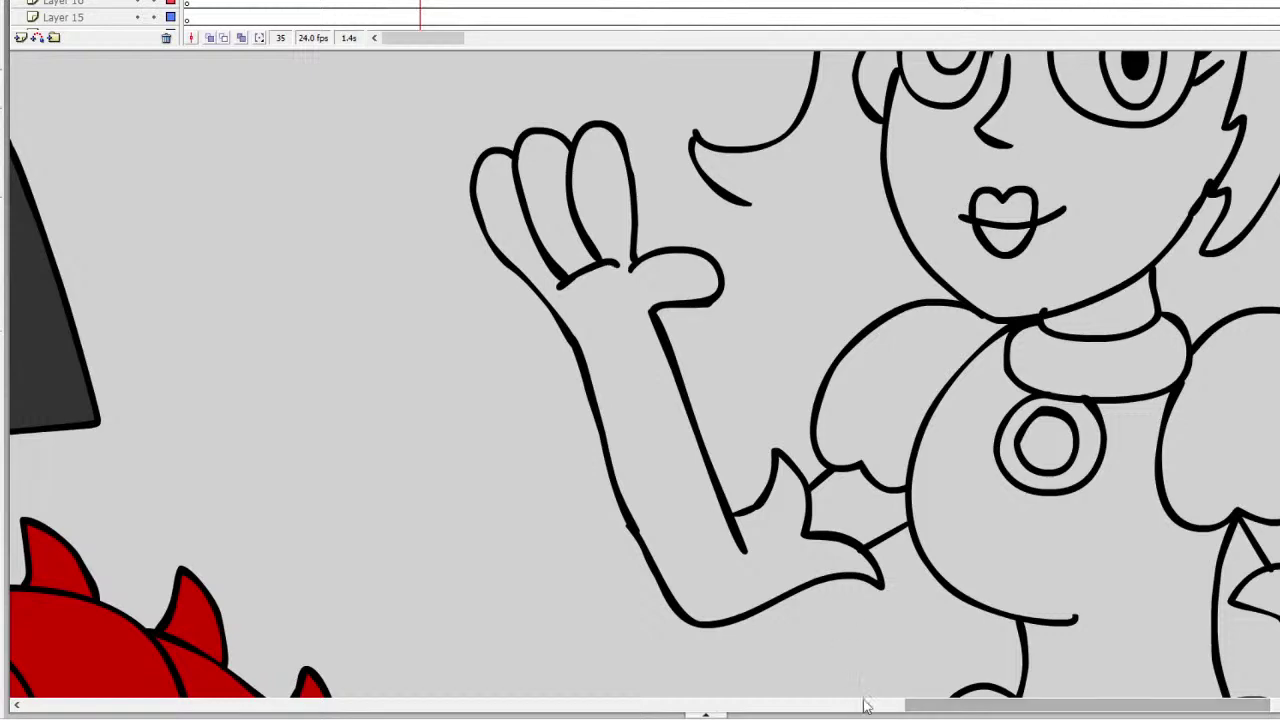
Step: Extend the long hair with wavy, jagged outlines from the curl tips down beside the right puff sleeve and behind the raised arm
drag(1014, 712, 1126, 712)
scroll(640, 373, up, 3)
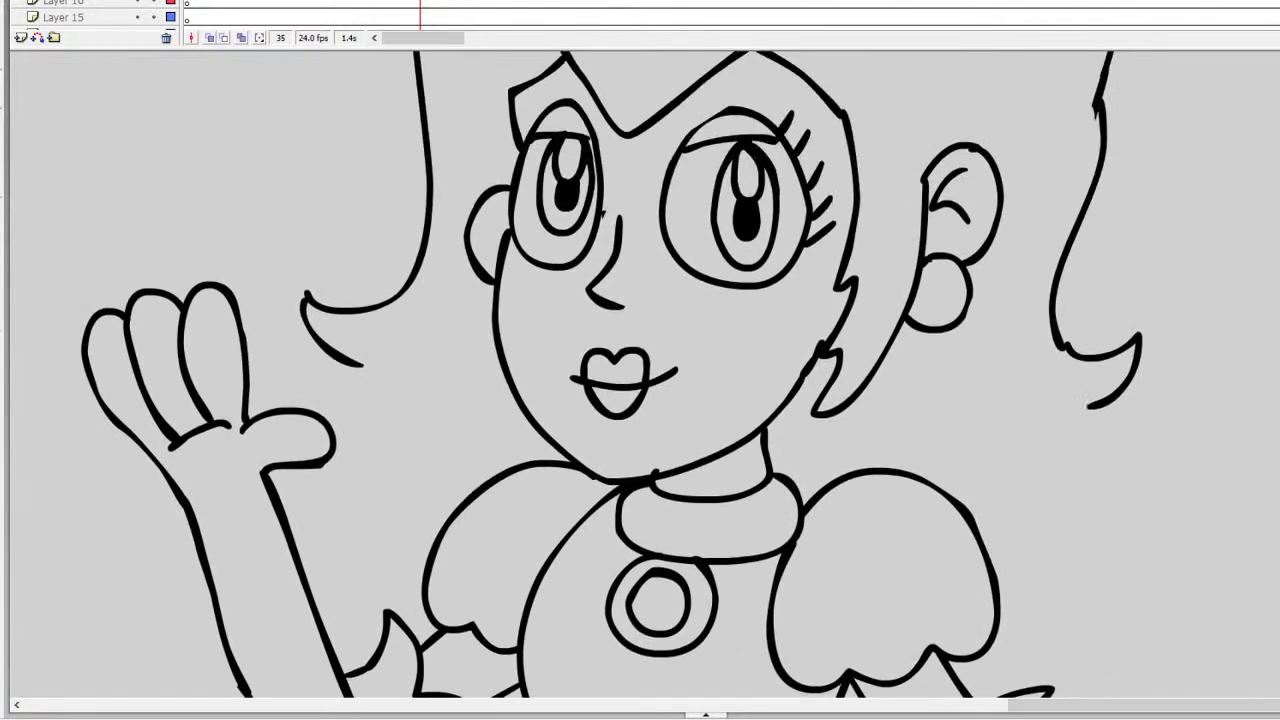
scroll(612, 374, up, 6)
scroll(612, 374, down, 9)
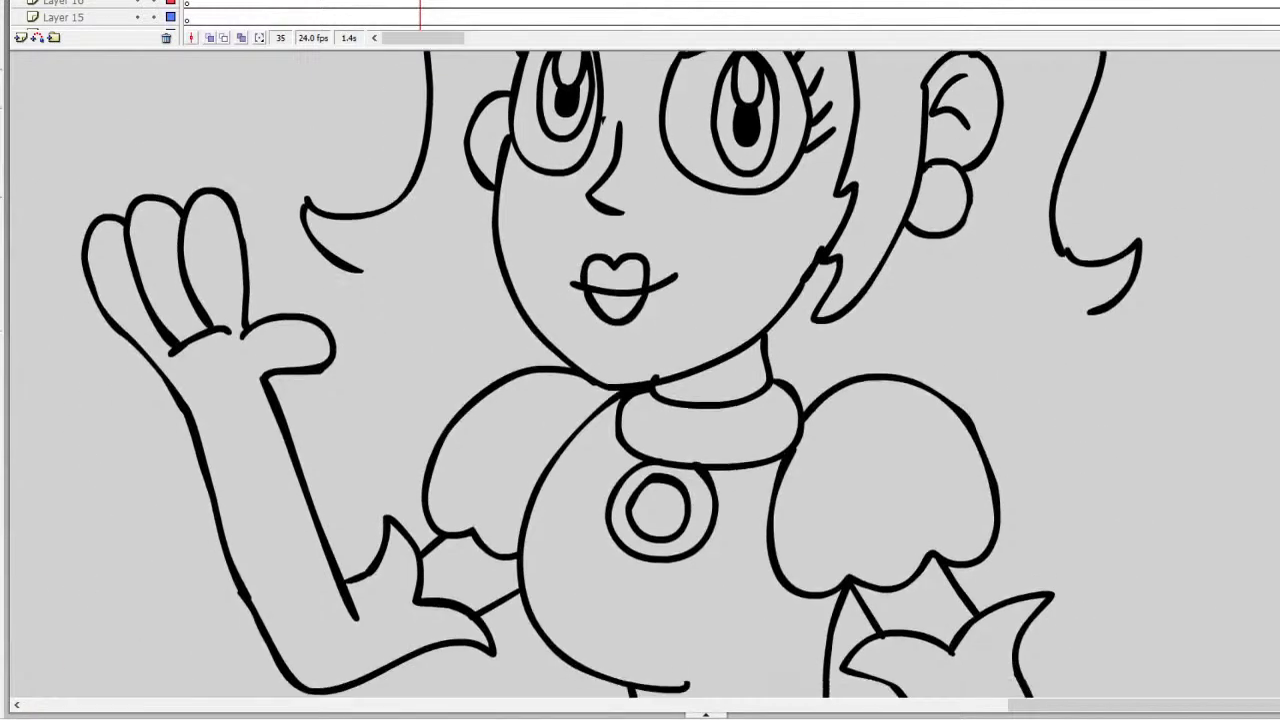
mouse_move(1090, 240)
mouse_down()
mouse_move(1162, 432)
mouse_move(1136, 418)
mouse_move(1143, 473)
mouse_move(1174, 521)
mouse_up()
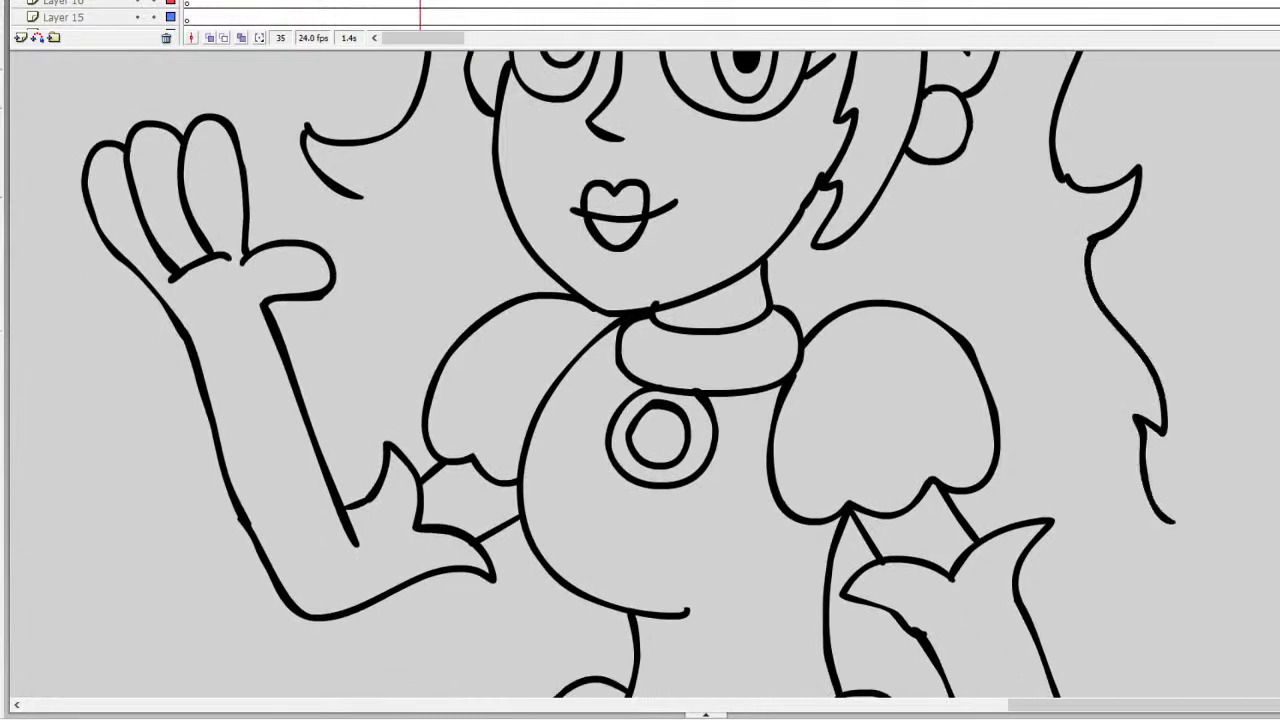
mouse_move(358, 201)
mouse_down()
mouse_move(308, 337)
mouse_move(328, 343)
mouse_move(298, 392)
mouse_up()
Step: Continue both hair outlines below the arms with wavy, pointed strands that end at the skirt's outer edges
scroll(298, 392, down, 3)
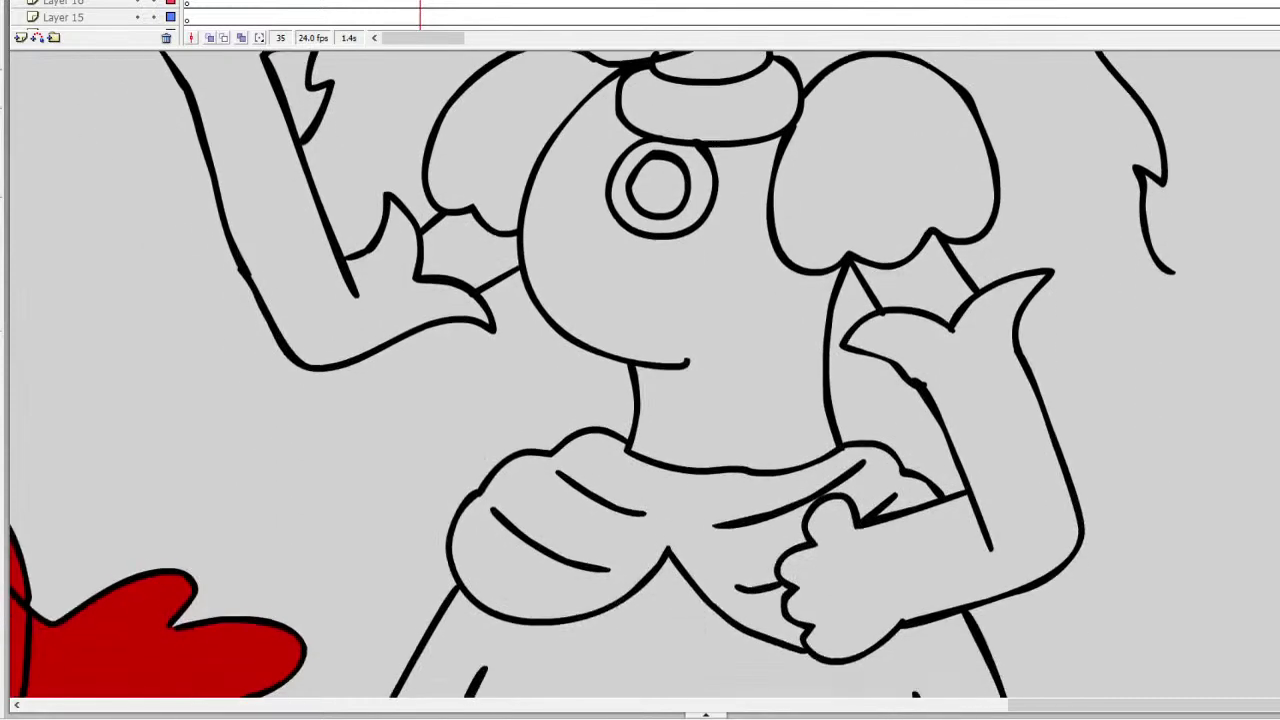
mouse_move(234, 260)
mouse_down()
mouse_move(212, 320)
mouse_move(231, 336)
mouse_move(238, 517)
mouse_move(283, 509)
mouse_up()
mouse_move(1172, 268)
mouse_down()
mouse_move(1216, 425)
mouse_move(1170, 424)
mouse_move(1178, 514)
mouse_up()
scroll(1178, 514, down, 3)
mouse_move(1186, 304)
mouse_down()
mouse_move(1171, 349)
mouse_move(1209, 466)
mouse_move(1120, 448)
mouse_move(1056, 467)
mouse_move(1023, 528)
mouse_up()
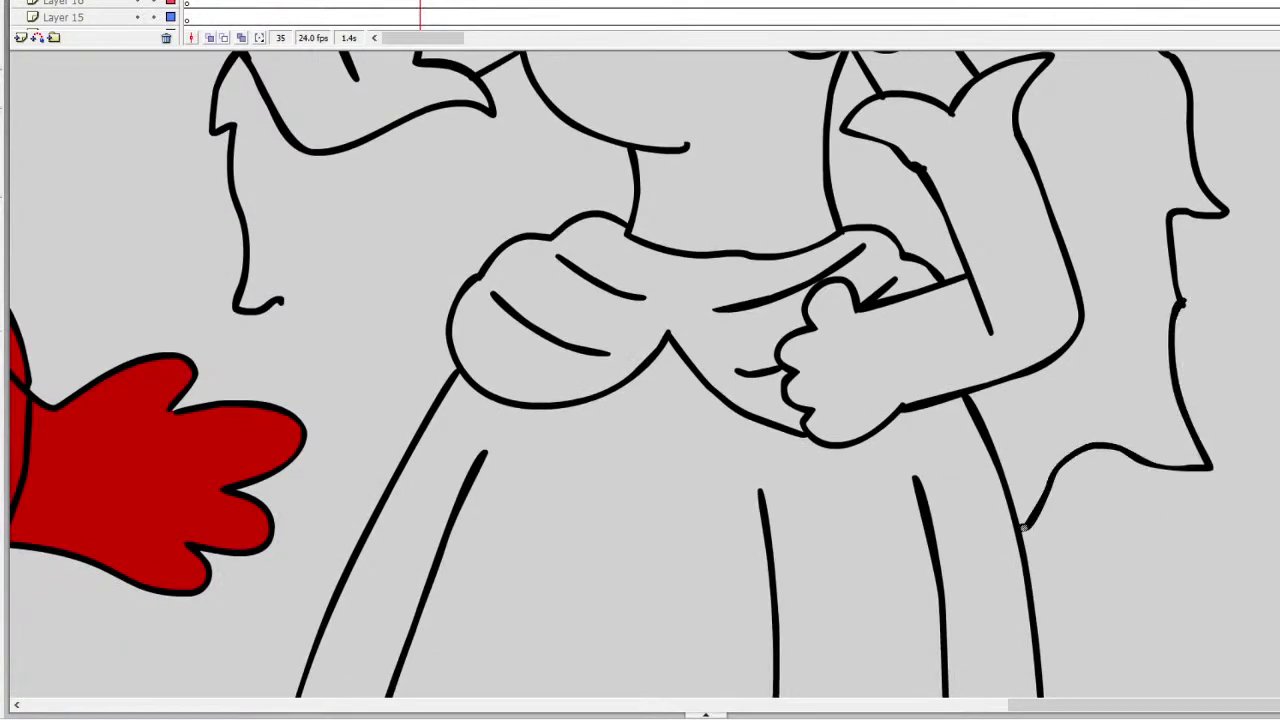
mouse_move(283, 302)
mouse_down()
mouse_move(324, 409)
mouse_move(358, 424)
mouse_move(388, 484)
mouse_up()
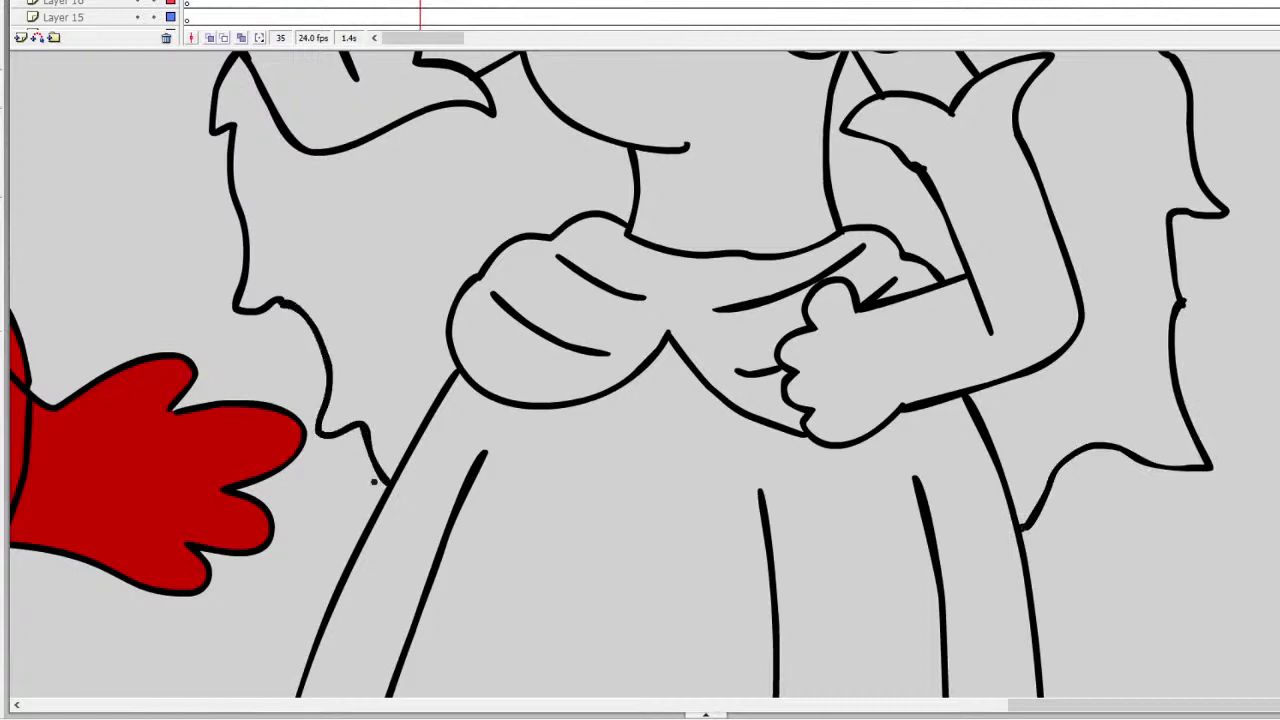
Step: Recolor the black strike-through line over "Leo (Lion)" in the zodiac list to red
scroll(737, 309, down, 2)
scroll(762, 322, down, 2)
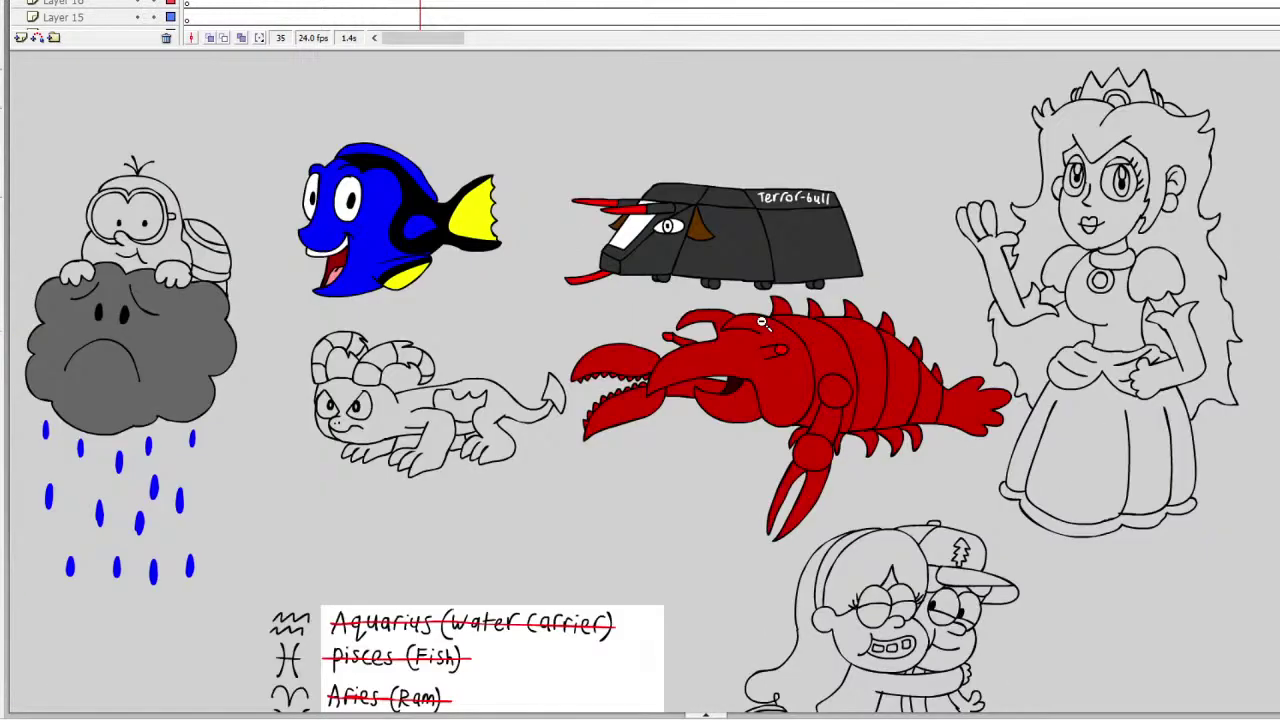
scroll(762, 322, down, 5)
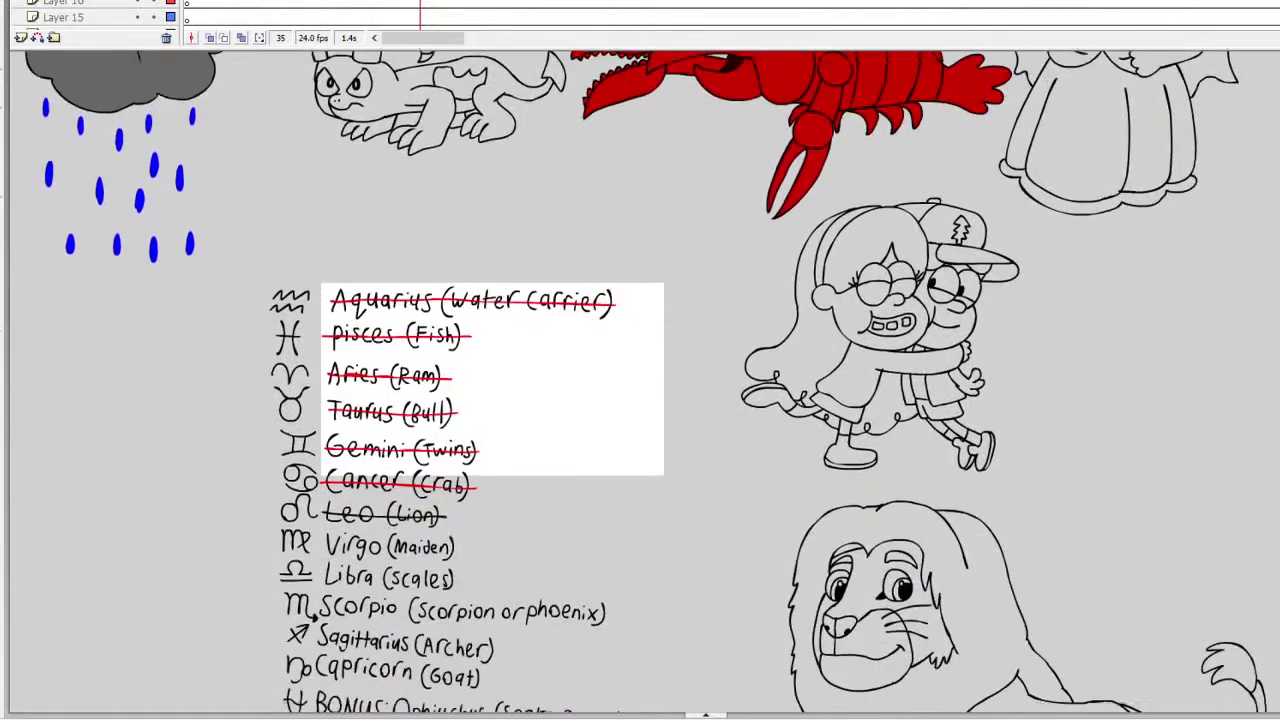
scroll(418, 528, up, 1)
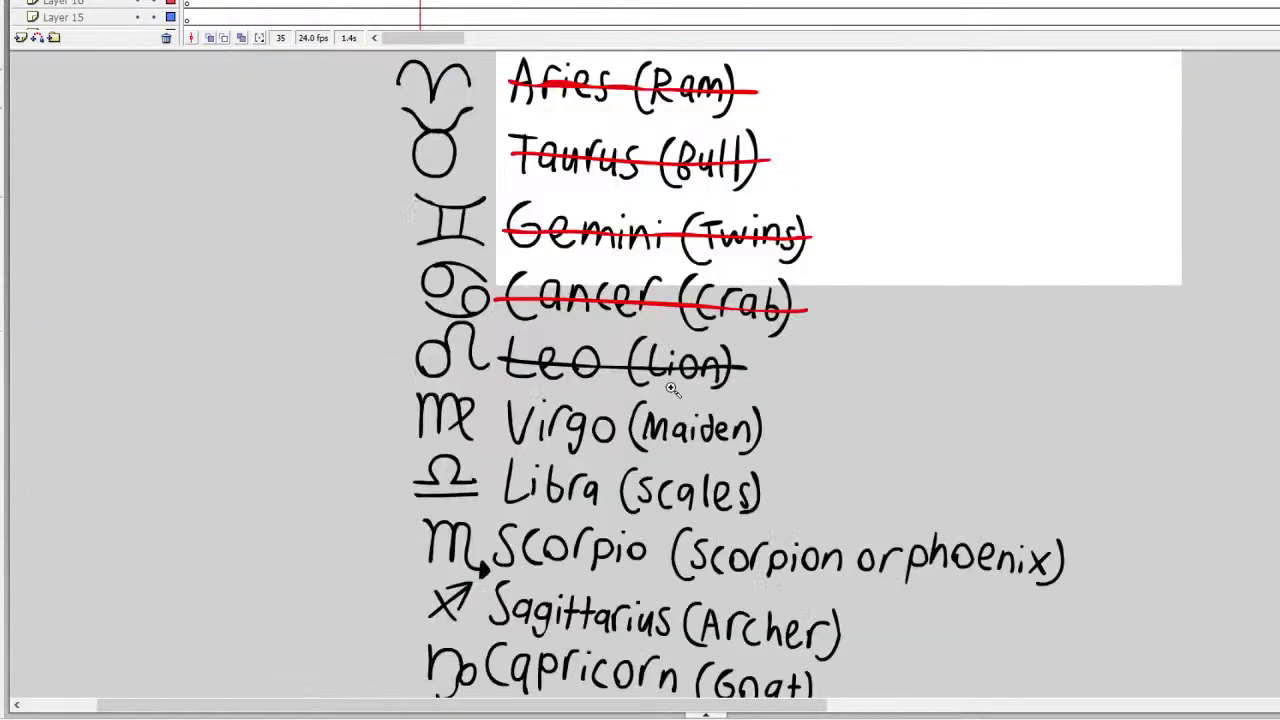
scroll(673, 390, up, 1)
click(492, 376)
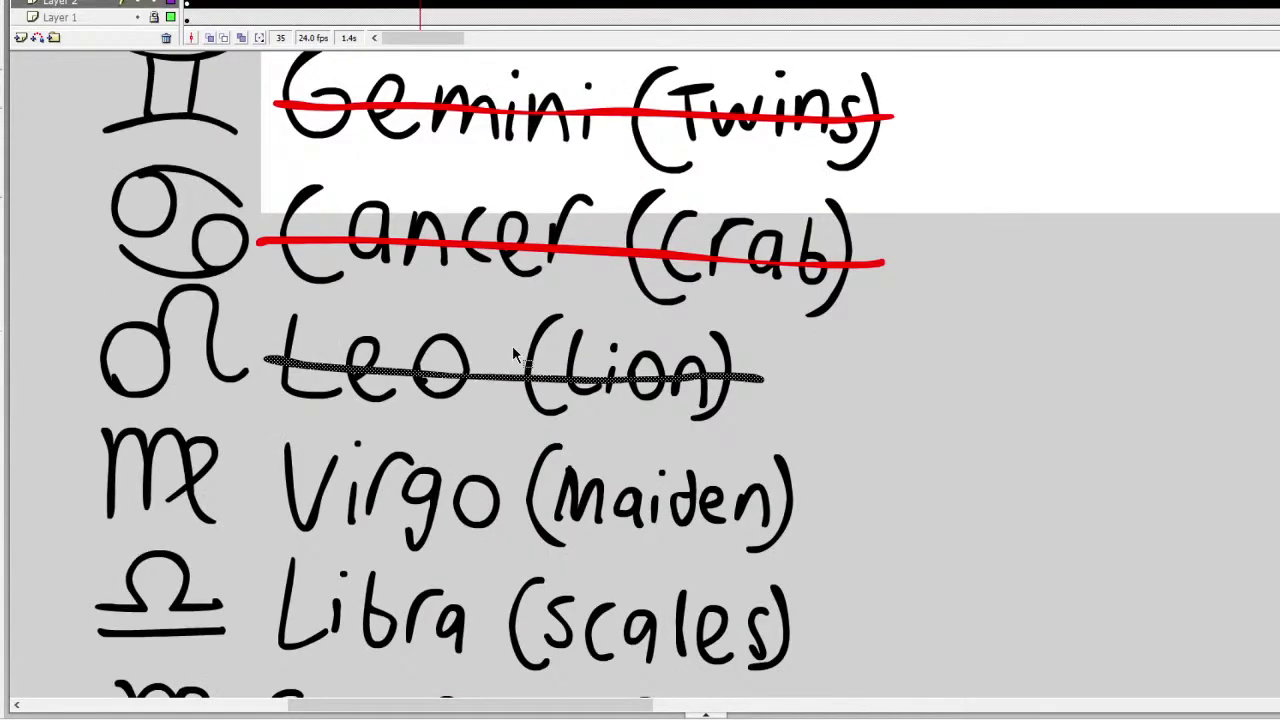
click(468, 242)
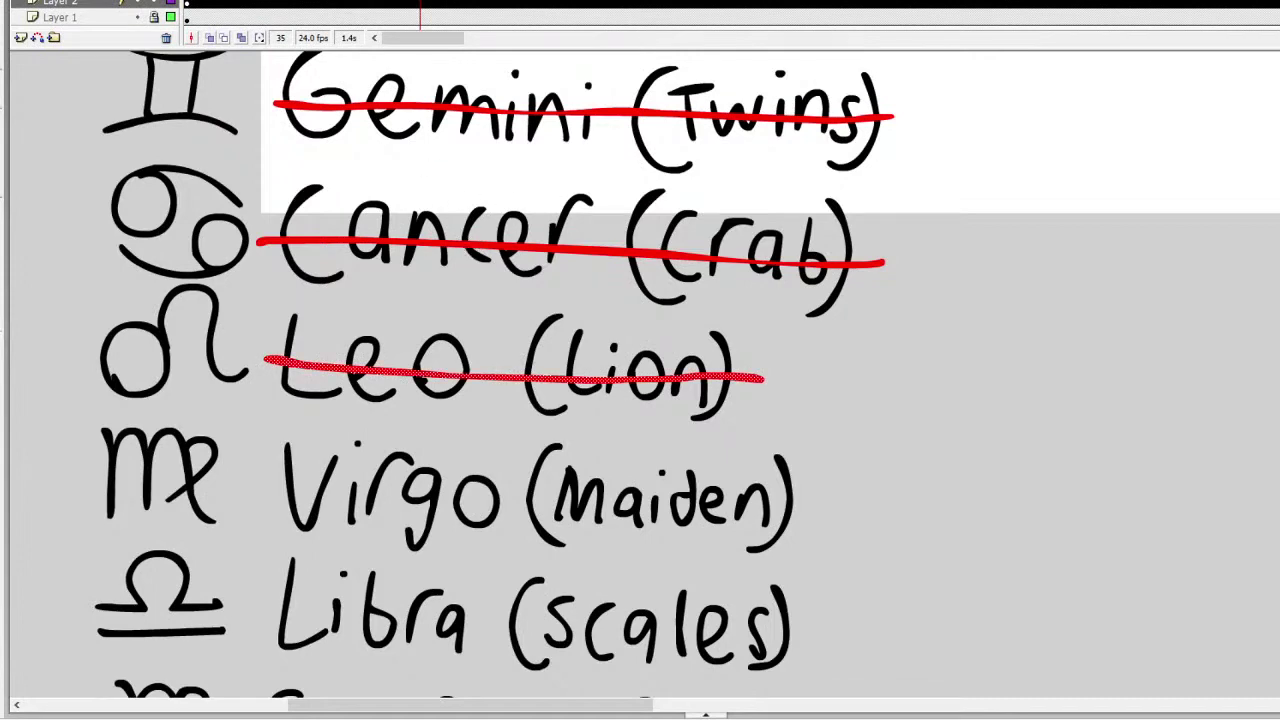
Step: Cross out "Virgo (Maiden)" in the zodiac list with a red brush line
alt+click(553, 275)
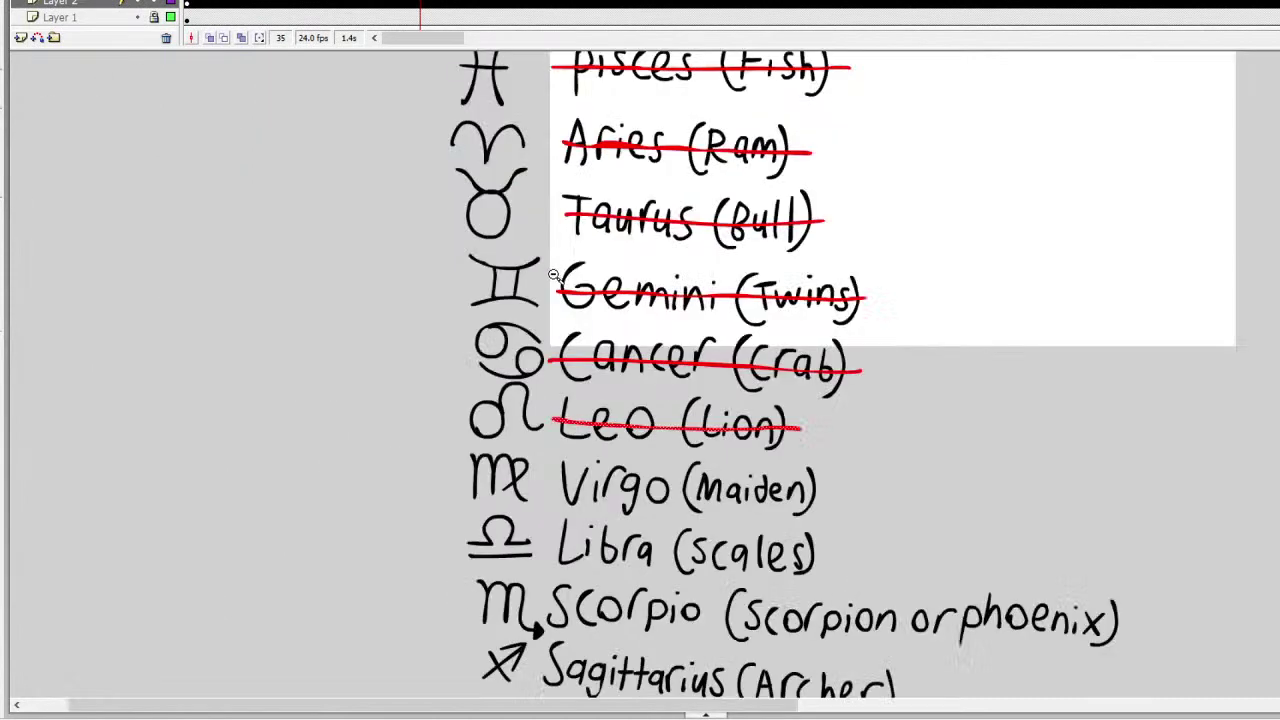
alt+click(553, 275)
alt+click(560, 289)
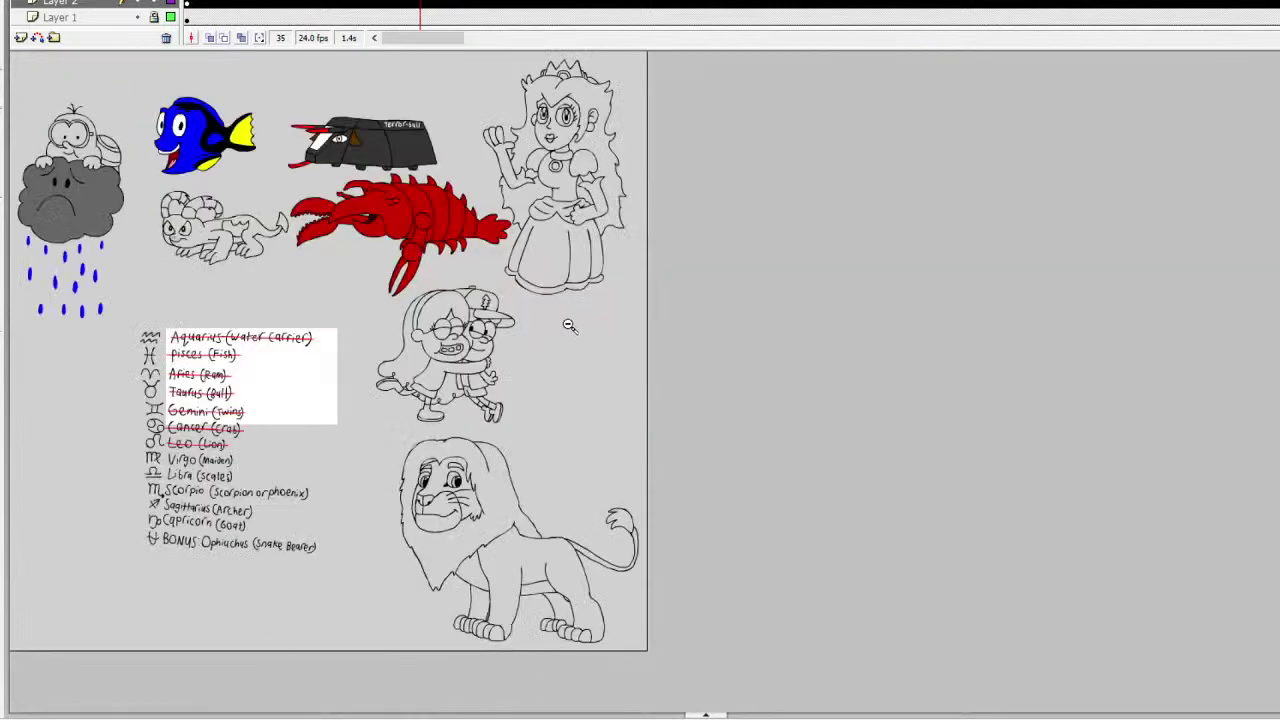
click(309, 393)
click(402, 416)
click(617, 510)
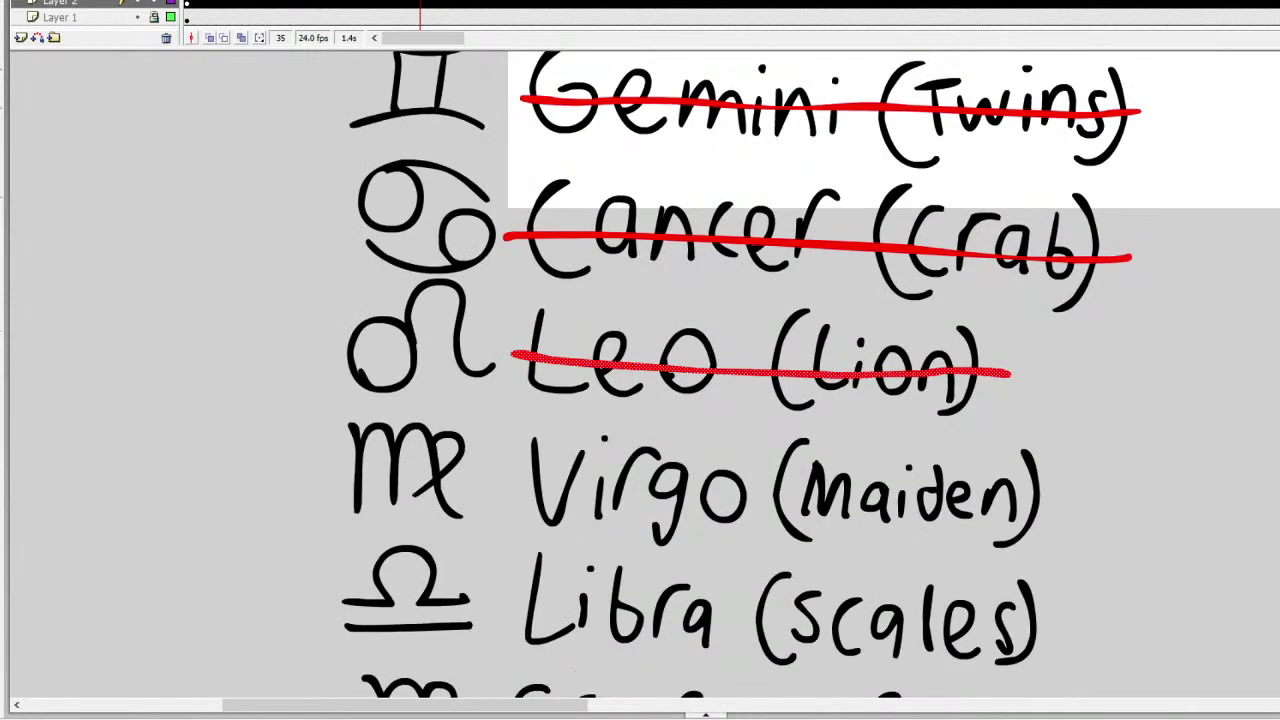
drag(1072, 500, 508, 488)
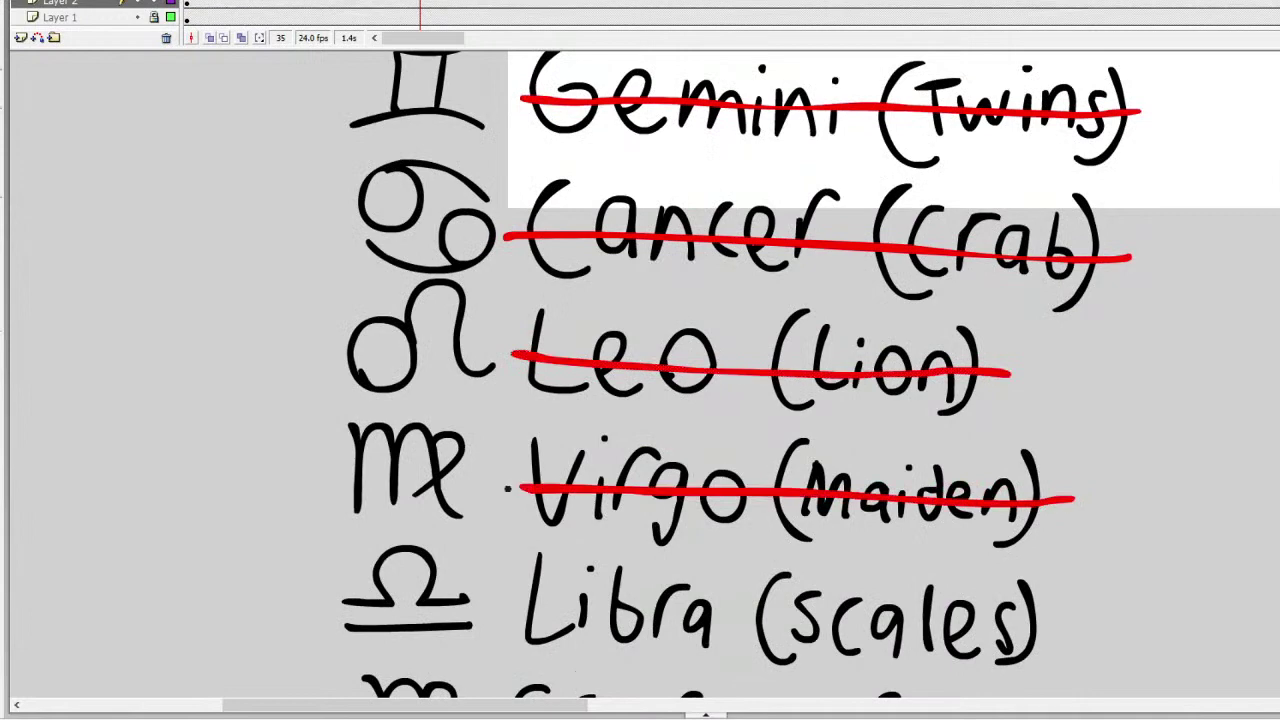
Step: Move the playhead to frame 24 and bring the empty canvas area beside the Pisces, Aries and Taurus symbols into view
alt+click(729, 293)
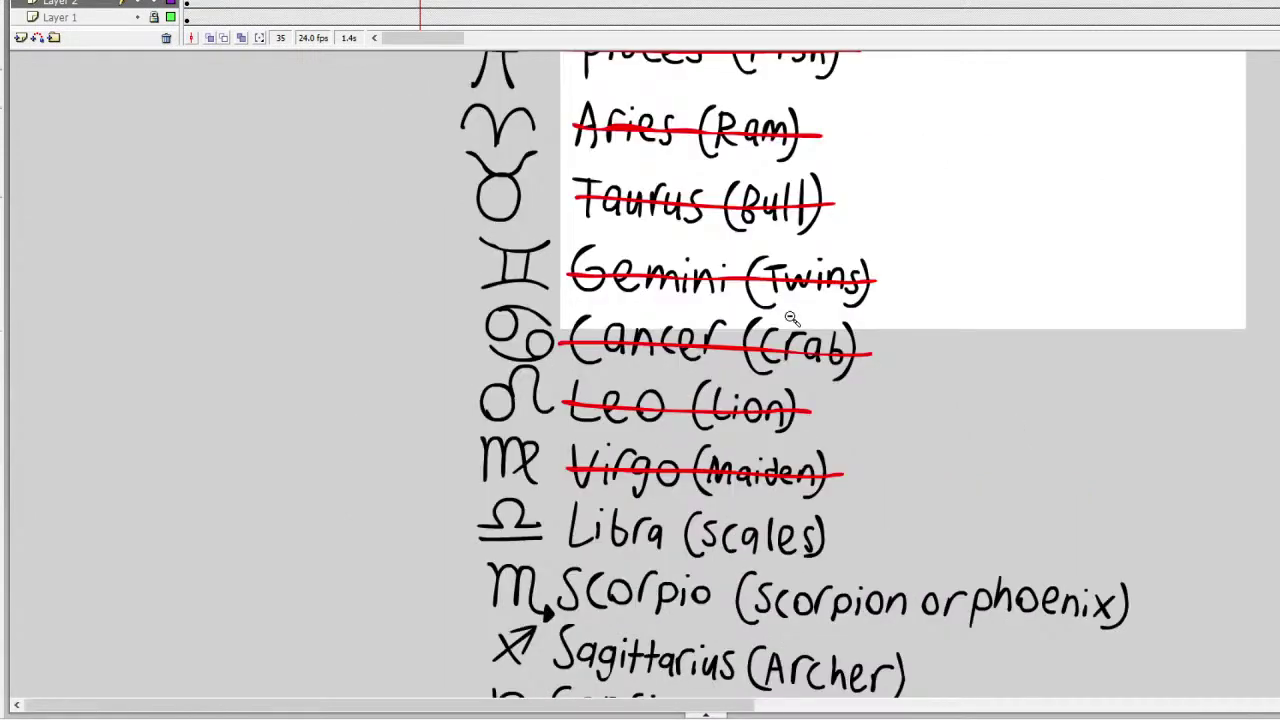
alt+click(810, 276)
alt+click(899, 285)
click(322, 15)
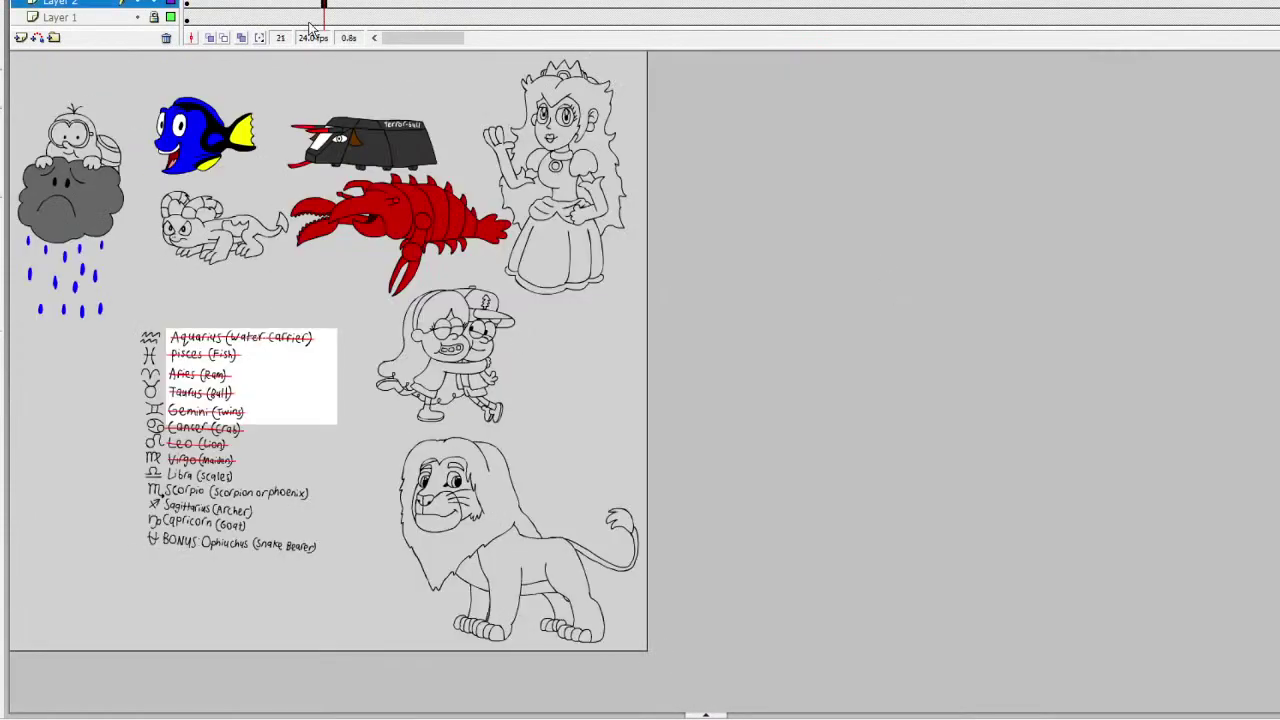
click(508, 3)
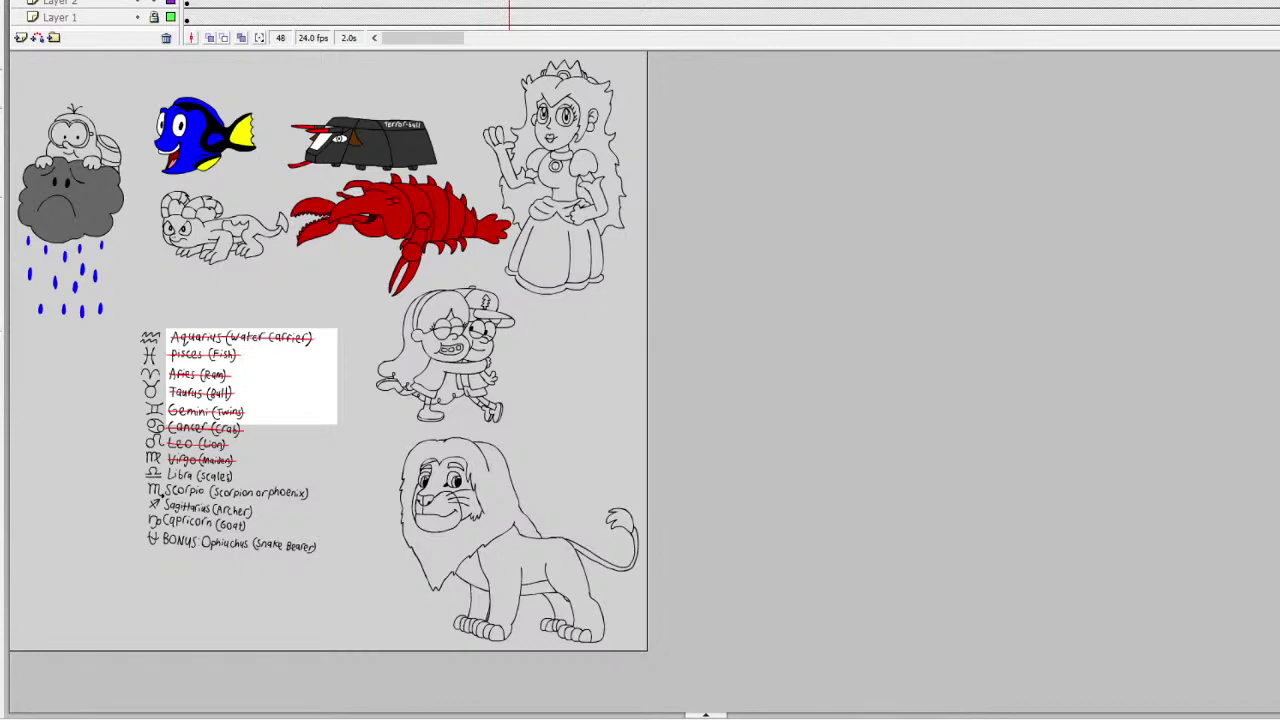
click(100, 360)
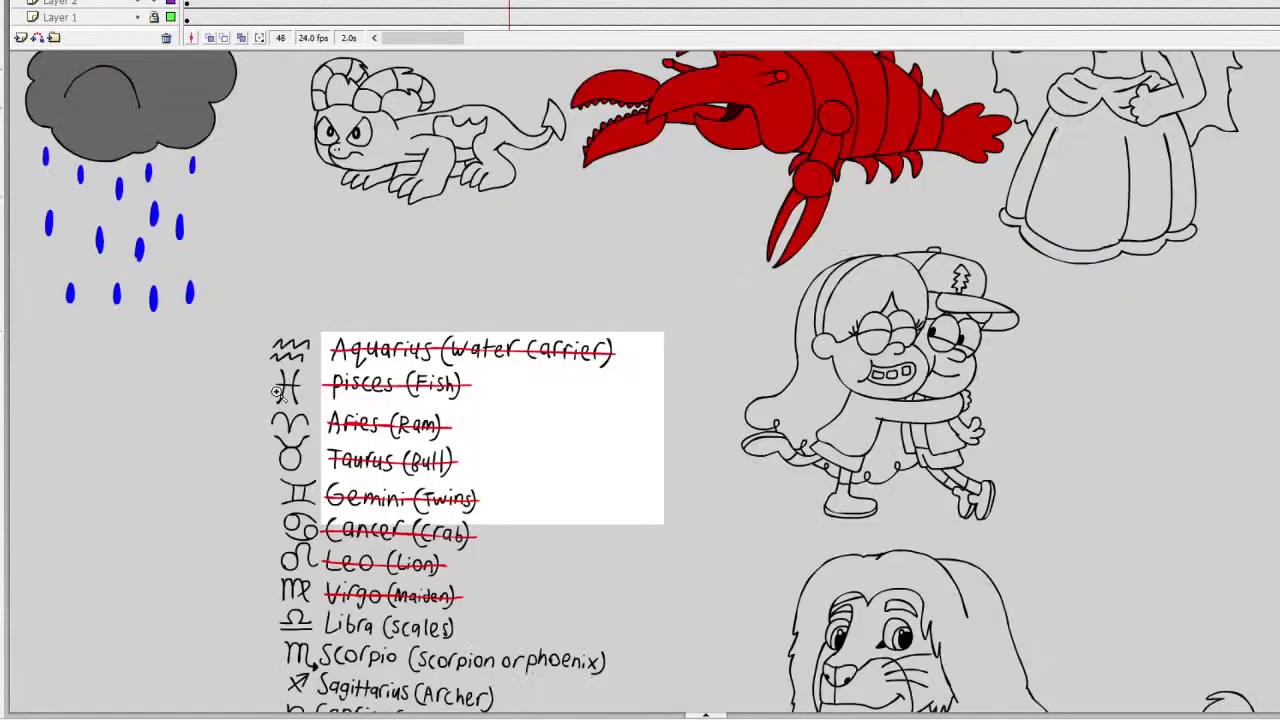
click(160, 482)
click(260, 466)
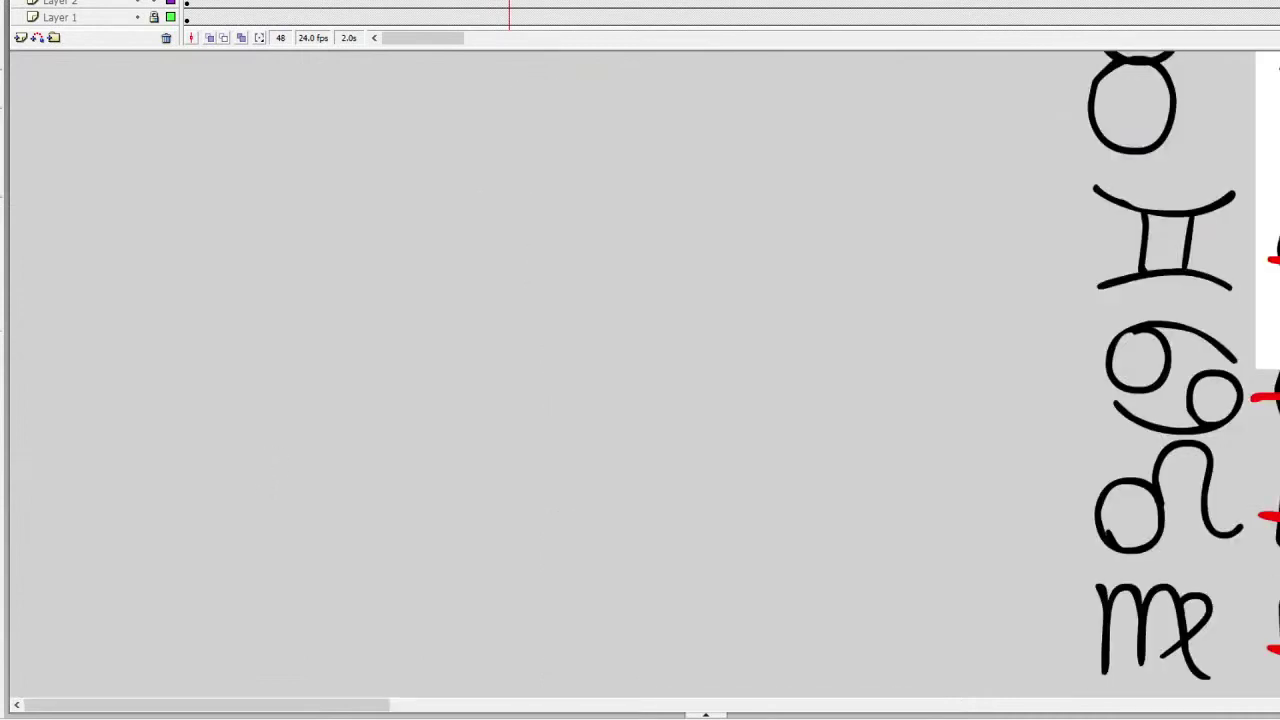
click(393, 5)
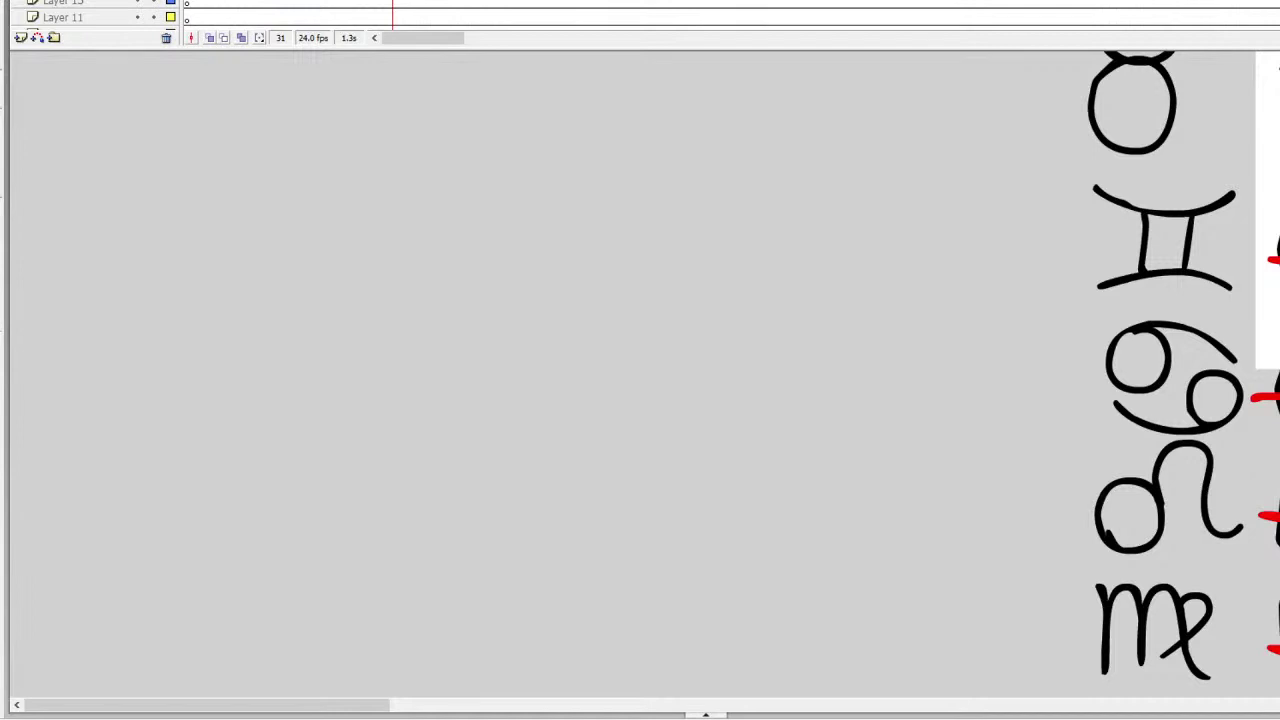
scroll(526, 526, down, 5)
scroll(526, 526, up, 7)
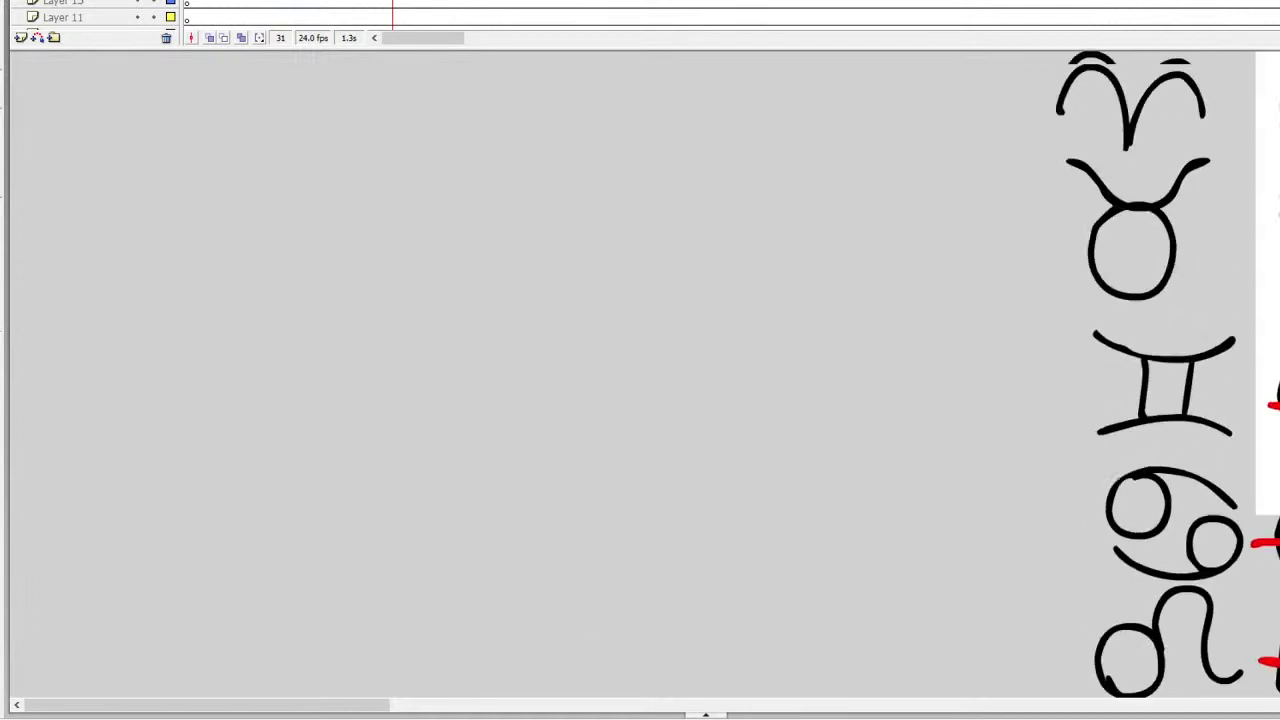
scroll(526, 526, up, 7)
scroll(526, 526, down, 5)
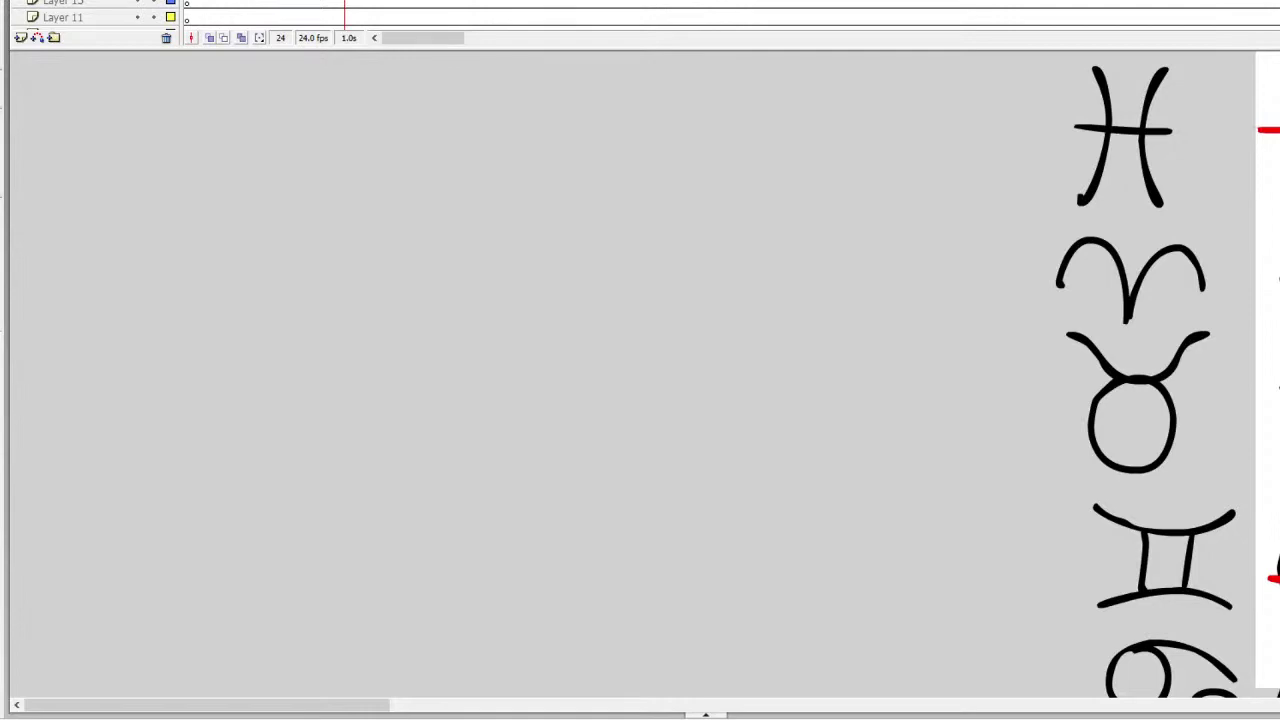
Step: Draw a small closed teardrop shape and an adjoining flat-topped shape with a scalloped underside, redoing the scallops as one larger central curve
mouse_move(544, 242)
mouse_down()
mouse_move(586, 213)
mouse_move(645, 246)
mouse_move(552, 250)
mouse_move(545, 238)
mouse_move(623, 194)
mouse_move(608, 270)
mouse_move(539, 233)
mouse_move(491, 240)
mouse_move(540, 241)
mouse_up()
key(ctrl+z)
key(ctrl+z)
mouse_move(463, 238)
mouse_down()
mouse_move(540, 241)
mouse_move(459, 247)
mouse_move(468, 277)
mouse_move(494, 295)
mouse_up()
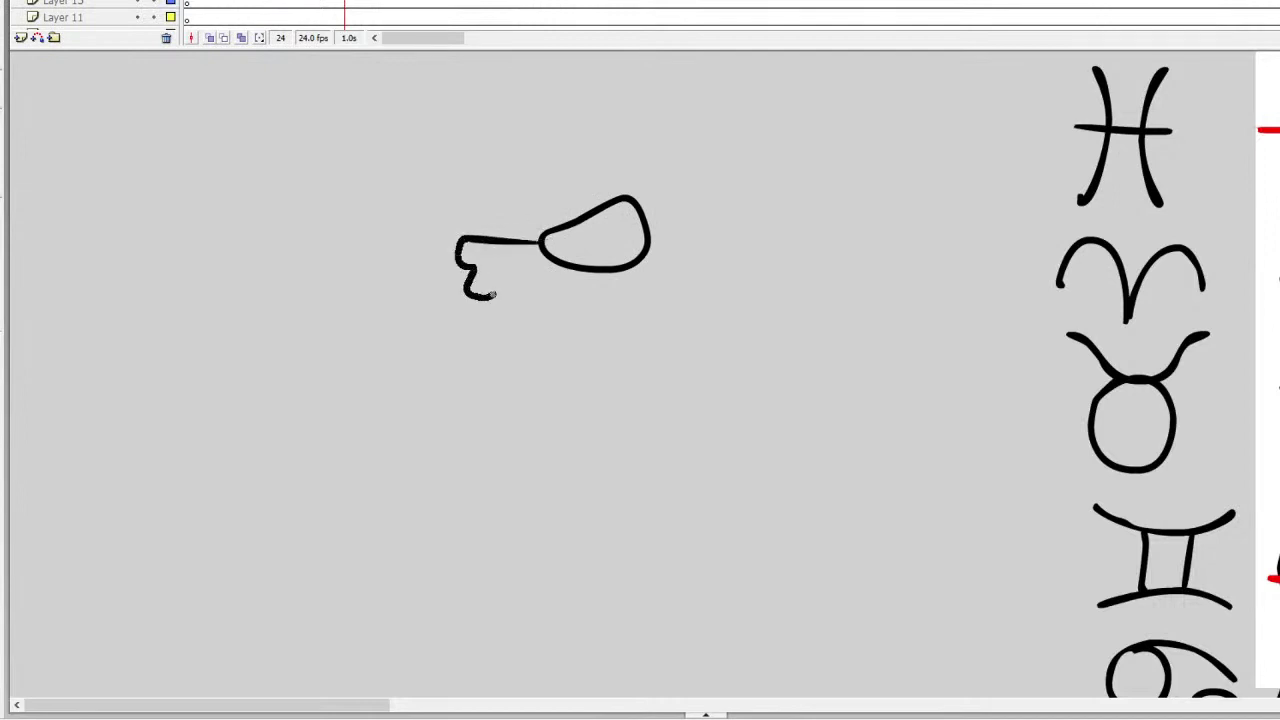
key(ctrl+z)
mouse_move(466, 240)
mouse_down()
mouse_move(482, 296)
mouse_move(523, 264)
mouse_move(538, 268)
mouse_move(540, 244)
mouse_up()
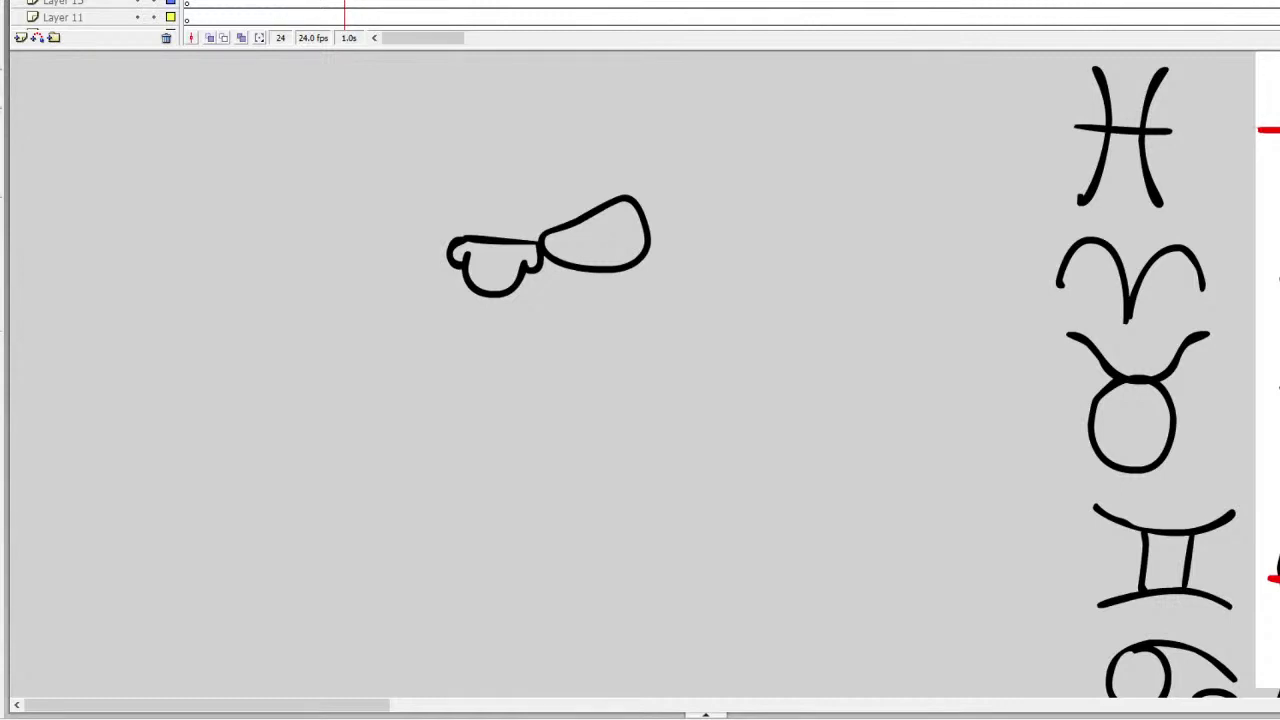
Step: Draw a wide, shallow arched mouth line below the scalloped nose shape
drag(388, 348, 568, 366)
mouse_move(390, 347)
mouse_down()
mouse_move(500, 345)
mouse_move(598, 372)
mouse_up()
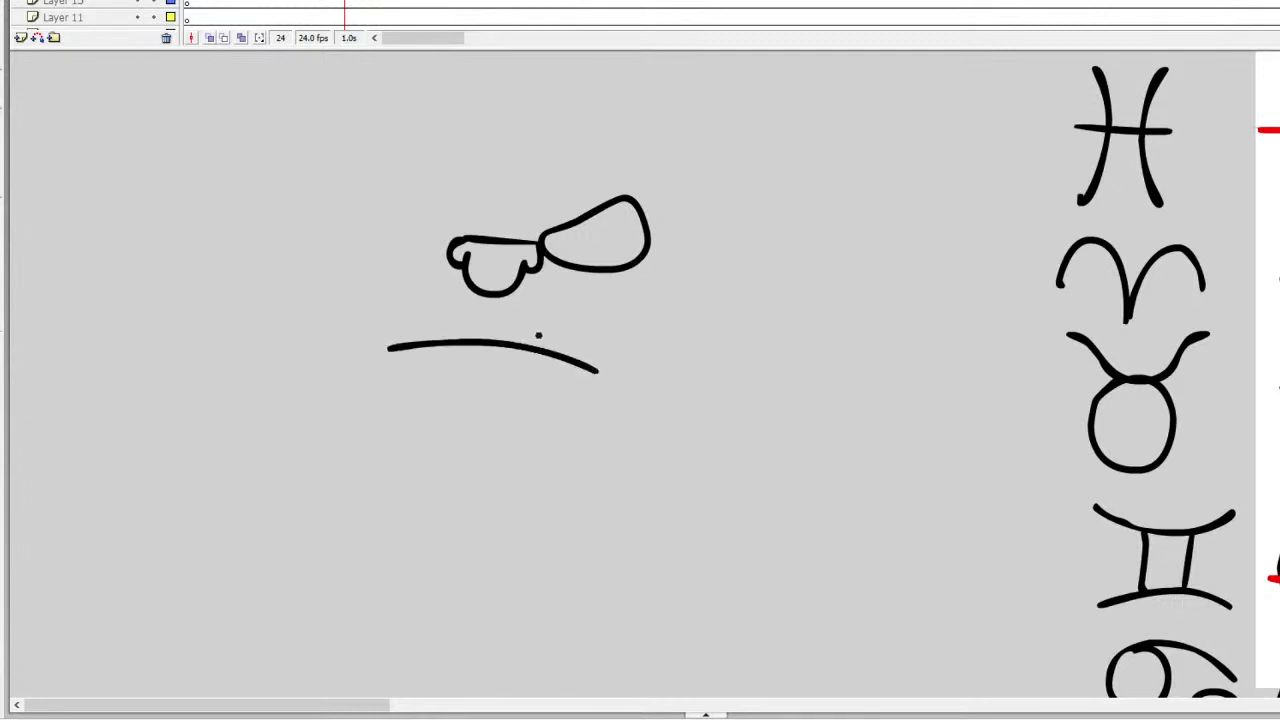
drag(394, 357, 394, 357)
mouse_move(367, 404)
mouse_down()
mouse_move(428, 414)
mouse_move(428, 460)
mouse_up()
drag(428, 404, 474, 448)
key(ctrl+z)
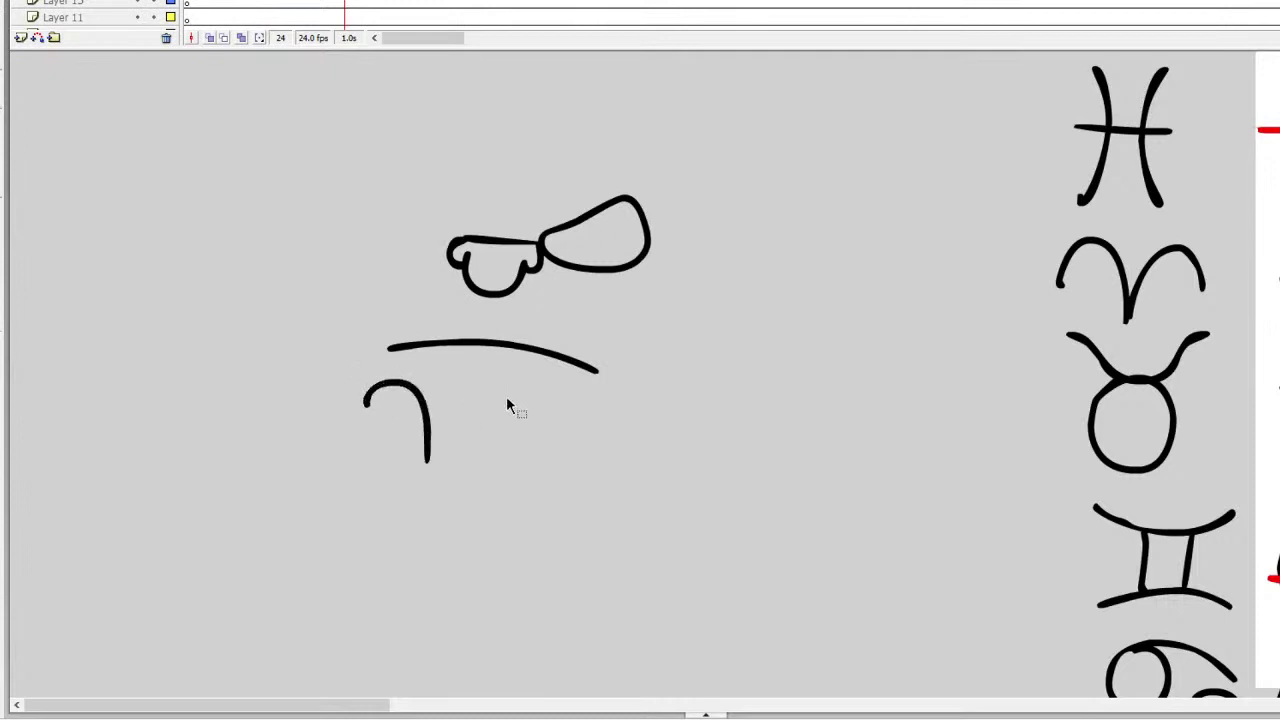
key(ctrl+z)
Step: Draw six tall round-topped chin ridges under the mouth line, extend the mouth corners, and add four short tooth lines between them
mouse_move(510, 396)
mouse_down()
mouse_move(458, 400)
mouse_move(455, 508)
mouse_move(514, 457)
mouse_move(511, 522)
mouse_move(575, 412)
mouse_move(568, 528)
mouse_up()
mouse_move(461, 398)
mouse_down()
mouse_move(404, 420)
mouse_move(396, 500)
mouse_up()
mouse_move(416, 380)
mouse_down()
mouse_move(372, 370)
mouse_move(352, 486)
mouse_up()
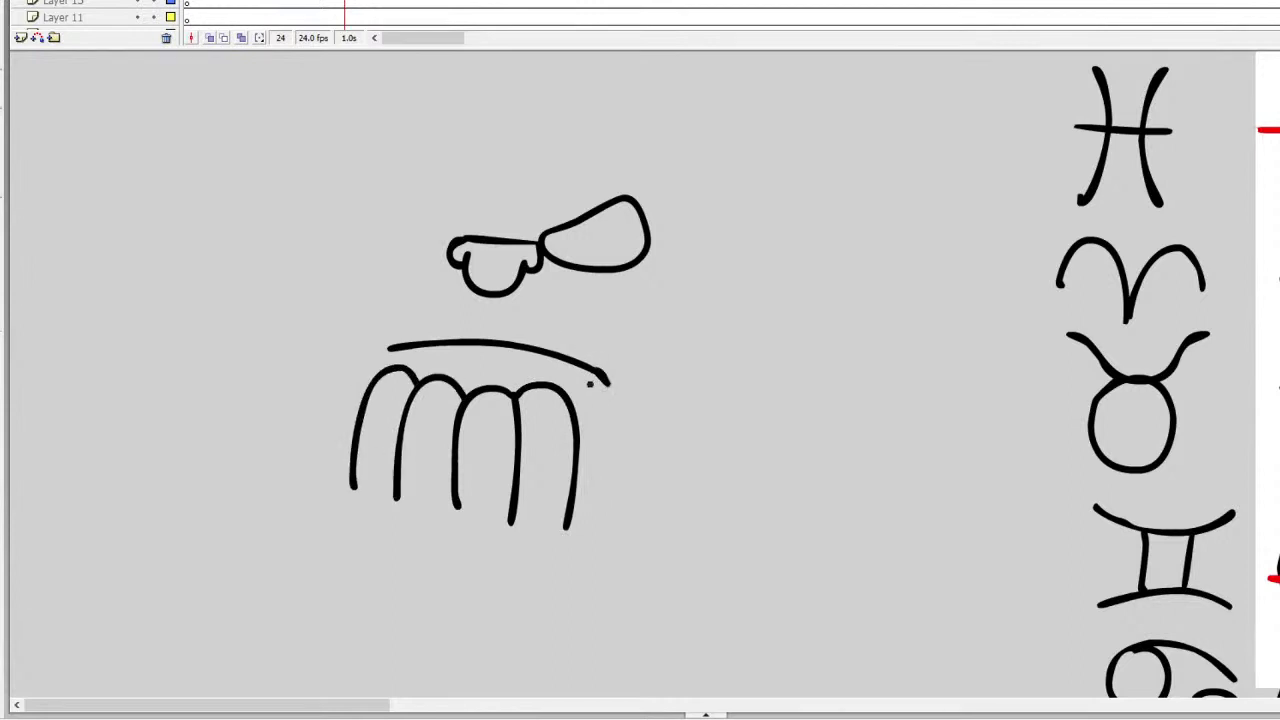
mouse_move(573, 403)
mouse_down()
mouse_move(590, 386)
mouse_move(620, 474)
mouse_move(617, 518)
mouse_up()
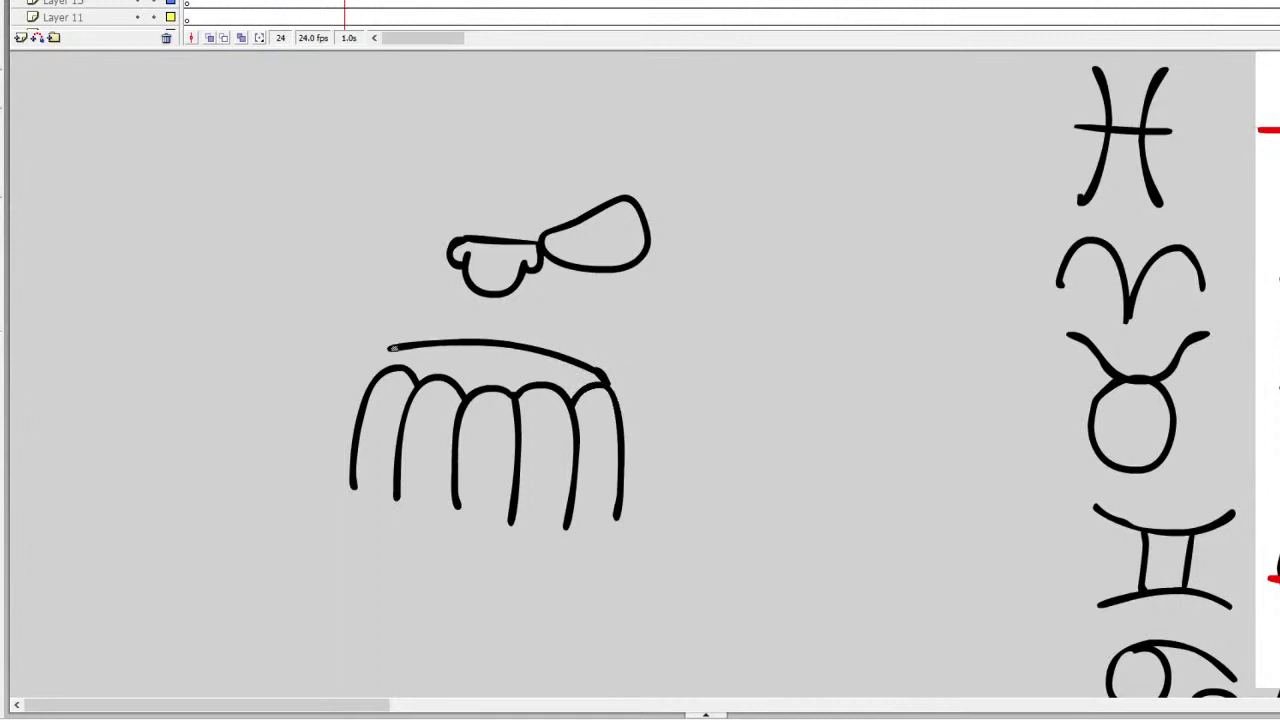
drag(393, 348, 371, 364)
mouse_move(378, 360)
mouse_down()
mouse_move(342, 385)
mouse_move(322, 478)
mouse_up()
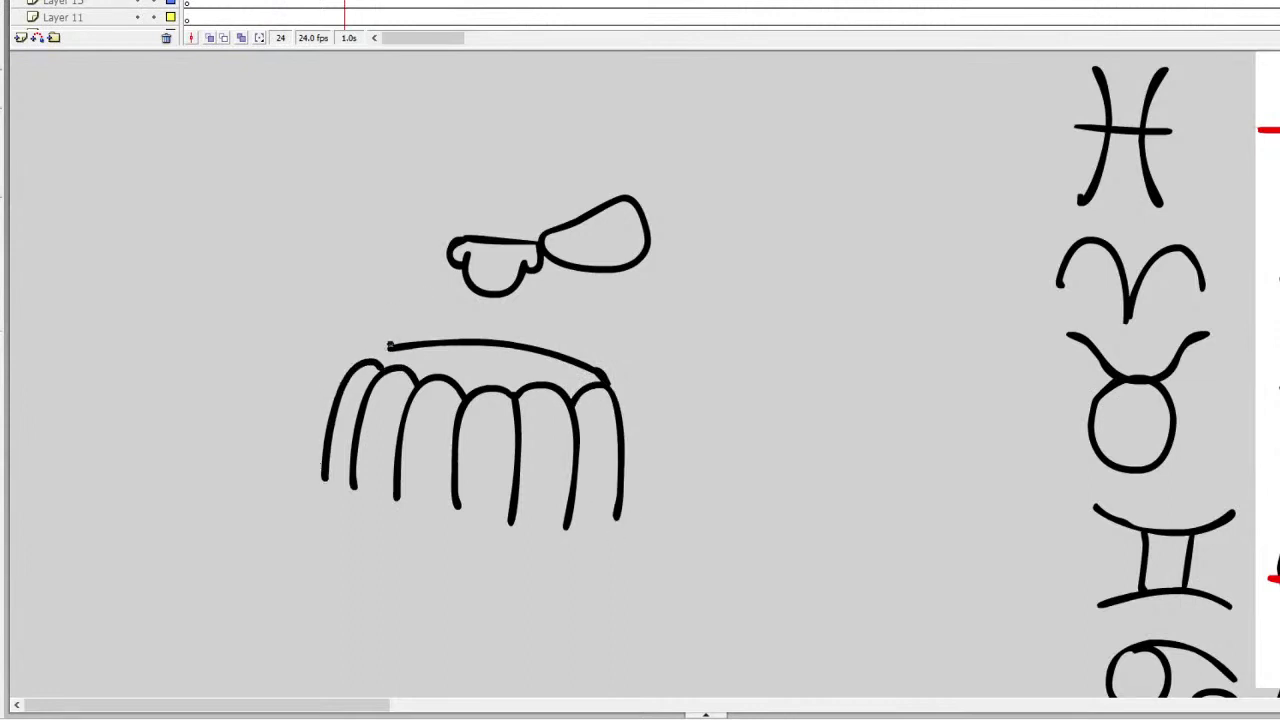
mouse_move(397, 365)
mouse_down()
mouse_move(398, 341)
mouse_move(431, 346)
mouse_up()
mouse_move(544, 381)
mouse_down()
mouse_move(548, 356)
mouse_move(576, 361)
mouse_up()
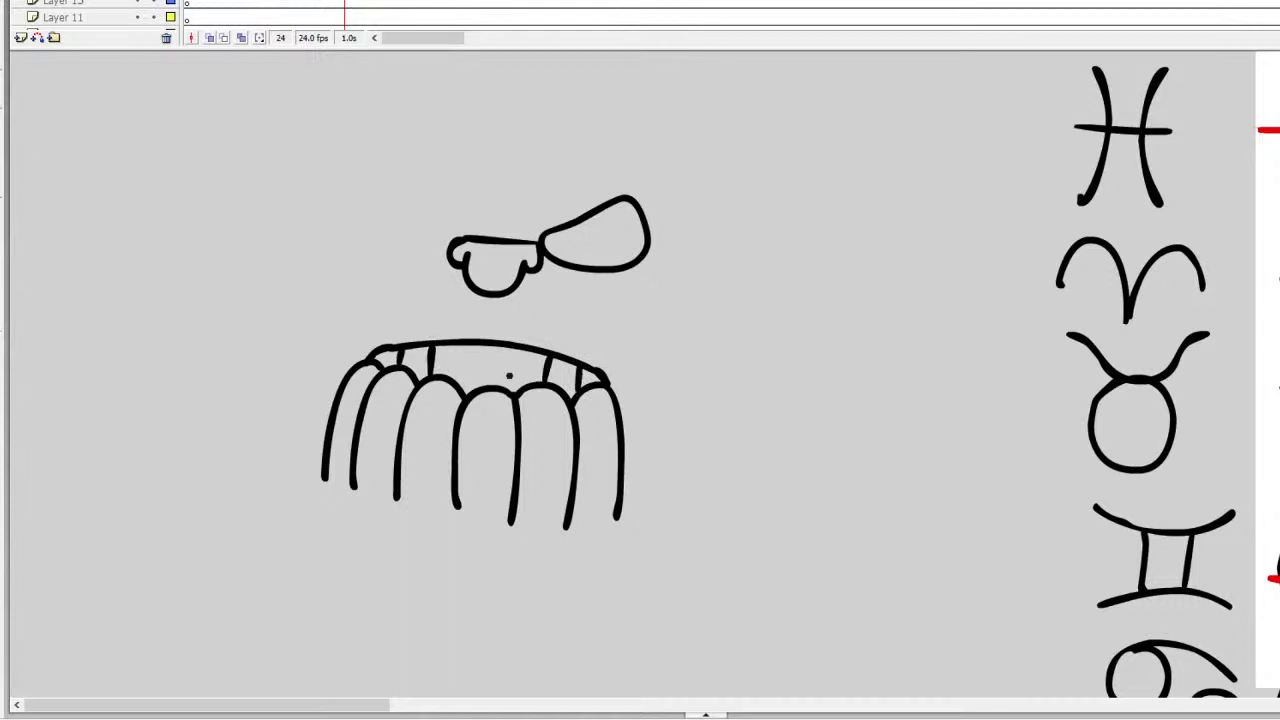
Step: Close the lower ends of the six chin ridges with individual rounded curves
mouse_move(456, 497)
mouse_down()
mouse_move(480, 555)
mouse_move(505, 543)
mouse_move(512, 512)
mouse_up()
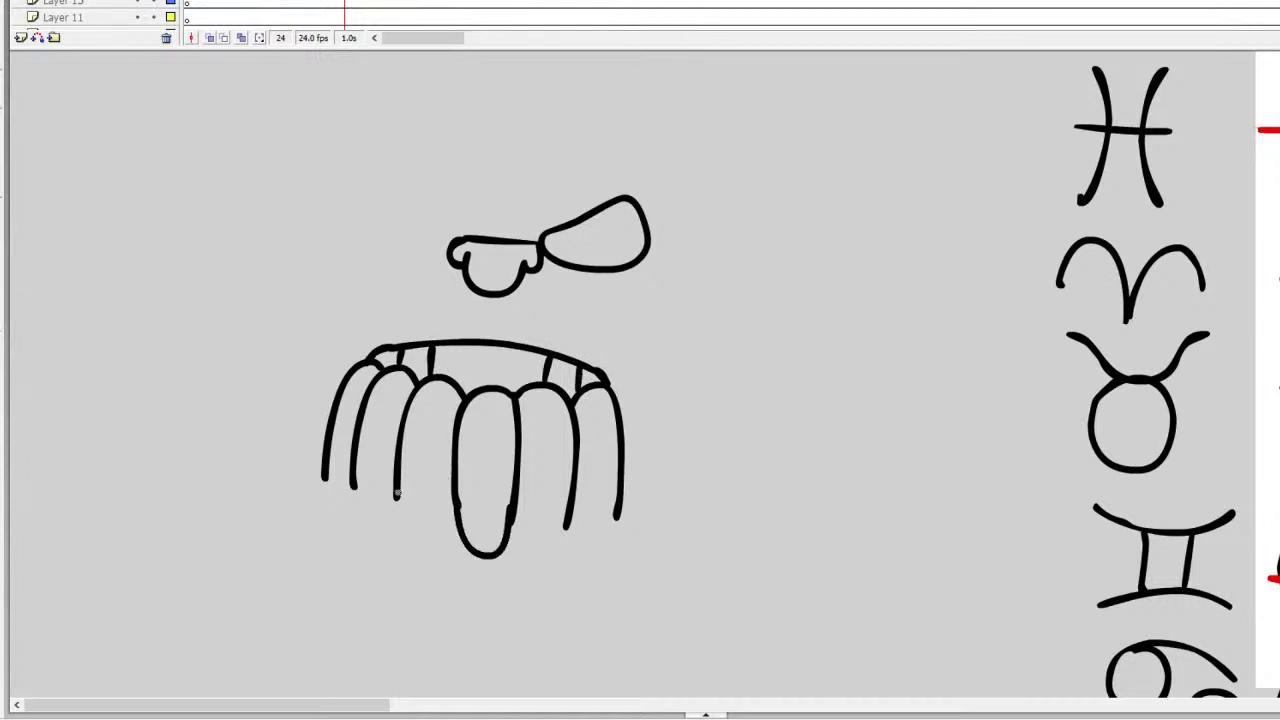
mouse_move(397, 495)
mouse_down()
mouse_move(423, 544)
mouse_move(453, 508)
mouse_up()
drag(354, 484, 398, 508)
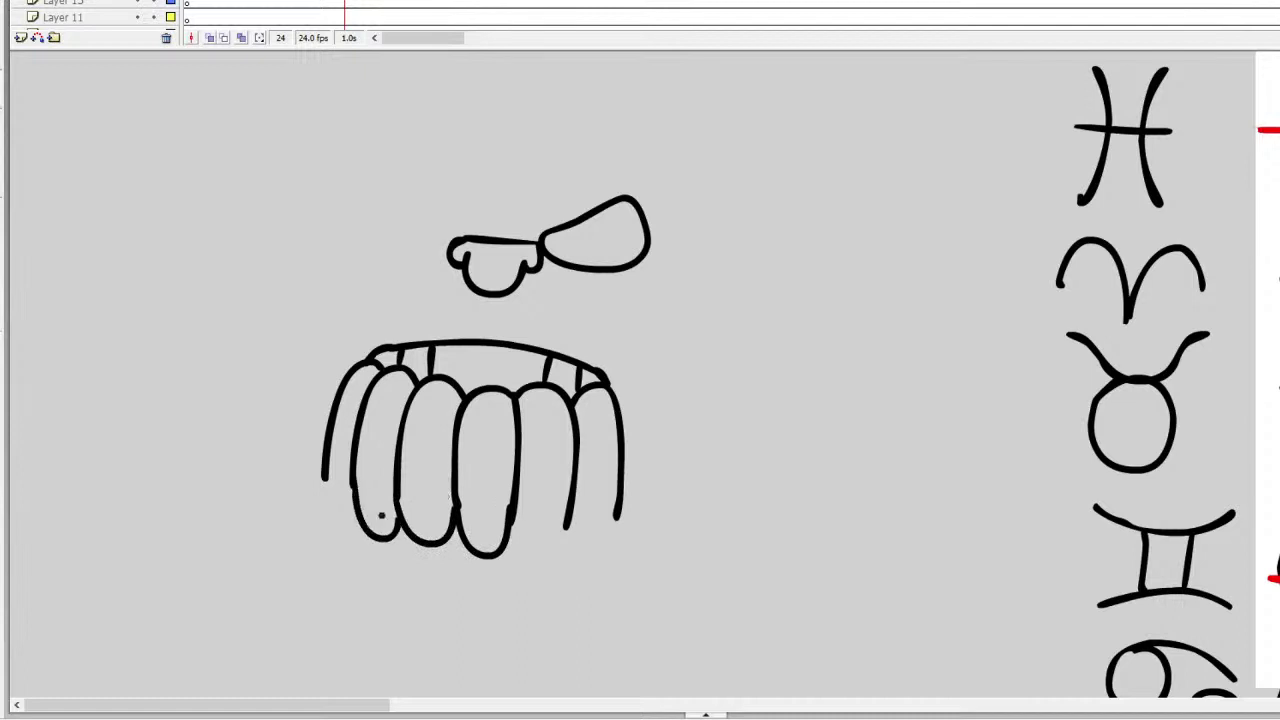
drag(324, 478, 358, 522)
mouse_move(510, 522)
mouse_down()
mouse_move(535, 558)
mouse_move(569, 528)
mouse_move(562, 552)
mouse_move(594, 557)
mouse_move(618, 512)
mouse_up()
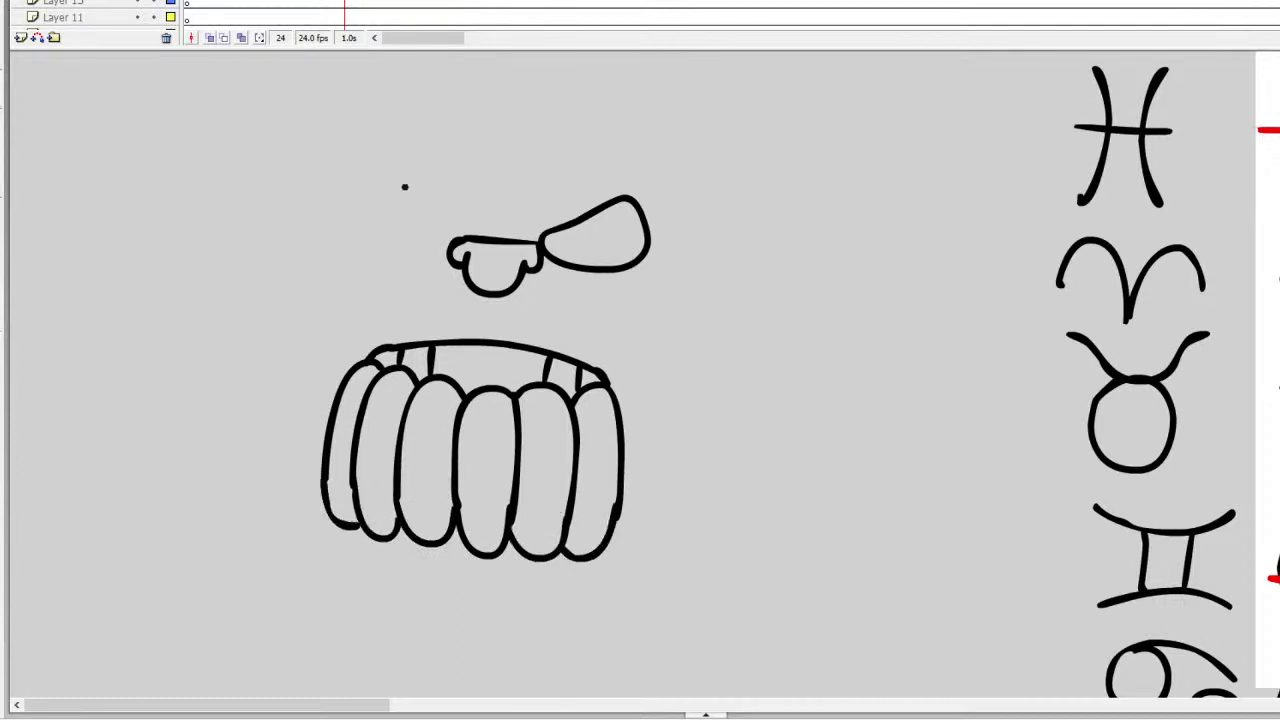
Step: Draw the second pointed eye and the curved cheek outlines on both sides, redoing the right cheek so it tapers into the chin ridges
mouse_move(386, 177)
mouse_down()
mouse_move(440, 225)
mouse_move(400, 258)
mouse_move(384, 176)
mouse_move(352, 222)
mouse_move(326, 308)
mouse_move(343, 372)
mouse_up()
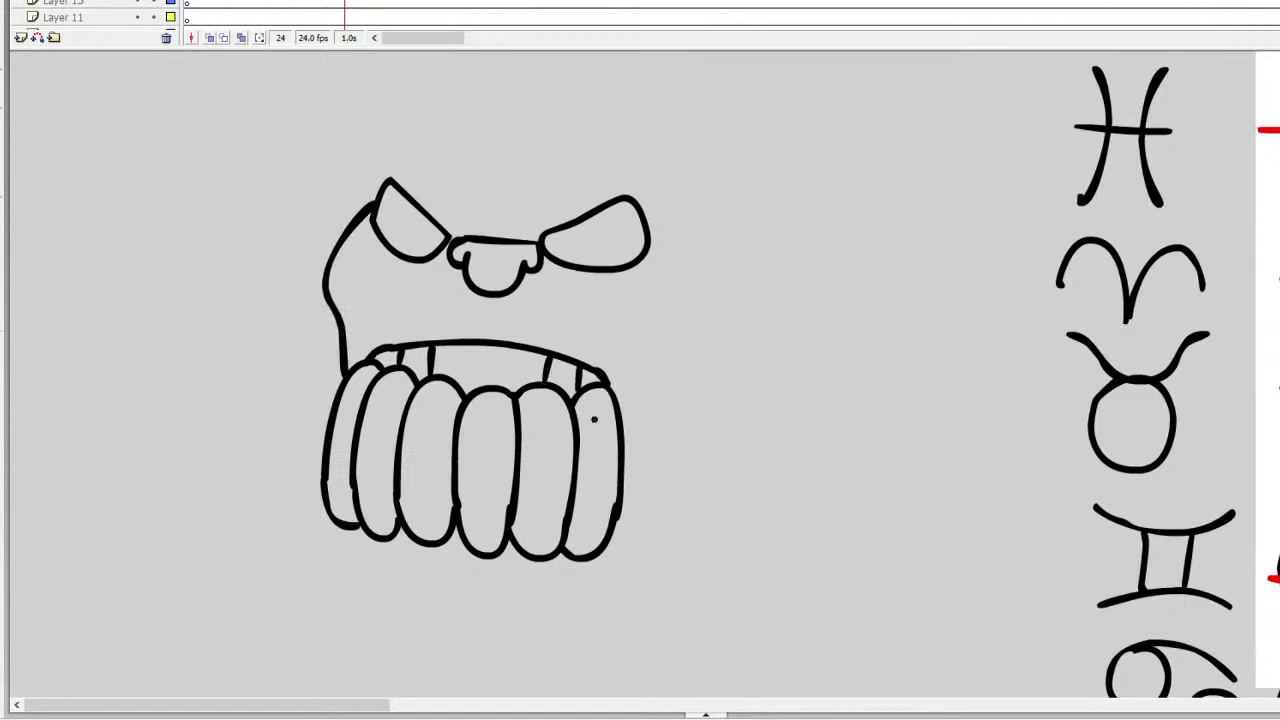
mouse_move(608, 530)
mouse_down()
mouse_move(605, 553)
mouse_move(652, 540)
mouse_up()
key(ctrl+z)
mouse_move(643, 222)
mouse_down()
mouse_move(663, 246)
mouse_move(675, 308)
mouse_move(655, 367)
mouse_move(652, 520)
mouse_move(628, 535)
mouse_up()
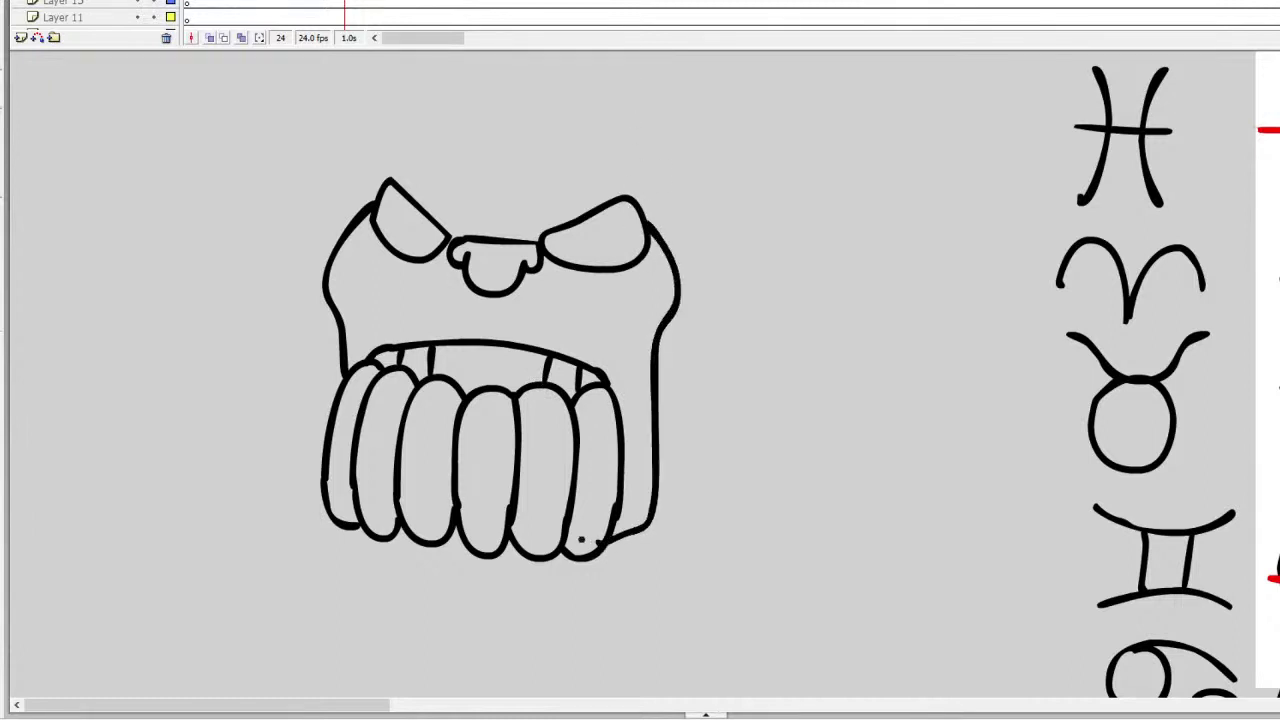
key(ctrl+z)
mouse_move(655, 248)
mouse_down()
mouse_move(665, 278)
mouse_move(650, 332)
mouse_move(671, 274)
mouse_move(670, 322)
mouse_move(622, 458)
mouse_up()
key(ctrl+z)
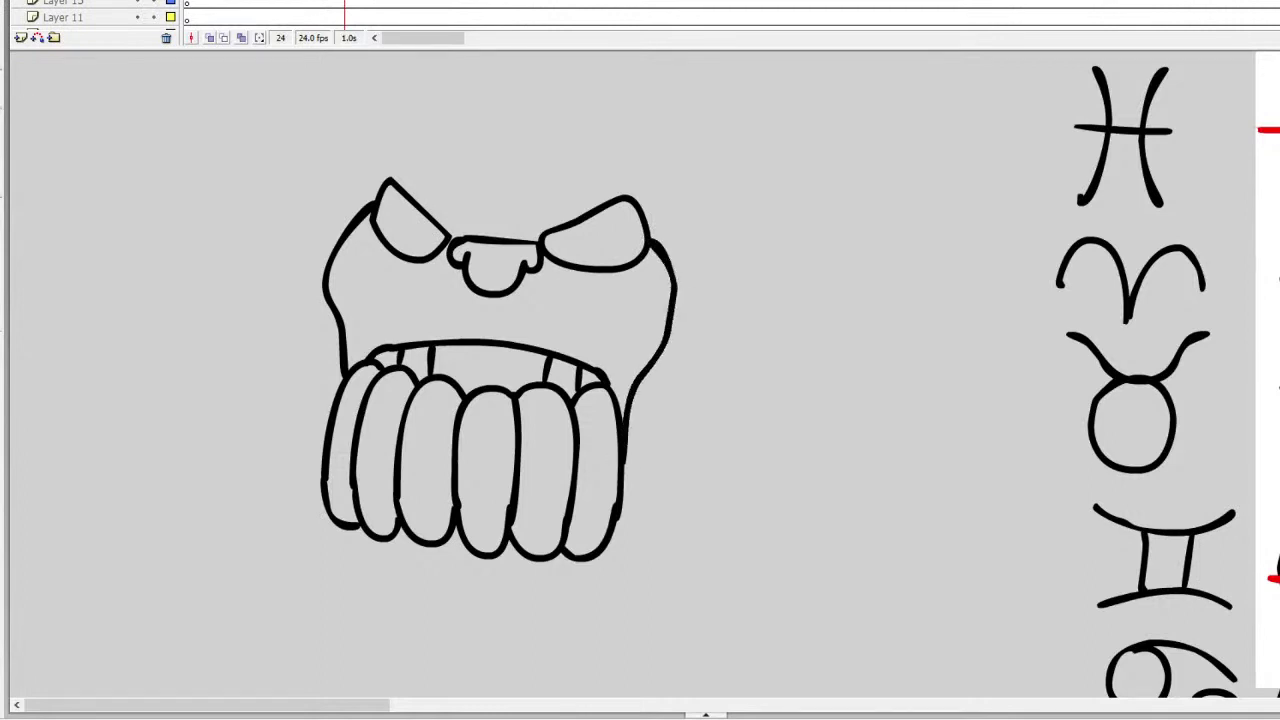
Step: Erase the lower ends of the six chin ridges and redraw them as shallower rounded curves
mouse_move(312, 512)
mouse_down()
mouse_move(347, 522)
mouse_move(490, 547)
mouse_move(612, 540)
mouse_up()
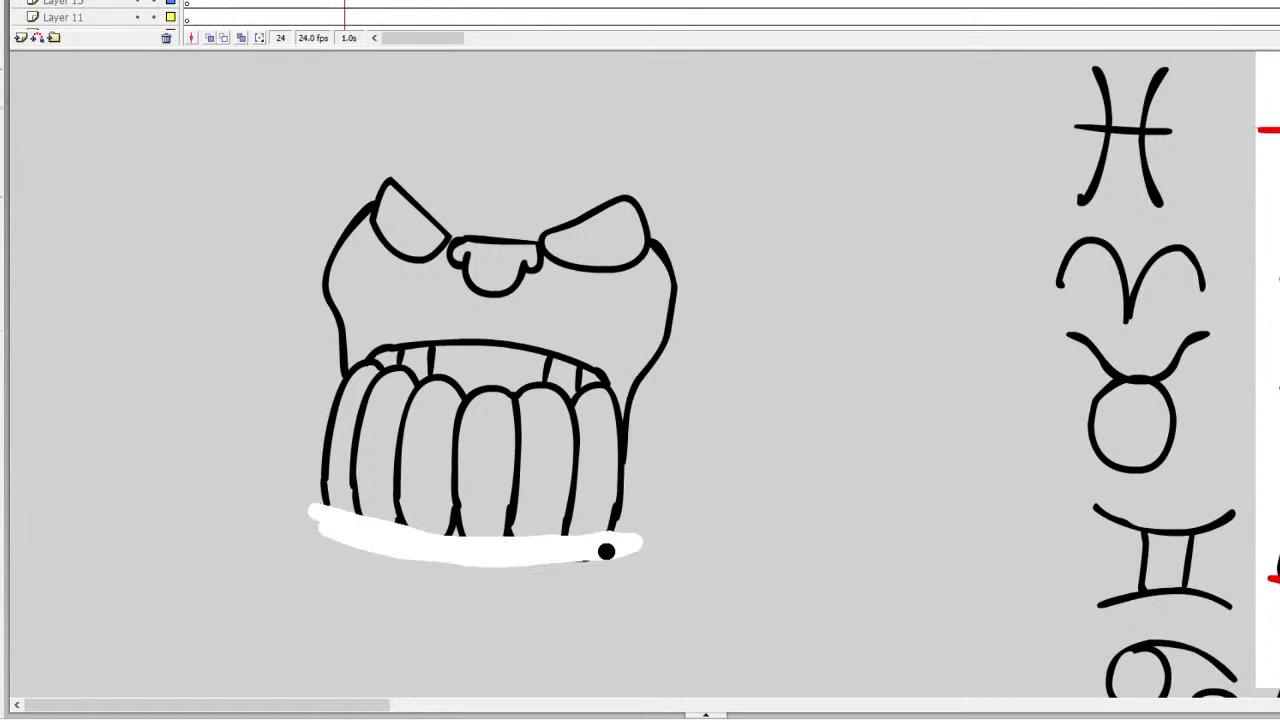
key(ctrl+z)
drag(430, 533, 482, 546)
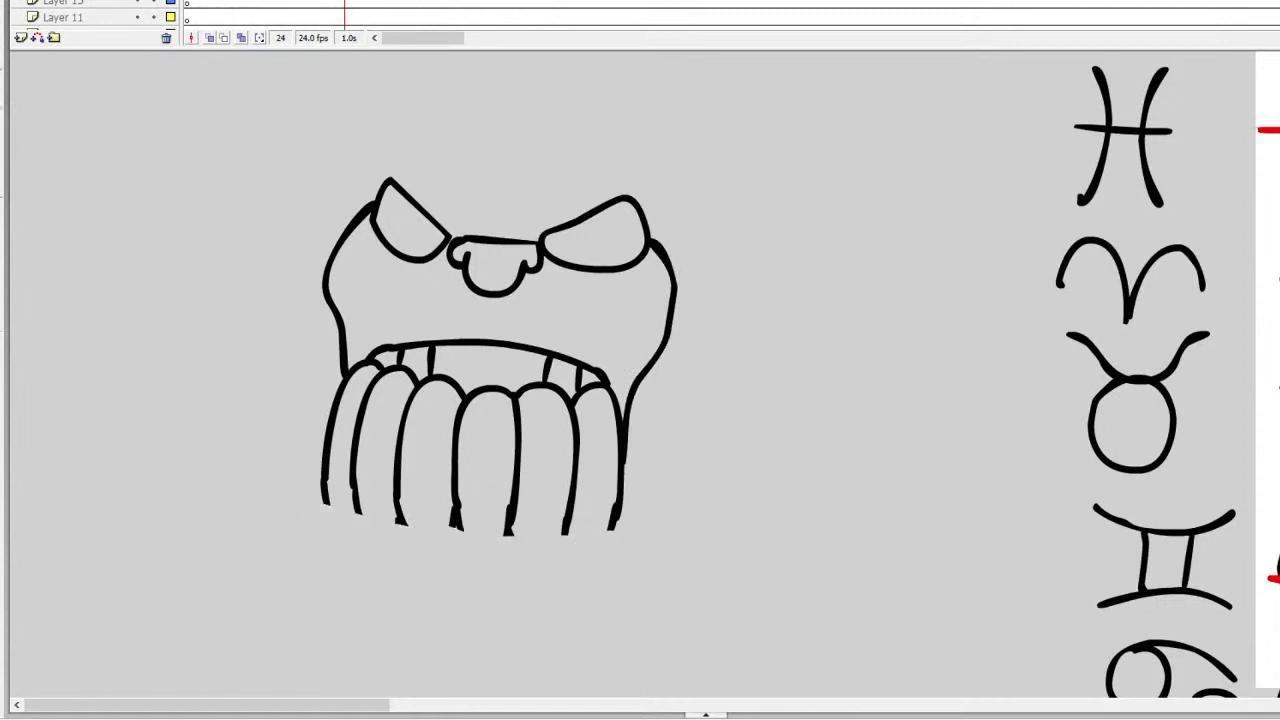
mouse_move(327, 492)
mouse_down()
mouse_move(343, 527)
mouse_move(366, 513)
mouse_move(356, 521)
mouse_move(386, 536)
mouse_move(384, 512)
mouse_move(434, 546)
mouse_move(452, 517)
mouse_move(433, 548)
mouse_move(460, 522)
mouse_up()
key(ctrl+z)
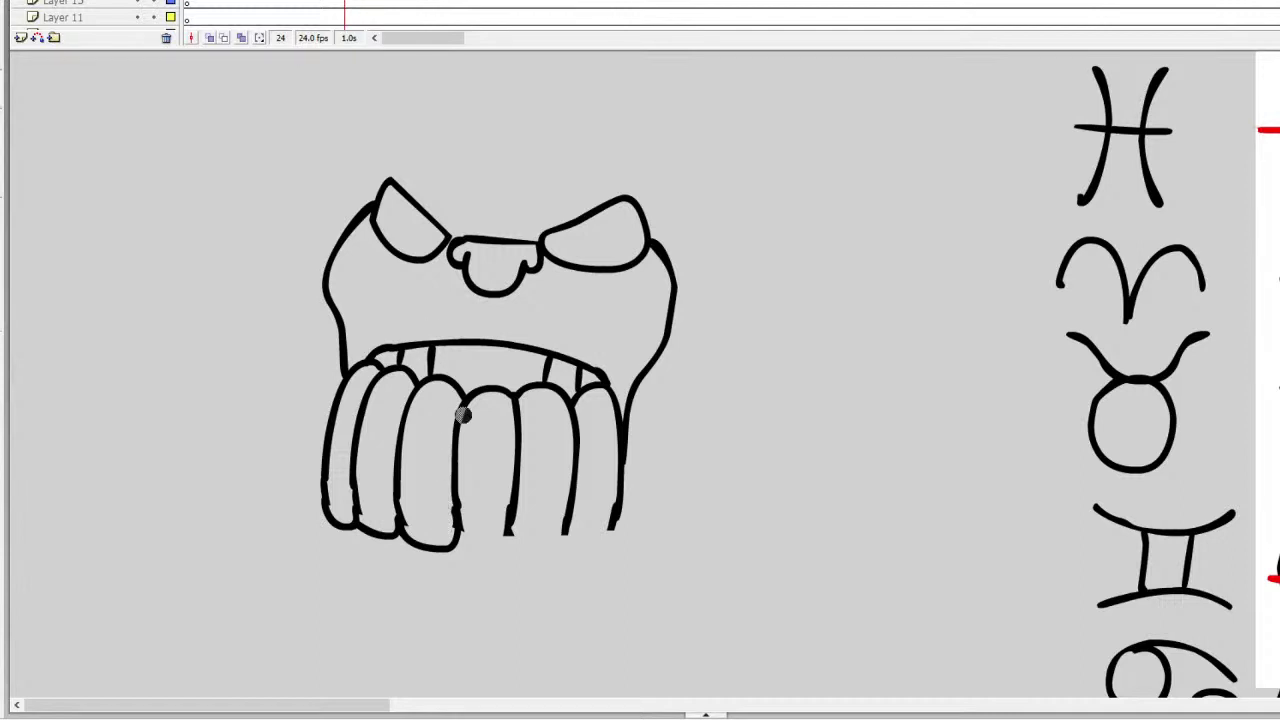
drag(512, 535, 505, 514)
mouse_move(458, 546)
mouse_down()
mouse_move(476, 556)
mouse_move(504, 524)
mouse_move(540, 560)
mouse_move(562, 511)
mouse_move(571, 553)
mouse_move(617, 524)
mouse_up()
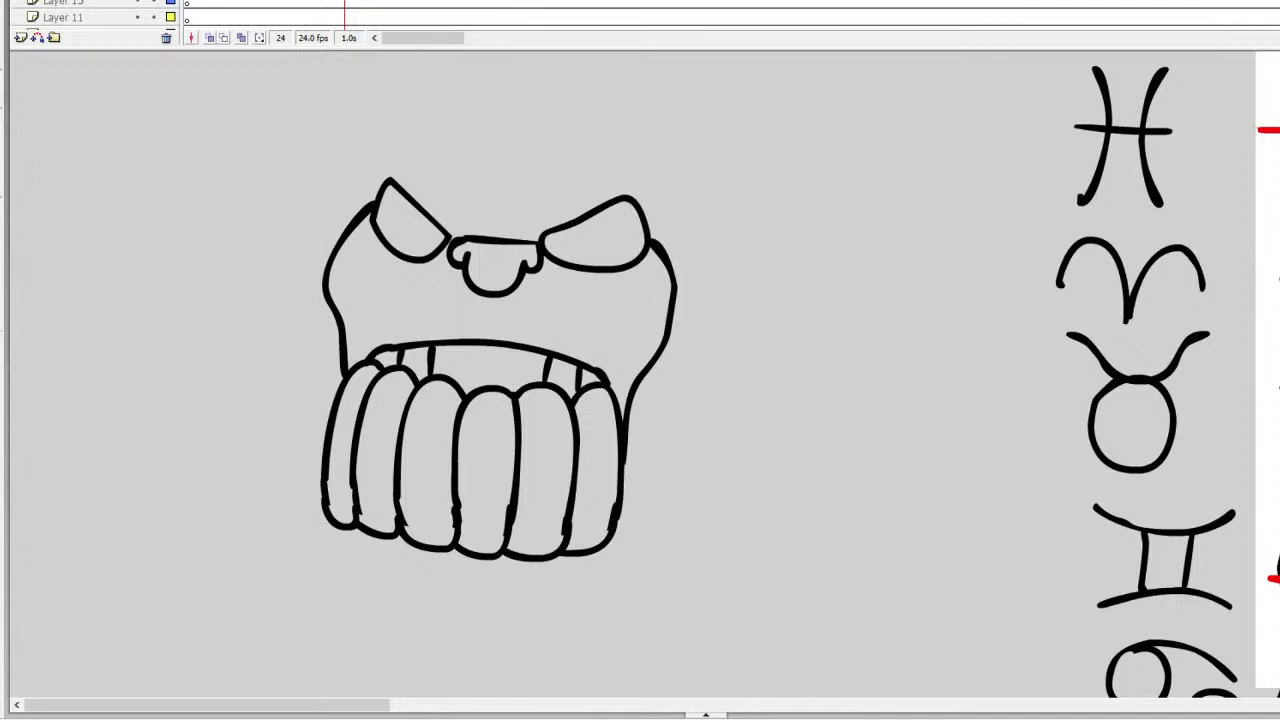
Step: Draw a round-topped nose guard with a crossbar above the nose and a horned helmet flap above each eye
scroll(640, 370, up, 3)
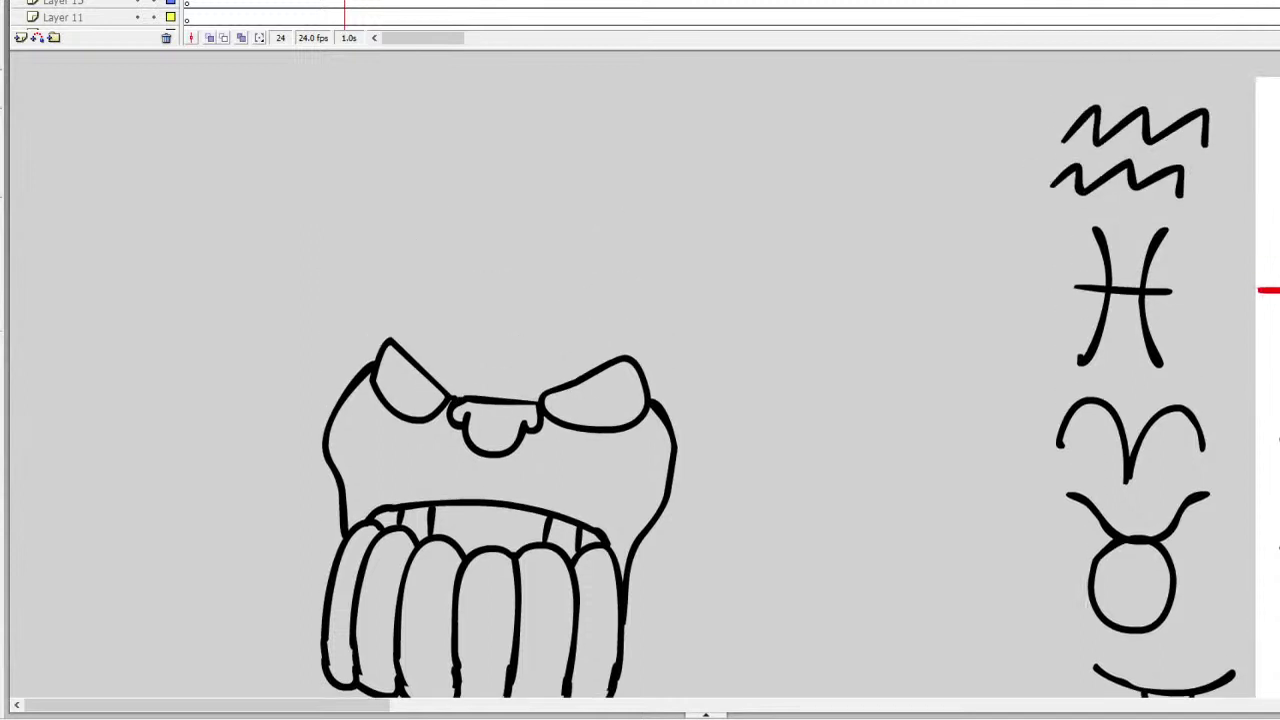
mouse_move(455, 392)
mouse_down()
mouse_move(454, 320)
mouse_move(480, 292)
mouse_move(528, 291)
mouse_move(542, 323)
mouse_move(545, 400)
mouse_up()
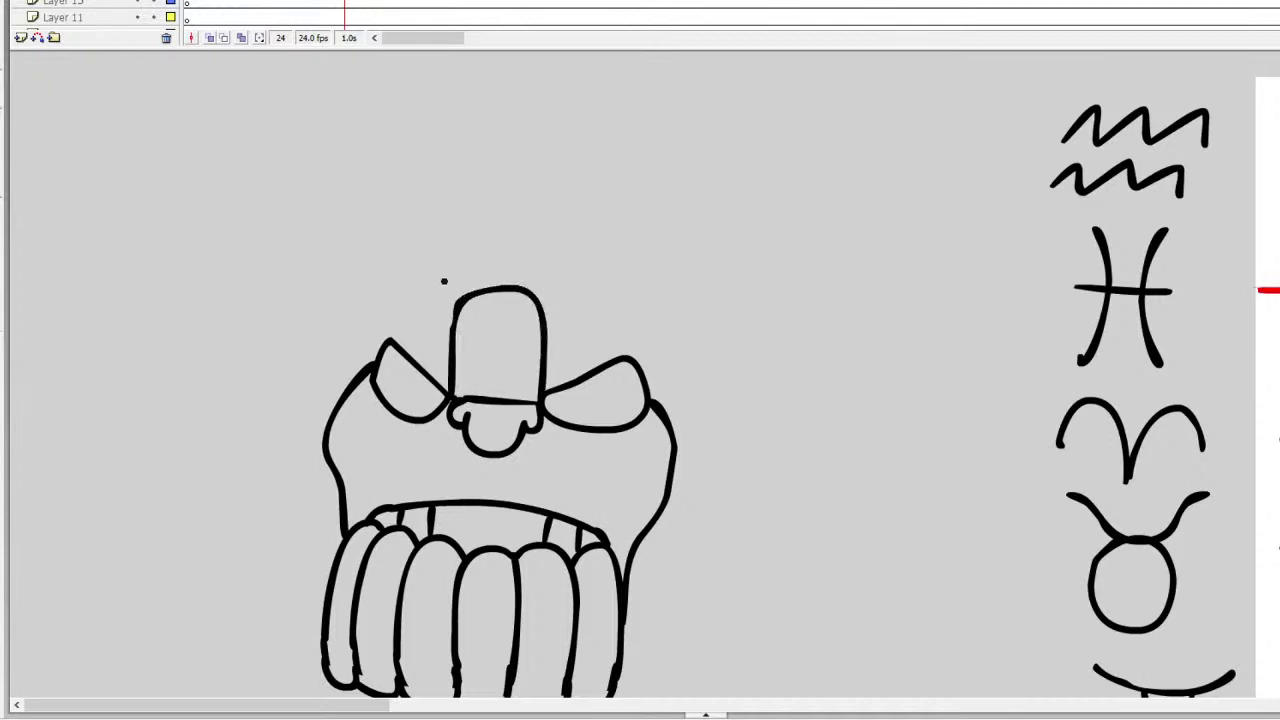
drag(452, 347, 538, 354)
mouse_move(540, 296)
mouse_down()
mouse_move(668, 230)
mouse_move(703, 179)
mouse_move(730, 248)
mouse_move(668, 428)
mouse_up()
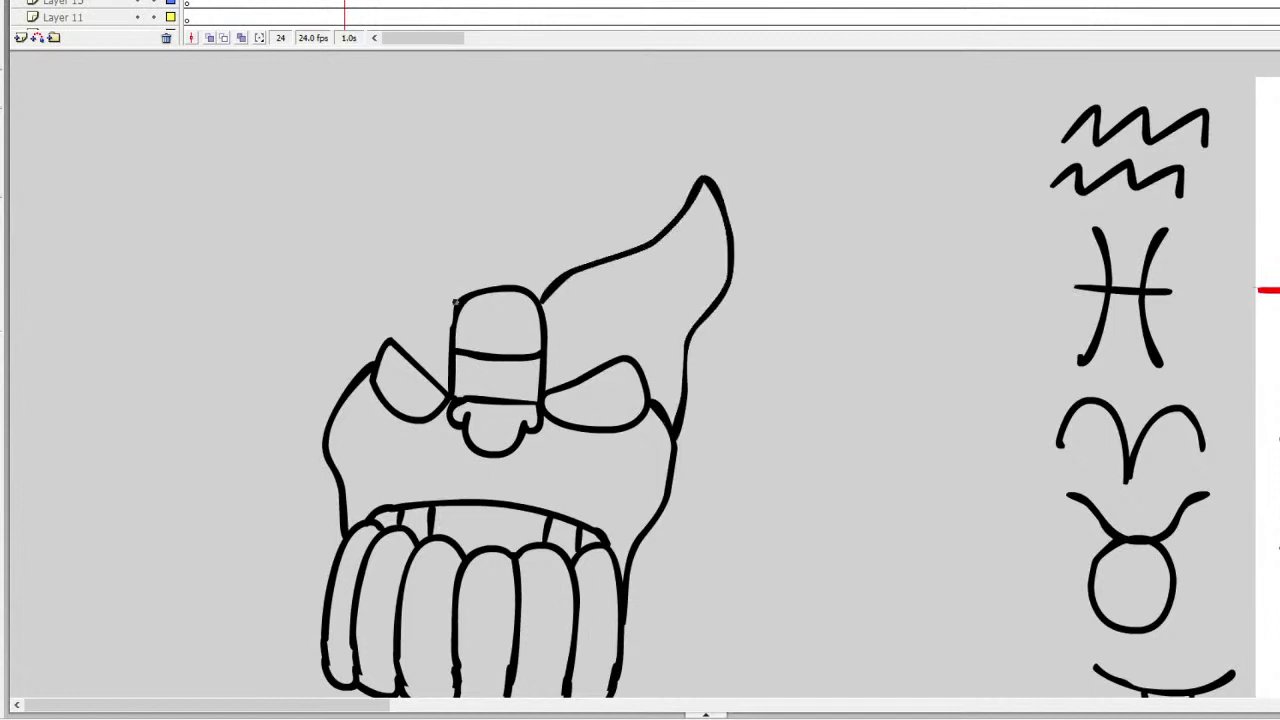
mouse_move(455, 301)
mouse_down()
mouse_move(363, 220)
mouse_move(355, 155)
mouse_move(320, 189)
mouse_move(300, 284)
mouse_move(323, 405)
mouse_up()
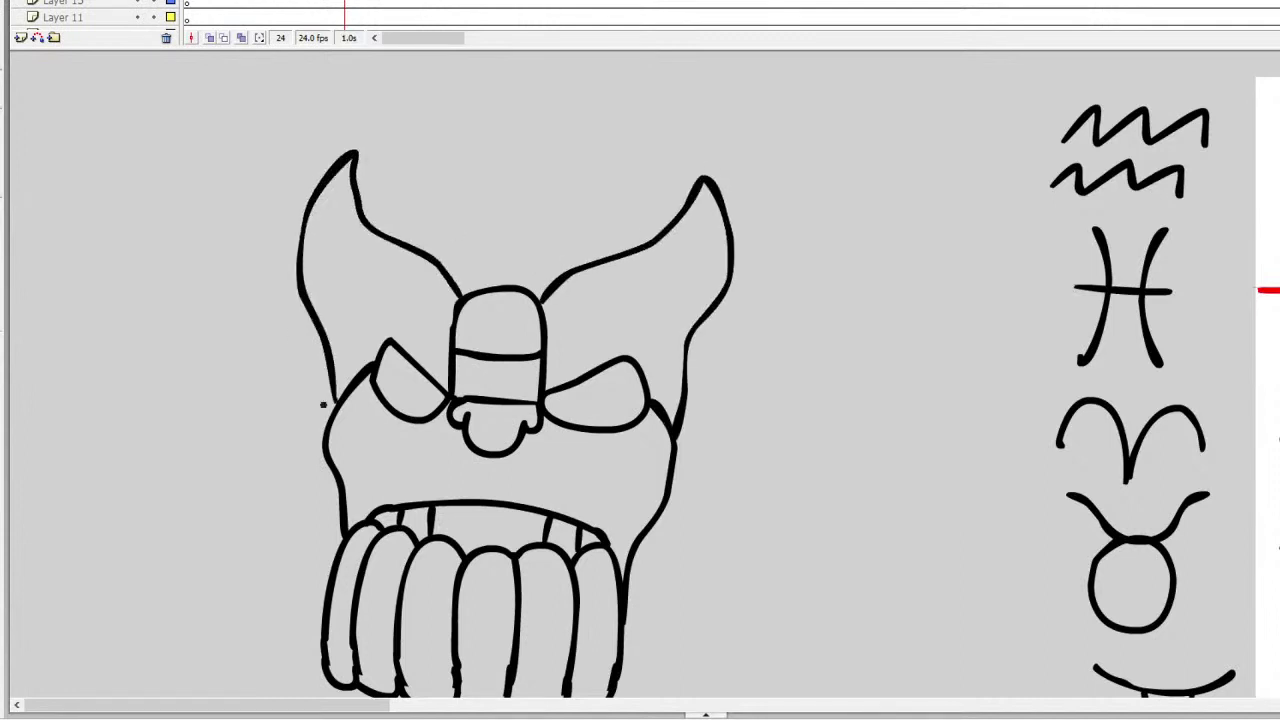
Step: Draw the domed helmet top with a narrow central stripe, and add an ear disc joined to the right flap by a short line
mouse_move(365, 217)
mouse_down()
mouse_move(418, 185)
mouse_move(545, 177)
mouse_move(668, 226)
mouse_up()
mouse_move(483, 170)
mouse_down()
mouse_move(484, 280)
mouse_move(512, 215)
mouse_move(513, 173)
mouse_up()
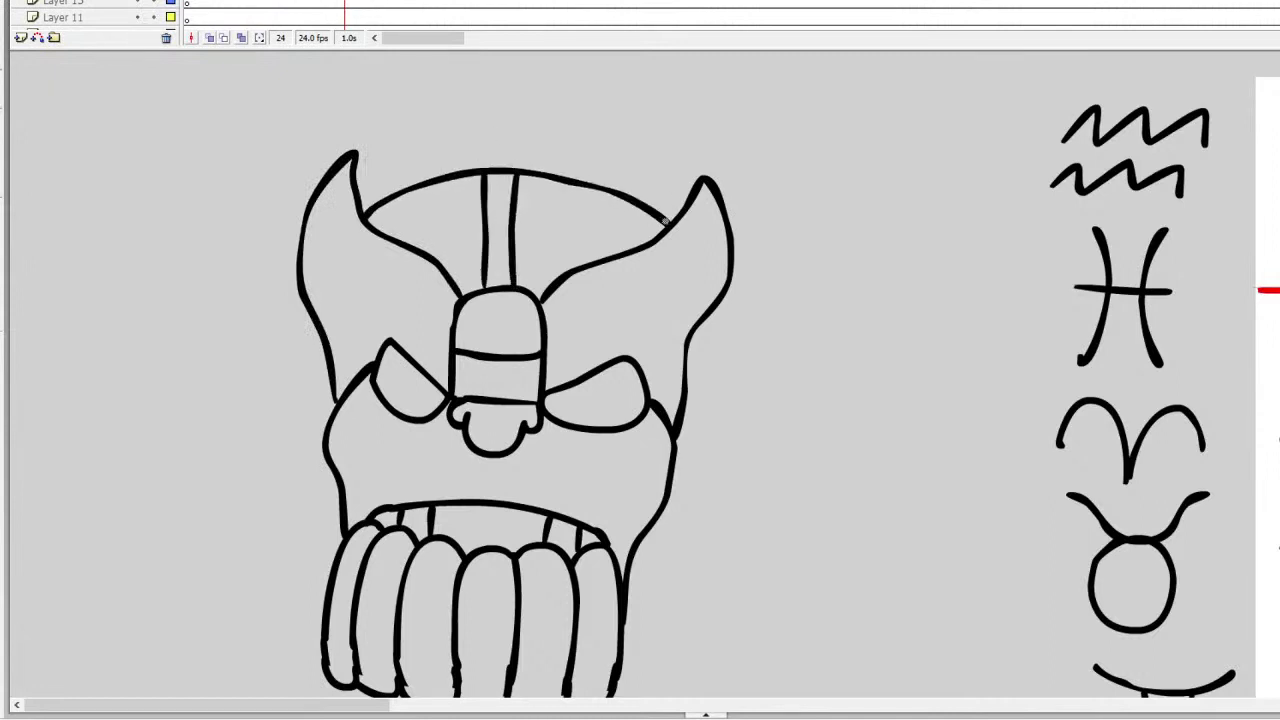
mouse_move(738, 384)
mouse_down()
mouse_move(716, 407)
mouse_move(704, 482)
mouse_move(741, 495)
mouse_move(758, 421)
mouse_move(749, 388)
mouse_move(700, 385)
mouse_move(683, 412)
mouse_move(683, 484)
mouse_move(712, 506)
mouse_up()
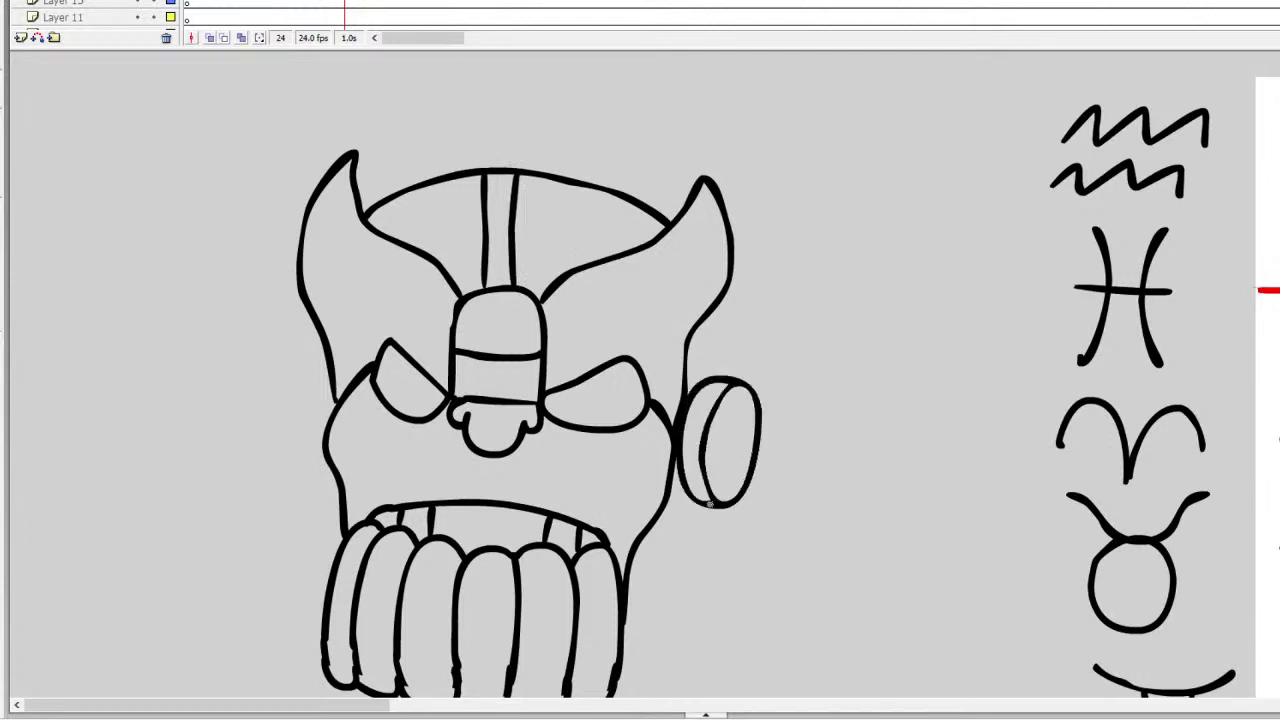
drag(723, 296, 727, 372)
mouse_move(320, 330)
mouse_down()
mouse_move(304, 558)
mouse_move(320, 655)
mouse_up()
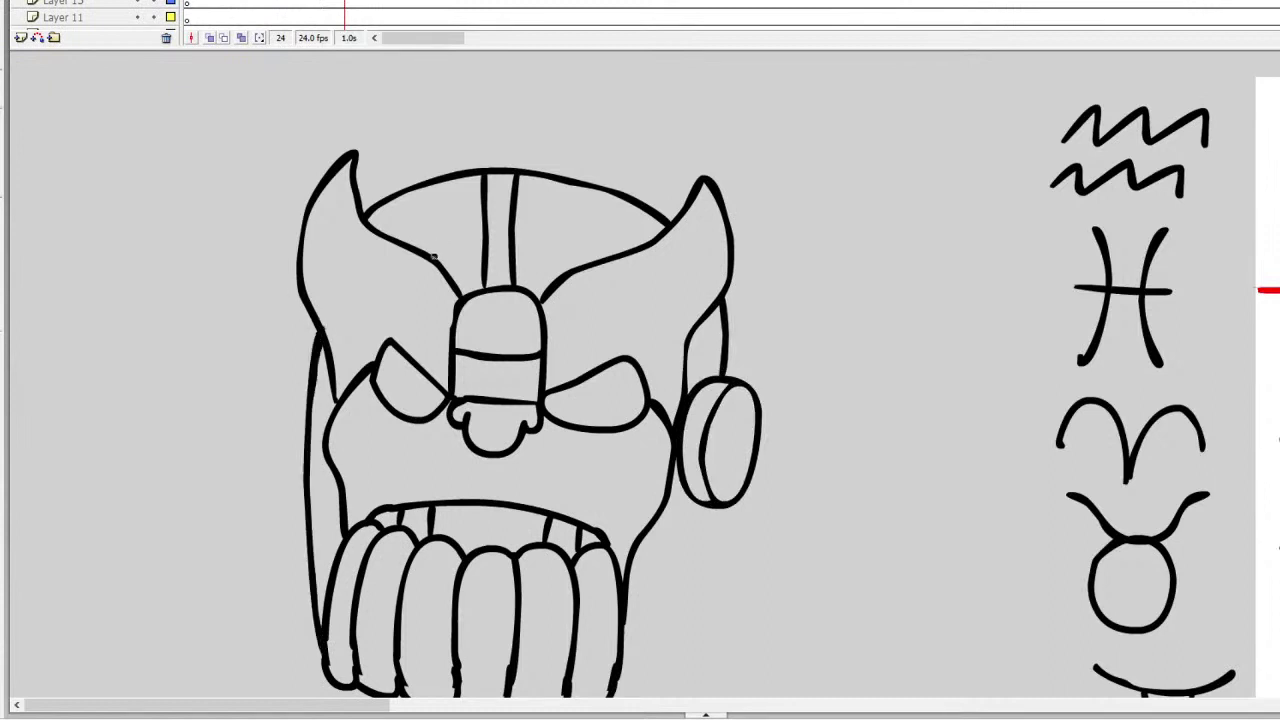
key(ctrl+z)
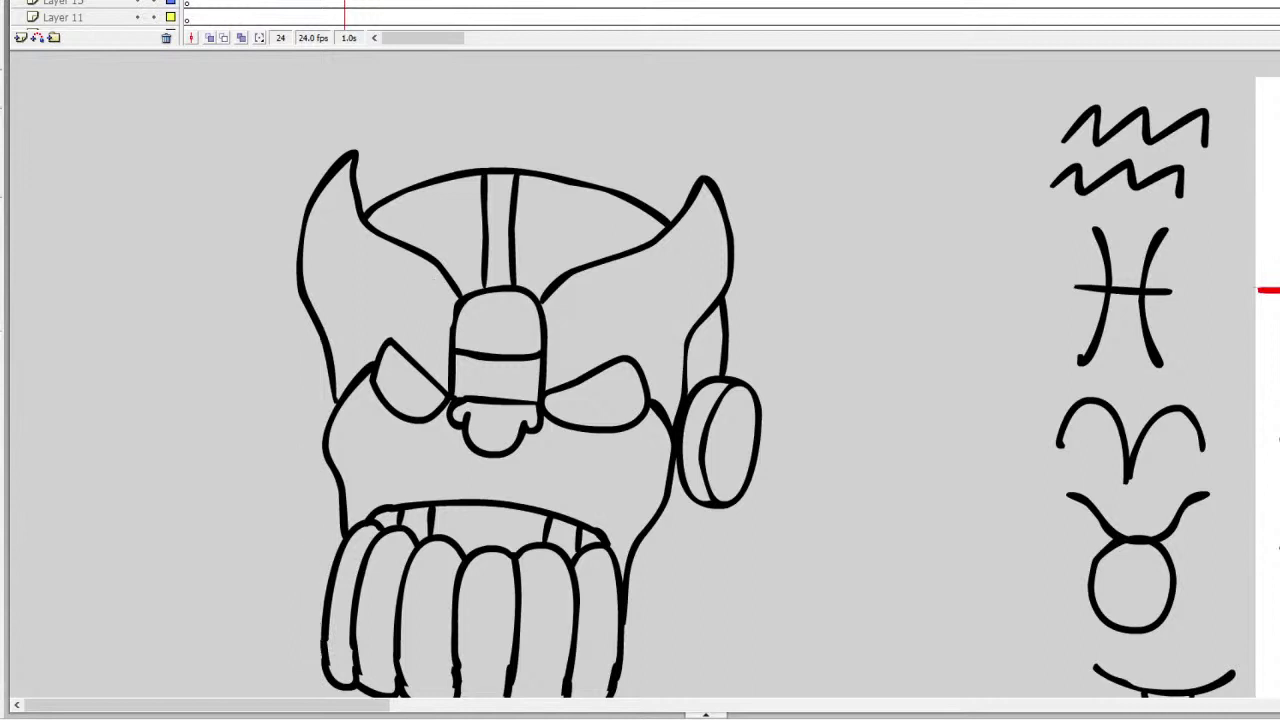
Step: Draw the jaw line from the ear disc to the chin ridges and a pointed two-sided neck collar beneath the chin, redoing the left side
scroll(690, 300, down, 4)
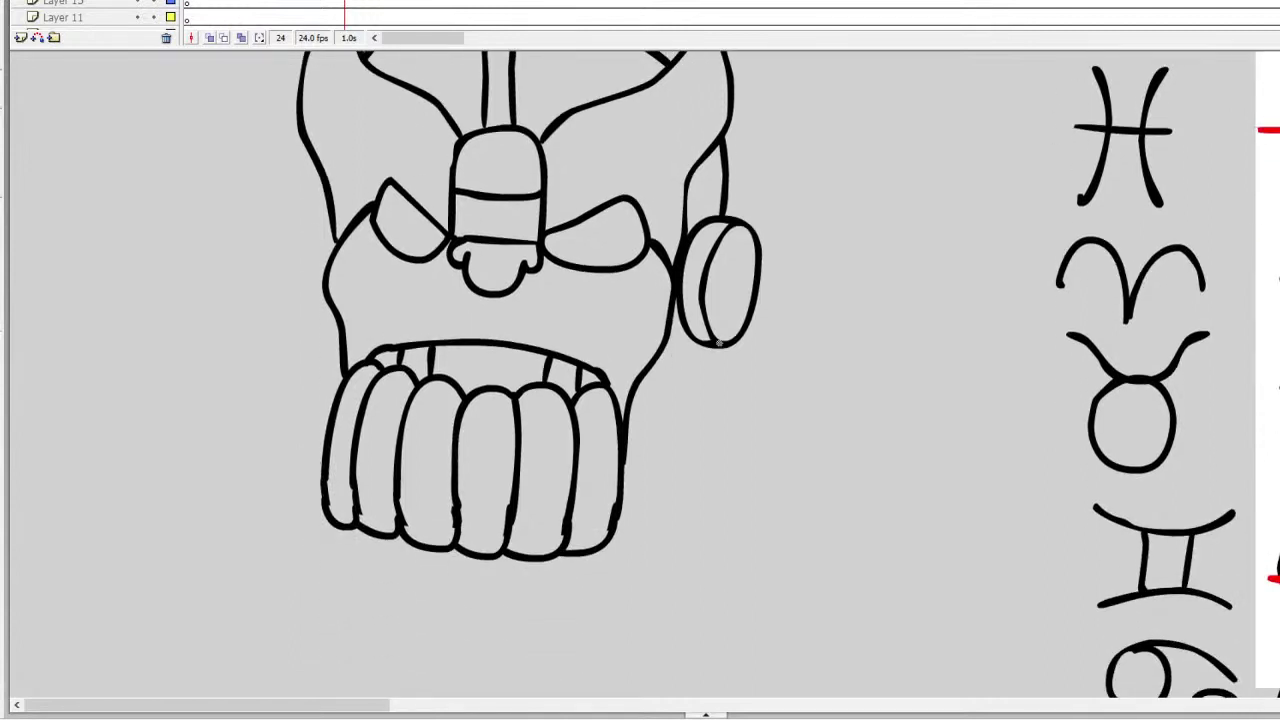
mouse_move(718, 343)
mouse_down()
mouse_move(711, 423)
mouse_move(663, 498)
mouse_move(616, 530)
mouse_up()
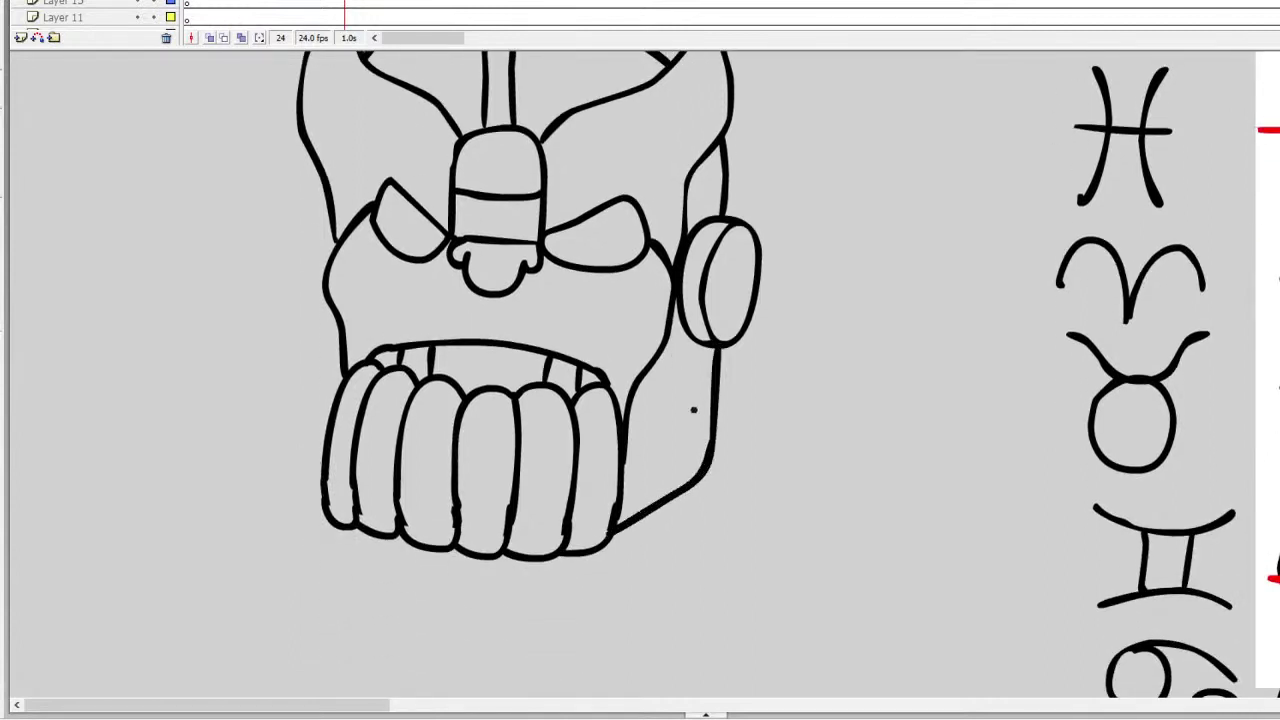
mouse_move(712, 455)
mouse_down()
mouse_move(708, 518)
mouse_move(578, 583)
mouse_move(490, 601)
mouse_move(477, 562)
mouse_up()
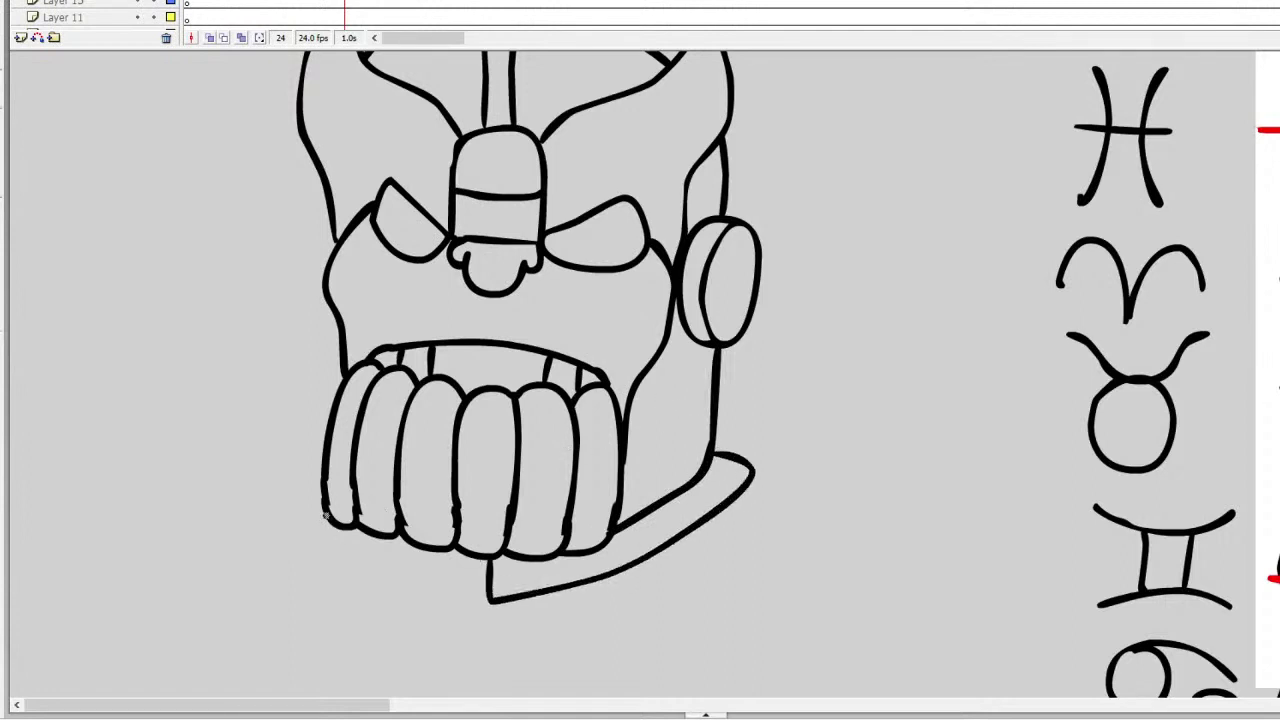
mouse_move(323, 516)
mouse_down()
mouse_move(368, 556)
mouse_move(487, 603)
mouse_move(318, 536)
mouse_move(320, 516)
mouse_move(442, 593)
mouse_move(478, 598)
mouse_up()
key(ctrl+z)
key(ctrl+z)
key(ctrl+z)
mouse_move(329, 443)
mouse_down()
mouse_move(306, 452)
mouse_move(372, 546)
mouse_move(482, 595)
mouse_up()
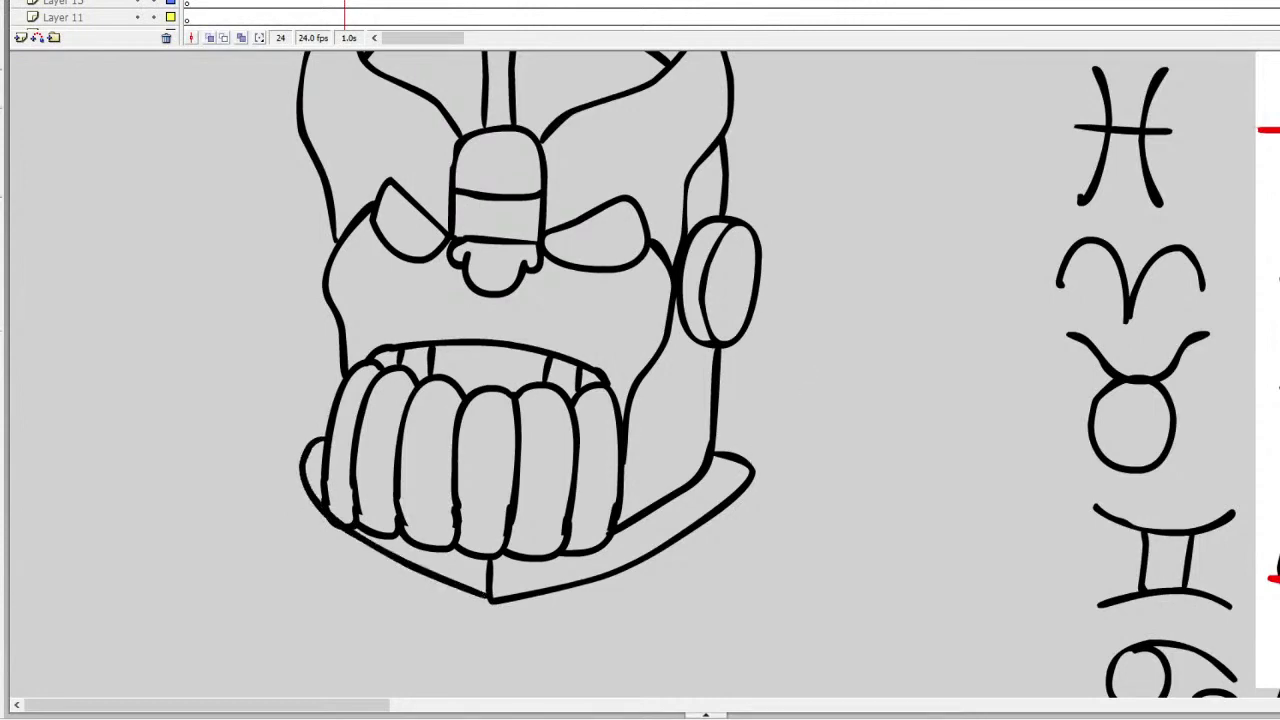
Step: Draw a broad crescent-shaped shoulder piece with pointed ends around the neck collar, redoing the right point and joining the lower edges
scroll(640, 370, down, 3)
mouse_move(752, 316)
mouse_down()
mouse_move(948, 290)
mouse_move(848, 378)
mouse_move(684, 468)
mouse_up()
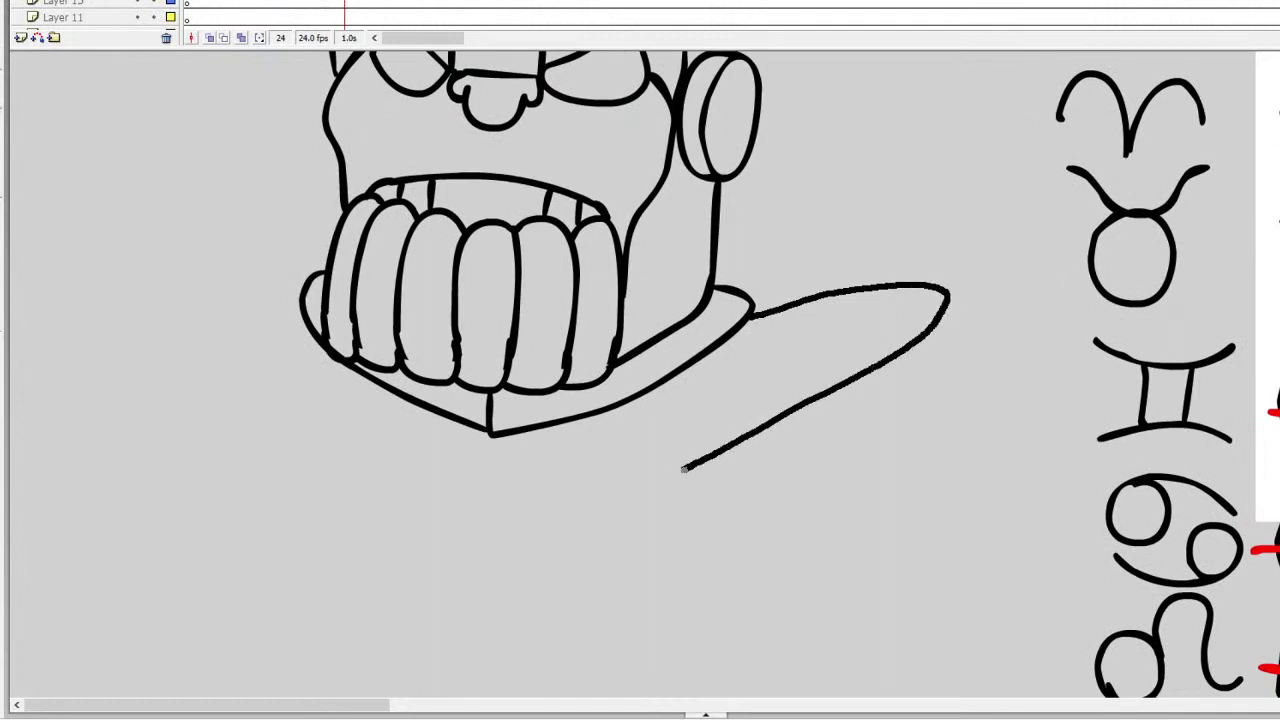
key(ctrl+z)
mouse_move(751, 314)
mouse_down()
mouse_move(986, 325)
mouse_move(850, 450)
mouse_move(580, 538)
mouse_up()
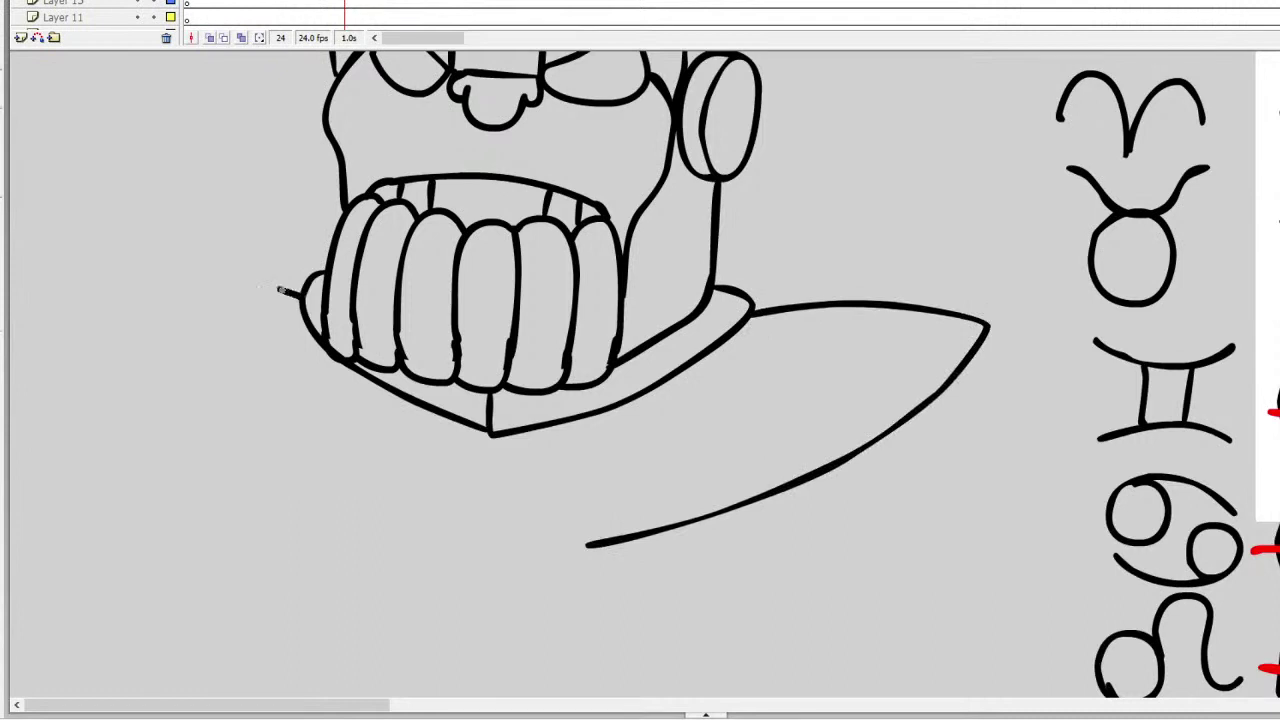
mouse_move(282, 290)
mouse_down()
mouse_move(167, 268)
mouse_move(148, 282)
mouse_move(205, 386)
mouse_move(352, 493)
mouse_up()
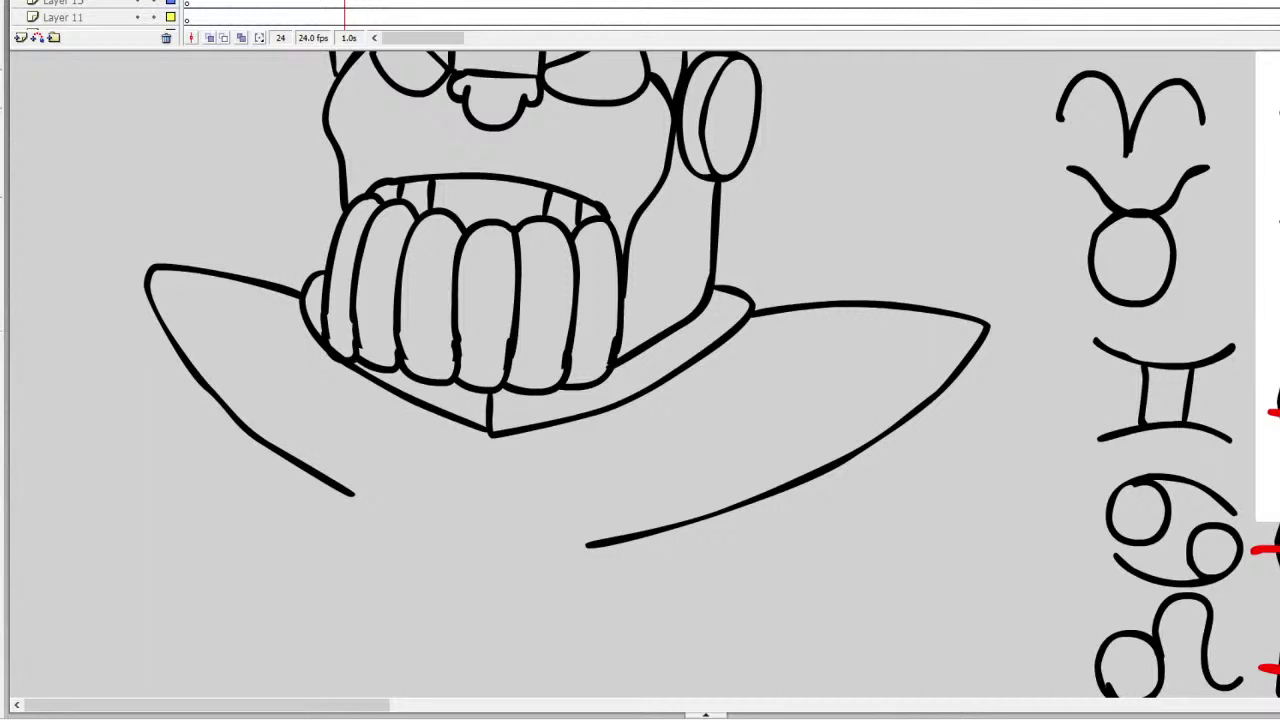
mouse_move(352, 493)
mouse_down()
mouse_move(464, 539)
mouse_move(586, 545)
mouse_up()
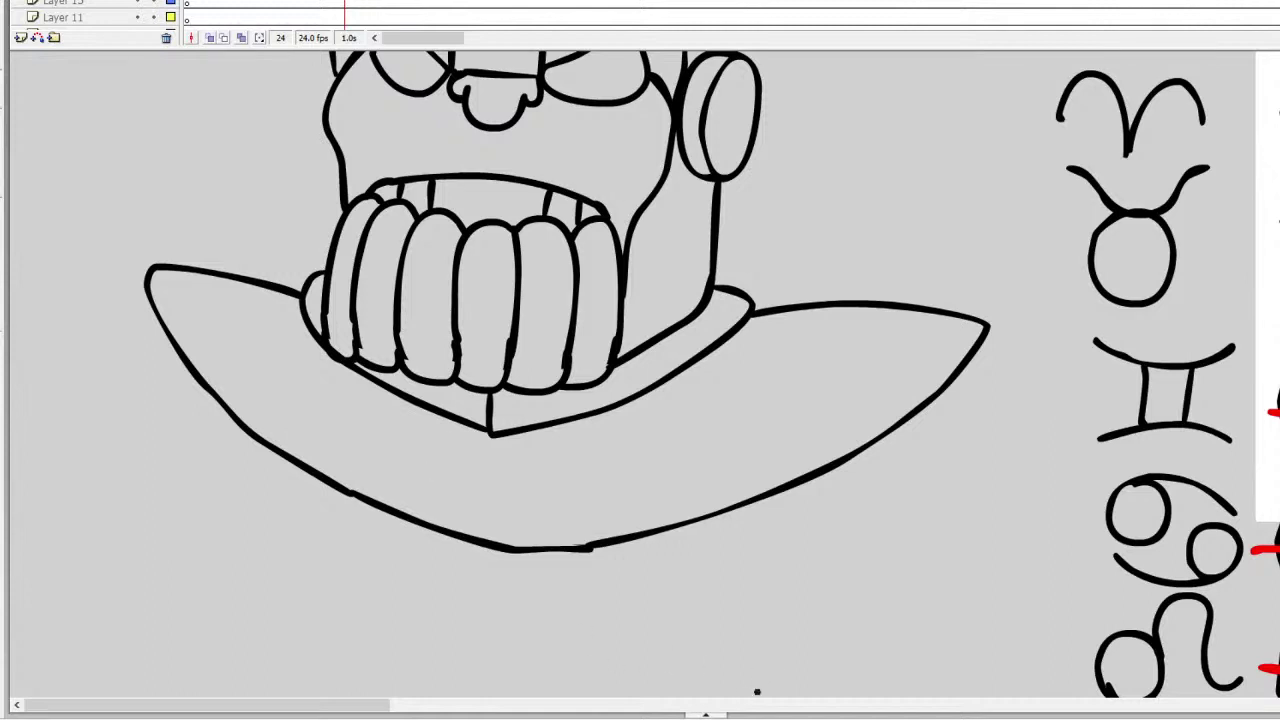
drag(70, 353, 10, 347)
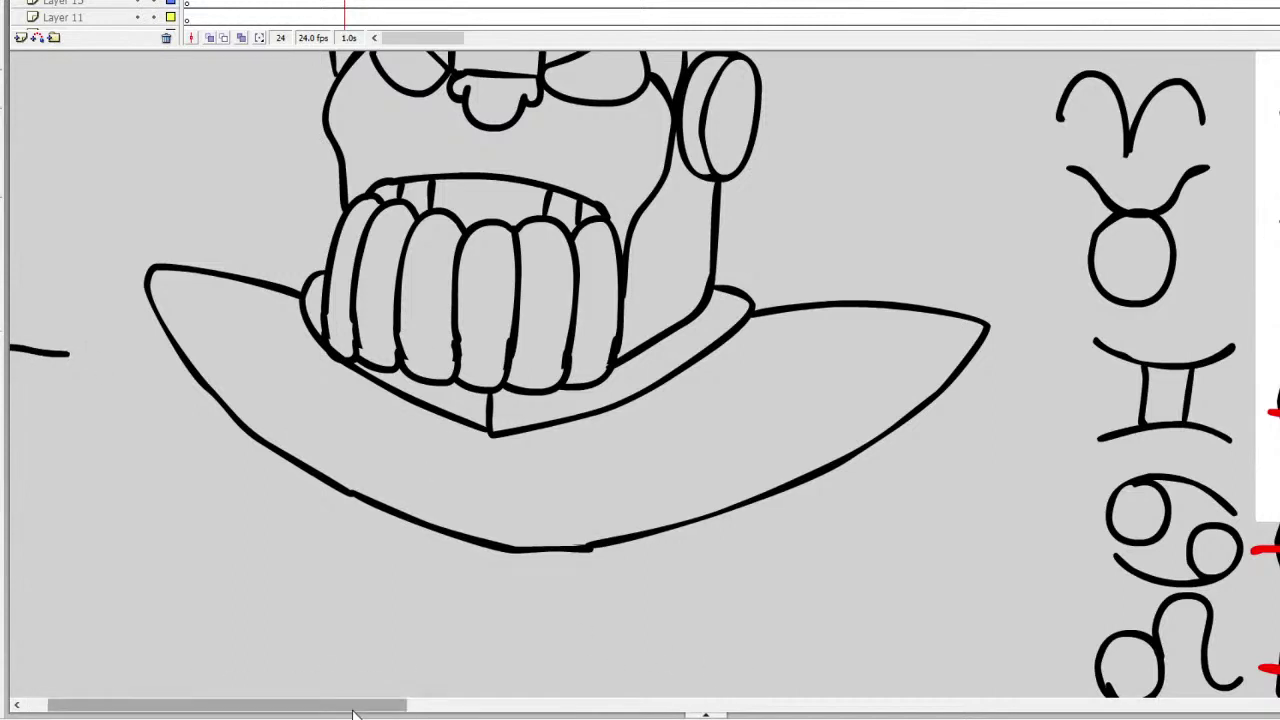
drag(352, 706, 237, 700)
key(ctrl+z)
drag(62, 336, 8, 337)
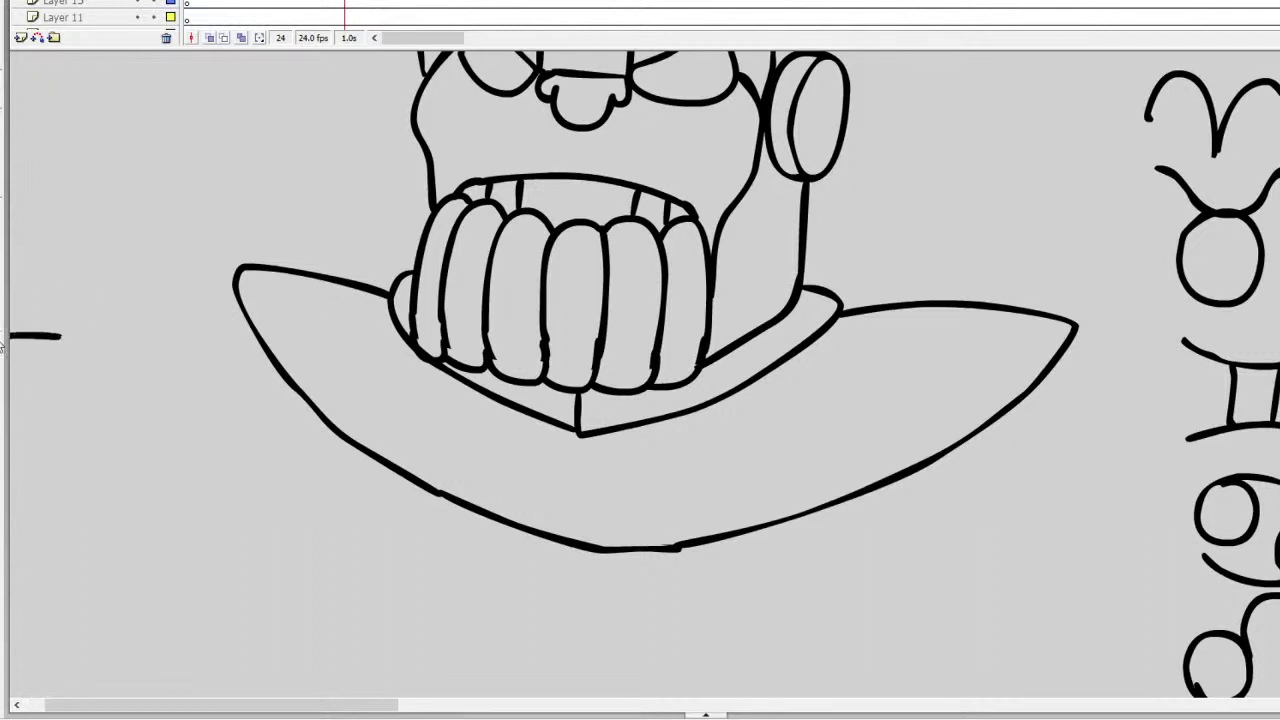
drag(242, 704, 222, 703)
key(ctrl+z)
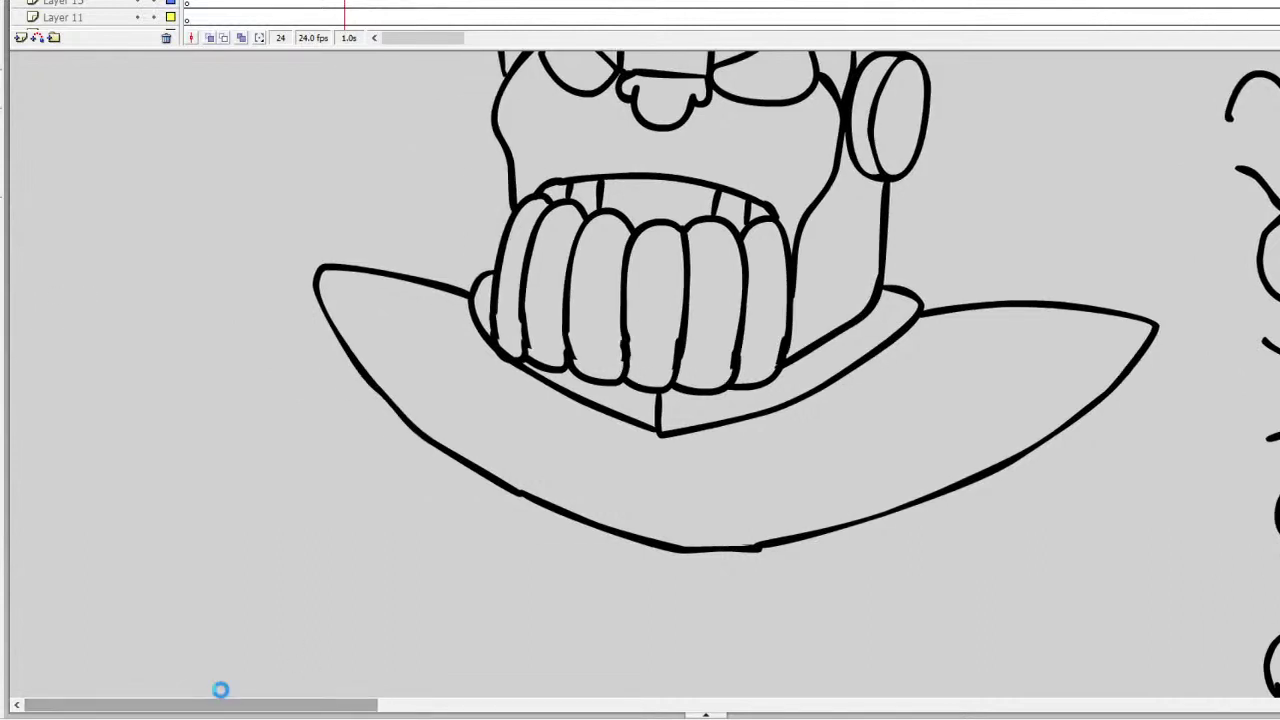
click(281, 3)
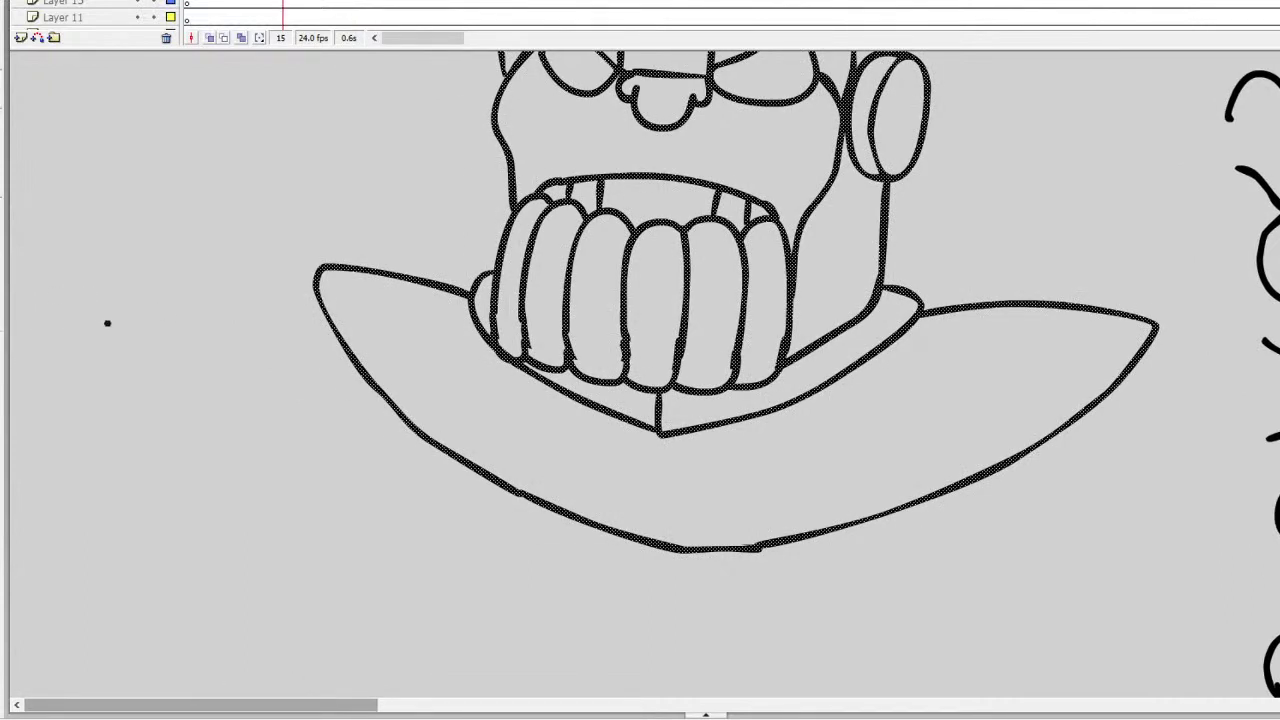
mouse_move(107, 322)
mouse_down()
mouse_move(183, 322)
mouse_move(207, 351)
mouse_move(189, 412)
mouse_move(143, 424)
mouse_move(38, 410)
mouse_up()
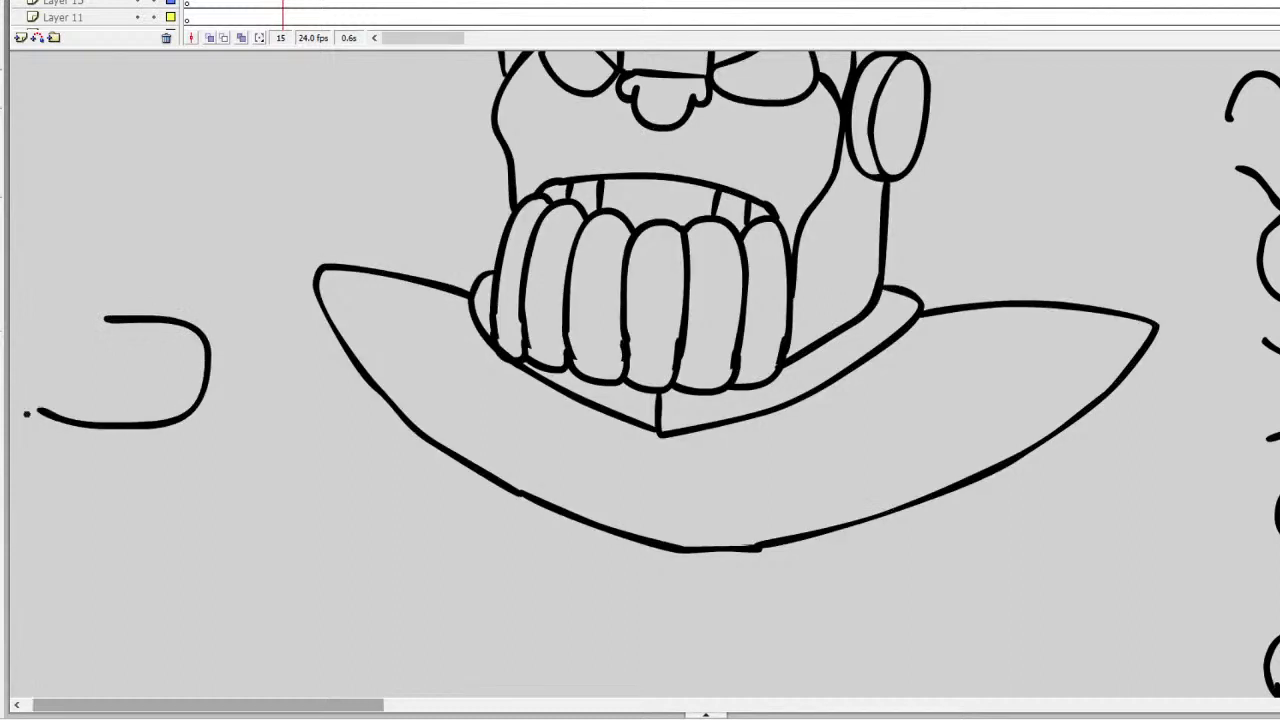
drag(332, 705, 323, 706)
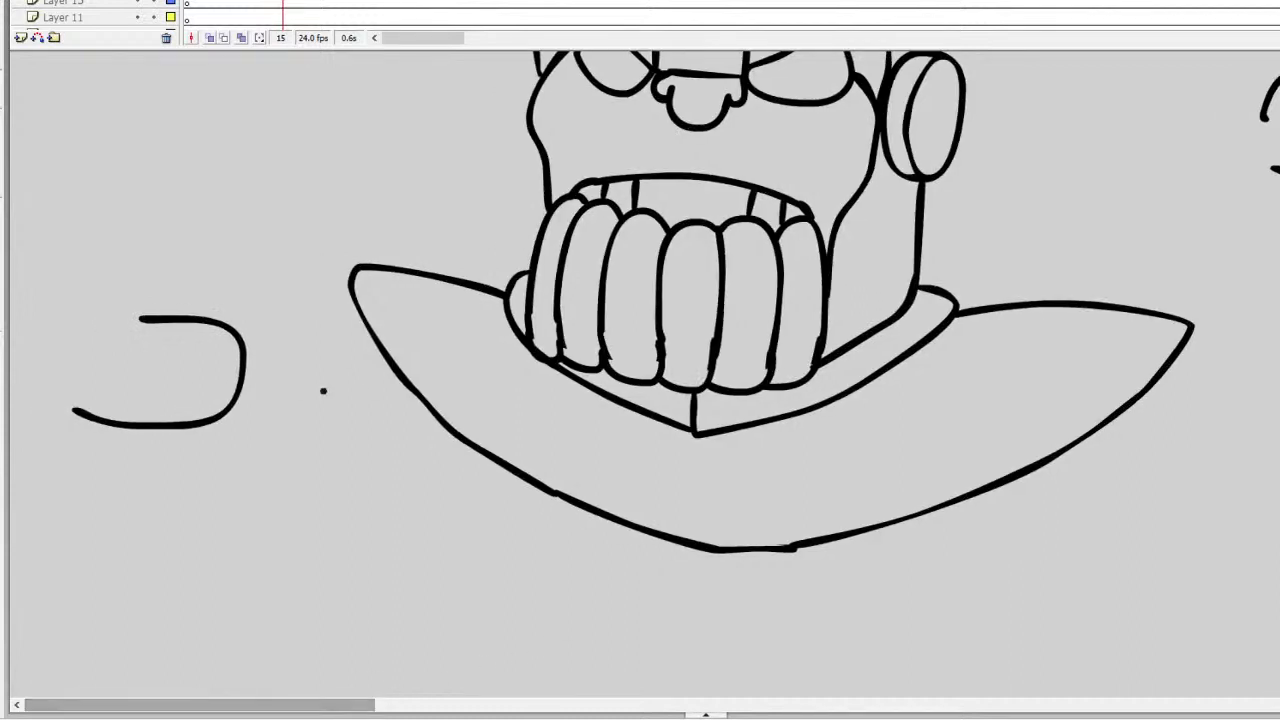
key(ctrl+z)
key(ctrl+z)
key(ctrl+z)
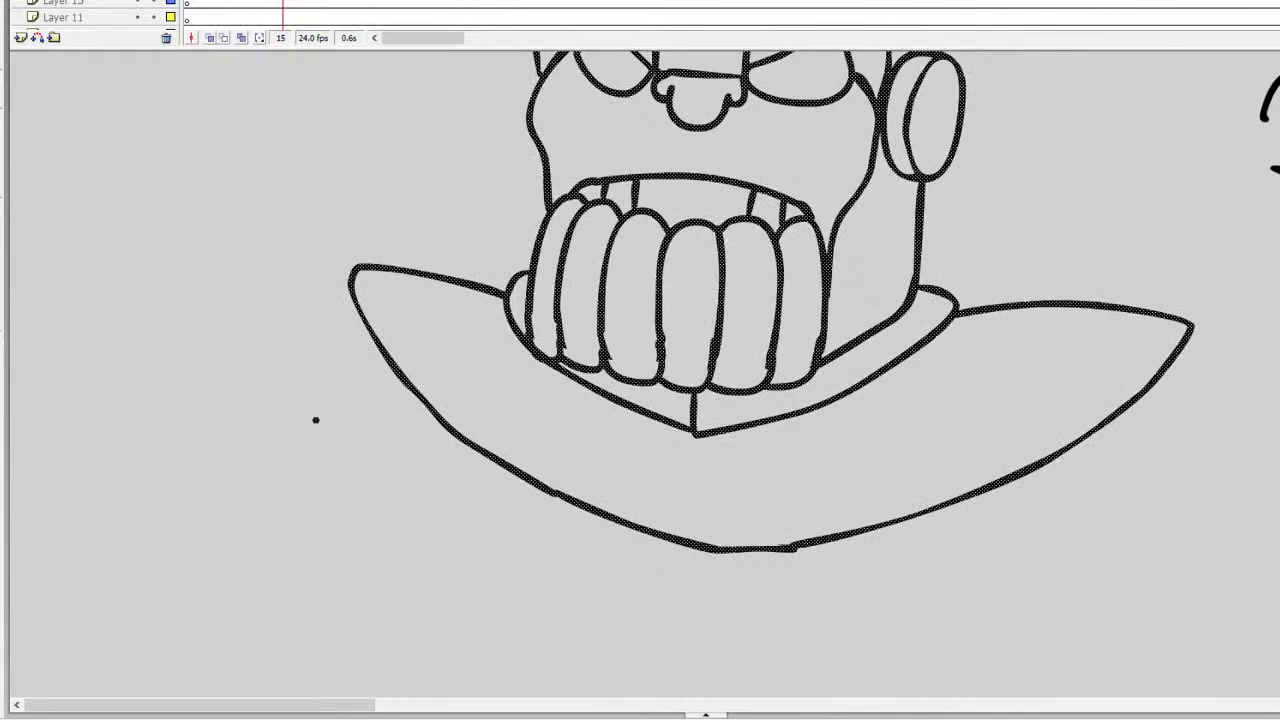
Step: Draw a fist's thumb bump, upper edge and three scalloped finger bumps below the shoulder piece's left end, redoing the first stroke
scroll(640, 380, down, 10)
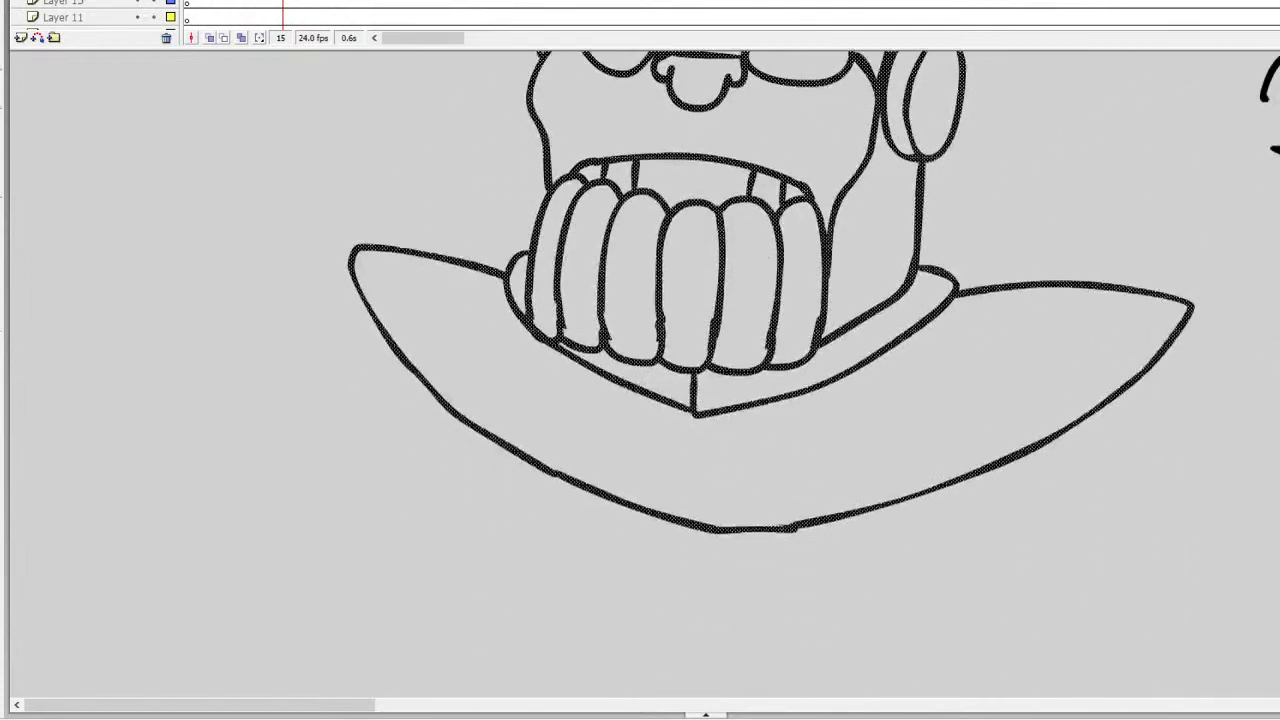
mouse_move(292, 311)
mouse_down()
mouse_move(333, 264)
mouse_move(367, 272)
mouse_move(373, 304)
mouse_up()
key(ctrl+z)
mouse_move(291, 311)
mouse_down()
mouse_move(353, 257)
mouse_move(399, 276)
mouse_move(407, 315)
mouse_move(482, 310)
mouse_move(529, 333)
mouse_move(539, 443)
mouse_move(513, 469)
mouse_move(529, 507)
mouse_move(491, 546)
mouse_up()
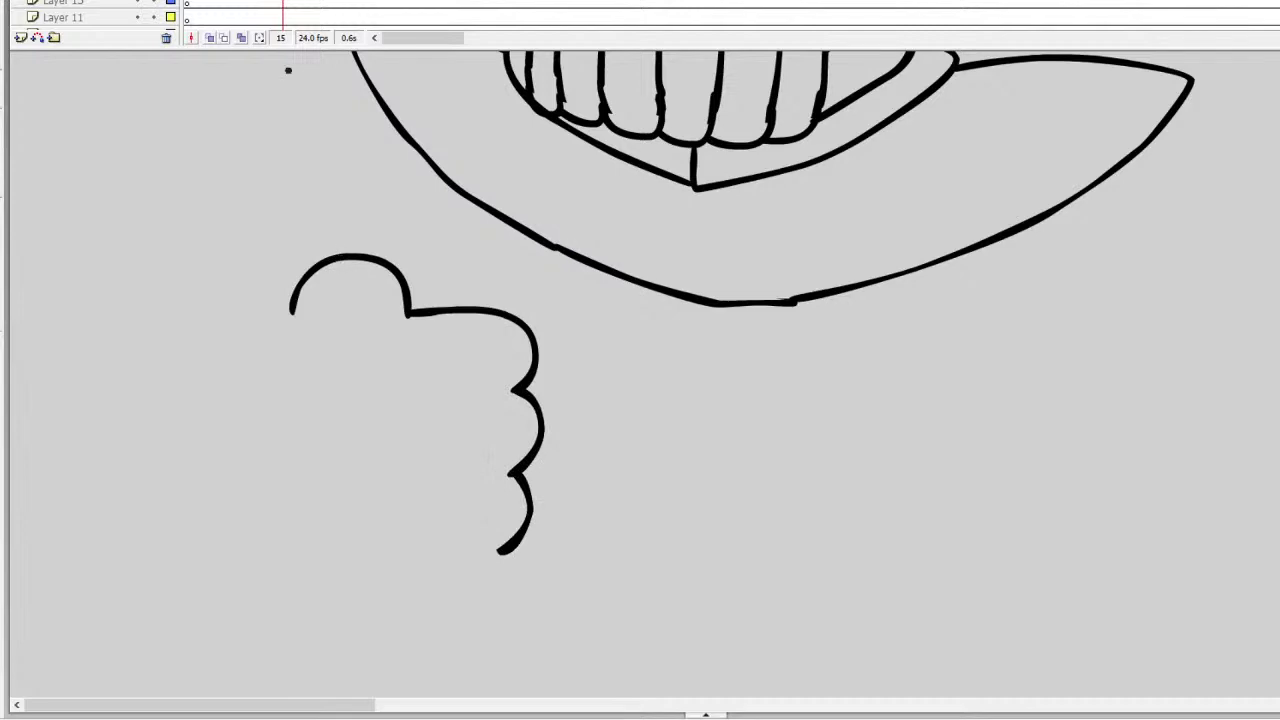
scroll(288, 70, up, 5)
scroll(957, 606, down, 5)
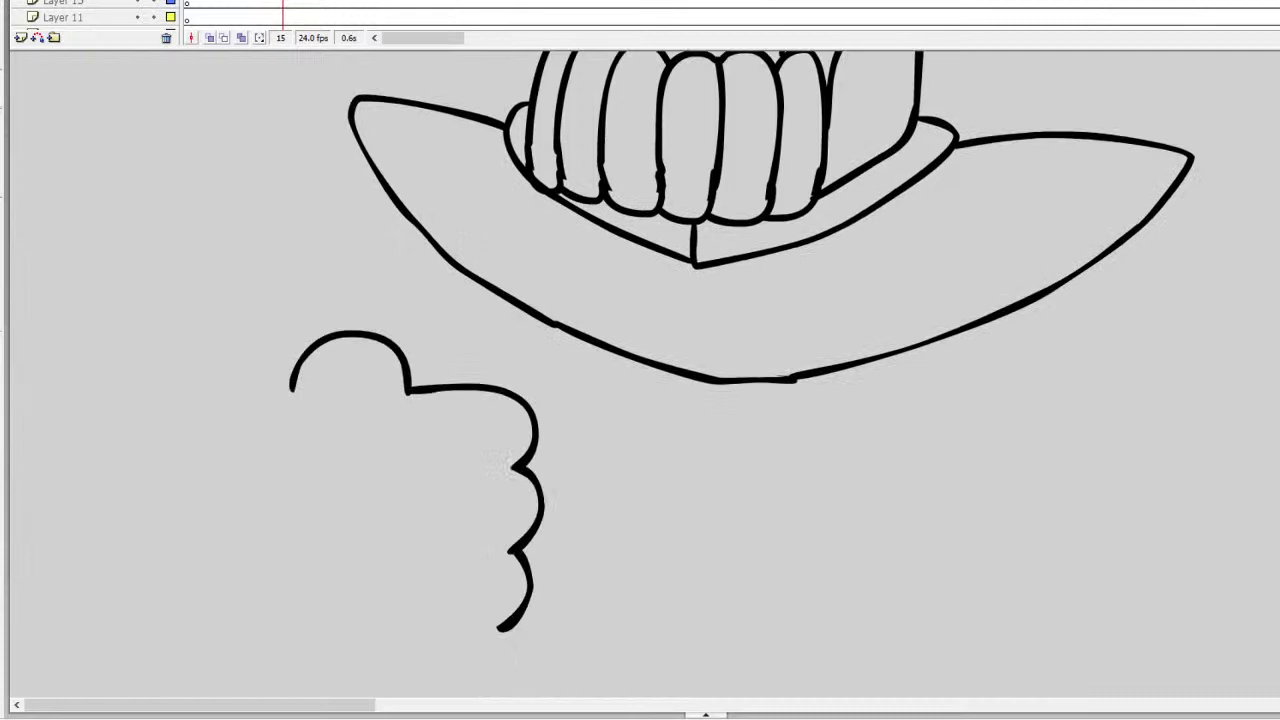
Step: Draw six small circles in two columns of three on the fist, and close its outline with a rounded forearm behind it
mouse_move(439, 412)
mouse_down()
mouse_move(436, 460)
mouse_move(460, 441)
mouse_move(440, 410)
mouse_up()
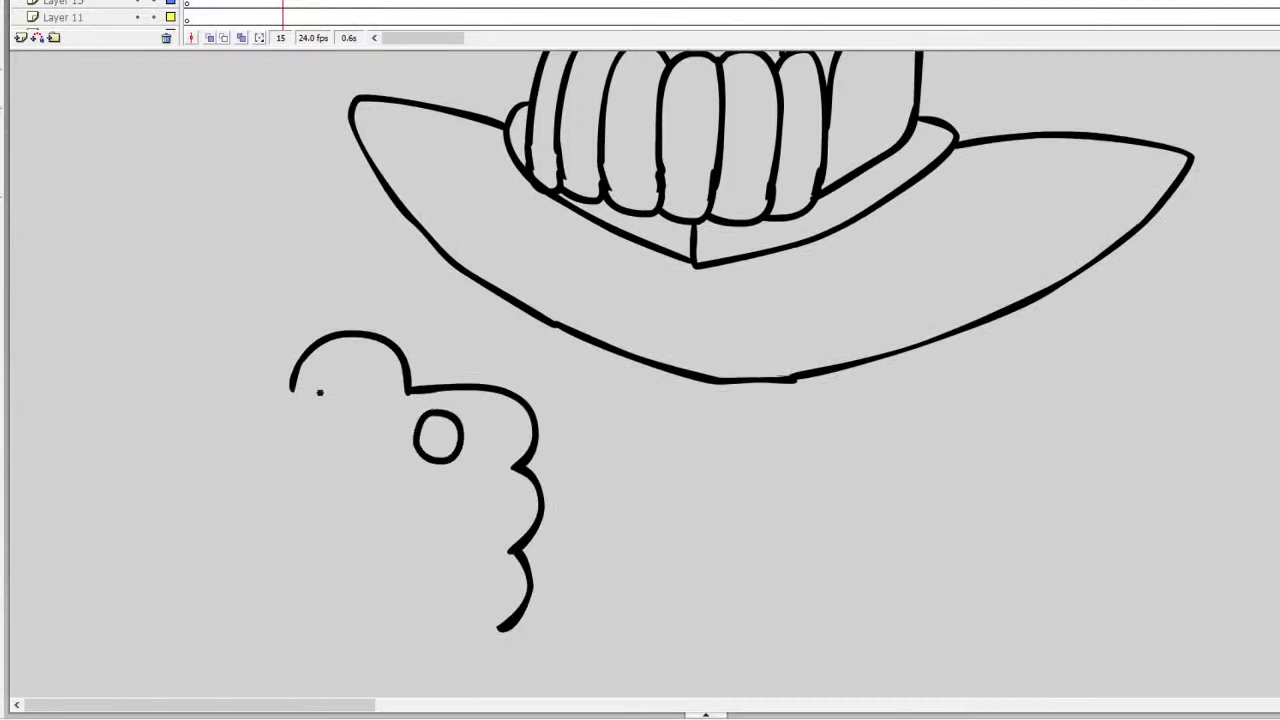
mouse_move(342, 395)
mouse_down()
mouse_move(315, 423)
mouse_move(331, 445)
mouse_move(361, 440)
mouse_move(363, 413)
mouse_move(335, 389)
mouse_up()
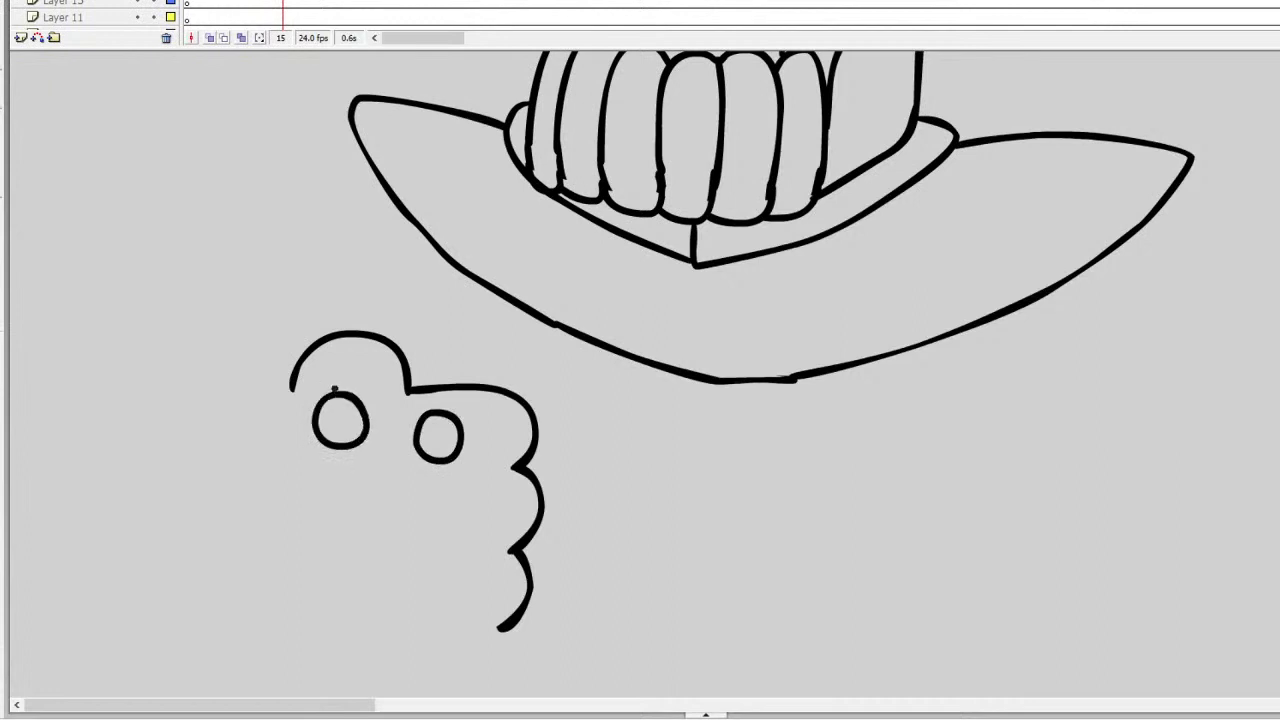
mouse_move(437, 492)
mouse_down()
mouse_move(416, 534)
mouse_move(451, 542)
mouse_move(460, 510)
mouse_move(437, 490)
mouse_up()
mouse_move(442, 567)
mouse_down()
mouse_move(459, 508)
mouse_move(413, 613)
mouse_move(447, 620)
mouse_move(459, 582)
mouse_move(432, 560)
mouse_up()
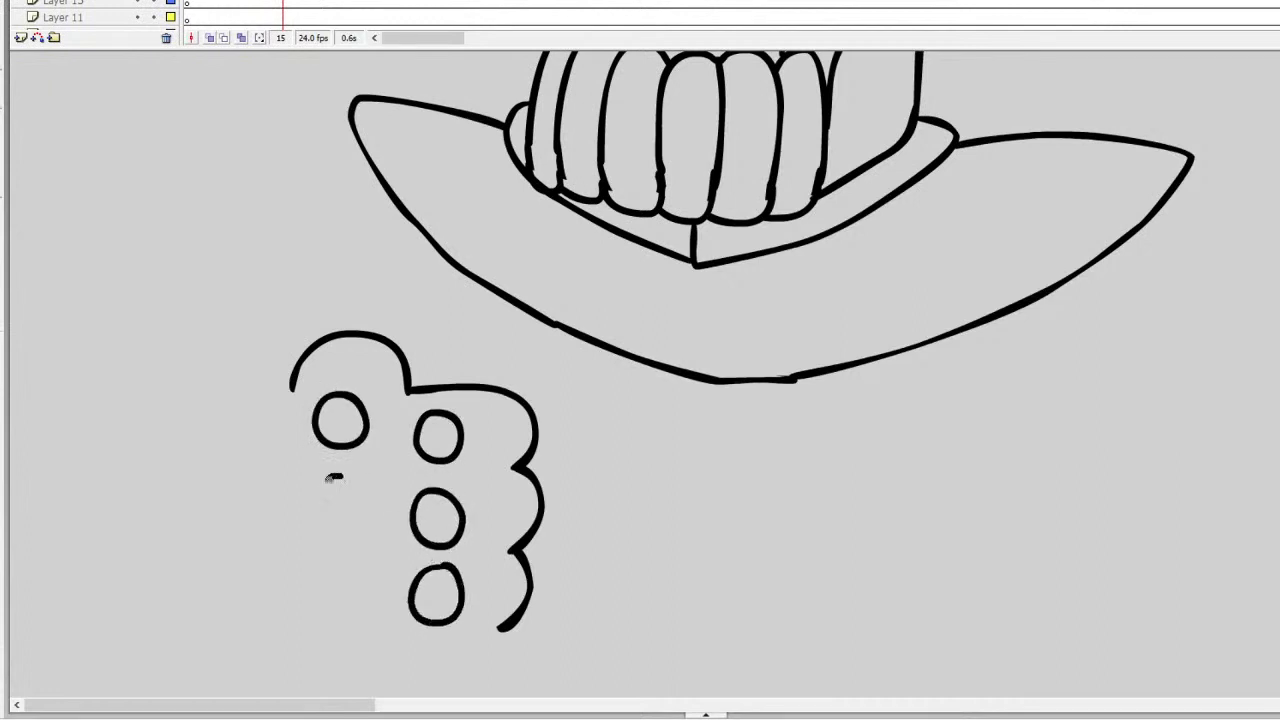
mouse_move(334, 477)
mouse_down()
mouse_move(362, 525)
mouse_move(365, 496)
mouse_move(335, 469)
mouse_up()
mouse_move(337, 560)
mouse_down()
mouse_move(310, 594)
mouse_move(346, 619)
mouse_move(357, 579)
mouse_move(326, 559)
mouse_move(315, 582)
mouse_move(333, 619)
mouse_move(364, 591)
mouse_move(329, 558)
mouse_up()
key(ctrl+z)
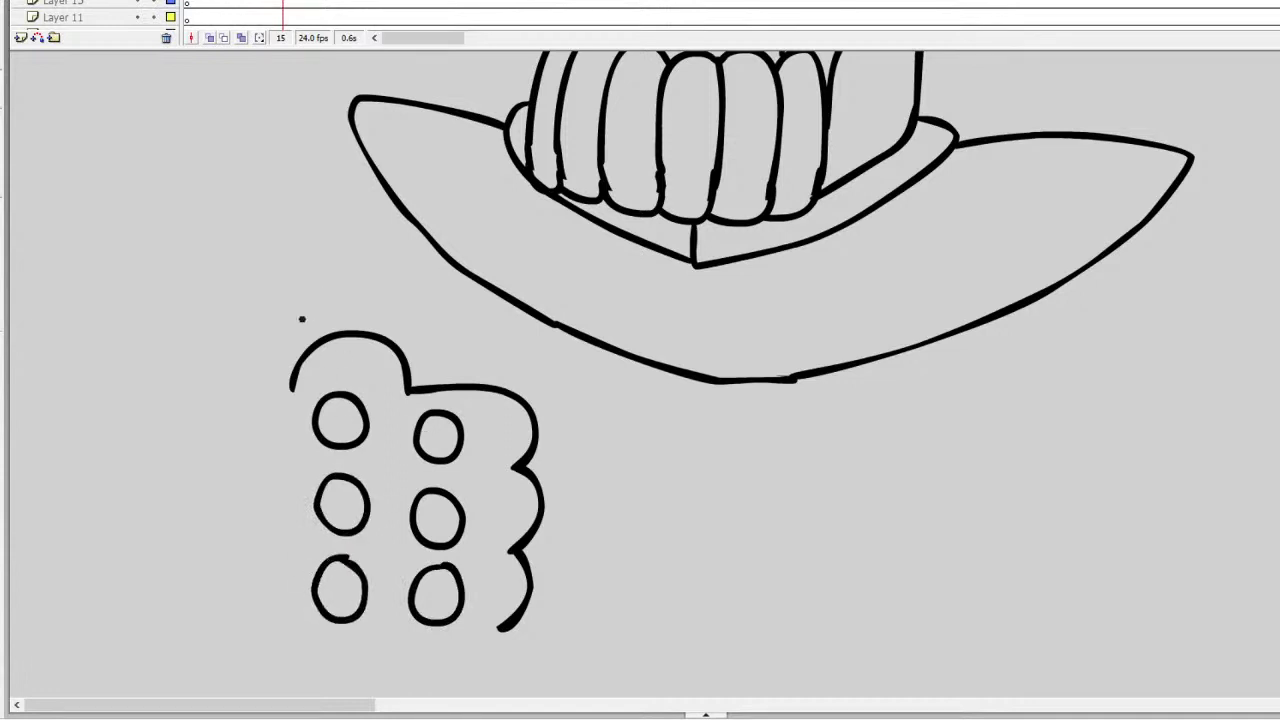
mouse_move(293, 388)
mouse_down()
mouse_move(288, 612)
mouse_move(349, 655)
mouse_move(490, 624)
mouse_up()
mouse_move(315, 341)
mouse_down()
mouse_move(241, 313)
mouse_move(155, 367)
mouse_move(124, 510)
mouse_move(175, 593)
mouse_move(300, 638)
mouse_up()
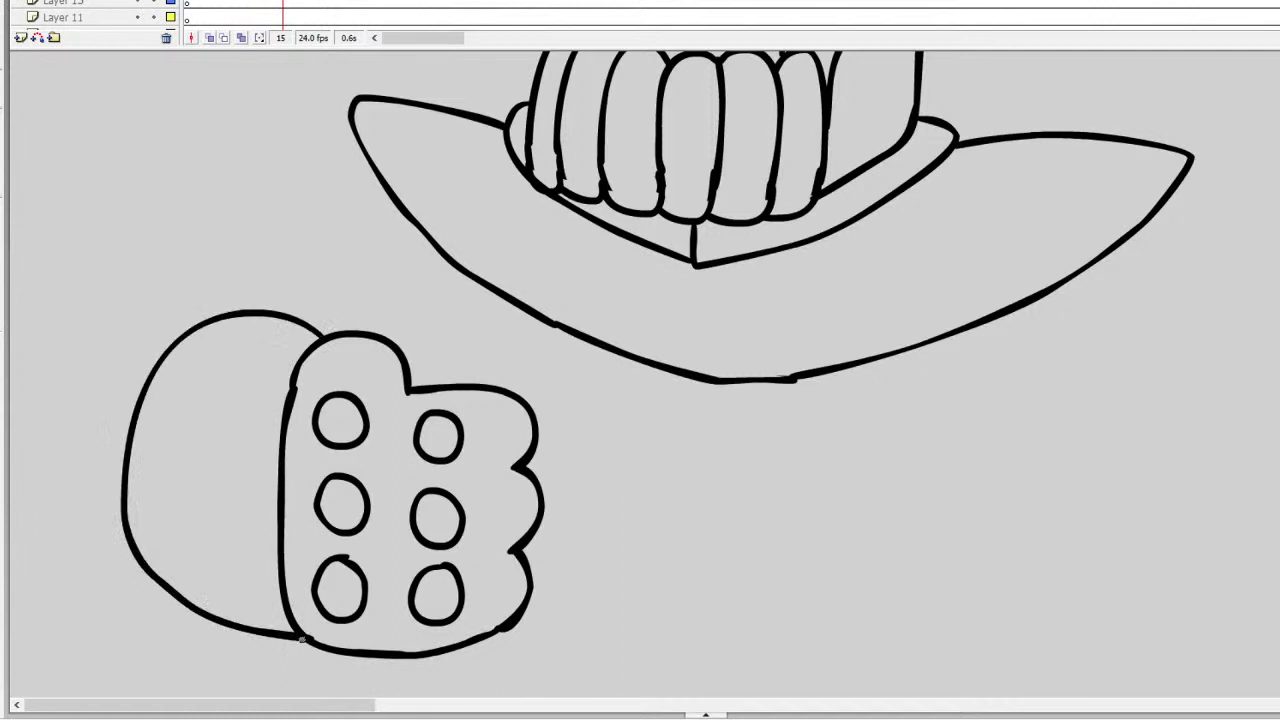
Step: Draw a larger ring around each of the six circles on the fist
mouse_move(332, 381)
mouse_down()
mouse_move(300, 440)
mouse_move(360, 463)
mouse_move(385, 405)
mouse_move(331, 374)
mouse_up()
mouse_move(414, 394)
mouse_down()
mouse_move(401, 452)
mouse_move(434, 470)
mouse_move(406, 424)
mouse_move(411, 462)
mouse_move(449, 474)
mouse_move(471, 452)
mouse_move(469, 410)
mouse_move(414, 391)
mouse_up()
key(ctrl+z)
mouse_move(430, 472)
mouse_down()
mouse_move(404, 500)
mouse_move(400, 534)
mouse_move(447, 561)
mouse_move(472, 538)
mouse_move(474, 504)
mouse_move(450, 470)
mouse_up()
key(ctrl+z)
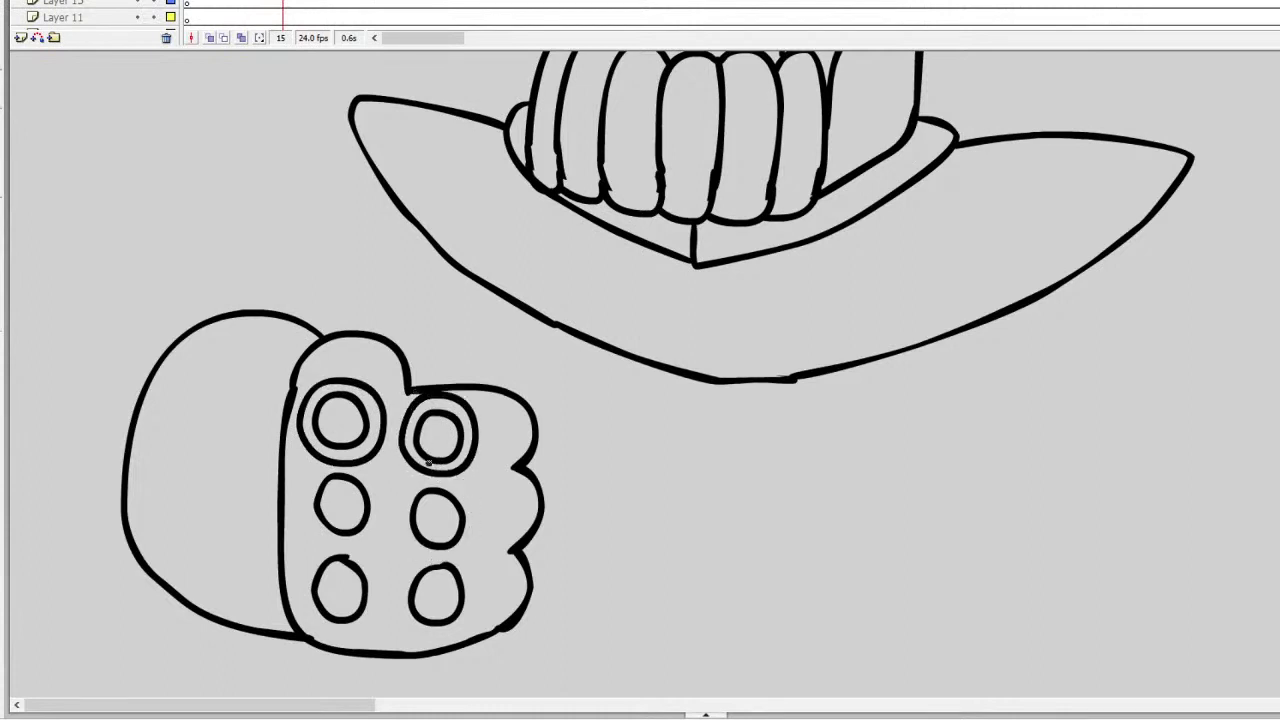
mouse_move(428, 556)
mouse_down()
mouse_move(398, 612)
mouse_move(447, 642)
mouse_move(472, 622)
mouse_move(473, 572)
mouse_move(441, 565)
mouse_up()
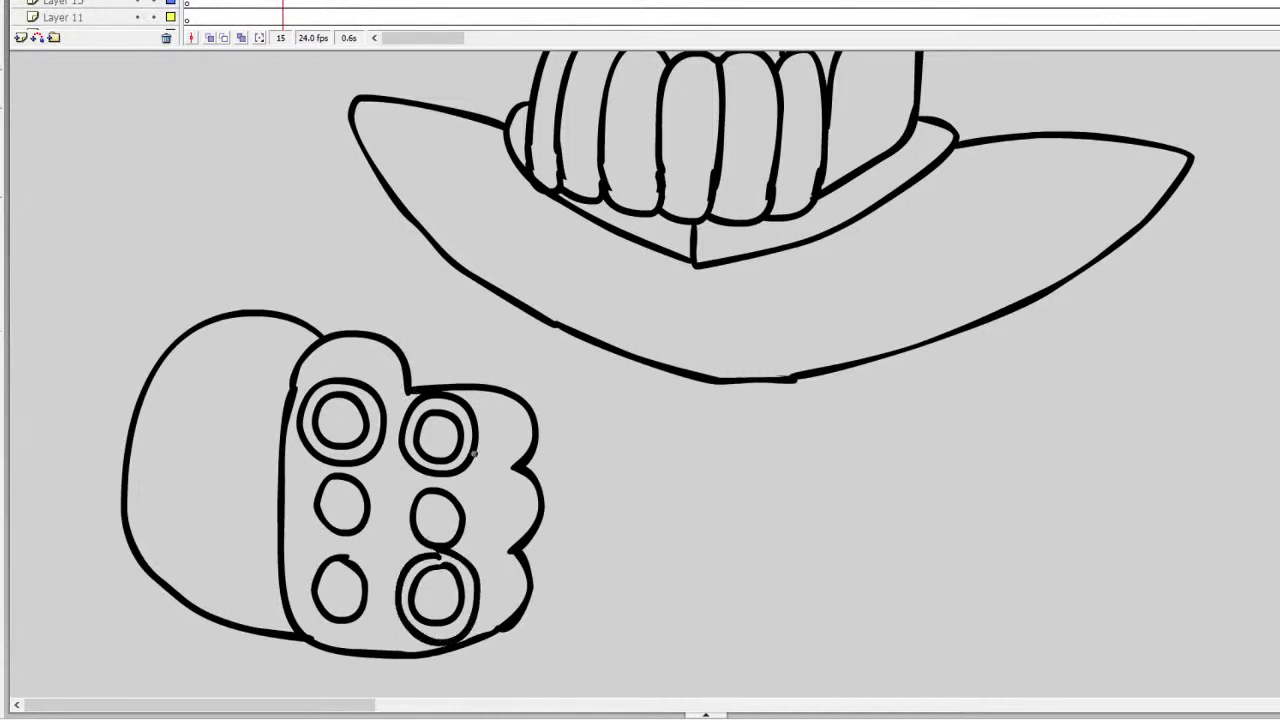
mouse_move(433, 473)
mouse_down()
mouse_move(400, 523)
mouse_move(424, 560)
mouse_up()
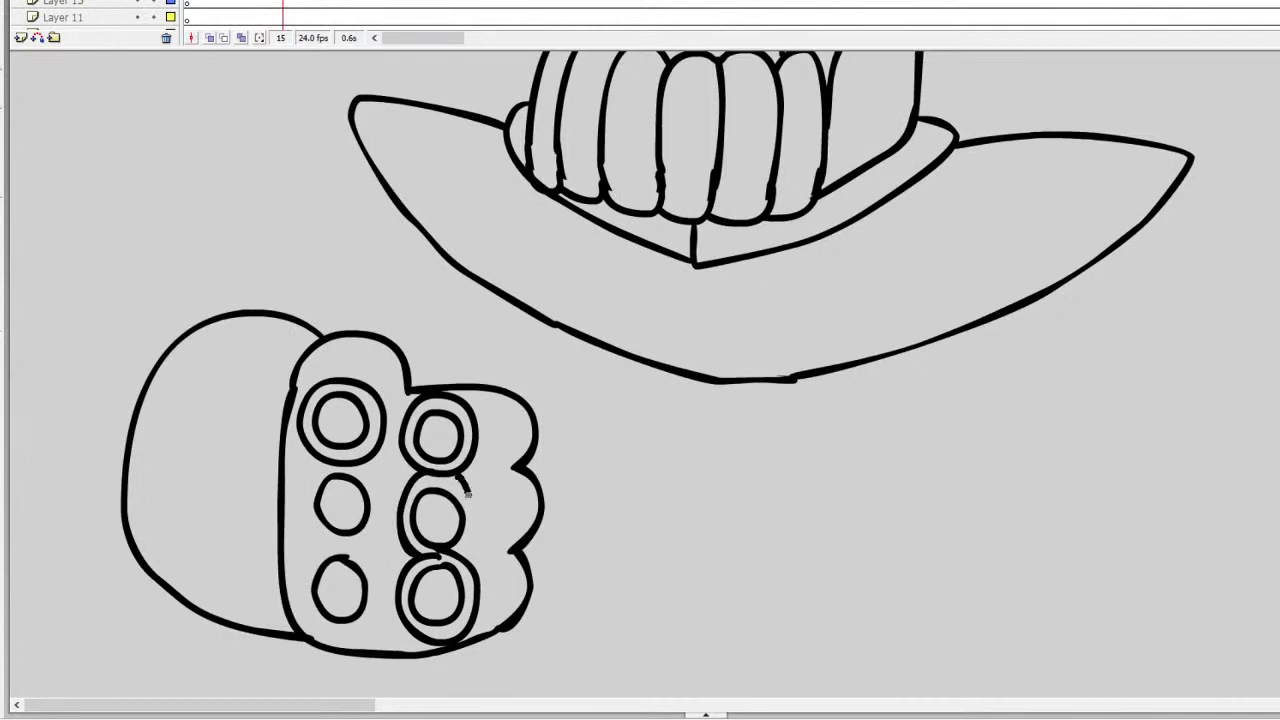
drag(467, 493, 454, 538)
mouse_move(344, 463)
mouse_down()
mouse_move(310, 490)
mouse_move(308, 521)
mouse_move(339, 550)
mouse_move(371, 539)
mouse_move(379, 497)
mouse_move(334, 456)
mouse_up()
mouse_move(322, 546)
mouse_down()
mouse_move(300, 594)
mouse_move(322, 627)
mouse_move(355, 635)
mouse_move(375, 616)
mouse_move(376, 577)
mouse_move(349, 548)
mouse_up()
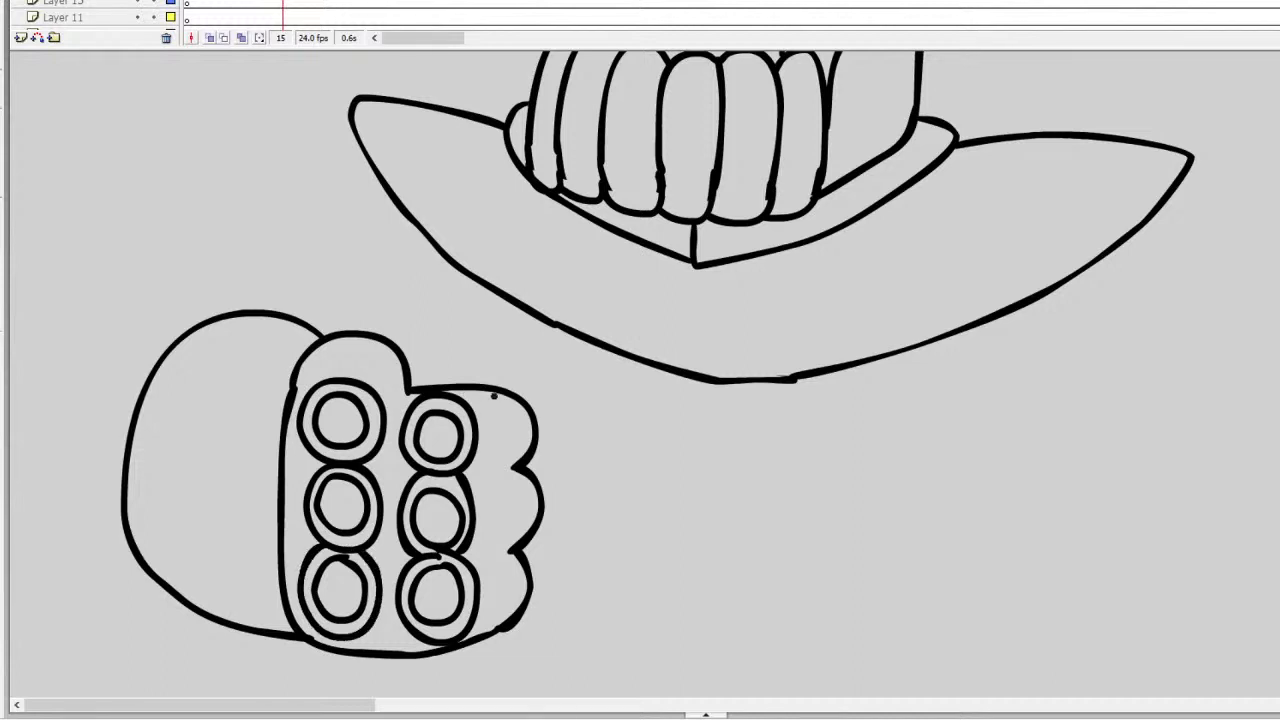
Step: Draw a vertical line separating the three finger bumps from the fist, and a line along the base of the thumb bump
drag(494, 396, 506, 628)
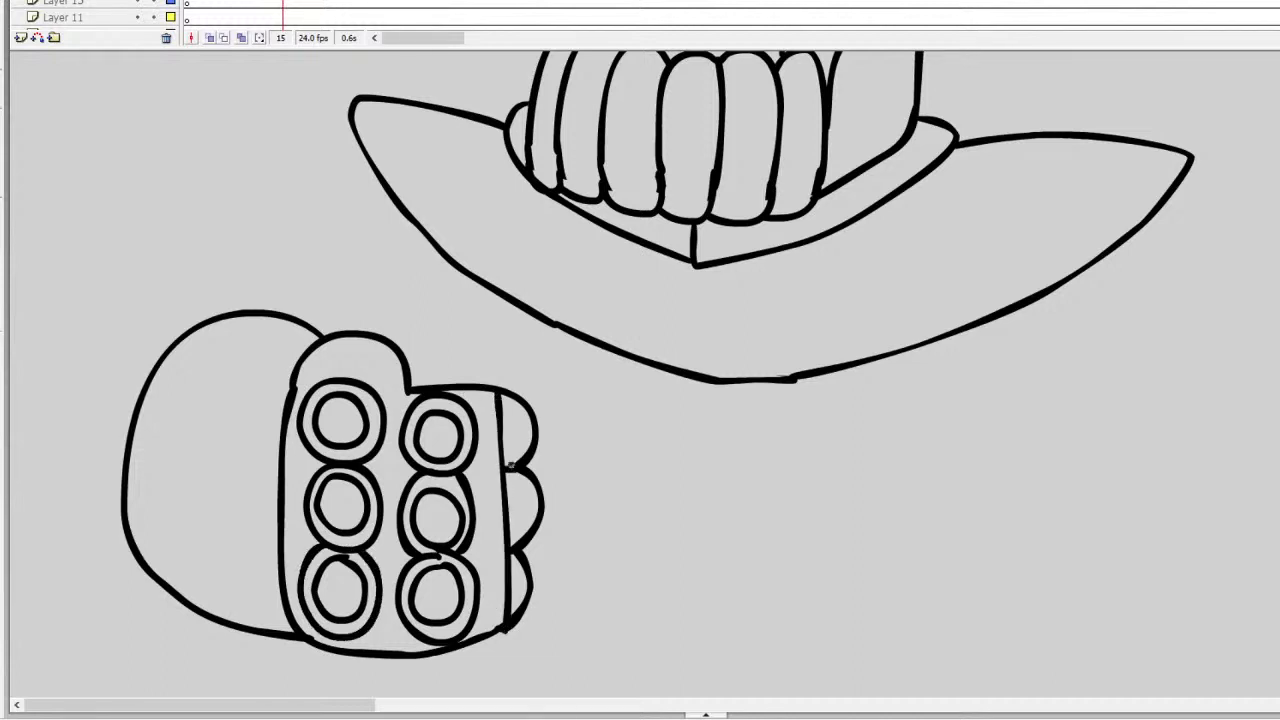
drag(406, 388, 290, 368)
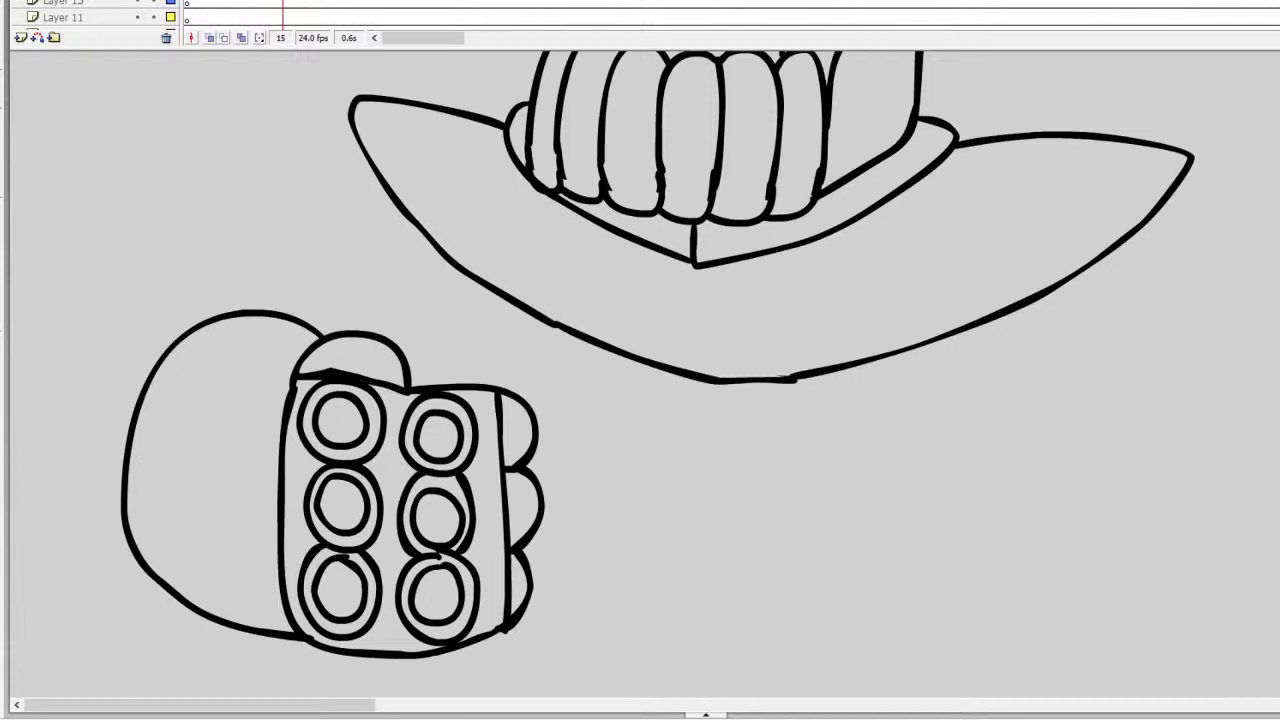
key(ctrl+z)
mouse_move(372, 330)
mouse_down()
mouse_move(177, 282)
mouse_move(272, 268)
mouse_move(657, 297)
mouse_move(618, 318)
mouse_move(352, 335)
mouse_up()
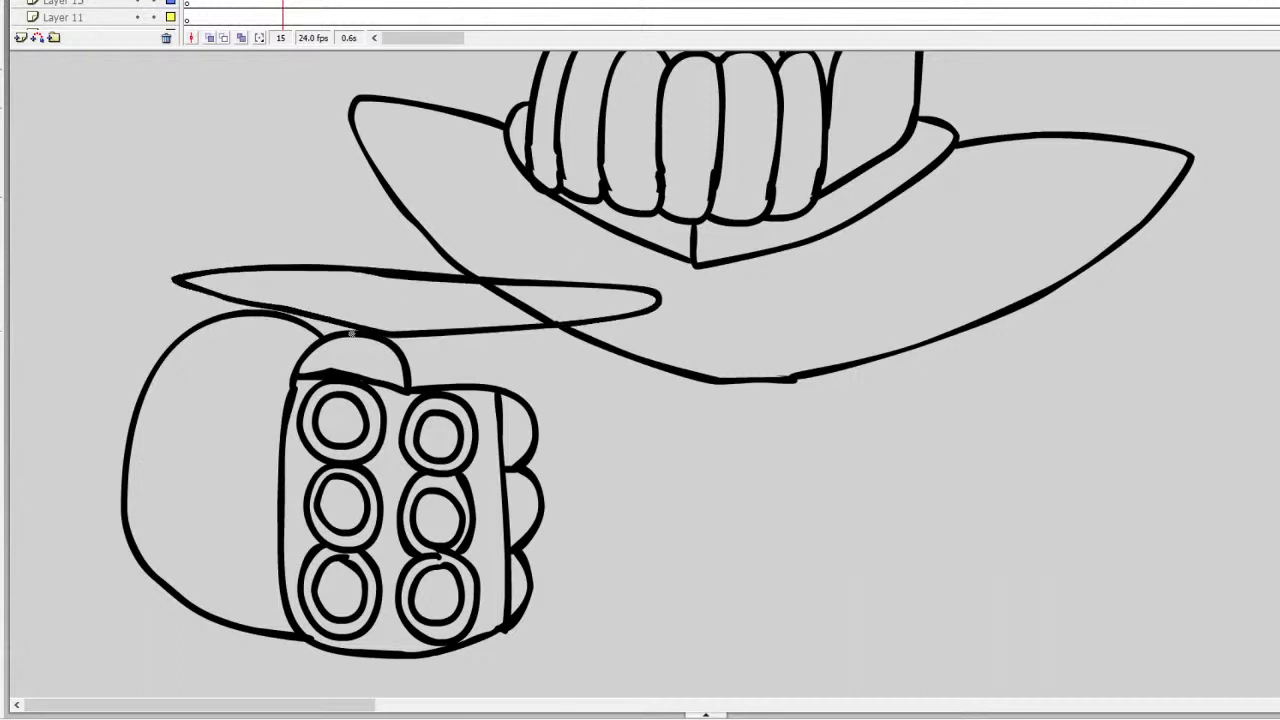
drag(467, 336, 461, 381)
mouse_move(378, 271)
mouse_down()
mouse_move(397, 137)
mouse_move(433, 140)
mouse_move(443, 123)
mouse_move(396, 126)
mouse_up()
drag(440, 134, 443, 272)
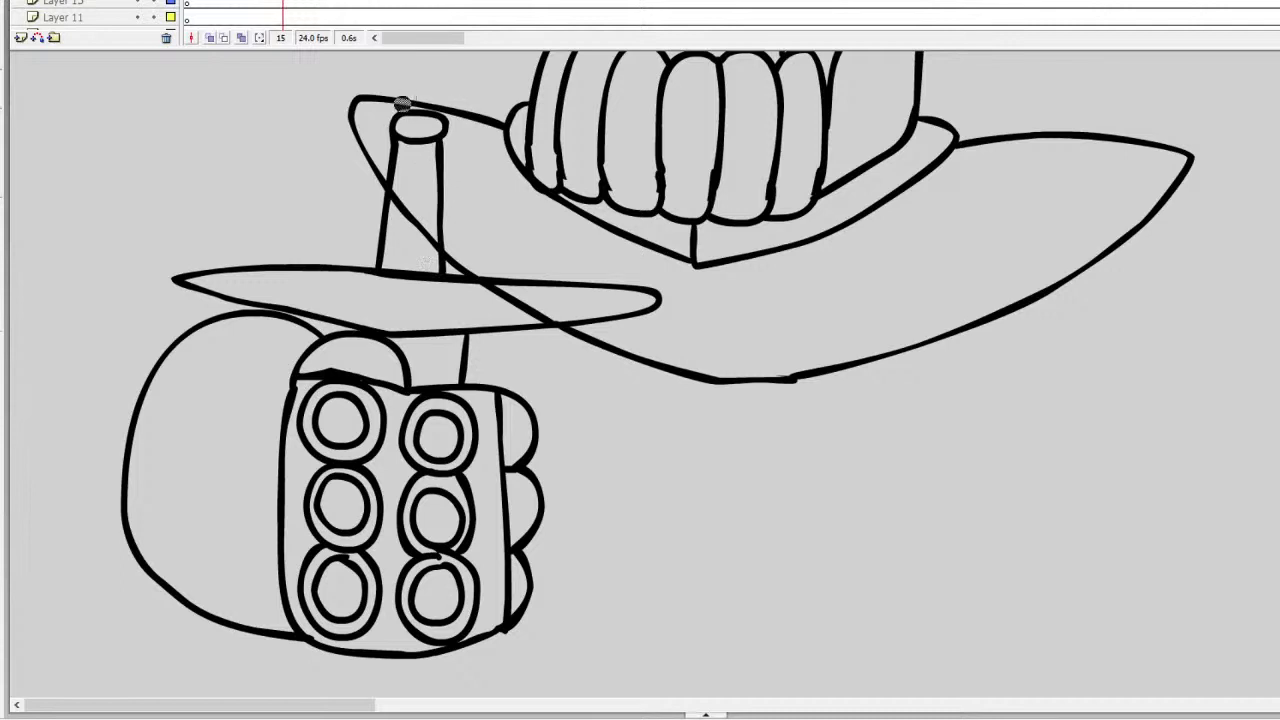
key(ctrl+z)
key(ctrl+z)
key(ctrl+z)
key(ctrl+z)
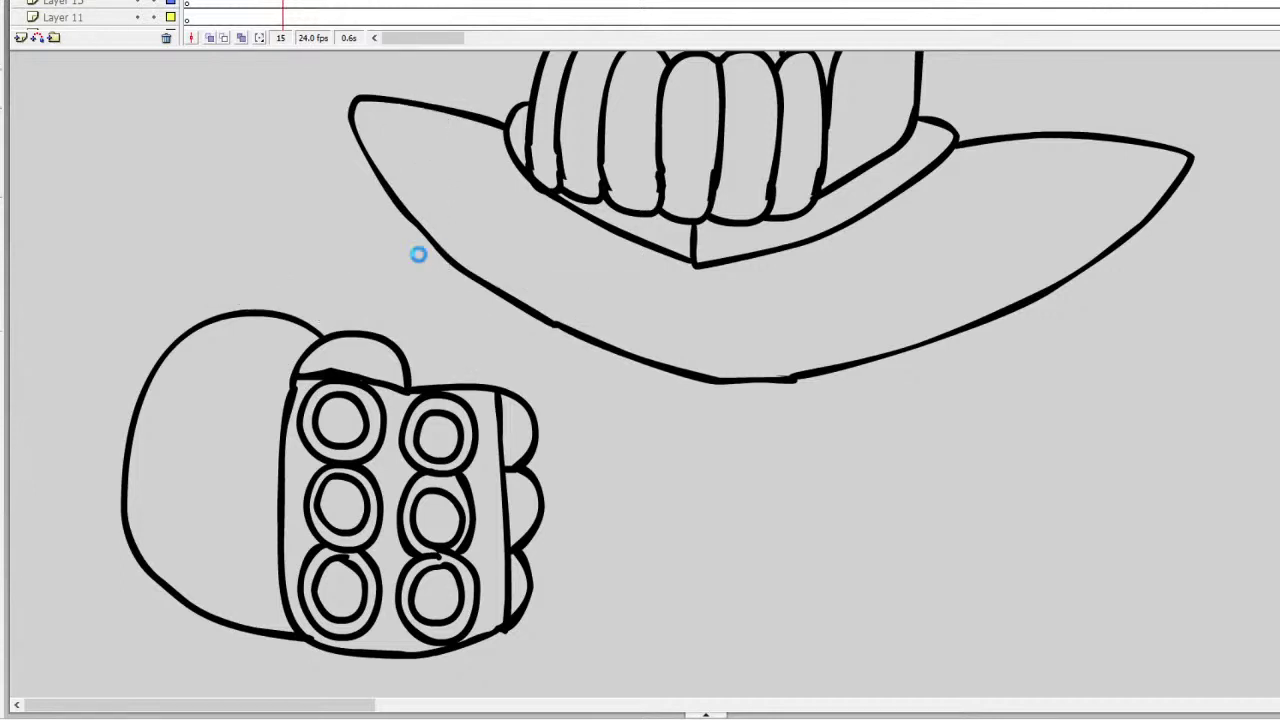
Step: Draw a short sword handle with a round pommel rising from the fist, and erase the shoulder line inside the pommel
drag(387, 298, 389, 293)
mouse_move(388, 341)
mouse_down()
mouse_move(392, 272)
mouse_move(441, 274)
mouse_move(451, 389)
mouse_up()
mouse_move(392, 268)
mouse_down()
mouse_move(411, 202)
mouse_move(447, 218)
mouse_move(428, 268)
mouse_up()
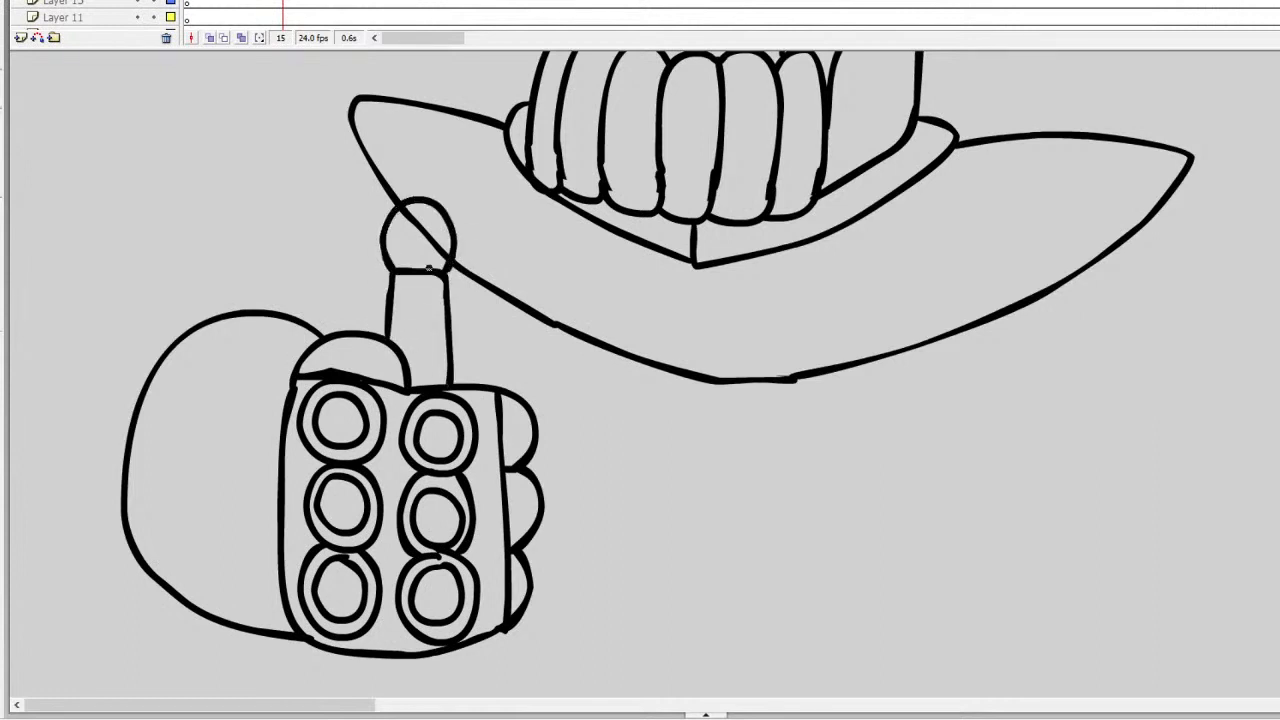
drag(404, 210, 435, 246)
Step: Draw a long, thin crossguard with rounded ends directly beneath the fist, redoing the first stroke
scroll(640, 360, down, 5)
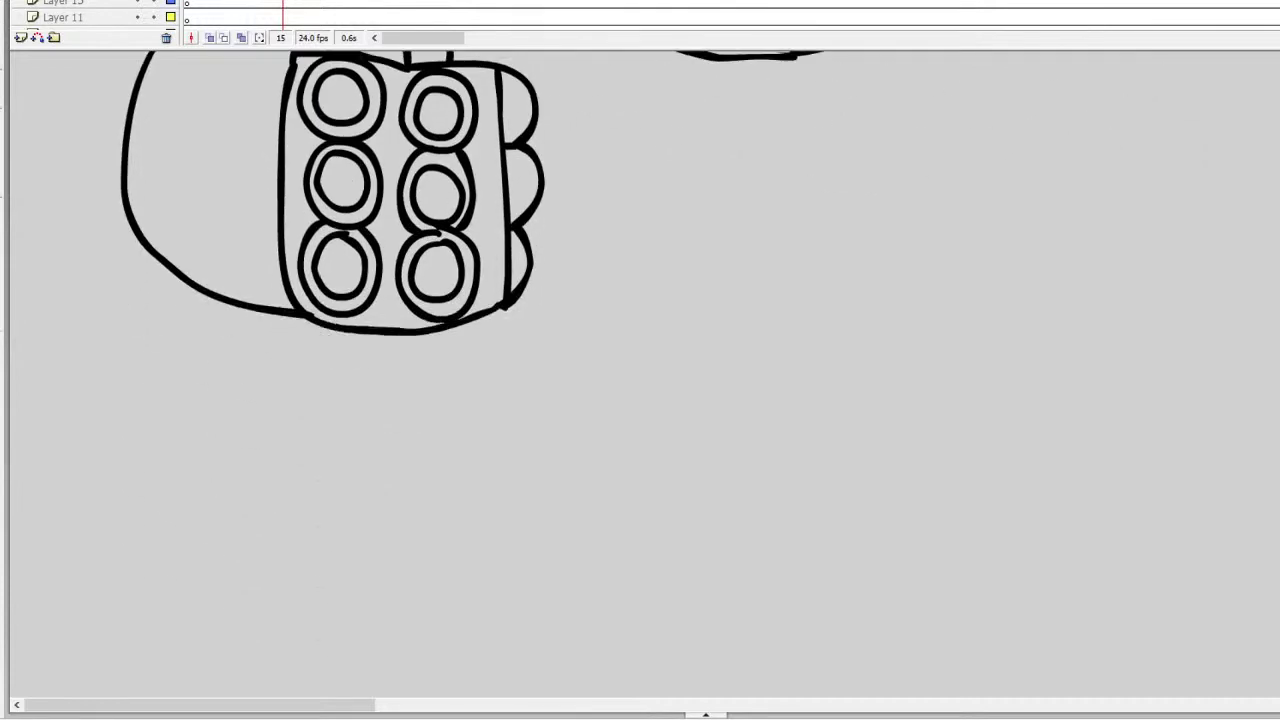
scroll(640, 360, up, 1)
mouse_move(300, 346)
mouse_down()
mouse_move(189, 356)
mouse_move(112, 391)
mouse_move(500, 417)
mouse_move(737, 406)
mouse_up()
key(ctrl+z)
mouse_move(300, 346)
mouse_down()
mouse_move(58, 349)
mouse_move(69, 386)
mouse_move(251, 402)
mouse_move(637, 408)
mouse_move(765, 381)
mouse_move(453, 349)
mouse_up()
scroll(640, 370, up, 5)
scroll(640, 370, down, 7)
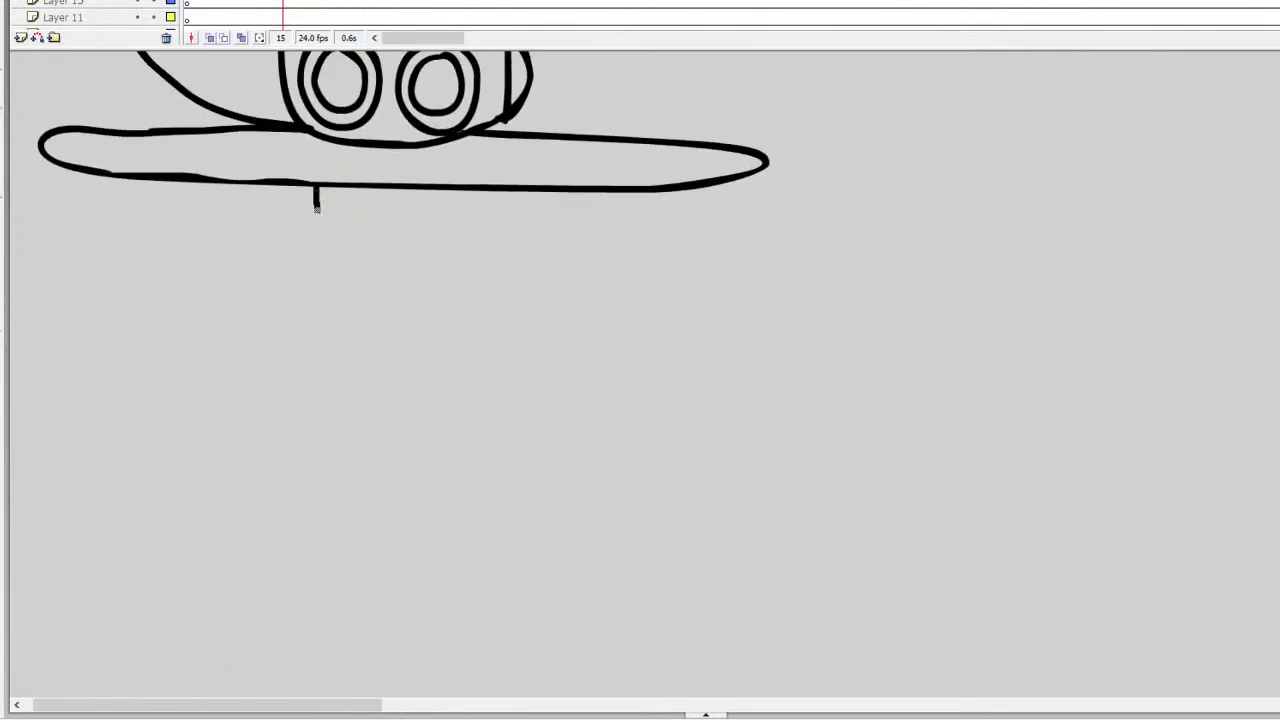
Step: Draw the two parallel edges of a broad blade going down from the middle of the crossguard, redoing the left edge
mouse_move(316, 207)
mouse_down()
mouse_move(322, 516)
mouse_move(323, 188)
mouse_move(323, 625)
mouse_up()
key(ctrl+z)
drag(466, 183, 463, 589)
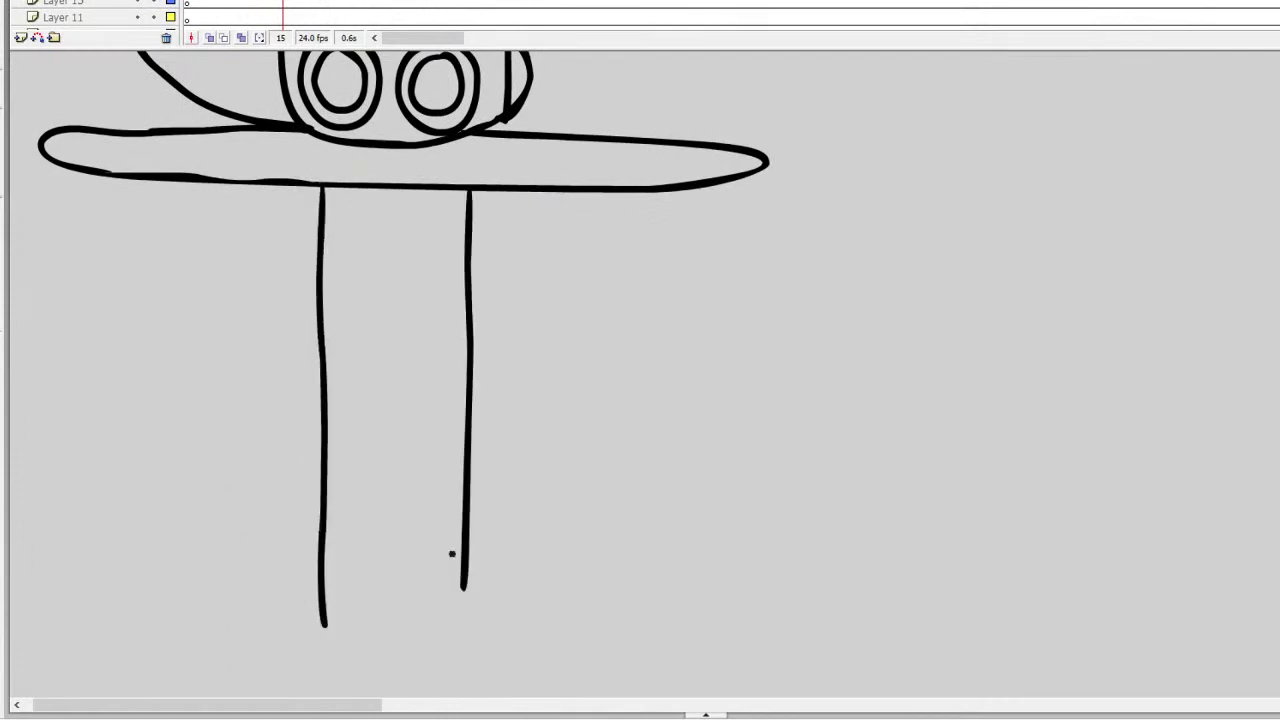
Step: Hang a half-round scale pan on two lines from each end of the crossguard, redoing the left pan's lines
drag(42, 162, 0, 397)
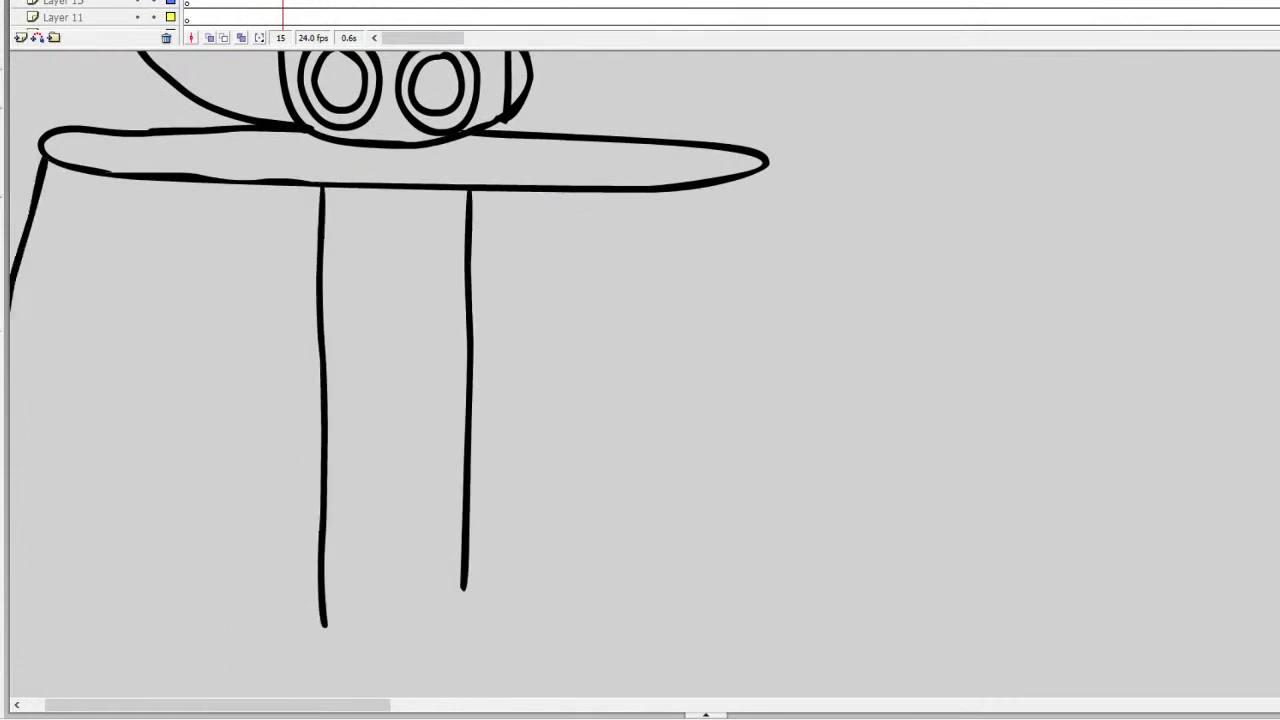
drag(334, 705, 246, 705)
key(ctrl+z)
drag(133, 164, 66, 408)
drag(175, 172, 203, 392)
key(ctrl+z)
mouse_move(59, 411)
mouse_down()
mouse_move(251, 416)
mouse_move(259, 431)
mouse_move(228, 485)
mouse_move(124, 515)
mouse_move(64, 492)
mouse_move(29, 451)
mouse_move(19, 406)
mouse_move(61, 400)
mouse_up()
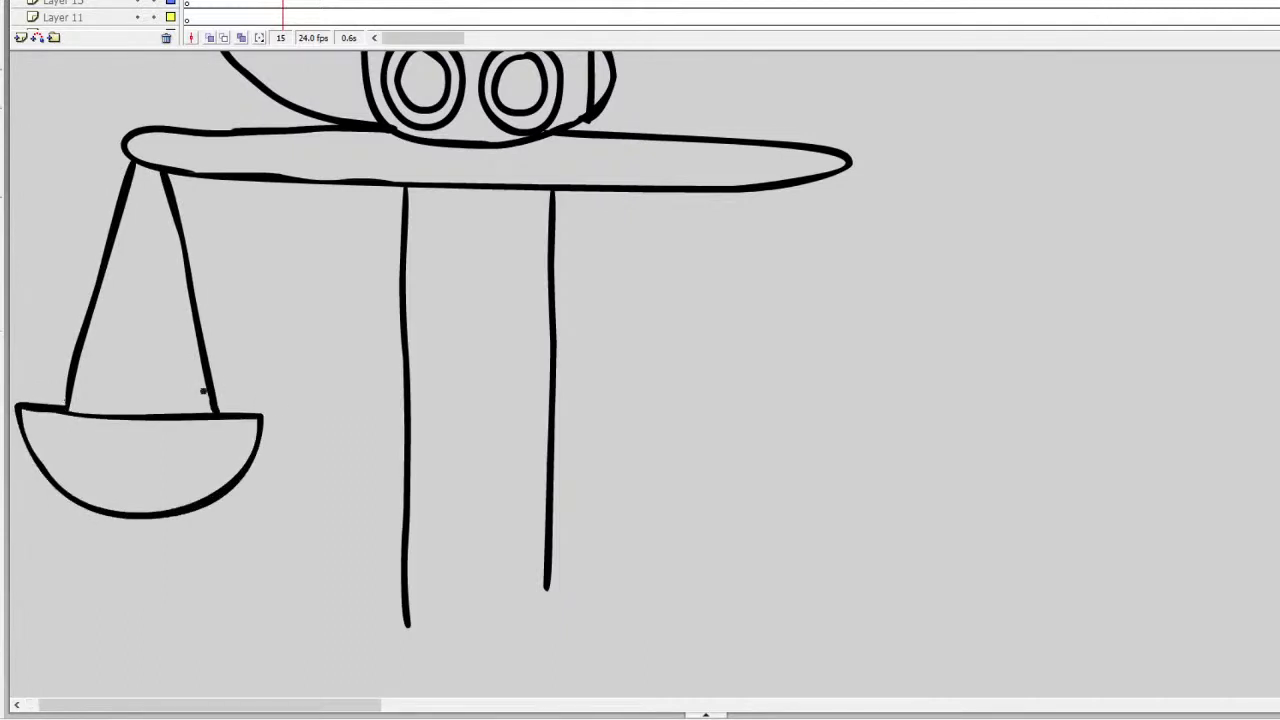
drag(825, 181, 749, 422)
mouse_move(844, 170)
mouse_down()
mouse_move(896, 429)
mouse_move(670, 429)
mouse_move(763, 533)
mouse_move(910, 516)
mouse_move(960, 440)
mouse_move(890, 430)
mouse_up()
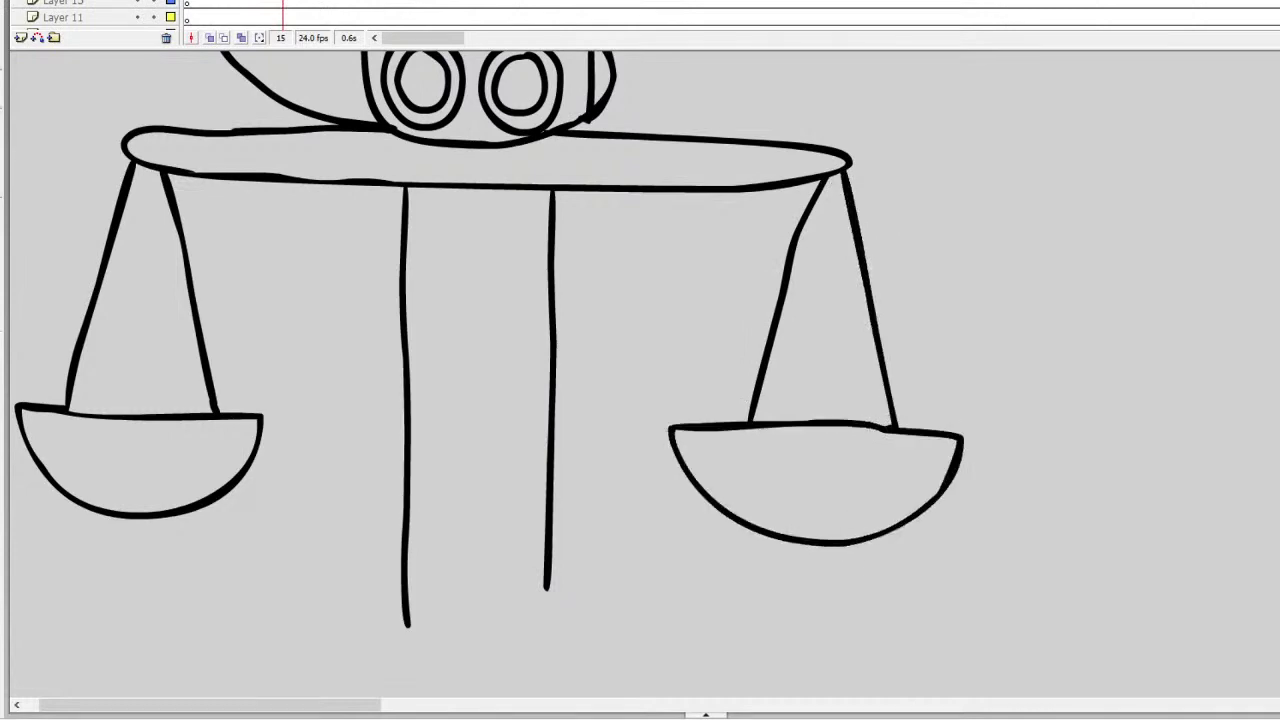
Step: Extend both blade edges downward and taper them to a sharp point, cleaning up the tip
scroll(640, 375, up, 5)
scroll(640, 375, down, 10)
scroll(640, 375, up, 2)
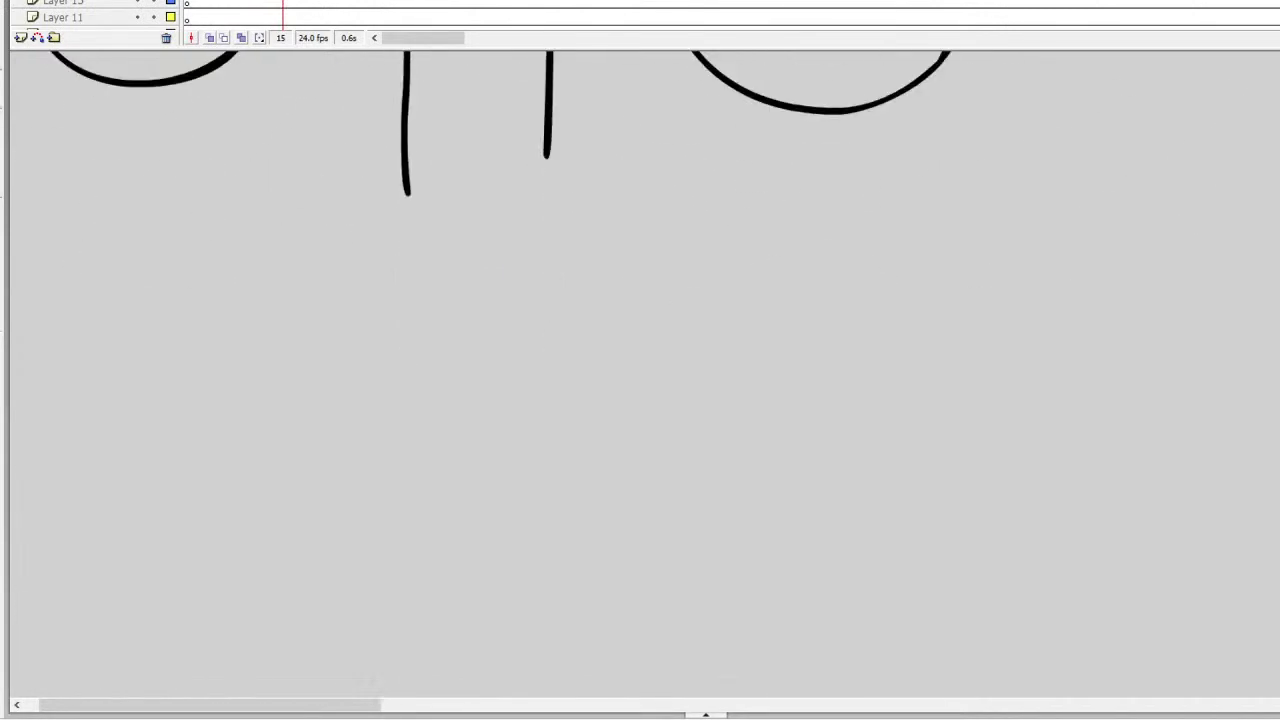
scroll(640, 375, down, 1)
mouse_move(405, 170)
mouse_down()
mouse_move(403, 414)
mouse_move(463, 645)
mouse_up()
mouse_move(548, 134)
mouse_down()
mouse_move(540, 424)
mouse_move(472, 650)
mouse_up()
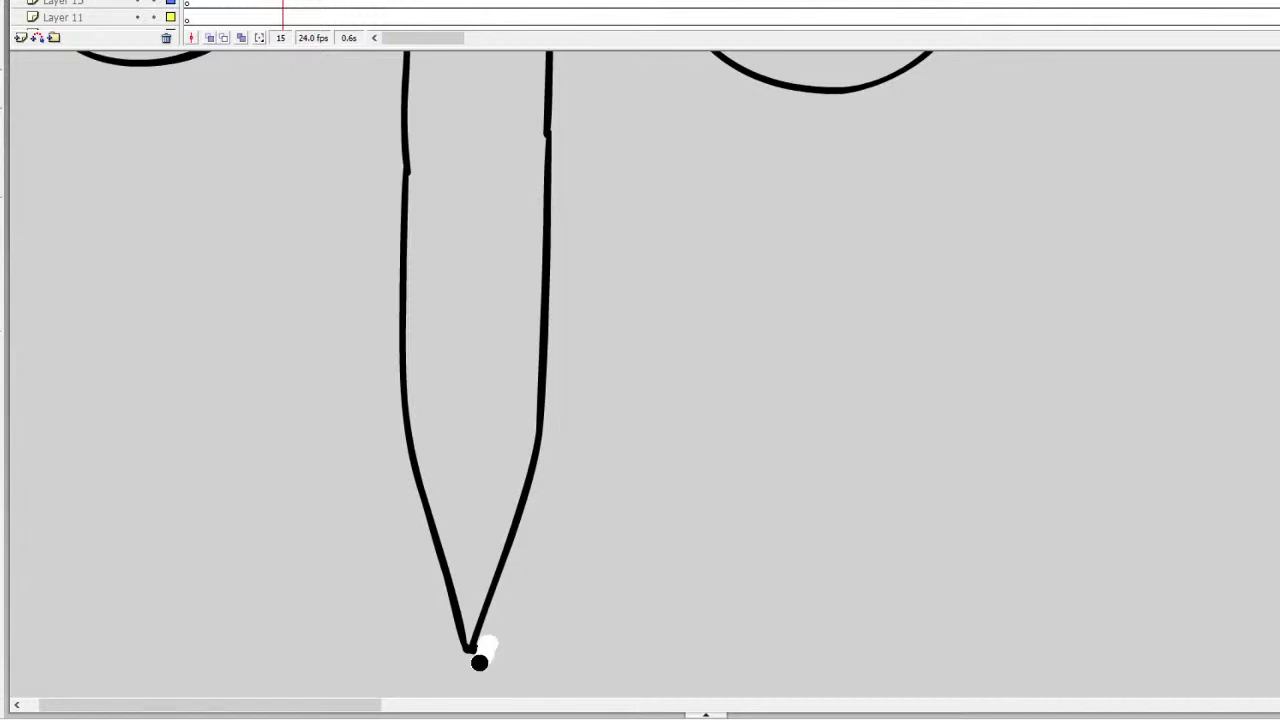
Step: Draw the curved outer line of the arm from the shoulder piece's left end to the rounded forearm, redoing the first attempt
scroll(640, 370, up, 15)
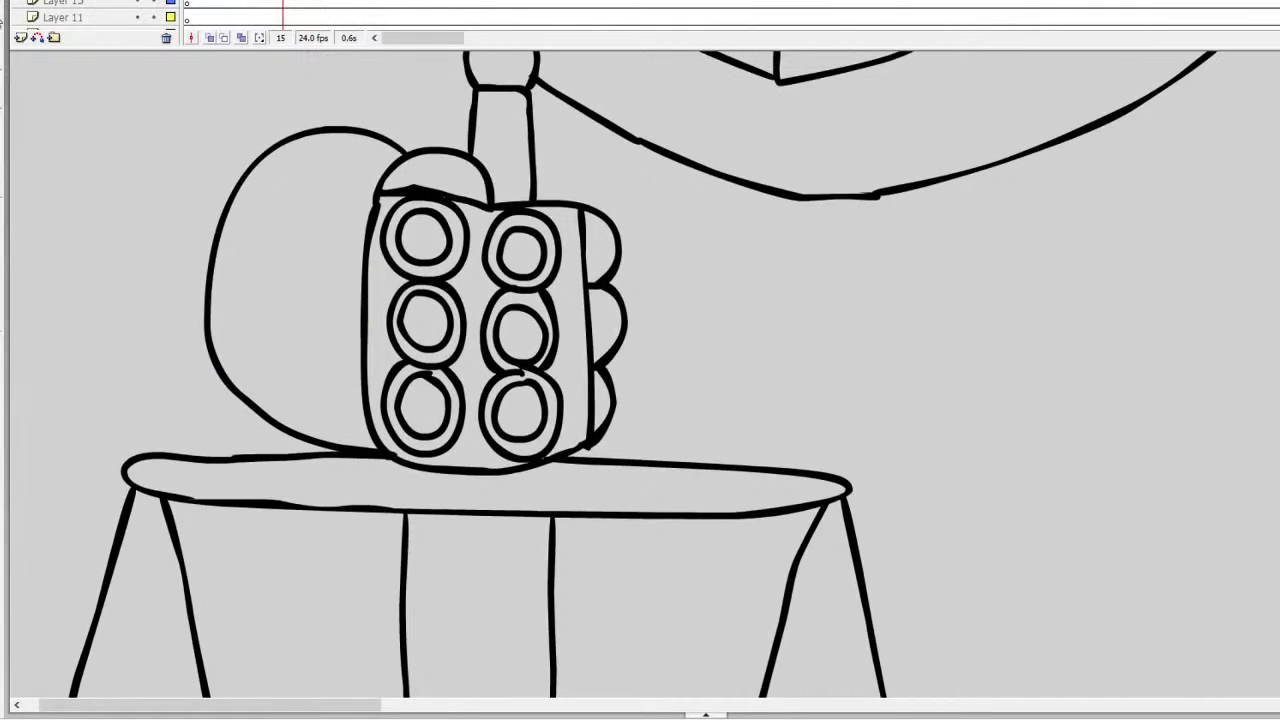
scroll(640, 370, down, 5)
scroll(640, 370, up, 10)
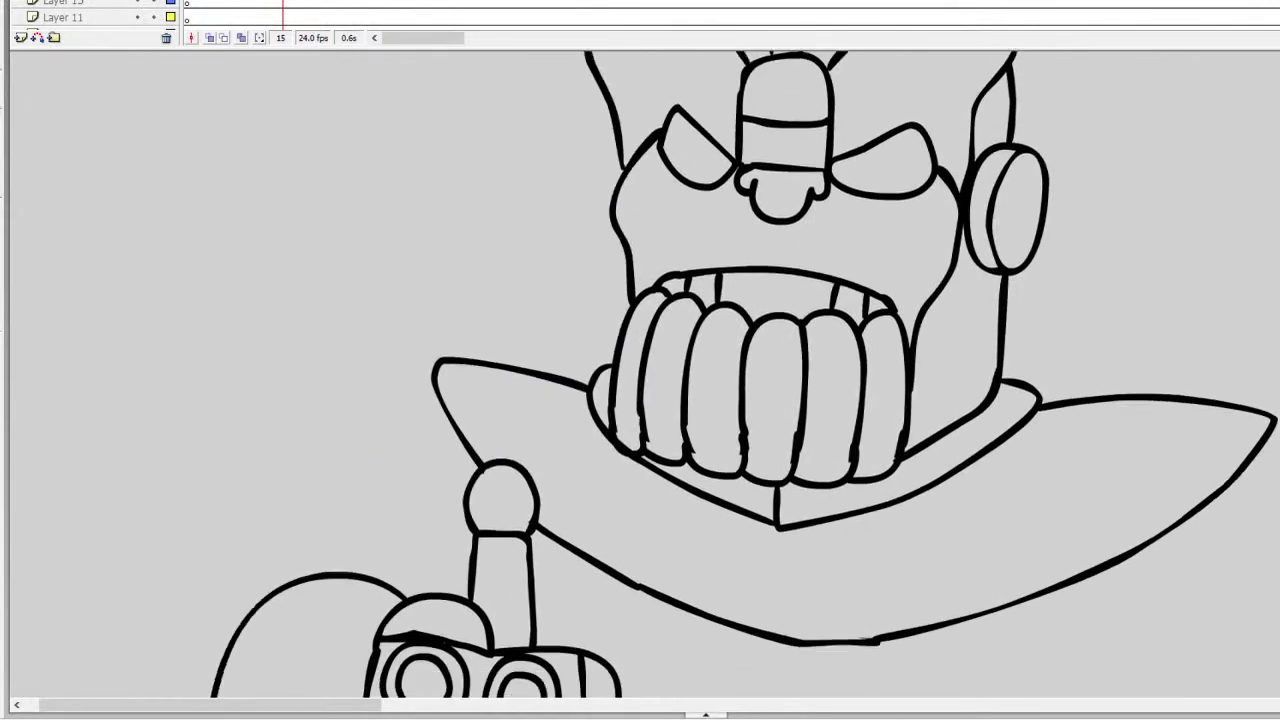
mouse_move(430, 292)
mouse_down()
mouse_move(310, 303)
mouse_move(176, 520)
mouse_move(178, 578)
mouse_up()
scroll(640, 370, down, 2)
key(ctrl+z)
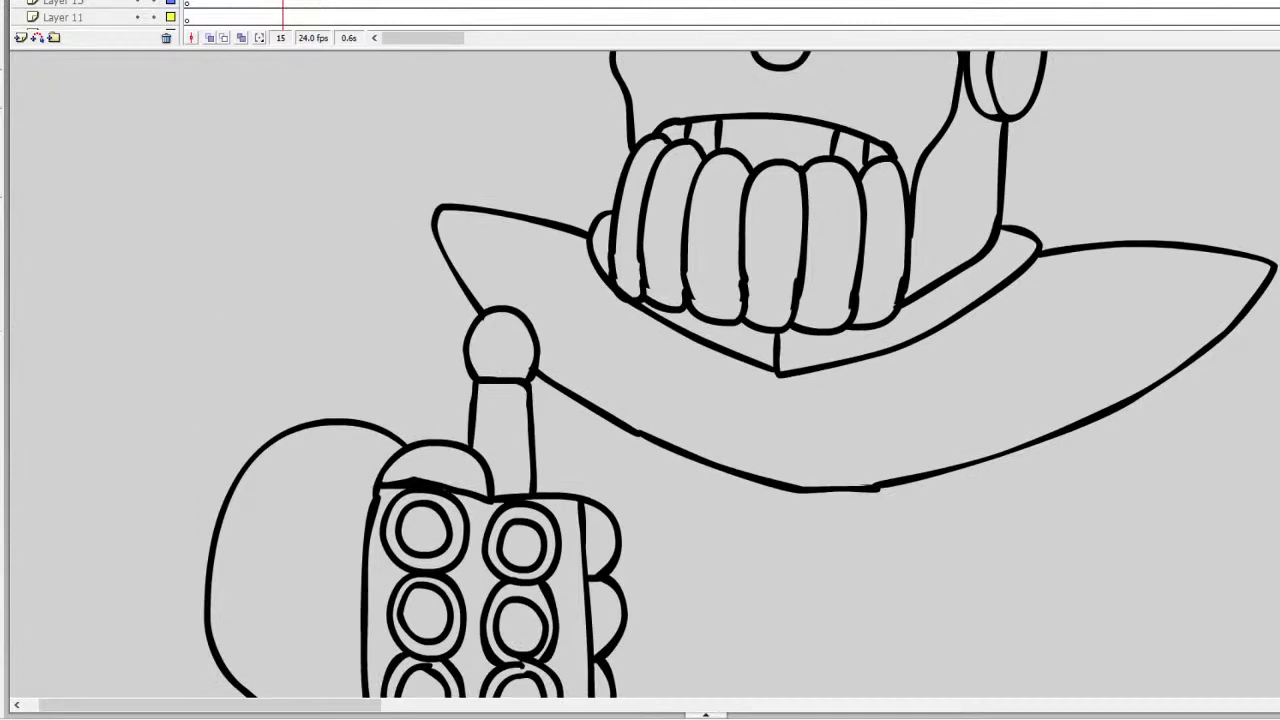
mouse_move(446, 260)
mouse_down()
mouse_move(326, 328)
mouse_move(238, 436)
mouse_move(224, 492)
mouse_up()
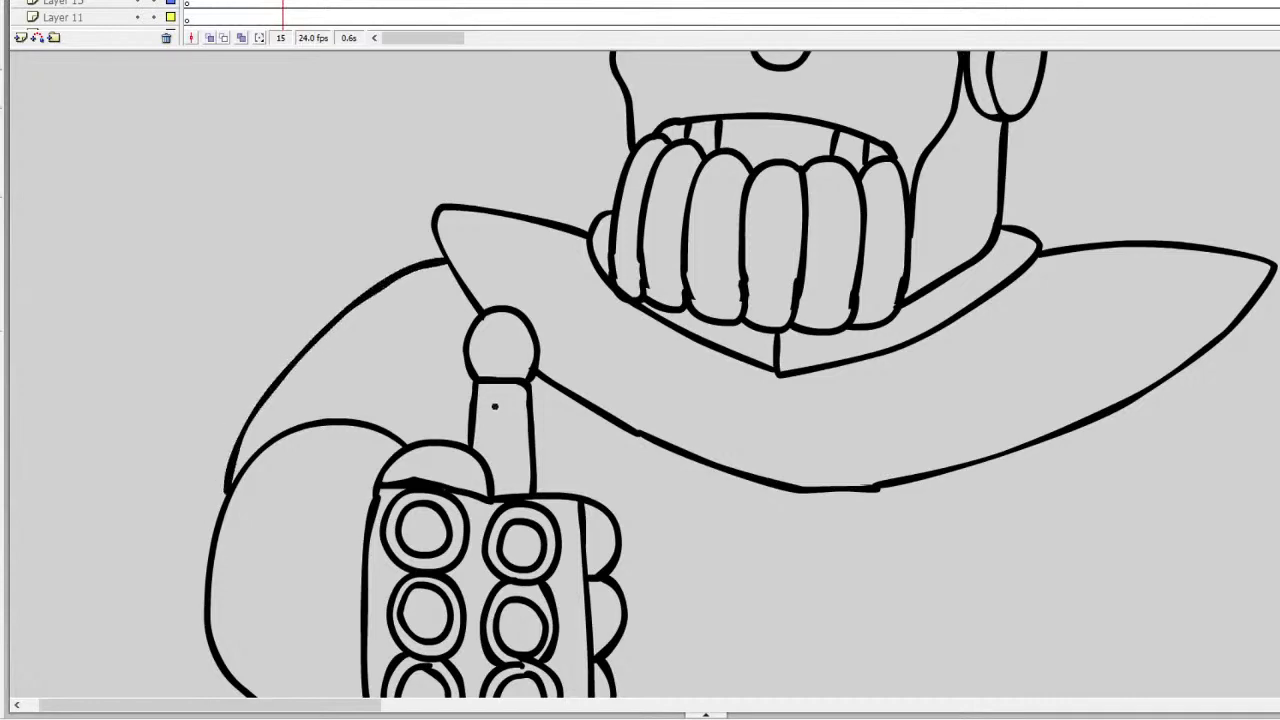
scroll(640, 374, down, 5)
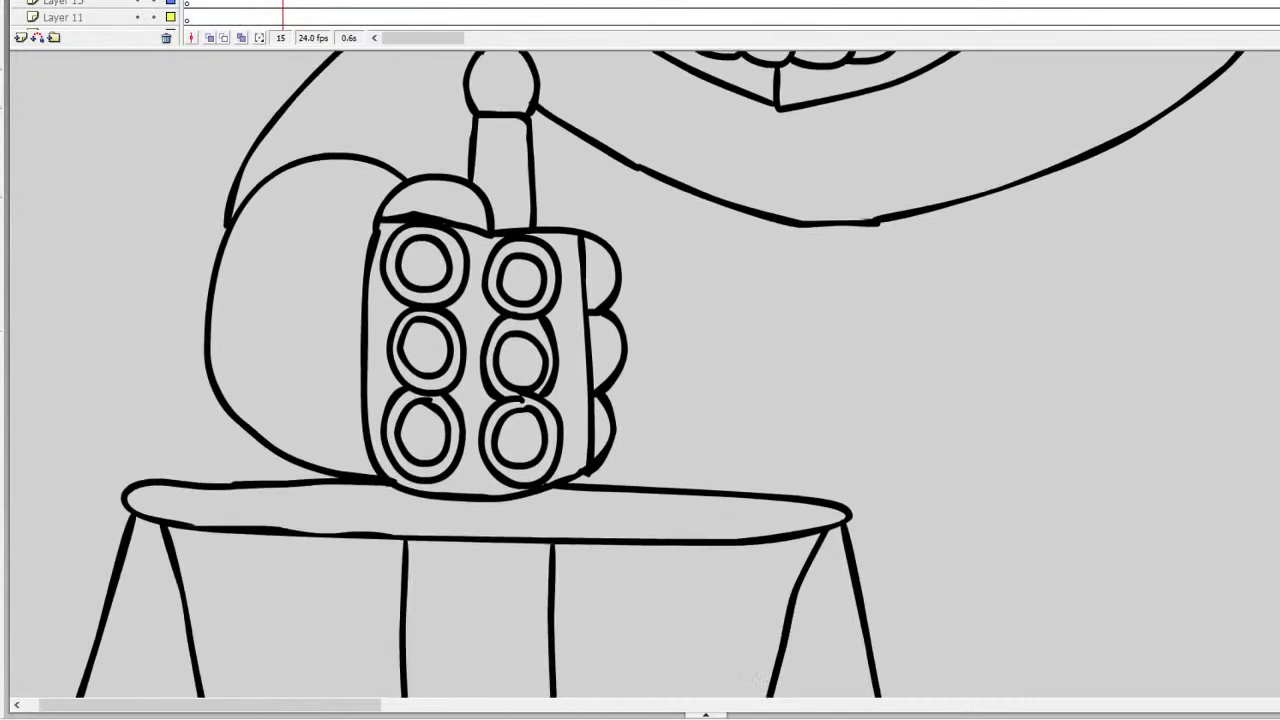
Step: Draw long, roughly parallel strap lines hanging from the middle of the collar's lower edge down to the crossguard, redoing the first attempt
mouse_move(800, 306)
mouse_down()
mouse_move(752, 430)
mouse_move(636, 463)
mouse_up()
key(ctrl+z)
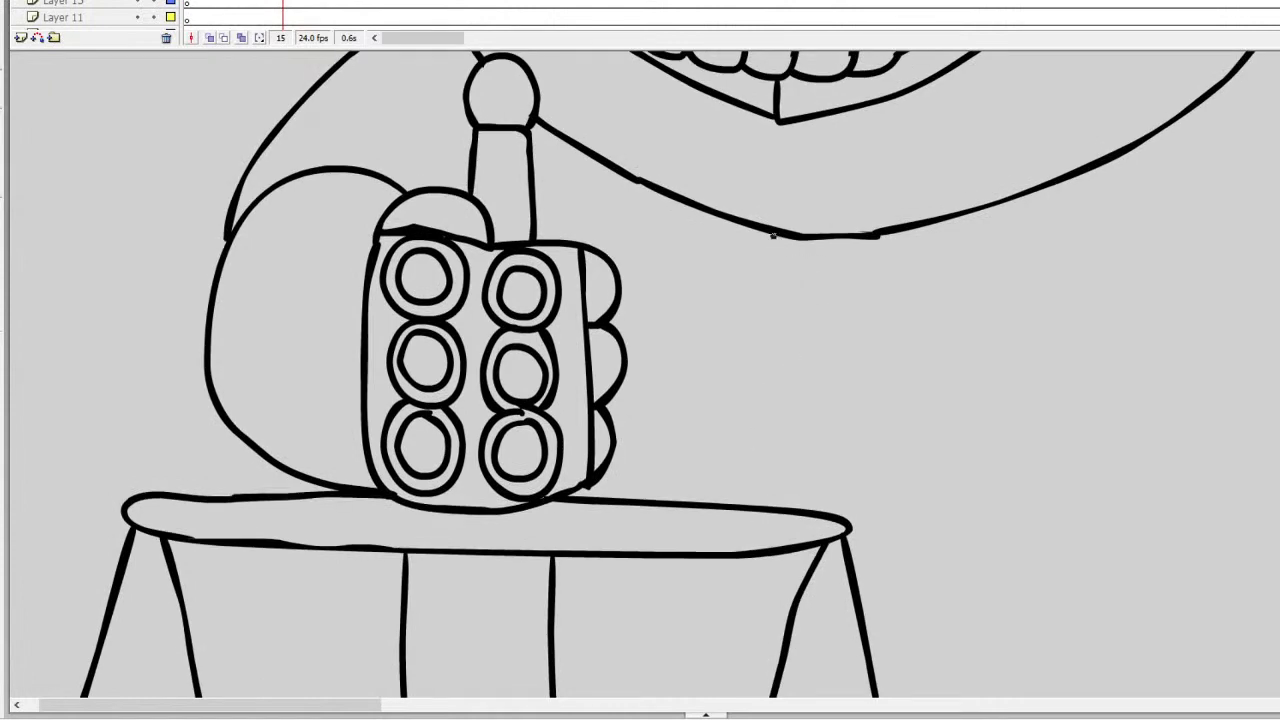
mouse_move(766, 236)
mouse_down()
mouse_move(776, 515)
mouse_move(800, 314)
mouse_move(808, 508)
mouse_up()
drag(853, 256, 862, 516)
Step: On frame 19, draw the curved outer and inner lines of the free upper arm below the collar's right point
drag(370, 705, 468, 705)
scroll(640, 380, up, 5)
scroll(640, 380, up, 4)
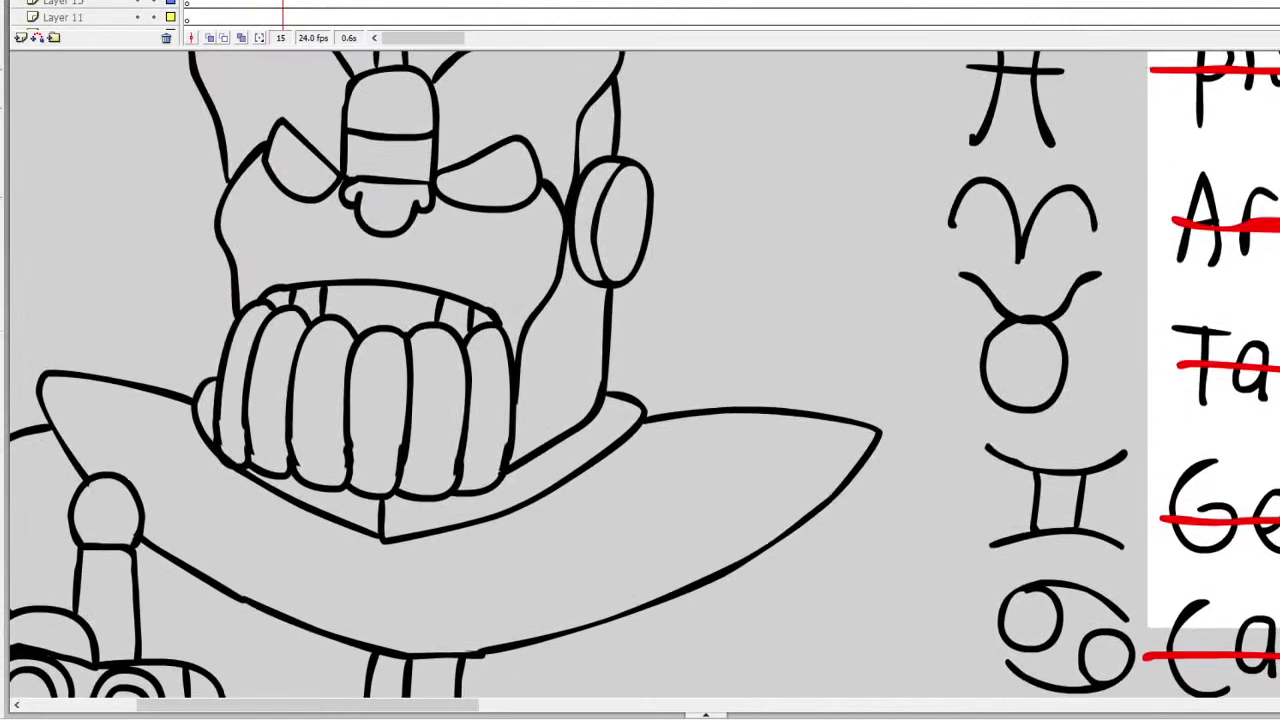
click(298, 2)
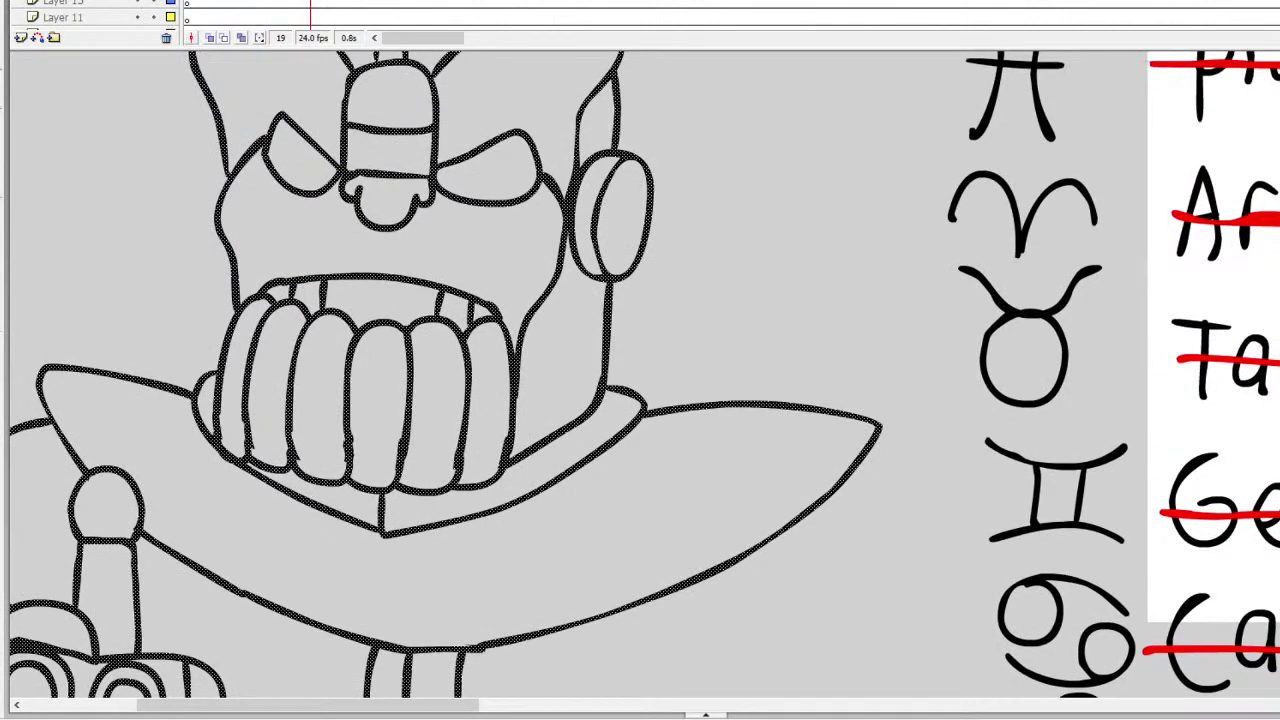
mouse_move(894, 434)
mouse_down()
mouse_move(731, 423)
mouse_move(224, 434)
mouse_up()
mouse_move(565, 708)
mouse_down()
mouse_move(290, 706)
mouse_move(228, 690)
mouse_up()
scroll(524, 386, right, 10)
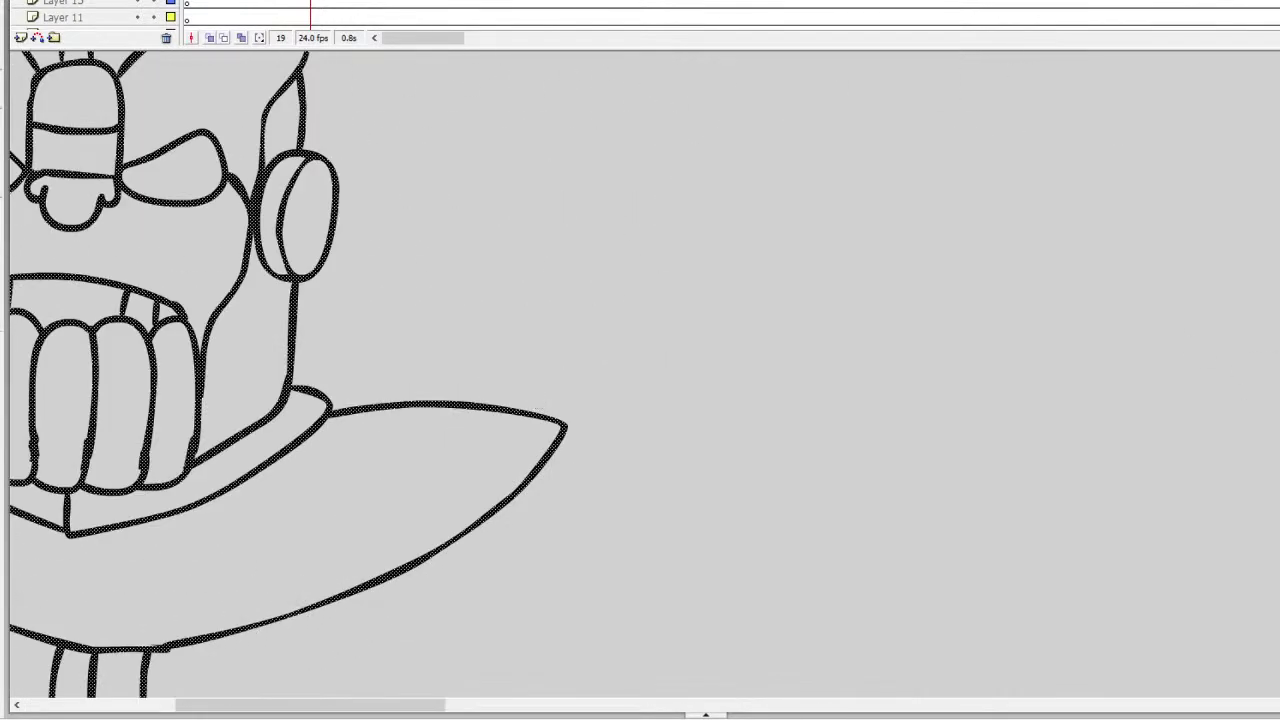
scroll(524, 386, down, 5)
drag(430, 705, 334, 697)
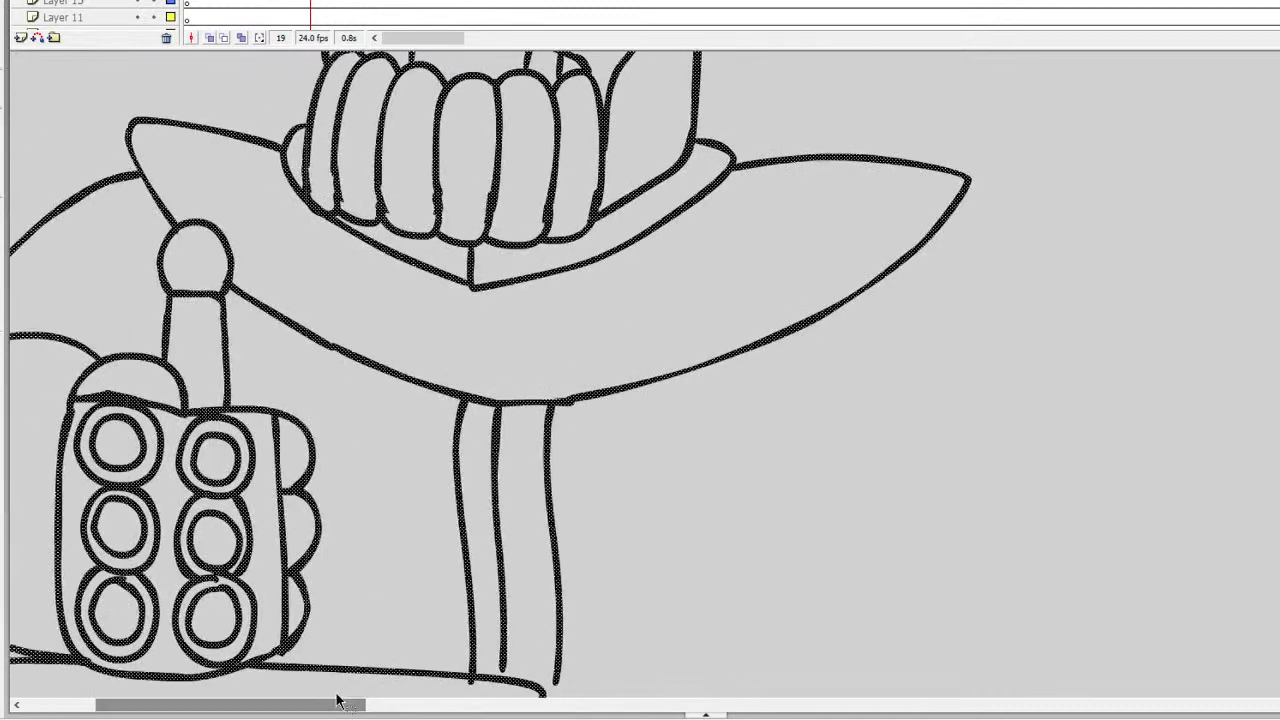
scroll(490, 374, down, 2)
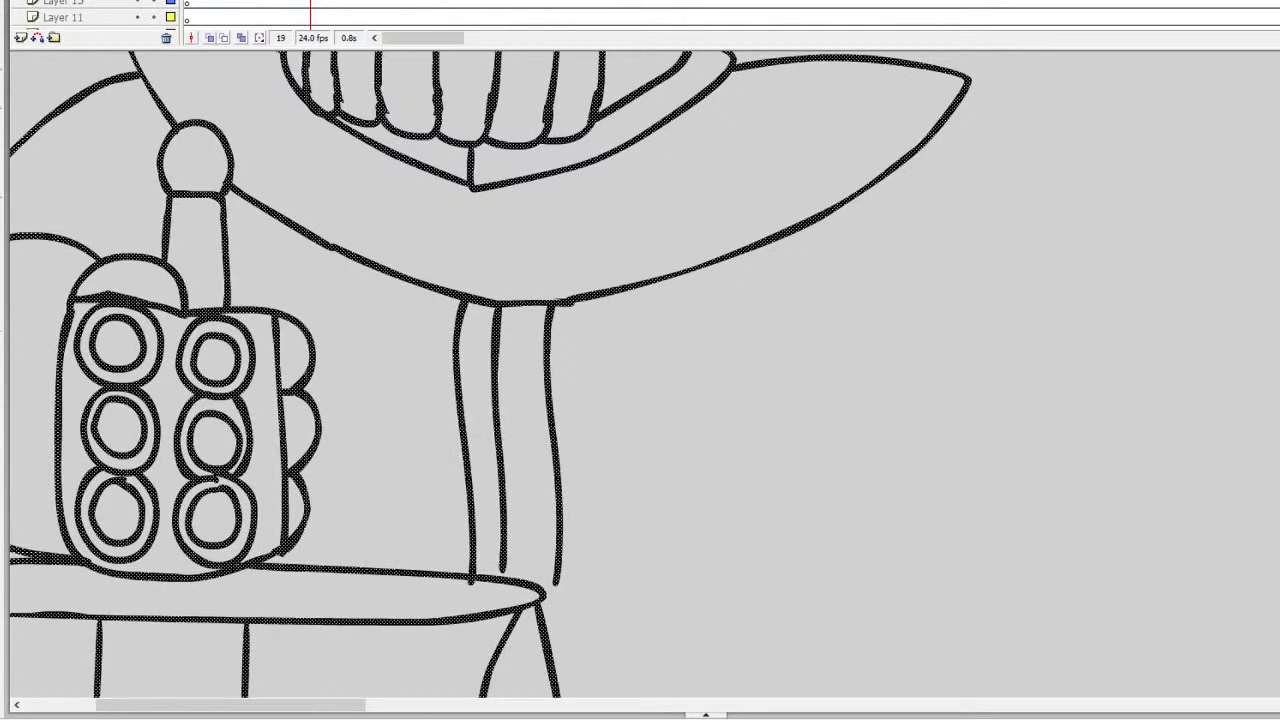
mouse_move(948, 118)
mouse_down()
mouse_move(1071, 223)
mouse_move(1138, 366)
mouse_up()
mouse_move(781, 310)
mouse_down()
mouse_move(791, 348)
mouse_move(896, 500)
mouse_move(990, 572)
mouse_up()
Step: Extend the upper arm's outer line downward, redoing the first attempt, and join both arm lines with a slanted sleeve edge
scroll(990, 572, down, 4)
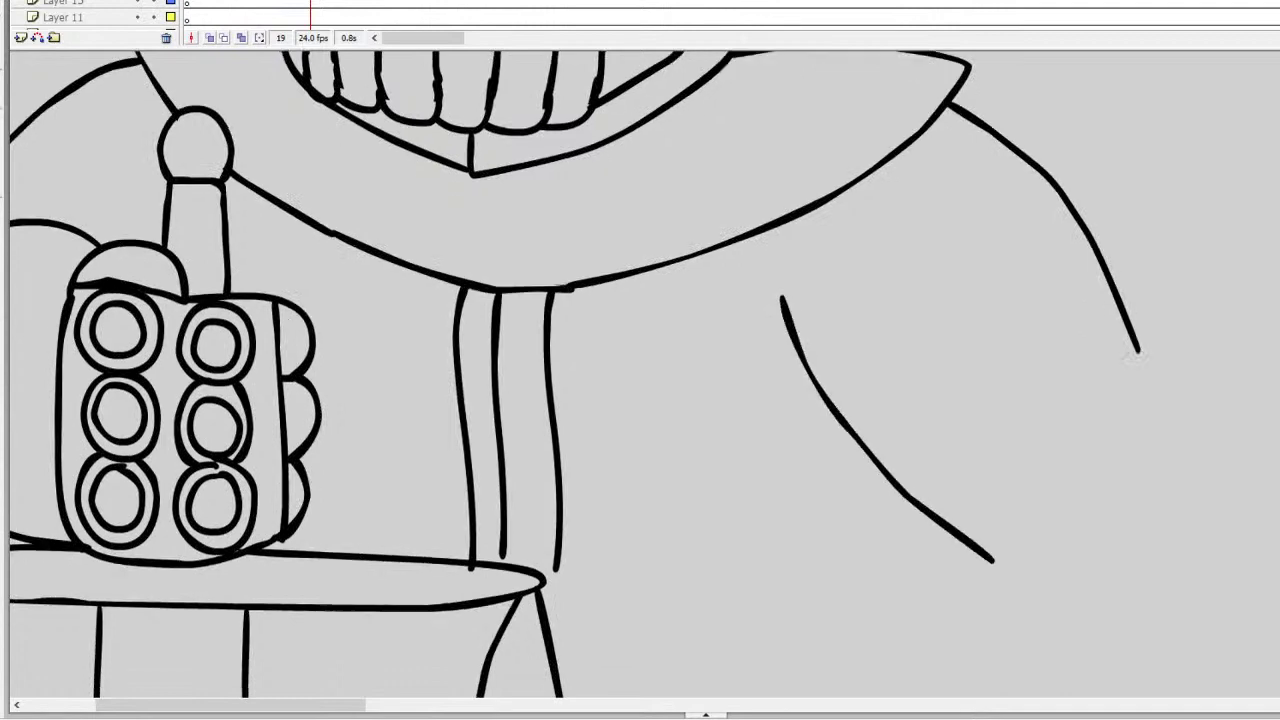
drag(1136, 183, 1157, 262)
key(ctrl+z)
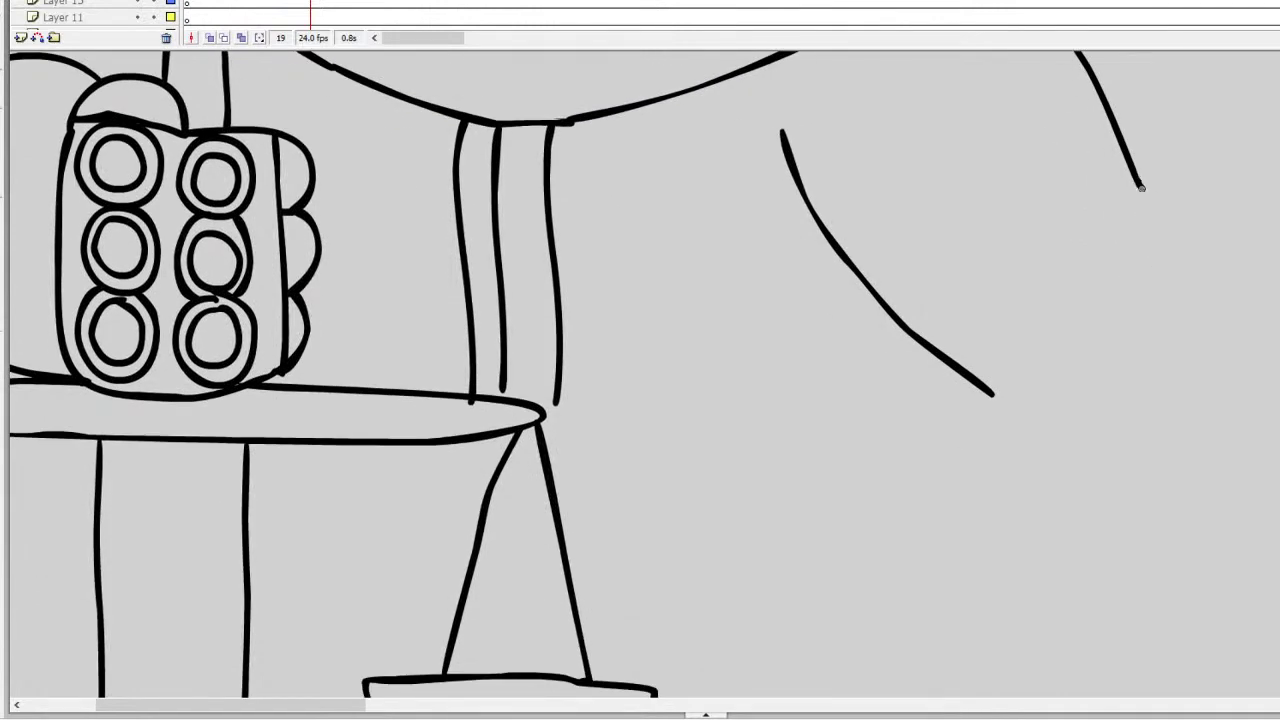
drag(1138, 184, 1175, 276)
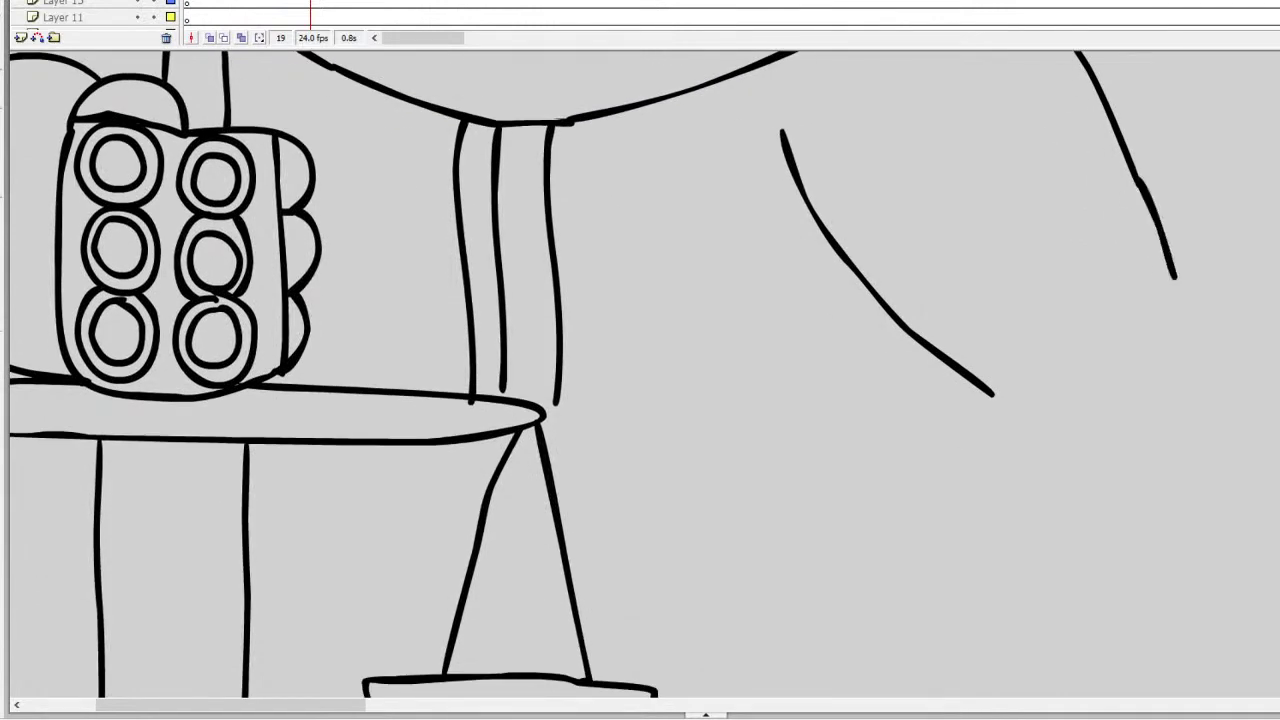
scroll(640, 376, down, 3)
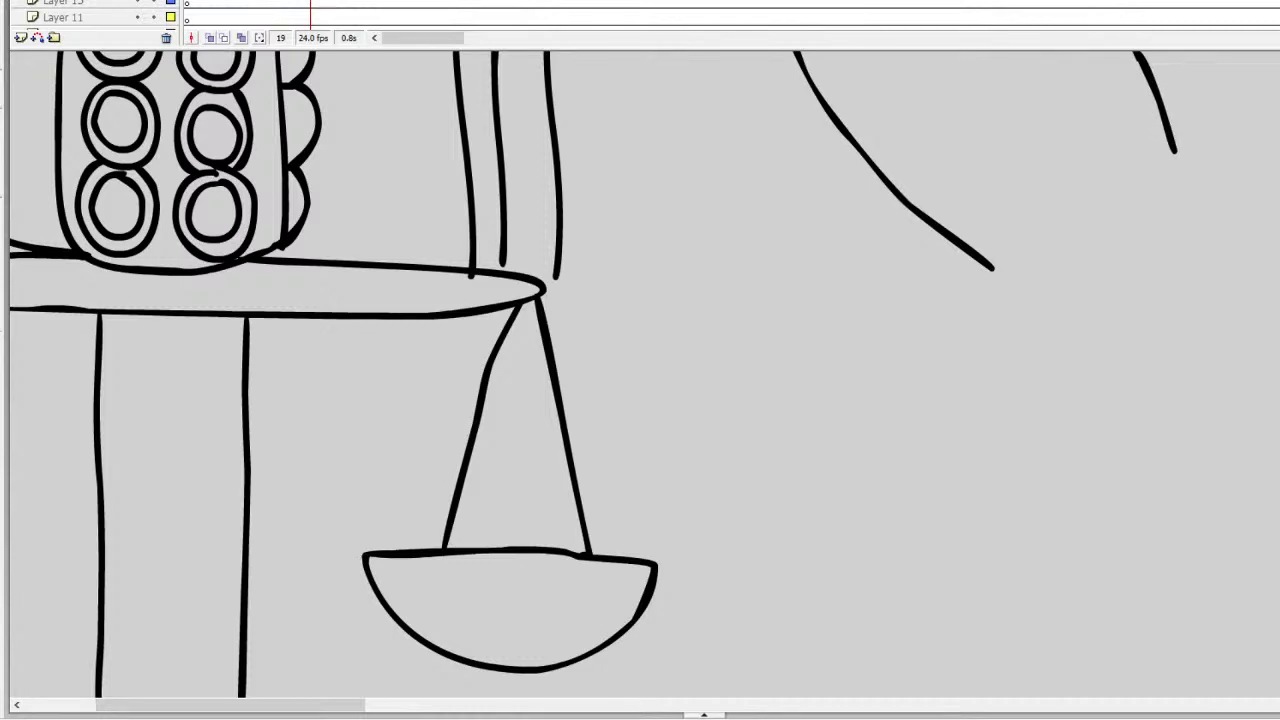
scroll(640, 370, up, 5)
scroll(640, 370, down, 4)
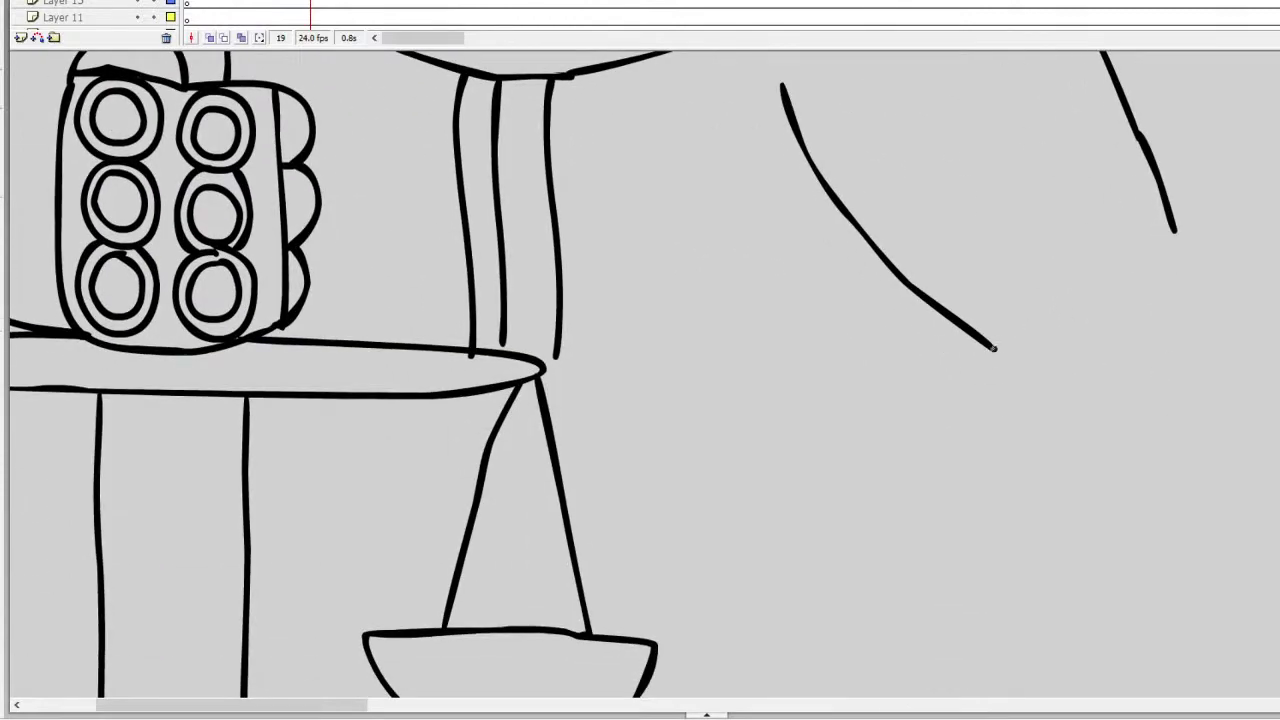
drag(993, 348, 1177, 229)
Step: Draw both sides of the forearm below the sleeve edge and a second slanted line to form a narrow cuff band
drag(976, 356, 1016, 544)
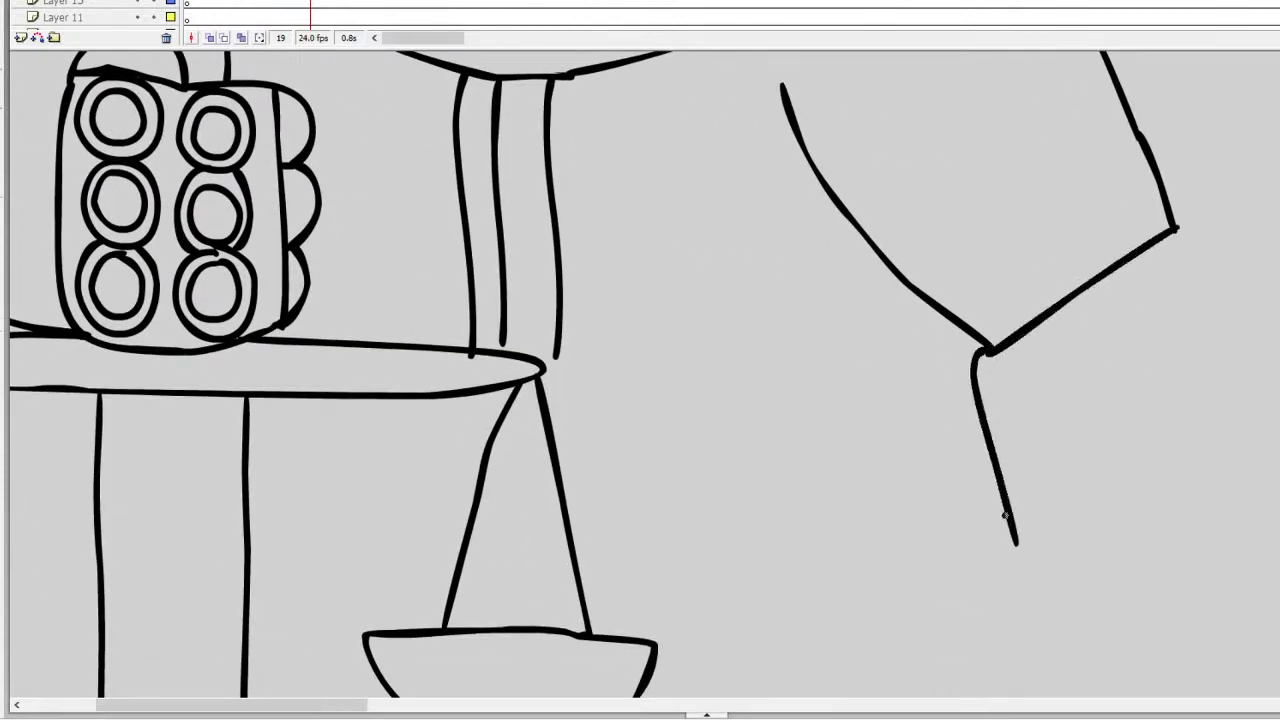
mouse_move(1170, 228)
mouse_down()
mouse_move(1202, 244)
mouse_move(1215, 510)
mouse_up()
mouse_move(983, 390)
mouse_down()
mouse_move(1032, 377)
mouse_move(1206, 264)
mouse_up()
Step: Draw the wrist and a closed fist with a rounded thumb side and curled fingers at the end of the forearm
scroll(640, 375, down, 5)
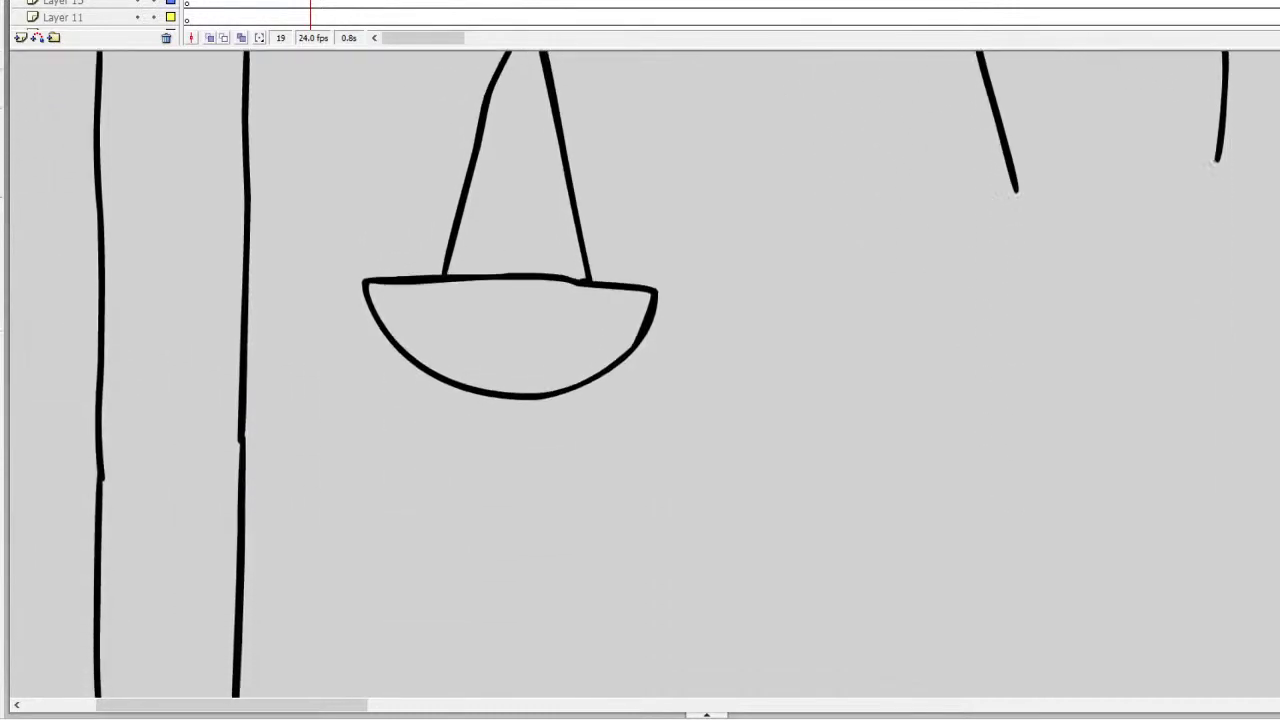
mouse_move(1014, 207)
mouse_down()
mouse_move(1011, 277)
mouse_move(908, 323)
mouse_move(997, 408)
mouse_move(960, 500)
mouse_move(1071, 434)
mouse_move(1083, 391)
mouse_up()
mouse_move(1062, 477)
mouse_down()
mouse_move(1139, 461)
mouse_move(1175, 383)
mouse_up()
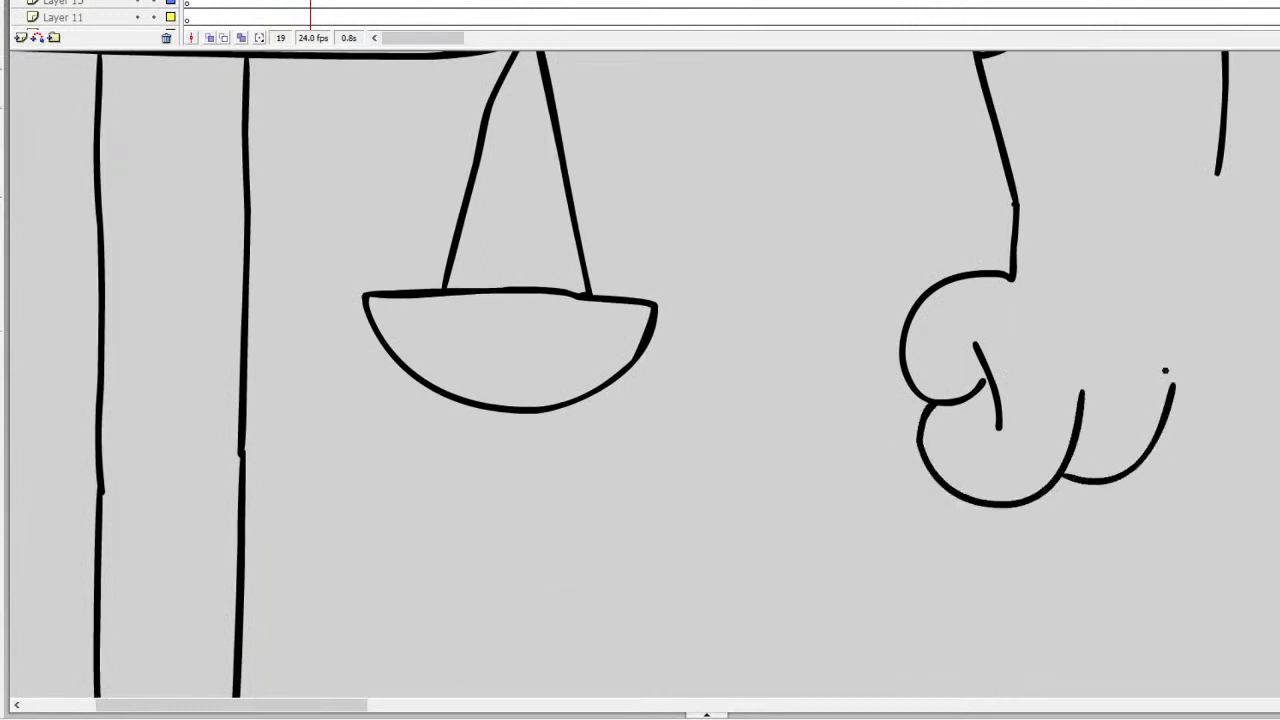
mouse_move(1155, 454)
mouse_down()
mouse_move(1228, 427)
mouse_move(1252, 373)
mouse_move(1250, 312)
mouse_move(1230, 268)
mouse_up()
drag(1218, 168, 1225, 268)
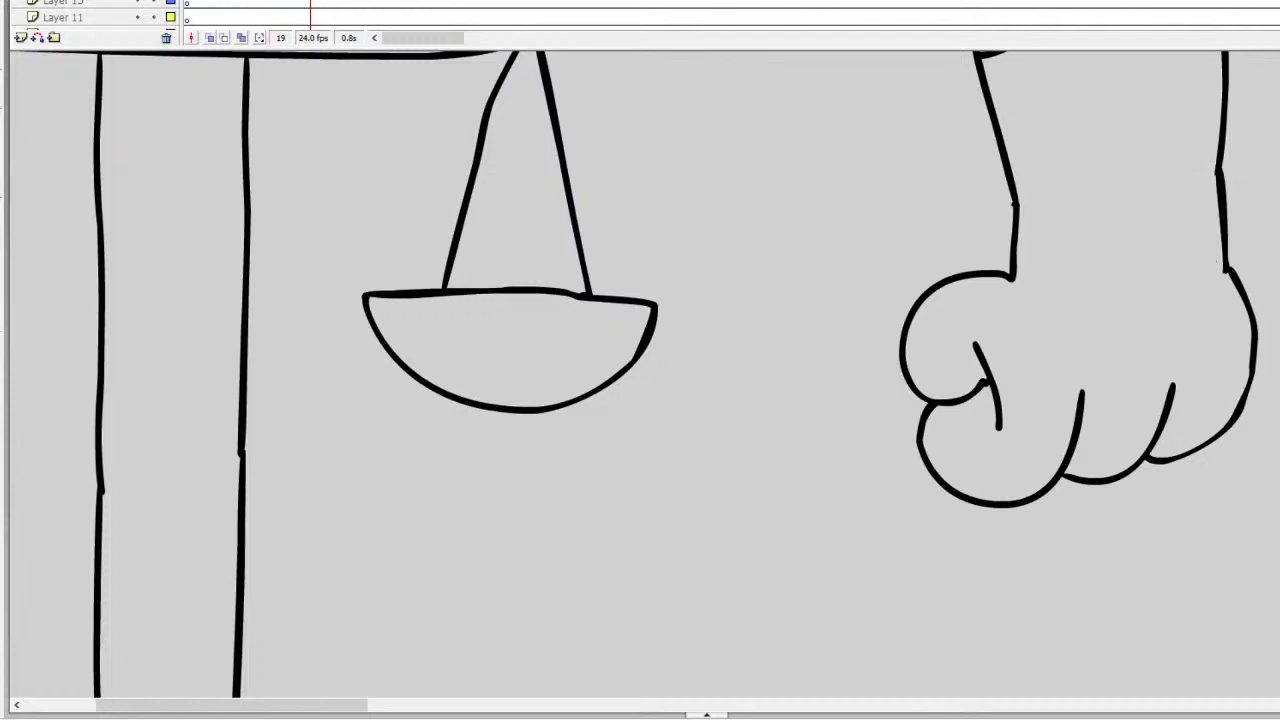
Step: Redraw the forearm's outer edge as a fuller curve from the cuff to the fist and erase the old line
scroll(1250, 160, up, 3)
key(ctrl+z)
mouse_move(1210, 120)
mouse_down()
mouse_move(1232, 166)
mouse_move(1245, 300)
mouse_move(1230, 458)
mouse_up()
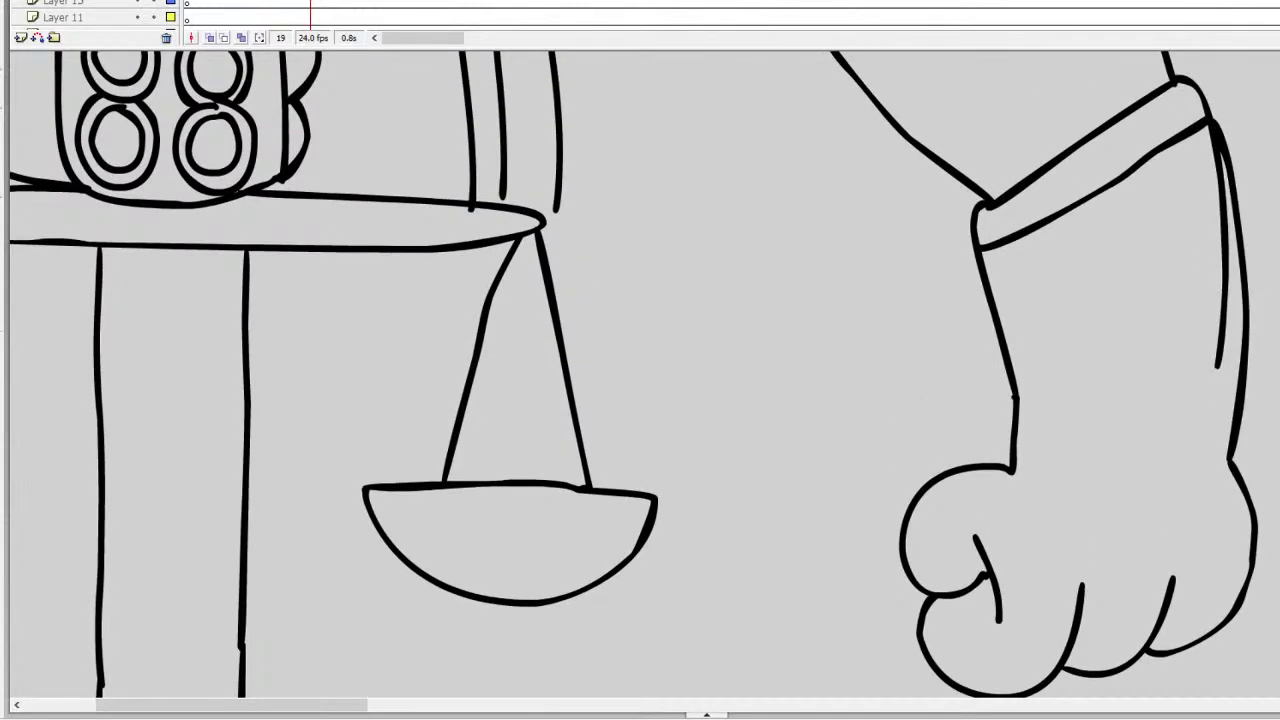
mouse_move(1223, 366)
mouse_down()
mouse_move(1206, 172)
mouse_move(1217, 163)
mouse_move(1196, 140)
mouse_up()
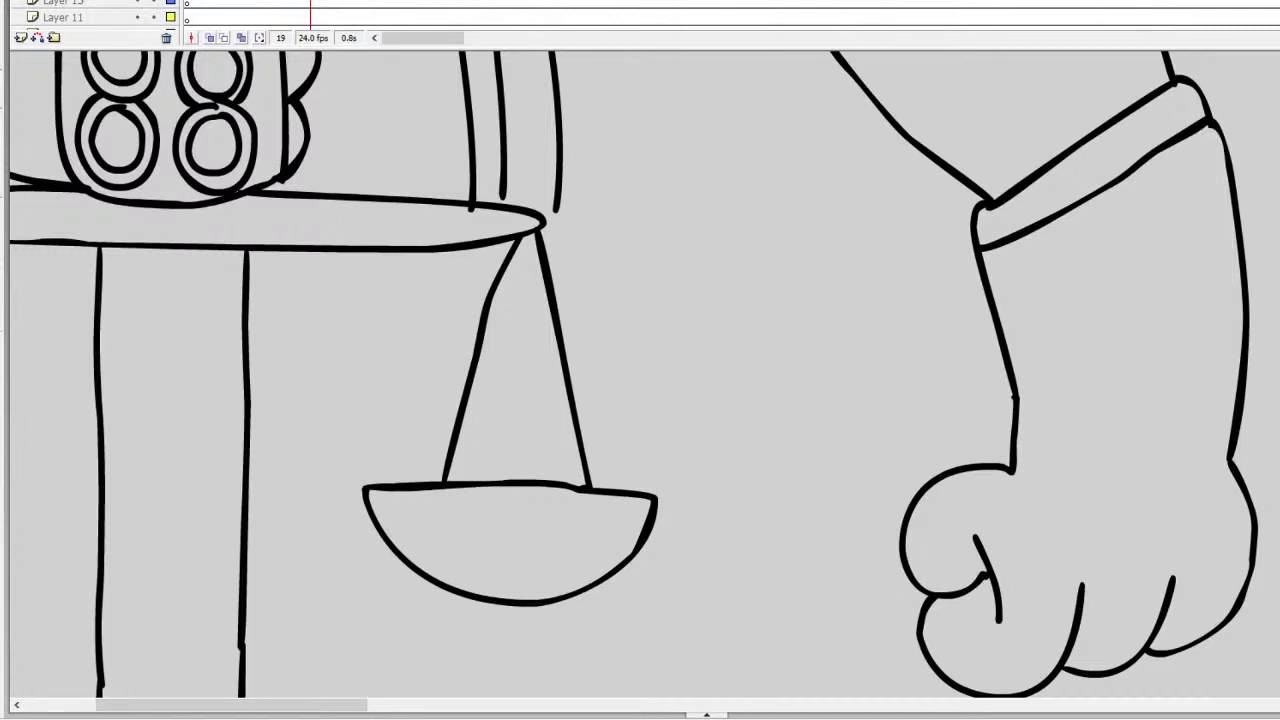
Step: Draw the lower chest contours beside the arm and the sword fist, plus a short armpit crease by the sword handle
scroll(640, 375, up, 5)
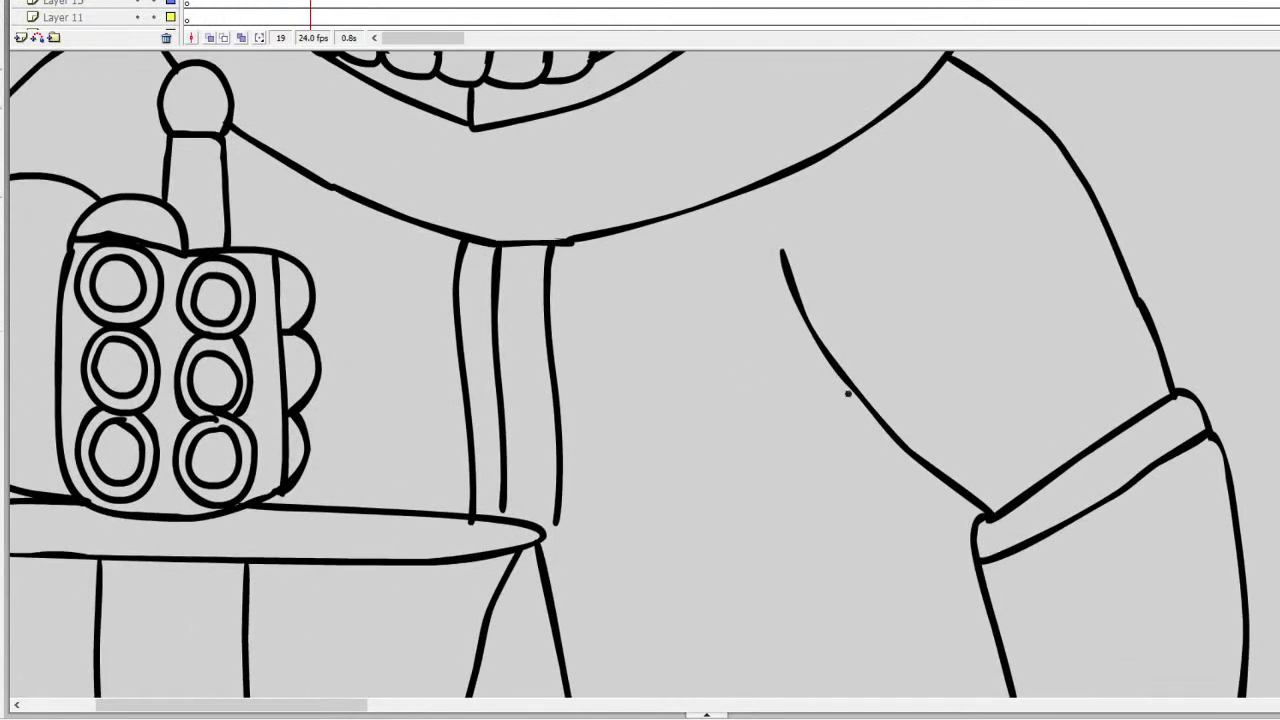
mouse_move(868, 410)
mouse_down()
mouse_move(854, 441)
mouse_move(767, 474)
mouse_move(602, 480)
mouse_up()
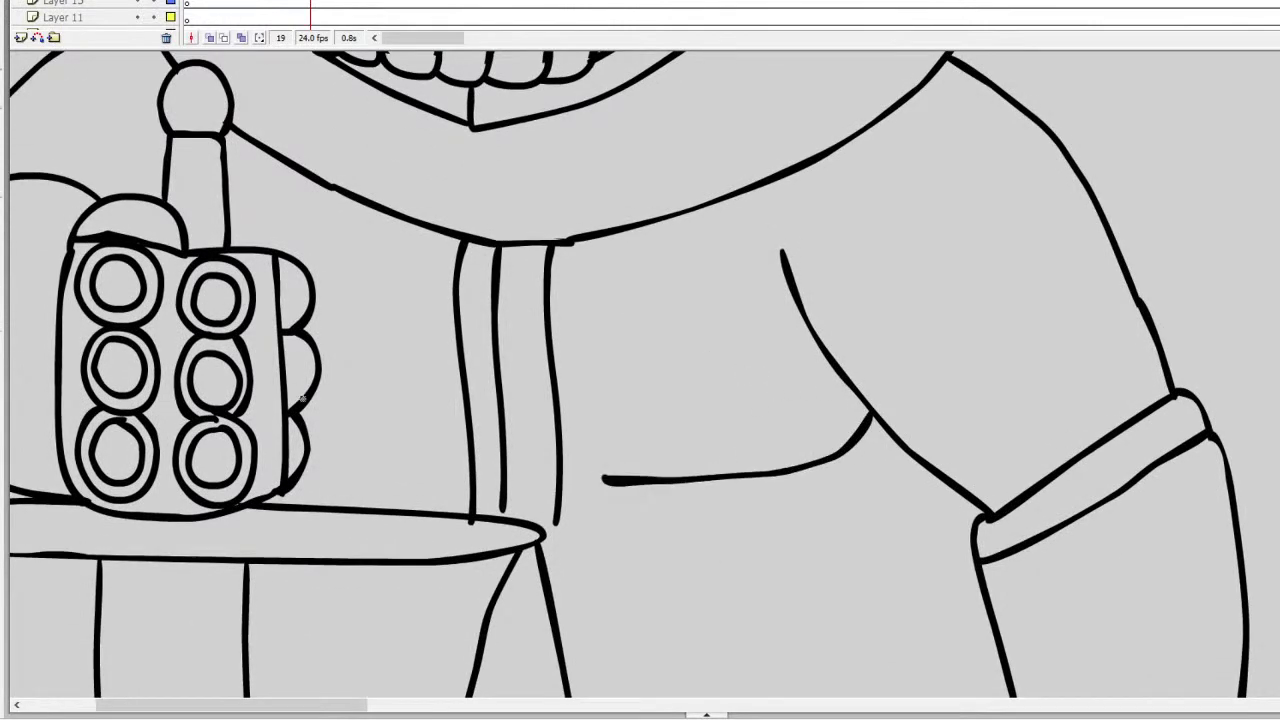
drag(306, 444, 396, 461)
key(ctrl+z)
drag(306, 466, 406, 481)
drag(337, 704, 312, 704)
drag(397, 200, 350, 240)
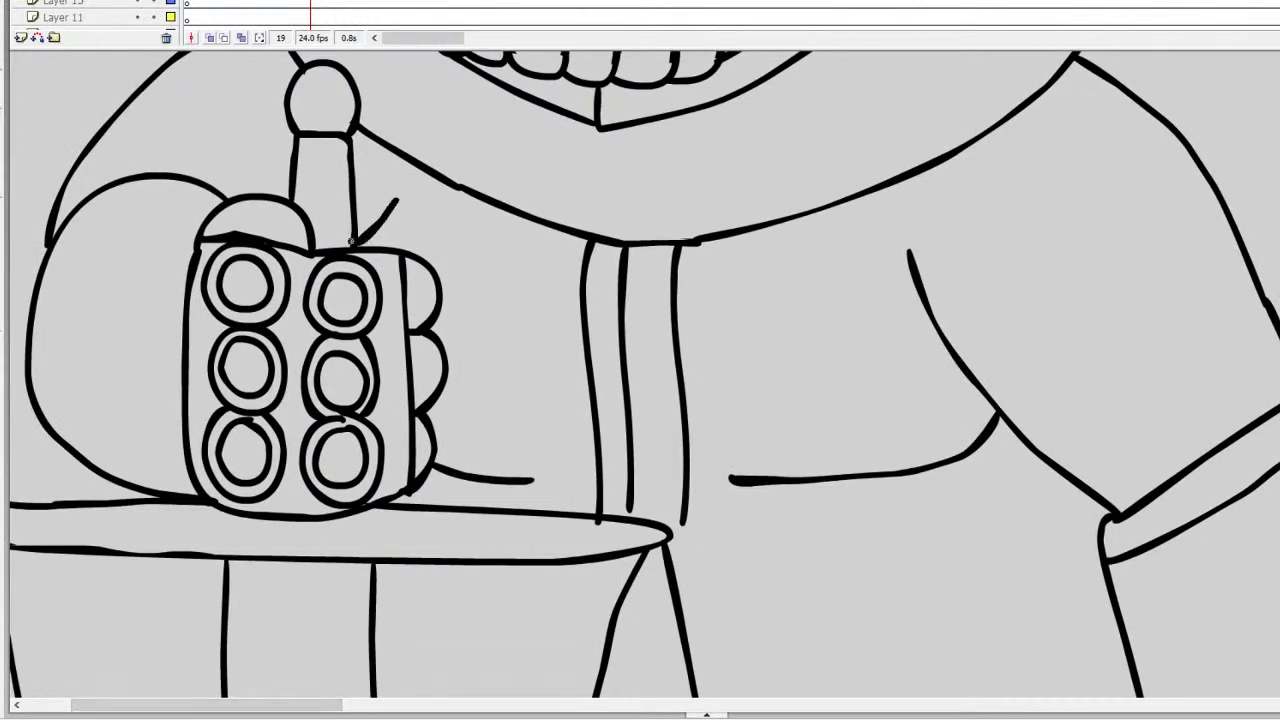
Step: Replace the sword arm's upper outline with a wider curve from the collar to the forearm, erasing the old line and mending the collar edge
scroll(606, 686, up, 3)
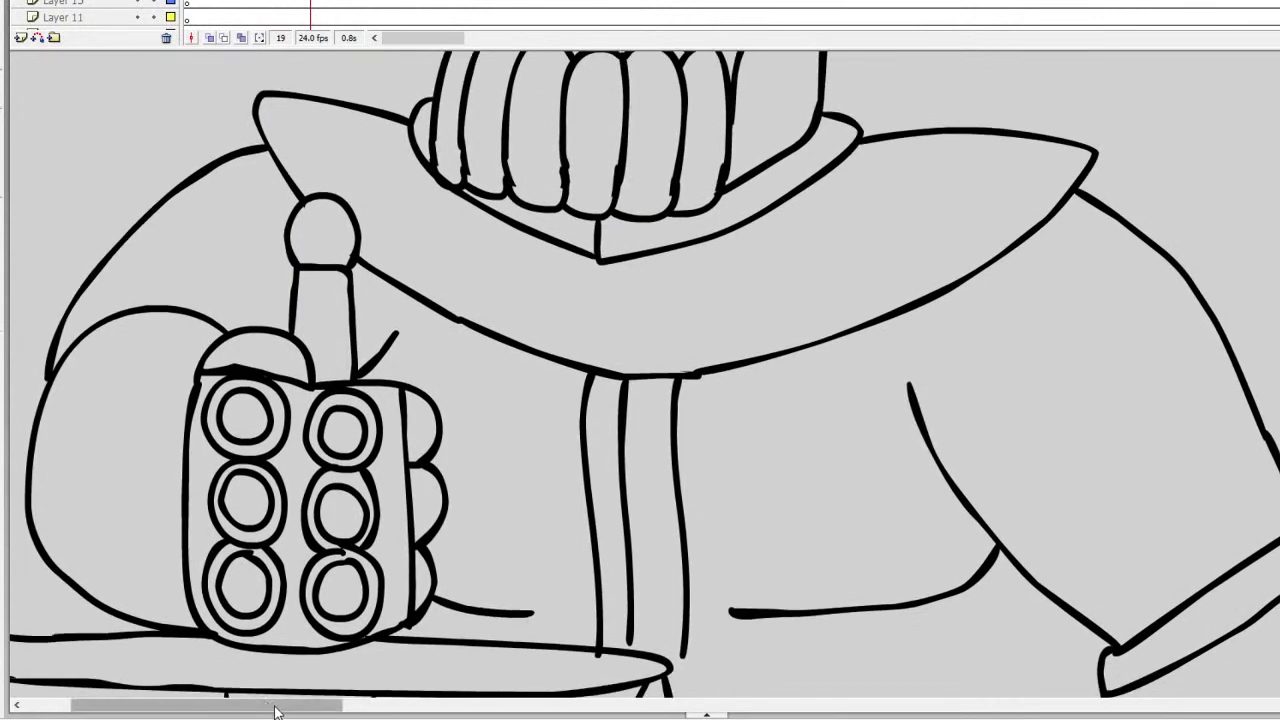
drag(254, 705, 208, 705)
mouse_move(494, 115)
mouse_down()
mouse_move(198, 284)
mouse_move(215, 490)
mouse_move(257, 533)
mouse_up()
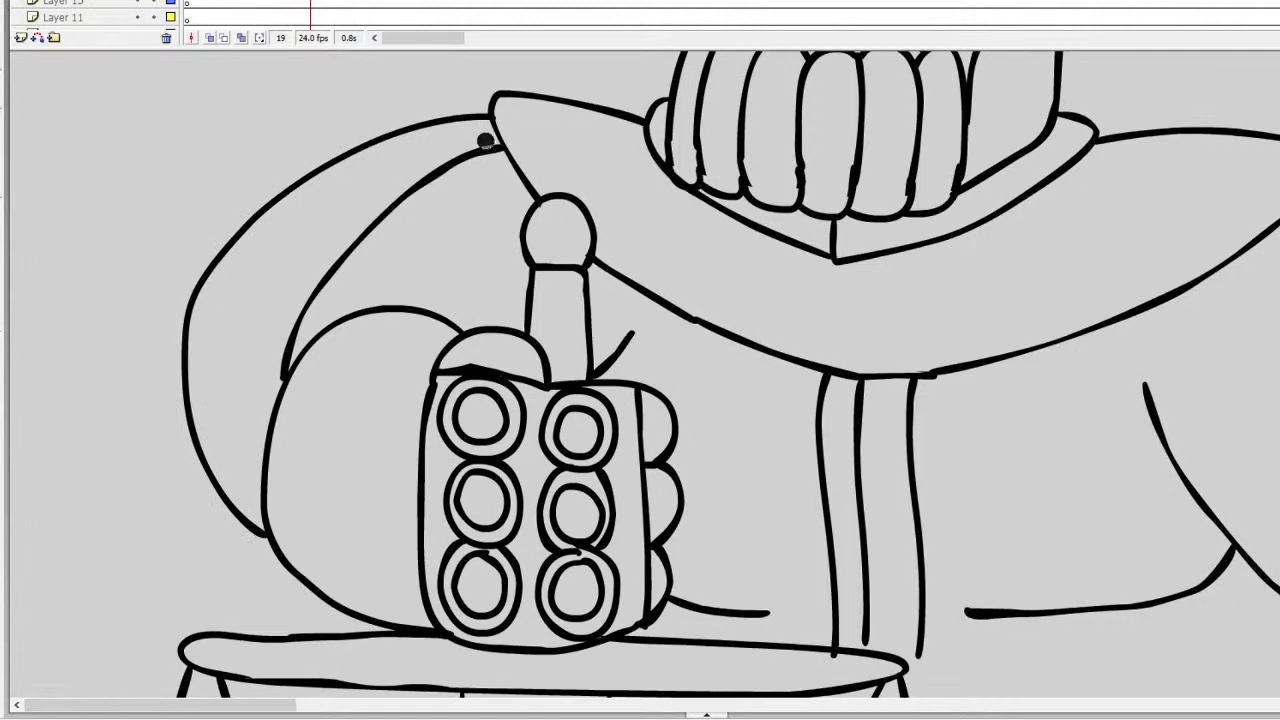
mouse_move(491, 151)
mouse_down()
mouse_move(427, 175)
mouse_move(332, 272)
mouse_move(272, 373)
mouse_up()
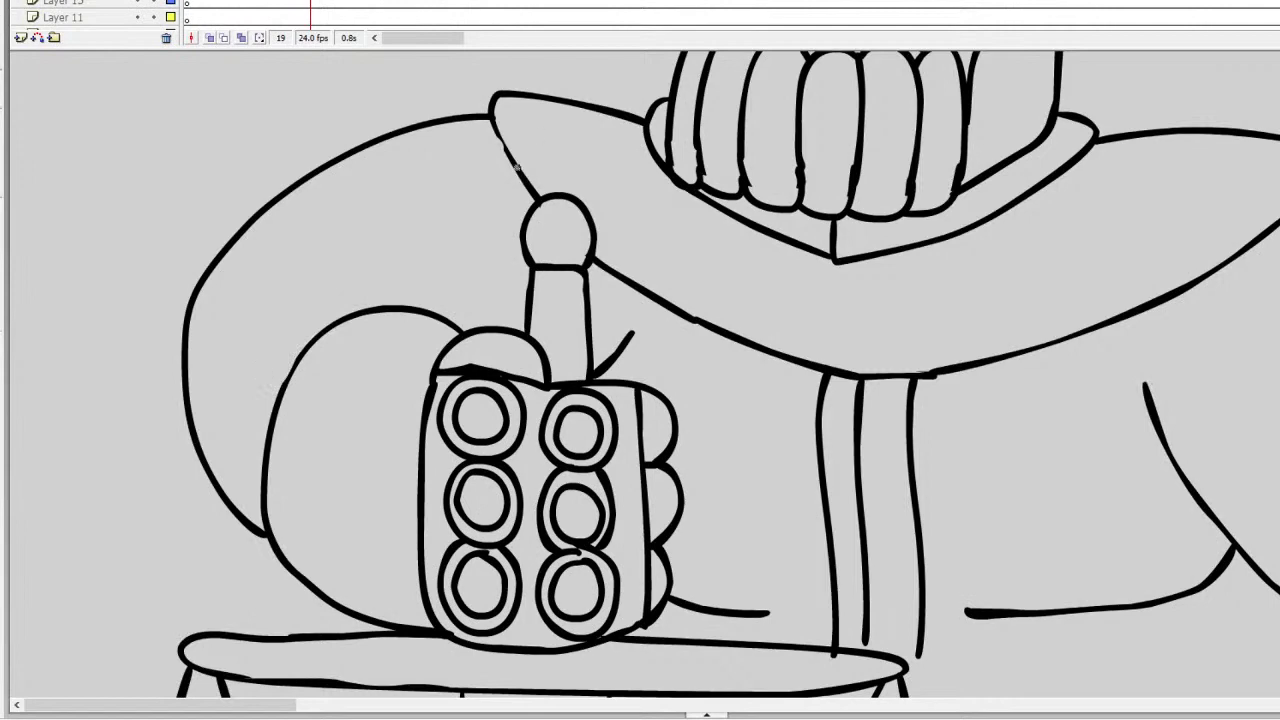
drag(516, 160, 484, 112)
Step: Draw both sides of the torso below the chest and its curved bottom edge, redoing the first right-side line
drag(292, 705, 352, 705)
scroll(352, 705, down, 3)
scroll(640, 375, down, 3)
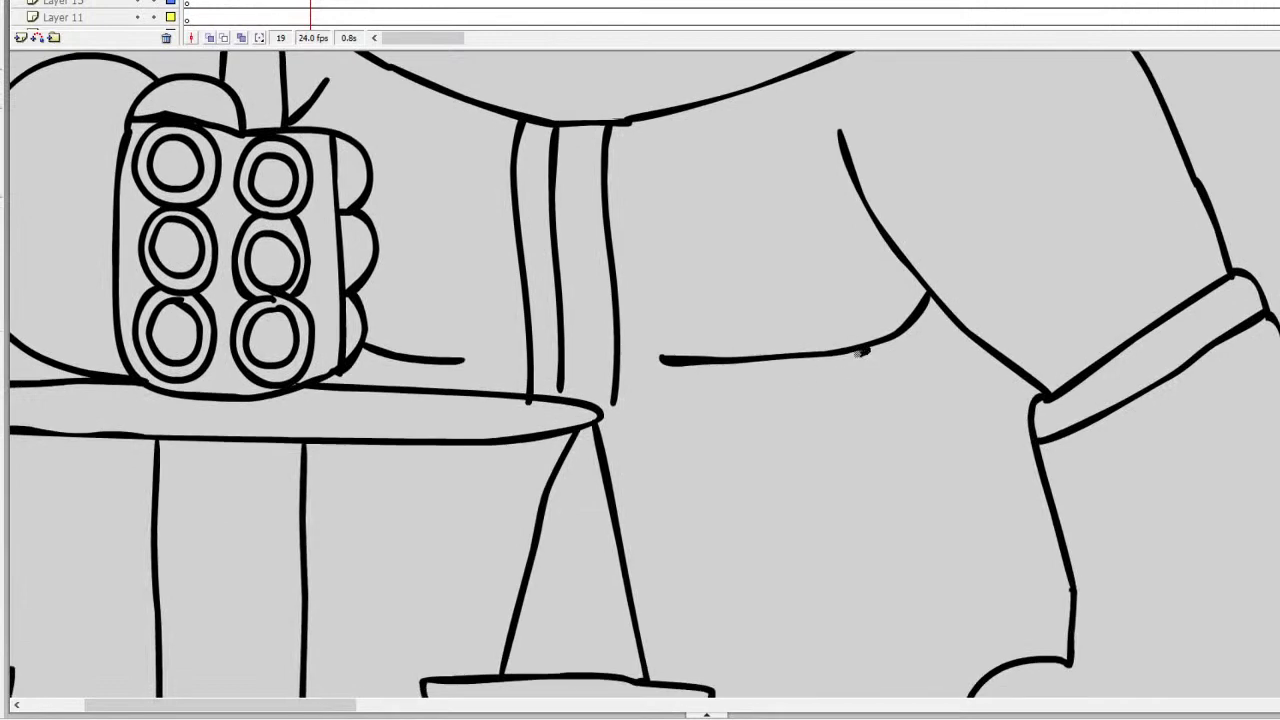
mouse_move(862, 352)
mouse_down()
mouse_move(804, 382)
mouse_move(738, 470)
mouse_move(720, 542)
mouse_up()
key(ctrl+z)
mouse_move(881, 346)
mouse_down()
mouse_move(848, 511)
mouse_move(856, 597)
mouse_move(833, 623)
mouse_move(636, 623)
mouse_up()
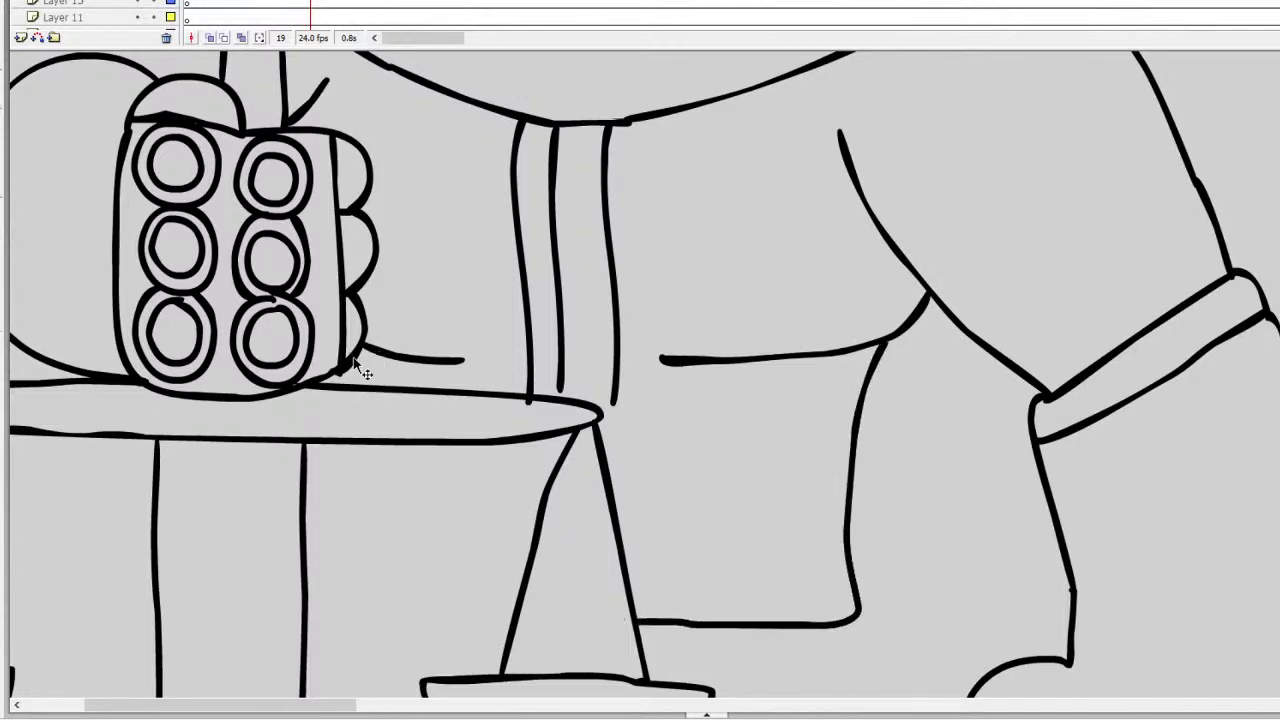
mouse_move(351, 443)
mouse_down()
mouse_move(338, 574)
mouse_move(516, 620)
mouse_move(642, 622)
mouse_up()
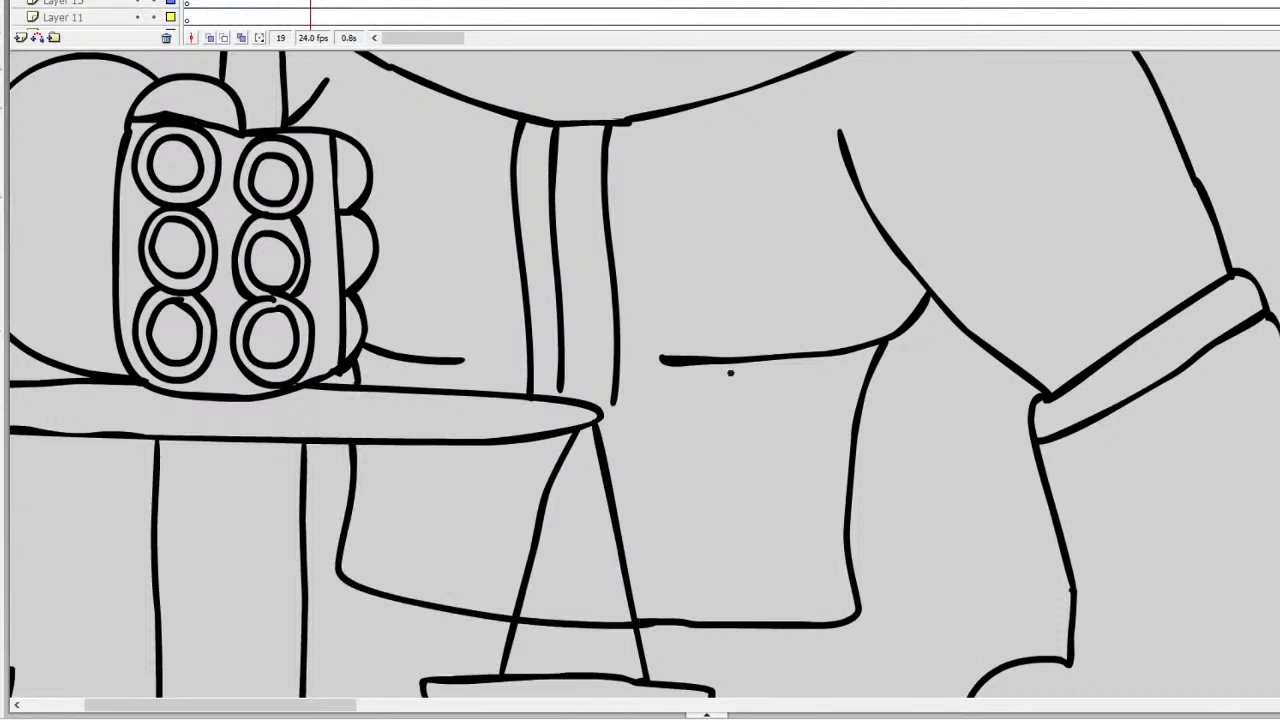
Step: Outline a curved panel on each side of the torso with a connecting line between them, and extend the straps to that line
mouse_move(869, 372)
mouse_down()
mouse_move(688, 424)
mouse_move(674, 559)
mouse_move(745, 618)
mouse_up()
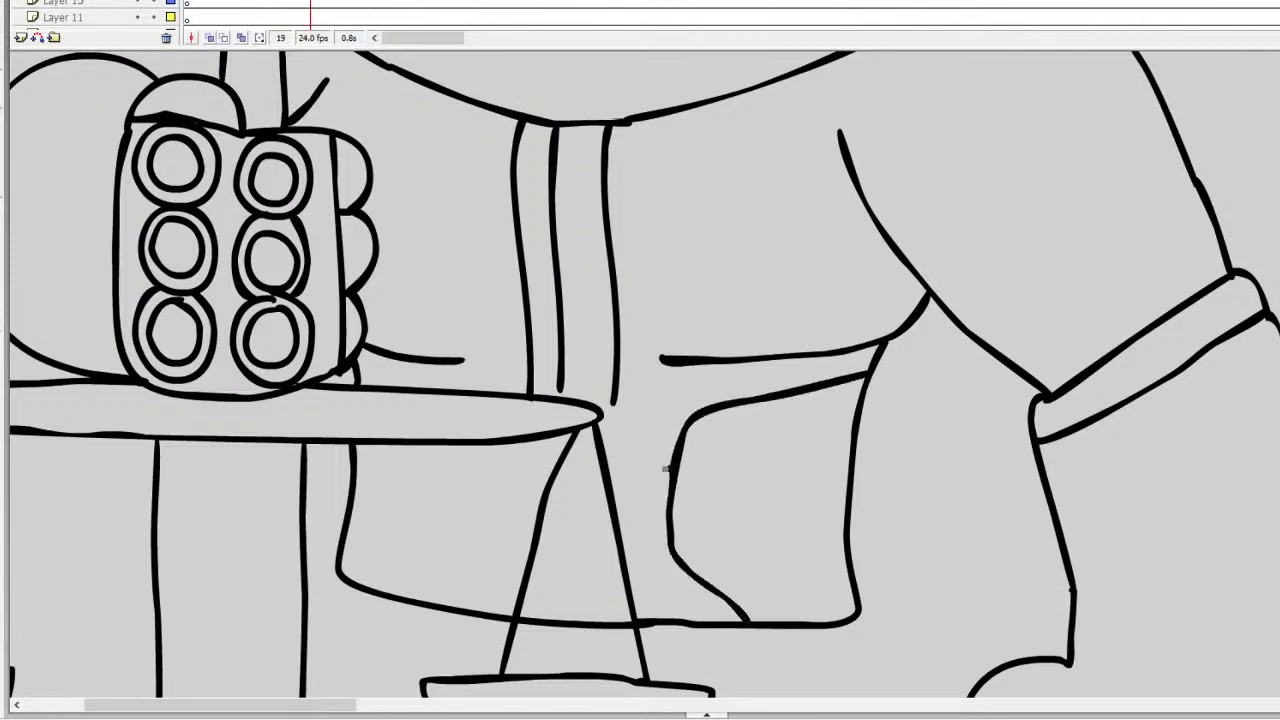
mouse_move(665, 468)
mouse_down()
mouse_move(490, 461)
mouse_move(484, 530)
mouse_up()
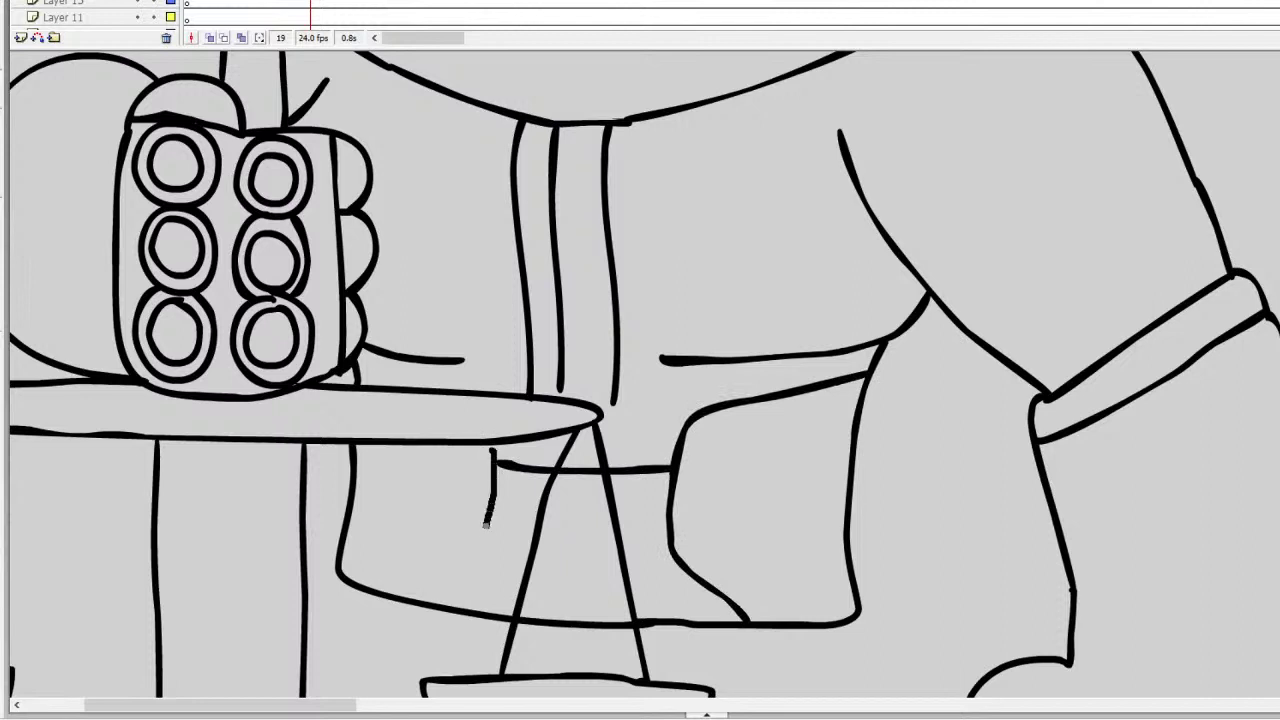
key(ctrl+z)
mouse_move(496, 444)
mouse_down()
mouse_move(483, 535)
mouse_move(374, 590)
mouse_up()
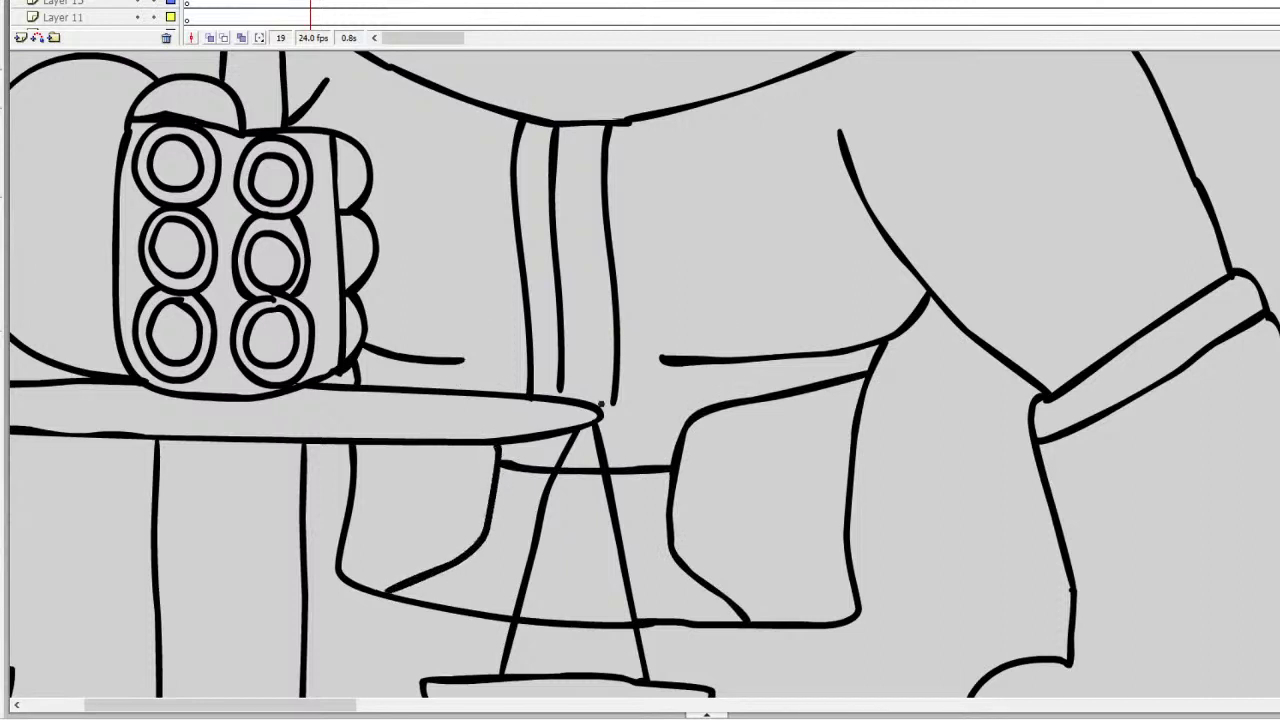
drag(613, 405, 610, 467)
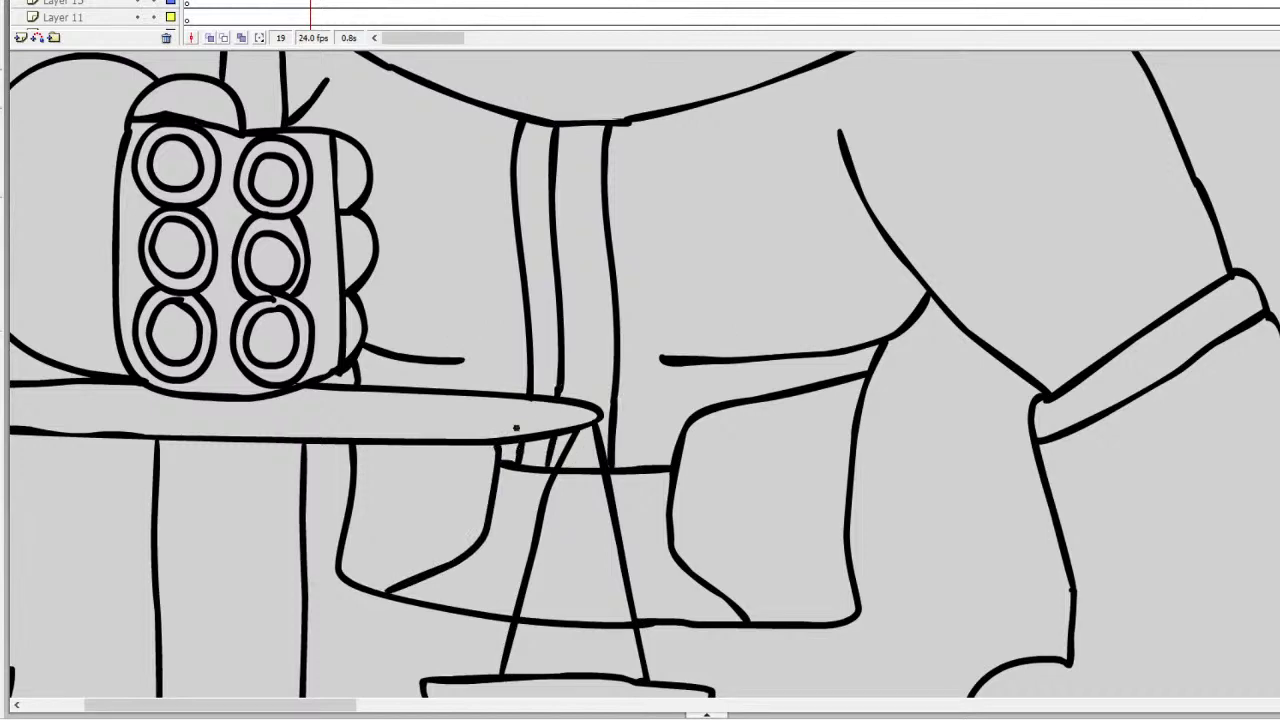
Step: Draw a narrow belt band along the torso's bottom edge and a curved outer leg line down from its right end
scroll(644, 373, down, 5)
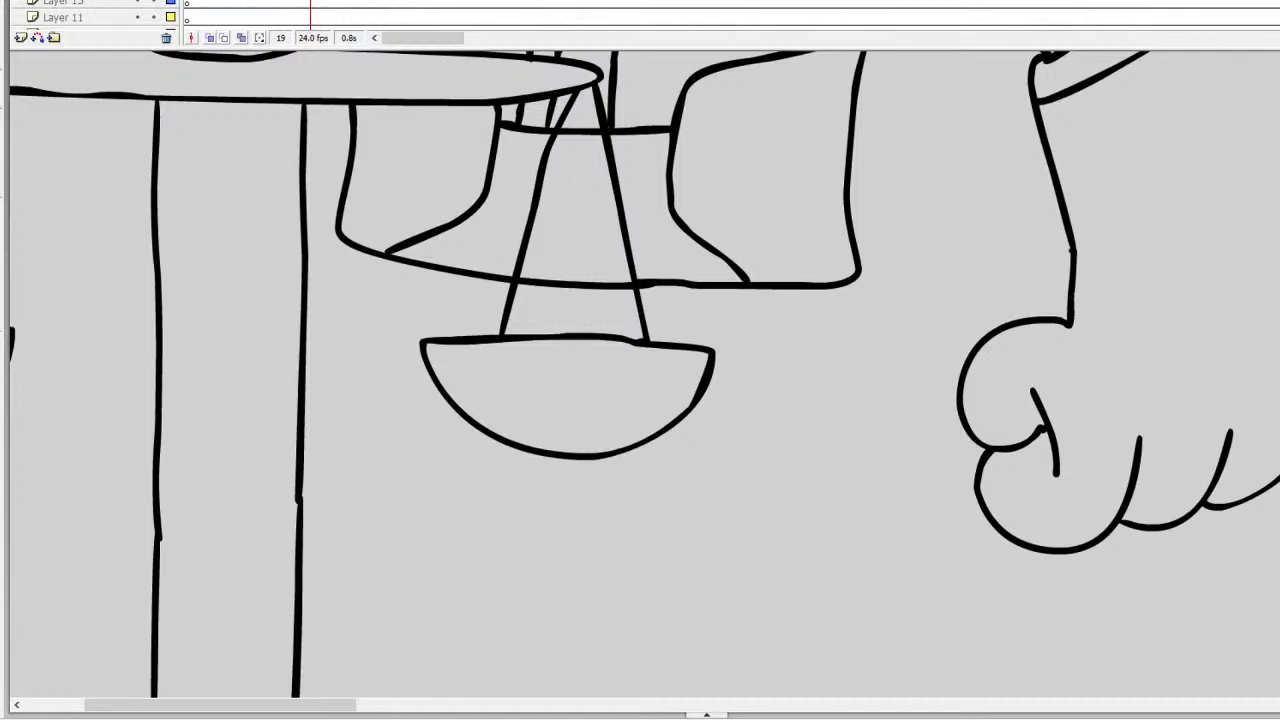
drag(858, 274, 896, 388)
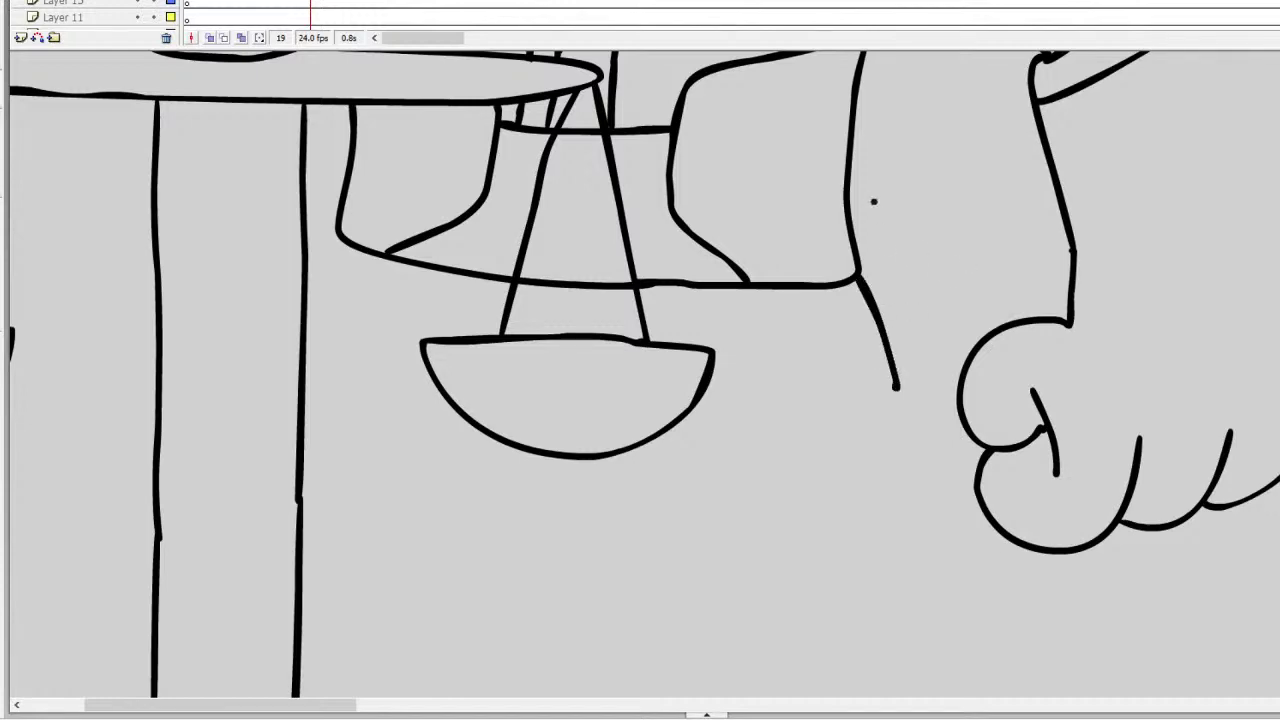
key(ctrl+z)
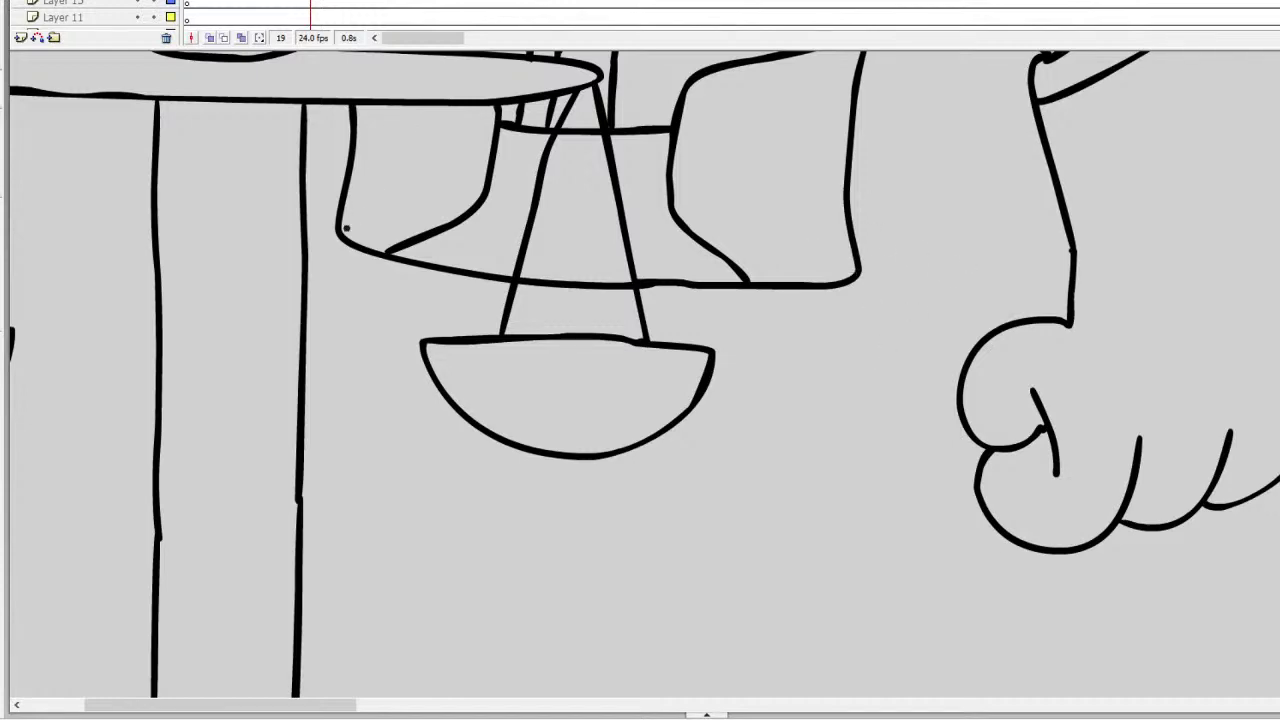
mouse_move(346, 228)
mouse_down()
mouse_move(331, 259)
mouse_move(381, 289)
mouse_move(513, 316)
mouse_move(564, 305)
mouse_move(617, 319)
mouse_move(820, 323)
mouse_move(854, 315)
mouse_move(860, 270)
mouse_up()
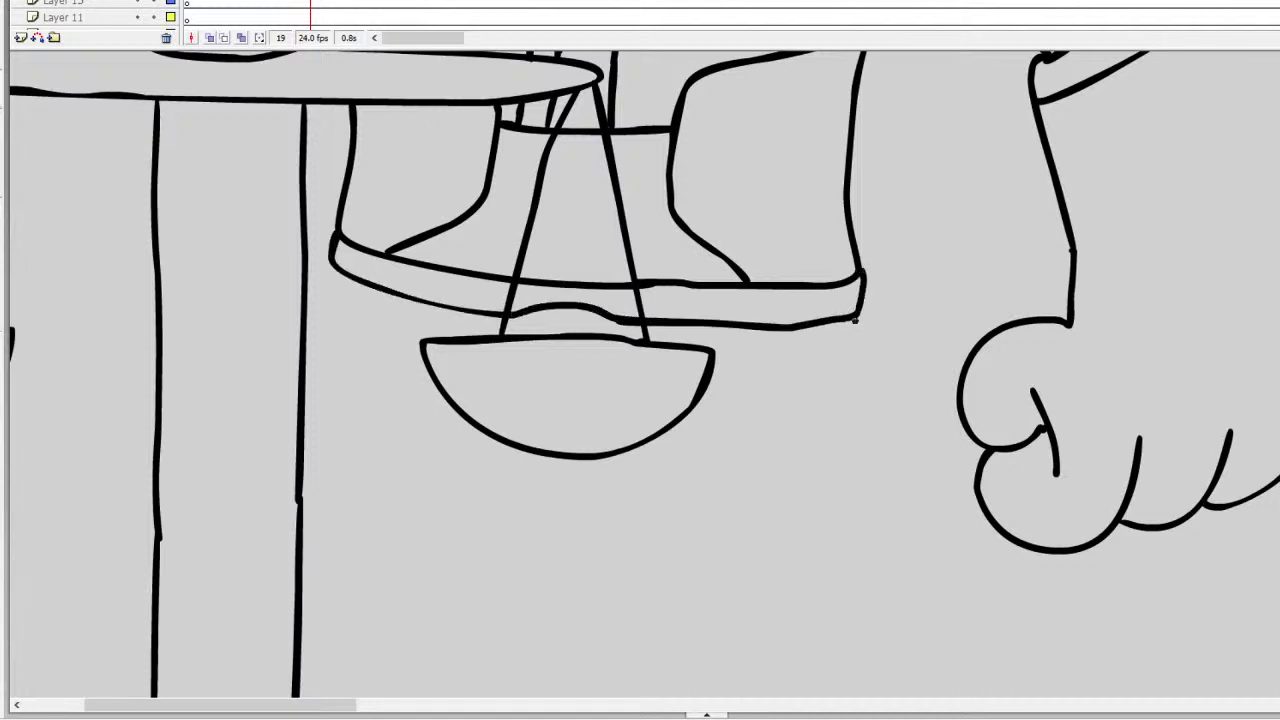
mouse_move(855, 320)
mouse_down()
mouse_move(880, 367)
mouse_move(915, 592)
mouse_up()
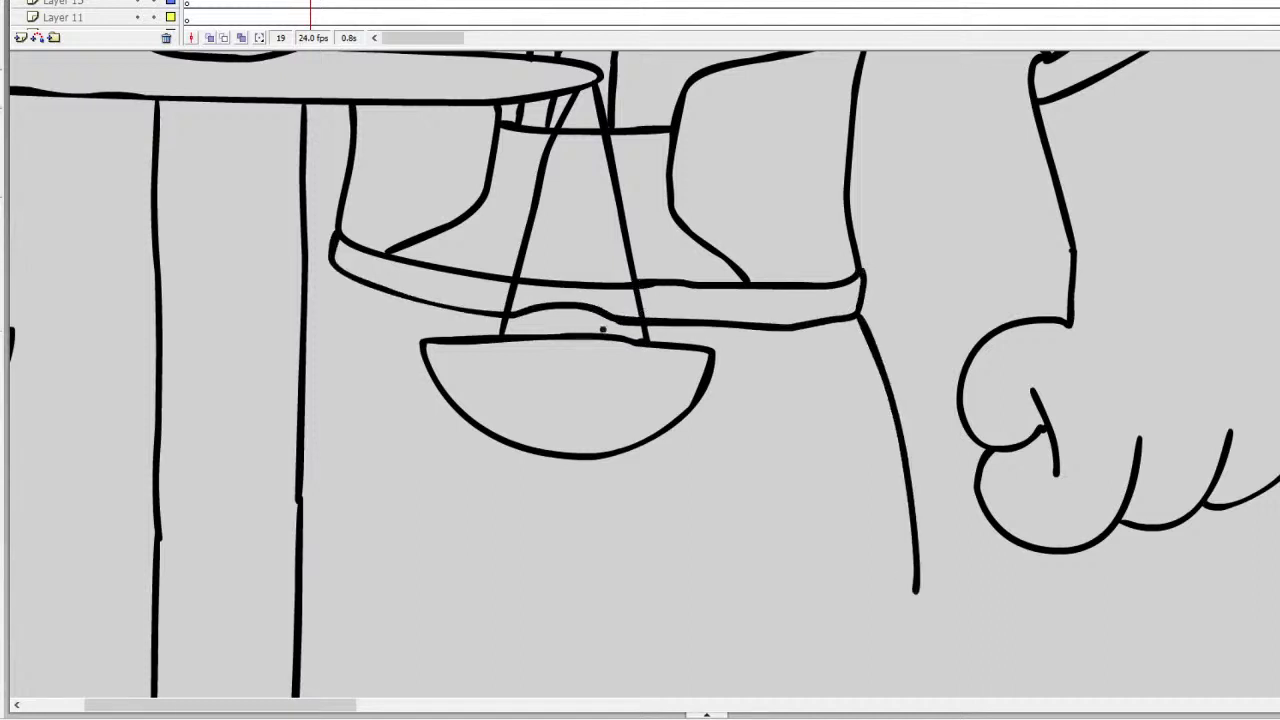
Step: Draw a short hip line from the belt's left end to the sword blade and a leg line down from the right scale pan's underside
drag(336, 267, 263, 380)
key(ctrl+z)
drag(336, 268, 301, 301)
drag(587, 476, 645, 623)
scroll(640, 375, up, 7)
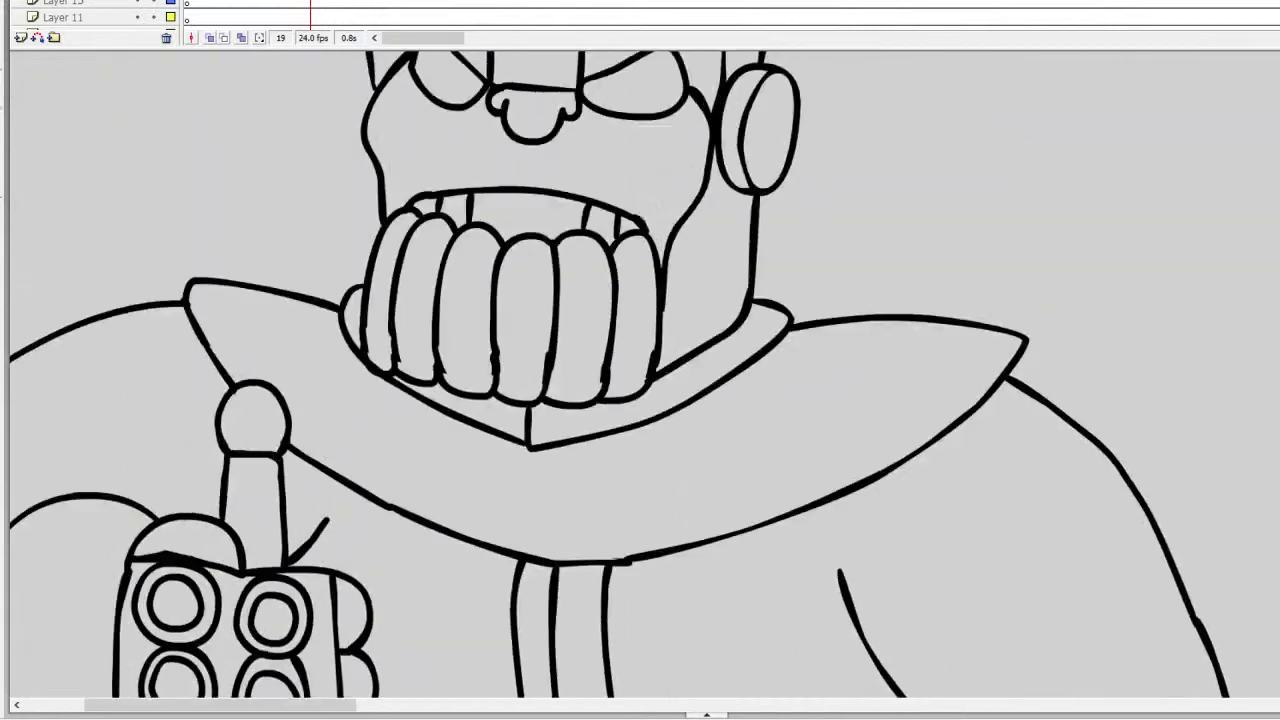
scroll(640, 375, down, 10)
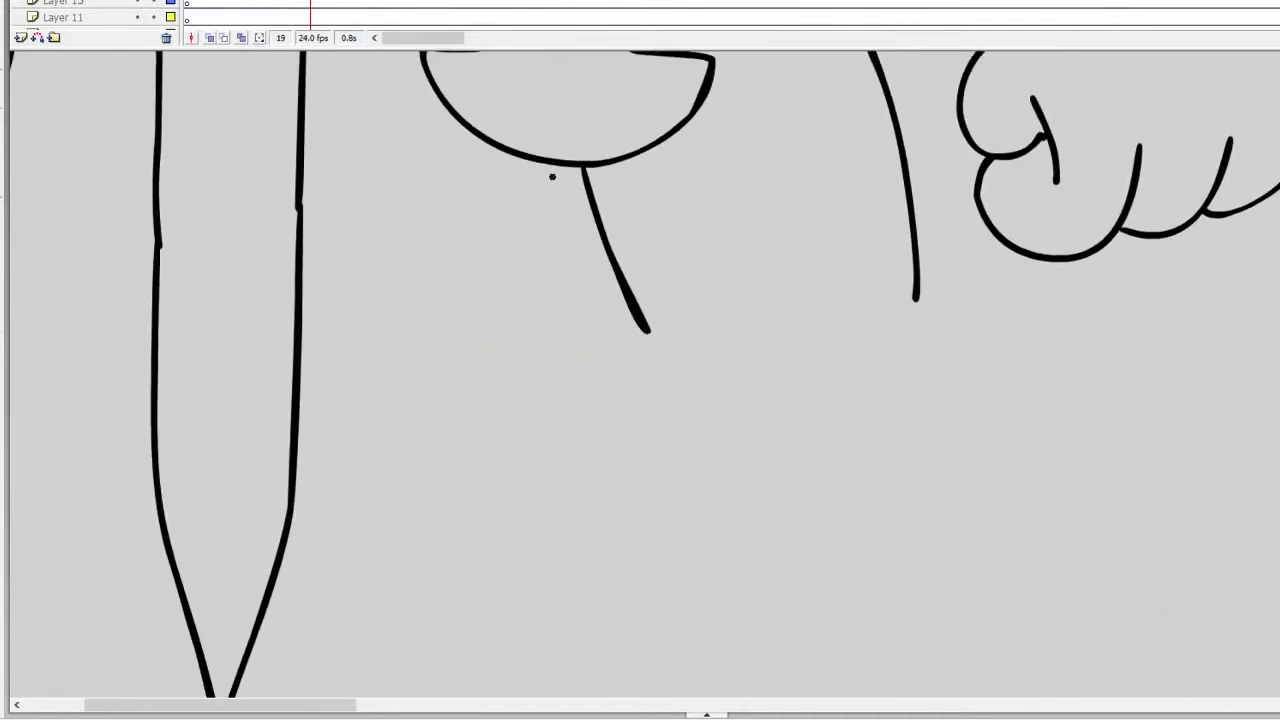
Step: Draw the left leg's inner line curving out from under the scale pan and extend both lines of the right leg downward
scroll(640, 375, up, 2)
mouse_move(548, 262)
mouse_down()
mouse_move(529, 330)
mouse_move(440, 505)
mouse_move(537, 337)
mouse_move(388, 520)
mouse_up()
key(ctrl+z)
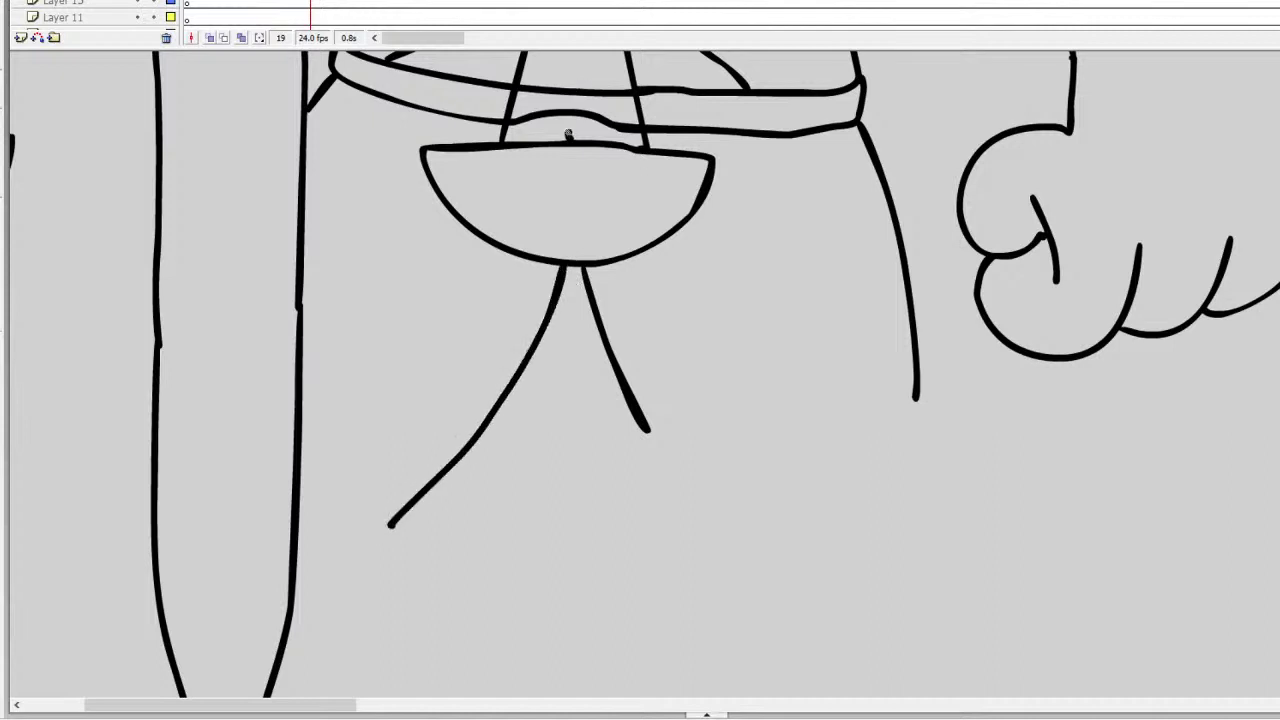
drag(648, 430, 732, 565)
drag(916, 396, 929, 565)
Step: Close off the right leg with short shin lines, a wide rounded cuff, and a boot with a notched sole and its toe pointing right
scroll(640, 375, down, 8)
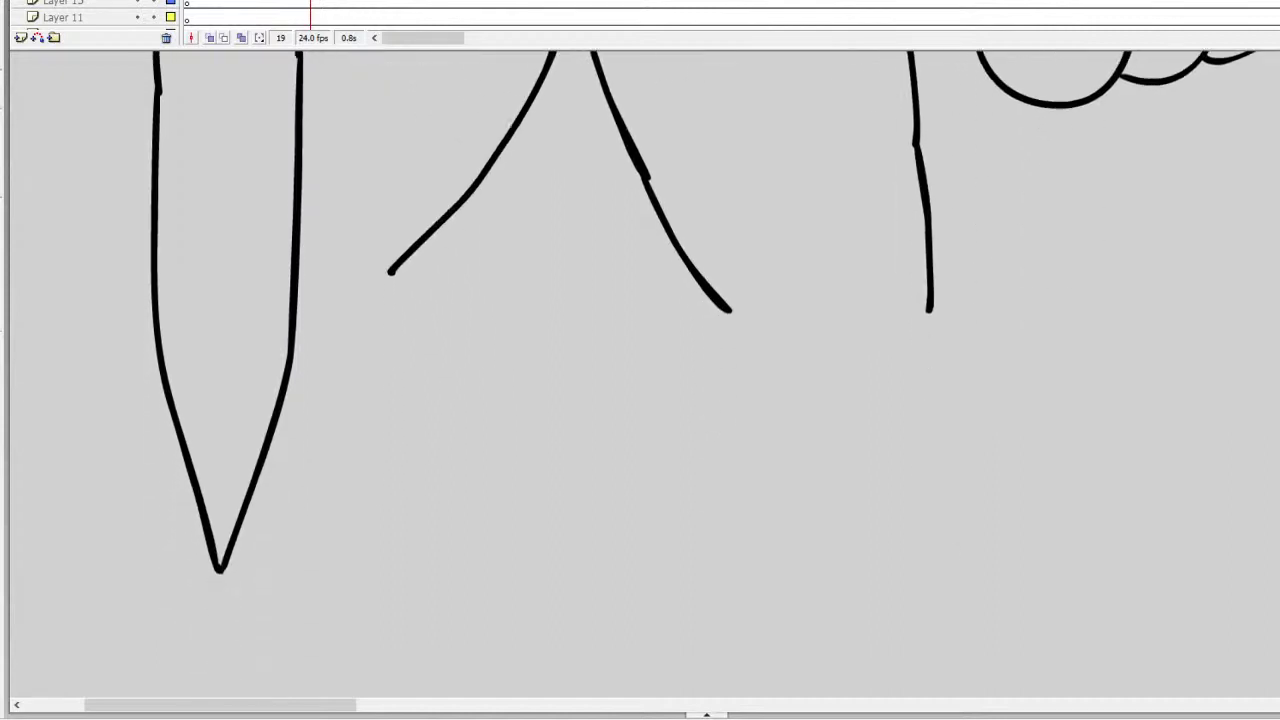
drag(714, 173, 692, 242)
drag(676, 243, 988, 247)
mouse_move(931, 180)
mouse_down()
mouse_move(936, 250)
mouse_move(932, 237)
mouse_move(988, 278)
mouse_move(814, 351)
mouse_move(655, 290)
mouse_move(681, 243)
mouse_up()
key(ctrl+z)
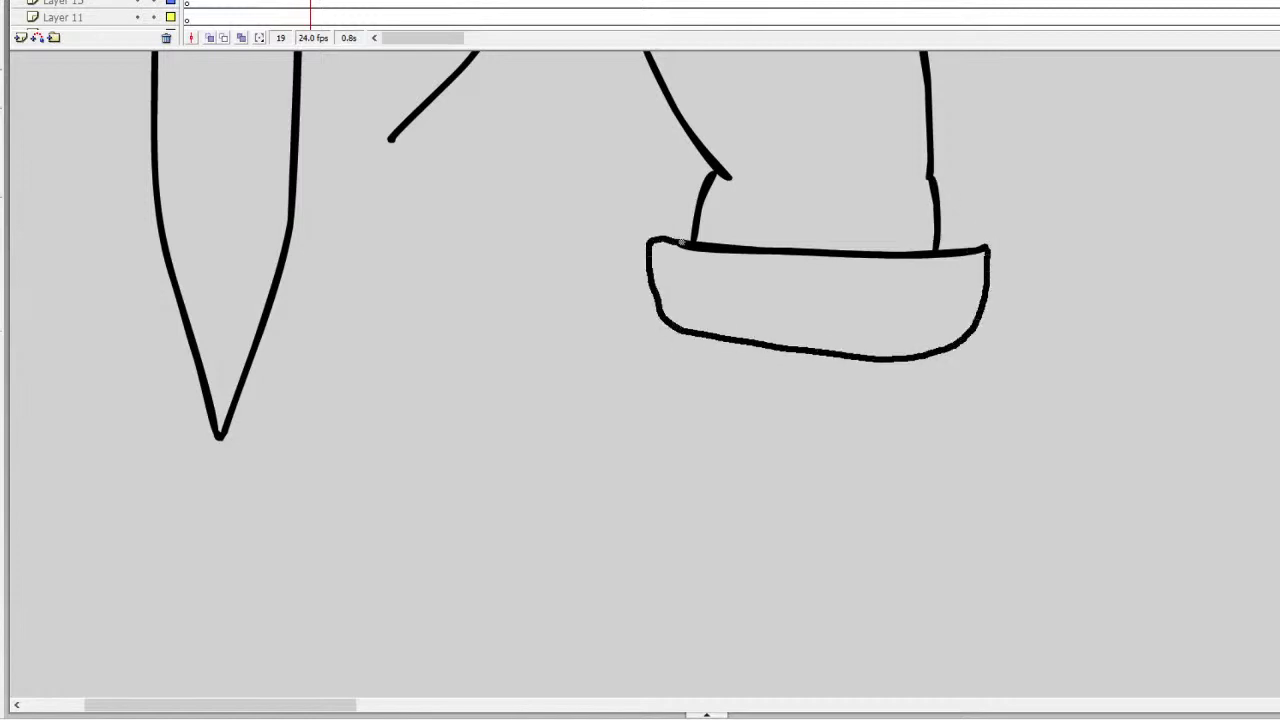
mouse_move(658, 330)
mouse_down()
mouse_move(630, 493)
mouse_move(663, 633)
mouse_move(751, 609)
mouse_move(1043, 670)
mouse_move(1245, 545)
mouse_move(1040, 494)
mouse_move(962, 338)
mouse_up()
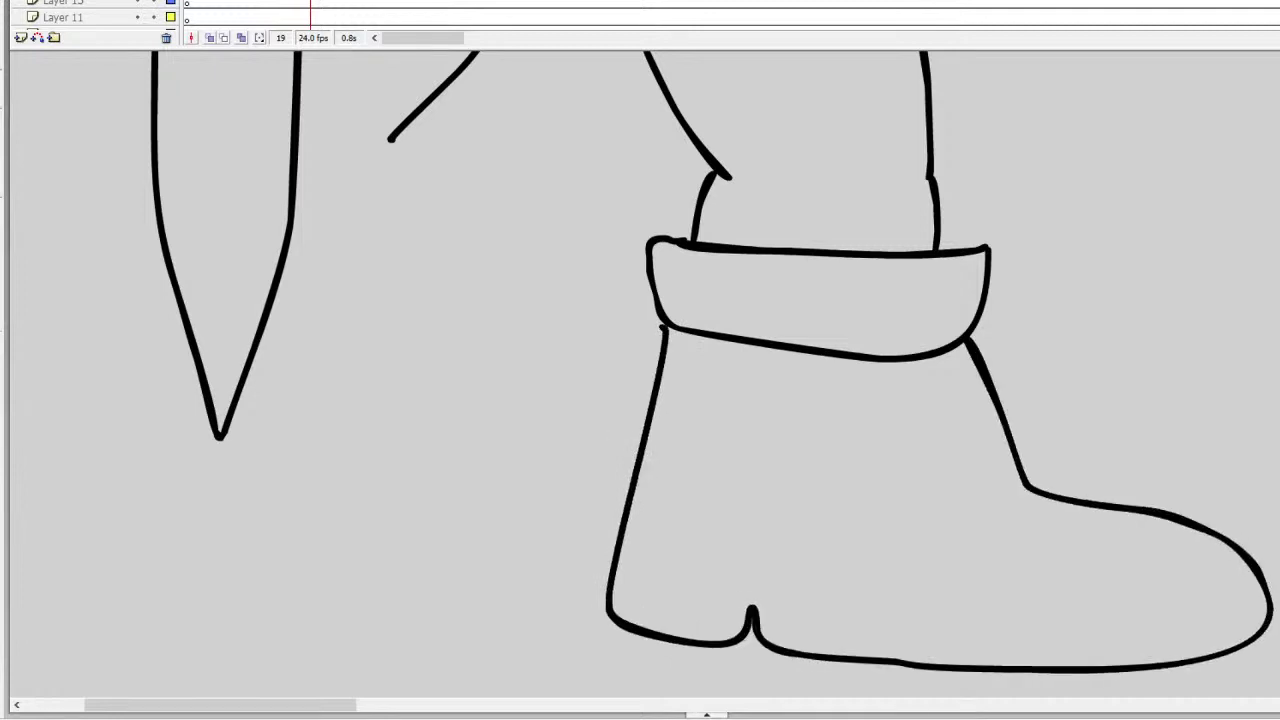
Step: Extend the left leg with a short shin line and draw its rounded boot cuff on both sides of the sword blade
scroll(640, 375, up, 10)
scroll(640, 375, down, 8)
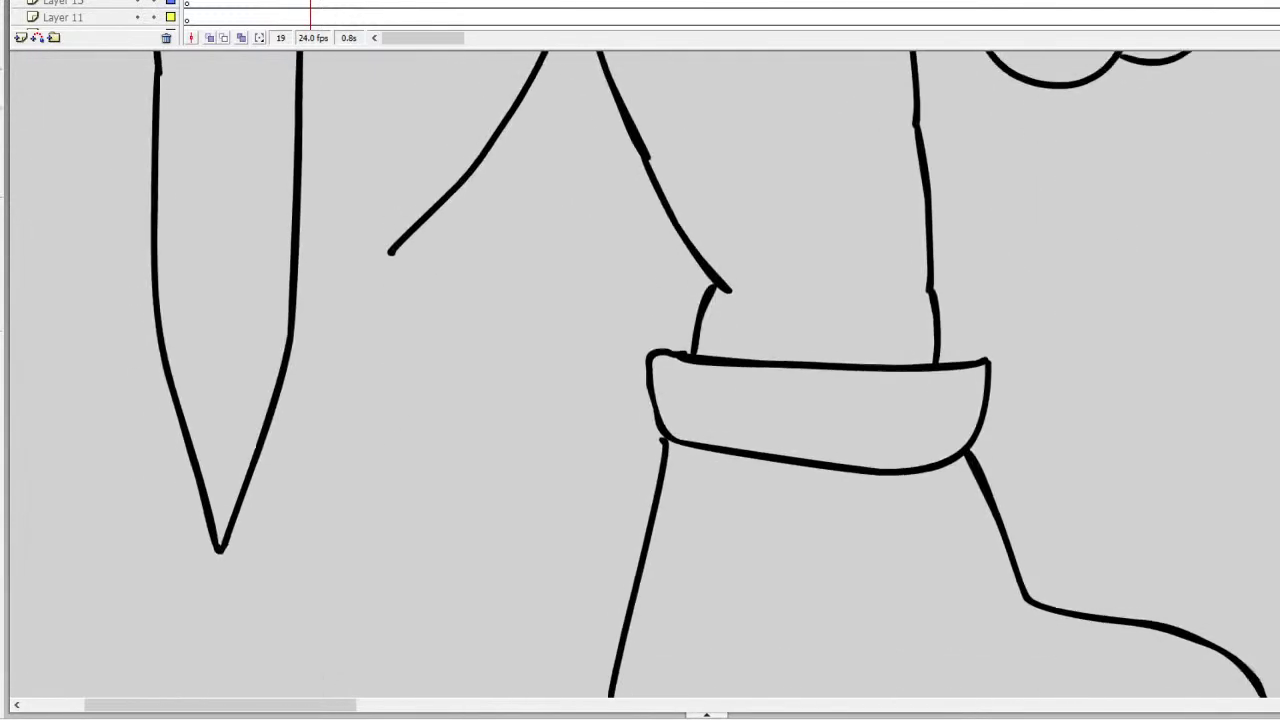
scroll(640, 375, up, 4)
scroll(640, 375, down, 1)
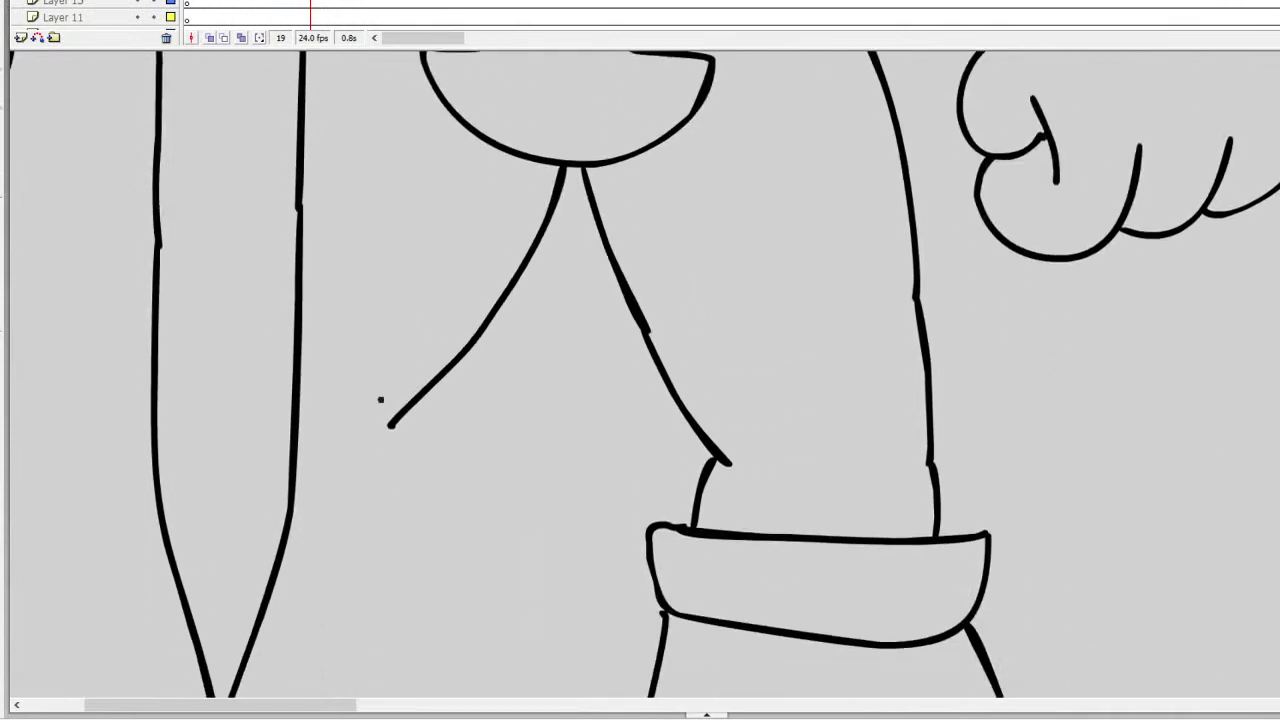
drag(390, 426, 400, 482)
mouse_move(290, 476)
mouse_down()
mouse_move(423, 481)
mouse_move(438, 576)
mouse_move(269, 581)
mouse_up()
mouse_move(152, 462)
mouse_down()
mouse_move(120, 463)
mouse_move(118, 550)
mouse_move(175, 562)
mouse_up()
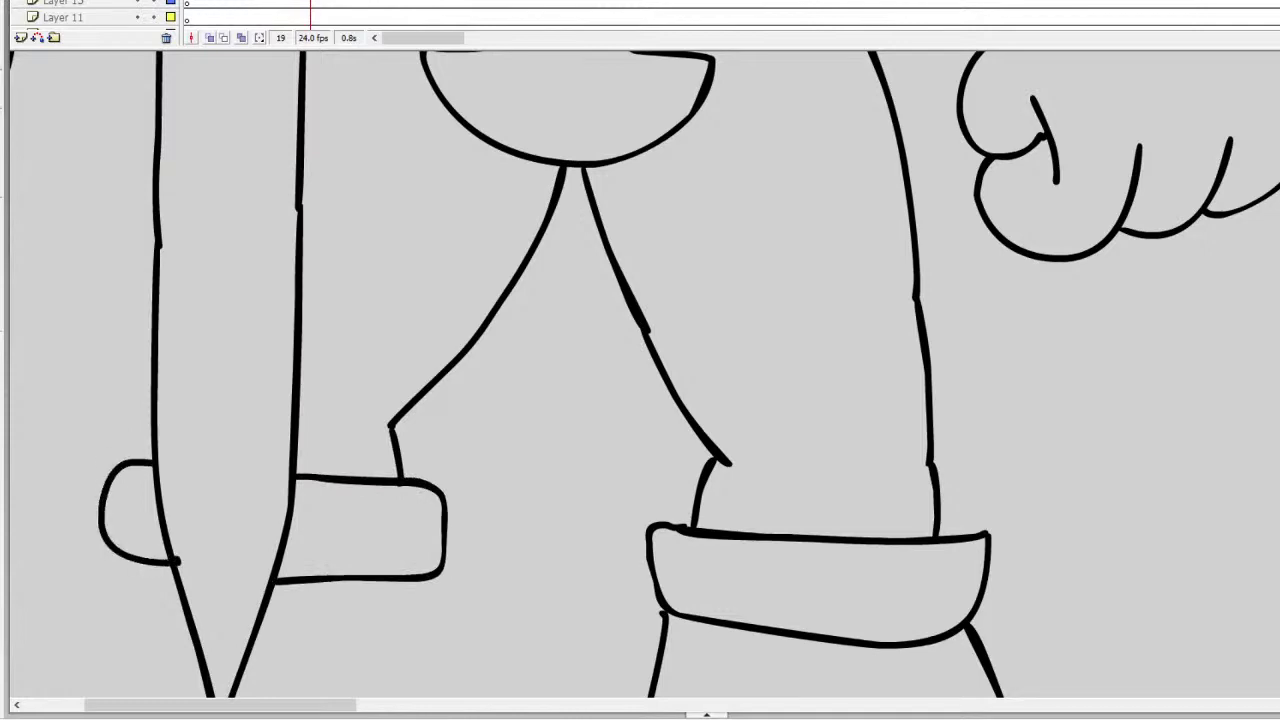
Step: Lengthen the sword blade to a lower pointed tip, erase the old tip lines, and mend the cuff edges beside it
scroll(640, 375, up, 3)
scroll(640, 375, down, 8)
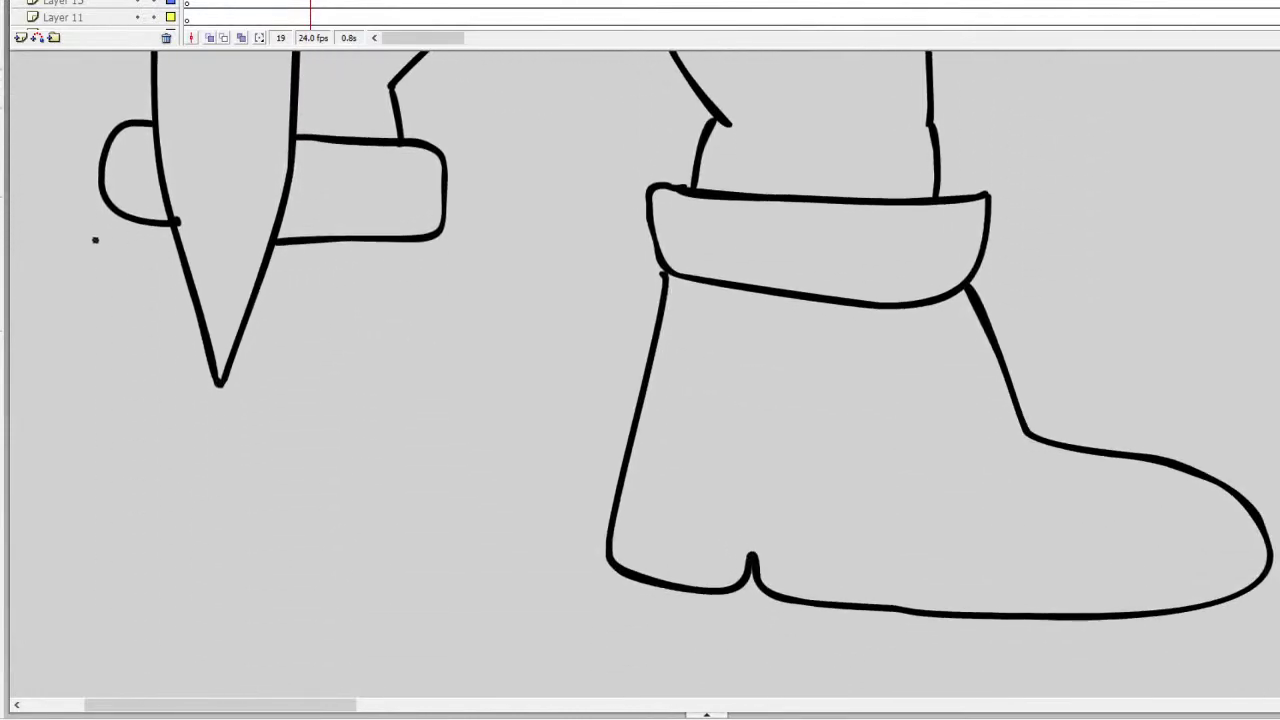
drag(319, 701, 293, 701)
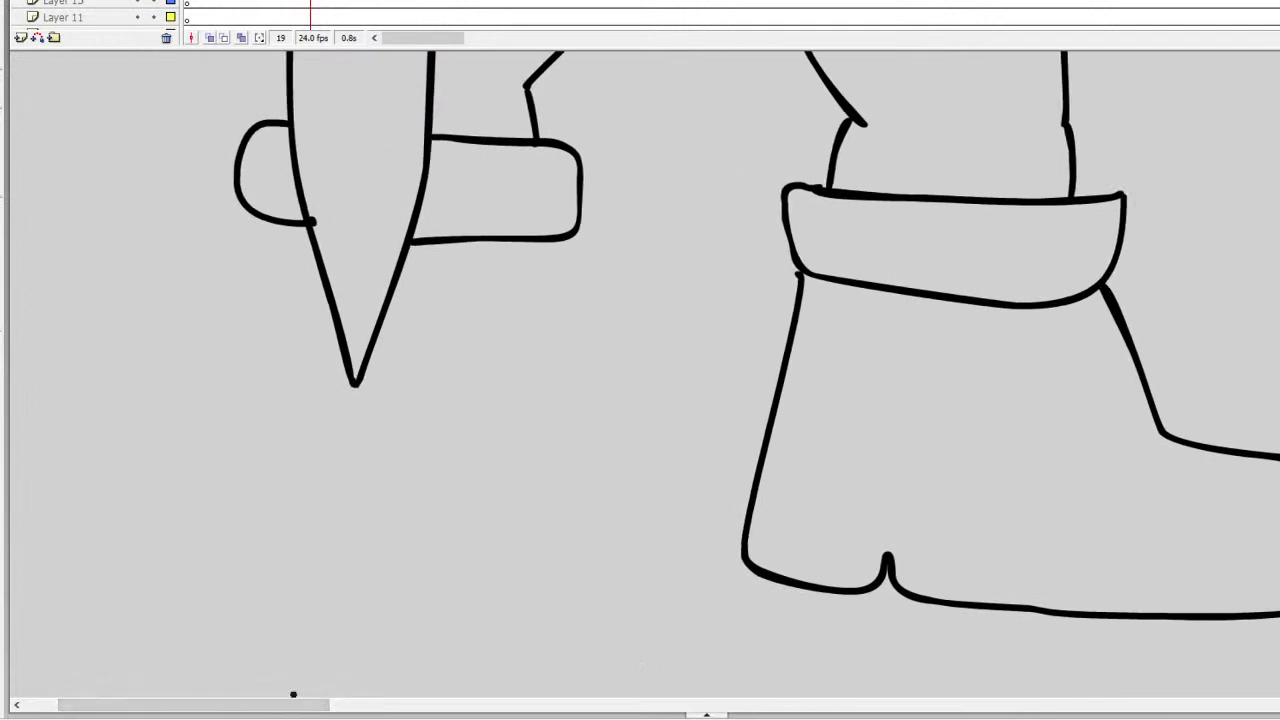
mouse_move(289, 88)
mouse_down()
mouse_move(300, 396)
mouse_move(346, 590)
mouse_up()
mouse_move(431, 118)
mouse_down()
mouse_move(400, 442)
mouse_move(345, 586)
mouse_up()
drag(297, 214, 300, 157)
drag(418, 140, 400, 258)
mouse_move(319, 220)
mouse_down()
mouse_move(323, 320)
mouse_move(397, 303)
mouse_move(357, 384)
mouse_move(331, 312)
mouse_up()
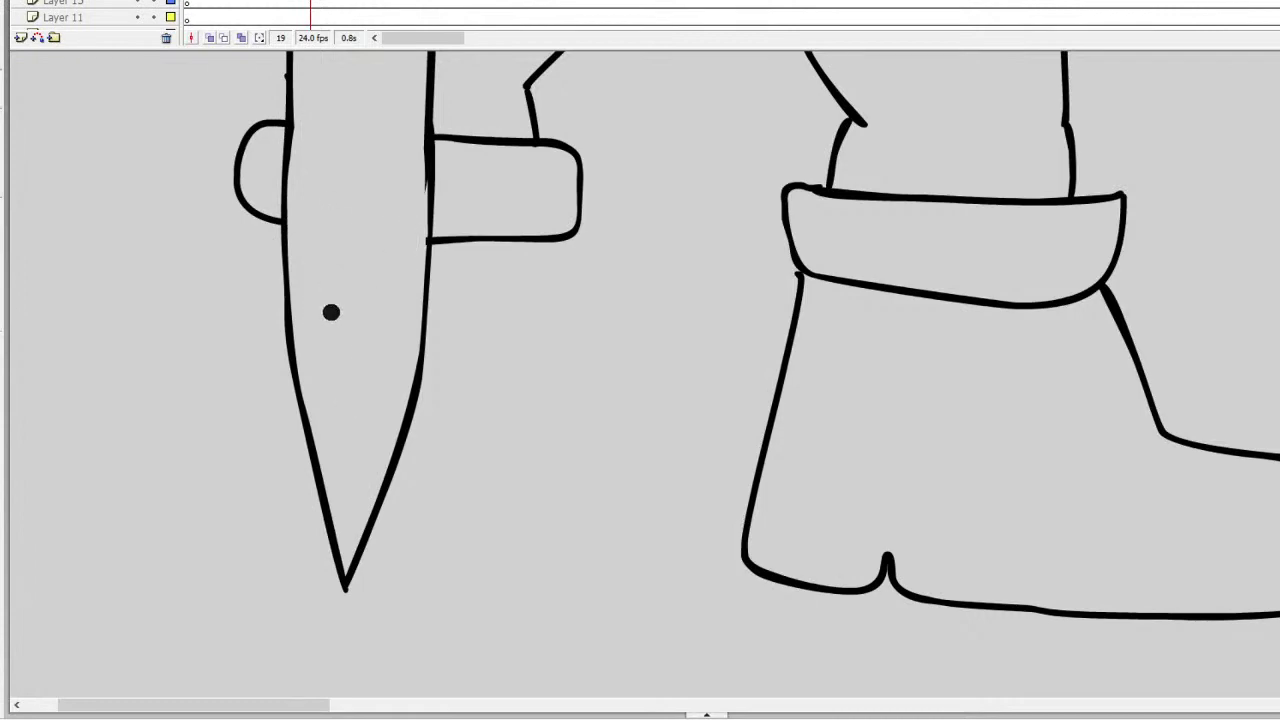
Step: Draw the left boot behind the sword blade, with its toe pointing left and a notch in the sole near the heel
mouse_move(247, 210)
mouse_down()
mouse_move(230, 352)
mouse_move(118, 392)
mouse_move(30, 452)
mouse_move(80, 558)
mouse_move(328, 563)
mouse_move(443, 523)
mouse_move(470, 553)
mouse_move(566, 540)
mouse_move(566, 235)
mouse_up()
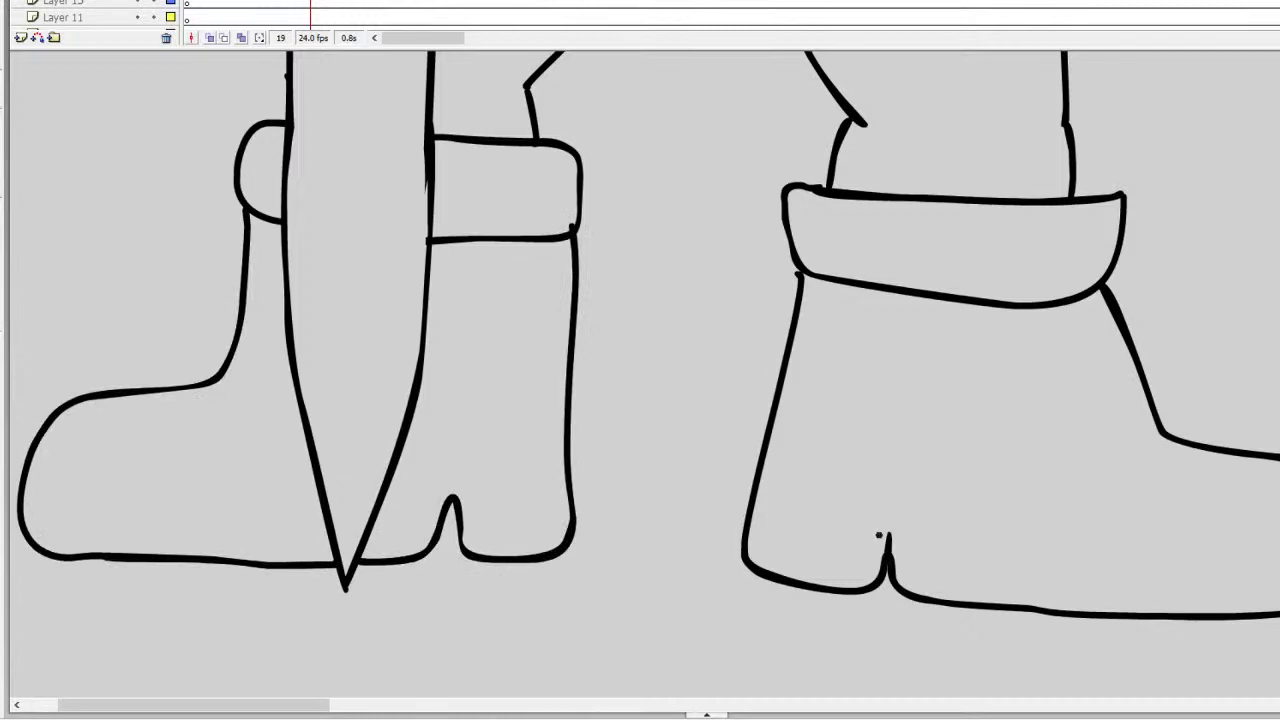
scroll(640, 374, up, 10)
scroll(640, 374, down, 3)
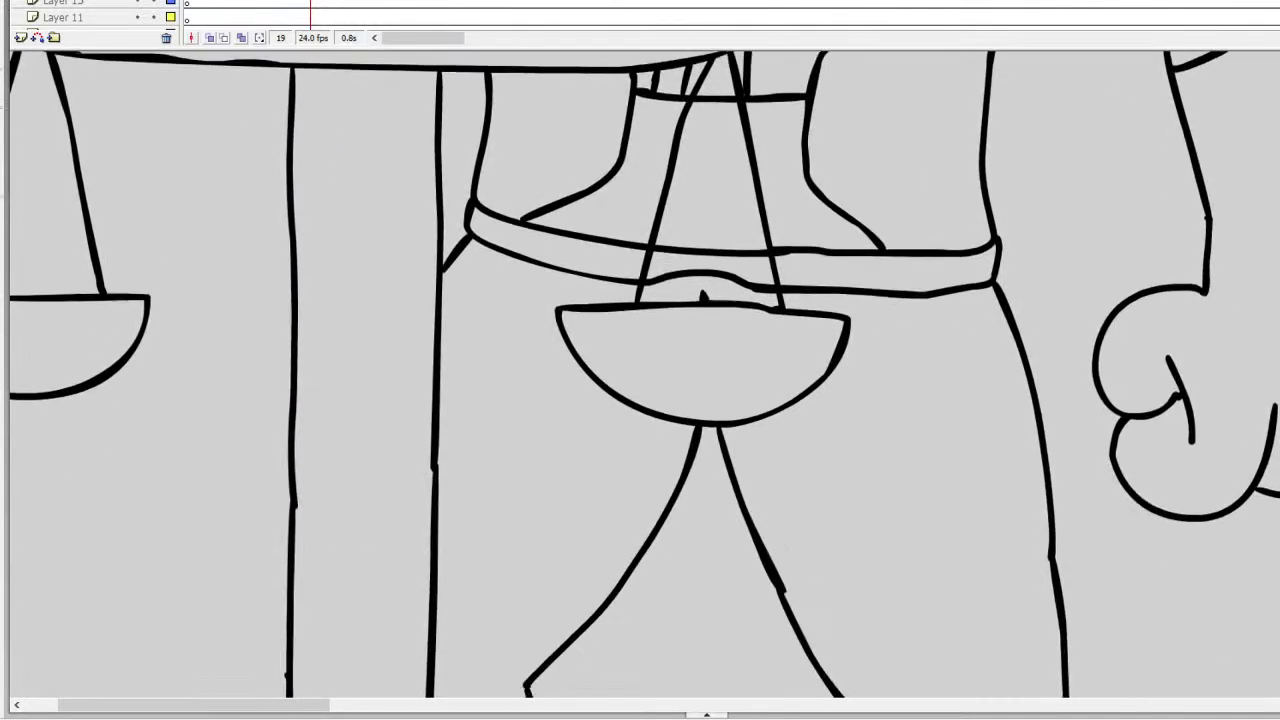
scroll(640, 374, up, 5)
scroll(644, 375, up, 3)
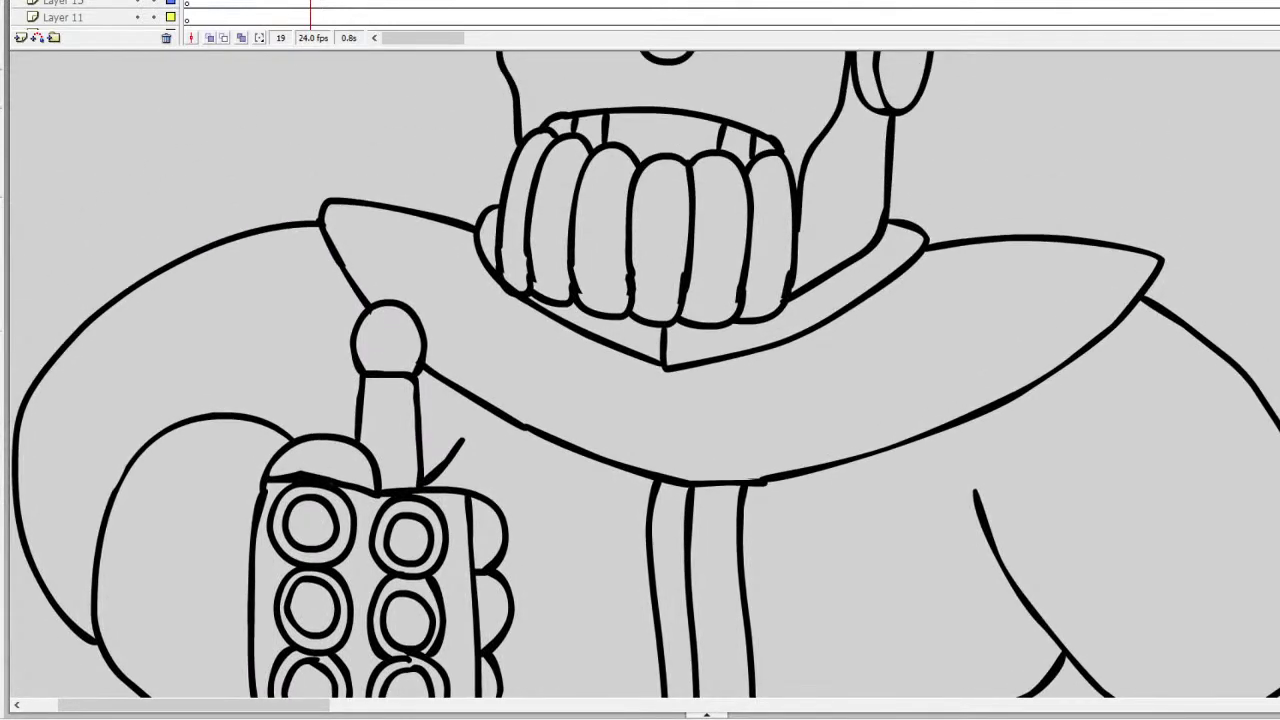
alt+click(757, 400)
alt+click(726, 438)
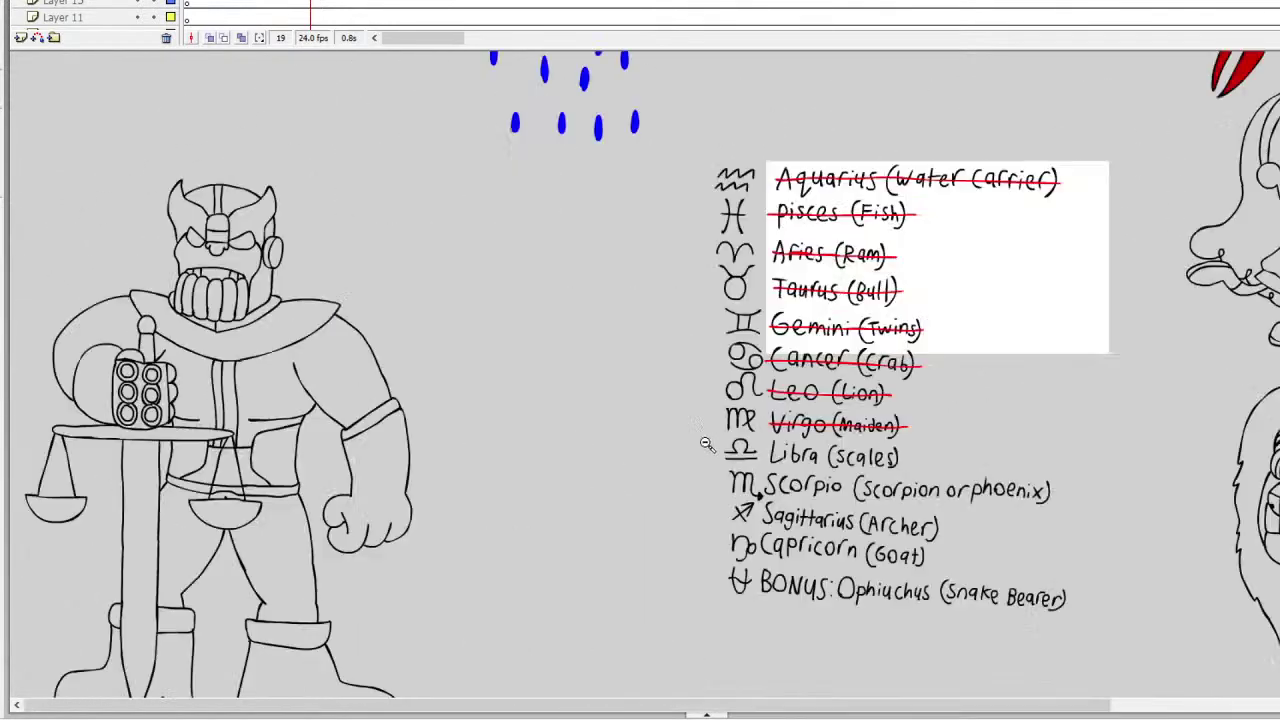
Step: Strike through the Libra (scales) entry in the zodiac list with a red line on the same layer as the other strikes
scroll(644, 375, down, 2)
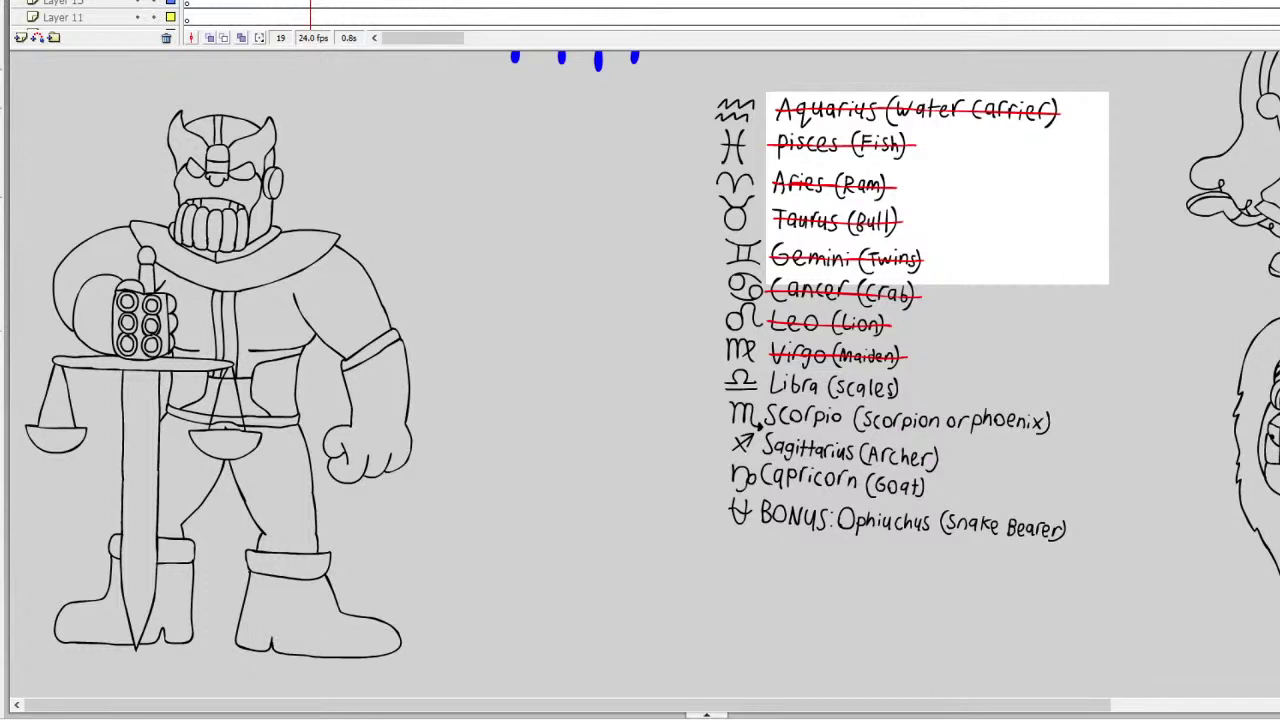
click(889, 425)
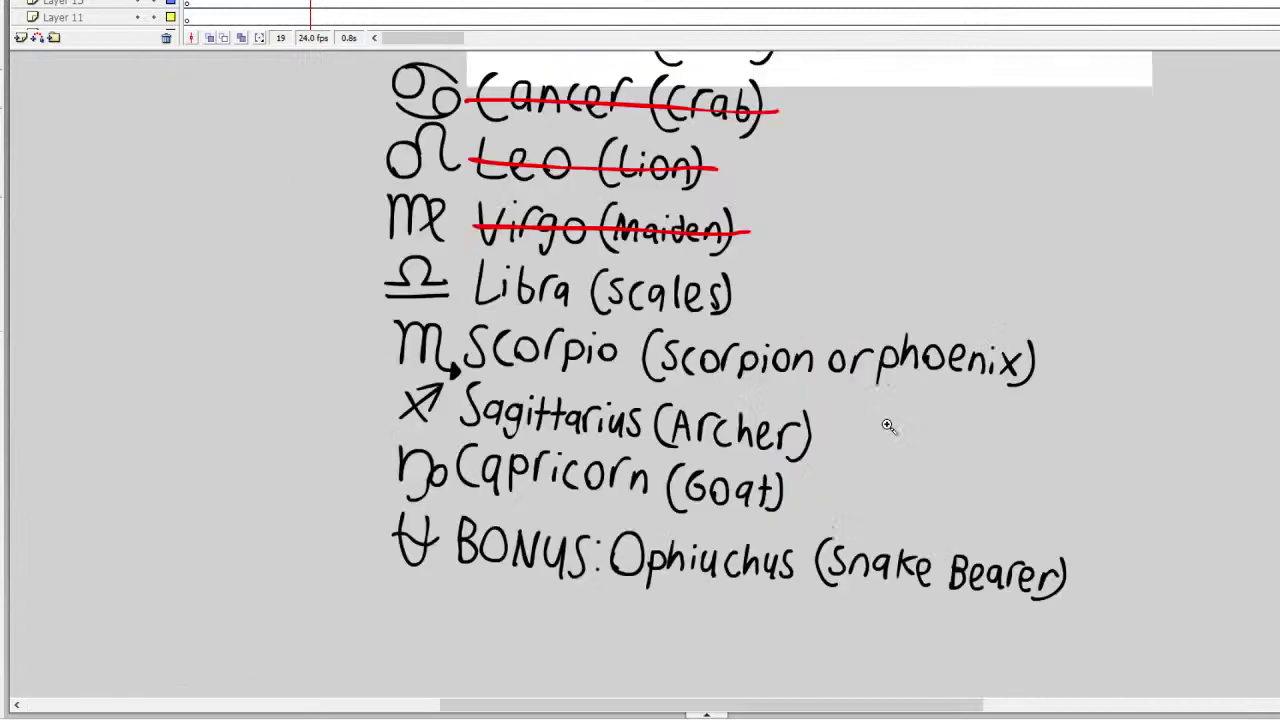
click(728, 282)
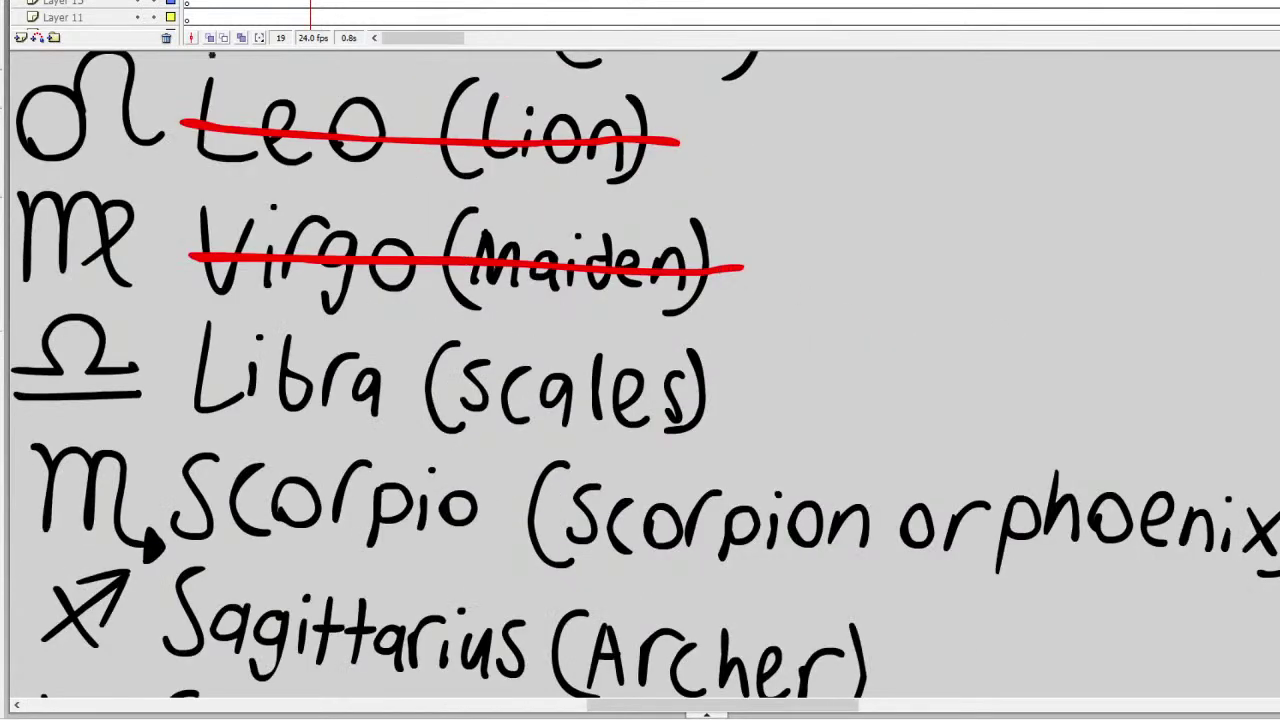
click(470, 266)
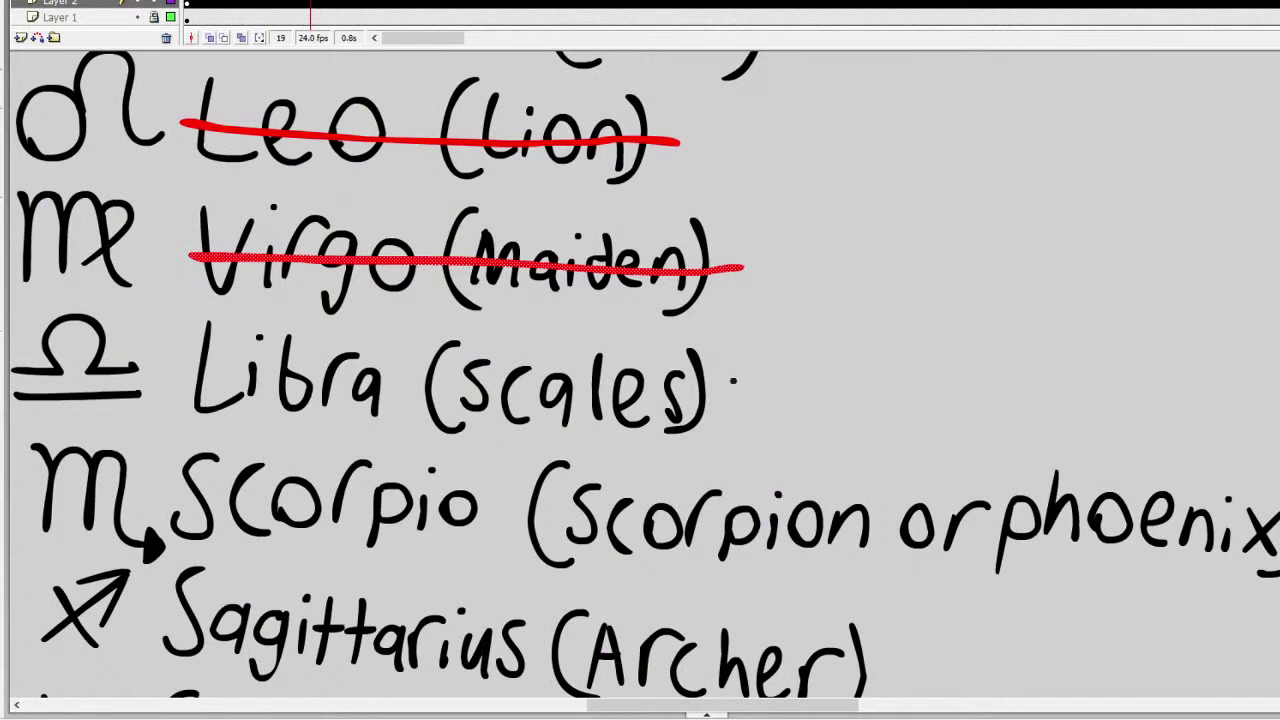
drag(745, 385, 175, 372)
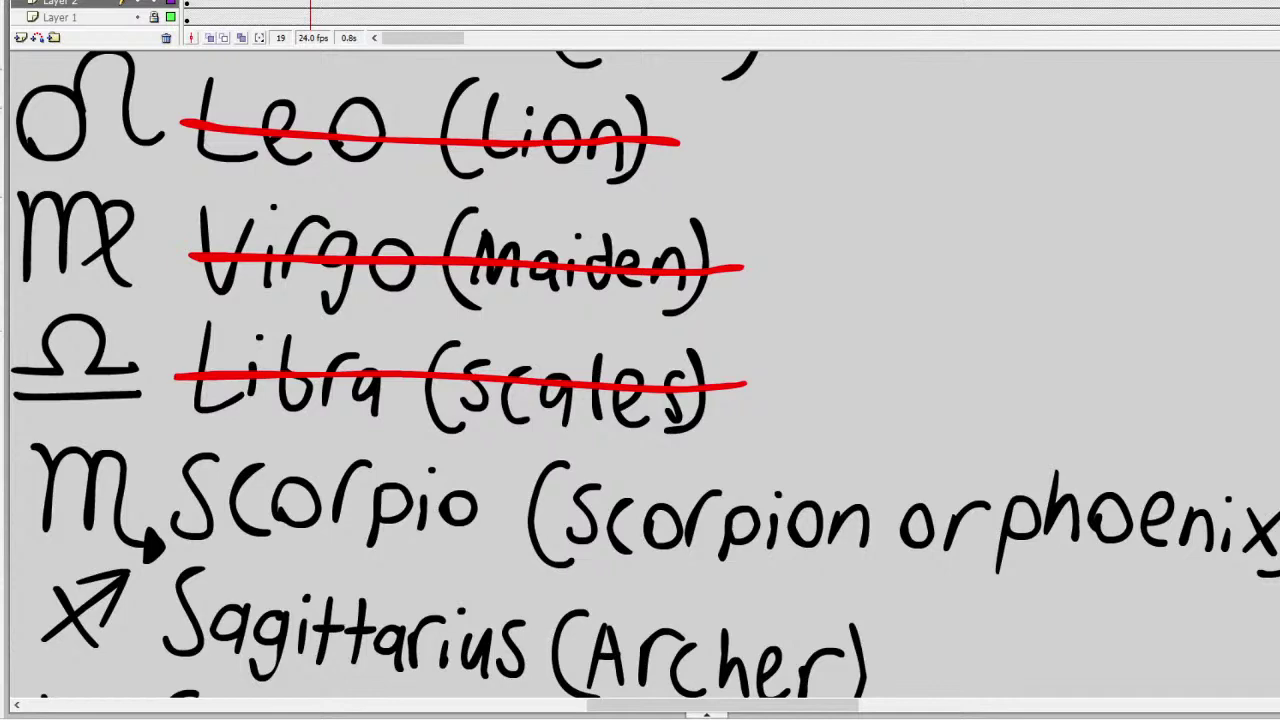
Step: Draw two slanted teardrop eyes for the next character on frame 9 in an empty canvas area, redoing the left eye once
scroll(100, 10, up, 2)
click(235, 10)
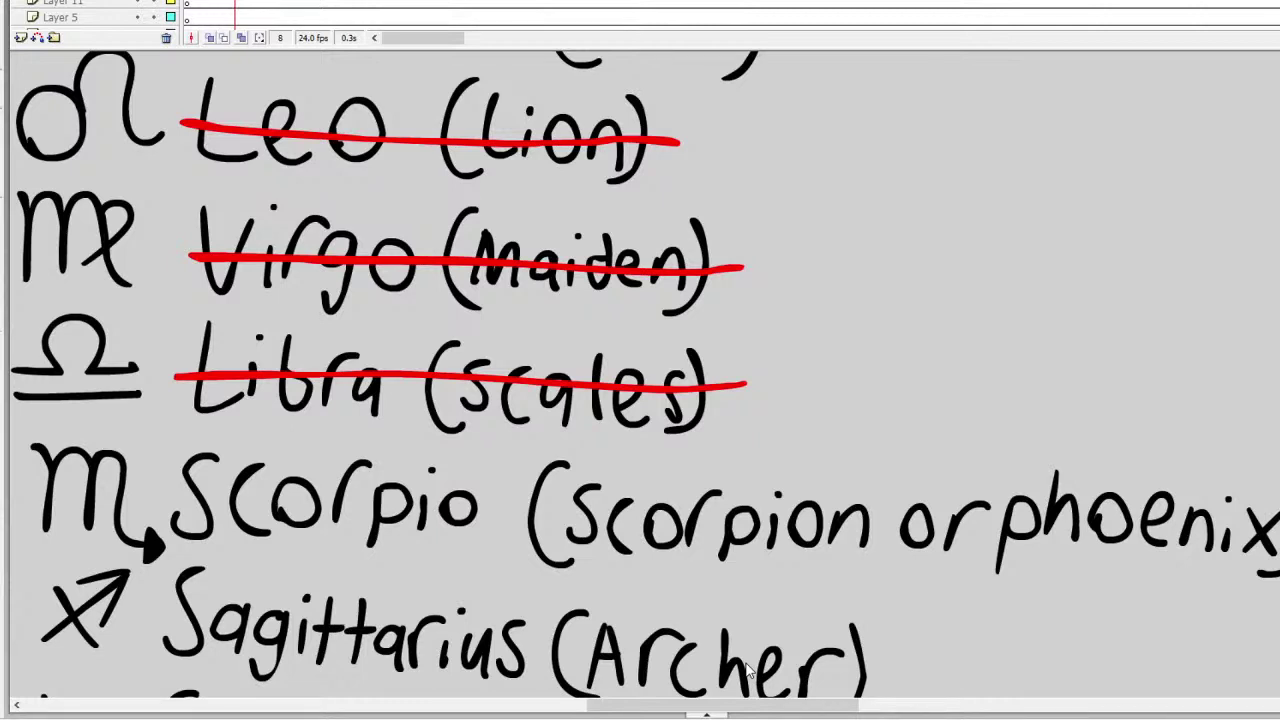
drag(790, 709, 795, 712)
scroll(640, 374, down, 1)
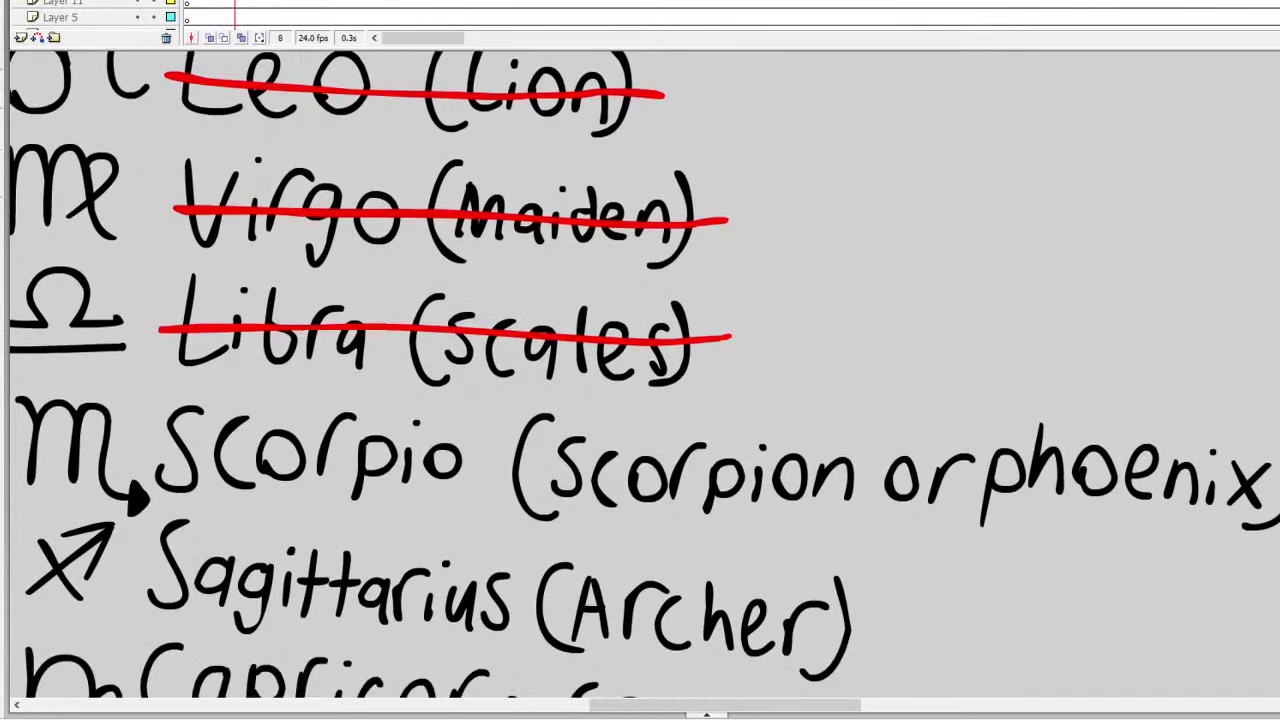
click(497, 335)
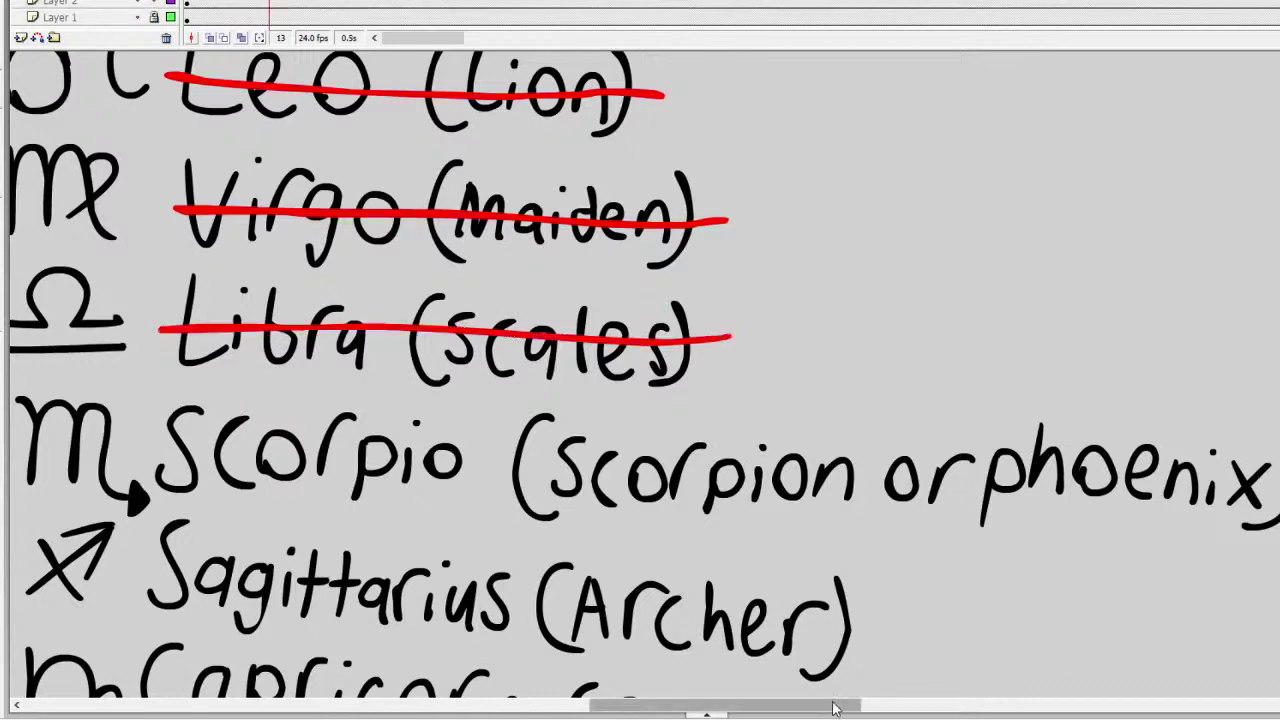
mouse_move(838, 705)
mouse_down()
mouse_move(560, 688)
mouse_move(466, 665)
mouse_up()
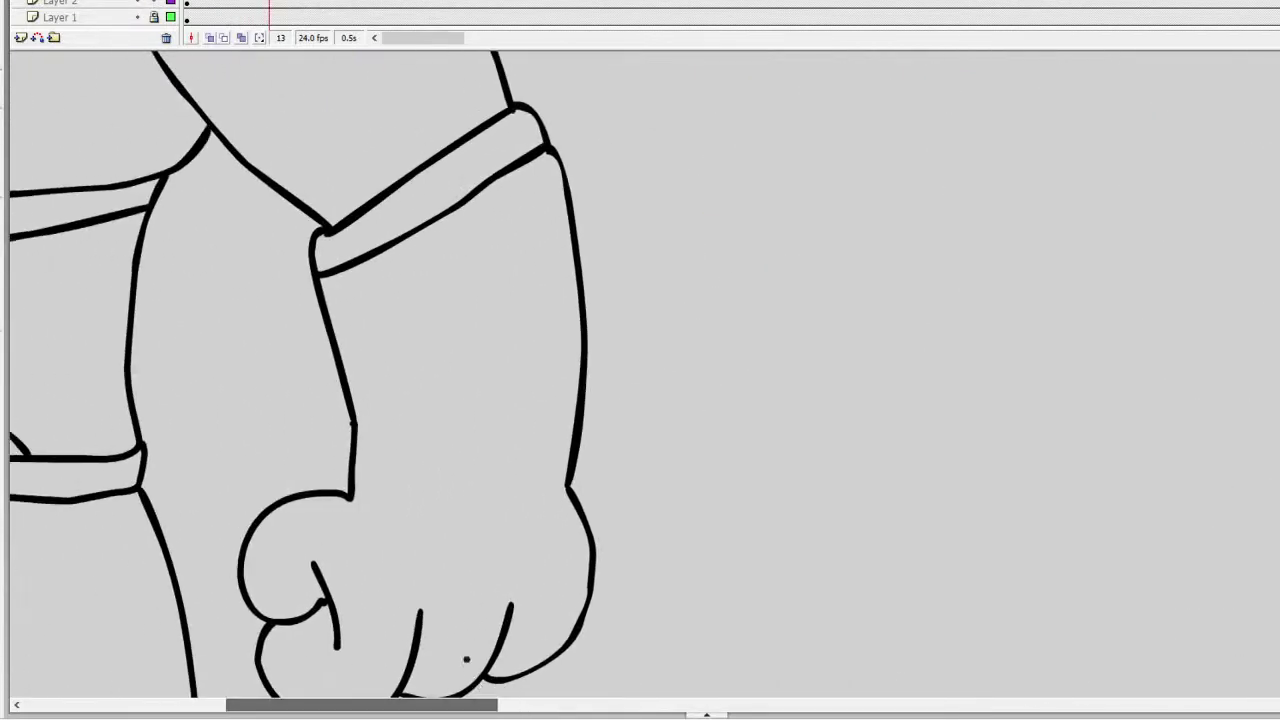
scroll(640, 375, up, 15)
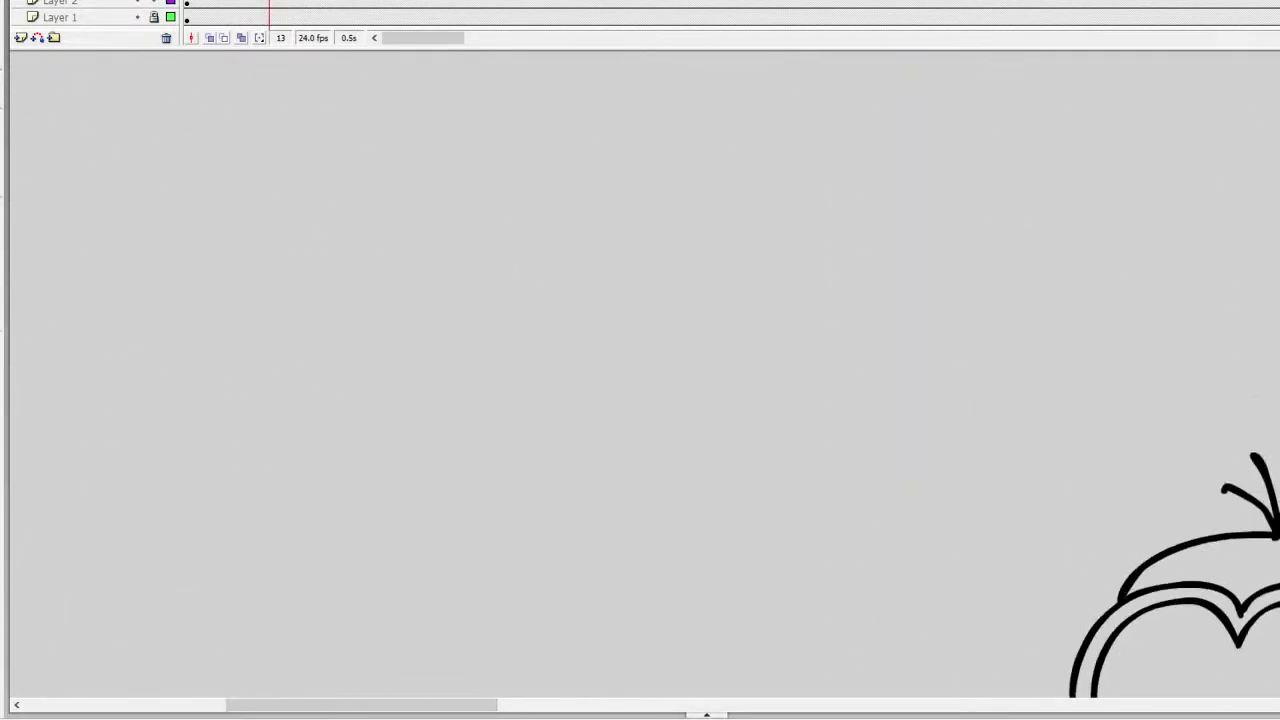
drag(432, 704, 226, 700)
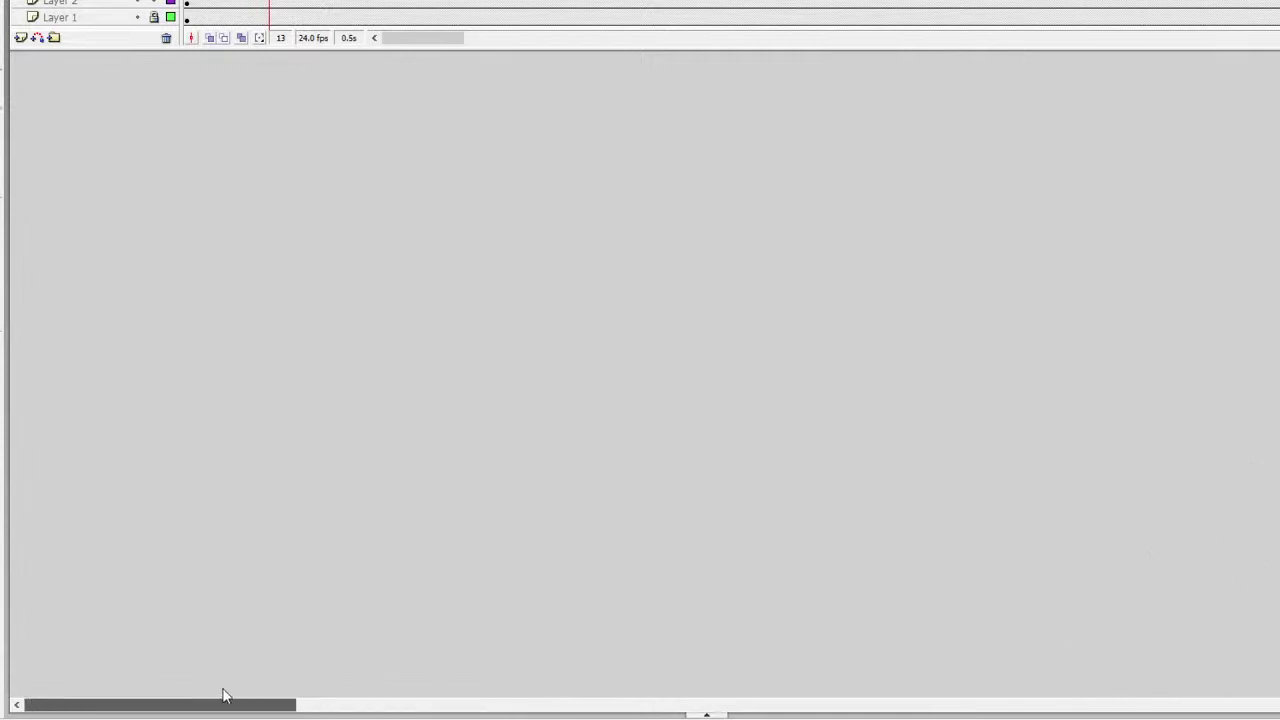
scroll(268, 27, up, 3)
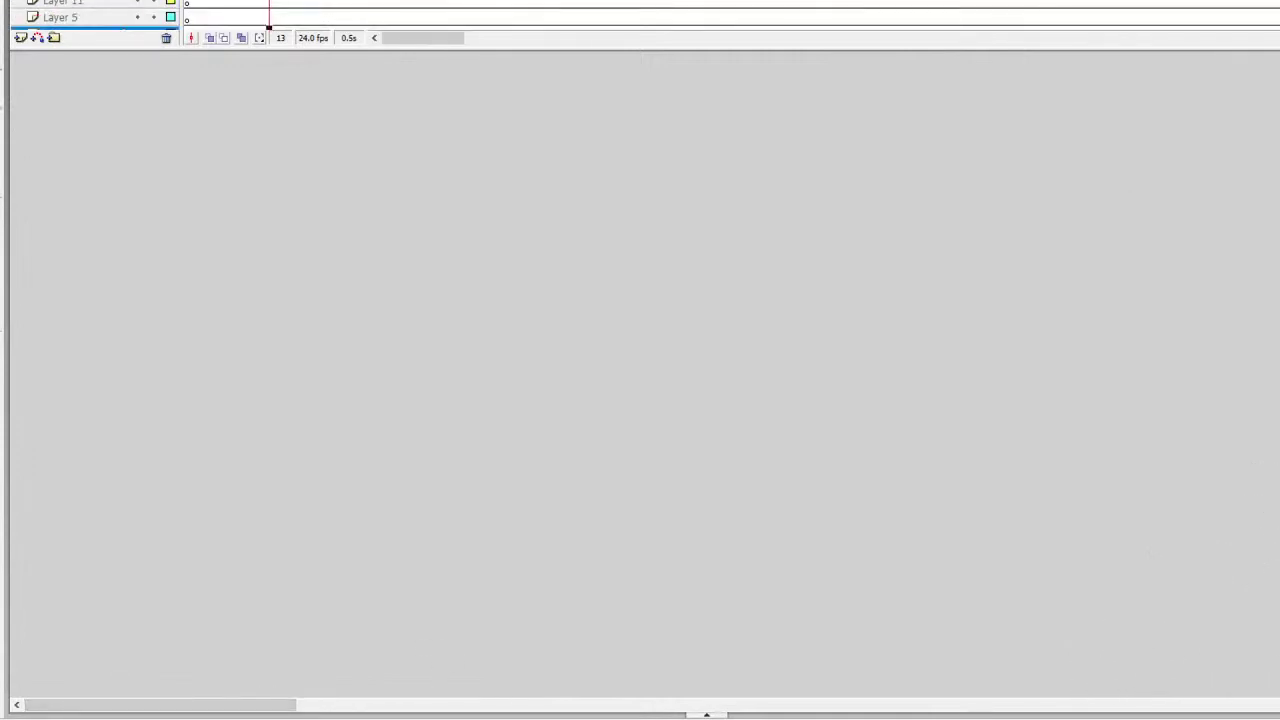
click(241, 2)
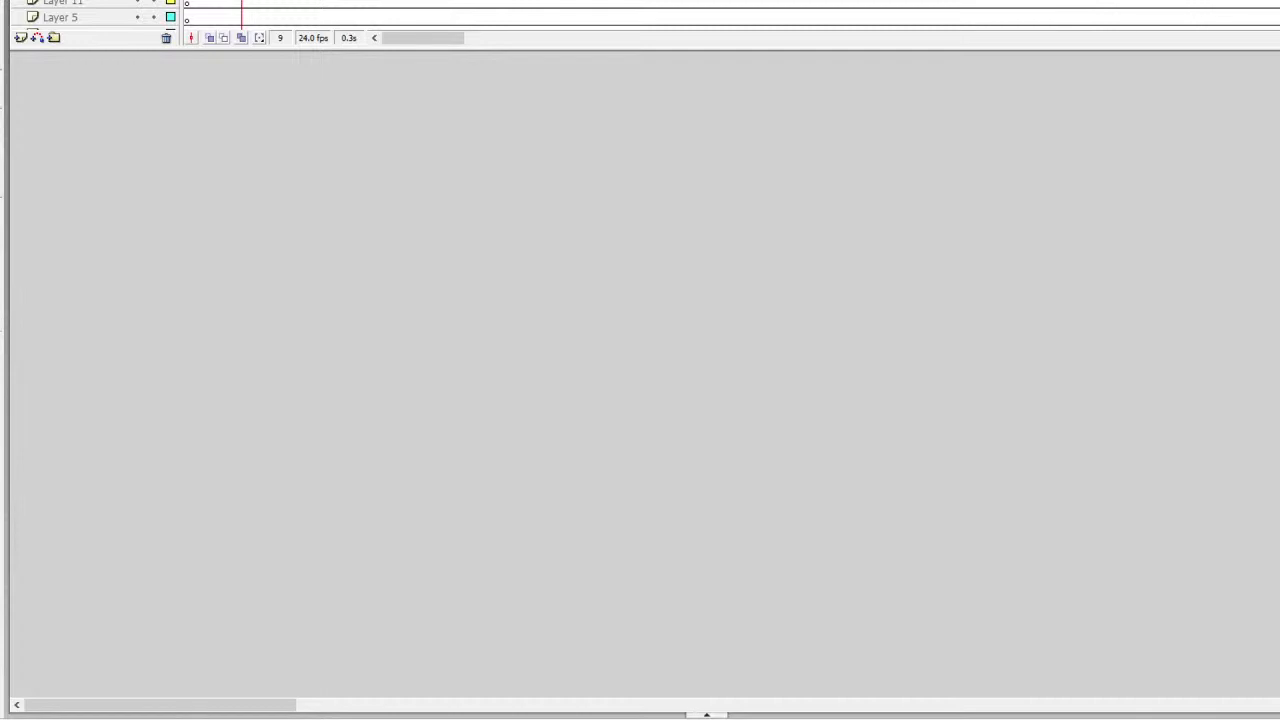
mouse_move(550, 155)
mouse_down()
mouse_move(620, 244)
mouse_move(577, 274)
mouse_move(531, 208)
mouse_move(539, 157)
mouse_up()
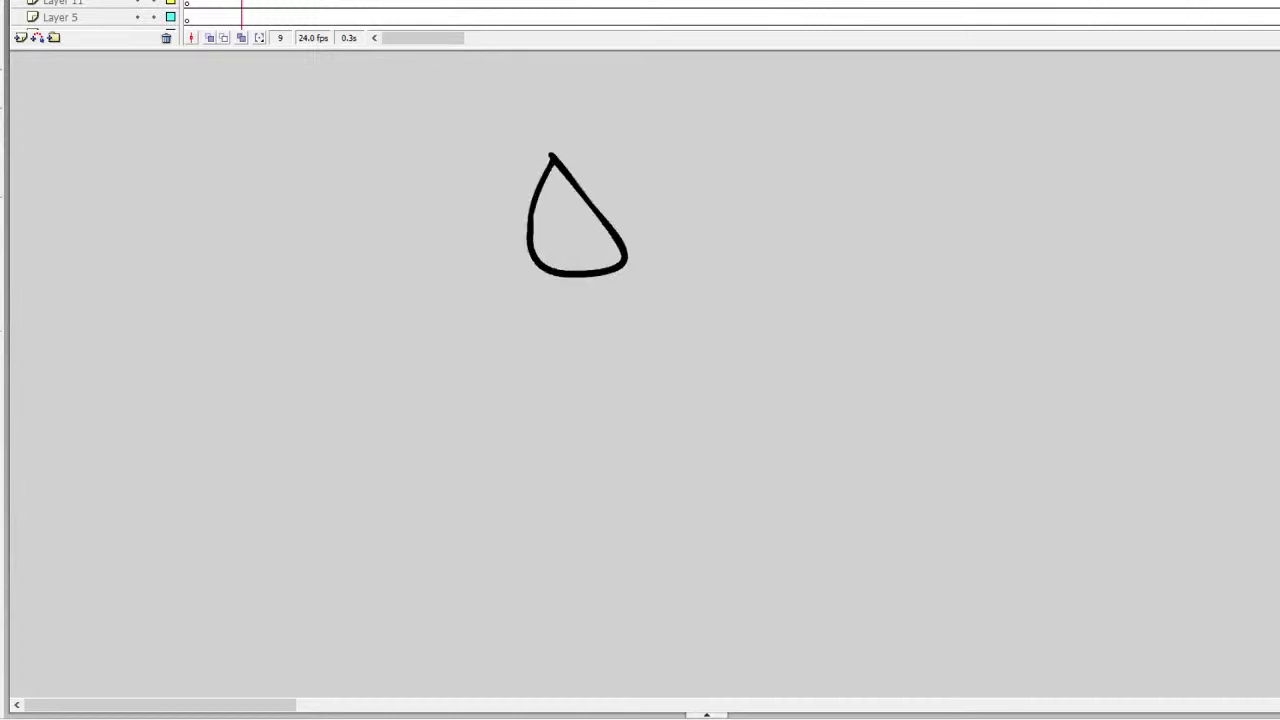
key(ctrl+z)
mouse_move(537, 152)
mouse_down()
mouse_move(619, 271)
mouse_move(542, 276)
mouse_move(537, 157)
mouse_up()
mouse_move(778, 159)
mouse_down()
mouse_move(683, 249)
mouse_move(690, 281)
mouse_move(764, 293)
mouse_move(795, 224)
mouse_move(772, 154)
mouse_up()
Step: Draw a rounded face mask below the eyes, its upper edge curving under each eye to a central peak, redoing the first attempt
mouse_move(504, 272)
mouse_down()
mouse_move(576, 302)
mouse_move(652, 289)
mouse_up()
key(ctrl+z)
mouse_move(513, 275)
mouse_down()
mouse_move(566, 312)
mouse_move(638, 284)
mouse_move(719, 331)
mouse_move(781, 318)
mouse_move(807, 291)
mouse_move(813, 353)
mouse_move(761, 430)
mouse_move(654, 454)
mouse_move(585, 434)
mouse_move(530, 378)
mouse_move(508, 280)
mouse_up()
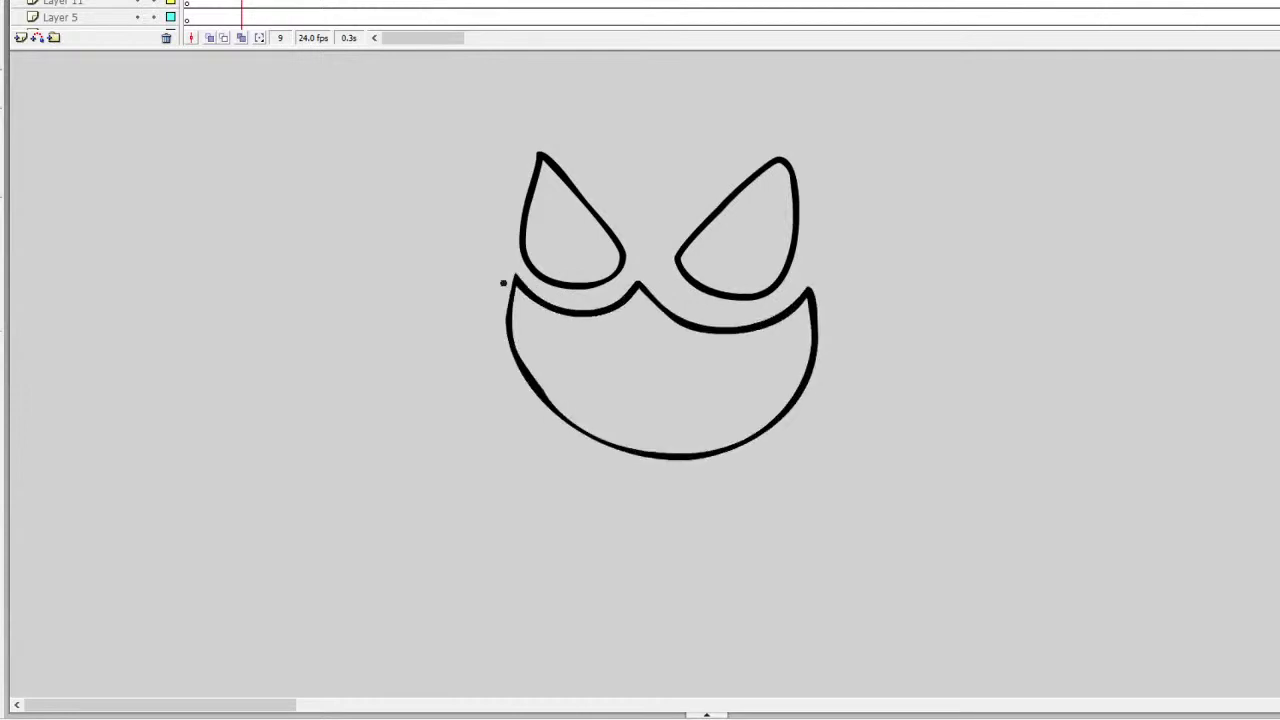
Step: Divide the face mask with a vertical central strip and draw wavy vents on both sides of it
mouse_move(622, 300)
mouse_down()
mouse_move(616, 458)
mouse_move(612, 324)
mouse_move(626, 298)
mouse_up()
key(ctrl+z)
key(ctrl+z)
drag(670, 455, 671, 320)
mouse_move(678, 345)
mouse_down()
mouse_move(777, 353)
mouse_move(792, 391)
mouse_move(765, 376)
mouse_move(693, 392)
mouse_move(673, 405)
mouse_move(696, 412)
mouse_move(738, 391)
mouse_move(763, 418)
mouse_move(672, 432)
mouse_up()
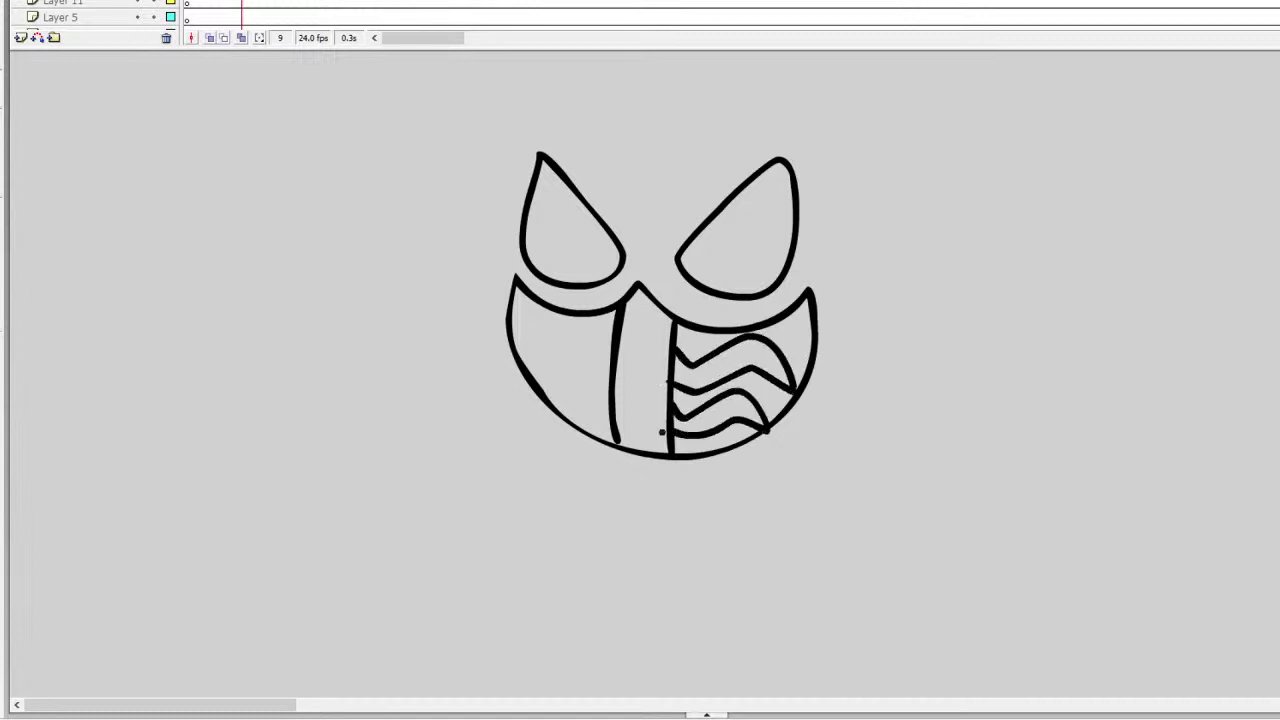
mouse_move(614, 334)
mouse_down()
mouse_move(559, 323)
mouse_move(522, 337)
mouse_move(513, 359)
mouse_move(542, 348)
mouse_move(578, 367)
mouse_move(605, 352)
mouse_move(580, 394)
mouse_move(551, 384)
mouse_move(603, 396)
mouse_move(556, 414)
mouse_move(603, 417)
mouse_up()
Step: Draw the V-shaped brow and side lines framing the eyes, and surround the face with a rounded hood that ends in a point below
drag(515, 278, 516, 248)
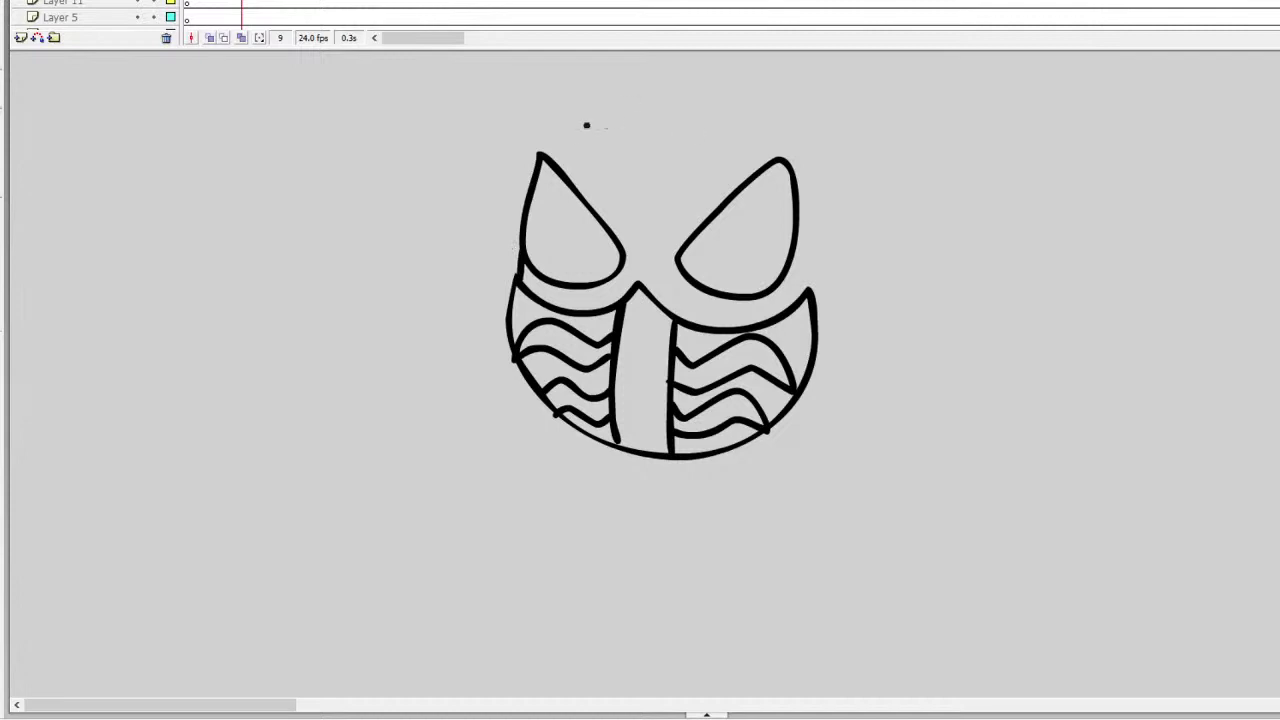
mouse_move(545, 156)
mouse_down()
mouse_move(631, 218)
mouse_move(775, 156)
mouse_move(807, 240)
mouse_move(810, 288)
mouse_up()
mouse_move(648, 76)
mouse_down()
mouse_move(615, 77)
mouse_move(477, 185)
mouse_move(468, 370)
mouse_up()
key(ctrl+z)
mouse_move(490, 418)
mouse_down()
mouse_move(476, 374)
mouse_move(572, 86)
mouse_move(799, 104)
mouse_move(866, 272)
mouse_move(833, 418)
mouse_up()
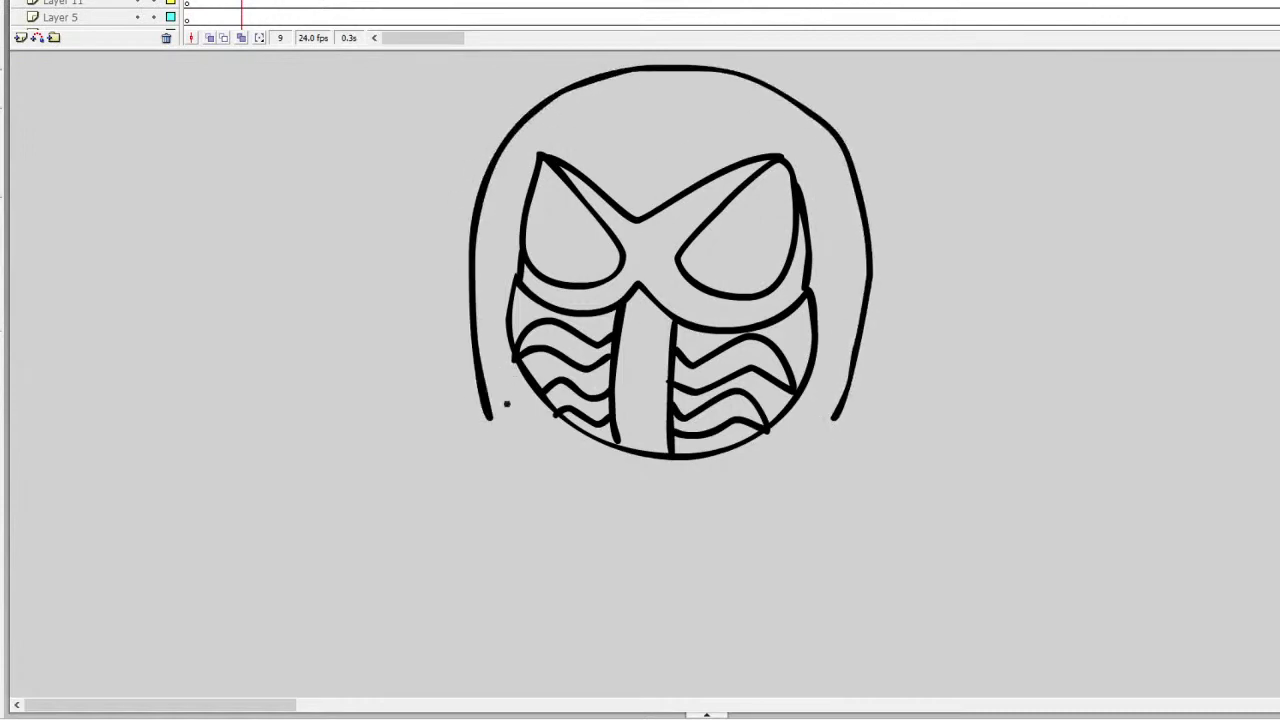
mouse_move(490, 428)
mouse_down()
mouse_move(630, 637)
mouse_move(671, 646)
mouse_move(822, 506)
mouse_move(835, 410)
mouse_up()
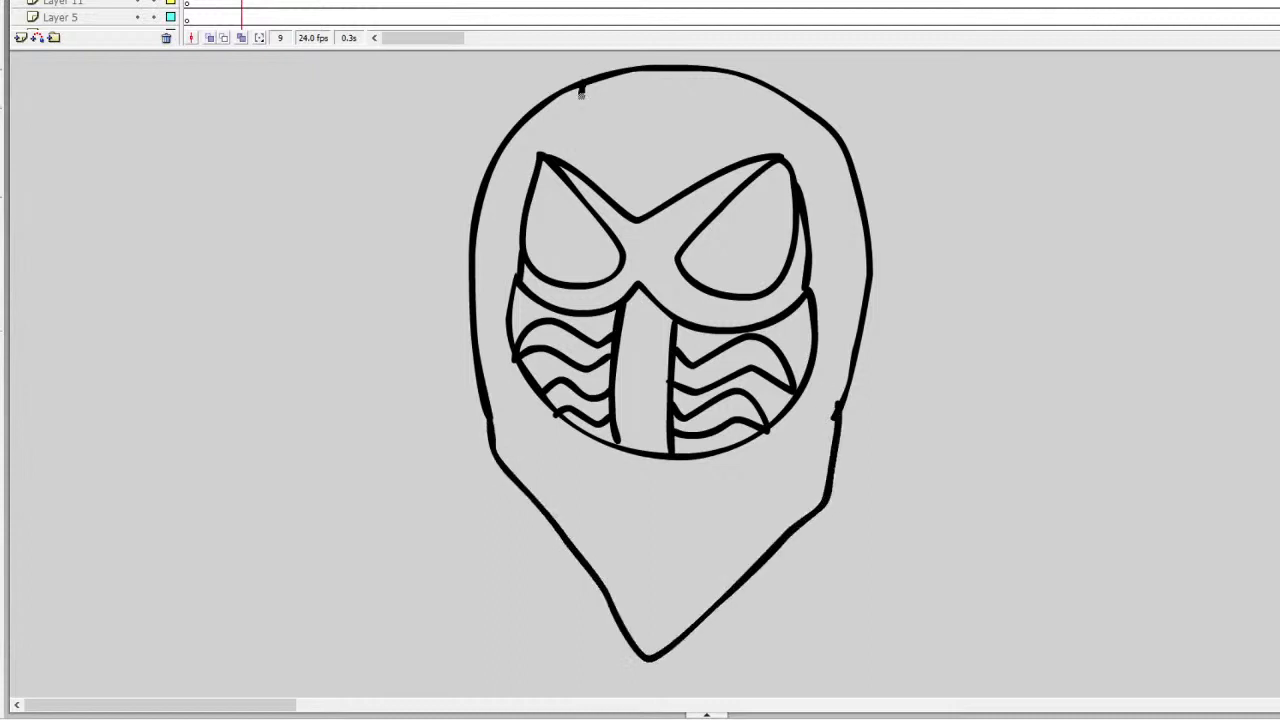
Step: Draw three vertical lines from the hood's top to the brow and cross them with three horizontal lines to form a forehead grid
drag(581, 92, 587, 178)
mouse_move(699, 178)
mouse_down()
mouse_move(705, 73)
mouse_move(633, 140)
mouse_move(634, 214)
mouse_up()
drag(588, 153, 700, 152)
key(ctrl+z)
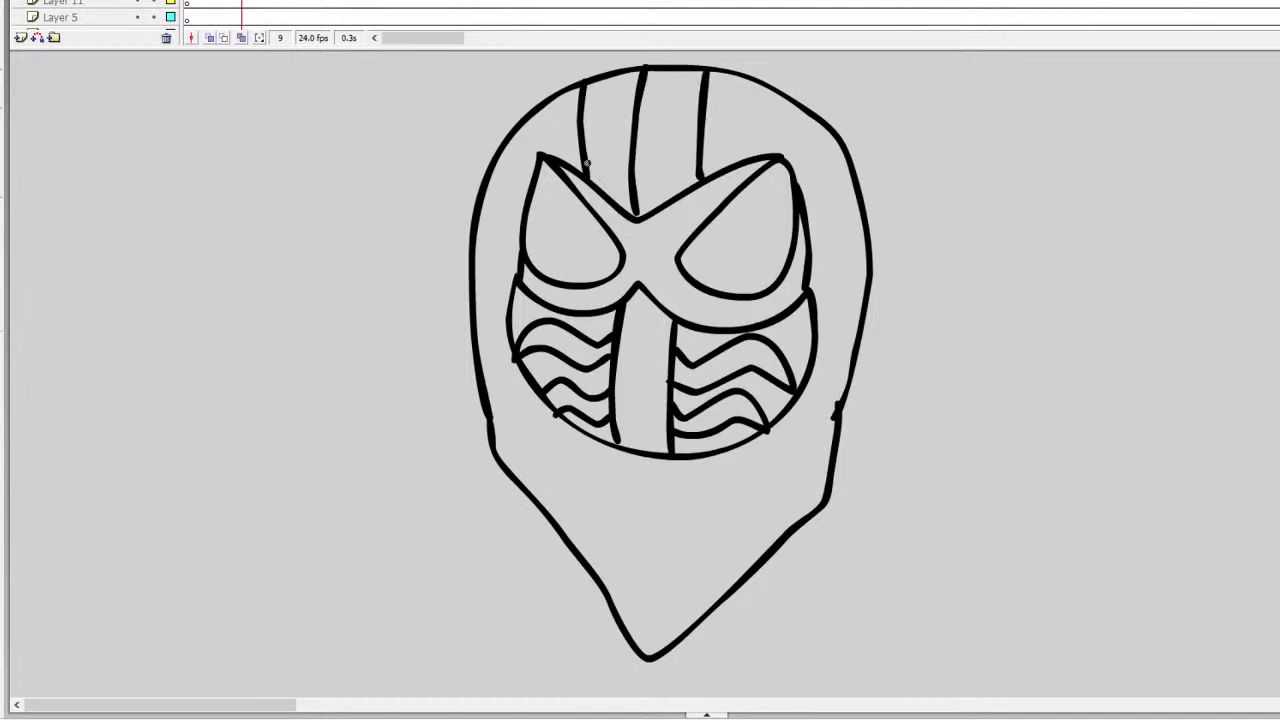
drag(585, 164, 698, 160)
drag(584, 121, 703, 122)
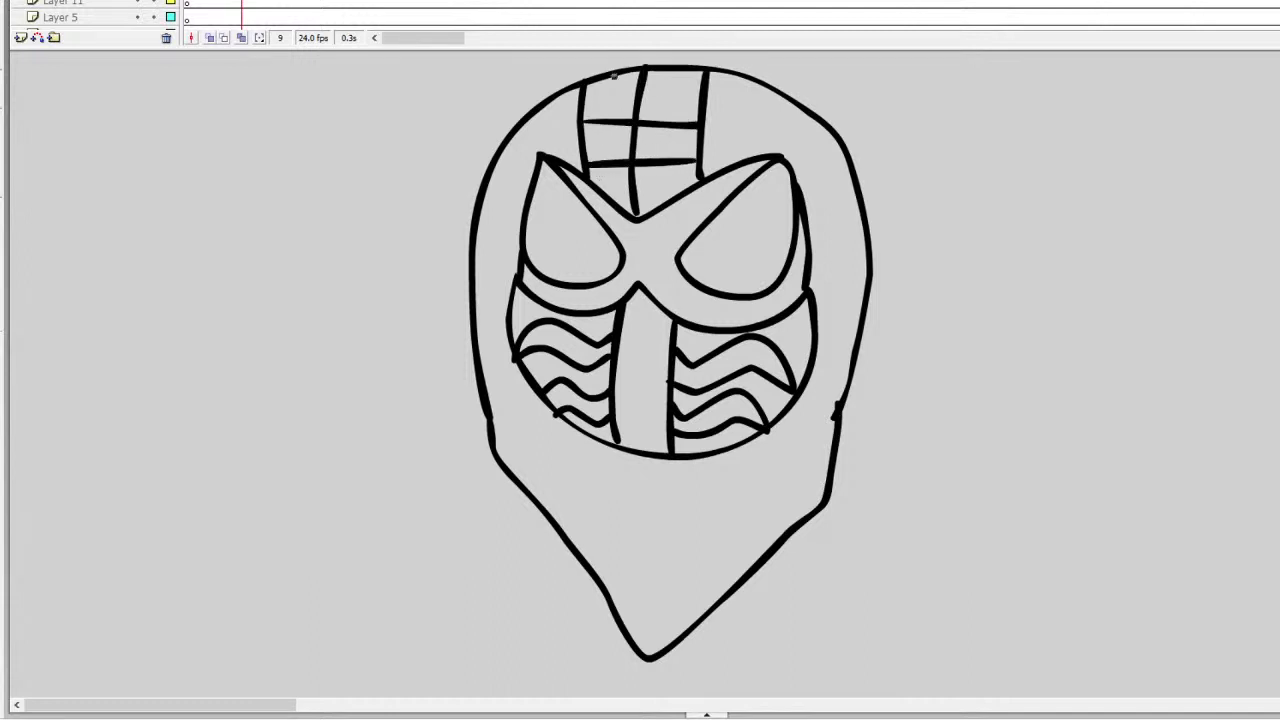
drag(598, 86, 707, 89)
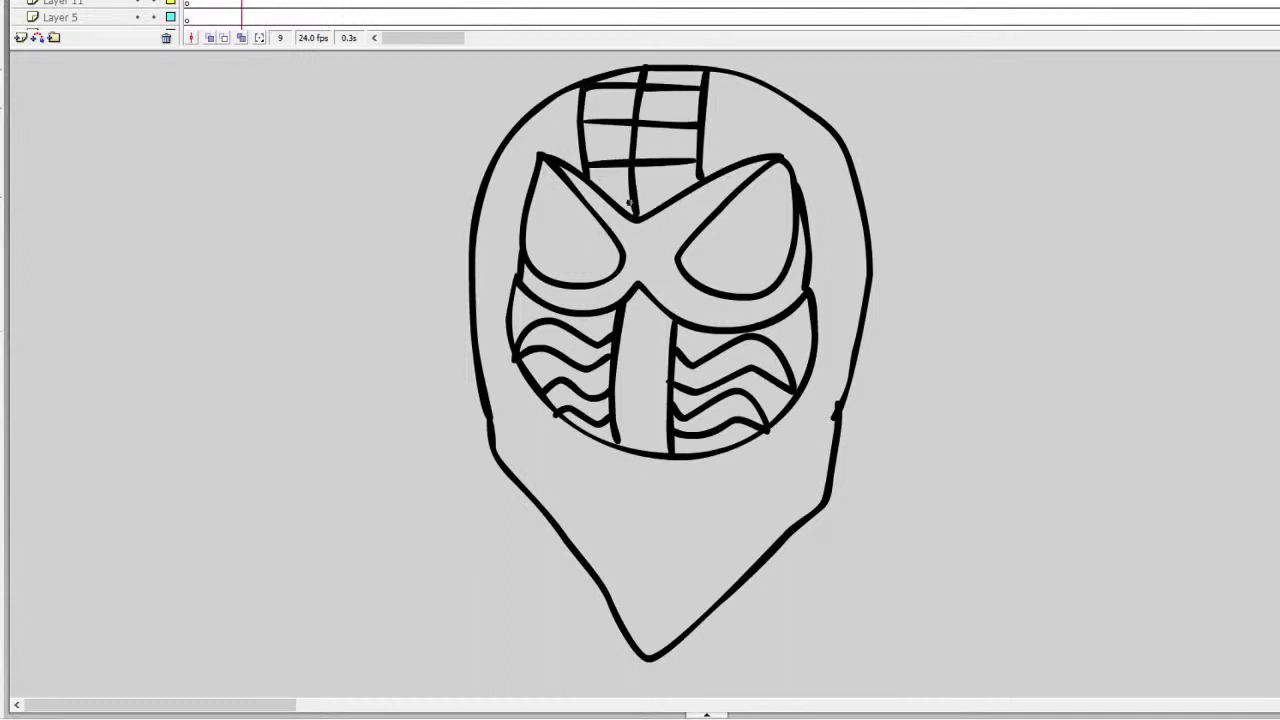
scroll(472, 278, down, 5)
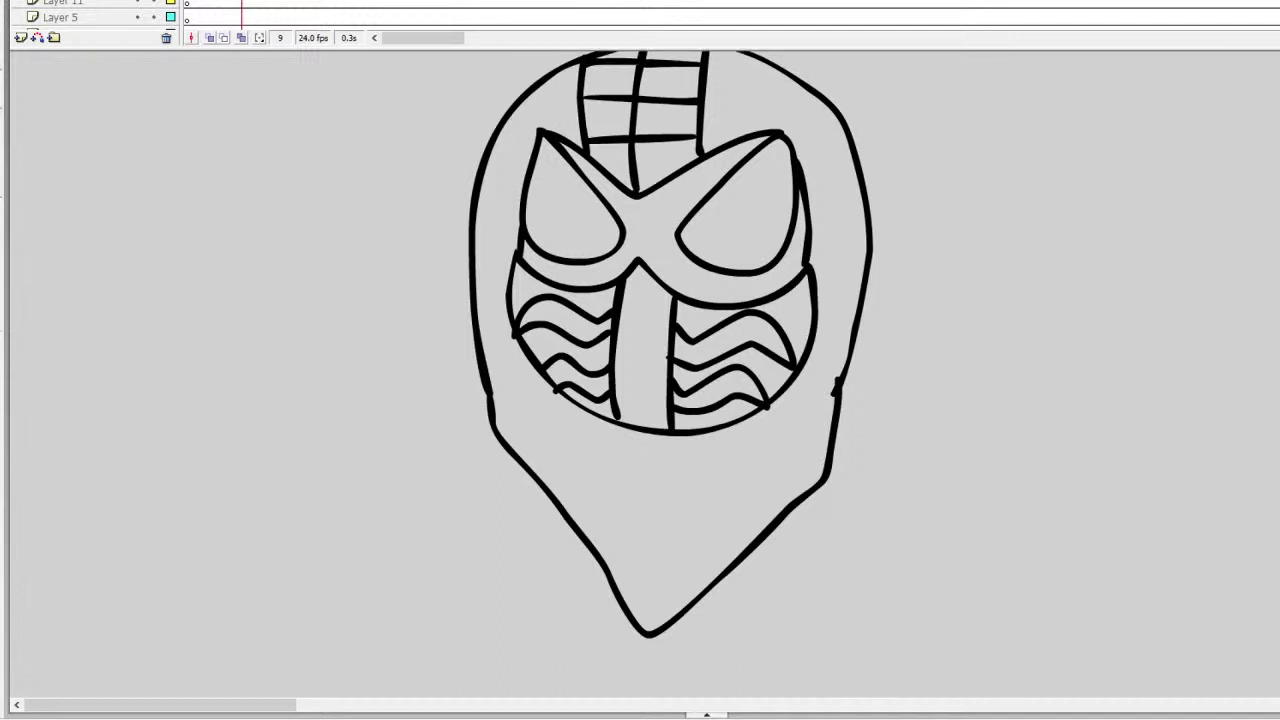
mouse_move(491, 328)
mouse_down()
mouse_move(414, 331)
mouse_move(325, 288)
mouse_move(261, 345)
mouse_move(311, 414)
mouse_move(434, 431)
mouse_move(498, 354)
mouse_up()
mouse_move(301, 287)
mouse_down()
mouse_move(333, 246)
mouse_move(378, 234)
mouse_up()
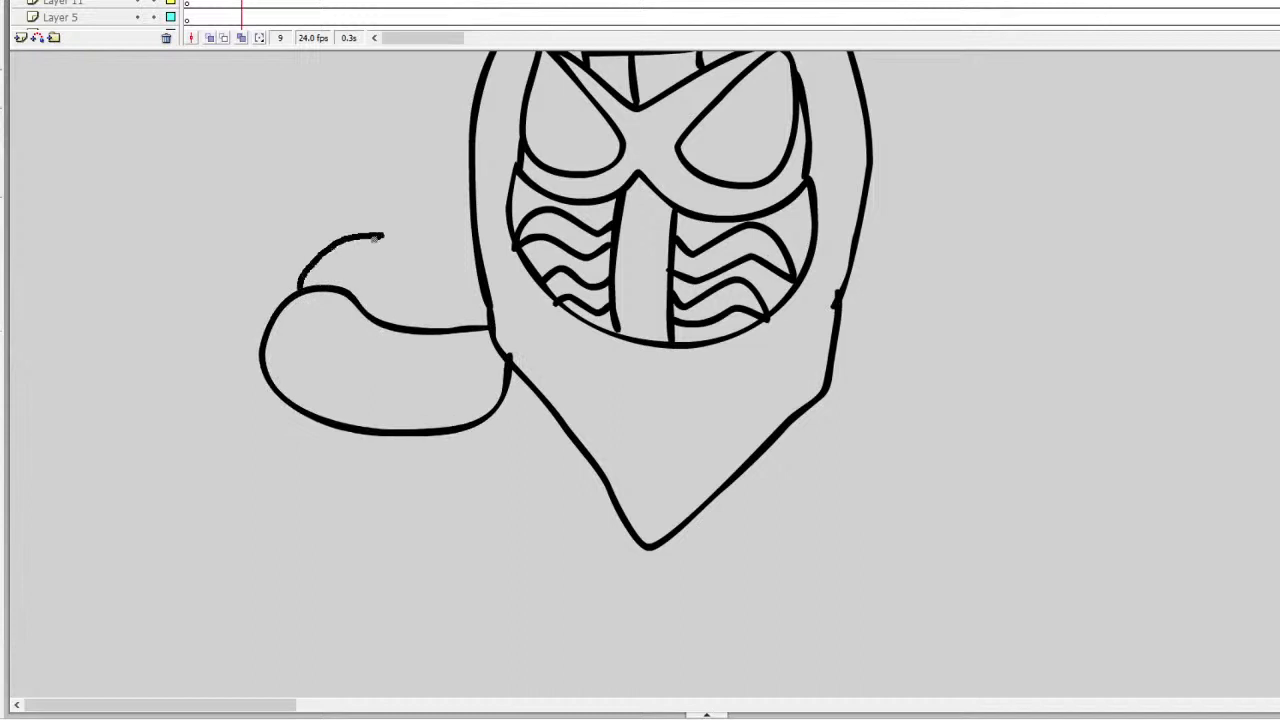
key(ctrl+z)
key(ctrl+z)
Step: Draw an oval shoulder pad on each side of the hood, each with an upward-curving horn at its outer end
mouse_move(491, 316)
mouse_down()
mouse_move(348, 265)
mouse_move(282, 288)
mouse_move(270, 343)
mouse_move(317, 390)
mouse_move(418, 402)
mouse_move(463, 384)
mouse_move(490, 316)
mouse_up()
mouse_move(273, 293)
mouse_down()
mouse_move(167, 285)
mouse_move(222, 361)
mouse_move(283, 354)
mouse_up()
mouse_move(842, 316)
mouse_down()
mouse_move(954, 295)
mouse_move(1032, 304)
mouse_move(1051, 358)
mouse_move(964, 420)
mouse_move(882, 417)
mouse_move(830, 382)
mouse_up()
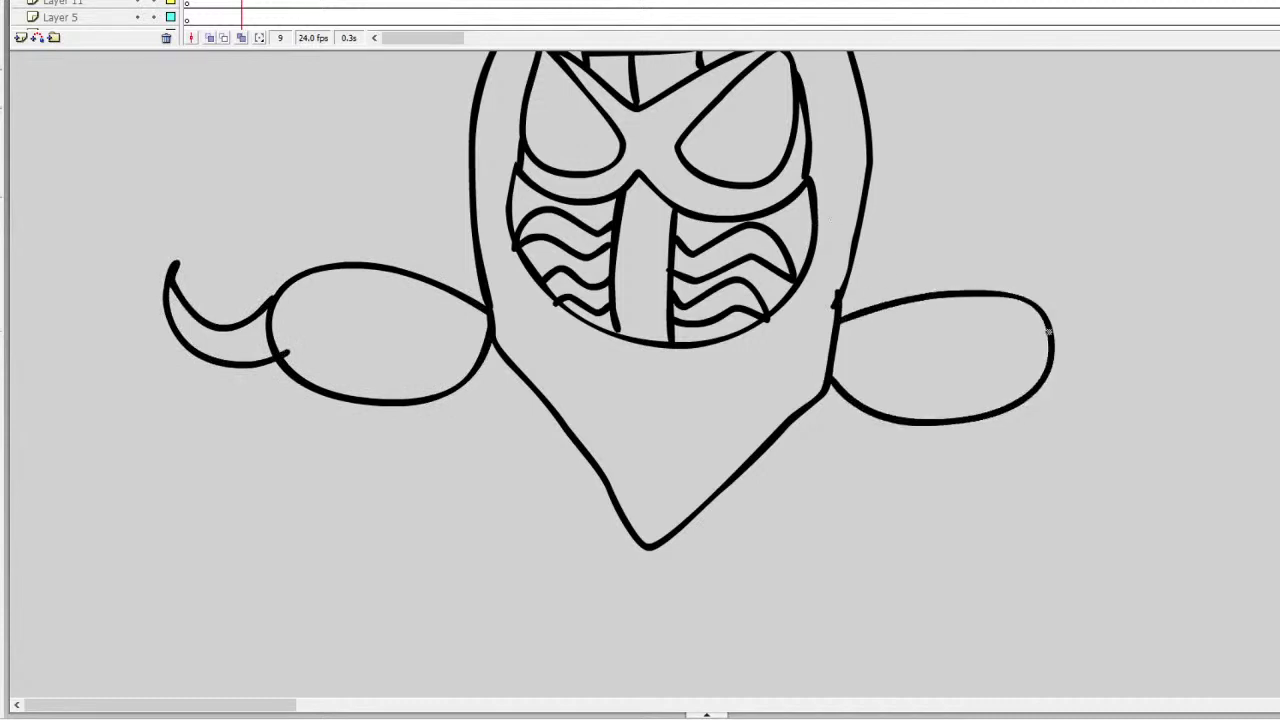
mouse_move(1046, 318)
mouse_down()
mouse_move(1077, 337)
mouse_move(1152, 316)
mouse_move(1162, 298)
mouse_move(1159, 352)
mouse_move(1048, 376)
mouse_up()
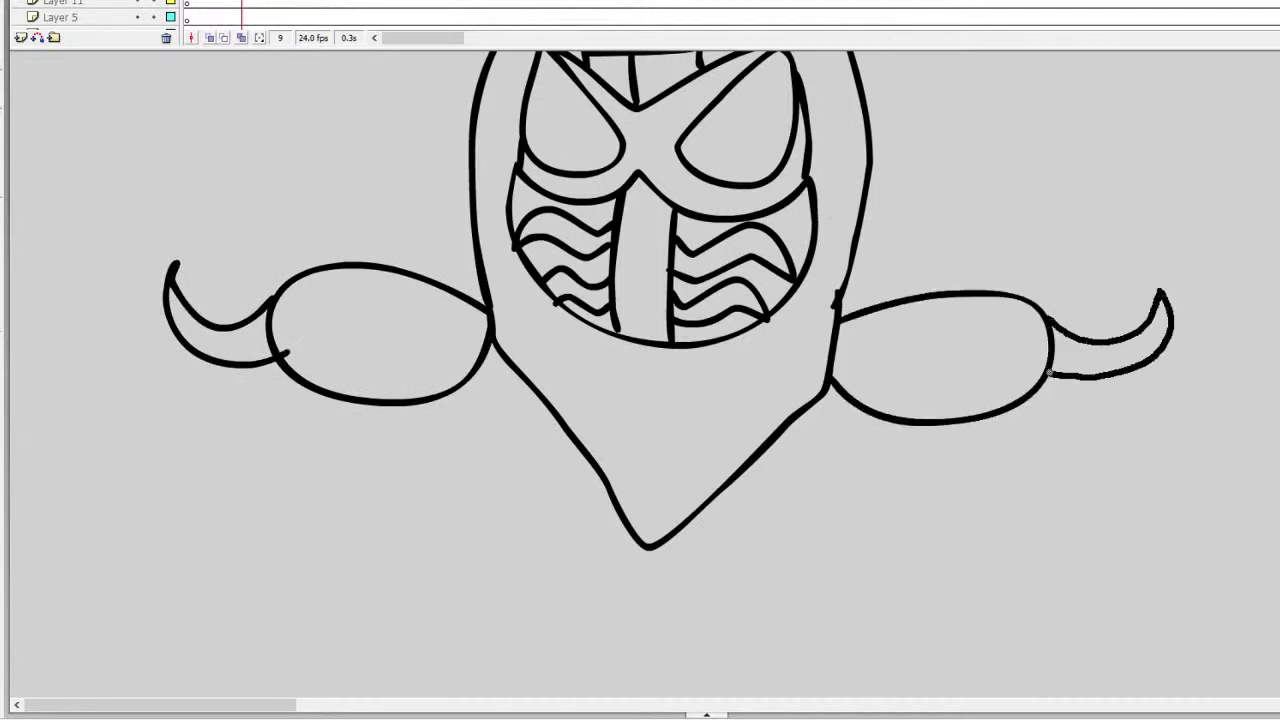
drag(310, 393, 213, 516)
drag(440, 404, 378, 533)
key(ctrl+z)
key(ctrl+z)
mouse_move(441, 403)
mouse_down()
mouse_move(460, 540)
mouse_move(505, 605)
mouse_move(578, 637)
mouse_move(708, 651)
mouse_up()
scroll(640, 400, down, 3)
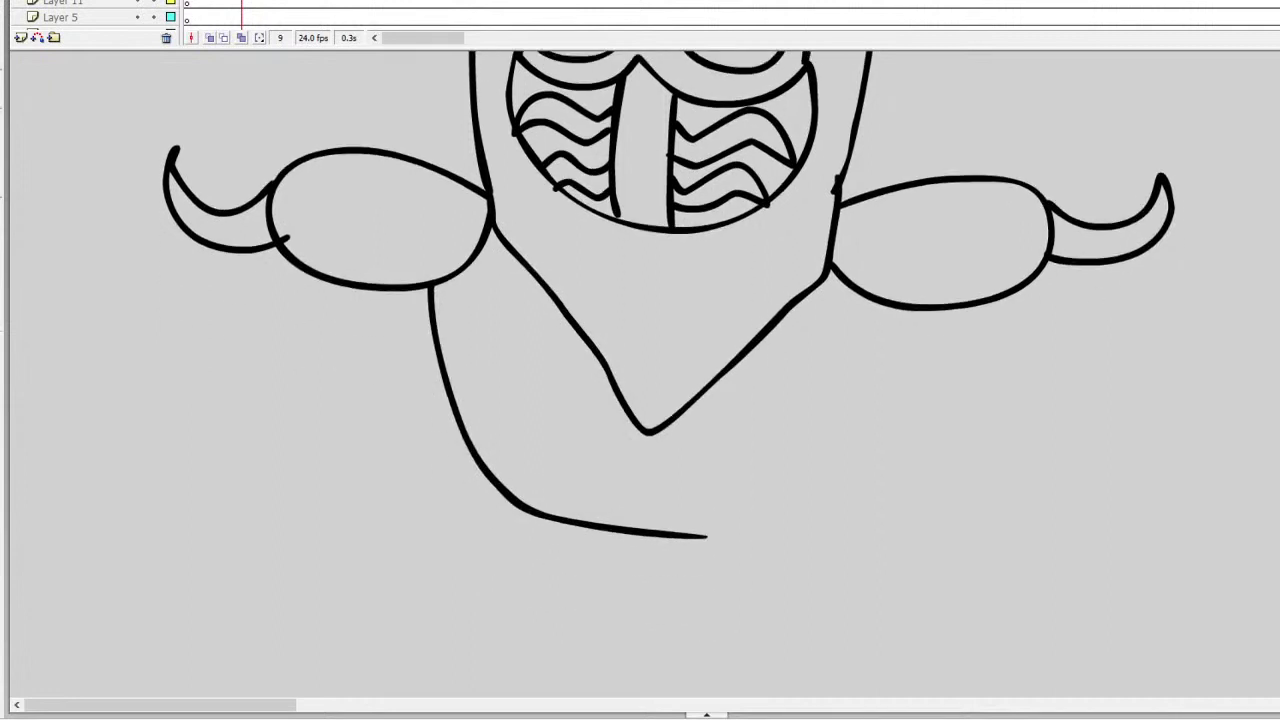
key(ctrl+z)
Step: Draw the tapered torso below the shoulder pads, with a diagonal overlap line from the hood's point to the right part of the hem
drag(409, 289, 513, 575)
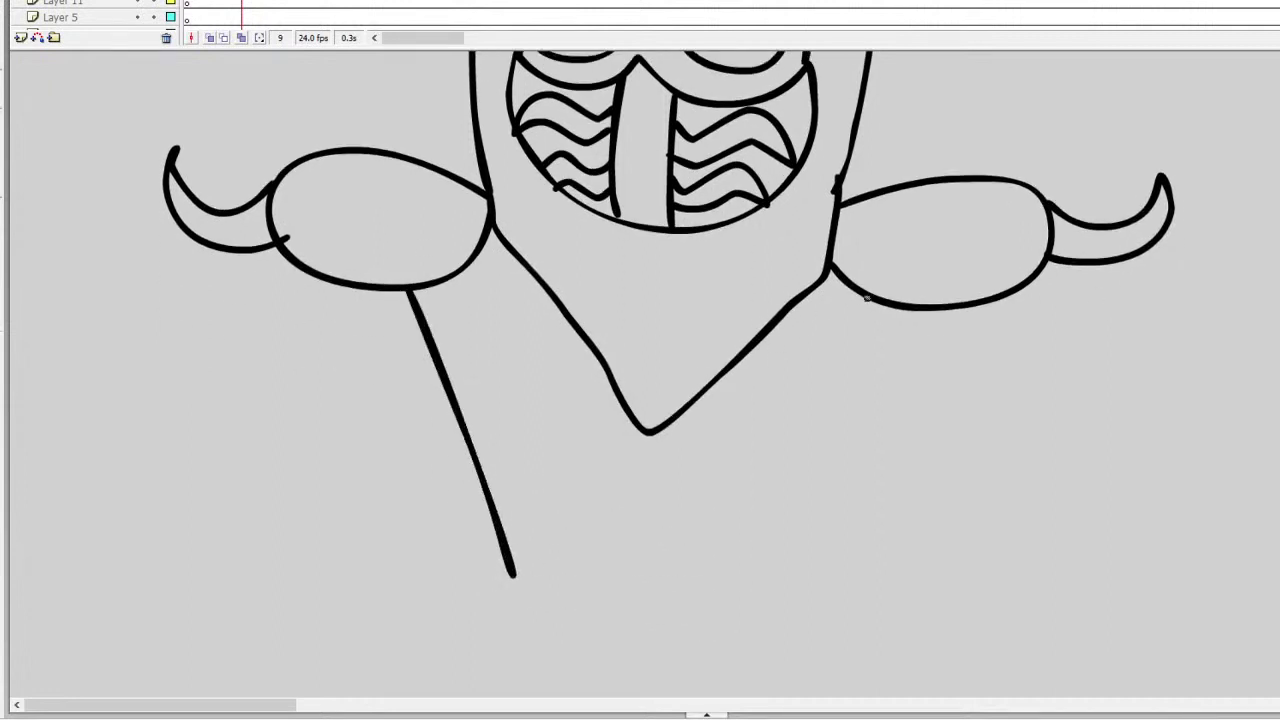
drag(867, 298, 820, 580)
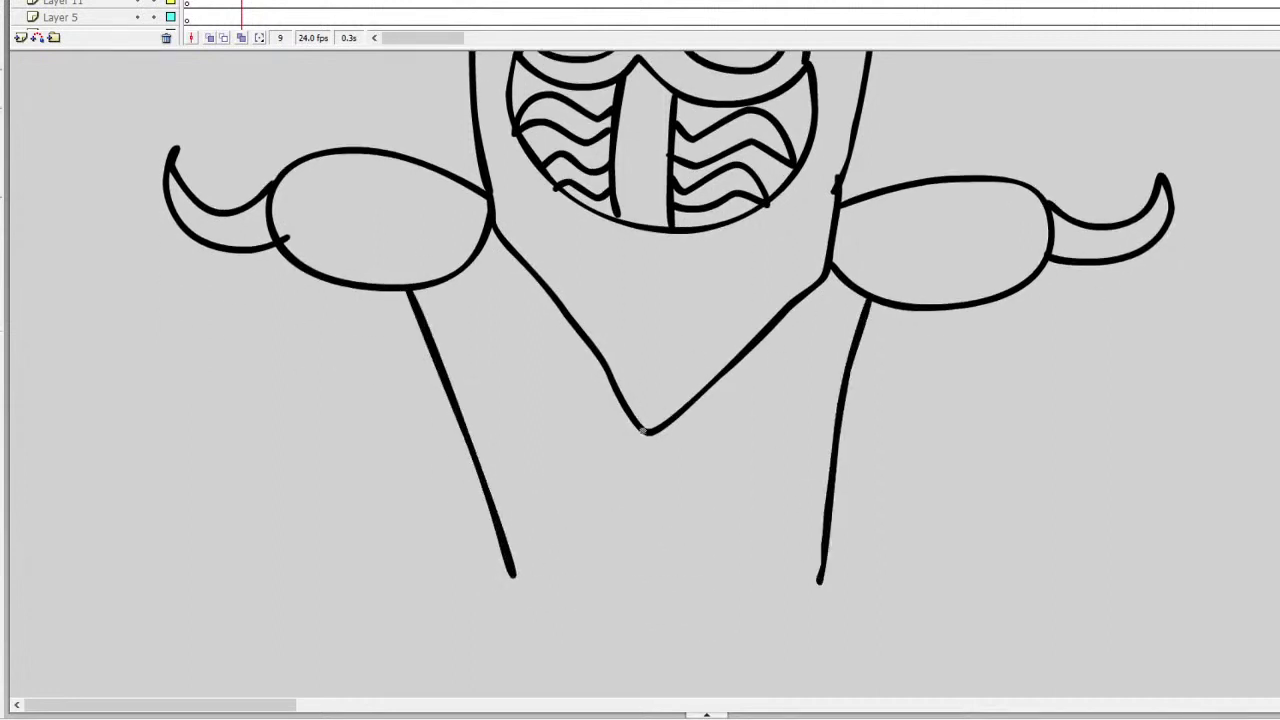
mouse_move(514, 577)
mouse_down()
mouse_move(648, 597)
mouse_move(810, 587)
mouse_up()
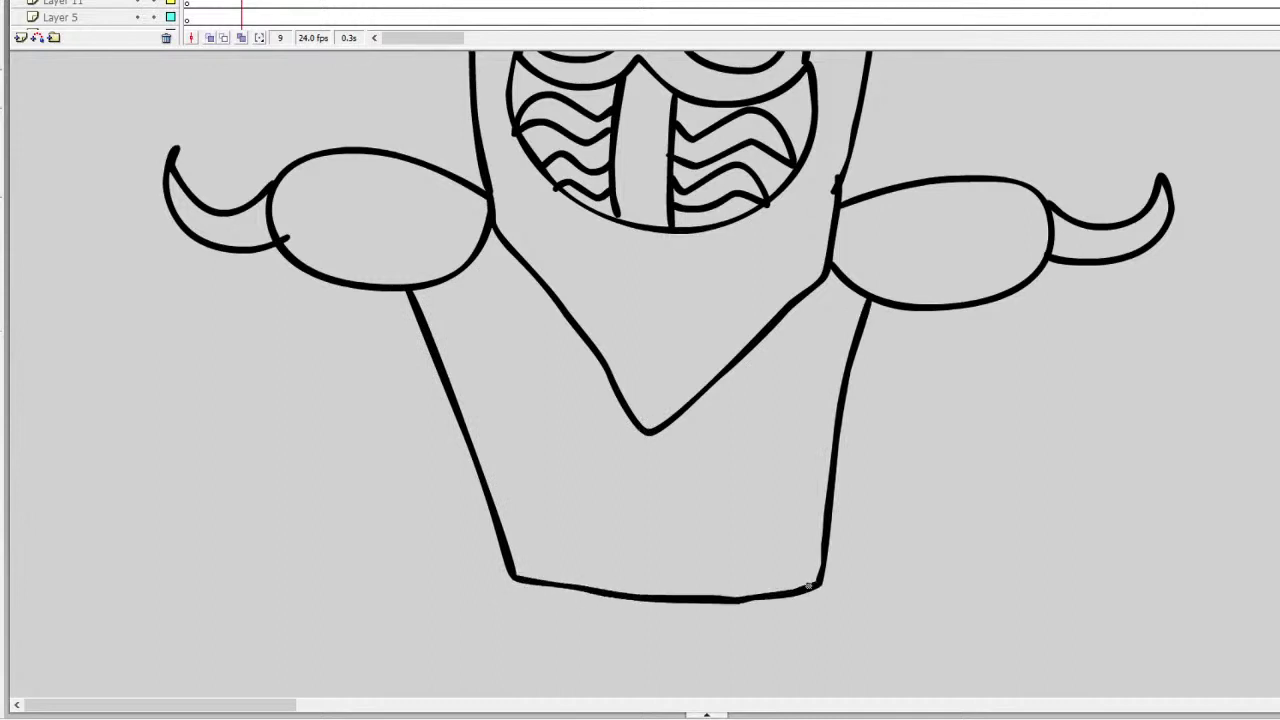
drag(646, 433, 646, 594)
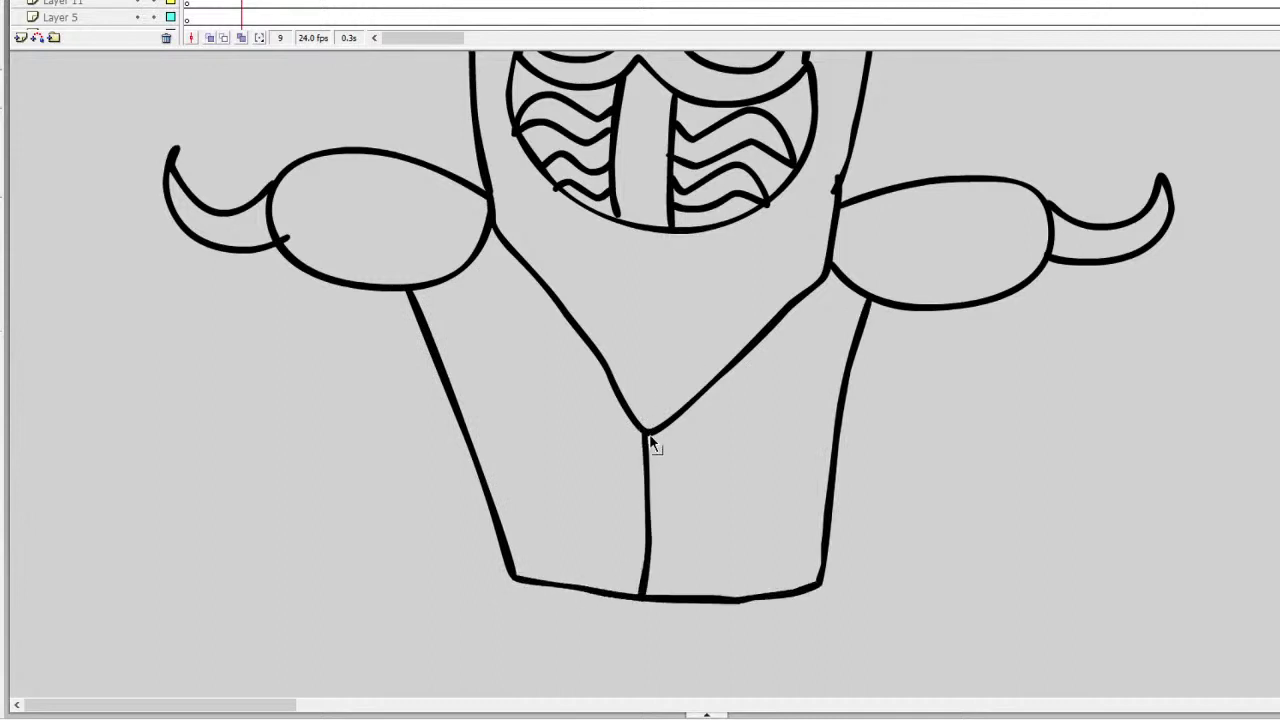
key(ctrl+z)
drag(648, 434, 757, 593)
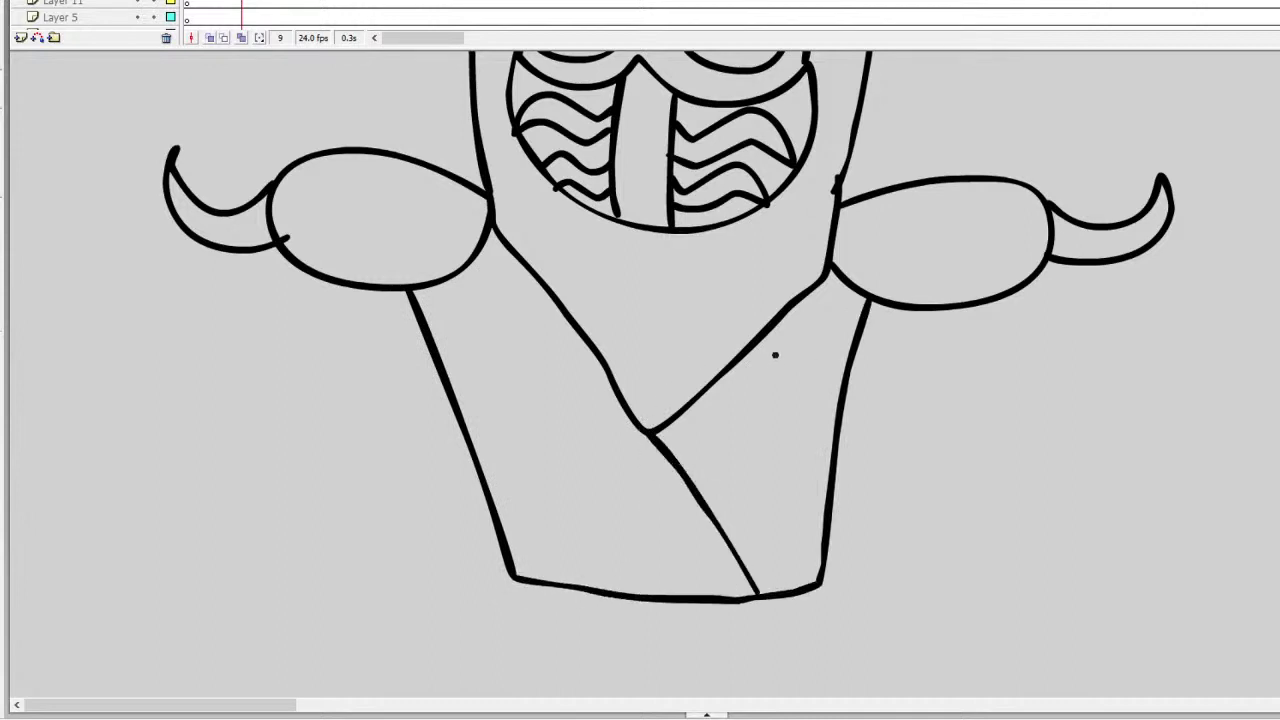
Step: Decorate the chest with a curved pincer on the right panel and a flame-like creature pattern with jagged teeth on the left panel
mouse_move(686, 477)
mouse_down()
mouse_move(753, 401)
mouse_move(730, 463)
mouse_move(779, 444)
mouse_move(789, 424)
mouse_move(794, 477)
mouse_move(710, 520)
mouse_up()
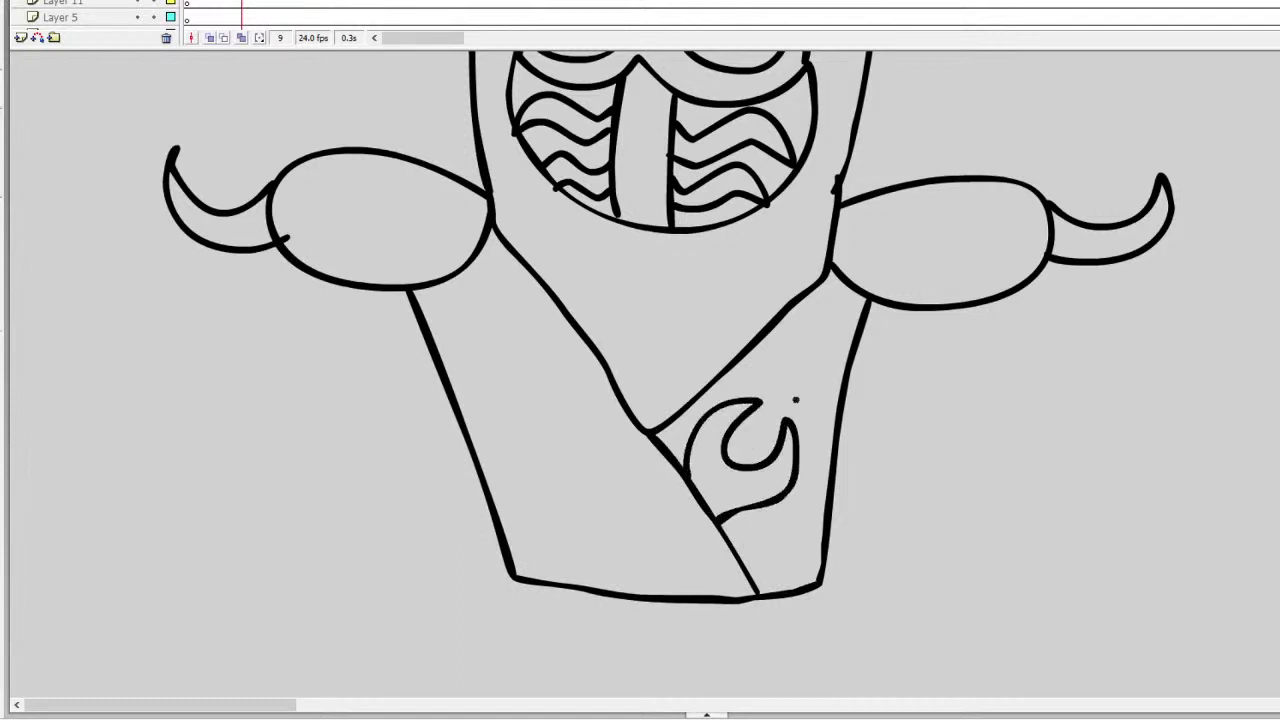
mouse_move(546, 376)
mouse_down()
mouse_move(577, 431)
mouse_move(586, 412)
mouse_move(515, 308)
mouse_move(477, 317)
mouse_move(518, 376)
mouse_move(488, 380)
mouse_move(467, 334)
mouse_move(463, 364)
mouse_move(513, 420)
mouse_move(518, 450)
mouse_move(492, 506)
mouse_up()
mouse_move(604, 395)
mouse_down()
mouse_move(648, 470)
mouse_move(618, 466)
mouse_move(639, 521)
mouse_move(595, 510)
mouse_move(608, 576)
mouse_up()
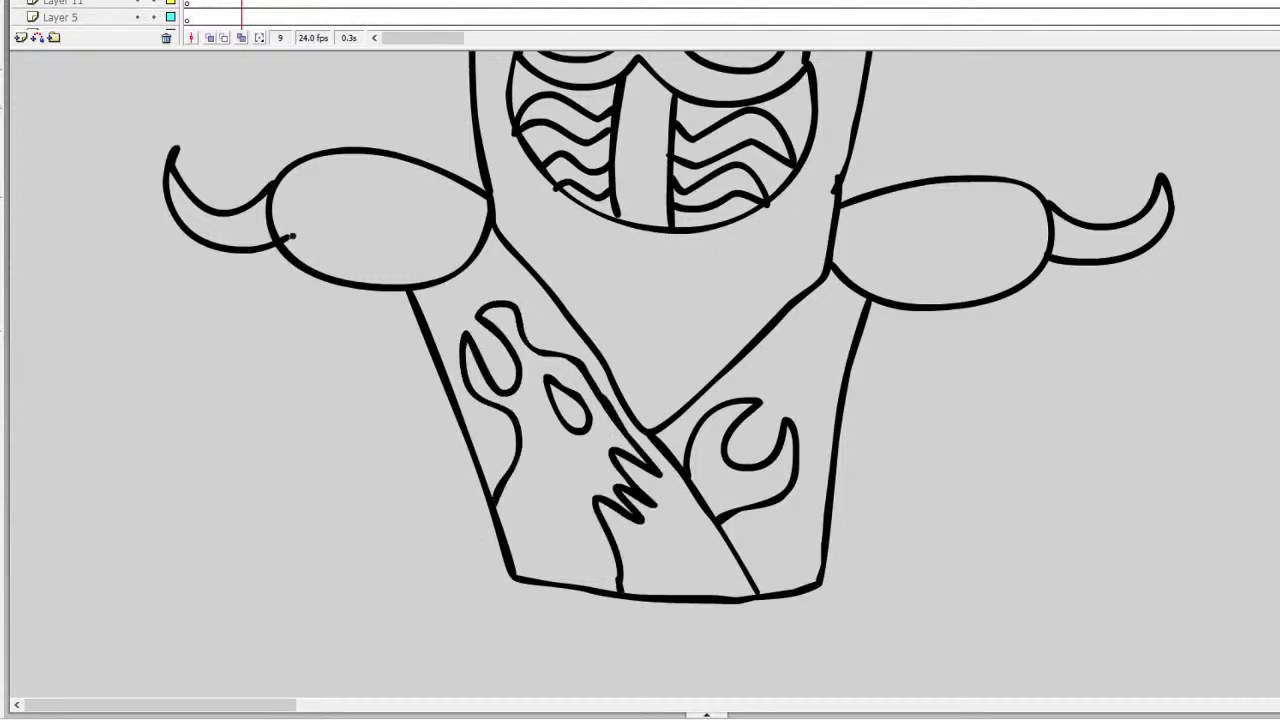
Step: Draw the two sides of each upper arm below both shoulder pads, redoing the right arm's inner line once
mouse_move(300, 240)
mouse_down()
mouse_move(277, 229)
mouse_move(163, 417)
mouse_up()
drag(408, 293, 300, 452)
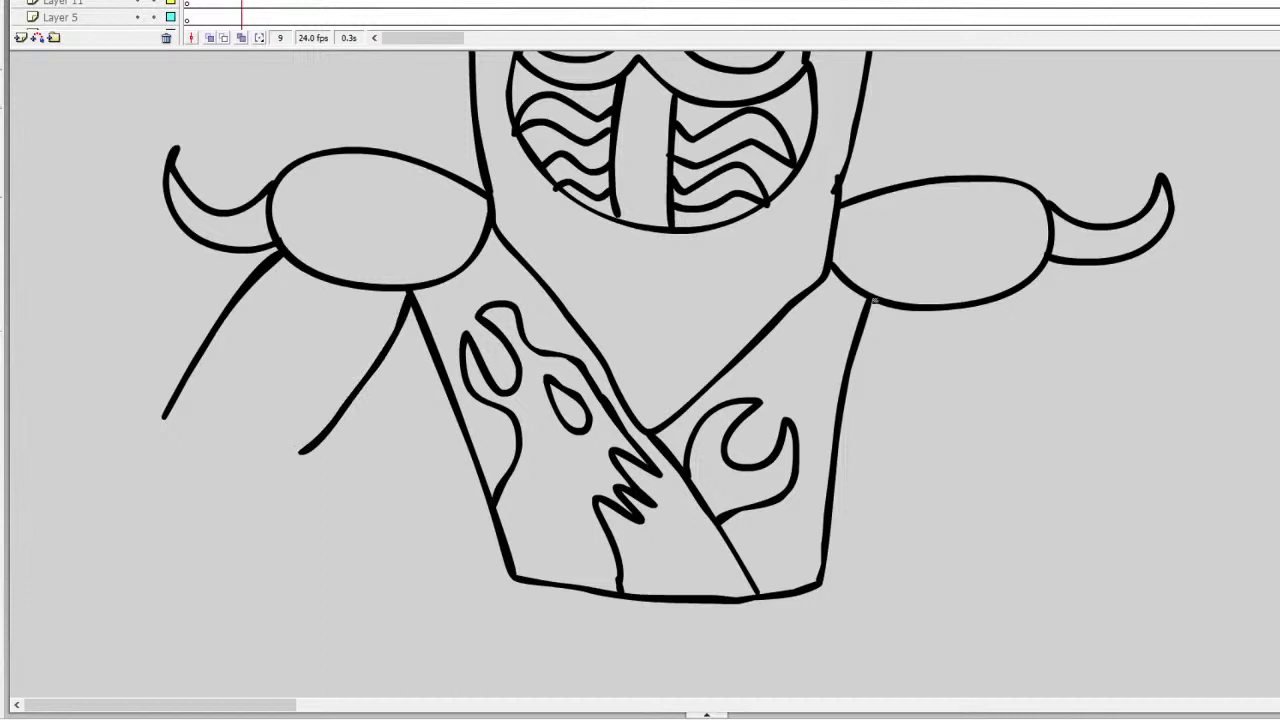
drag(874, 300, 970, 435)
key(ctrl+z)
mouse_move(871, 300)
mouse_down()
mouse_move(885, 356)
mouse_move(944, 494)
mouse_up()
mouse_move(1010, 292)
mouse_down()
mouse_move(1072, 381)
mouse_move(1098, 472)
mouse_up()
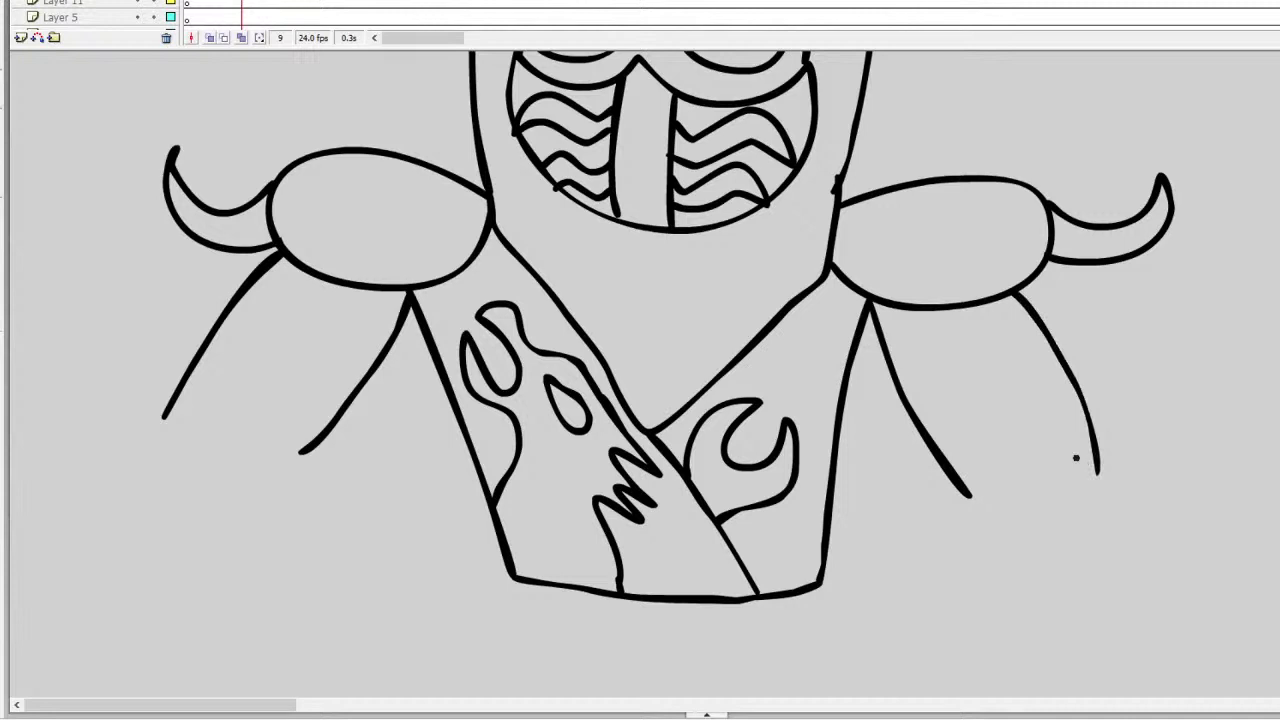
Step: Draw the left forearm hanging down from the elbow, ending in a rounded hand
scroll(640, 370, up, 5)
scroll(640, 370, down, 3)
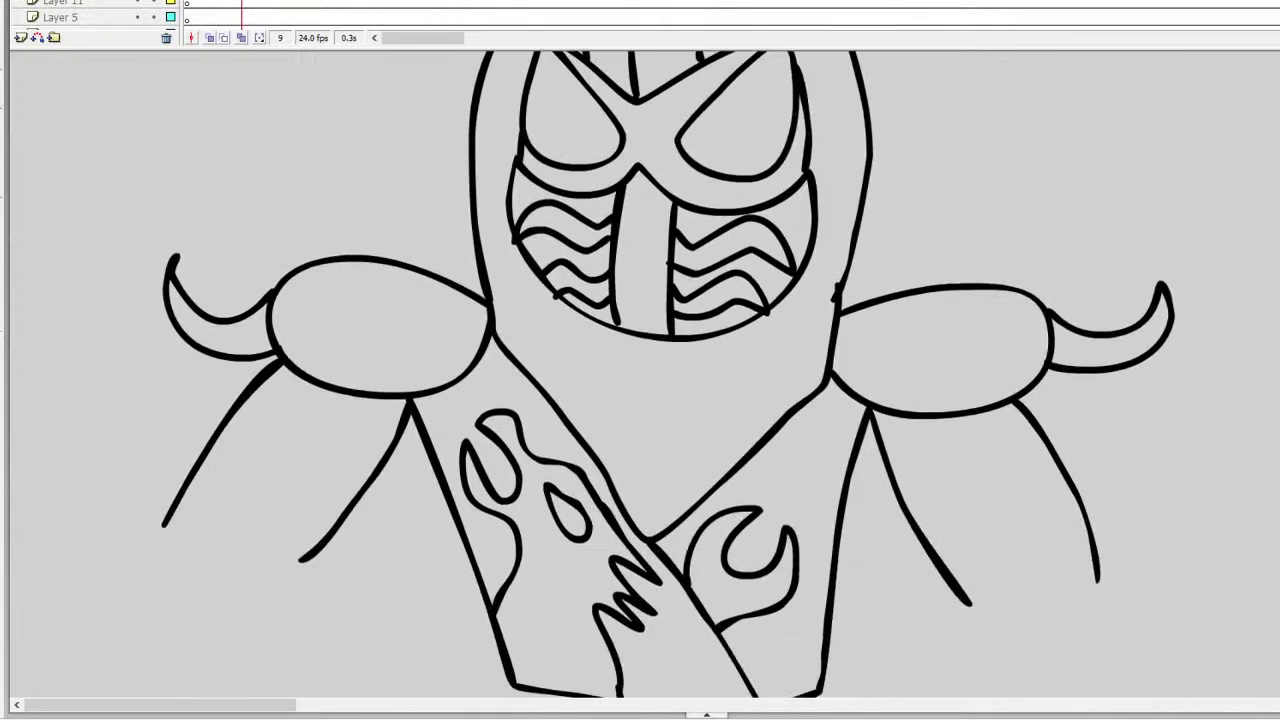
scroll(640, 370, up, 1)
scroll(640, 370, down, 4)
scroll(640, 370, up, 1)
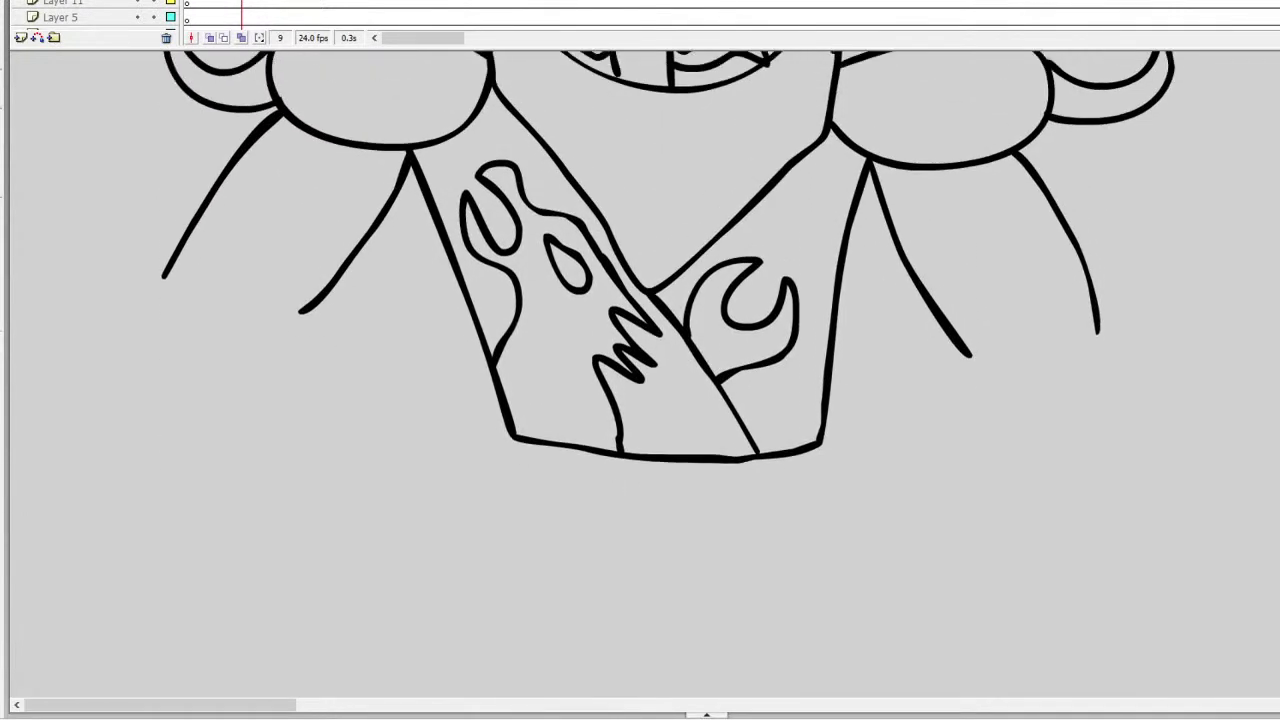
drag(160, 282, 185, 500)
drag(288, 296, 318, 484)
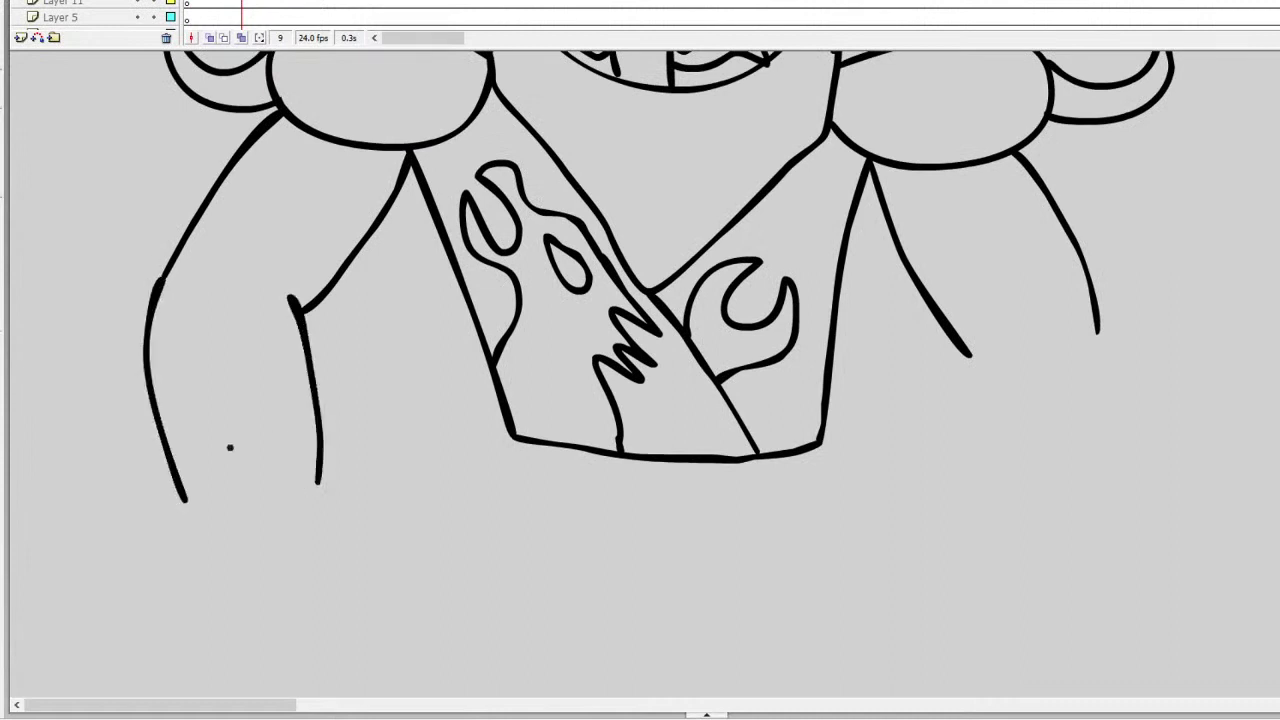
mouse_move(196, 496)
mouse_down()
mouse_move(320, 478)
mouse_move(336, 578)
mouse_move(190, 575)
mouse_move(178, 492)
mouse_up()
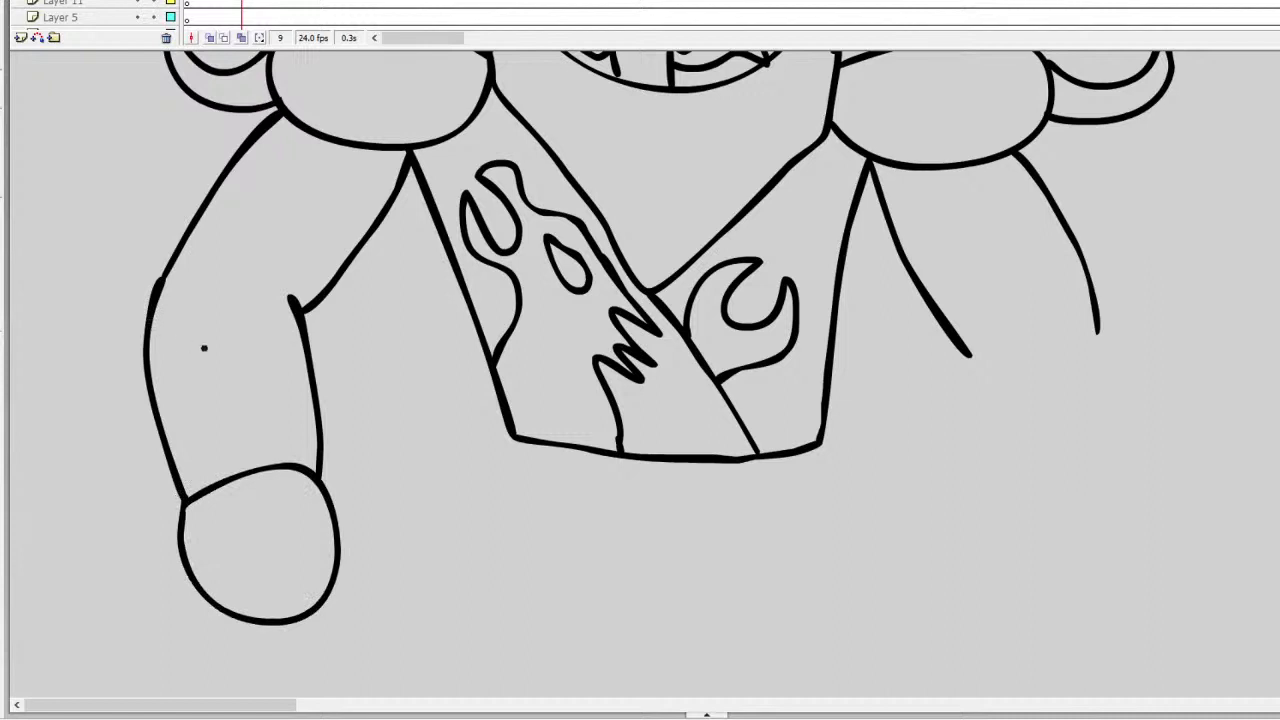
Step: Add a flame pattern to the left forearm and draw rounded fingers and a thumb around the hand
mouse_move(202, 352)
mouse_down()
mouse_move(170, 345)
mouse_move(158, 405)
mouse_move(192, 444)
mouse_move(202, 349)
mouse_move(252, 298)
mouse_move(272, 358)
mouse_move(290, 340)
mouse_move(281, 396)
mouse_move(300, 416)
mouse_move(270, 462)
mouse_up()
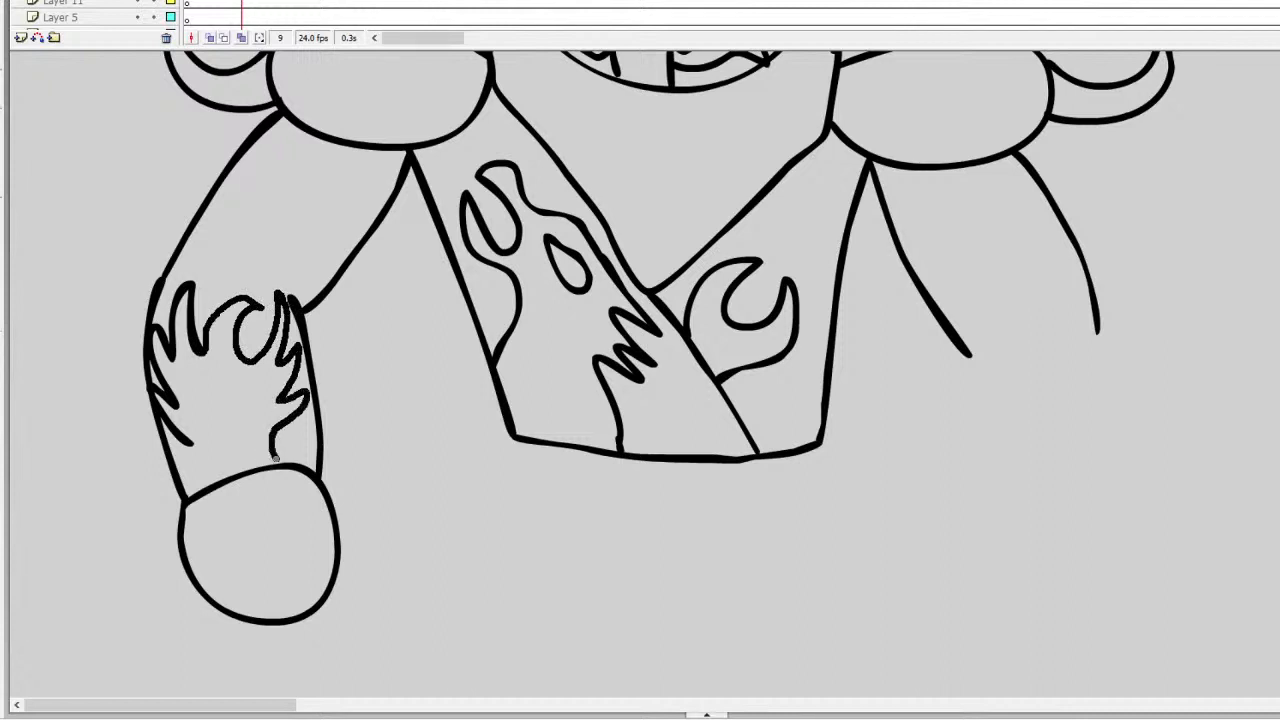
drag(197, 446, 181, 486)
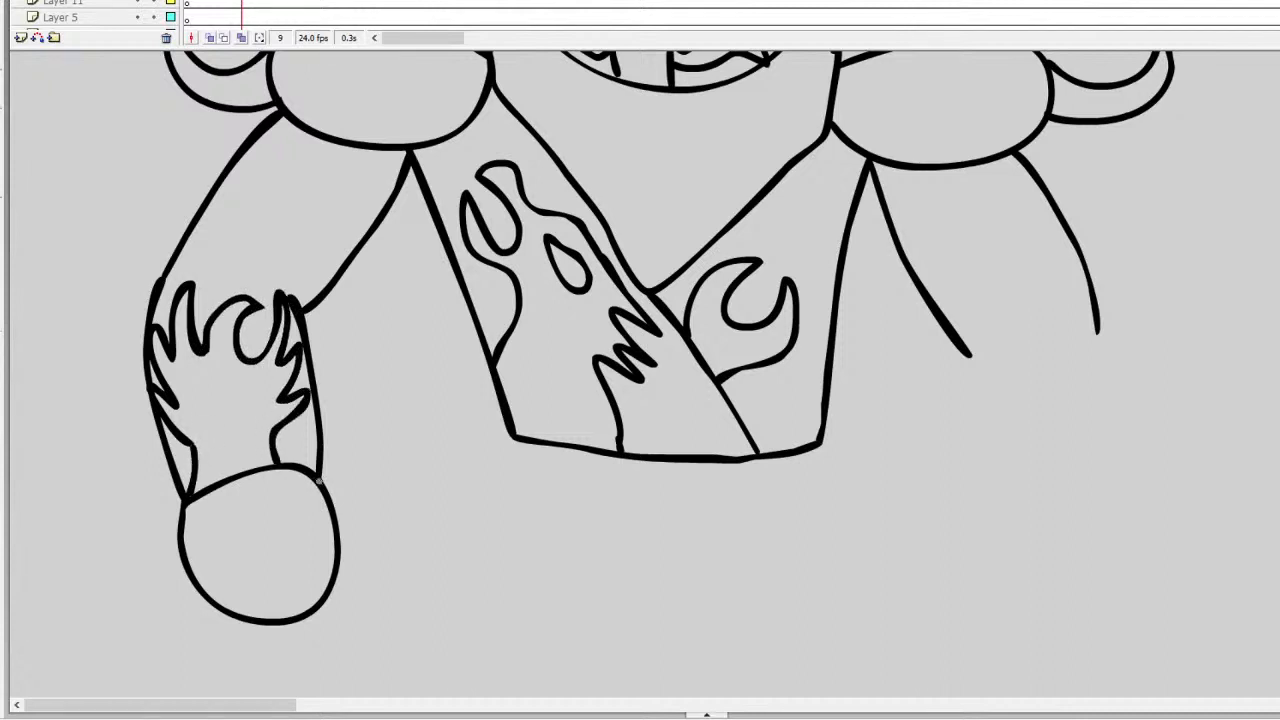
mouse_move(318, 481)
mouse_down()
mouse_move(378, 492)
mouse_move(336, 538)
mouse_move(370, 546)
mouse_move(374, 590)
mouse_move(323, 610)
mouse_up()
mouse_move(336, 539)
mouse_down()
mouse_move(356, 572)
mouse_move(314, 643)
mouse_move(244, 654)
mouse_move(226, 616)
mouse_up()
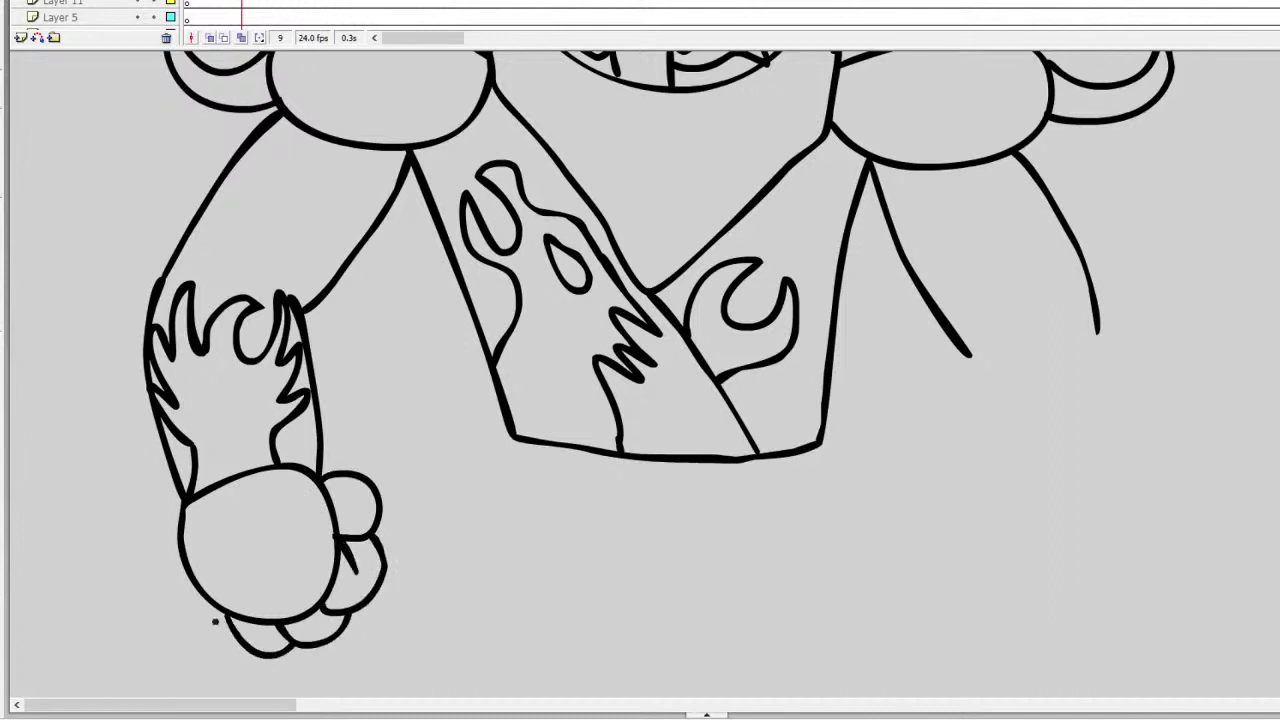
Step: Draw the right forearm extending outward from the elbow, with a curled thumb and three rounded fingers at its end
drag(262, 705, 320, 705)
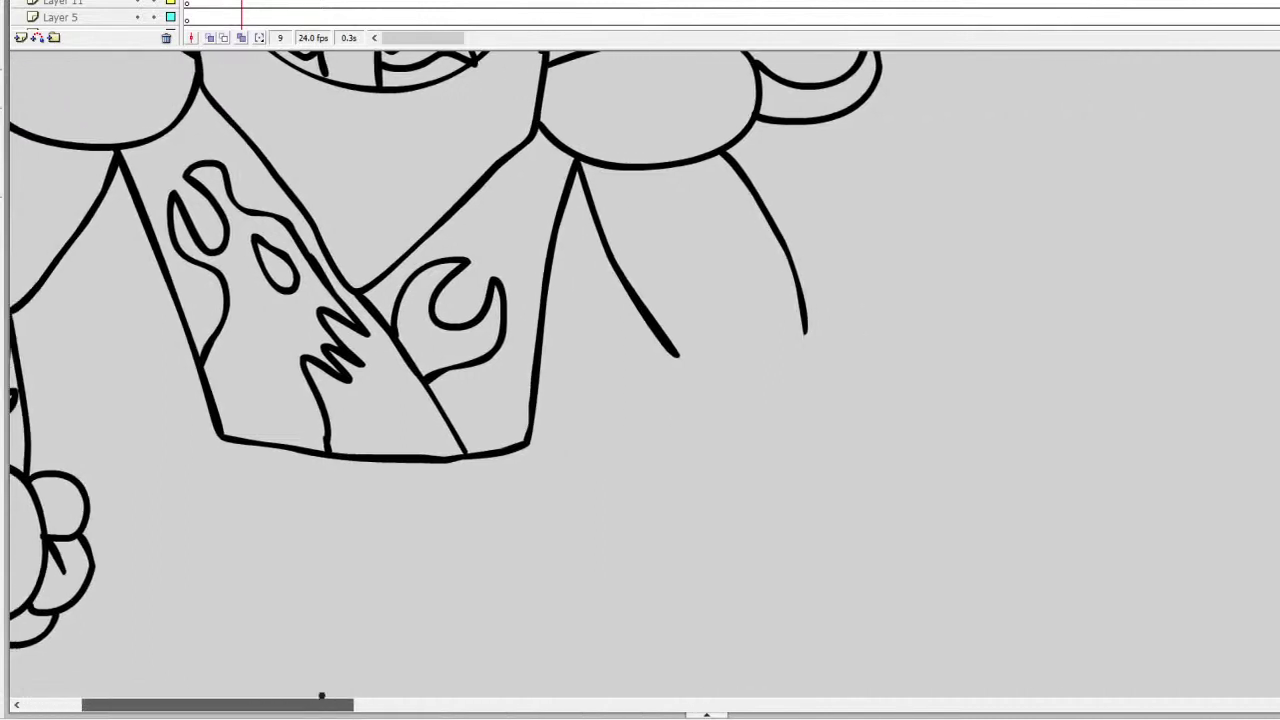
drag(794, 327, 908, 394)
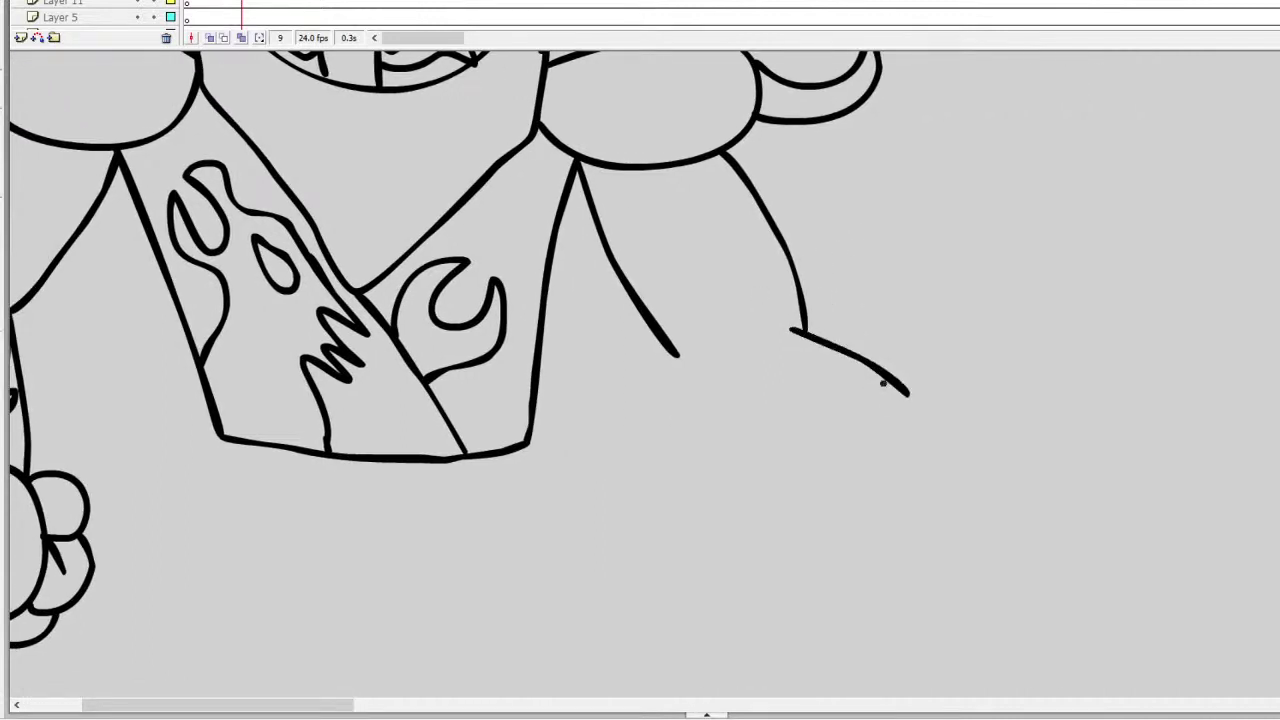
drag(675, 354, 865, 500)
mouse_move(908, 392)
mouse_down()
mouse_move(950, 320)
mouse_move(995, 395)
mouse_move(945, 362)
mouse_up()
mouse_move(1082, 375)
mouse_down()
mouse_move(1012, 374)
mouse_move(1082, 420)
mouse_move(1078, 372)
mouse_up()
mouse_move(1018, 418)
mouse_down()
mouse_move(1005, 468)
mouse_move(1066, 436)
mouse_up()
mouse_move(992, 452)
mouse_down()
mouse_move(962, 492)
mouse_move(1036, 532)
mouse_move(1045, 482)
mouse_up()
Step: Draw the weapon's grip in the right hand with a hooked pommel, redoing the pommel, and close the palm and thumb outlines
mouse_move(965, 411)
mouse_down()
mouse_move(918, 522)
mouse_move(952, 544)
mouse_move(856, 598)
mouse_move(888, 624)
mouse_move(950, 578)
mouse_move(950, 550)
mouse_up()
drag(864, 503, 912, 515)
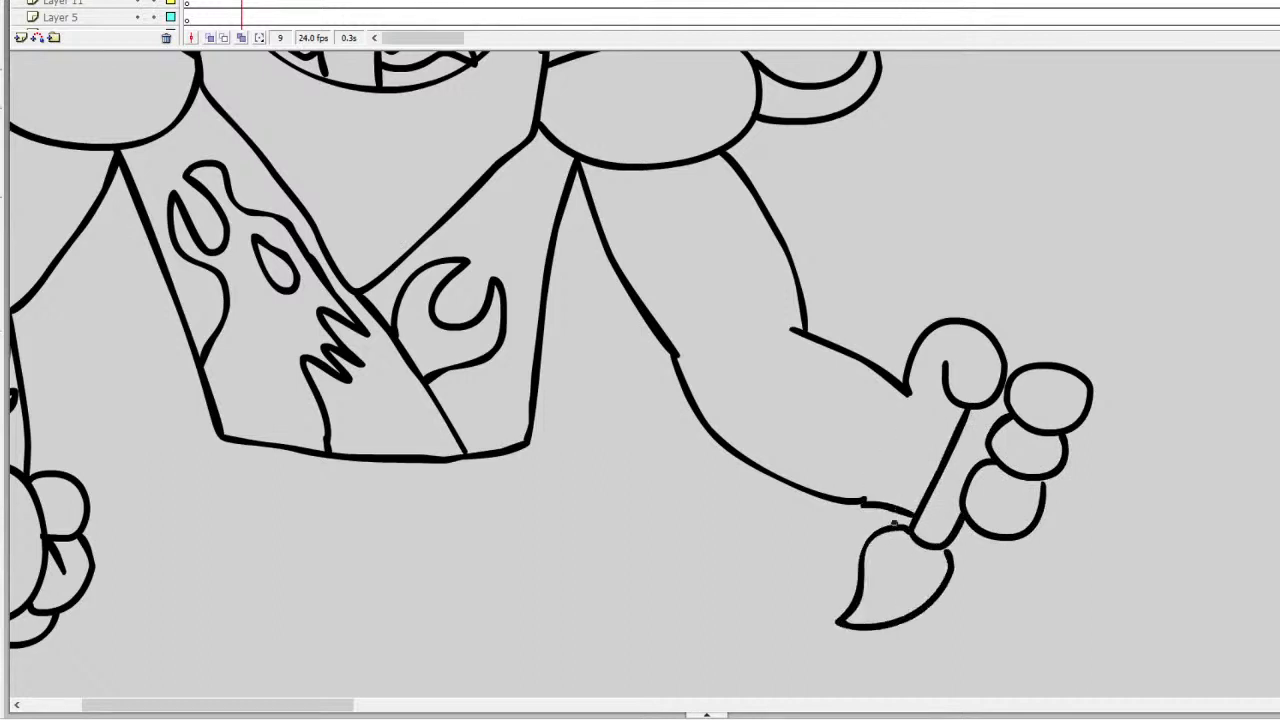
key(ctrl+z)
key(ctrl+z)
mouse_move(908, 532)
mouse_down()
mouse_move(860, 597)
mouse_move(806, 573)
mouse_move(838, 621)
mouse_move(900, 624)
mouse_move(948, 562)
mouse_move(944, 545)
mouse_up()
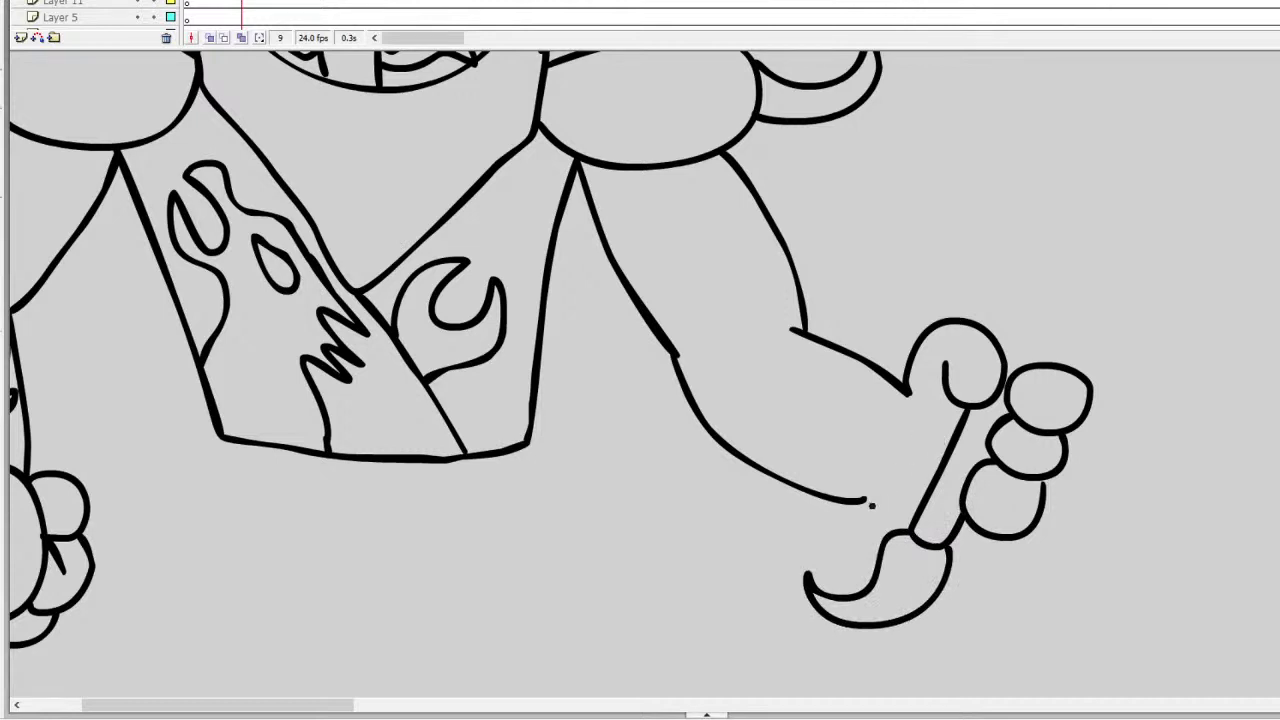
drag(867, 500, 890, 540)
drag(910, 393, 866, 500)
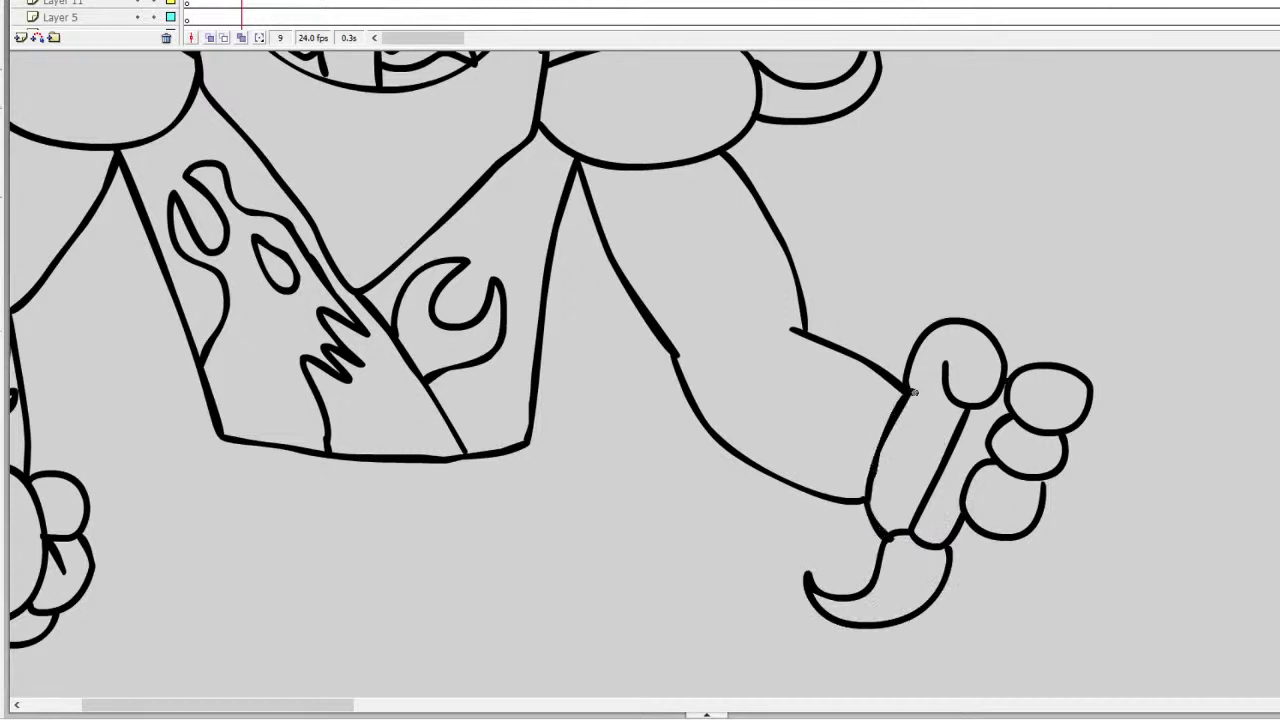
mouse_move(913, 392)
mouse_down()
mouse_move(1008, 378)
mouse_move(918, 292)
mouse_move(901, 239)
mouse_move(876, 242)
mouse_move(874, 312)
mouse_up()
Step: Draw a wide curved sword guard above the right hand, with jagged, claw-like tips at both ends
scroll(640, 370, up, 2)
drag(838, 327, 913, 405)
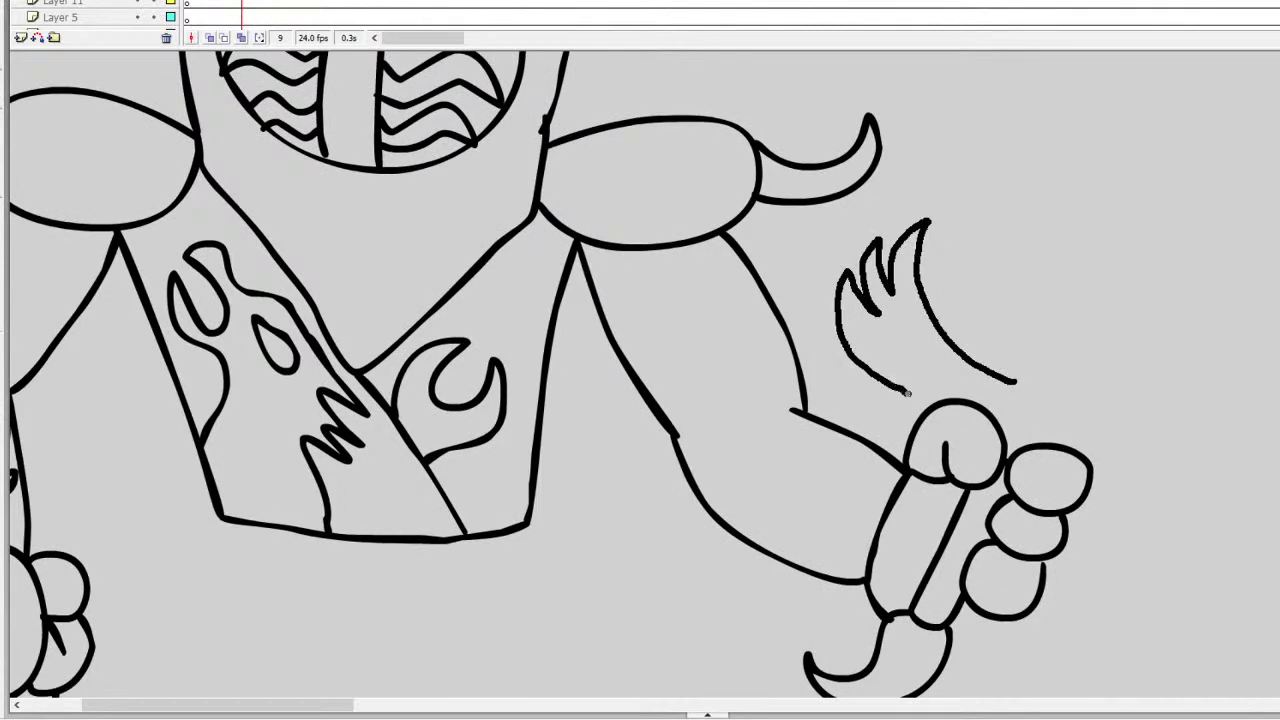
mouse_move(1010, 384)
mouse_down()
mouse_move(1129, 414)
mouse_move(1218, 390)
mouse_move(1247, 347)
mouse_move(1234, 432)
mouse_move(1266, 425)
mouse_move(1209, 471)
mouse_move(1250, 485)
mouse_move(1232, 504)
mouse_move(1070, 483)
mouse_up()
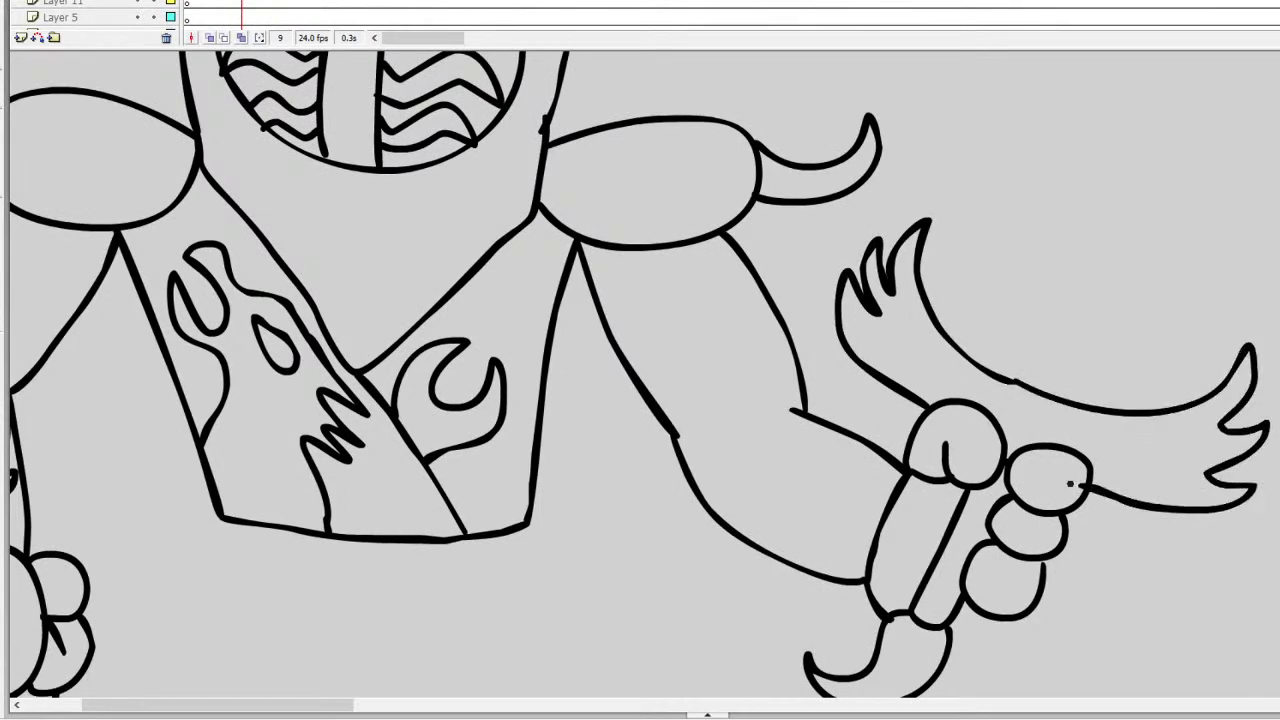
scroll(640, 374, up, 4)
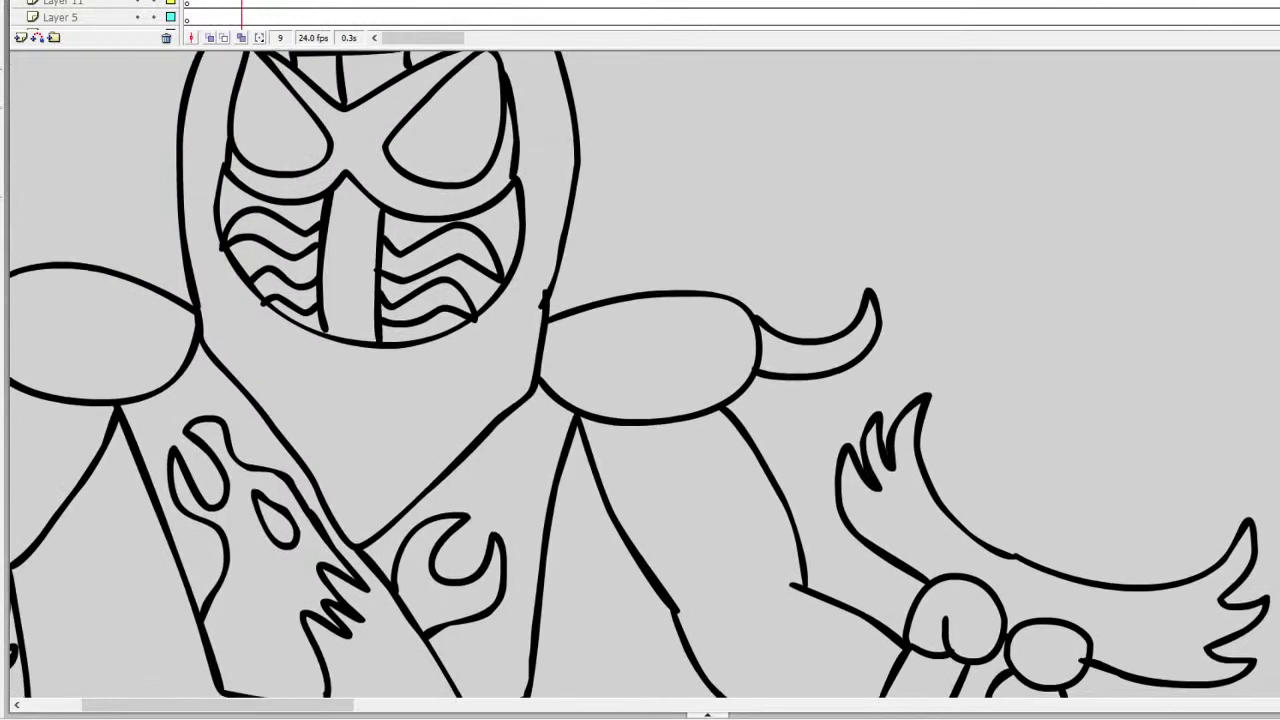
mouse_move(1000, 552)
mouse_down()
mouse_move(1215, 115)
mouse_move(1148, 121)
mouse_move(1171, 97)
mouse_move(1228, 83)
mouse_move(1271, 99)
mouse_up()
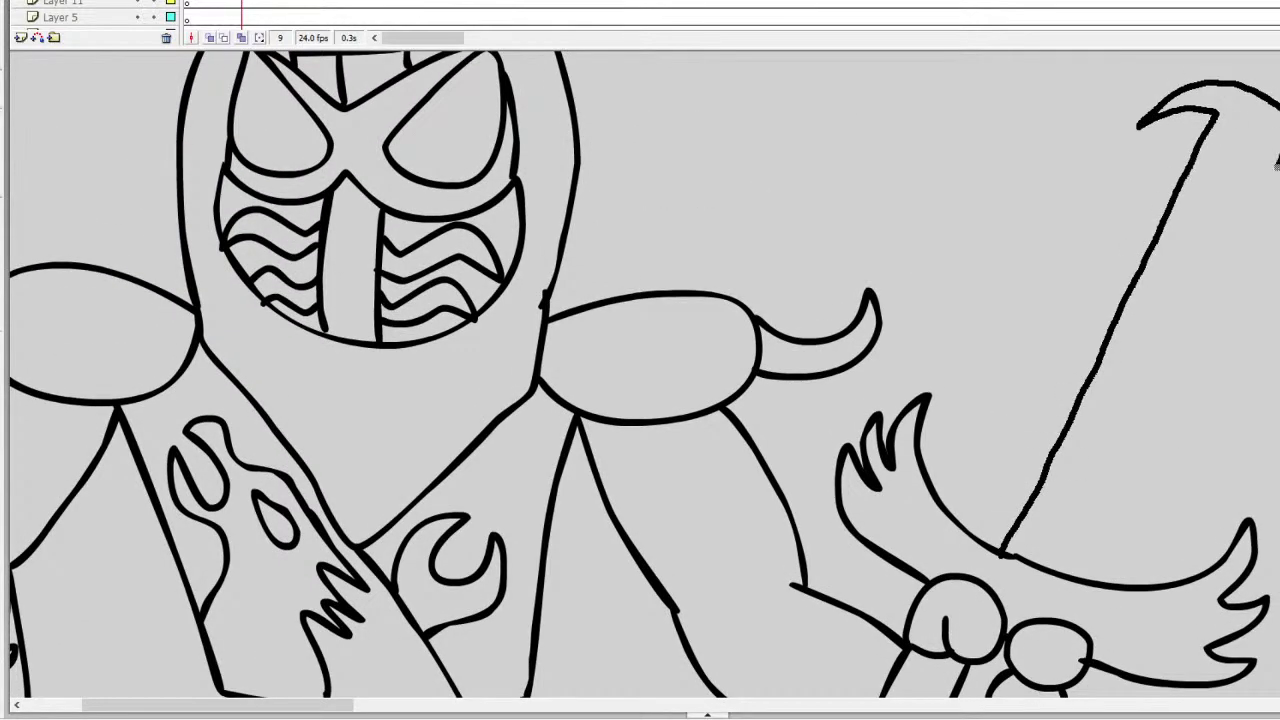
drag(1277, 163, 1180, 422)
scroll(1180, 422, up, 2)
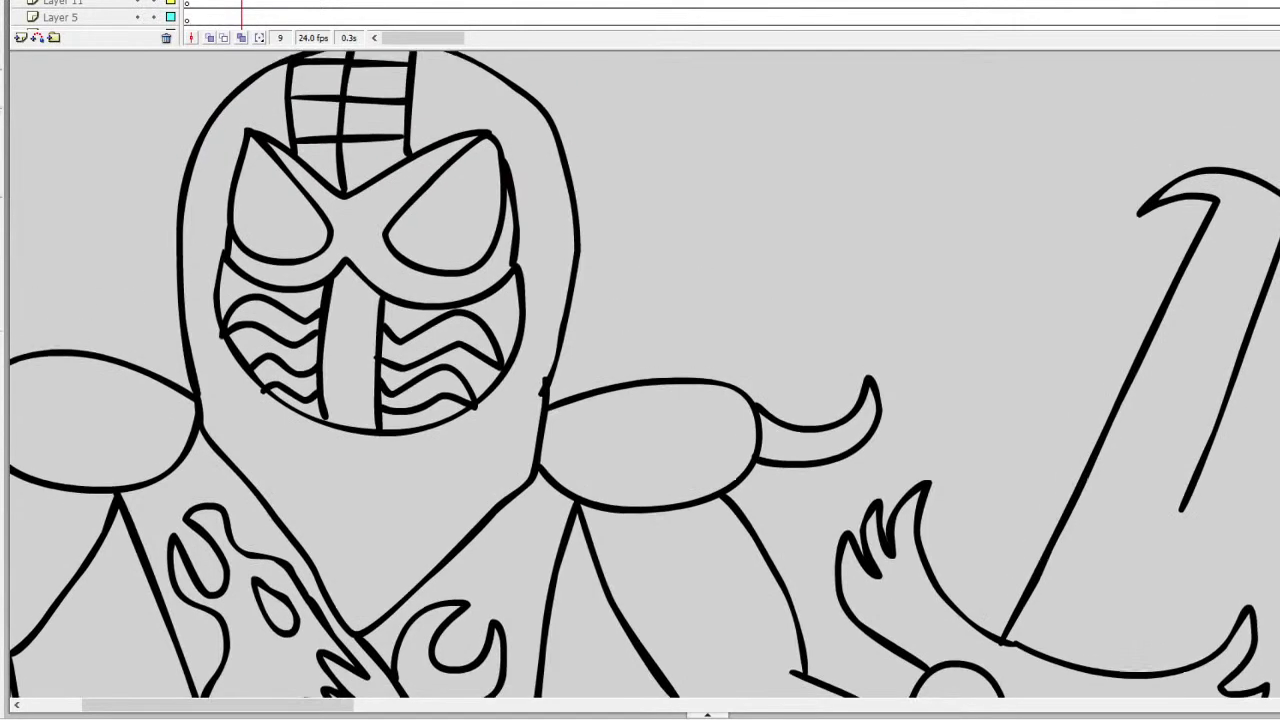
key(ctrl+z)
key(ctrl+z)
mouse_move(1232, 73)
mouse_down()
mouse_move(1176, 176)
mouse_move(1165, 250)
mouse_move(1102, 322)
mouse_up()
key(ctrl+z)
Step: Draw a long pointed sword blade rising from the guard, with barbed notches along both edges
mouse_move(1218, 76)
mouse_down()
mouse_move(1186, 196)
mouse_move(1078, 410)
mouse_move(1040, 530)
mouse_move(982, 626)
mouse_up()
mouse_move(1220, 78)
mouse_down()
mouse_move(1258, 153)
mouse_move(1271, 249)
mouse_move(1262, 306)
mouse_move(1238, 287)
mouse_move(1184, 443)
mouse_move(1151, 478)
mouse_move(1068, 660)
mouse_up()
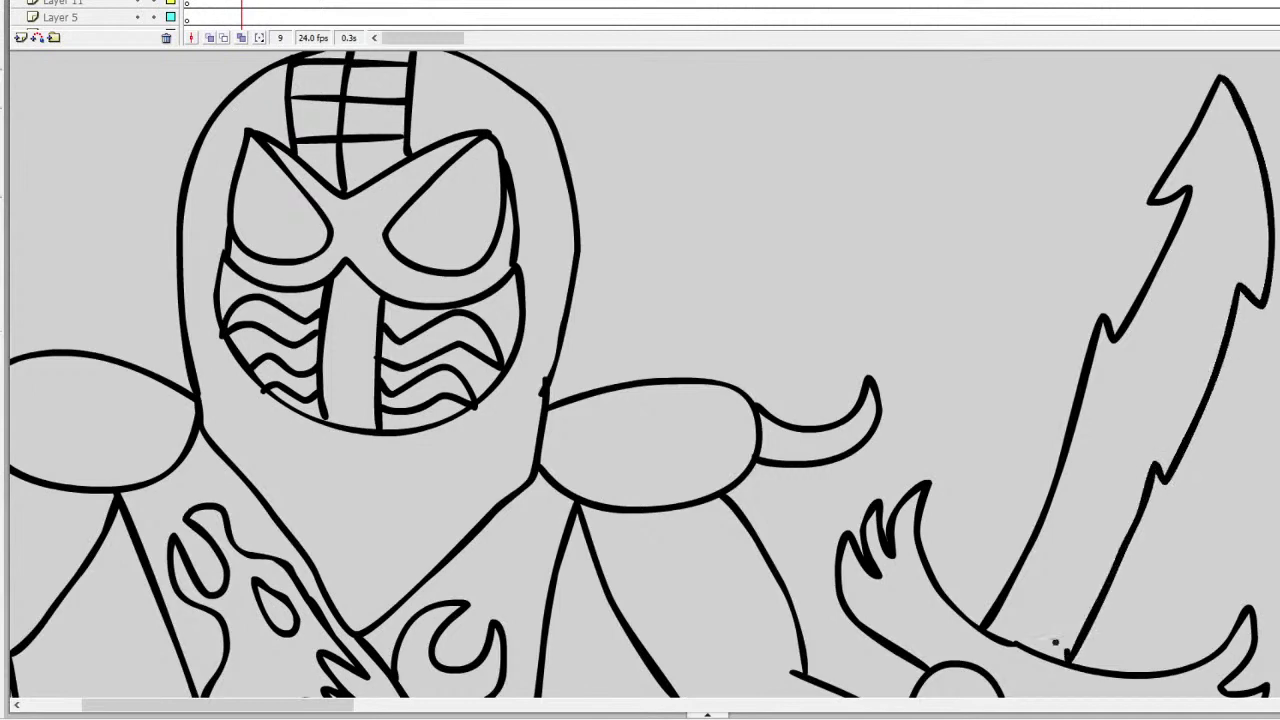
Step: Redraw the wrist end below the right palm and reconnect the hooked pommel to the sword grip
scroll(640, 374, down, 10)
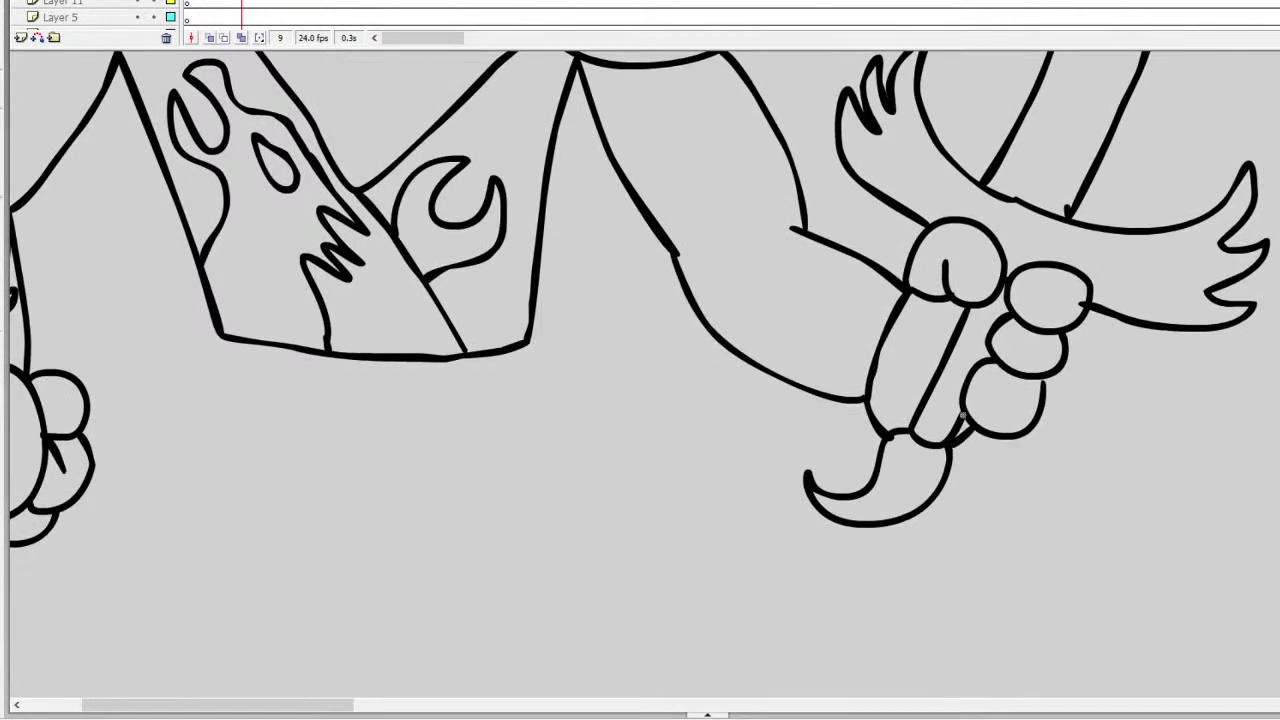
drag(868, 403, 914, 424)
key(ctrl+z)
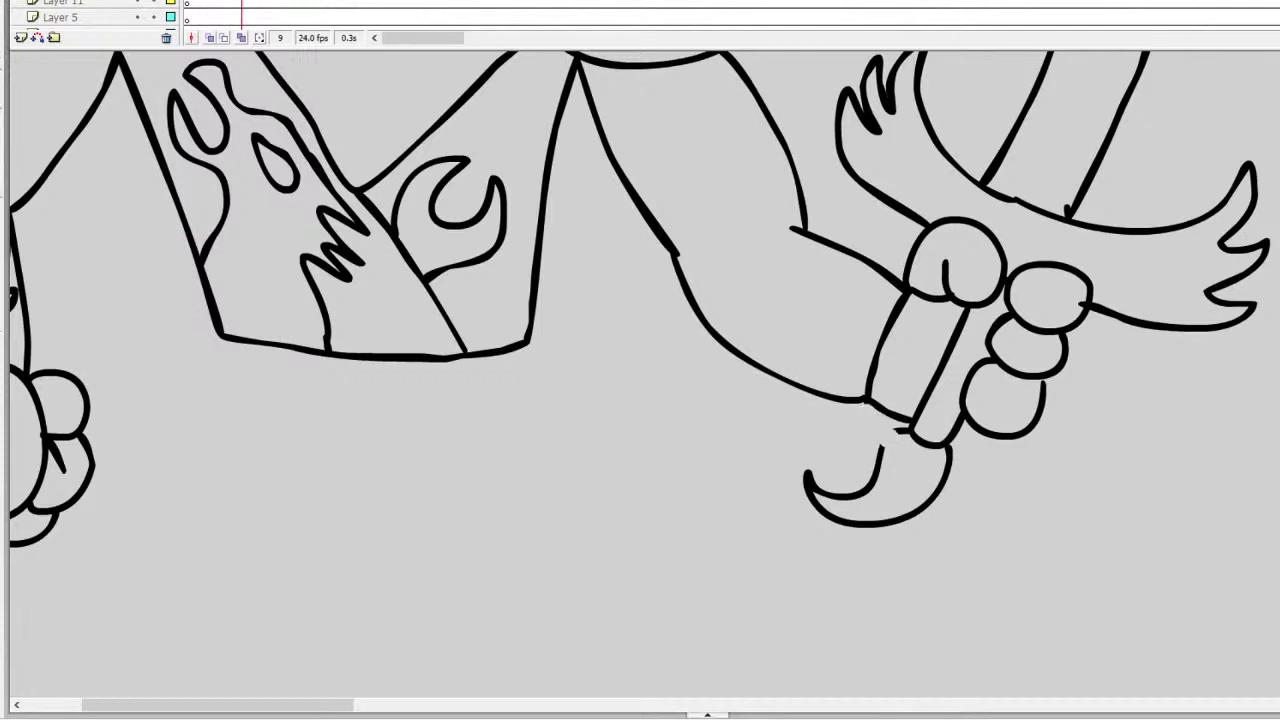
drag(897, 432, 881, 452)
Step: Draw three stacked, rounded plates tapering downward from the centre of the torso's lower edge
drag(335, 707, 280, 707)
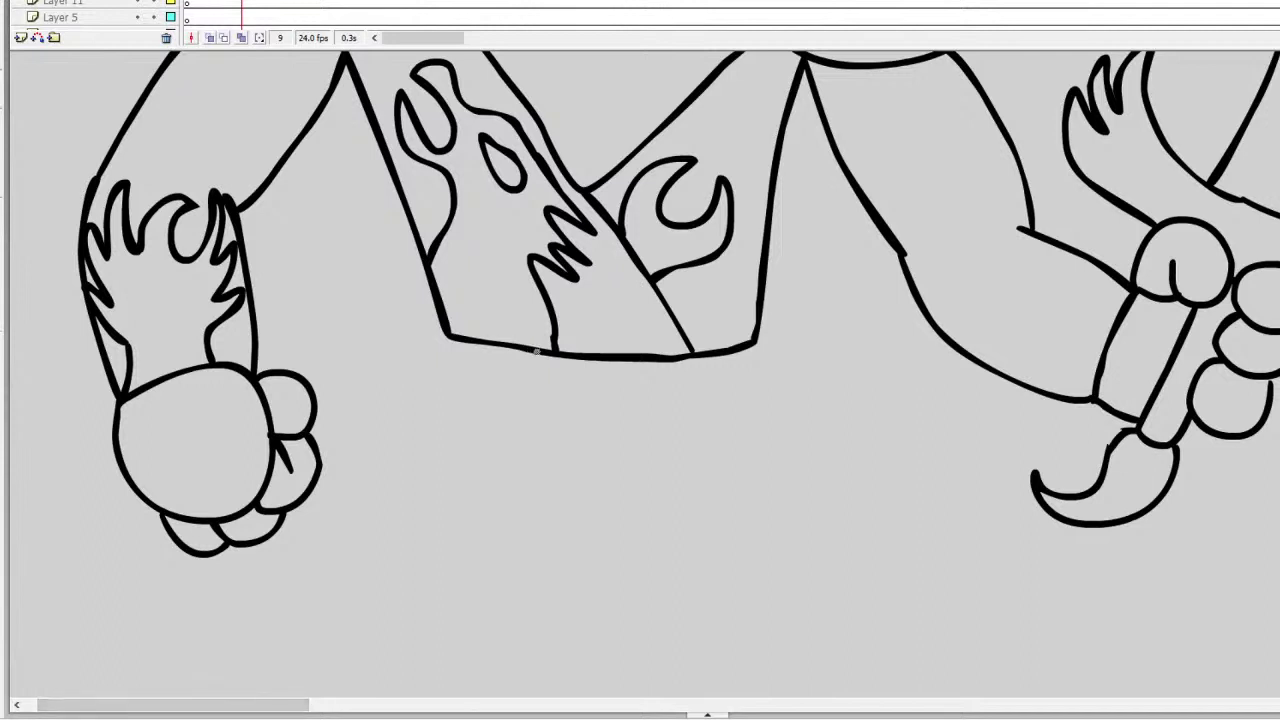
mouse_move(535, 350)
mouse_down()
mouse_move(536, 415)
mouse_move(611, 426)
mouse_move(657, 402)
mouse_move(658, 358)
mouse_up()
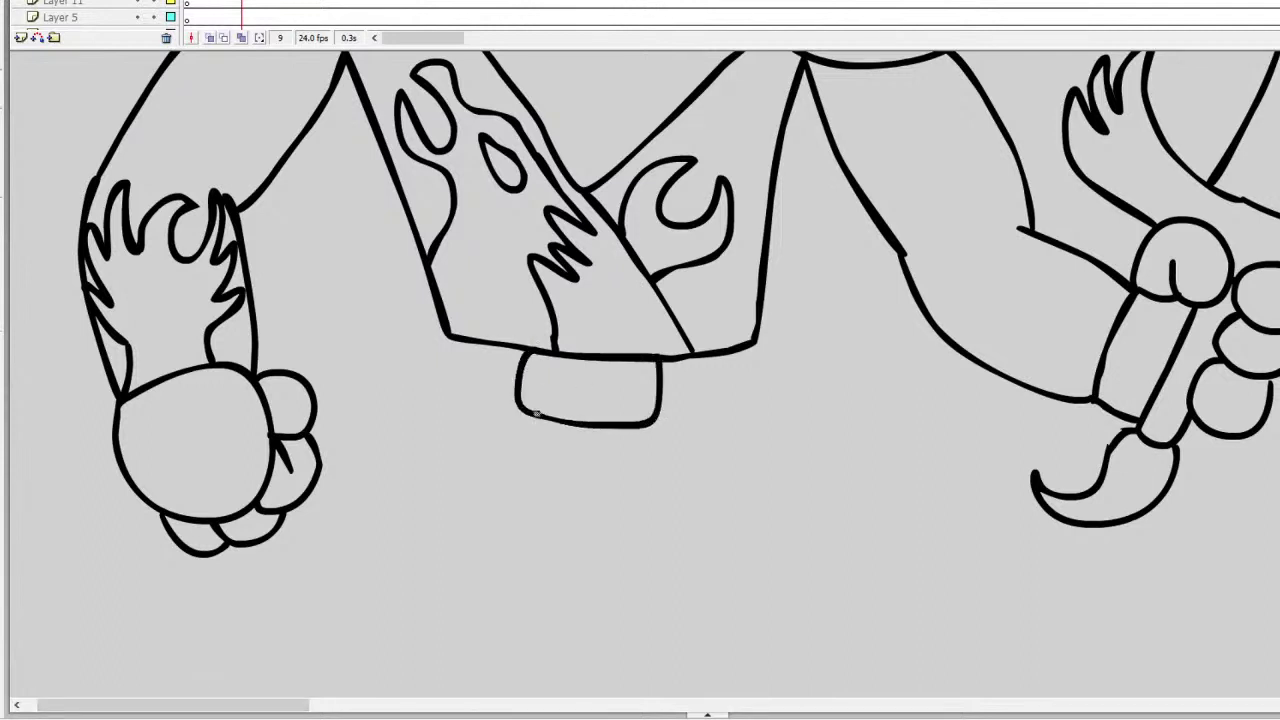
mouse_move(521, 405)
mouse_down()
mouse_move(522, 459)
mouse_move(570, 488)
mouse_move(627, 483)
mouse_move(650, 424)
mouse_up()
mouse_move(528, 482)
mouse_down()
mouse_move(537, 517)
mouse_move(582, 537)
mouse_move(617, 512)
mouse_move(626, 481)
mouse_up()
Step: Draw a belt on both sides of the centre plates, with curved claw-shaped ends and short dividing lines
mouse_move(449, 340)
mouse_down()
mouse_move(389, 404)
mouse_move(414, 374)
mouse_move(520, 381)
mouse_up()
mouse_move(661, 386)
mouse_down()
mouse_move(751, 389)
mouse_move(779, 416)
mouse_move(795, 386)
mouse_move(741, 337)
mouse_up()
mouse_move(451, 340)
mouse_down()
mouse_move(481, 372)
mouse_move(491, 342)
mouse_up()
drag(692, 380, 688, 356)
drag(747, 386, 755, 345)
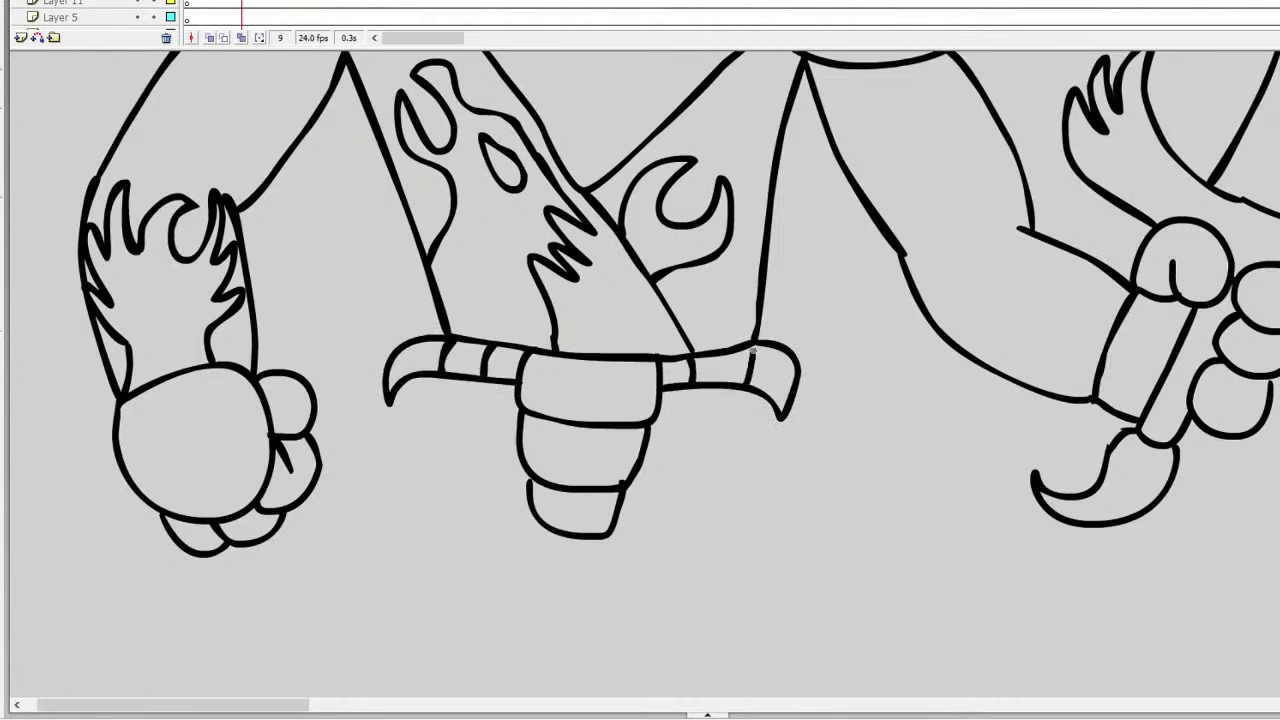
Step: Draw the left thigh's upper outer line down from the belt and add cross bands along the sword grip
drag(440, 374, 360, 578)
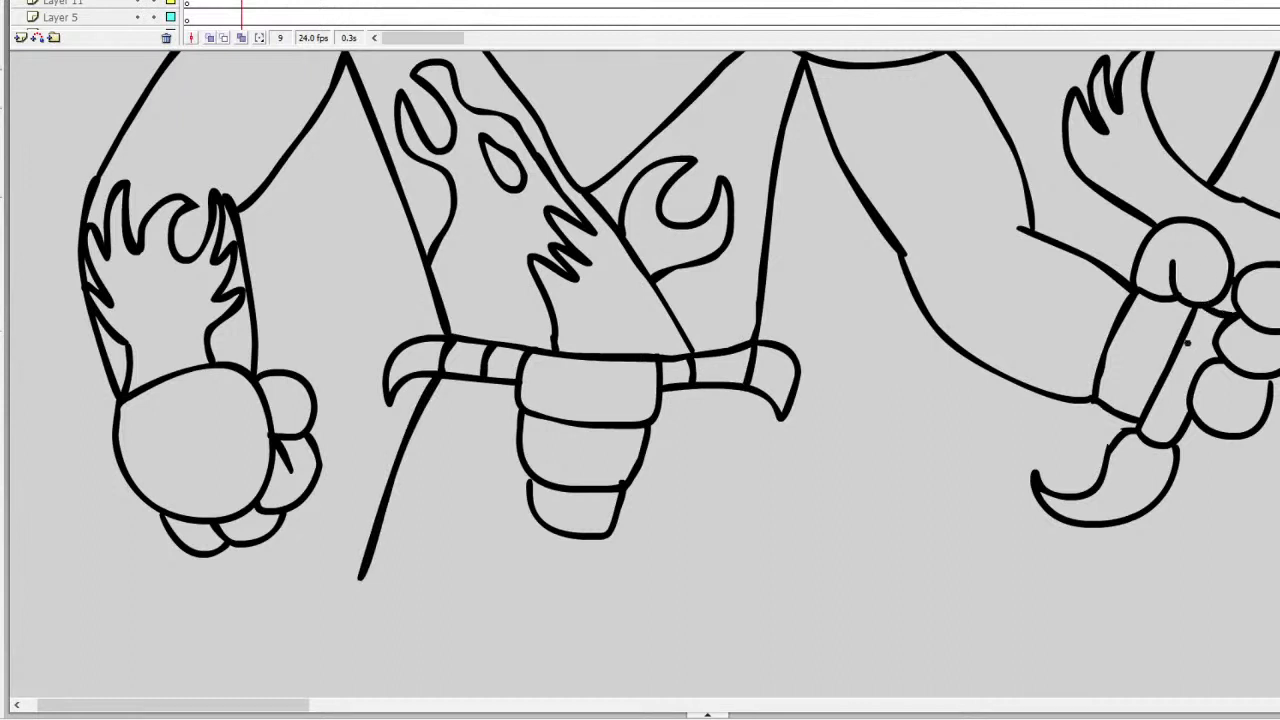
drag(1185, 342, 1214, 349)
mouse_move(1160, 381)
mouse_down()
mouse_move(1186, 389)
mouse_move(1180, 416)
mouse_up()
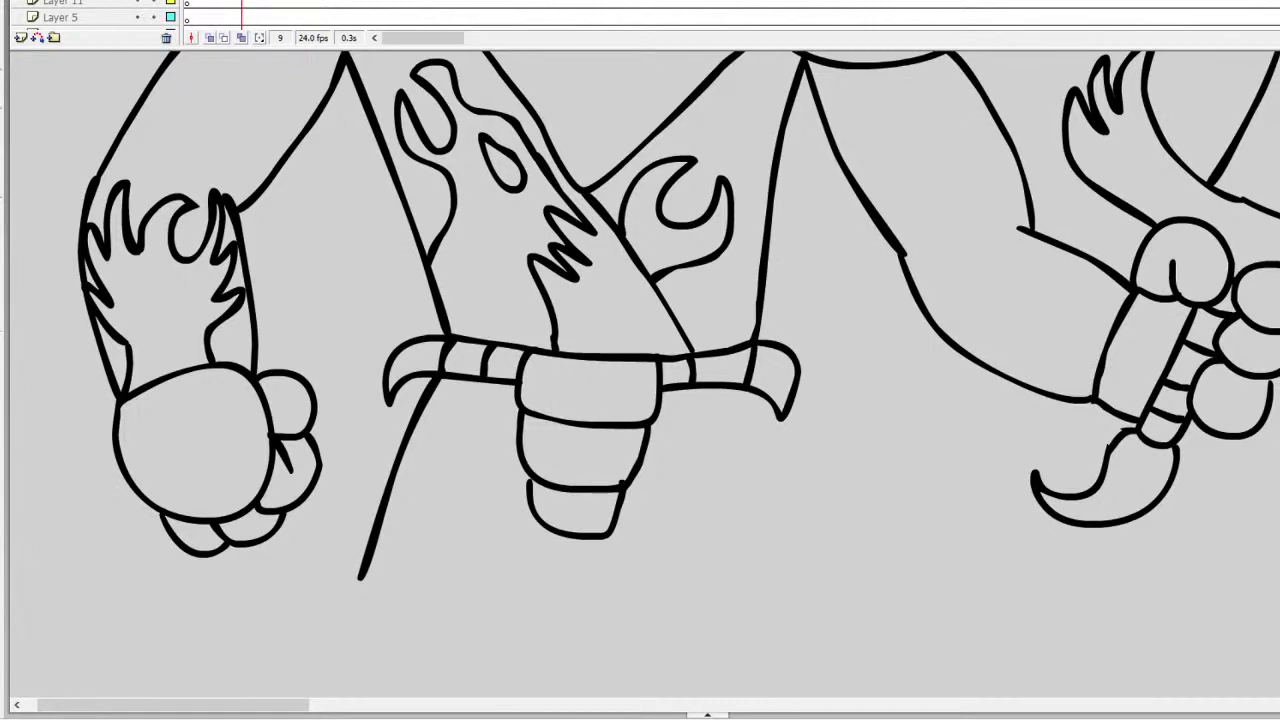
Step: Complete the outer and inner outlines of both thighs, spreading down from the belt and the lowest centre plate
scroll(640, 380, down, 4)
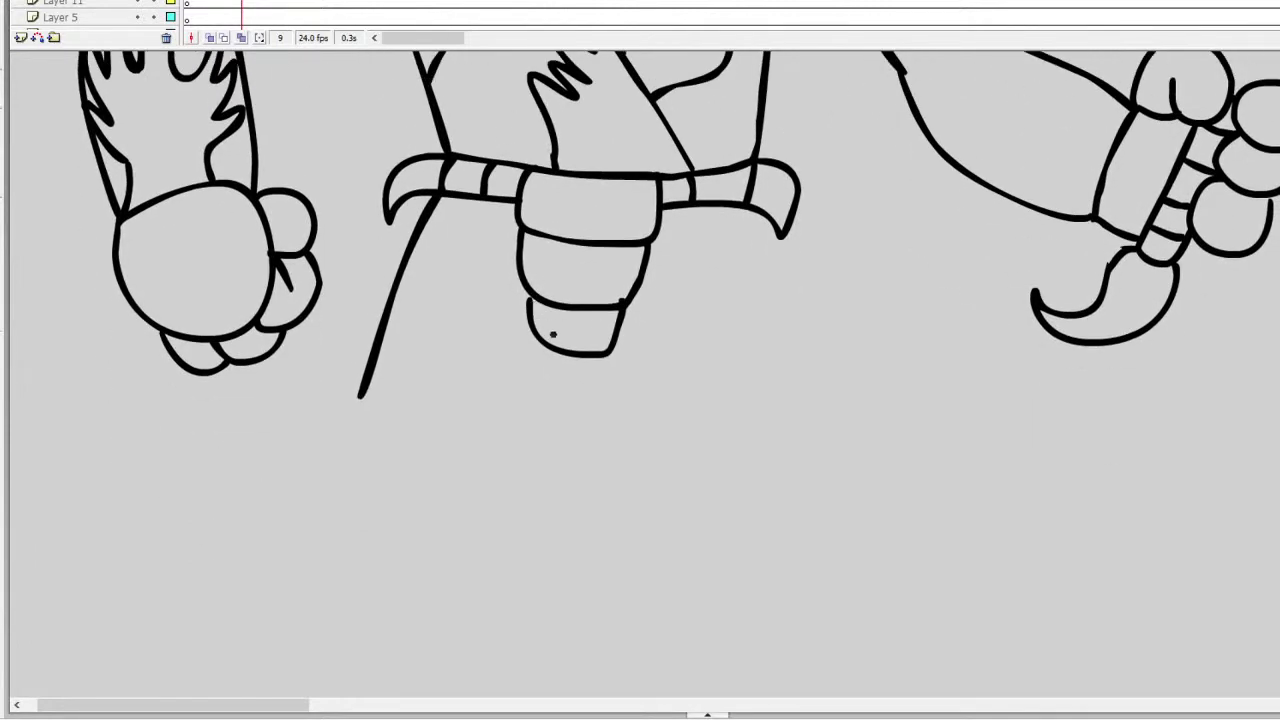
drag(562, 355, 458, 512)
drag(362, 393, 336, 494)
drag(742, 207, 806, 512)
drag(582, 358, 633, 520)
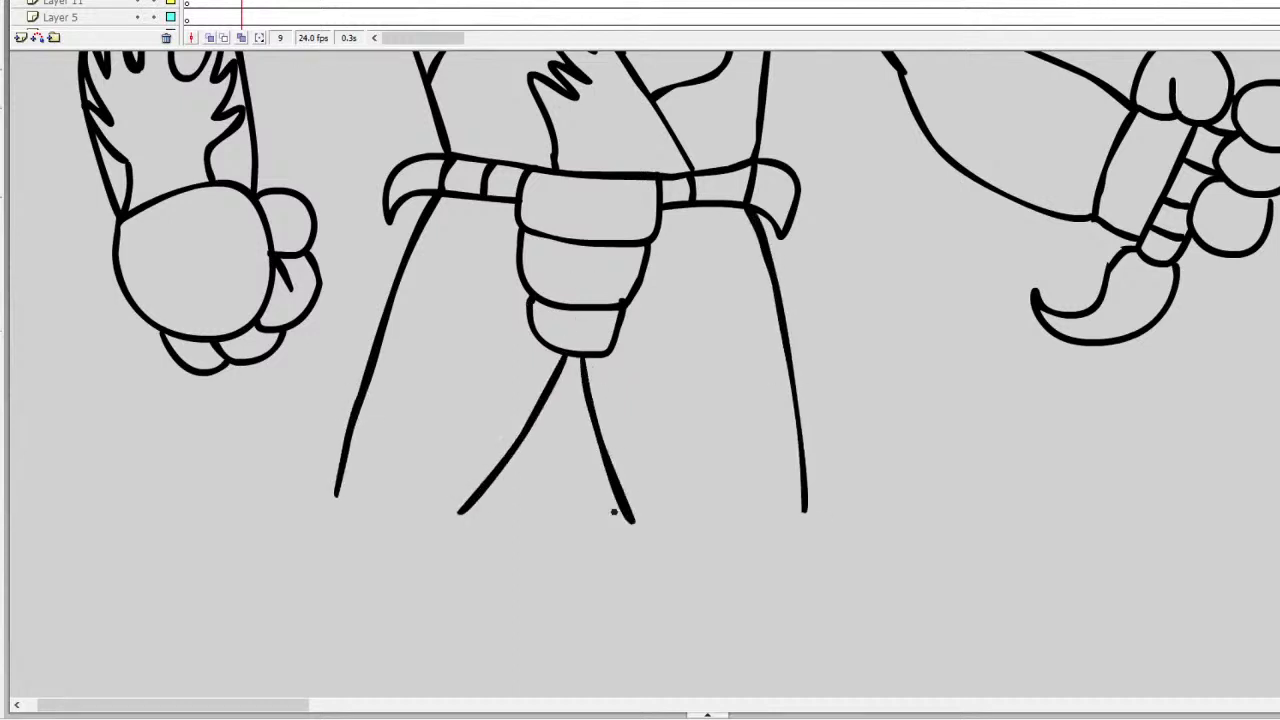
Step: Divide each shoulder pad into three segments with two curved vertical lines
scroll(640, 375, up, 10)
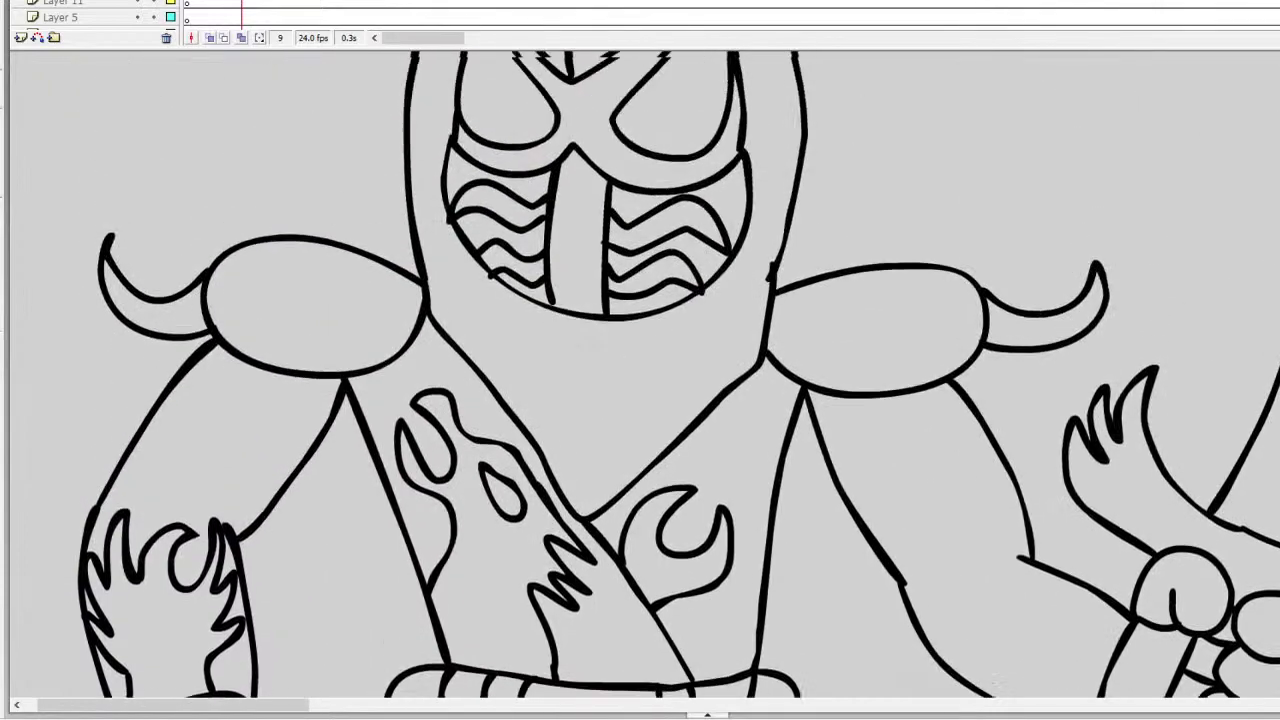
scroll(640, 375, down, 6)
scroll(640, 375, up, 3)
scroll(263, 188, up, 1)
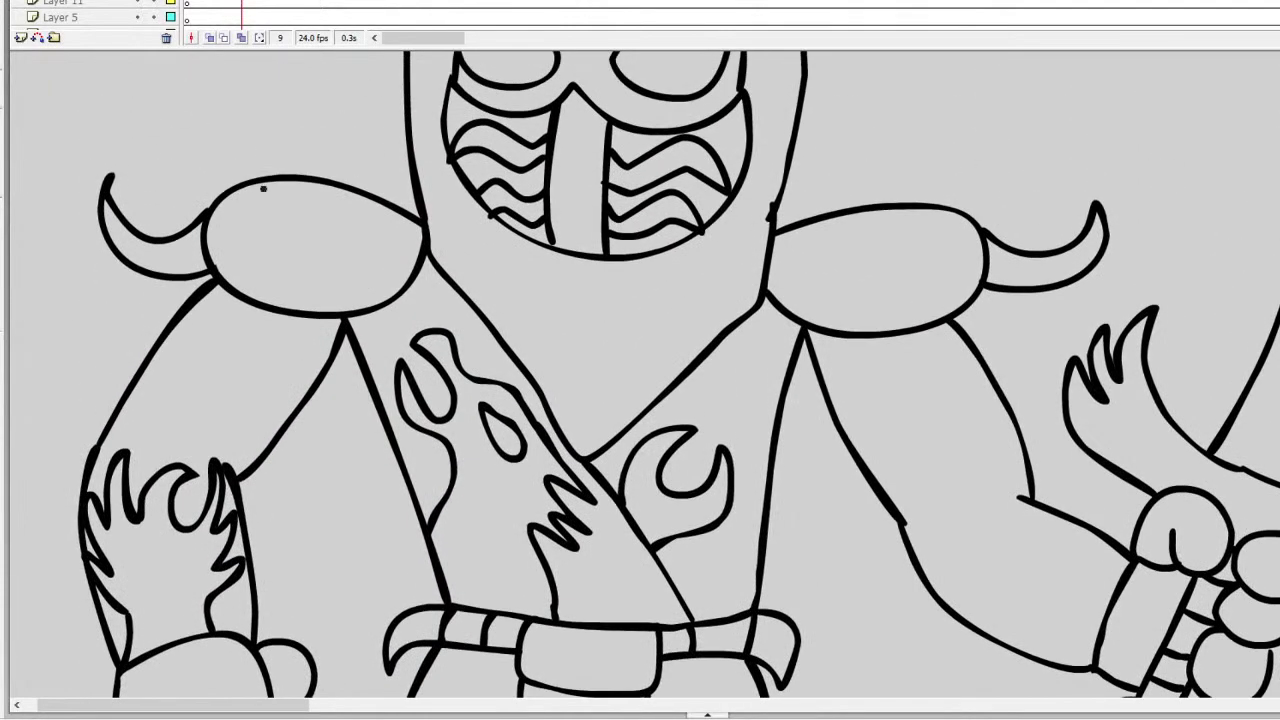
drag(269, 187, 252, 300)
mouse_move(345, 190)
mouse_down()
mouse_move(350, 265)
mouse_move(332, 310)
mouse_up()
drag(820, 325, 813, 222)
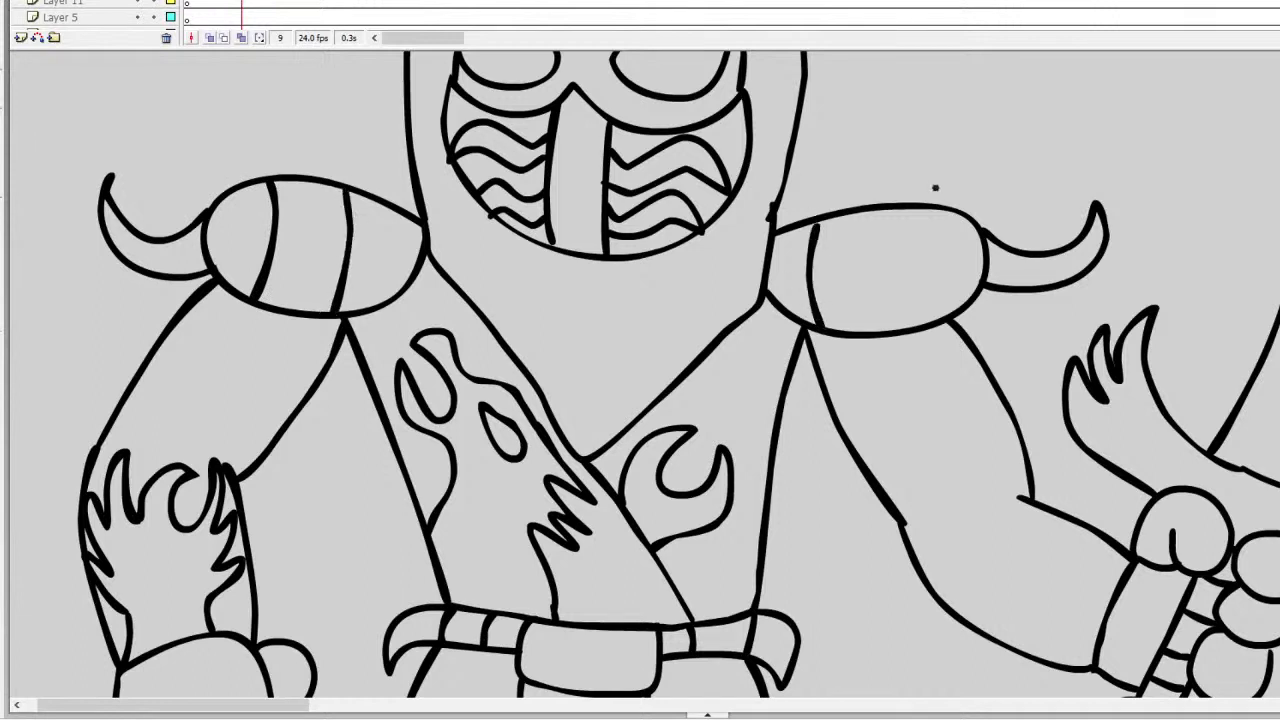
mouse_move(922, 208)
mouse_down()
mouse_move(895, 233)
mouse_move(891, 333)
mouse_up()
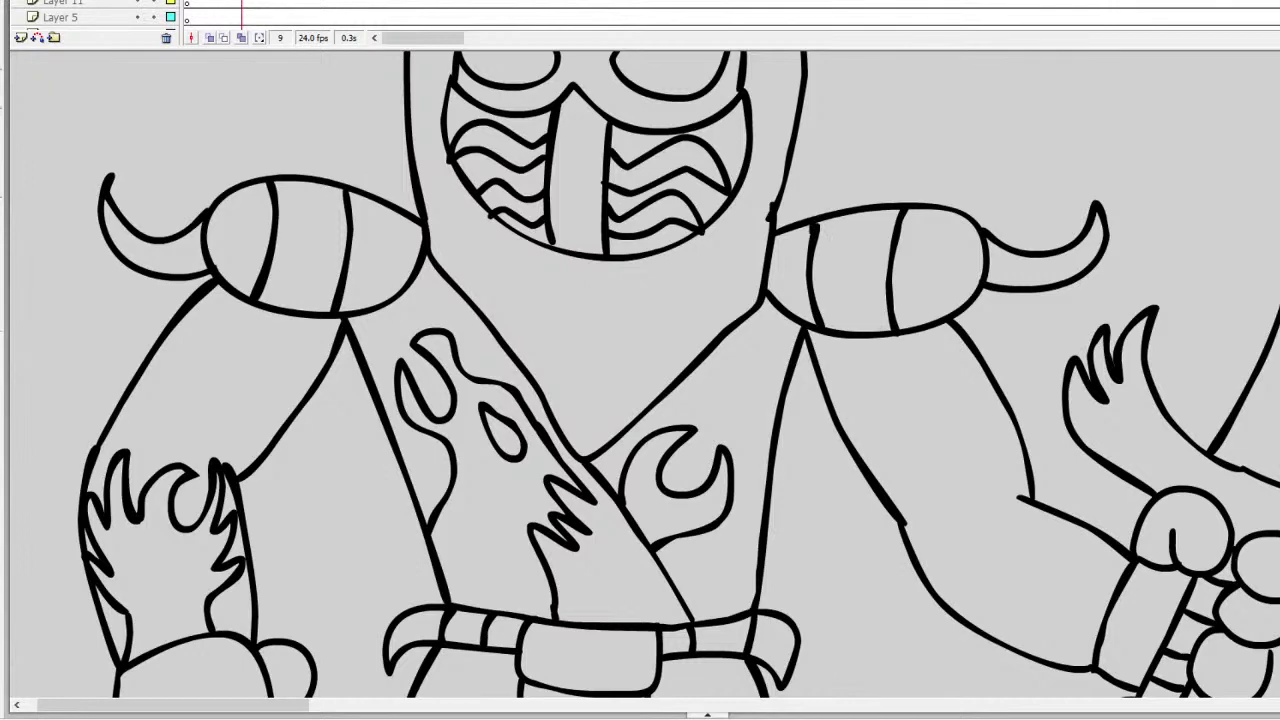
scroll(640, 373, down, 4)
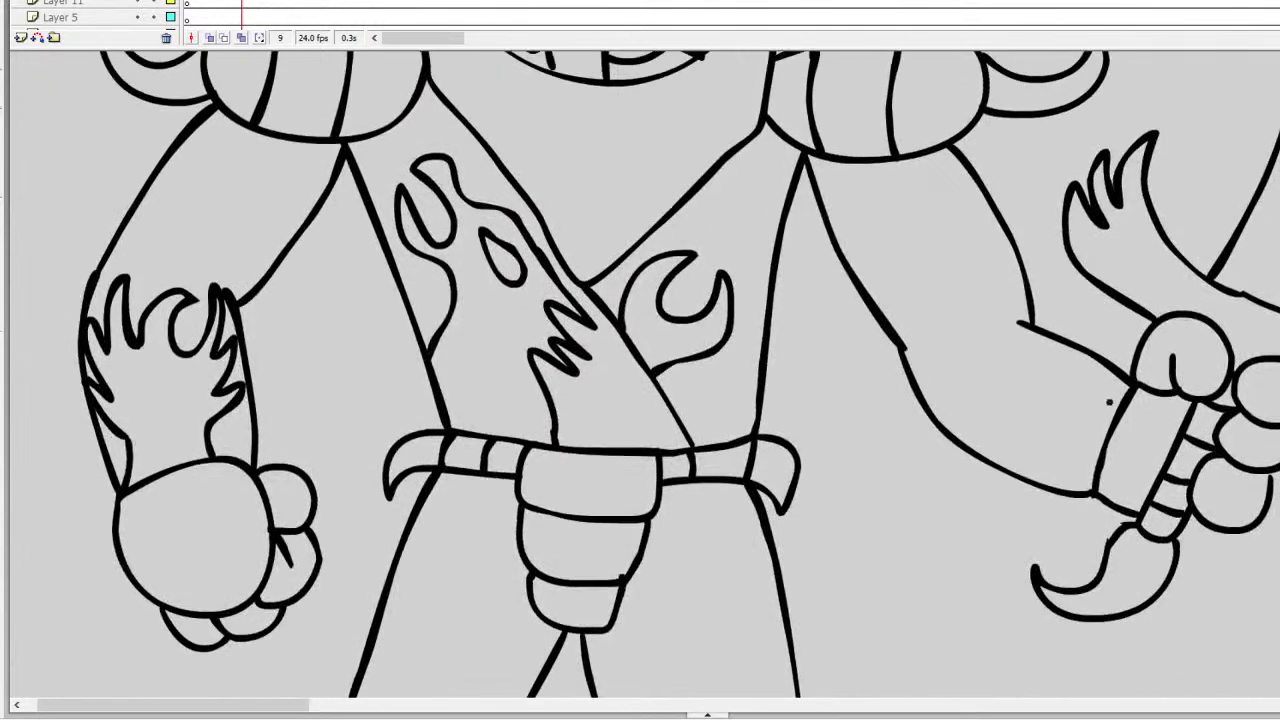
mouse_move(1108, 402)
mouse_down()
mouse_move(1027, 350)
mouse_move(1035, 389)
mouse_move(1013, 398)
mouse_move(1056, 408)
mouse_move(1056, 368)
mouse_move(1064, 394)
mouse_move(1100, 411)
mouse_move(1040, 444)
mouse_move(1040, 423)
mouse_move(993, 423)
mouse_move(991, 442)
mouse_move(1071, 473)
mouse_up()
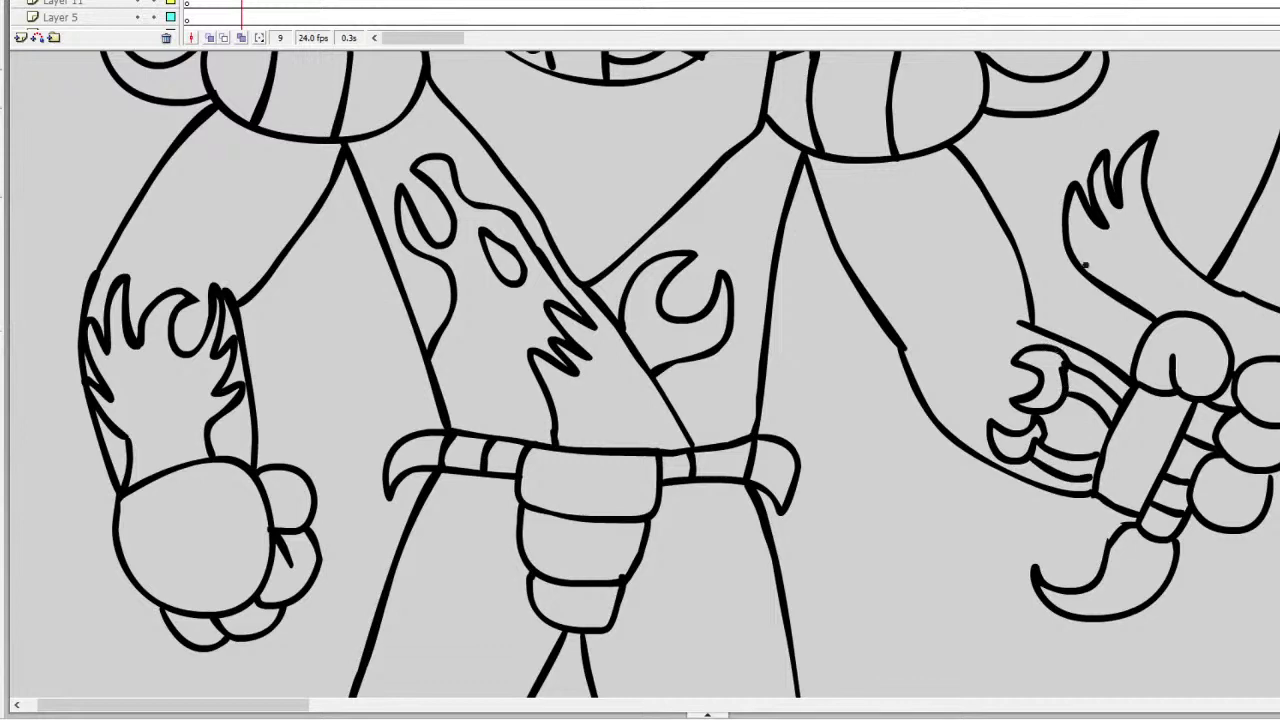
drag(974, 179, 918, 188)
key(ctrl+z)
key(ctrl+z)
key(ctrl+z)
key(ctrl+z)
key(ctrl+z)
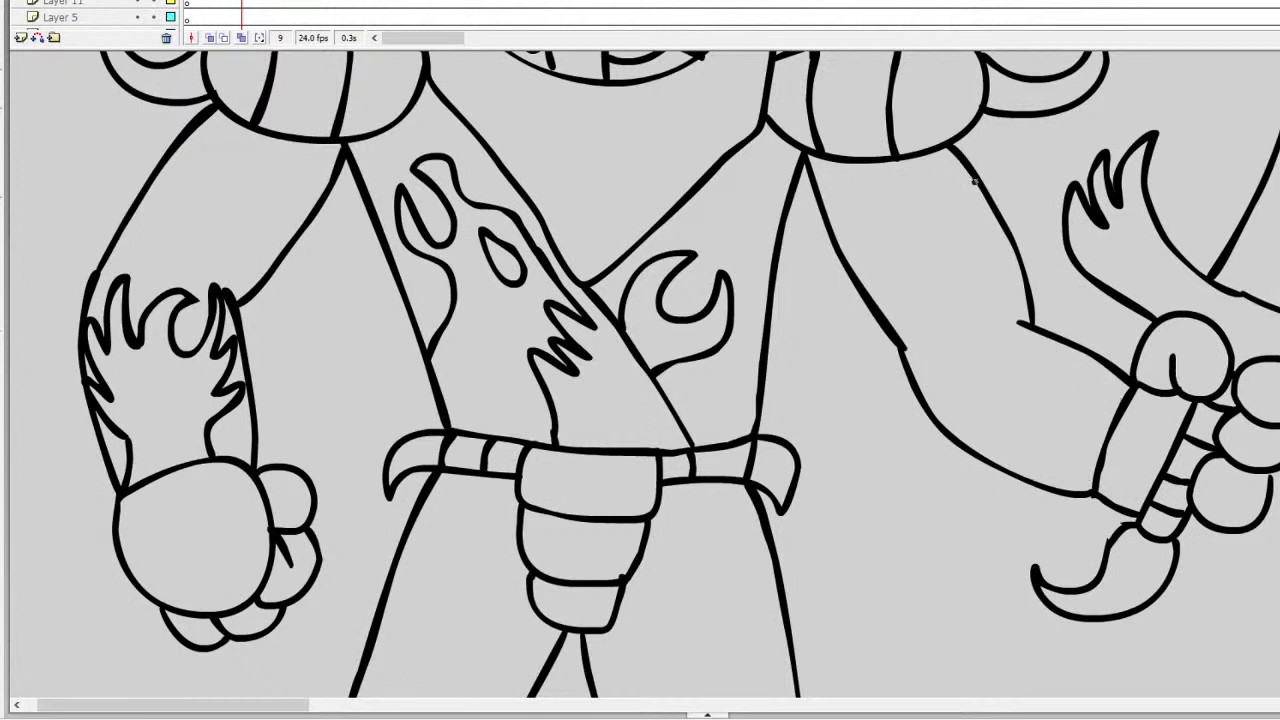
Step: Draw an armband with a rounded claw emblem across the right upper arm, below the shoulder pad
mouse_move(976, 178)
mouse_down()
mouse_move(911, 185)
mouse_move(902, 205)
mouse_move(935, 201)
mouse_move(940, 239)
mouse_move(964, 210)
mouse_move(949, 179)
mouse_move(993, 212)
mouse_up()
mouse_move(910, 195)
mouse_down()
mouse_move(878, 213)
mouse_move(881, 241)
mouse_move(917, 238)
mouse_move(878, 213)
mouse_move(848, 229)
mouse_move(880, 239)
mouse_move(836, 256)
mouse_up()
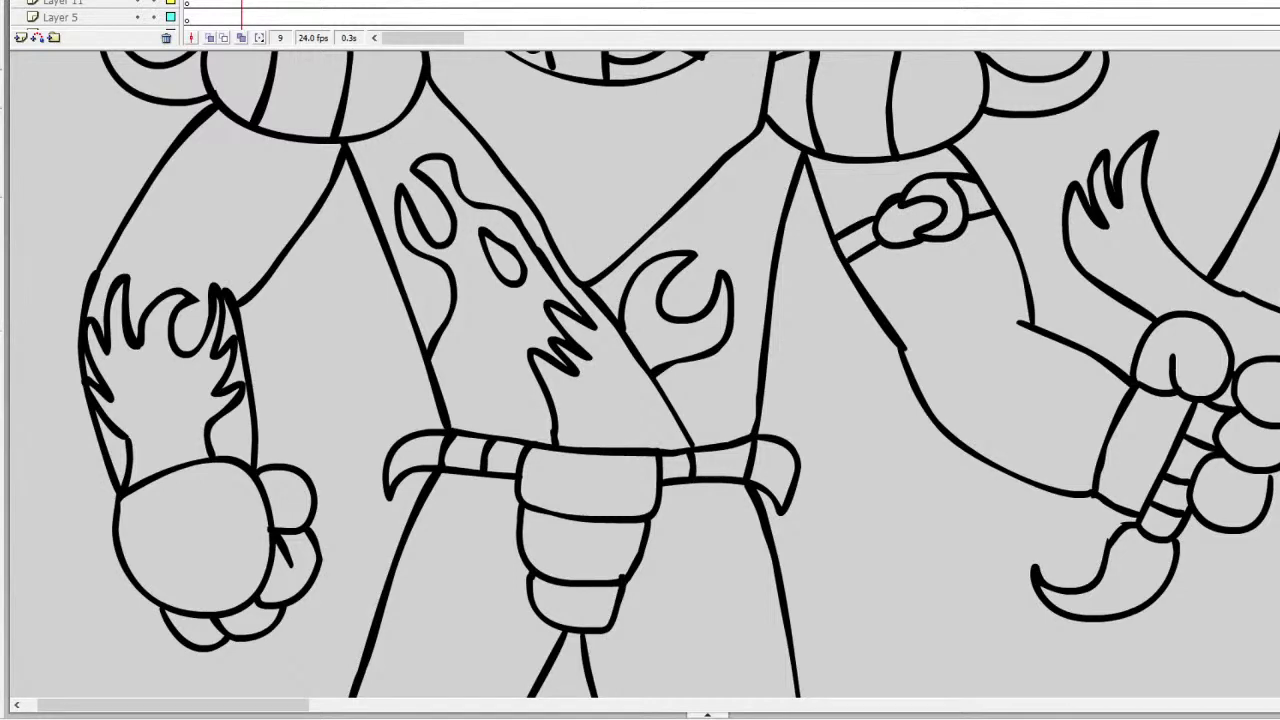
scroll(640, 375, up, 3)
Step: Draw three stacked, rounded armour plates down the front of the left shin
scroll(640, 375, down, 8)
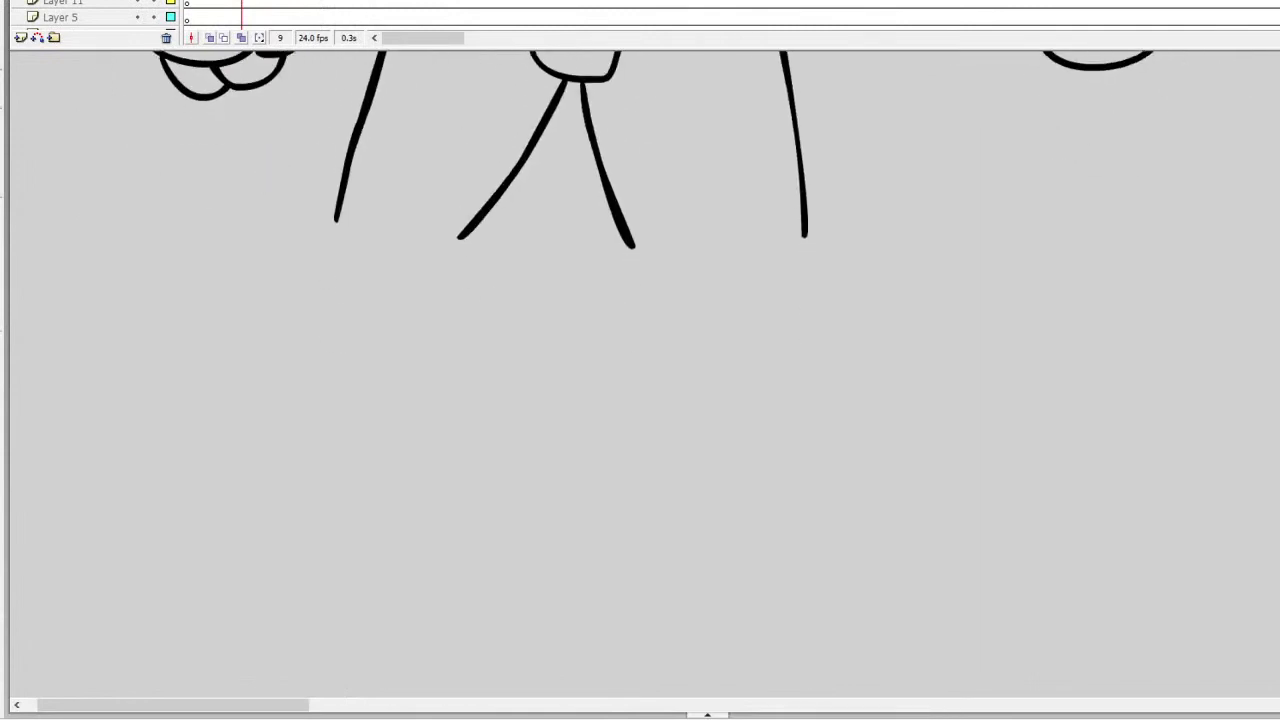
scroll(640, 375, up, 1)
mouse_move(321, 245)
mouse_down()
mouse_move(453, 256)
mouse_move(471, 289)
mouse_move(475, 530)
mouse_move(347, 555)
mouse_move(230, 495)
mouse_move(255, 358)
mouse_move(320, 246)
mouse_move(380, 249)
mouse_move(394, 281)
mouse_move(382, 329)
mouse_move(298, 329)
mouse_move(318, 243)
mouse_up()
key(ctrl+z)
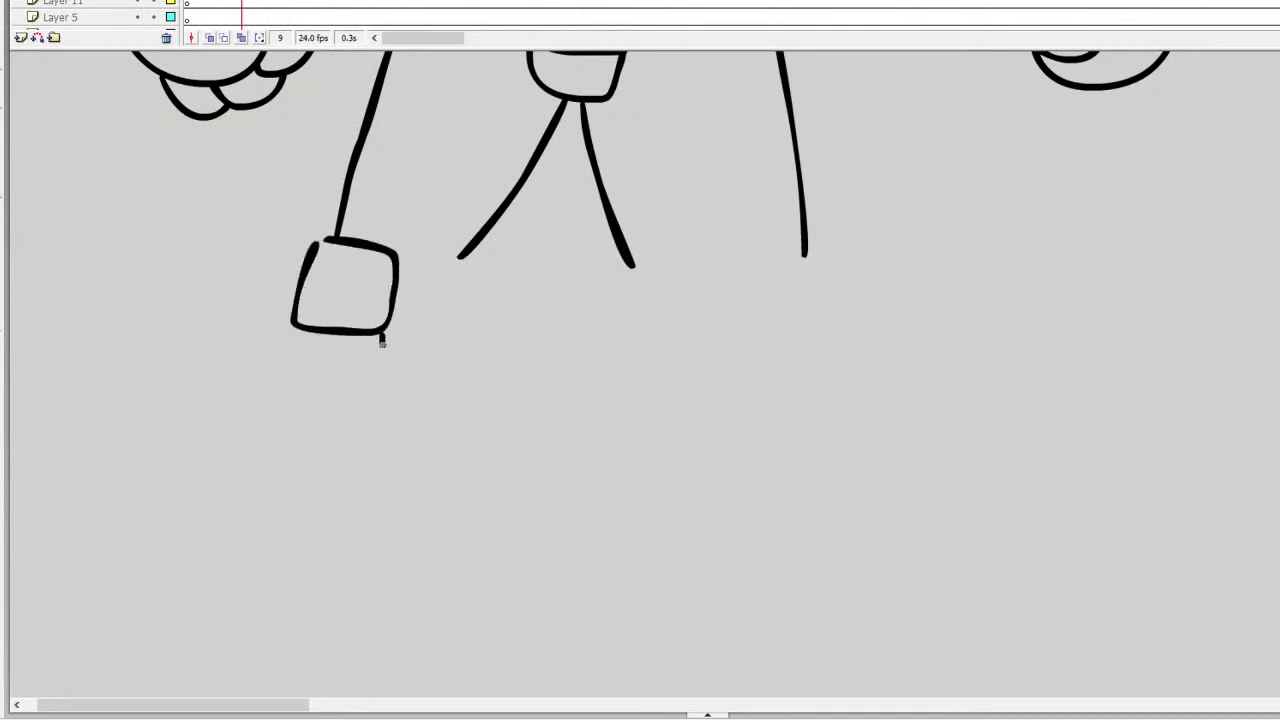
mouse_move(381, 341)
mouse_down()
mouse_move(337, 403)
mouse_move(296, 322)
mouse_up()
mouse_move(280, 396)
mouse_down()
mouse_move(343, 483)
mouse_move(372, 400)
mouse_up()
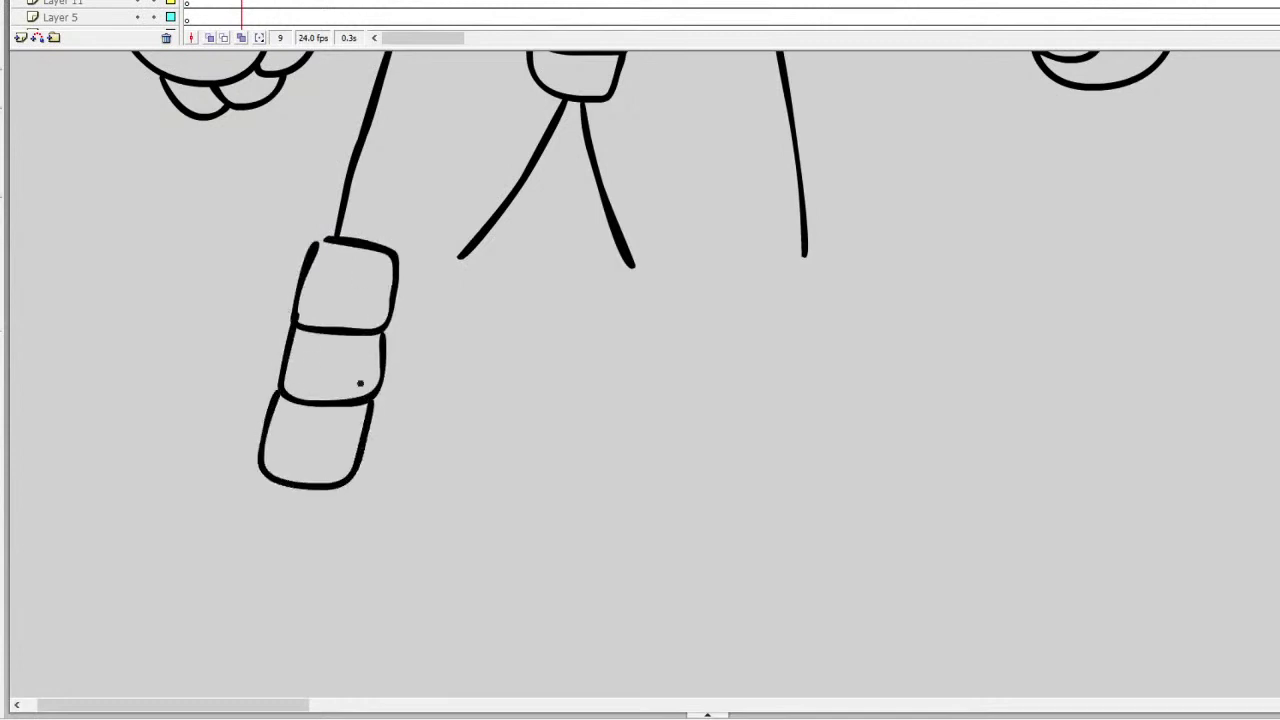
Step: Add three curved, claw-tipped bands behind the left shin plates, and close the knee and back-of-calf lines
mouse_move(400, 280)
mouse_down()
mouse_move(482, 265)
mouse_move(463, 331)
mouse_move(384, 330)
mouse_up()
mouse_move(383, 362)
mouse_down()
mouse_move(477, 380)
mouse_move(378, 405)
mouse_move(446, 445)
mouse_move(422, 479)
mouse_move(345, 483)
mouse_up()
mouse_move(317, 241)
mouse_down()
mouse_move(448, 250)
mouse_move(462, 268)
mouse_up()
drag(468, 322, 458, 440)
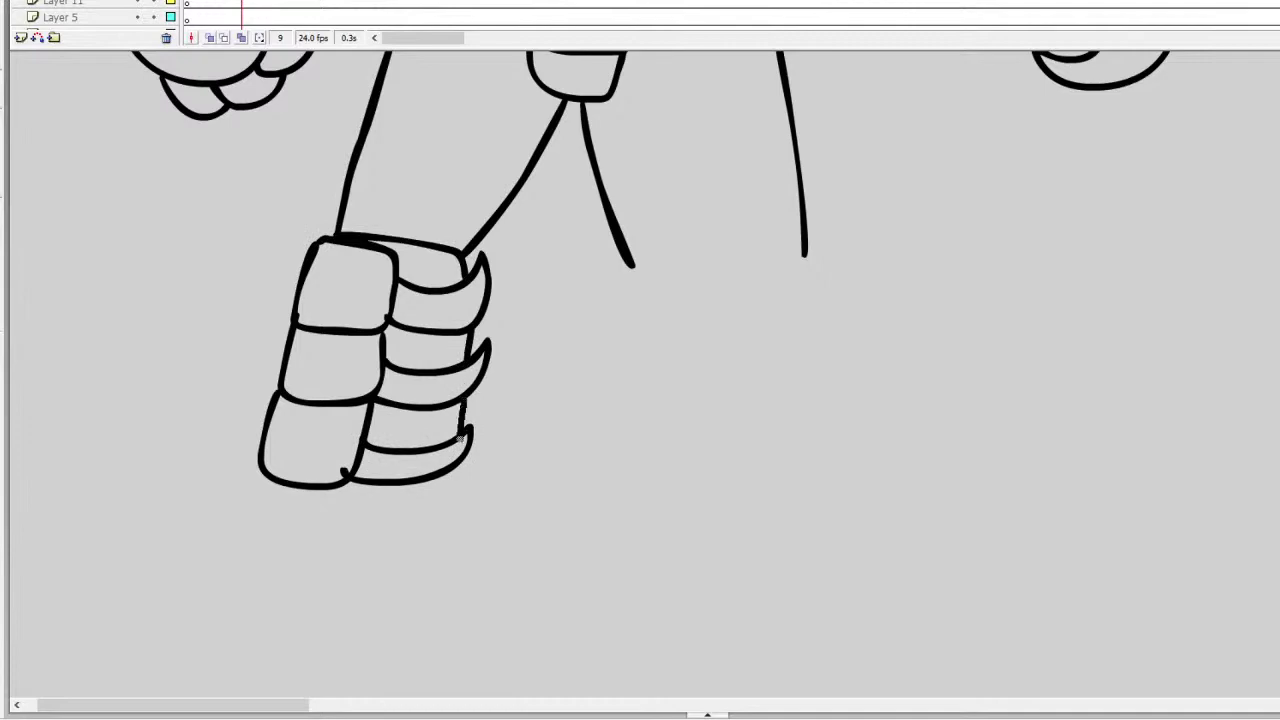
Step: Draw the left boot with an upturned toe and a pointed, barbed stripe along its upper edge
mouse_move(268, 477)
mouse_down()
mouse_move(197, 508)
mouse_move(155, 574)
mouse_move(157, 612)
mouse_move(309, 609)
mouse_up()
key(ctrl+z)
mouse_move(264, 476)
mouse_down()
mouse_move(156, 526)
mouse_move(104, 500)
mouse_move(108, 608)
mouse_move(339, 620)
mouse_move(443, 609)
mouse_move(441, 467)
mouse_up()
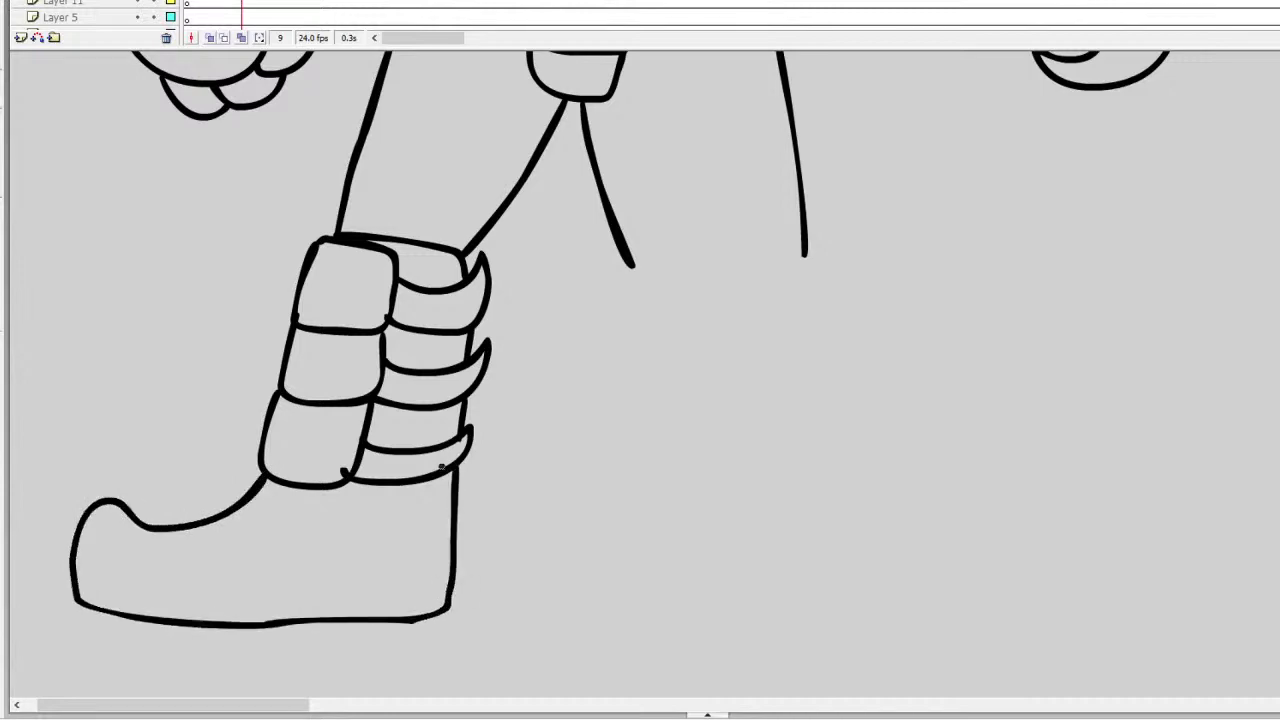
mouse_move(96, 507)
mouse_down()
mouse_move(172, 558)
mouse_move(262, 522)
mouse_move(285, 485)
mouse_up()
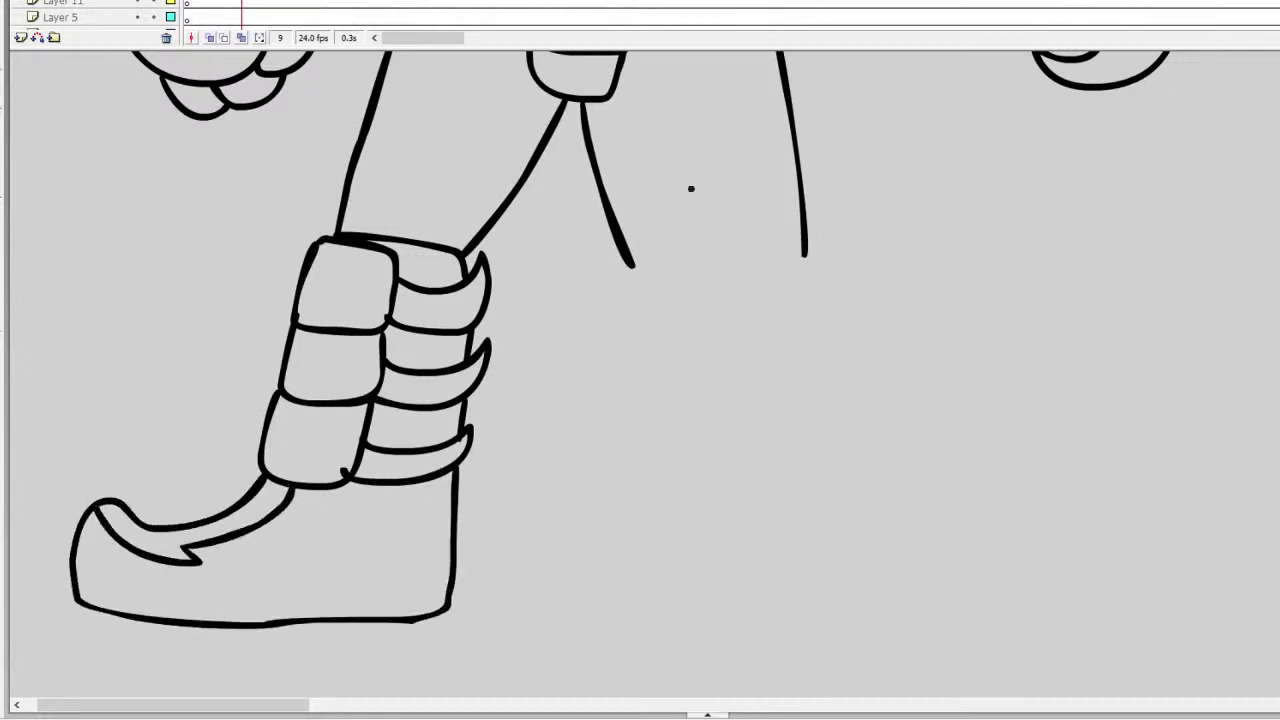
Step: Draw a rounded knee plate on the right leg, with a curved, claw-like band on each side
mouse_move(629, 265)
mouse_down()
mouse_move(790, 284)
mouse_move(802, 260)
mouse_up()
key(ctrl+z)
mouse_move(686, 279)
mouse_down()
mouse_move(684, 292)
mouse_move(786, 344)
mouse_move(780, 266)
mouse_move(684, 290)
mouse_up()
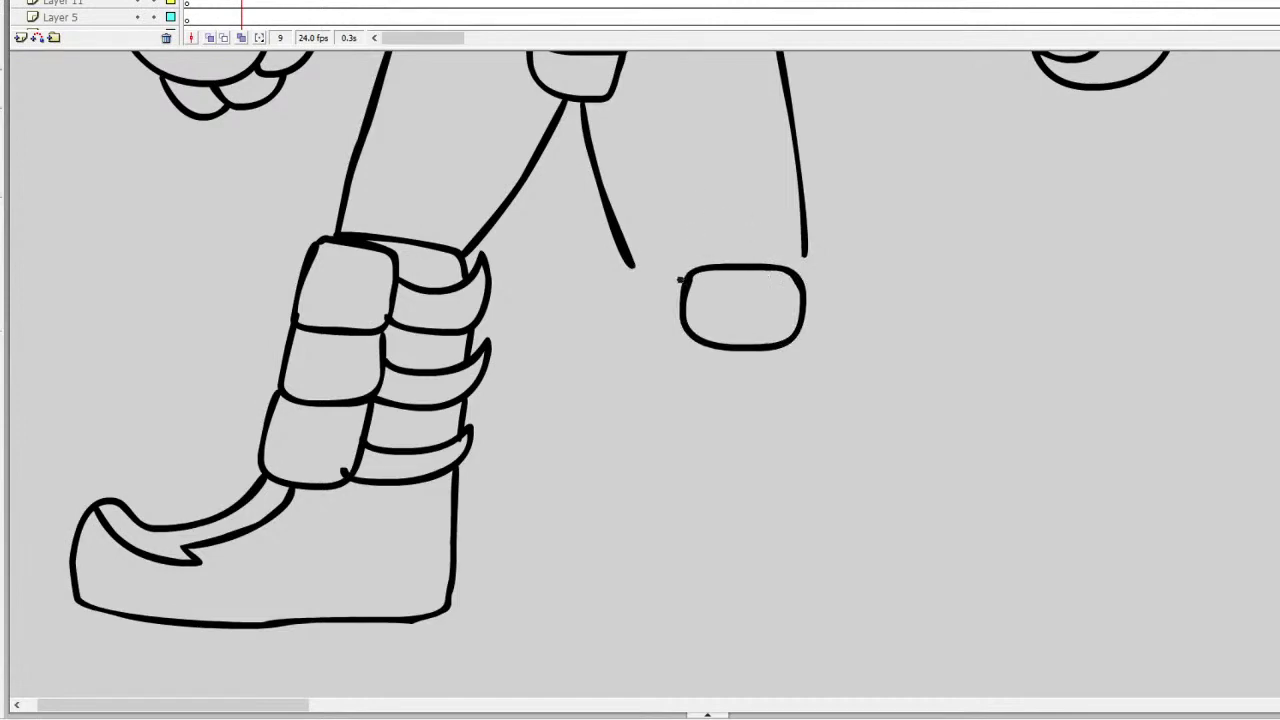
mouse_move(679, 280)
mouse_down()
mouse_move(640, 288)
mouse_move(603, 272)
mouse_move(686, 332)
mouse_up()
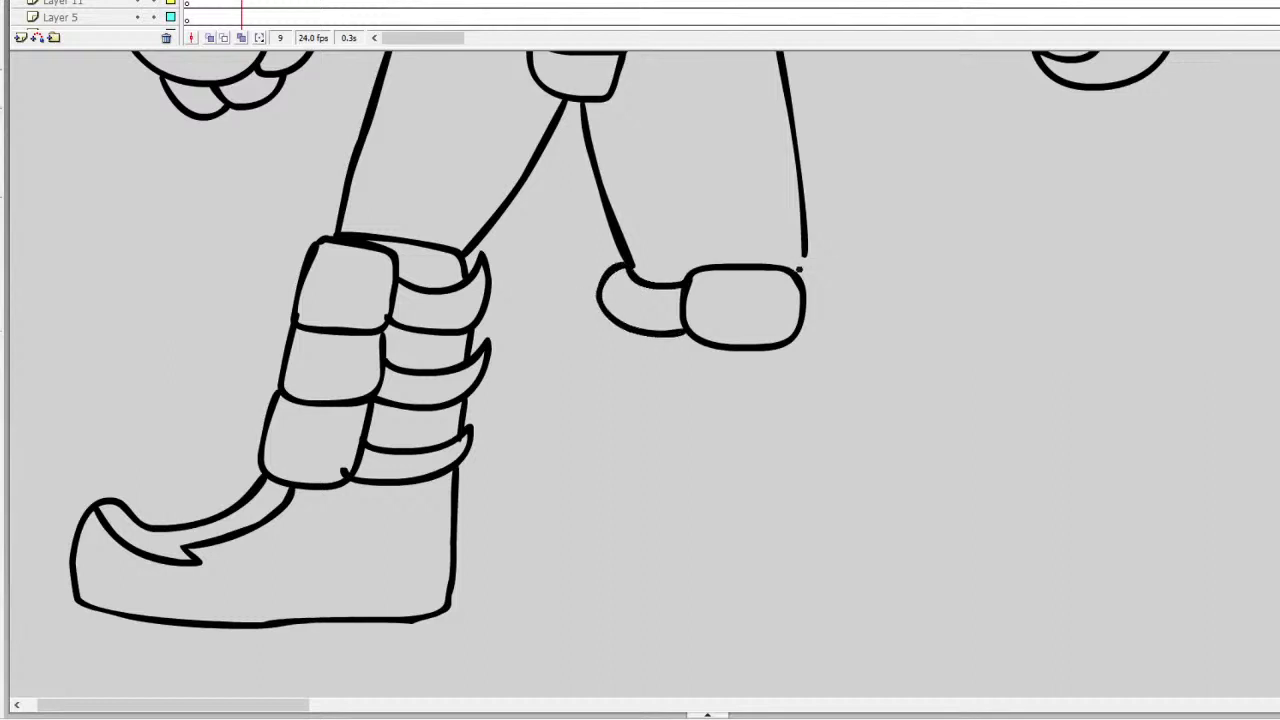
mouse_move(799, 269)
mouse_down()
mouse_move(822, 250)
mouse_move(850, 300)
mouse_move(790, 320)
mouse_up()
key(ctrl+z)
mouse_move(801, 272)
mouse_down()
mouse_move(846, 263)
mouse_move(829, 314)
mouse_move(800, 330)
mouse_up()
Step: Close the right thigh with a curved line above the knee plate and draw a second rounded plate beneath it
drag(812, 249, 628, 263)
mouse_move(692, 336)
mouse_down()
mouse_move(686, 372)
mouse_move(750, 421)
mouse_move(796, 350)
mouse_move(780, 340)
mouse_up()
key(ctrl+z)
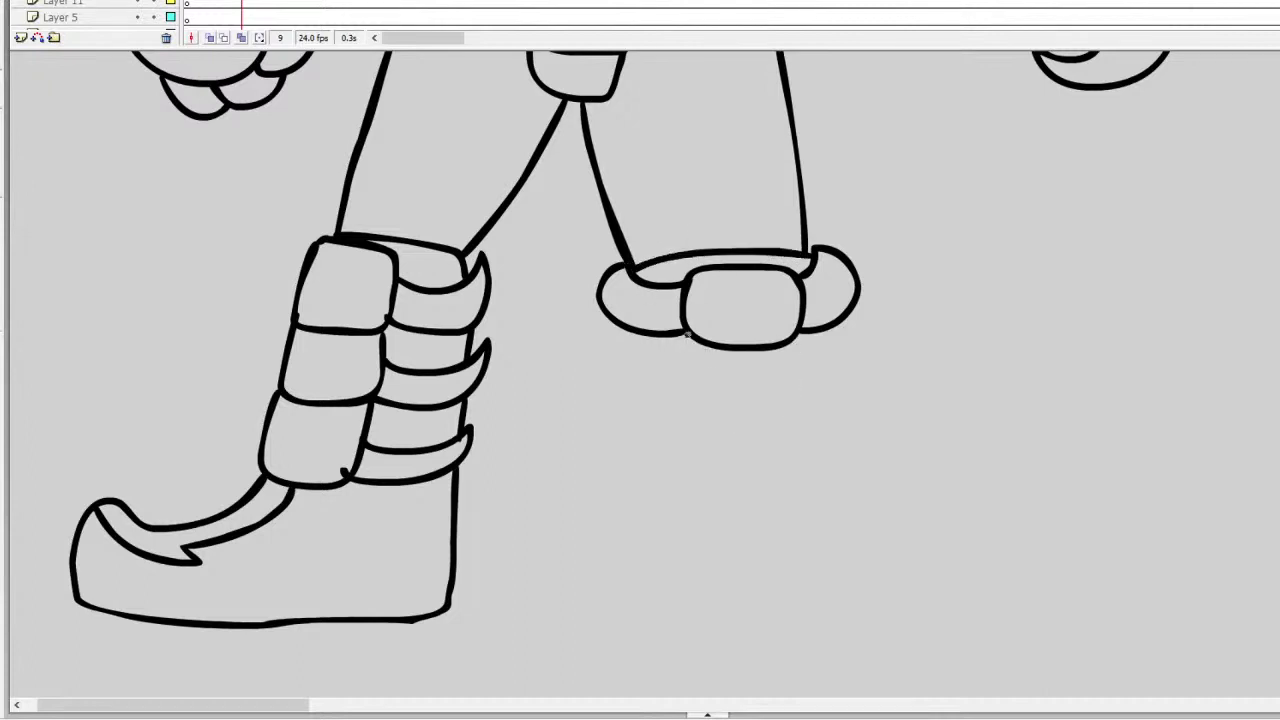
mouse_move(686, 334)
mouse_down()
mouse_move(683, 400)
mouse_move(762, 424)
mouse_move(799, 336)
mouse_up()
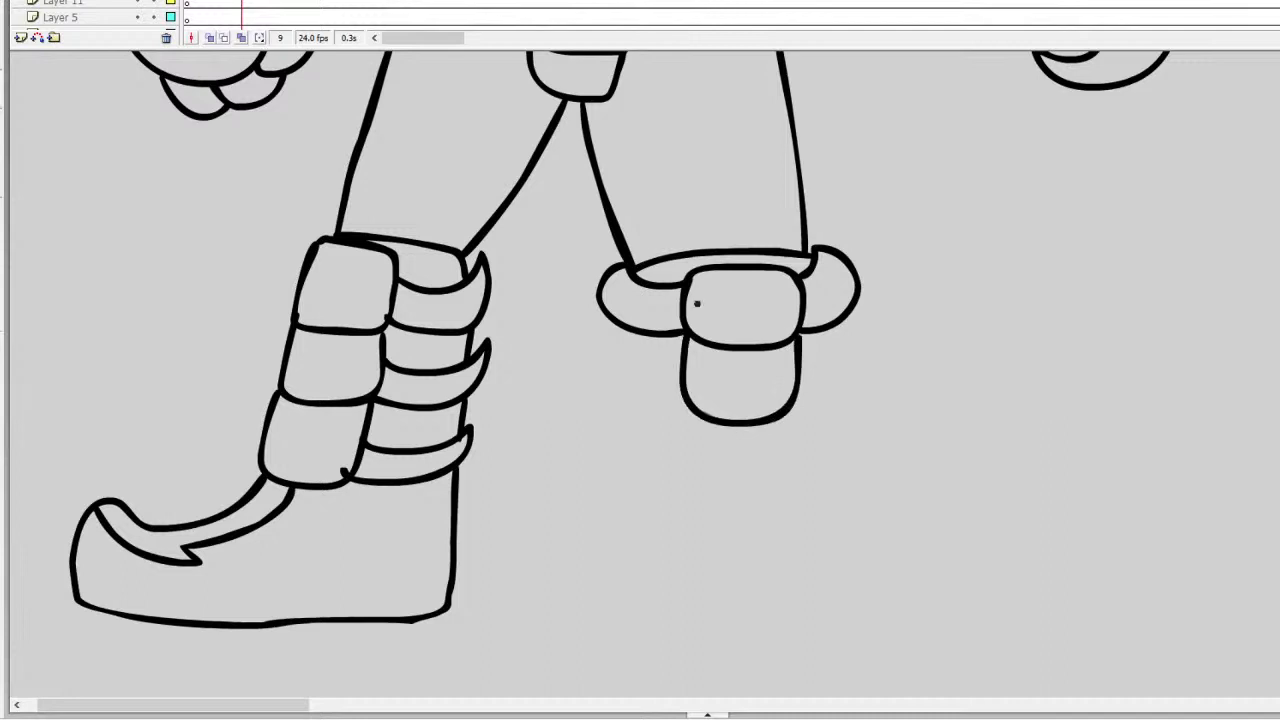
Step: Draw the second pair of curved side bands around the middle plate of the ninja's front-facing shin guard
mouse_move(689, 403)
mouse_down()
mouse_move(580, 378)
mouse_move(577, 334)
mouse_move(620, 368)
mouse_move(682, 370)
mouse_up()
key(ctrl+z)
mouse_move(606, 340)
mouse_down()
mouse_move(643, 400)
mouse_move(682, 408)
mouse_up()
mouse_move(797, 360)
mouse_down()
mouse_move(848, 338)
mouse_move(857, 390)
mouse_move(800, 410)
mouse_up()
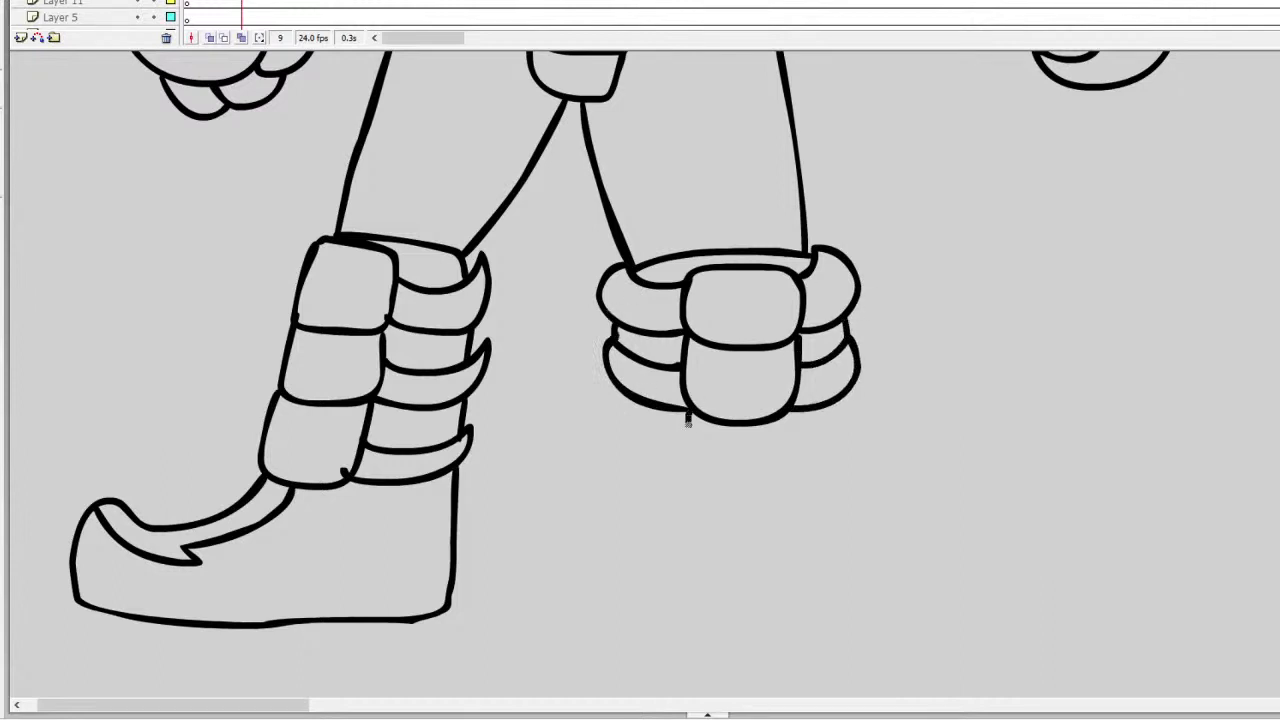
Step: Draw the third shin plate with a pointed curved band on each side and connect the bands with short edge lines
mouse_move(688, 422)
mouse_down()
mouse_move(700, 510)
mouse_move(730, 498)
mouse_up()
key(ctrl+z)
mouse_move(689, 416)
mouse_down()
mouse_move(714, 484)
mouse_move(796, 456)
mouse_move(798, 410)
mouse_up()
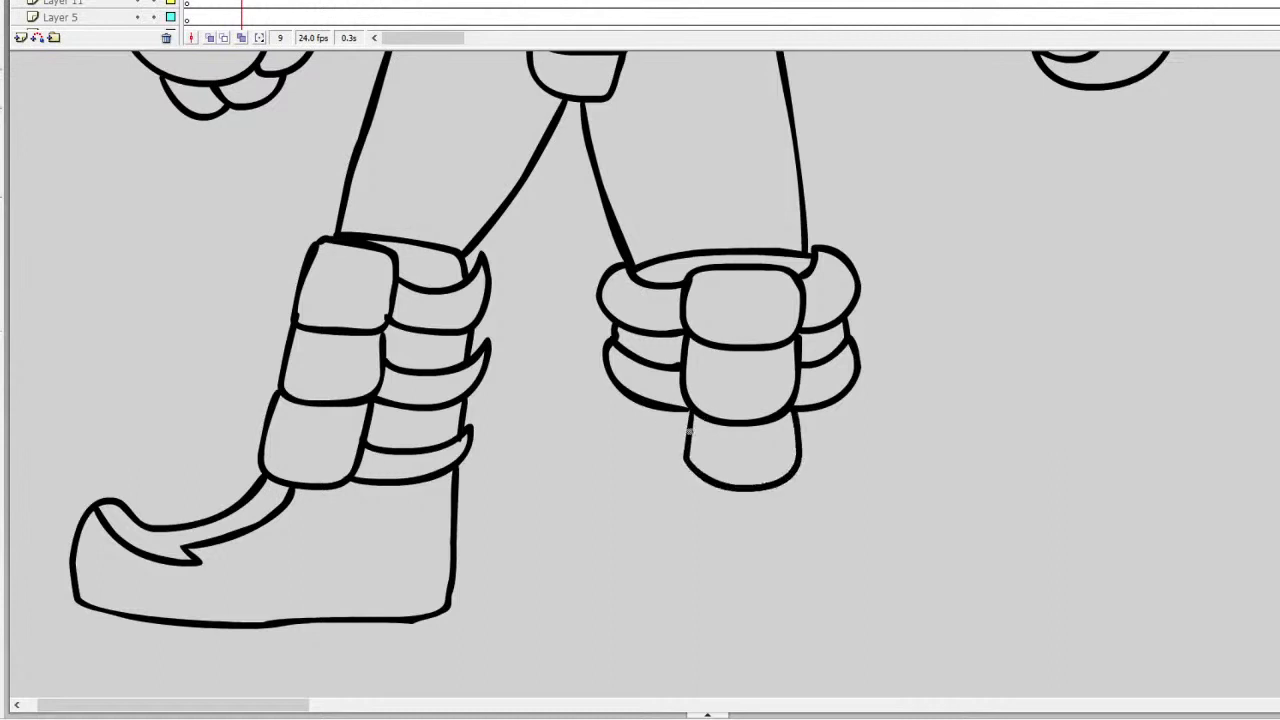
mouse_move(608, 414)
mouse_down()
mouse_move(640, 468)
mouse_move(697, 481)
mouse_up()
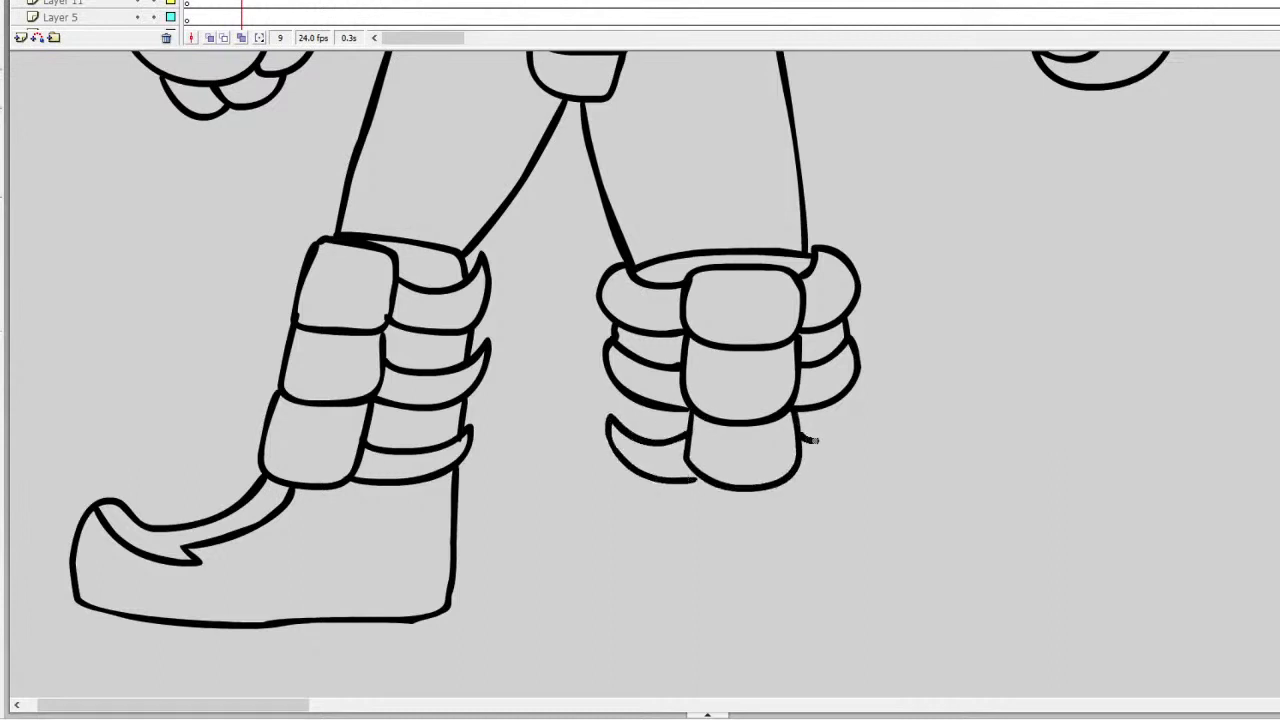
mouse_move(813, 440)
mouse_down()
mouse_move(862, 444)
mouse_move(784, 485)
mouse_up()
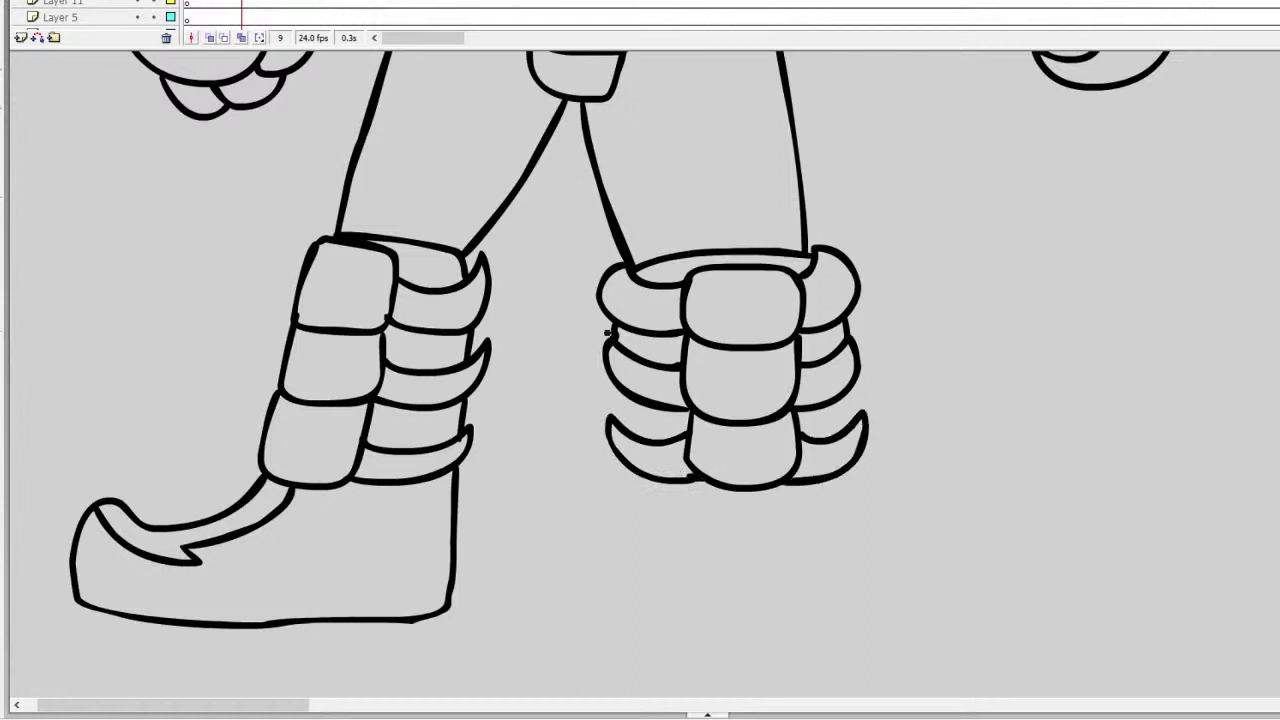
drag(616, 413, 616, 385)
mouse_move(636, 478)
mouse_down()
mouse_move(656, 596)
mouse_move(874, 645)
mouse_move(986, 630)
mouse_move(998, 584)
mouse_move(927, 572)
mouse_move(843, 506)
mouse_move(838, 478)
mouse_up()
mouse_move(716, 486)
mouse_down()
mouse_move(783, 570)
mouse_move(829, 589)
mouse_move(794, 596)
mouse_move(917, 606)
mouse_move(990, 576)
mouse_up()
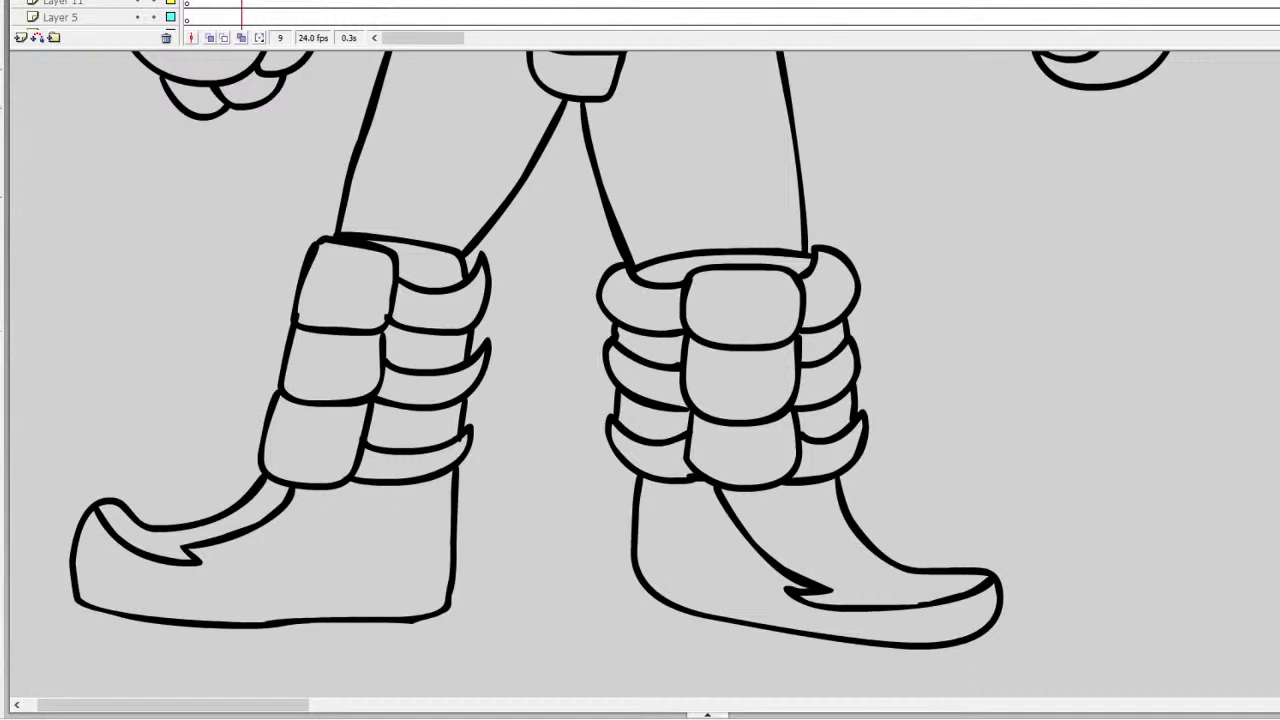
scroll(785, 300, down, 3)
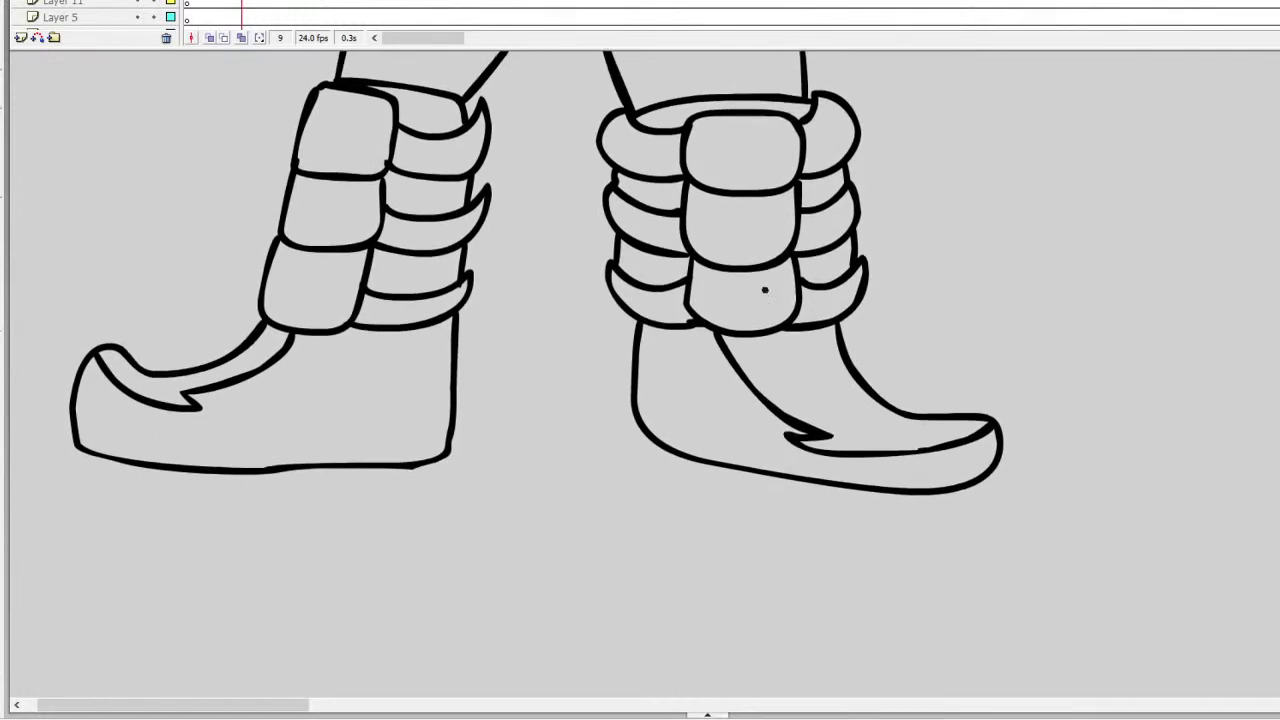
key(ctrl+z)
key(ctrl+z)
Step: Draw a boot with a rounded, upturned toe below the front-facing shin guard and add the notched flame-like trim line across it
mouse_move(638, 322)
mouse_down()
mouse_move(630, 434)
mouse_move(731, 505)
mouse_move(903, 548)
mouse_move(988, 520)
mouse_move(992, 455)
mouse_move(918, 437)
mouse_move(862, 372)
mouse_move(850, 320)
mouse_up()
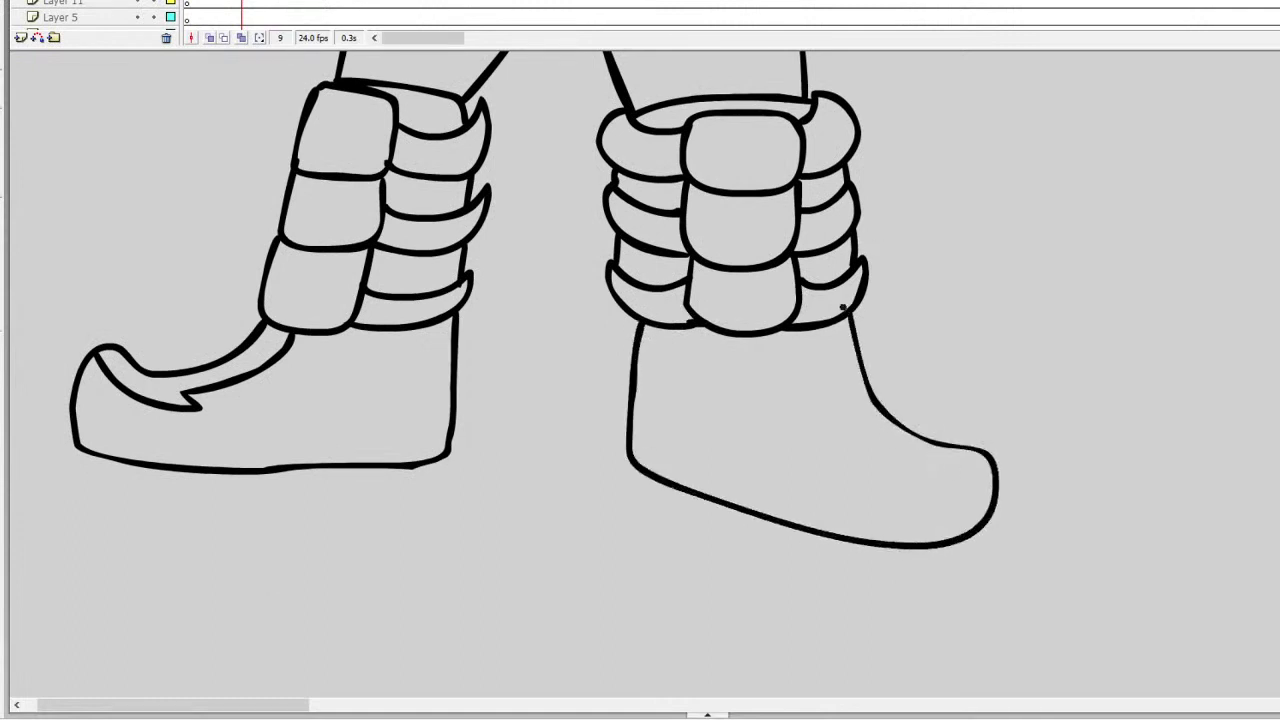
mouse_move(749, 338)
mouse_down()
mouse_move(792, 447)
mouse_move(762, 442)
mouse_move(825, 483)
mouse_move(928, 498)
mouse_move(986, 462)
mouse_up()
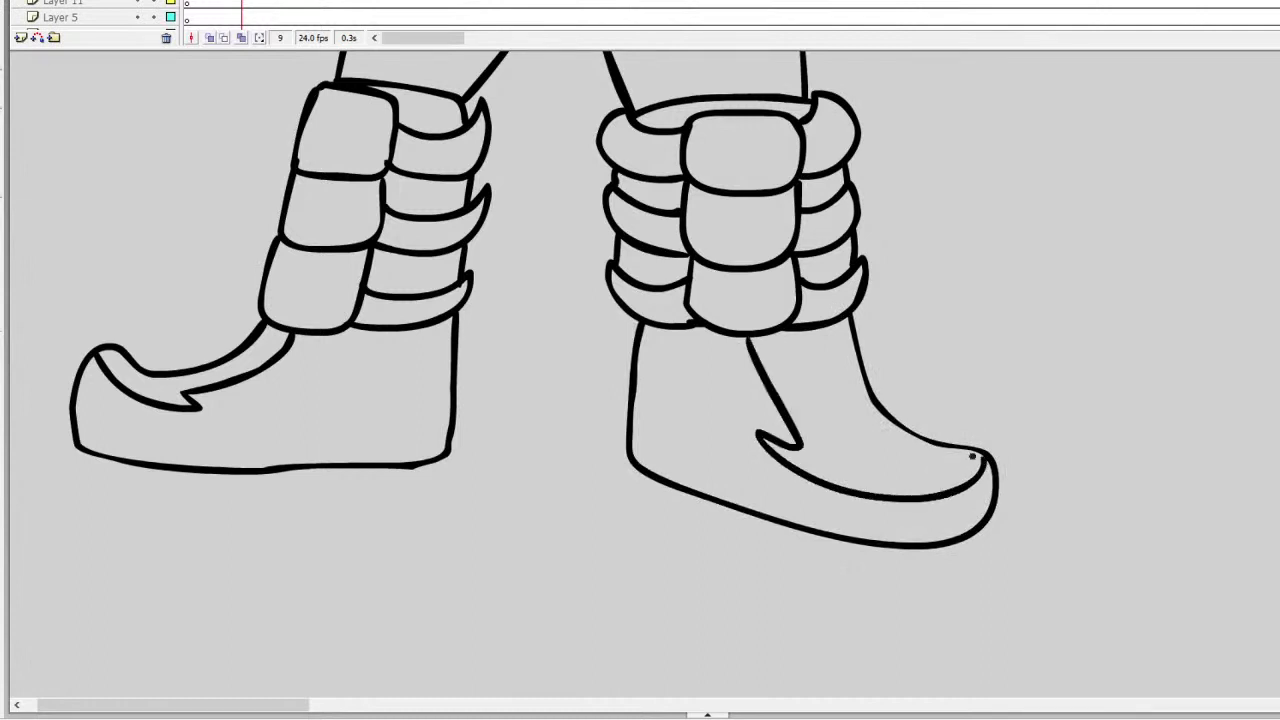
key(ctrl+minus)
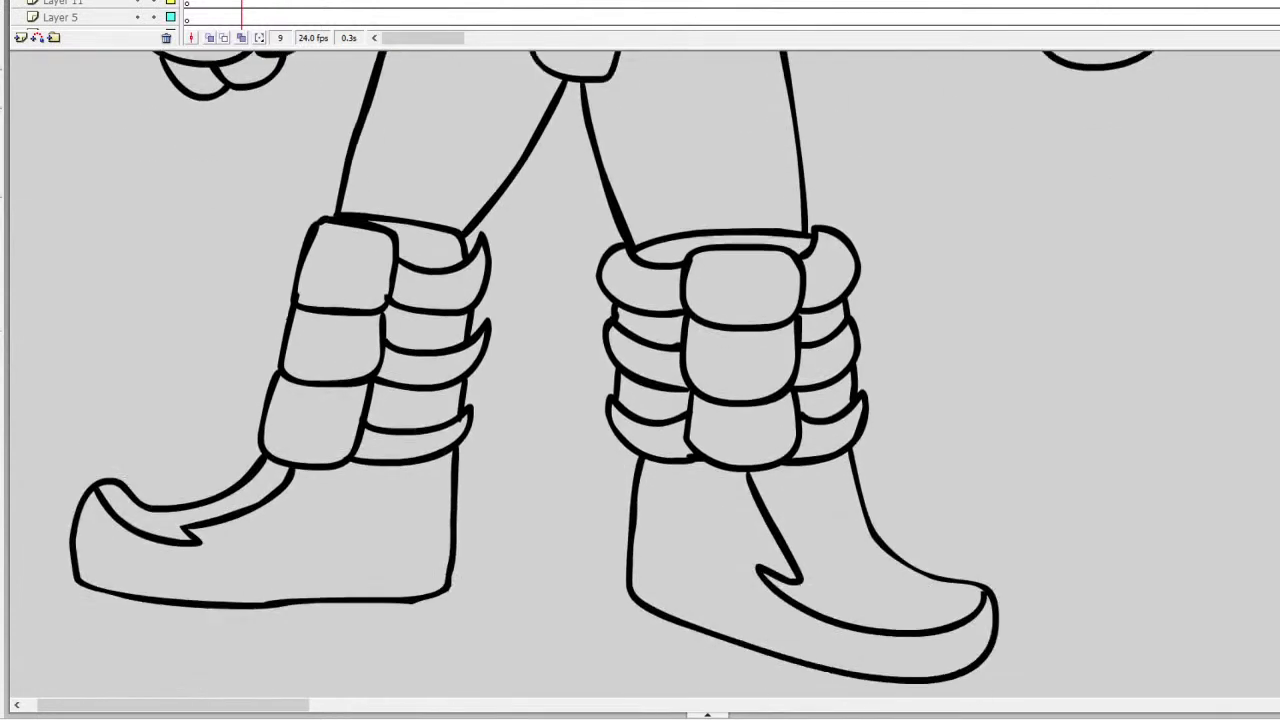
Step: Examine the ninja's line art from boots to mask, up close and alongside the other characters
scroll(640, 375, up, 5)
key(ctrl+equal)
scroll(640, 375, down, 6)
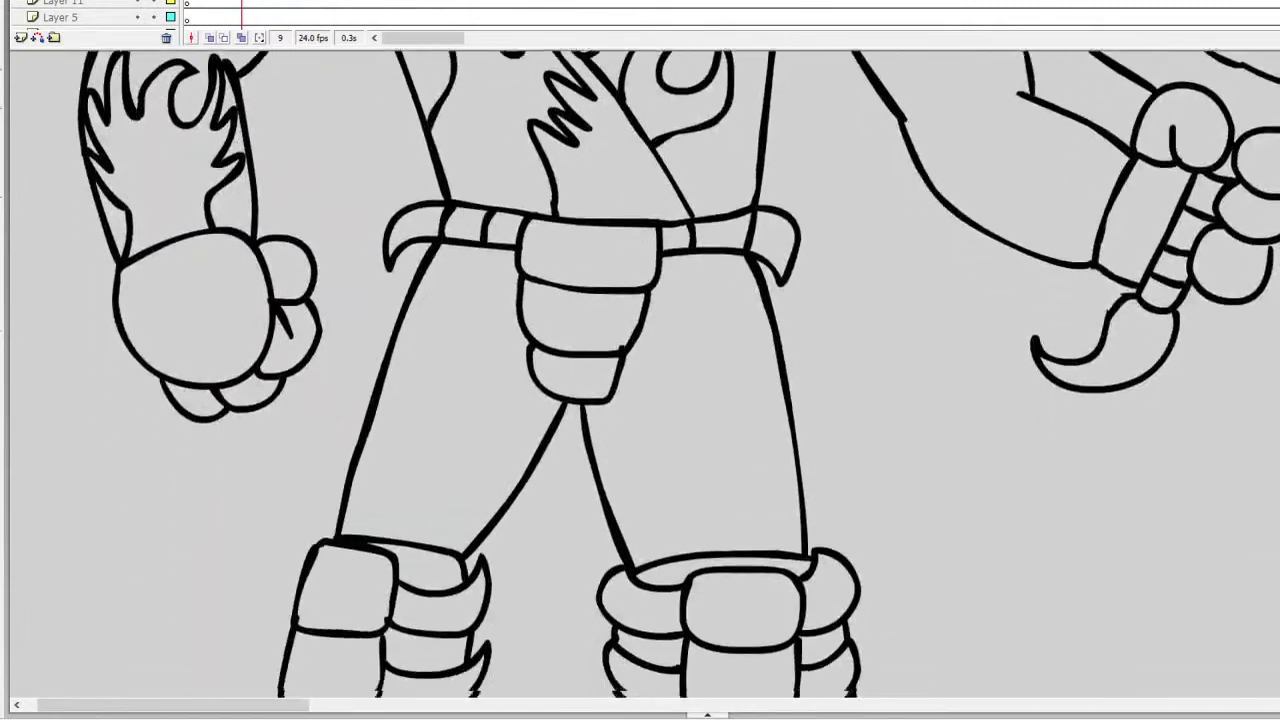
scroll(640, 375, up, 4)
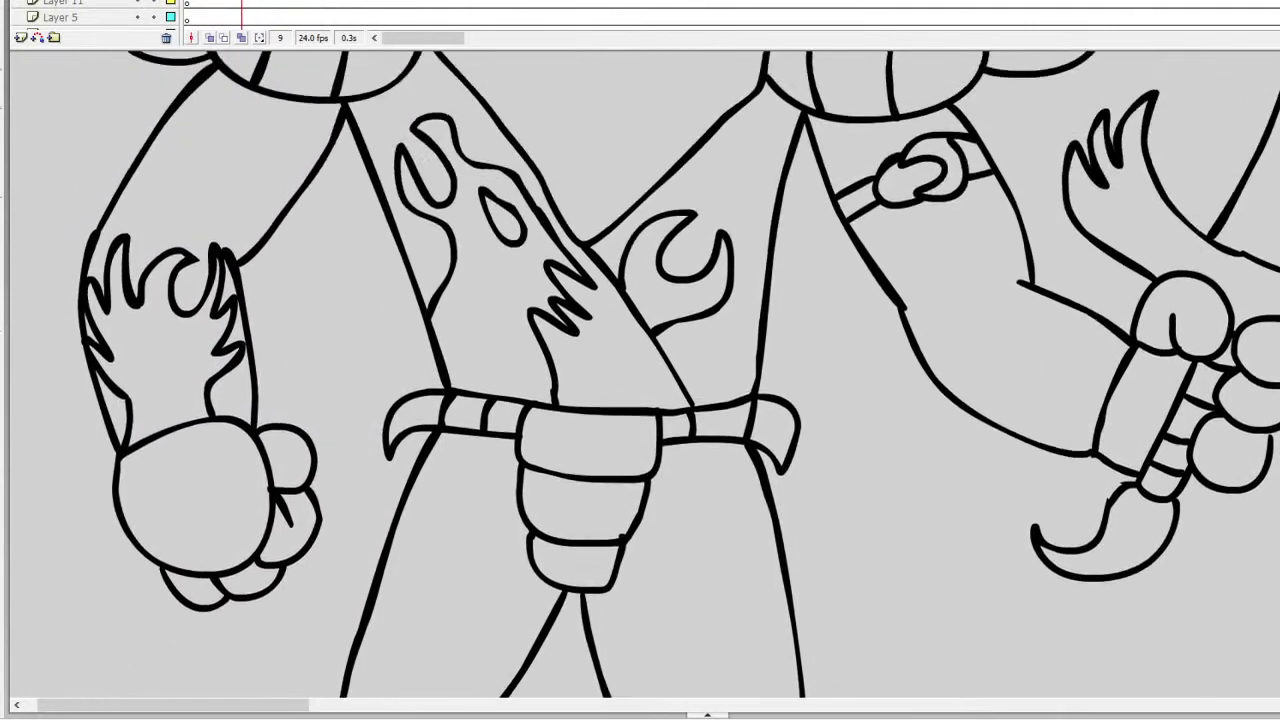
scroll(640, 375, down, 3)
scroll(640, 375, up, 5)
scroll(640, 375, up, 4)
scroll(640, 375, down, 7)
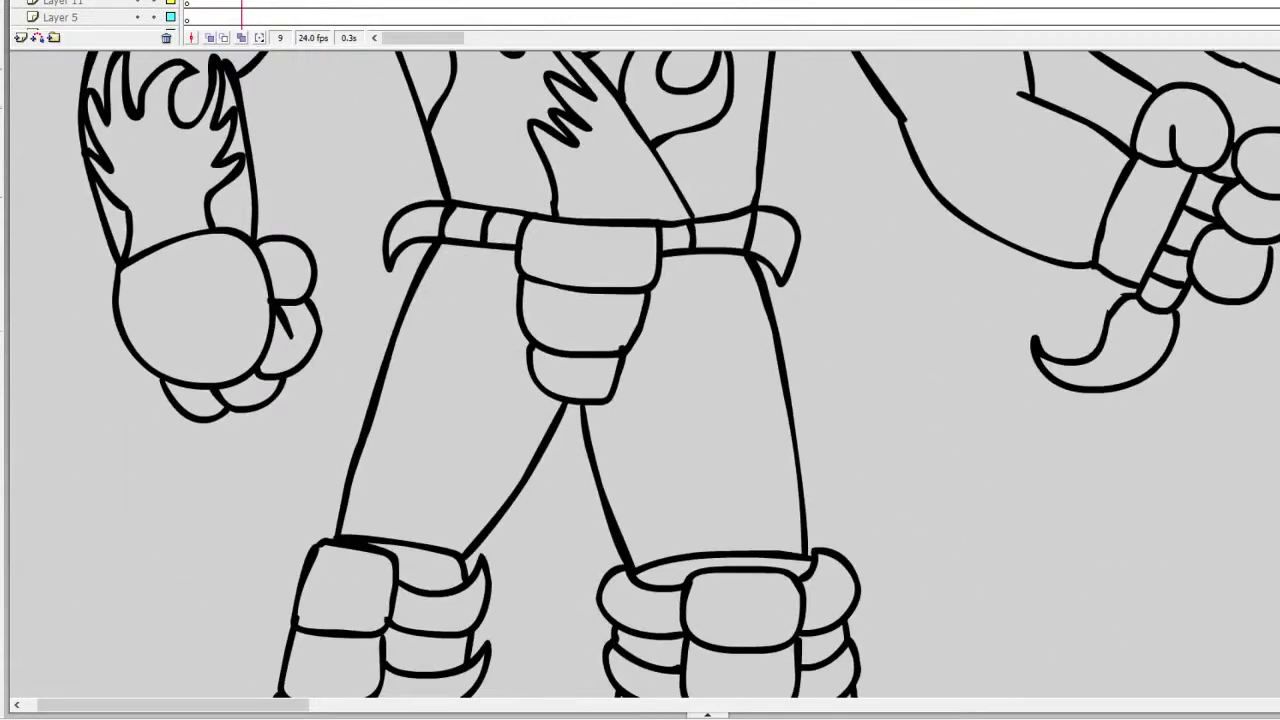
alt+click(517, 334)
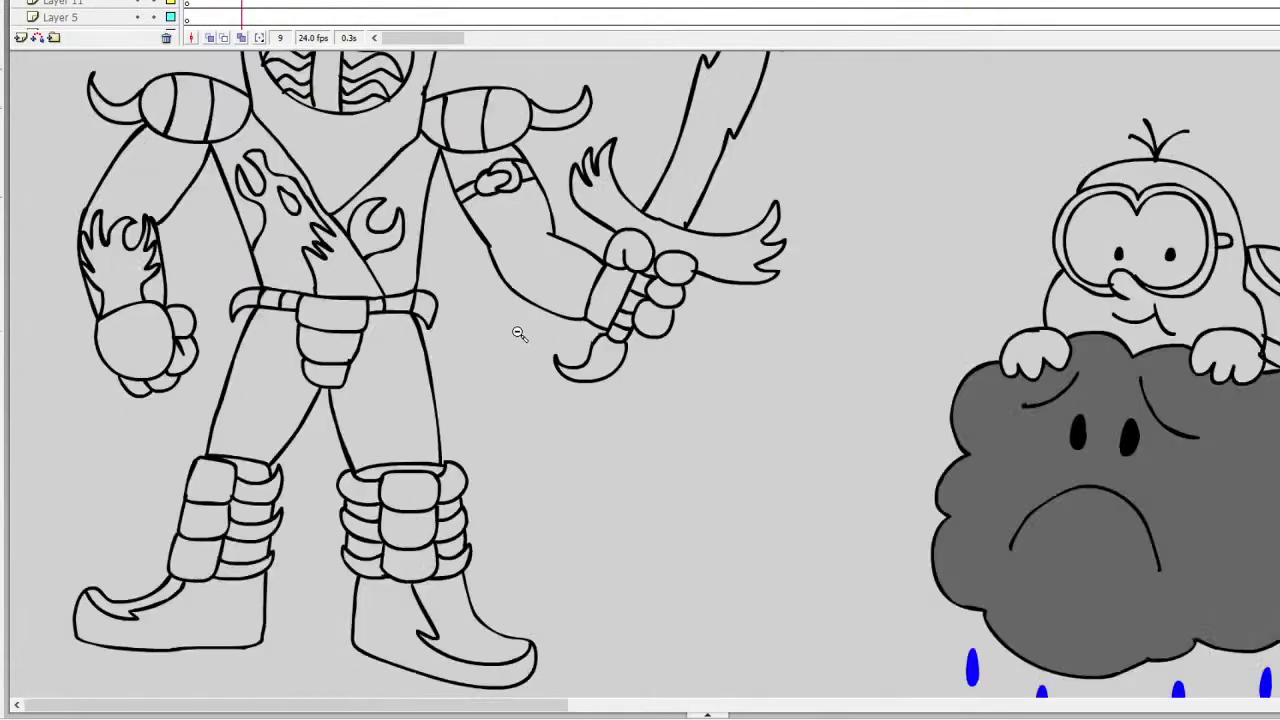
alt+click(509, 355)
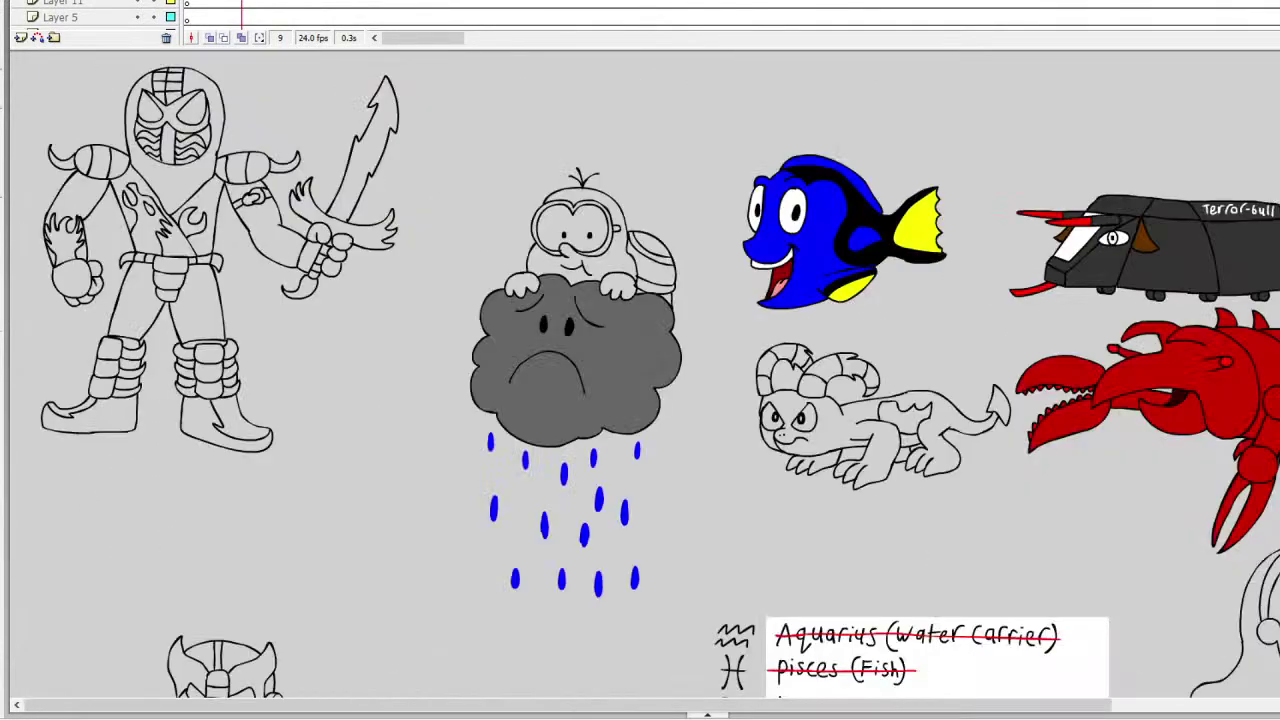
click(172, 118)
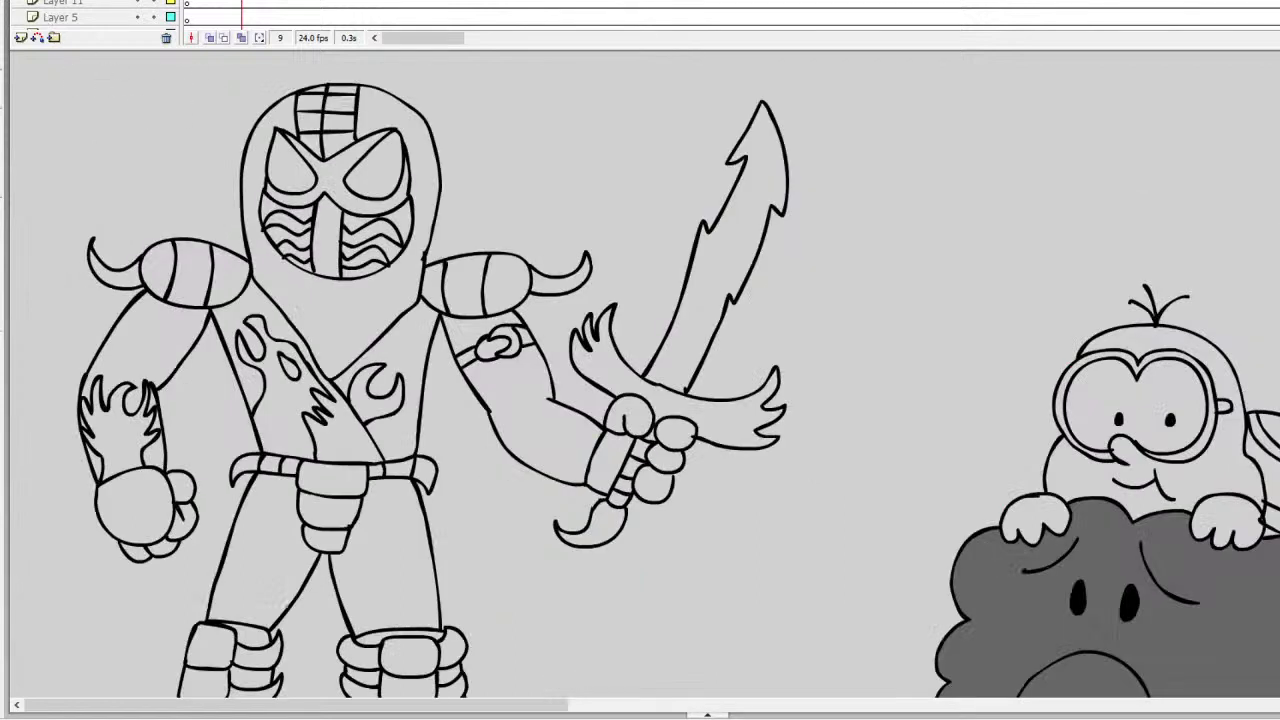
mouse_move(80, 385)
mouse_down()
mouse_move(63, 242)
mouse_move(150, 120)
mouse_move(181, 117)
mouse_up()
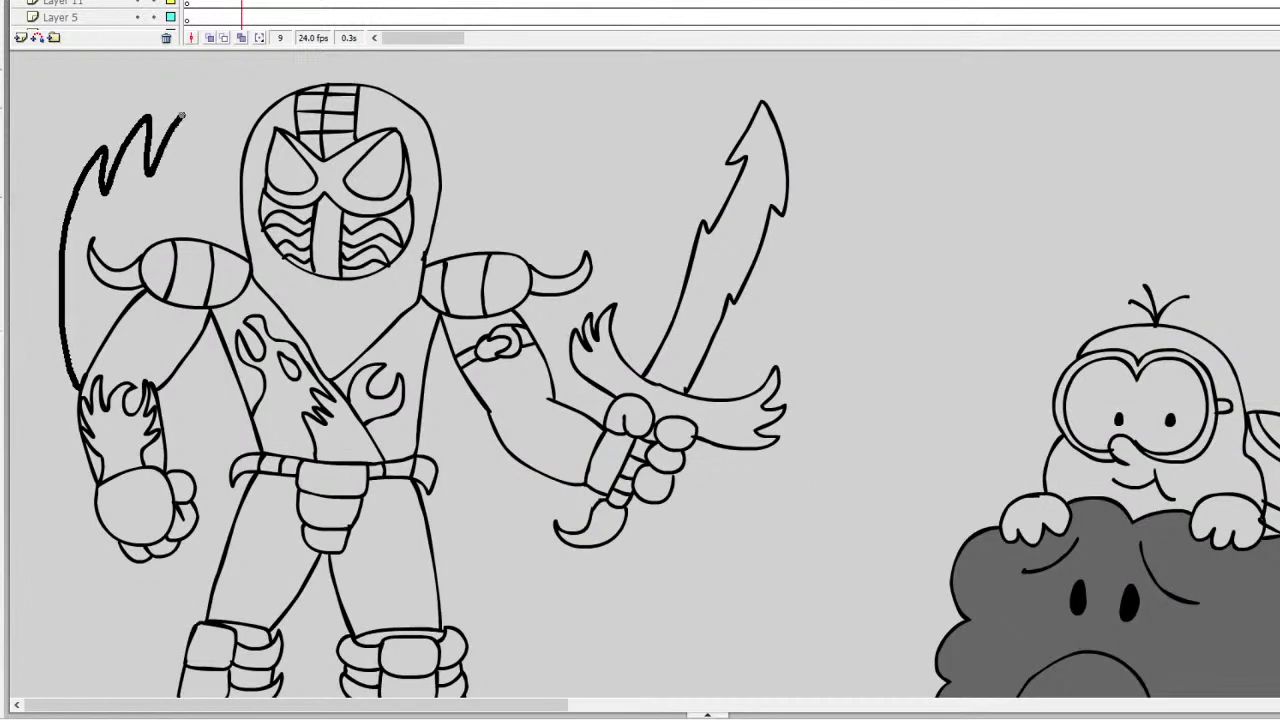
click(234, 3)
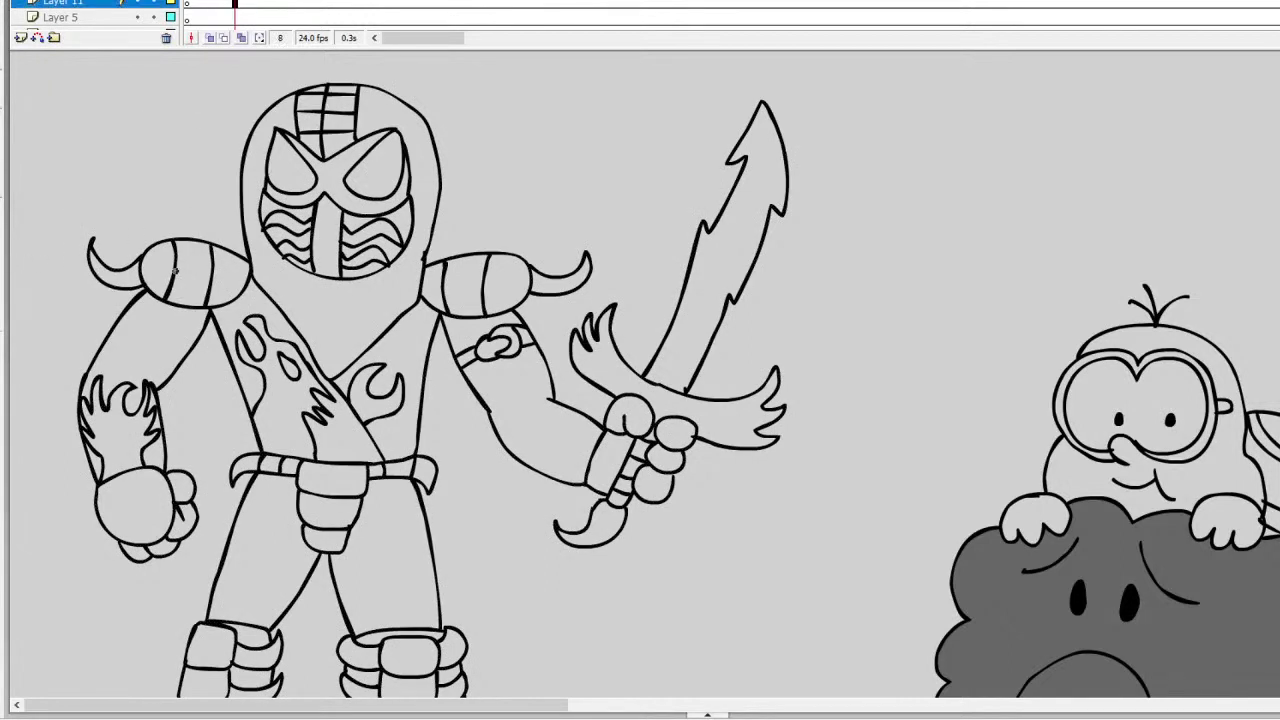
mouse_move(114, 443)
mouse_down()
mouse_move(100, 372)
mouse_move(194, 140)
mouse_move(245, 100)
mouse_move(355, 72)
mouse_move(407, 102)
mouse_up()
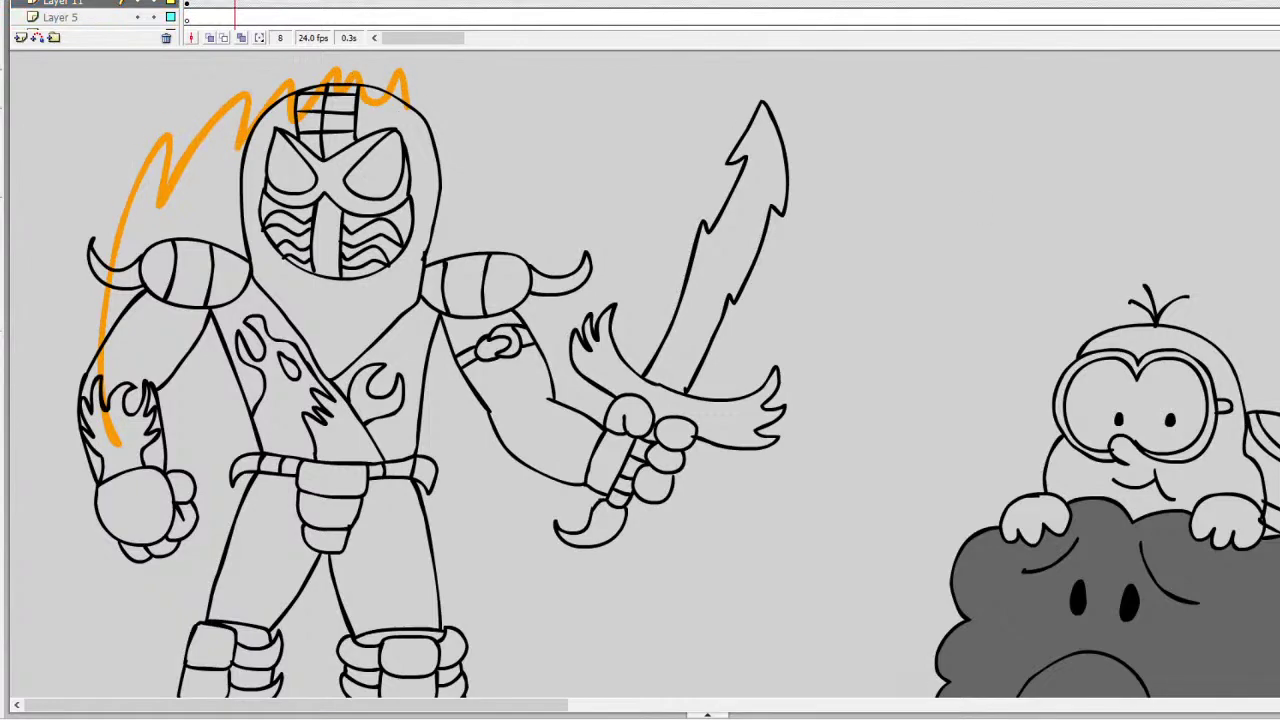
scroll(640, 380, up, 1)
key(ctrl+z)
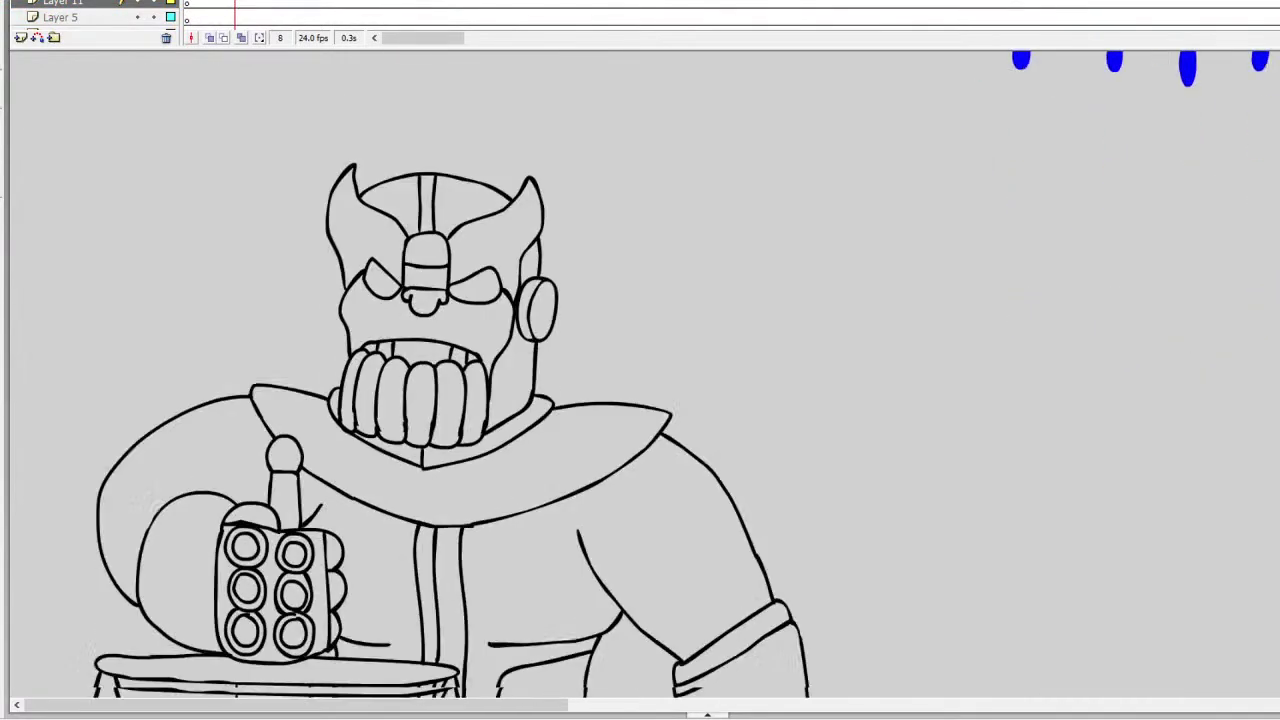
Step: Cross out "Scorpio (Scorpion or phoenix)" in the zodiac list with a red brush line on Layer 2
scroll(640, 380, down, 5)
scroll(640, 380, up, 3)
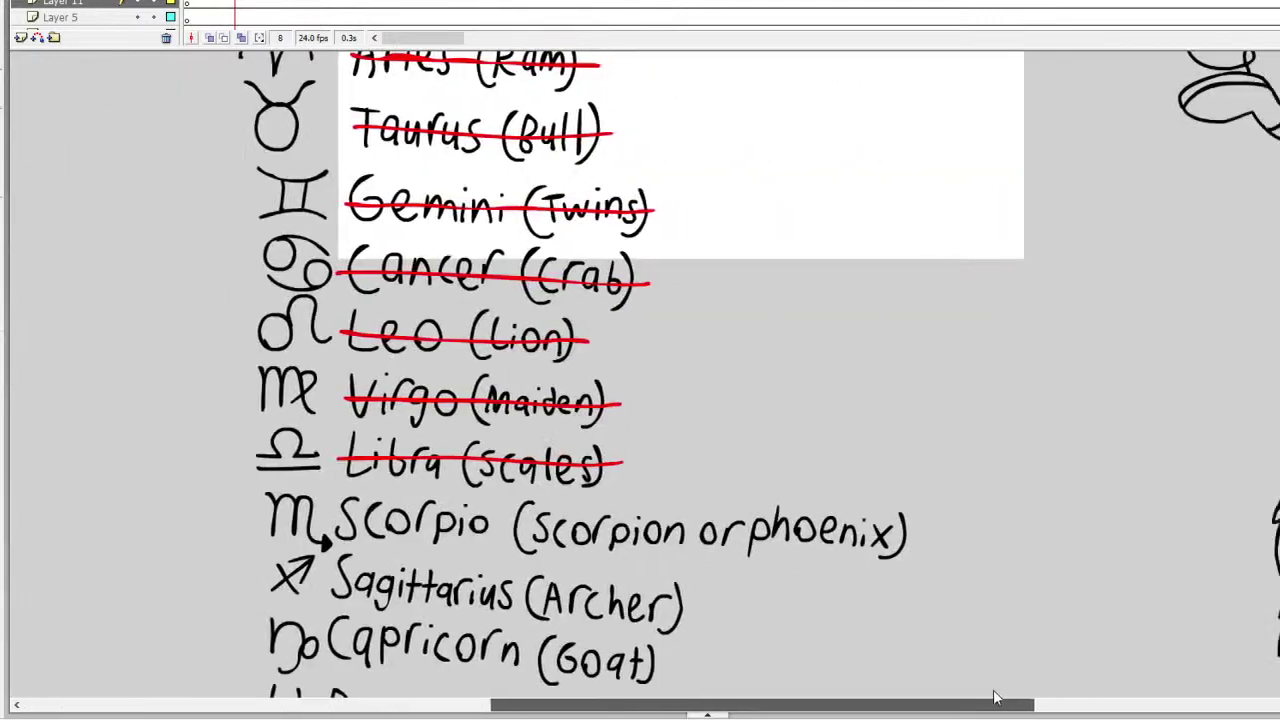
scroll(640, 380, left, 2)
scroll(640, 380, down, 3)
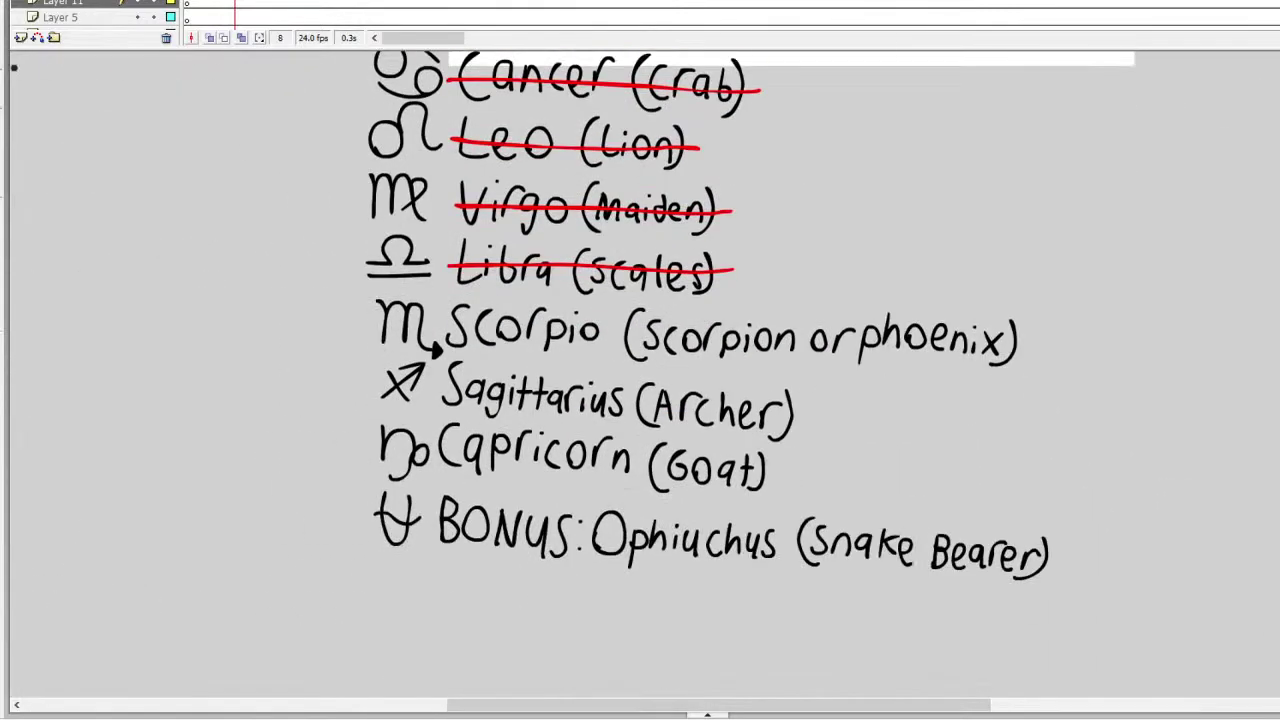
click(733, 305)
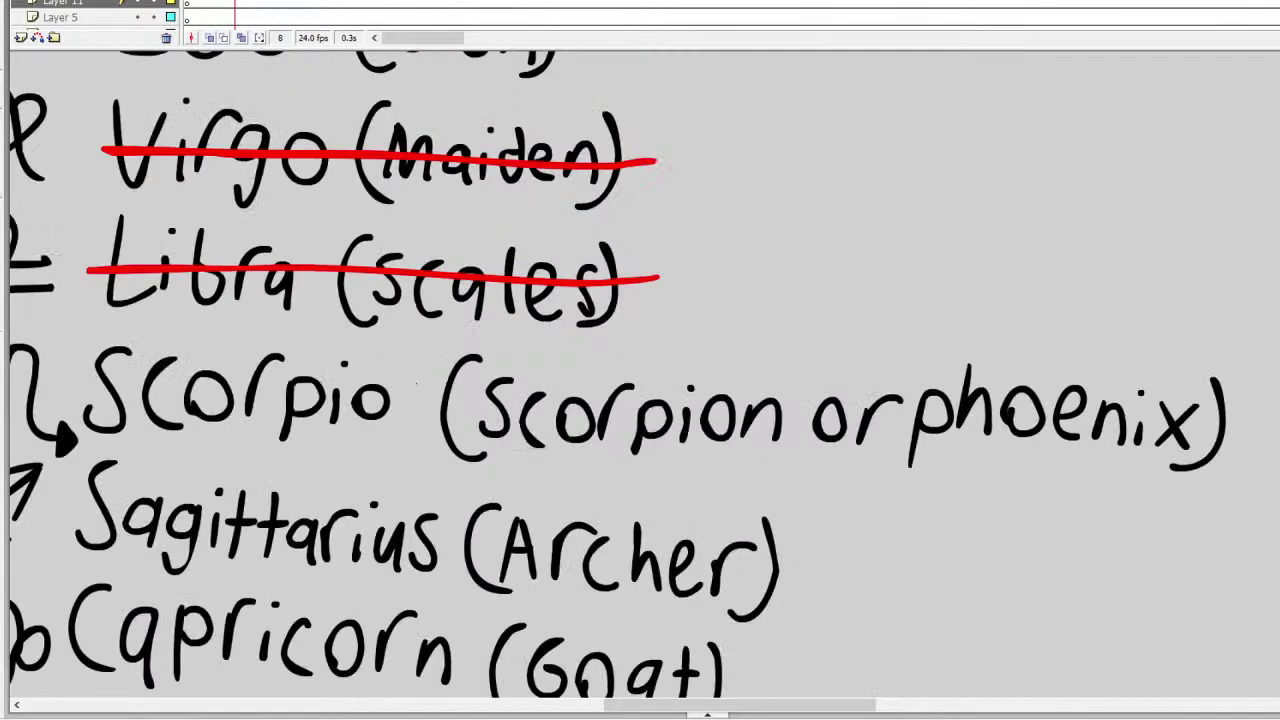
click(505, 278)
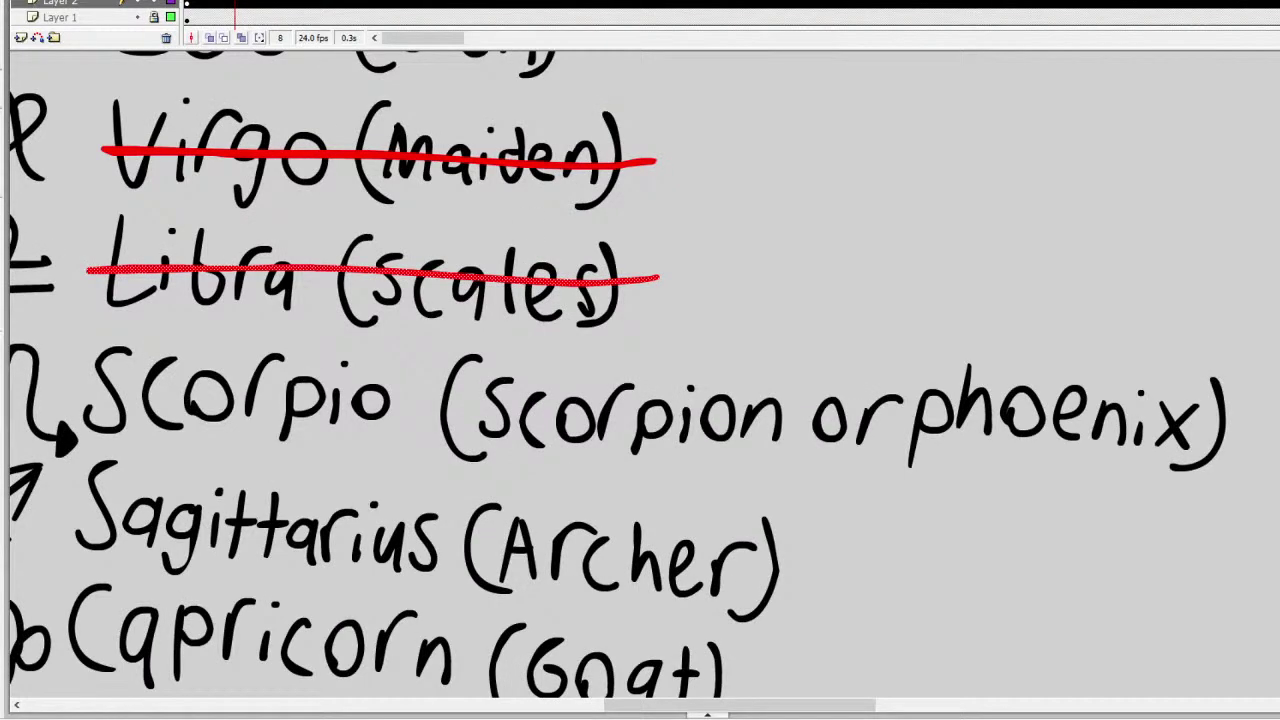
drag(90, 394, 886, 400)
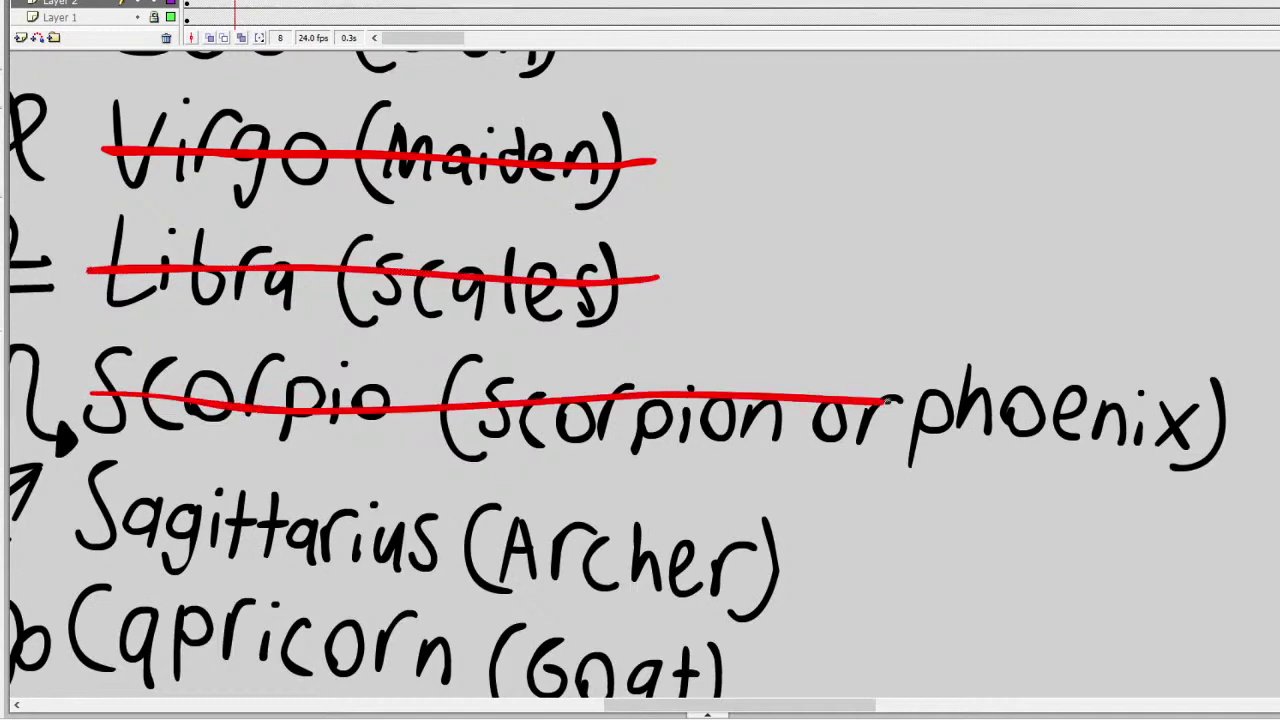
key(ctrl+z)
mouse_move(1252, 420)
mouse_down()
mouse_move(577, 415)
mouse_move(85, 392)
mouse_up()
Step: Make Layer 21 active at frame 16
drag(714, 705, 600, 704)
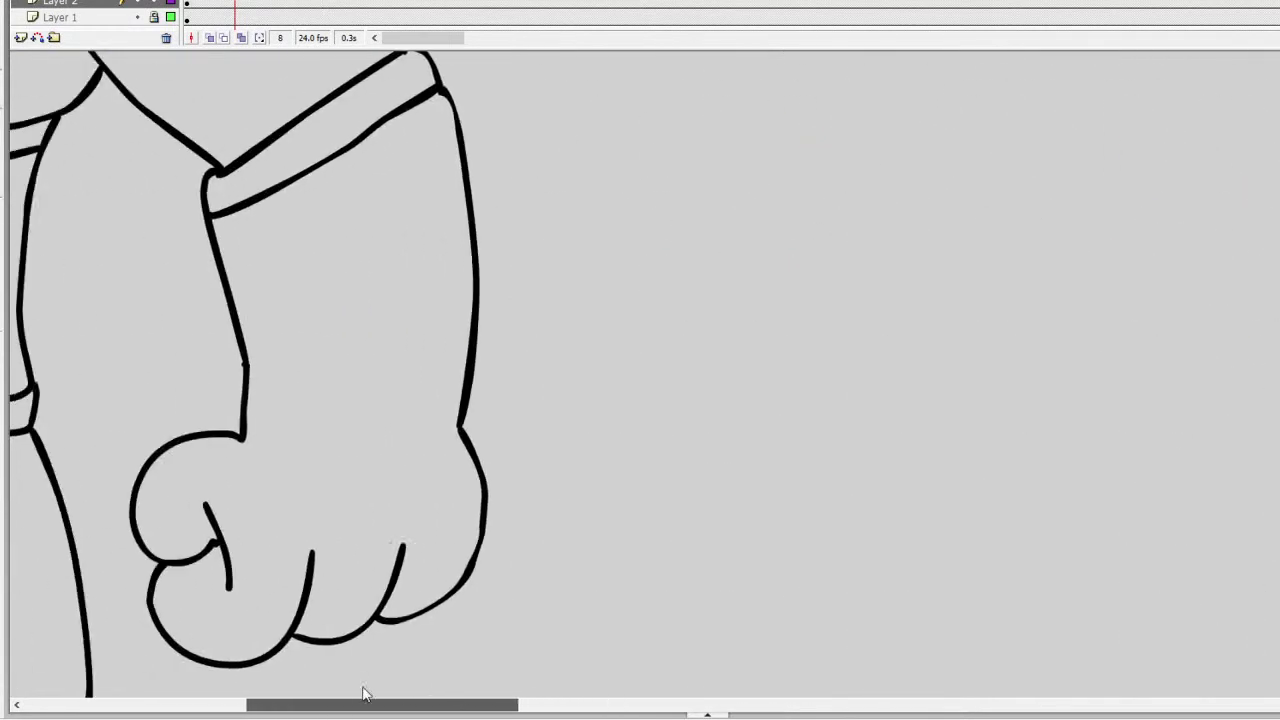
scroll(364, 690, right, 2)
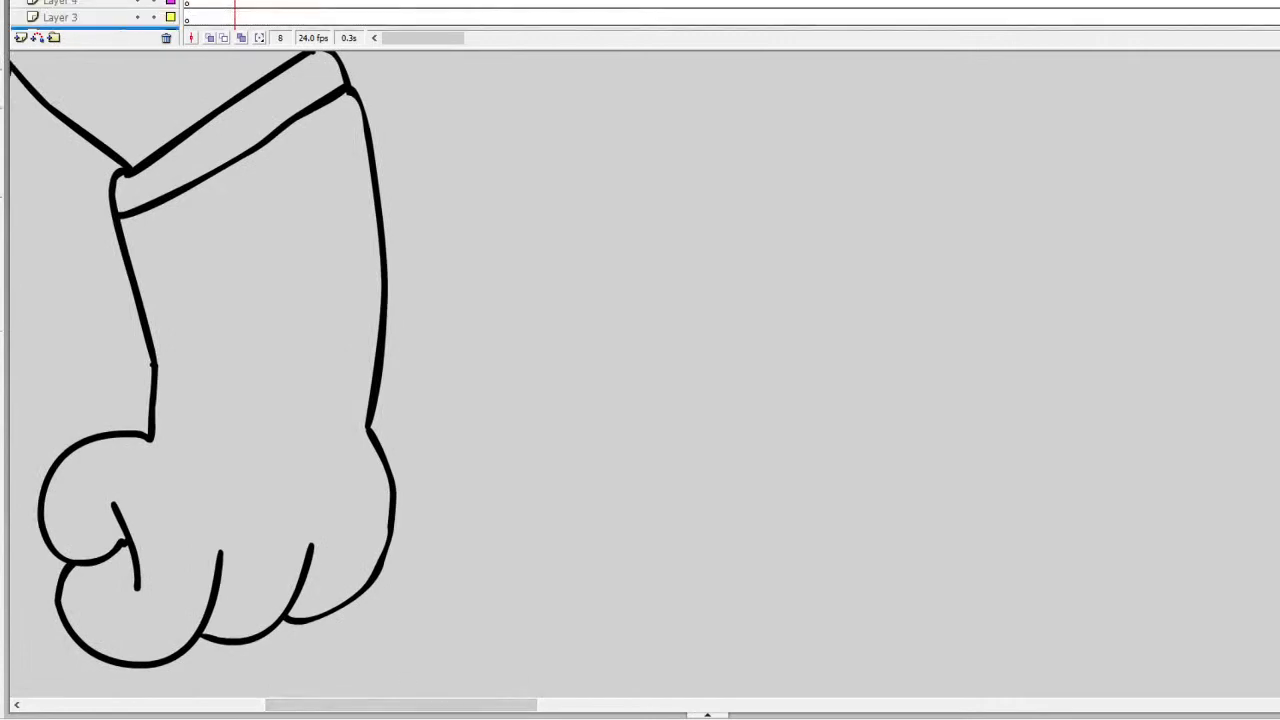
click(208, 3)
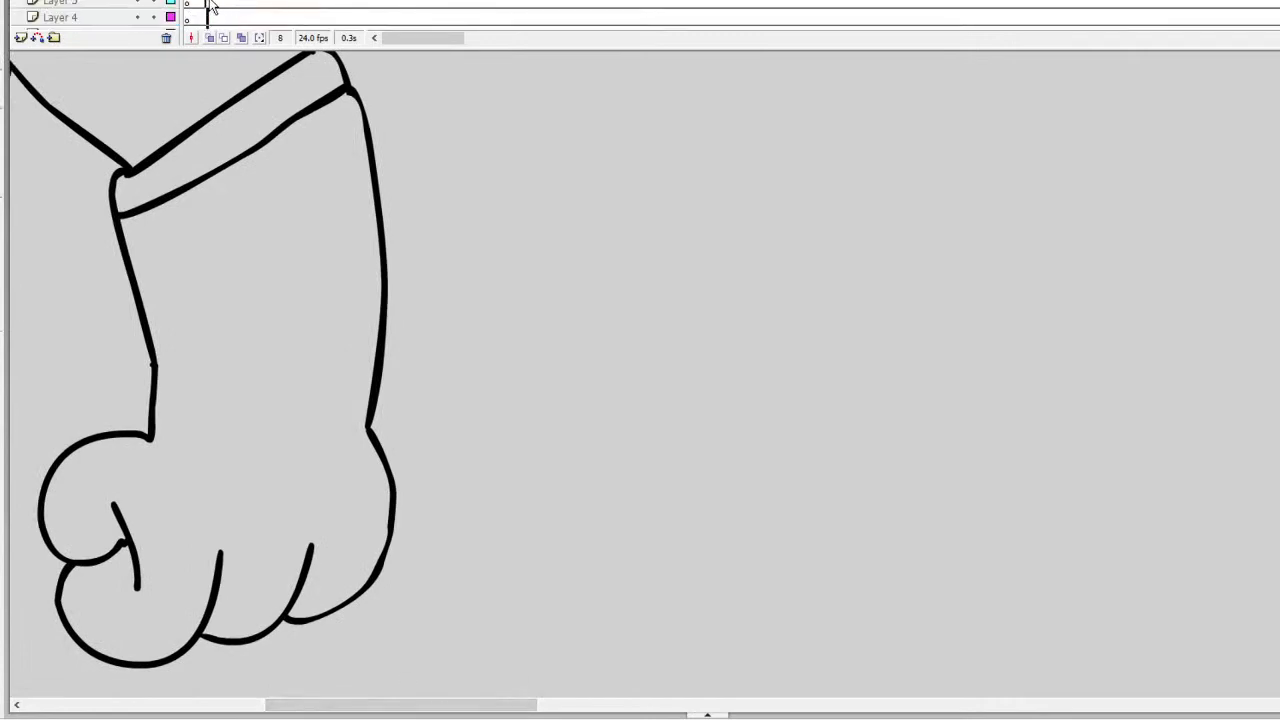
click(20, 37)
click(293, 17)
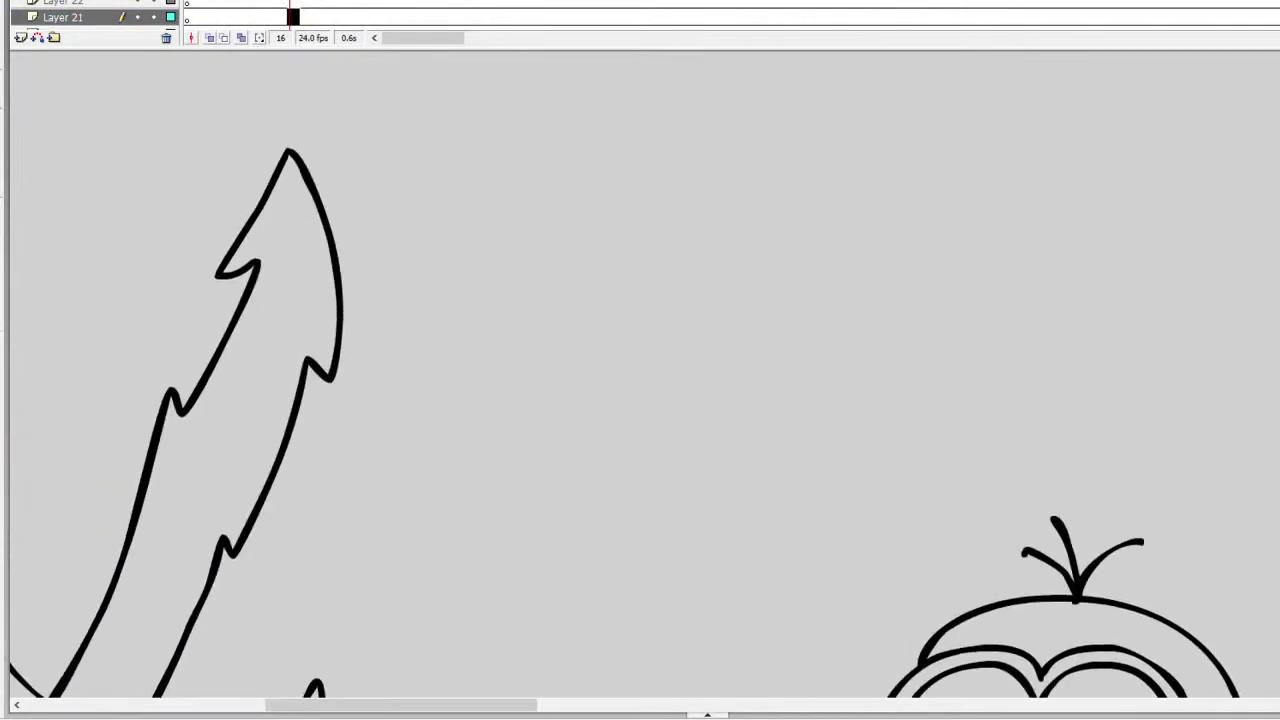
Step: Move the armoured figure holding the scales closer to the zodiac list, below the rain cloud character
mouse_move(449, 708)
mouse_down()
mouse_move(820, 705)
mouse_move(1258, 671)
mouse_up()
scroll(1258, 671, right, 3)
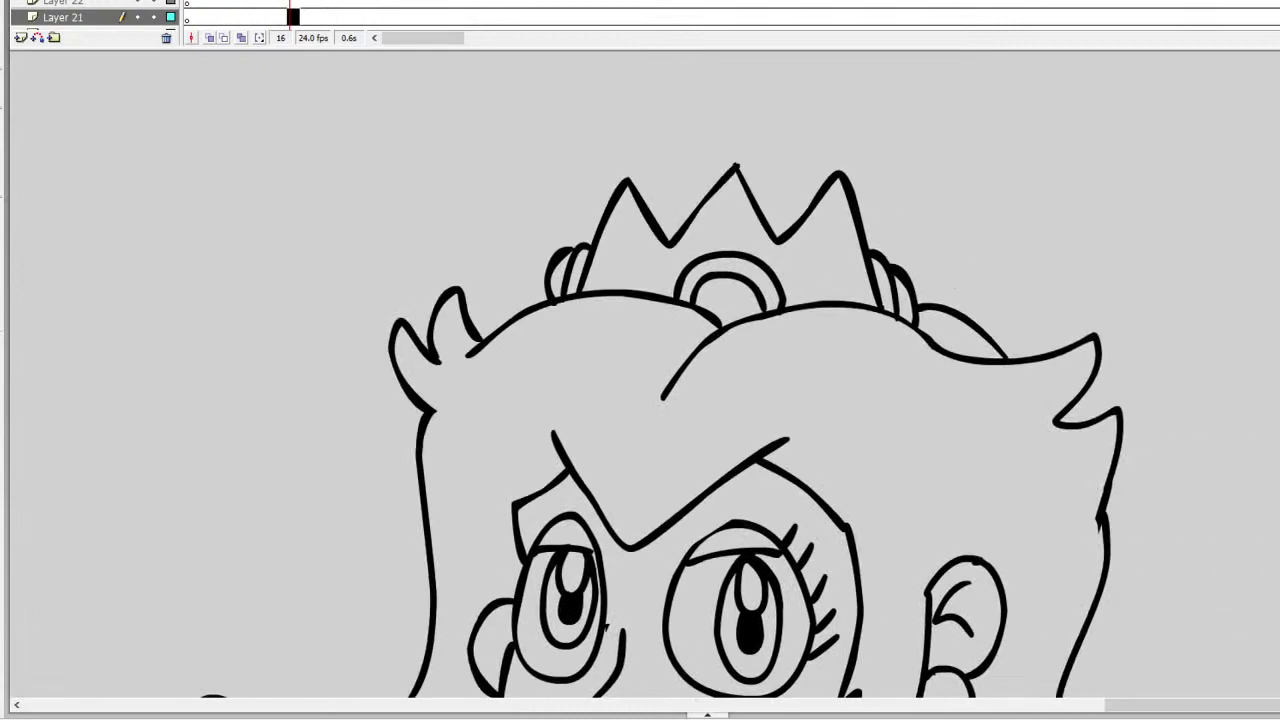
scroll(640, 380, down, 10)
scroll(640, 380, up, 10)
click(487, 355)
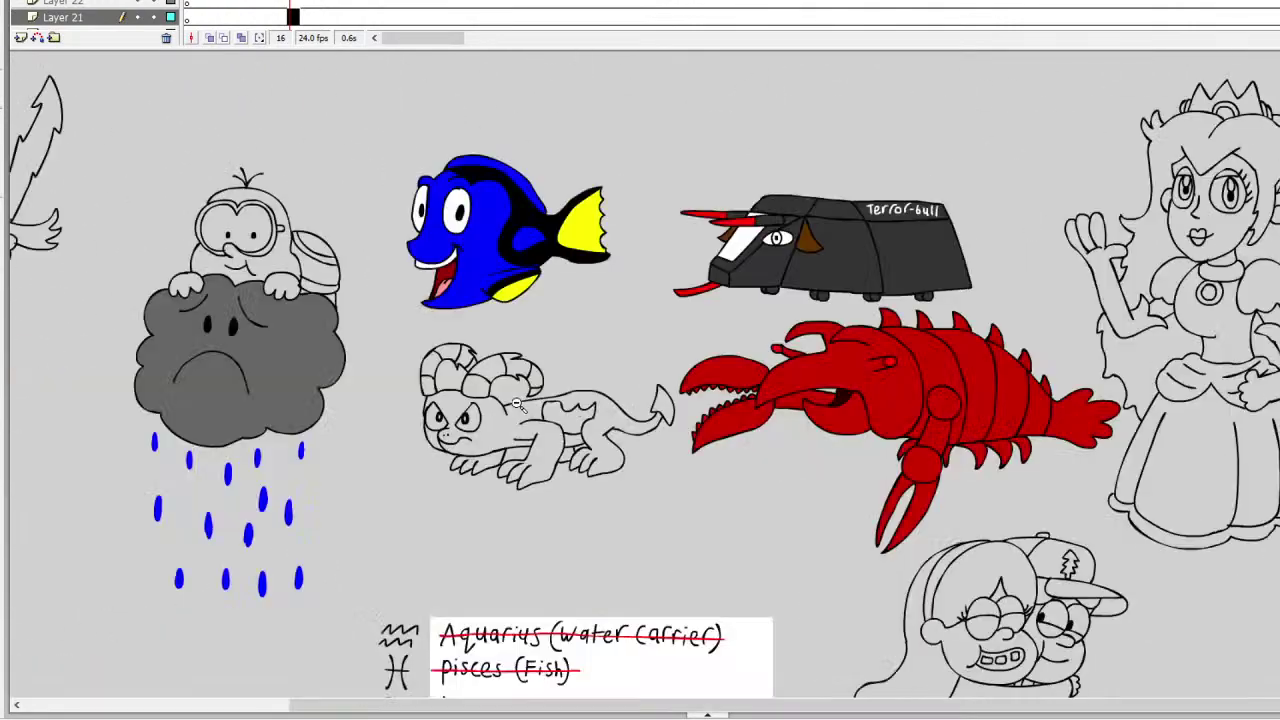
click(575, 411)
key(v)
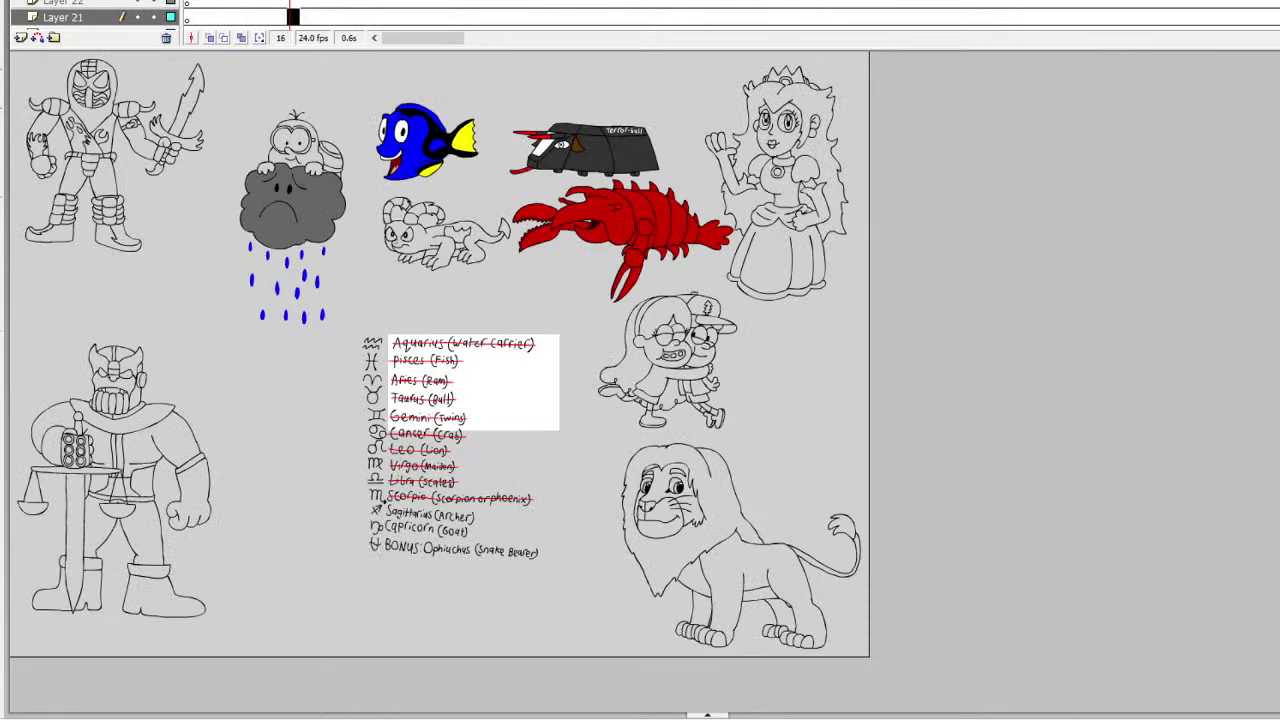
click(150, 385)
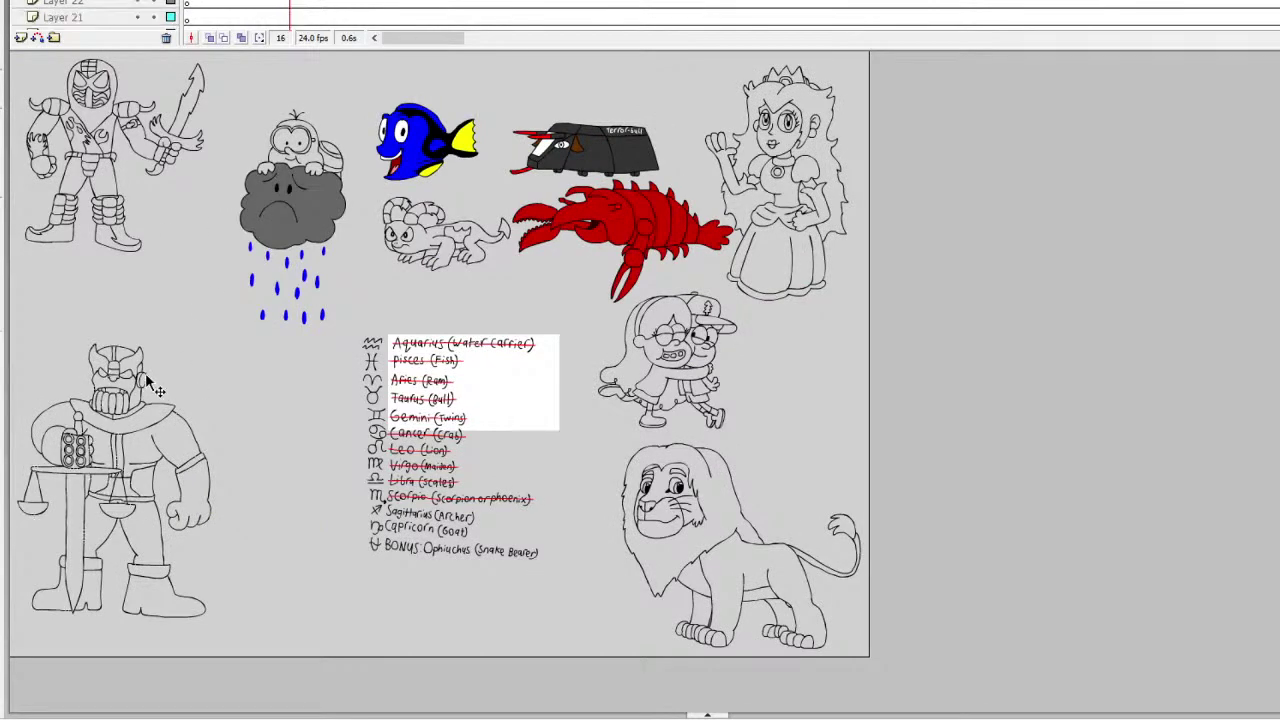
drag(150, 385, 206, 339)
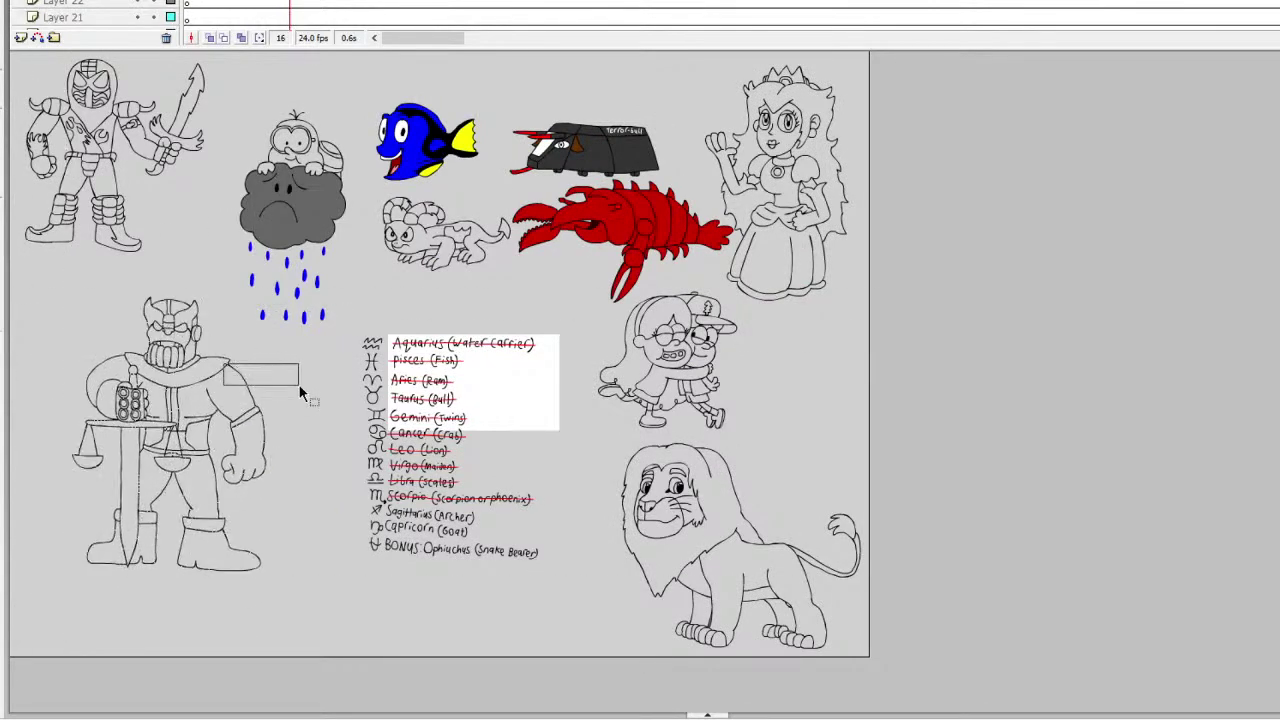
drag(251, 391, 341, 438)
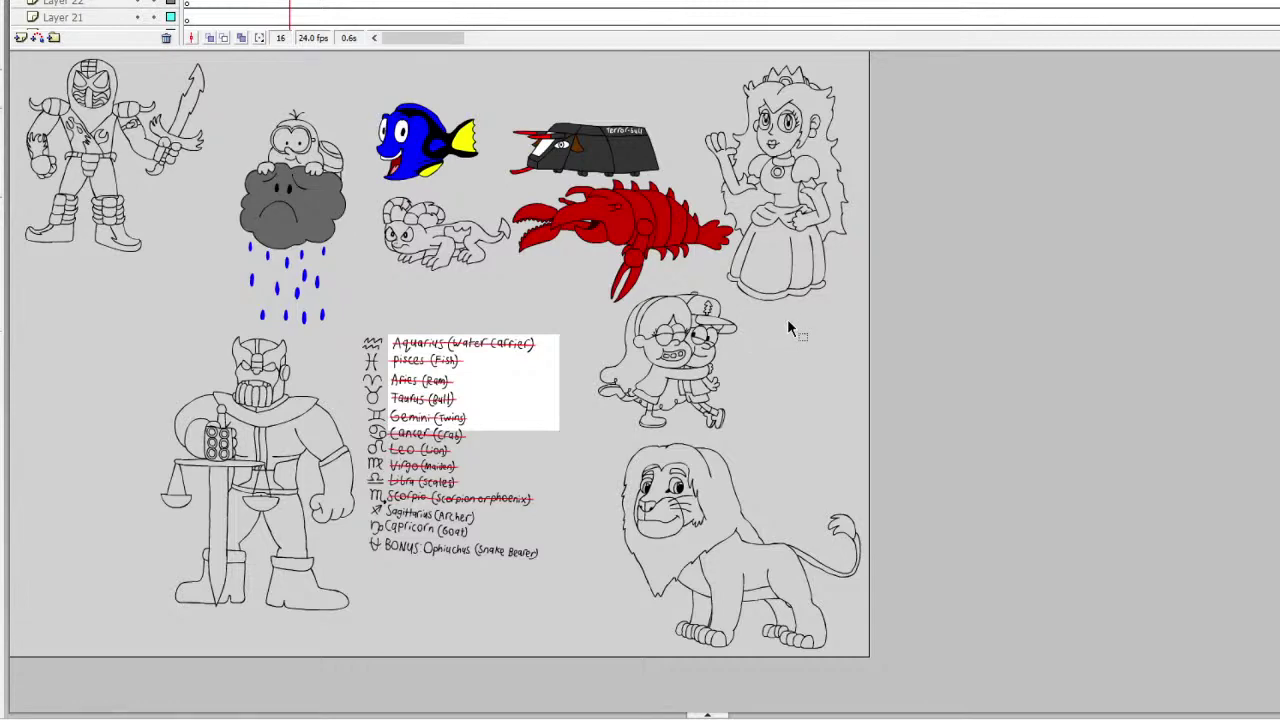
Step: Make Layer 22 active at frame 8 with an empty area of the canvas in close-up for a new drawing
click(120, 334)
click(204, 304)
click(206, 345)
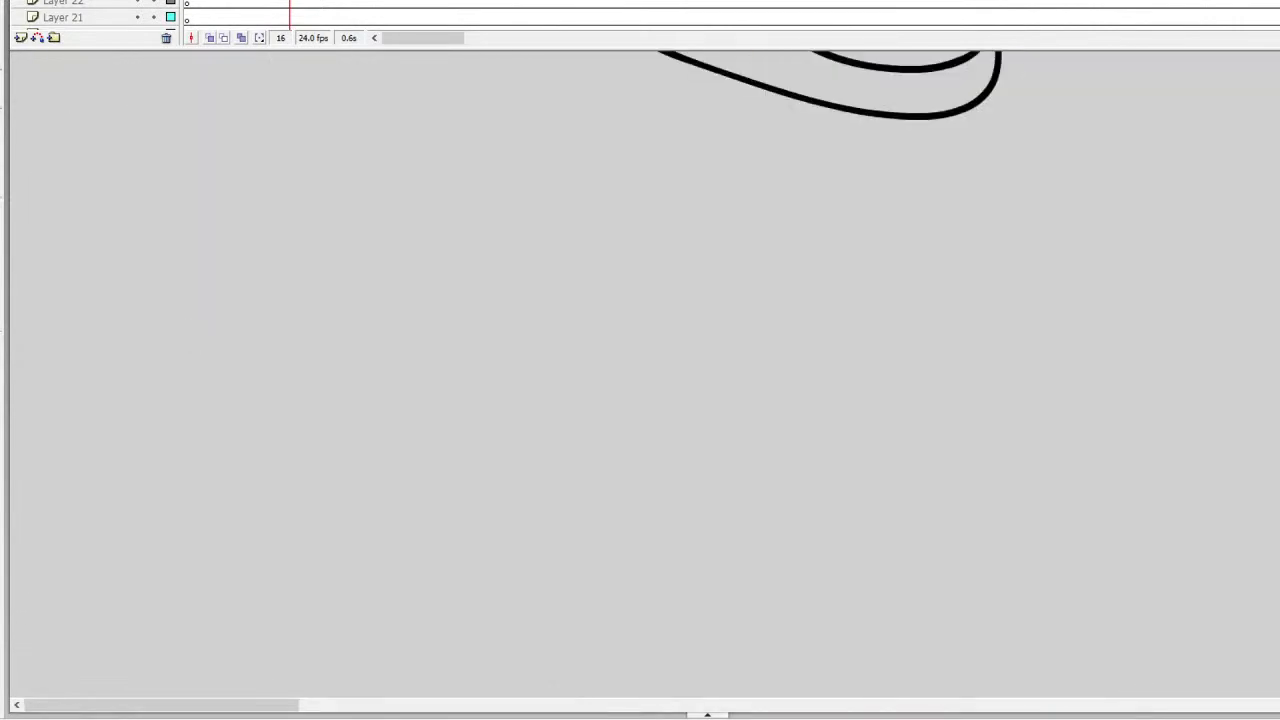
click(232, 4)
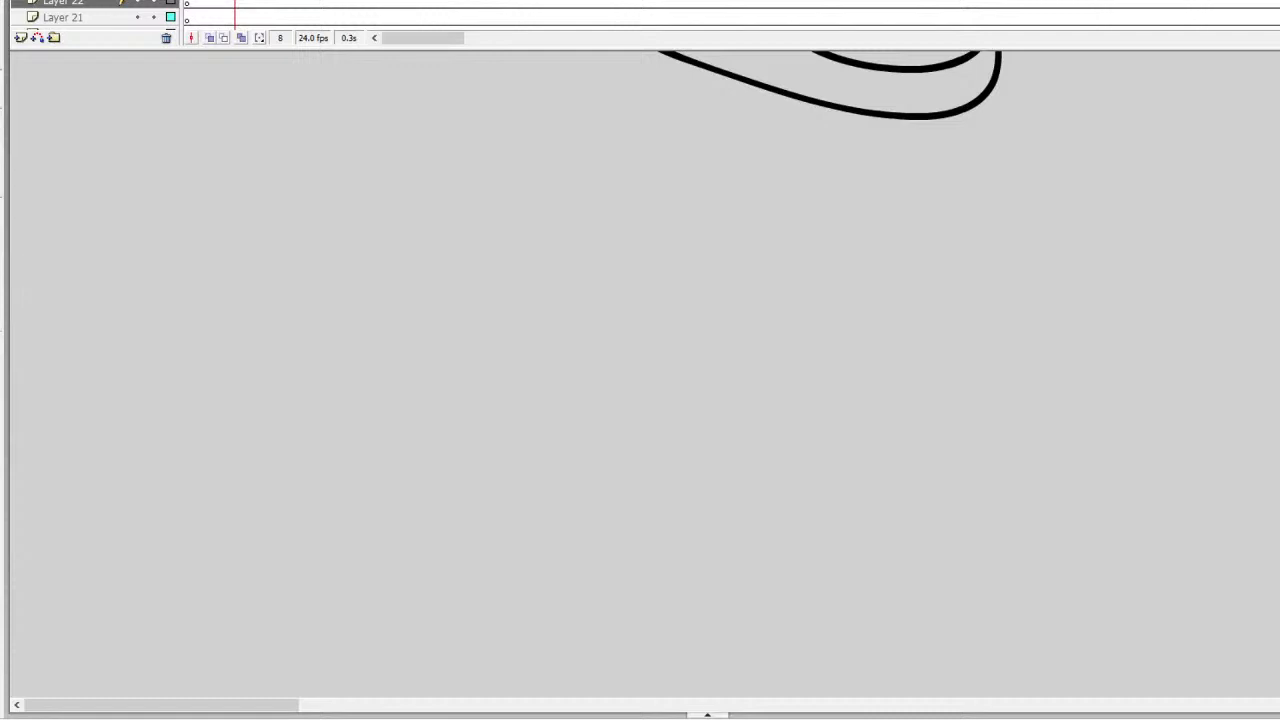
mouse_move(518, 262)
mouse_down()
mouse_move(584, 204)
mouse_move(592, 300)
mouse_move(519, 262)
mouse_move(520, 228)
mouse_move(531, 262)
mouse_up()
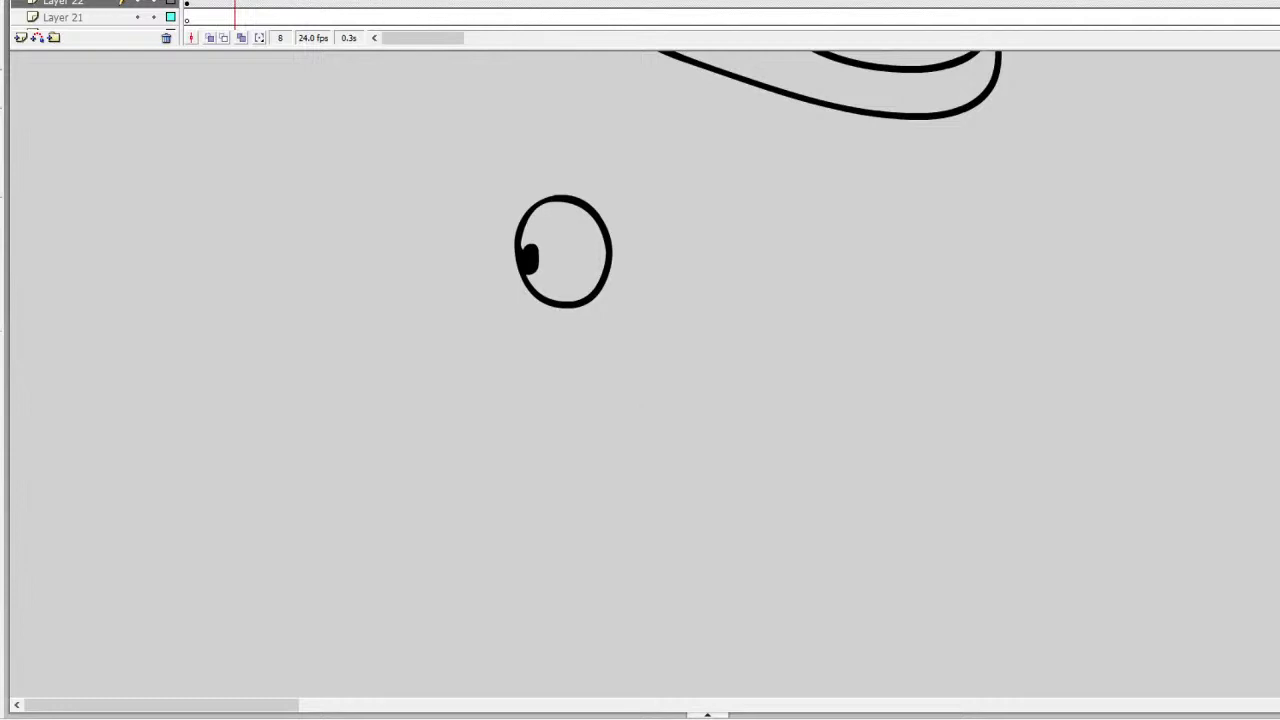
drag(538, 264, 576, 264)
key(ctrl+z)
key(ctrl+a)
key(Delete)
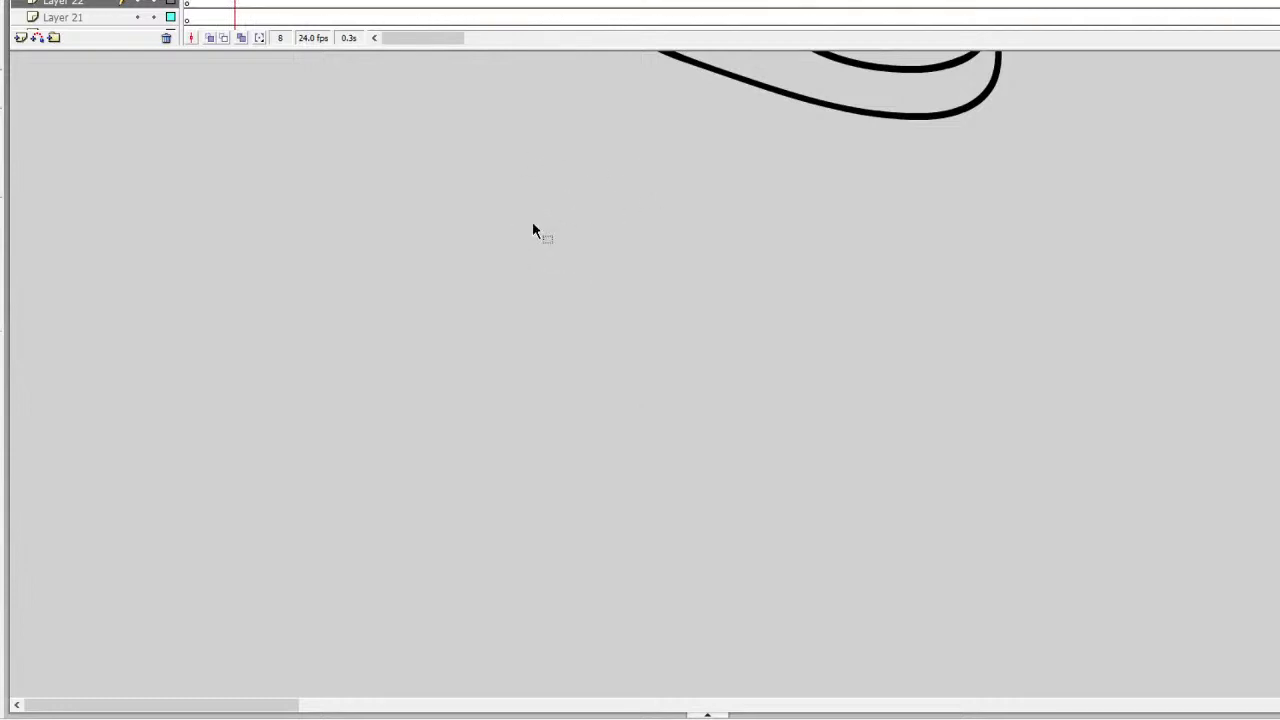
Step: Draw the fox archer's near eye as a round outline with a black pupil beneath a long curved eyebrow
drag(509, 220, 591, 180)
key(ctrl+z)
mouse_move(503, 200)
mouse_down()
mouse_move(659, 187)
mouse_move(614, 176)
mouse_move(520, 209)
mouse_move(496, 193)
mouse_move(511, 254)
mouse_move(559, 269)
mouse_move(572, 204)
mouse_up()
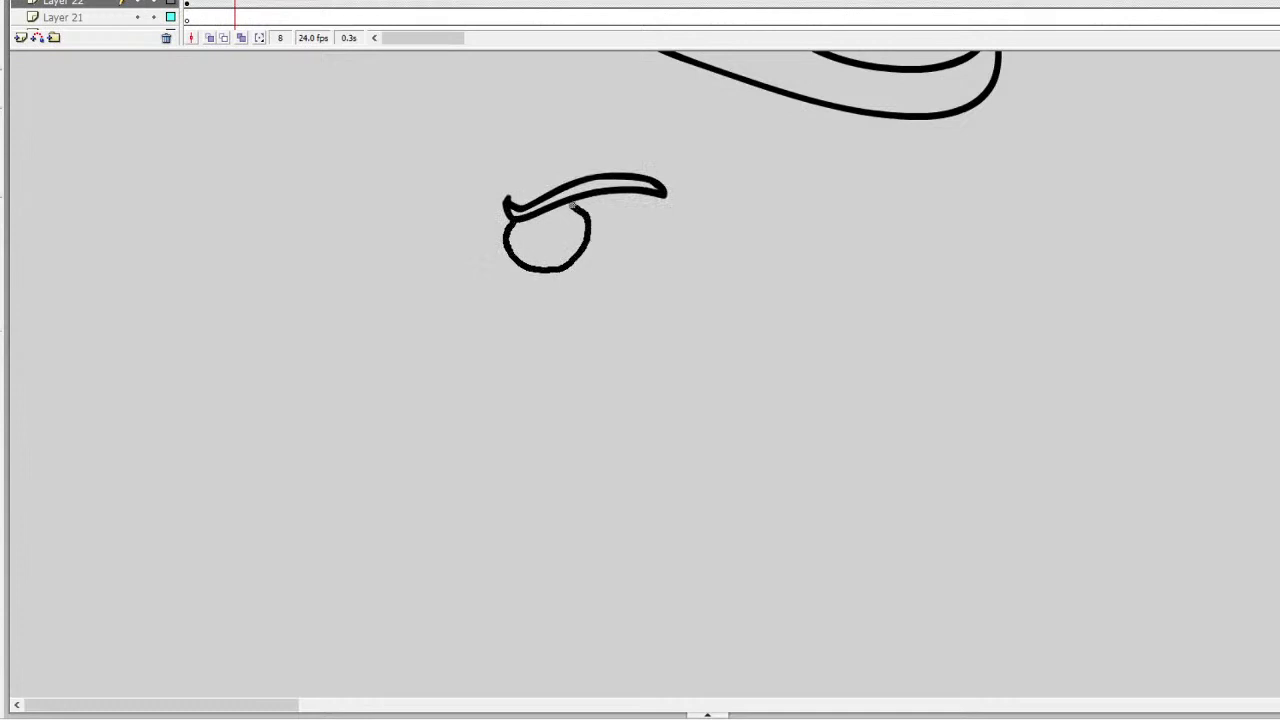
click(519, 231)
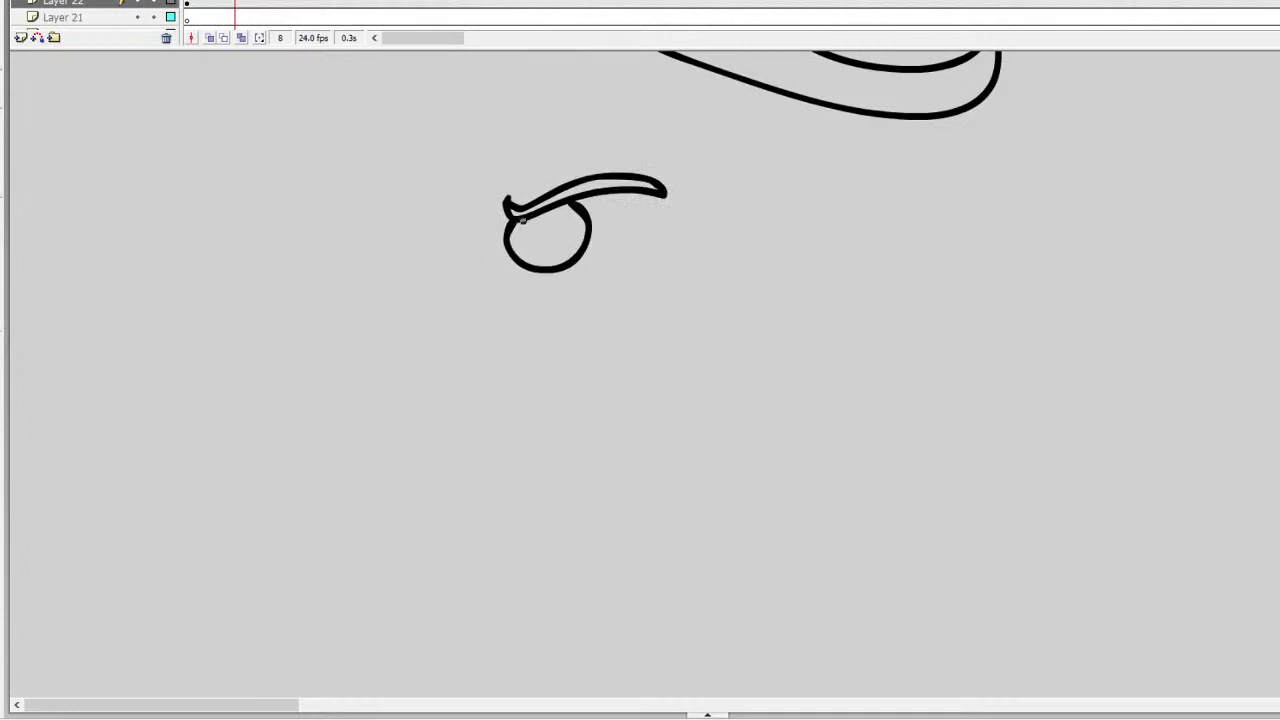
mouse_move(520, 231)
mouse_down()
mouse_move(366, 240)
mouse_move(401, 279)
mouse_move(398, 312)
mouse_move(356, 315)
mouse_move(339, 276)
mouse_move(367, 237)
mouse_move(385, 268)
mouse_move(365, 300)
mouse_move(323, 262)
mouse_move(357, 237)
mouse_move(432, 216)
mouse_up()
key(ctrl+z)
Step: Draw the far eye with its curved eyebrow and black pupil, joined by a bridge line to a round nose
mouse_move(417, 143)
mouse_down()
mouse_move(432, 177)
mouse_move(463, 190)
mouse_move(386, 137)
mouse_move(415, 180)
mouse_move(458, 186)
mouse_move(442, 204)
mouse_up()
key(ctrl+z)
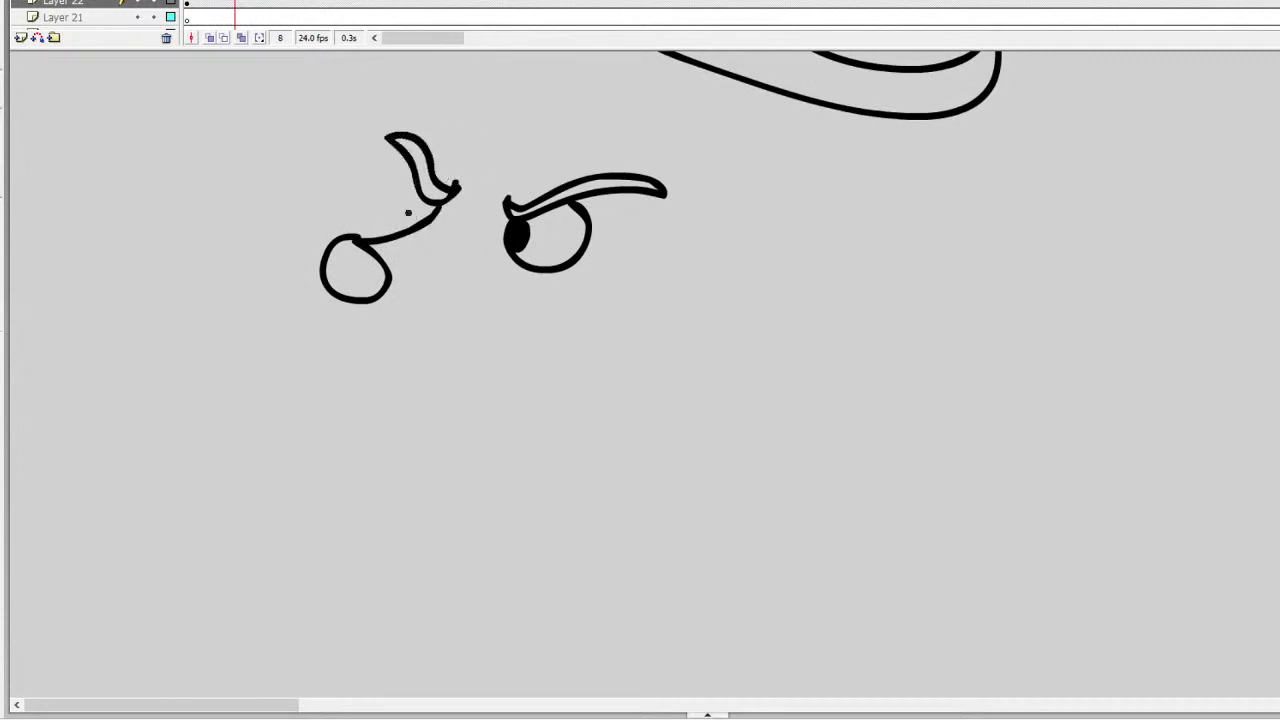
mouse_move(410, 158)
mouse_down()
mouse_move(393, 168)
mouse_move(398, 224)
mouse_up()
key(ctrl+z)
mouse_move(408, 160)
mouse_down()
mouse_move(377, 207)
mouse_move(393, 233)
mouse_move(386, 186)
mouse_up()
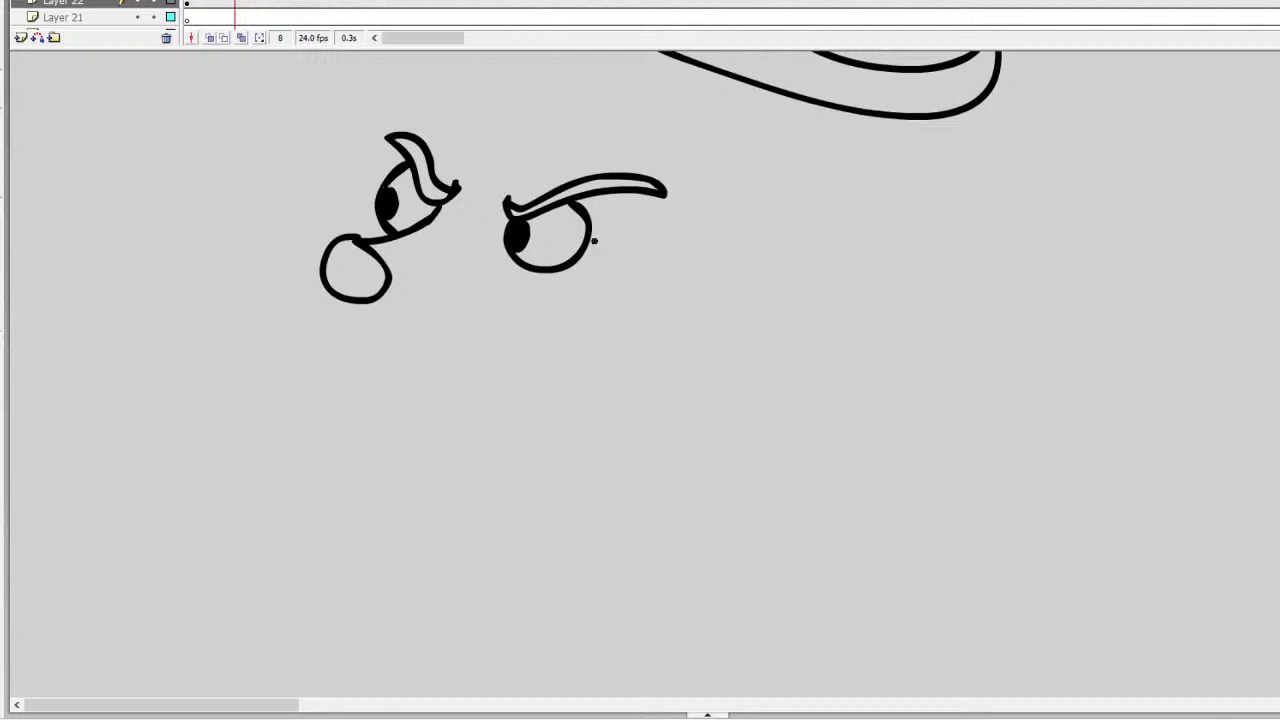
mouse_move(544, 270)
mouse_down()
mouse_move(504, 322)
mouse_move(545, 354)
mouse_move(577, 355)
mouse_up()
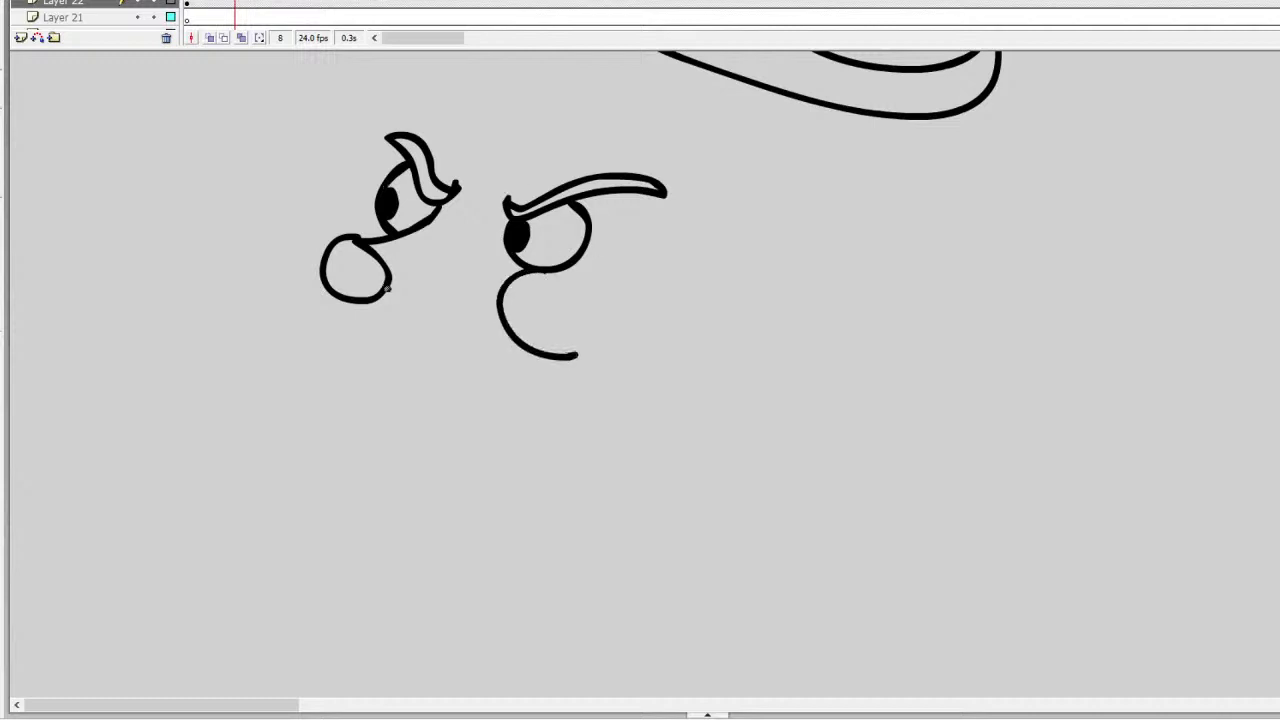
mouse_move(387, 291)
mouse_down()
mouse_move(371, 338)
mouse_move(391, 349)
mouse_move(494, 320)
mouse_up()
key(ctrl+z)
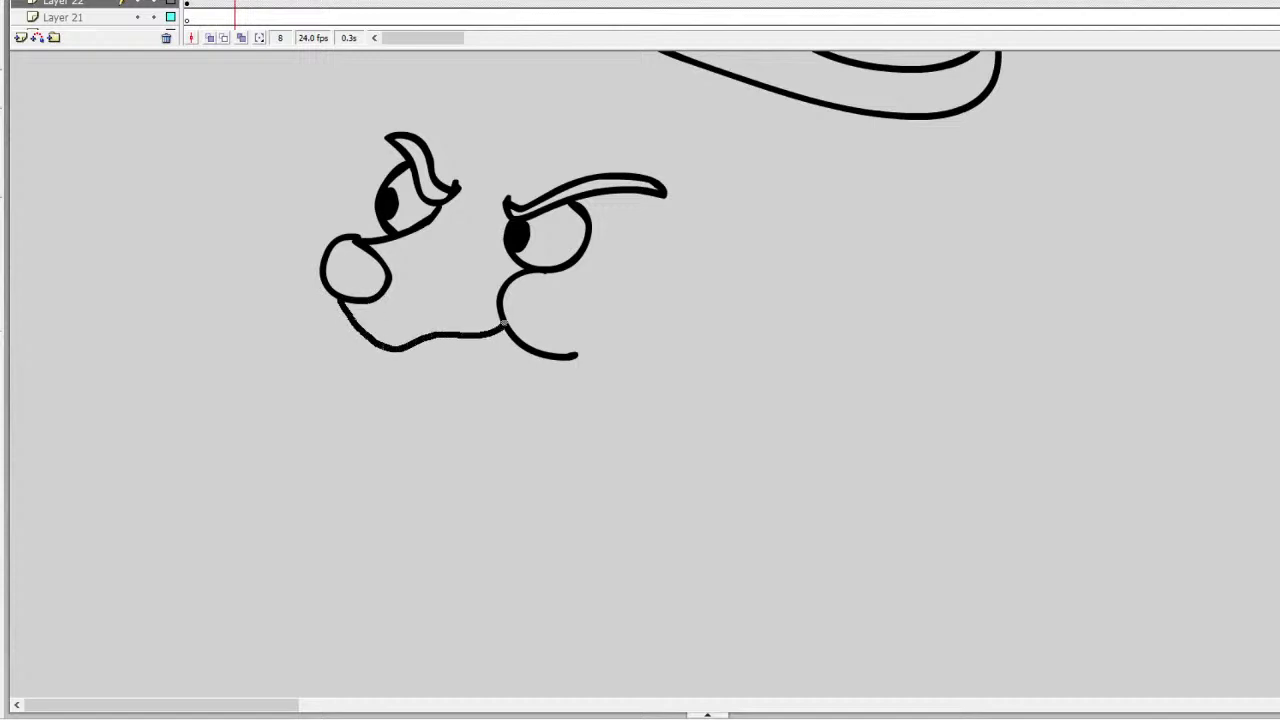
key(ctrl+z)
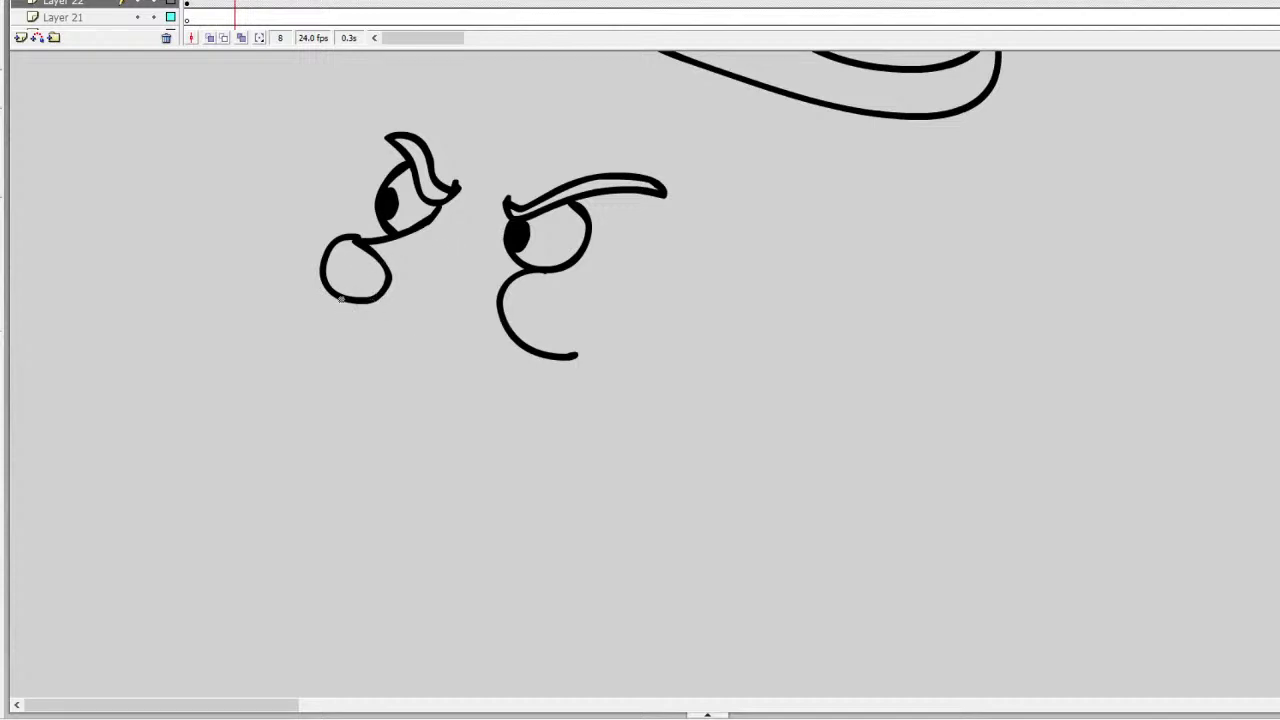
mouse_move(342, 298)
mouse_down()
mouse_move(382, 344)
mouse_move(428, 354)
mouse_move(471, 351)
mouse_move(498, 325)
mouse_up()
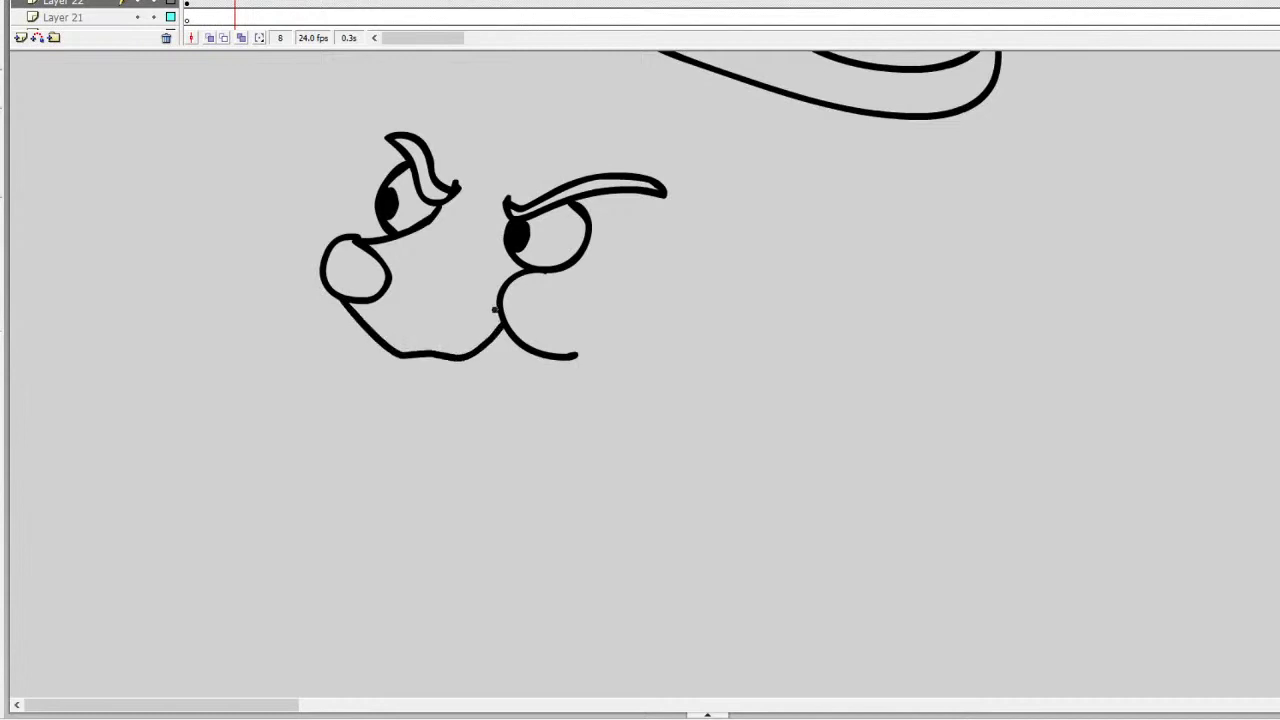
key(ctrl+z)
key(ctrl+z)
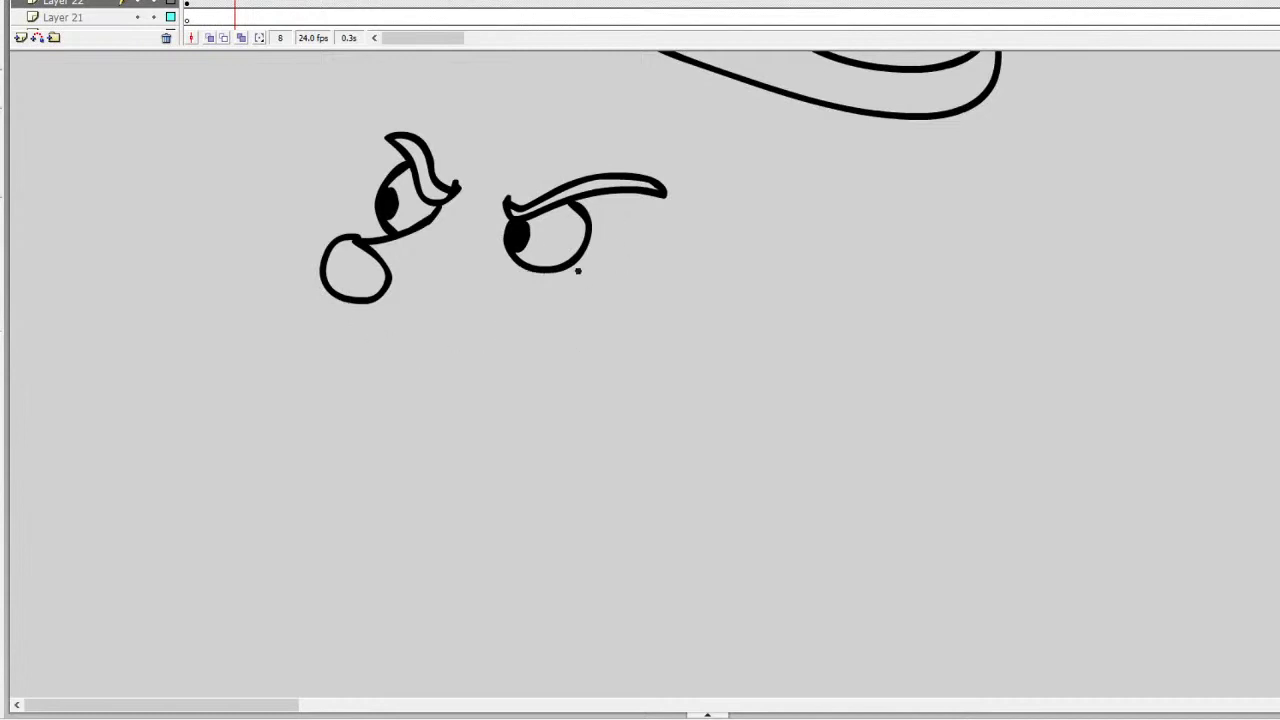
mouse_move(588, 268)
mouse_down()
mouse_move(538, 288)
mouse_move(612, 335)
mouse_up()
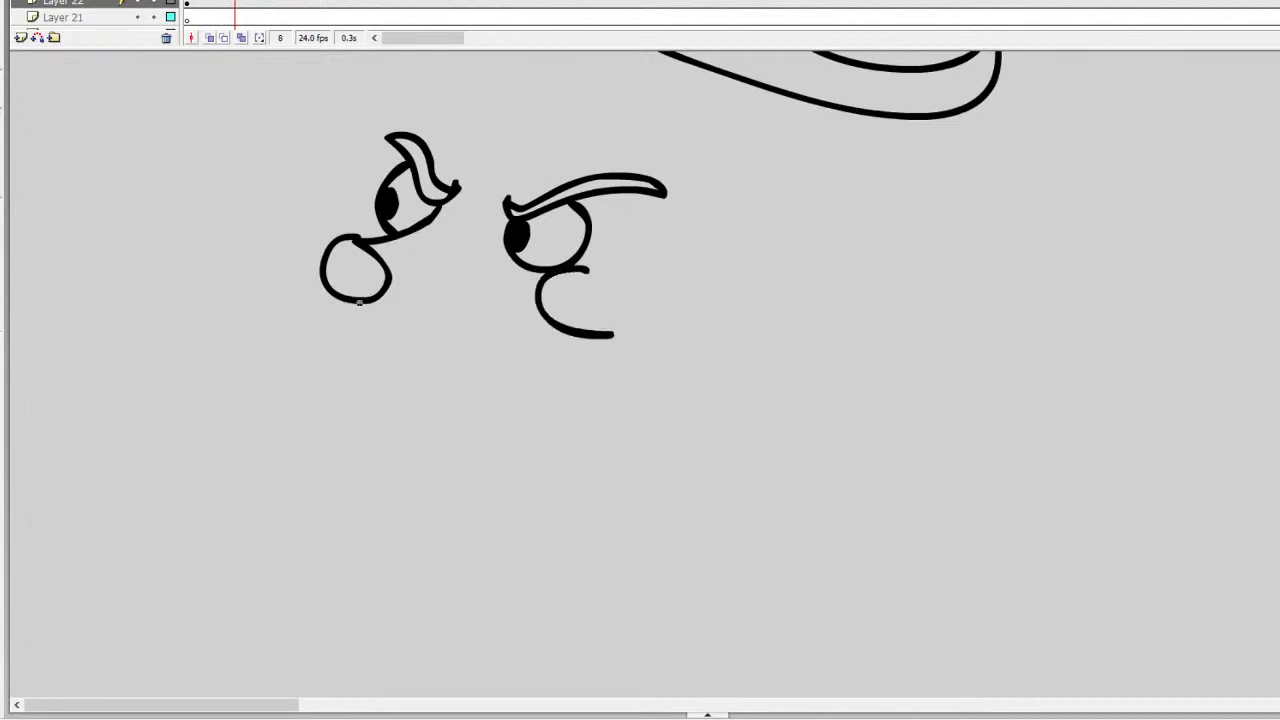
mouse_move(351, 302)
mouse_down()
mouse_move(366, 320)
mouse_move(441, 322)
mouse_move(482, 340)
mouse_move(542, 319)
mouse_up()
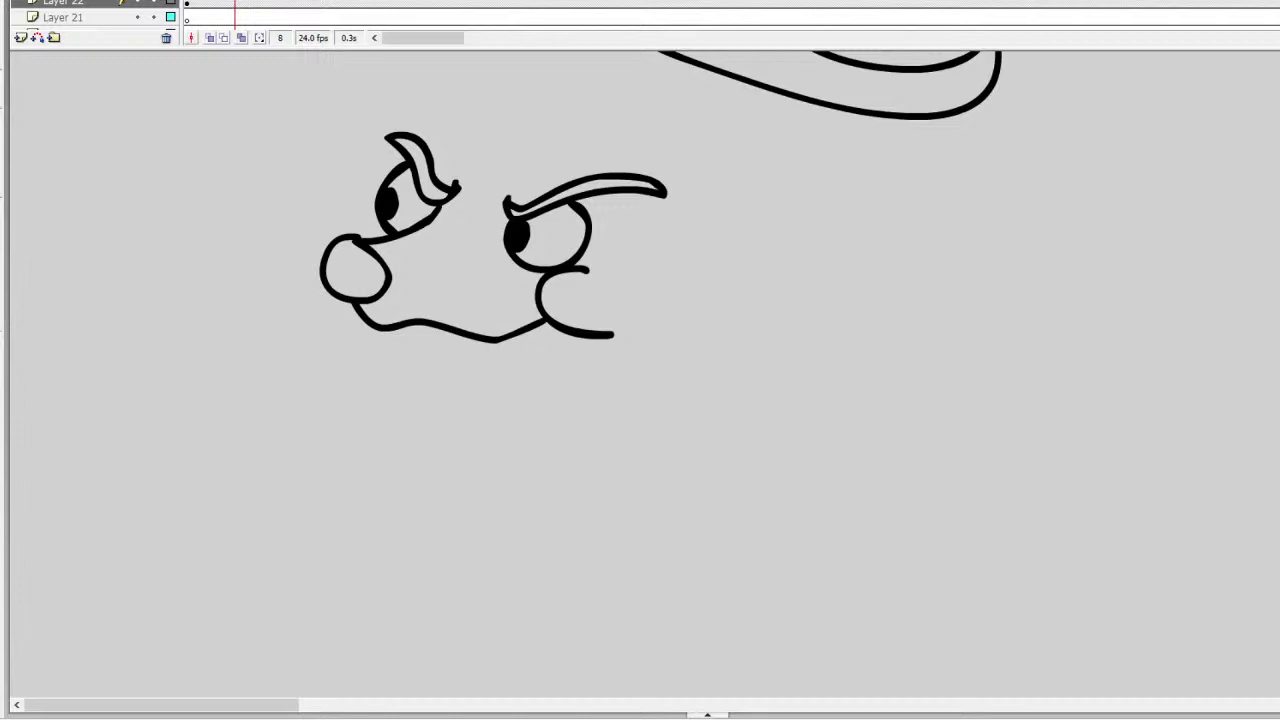
key(ctrl+z)
key(ctrl+z)
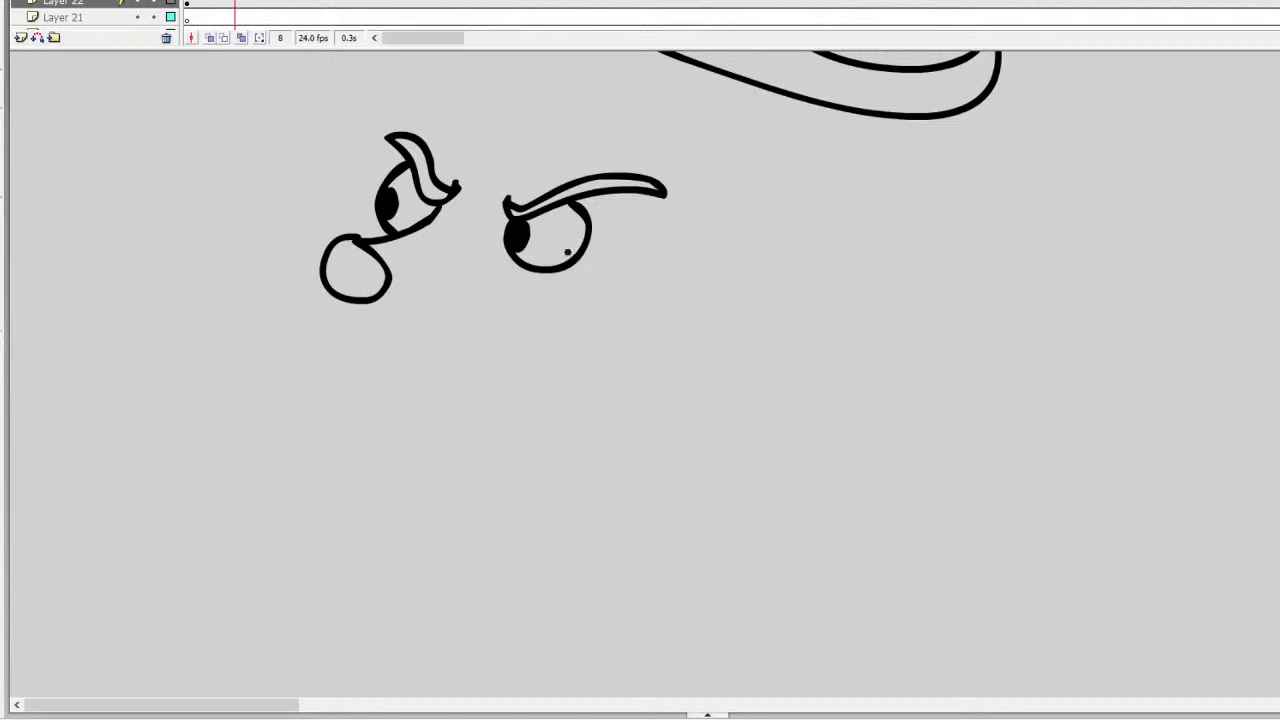
Step: Enlarge the nose and fill it black, and draw a curved smile running from it to a short cheek line
drag(516, 314, 588, 333)
mouse_move(356, 236)
mouse_down()
mouse_move(330, 237)
mouse_move(318, 267)
mouse_up()
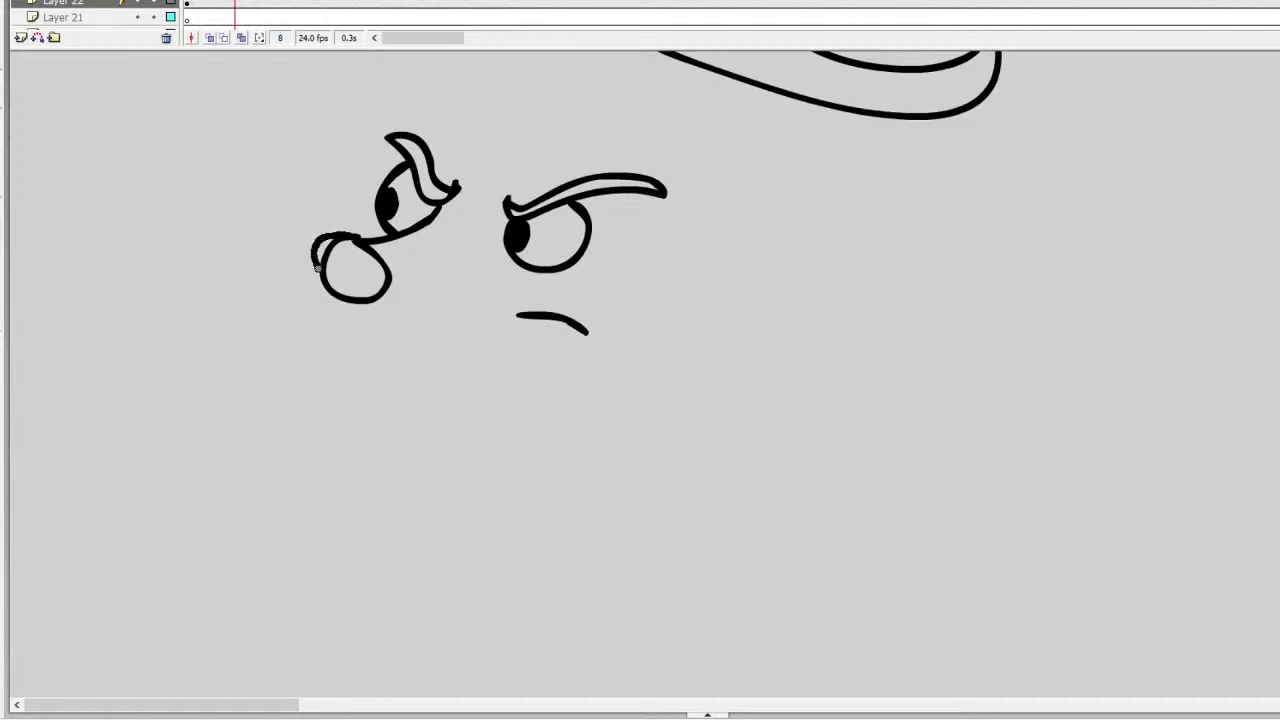
key(k)
click(330, 238)
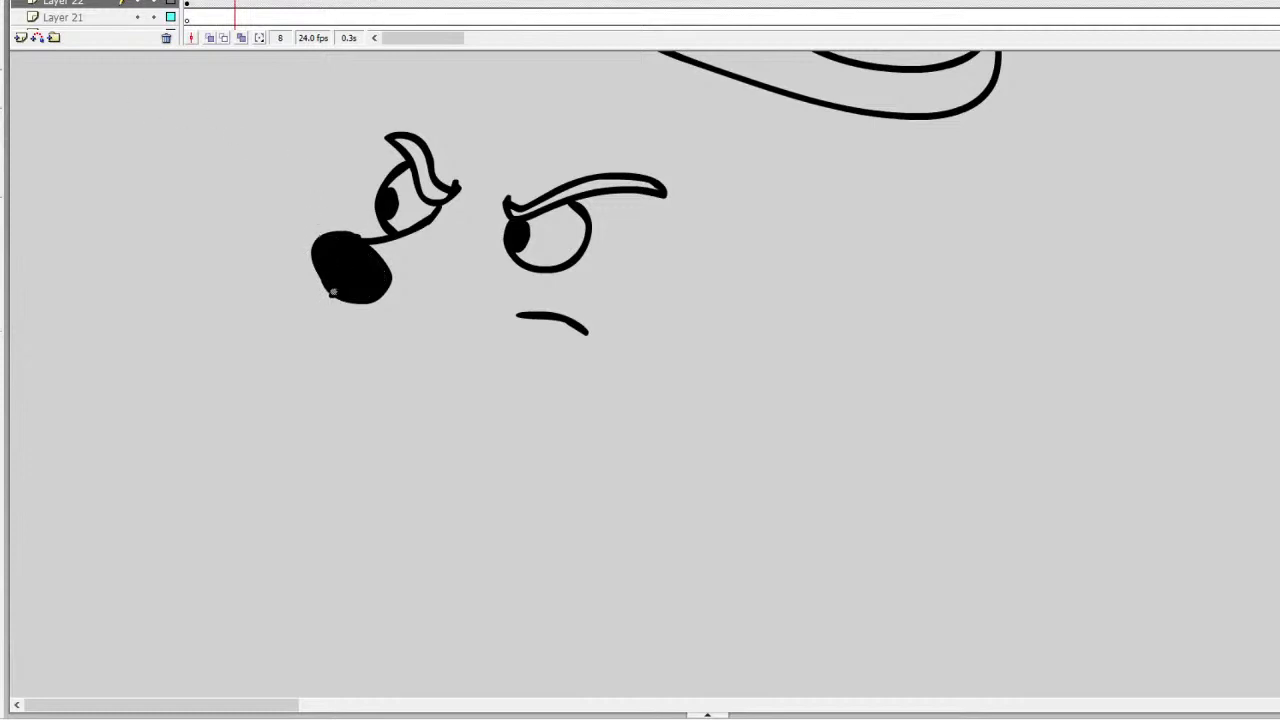
mouse_move(333, 292)
mouse_down()
mouse_move(360, 327)
mouse_move(417, 353)
mouse_move(473, 358)
mouse_move(519, 344)
mouse_move(541, 317)
mouse_up()
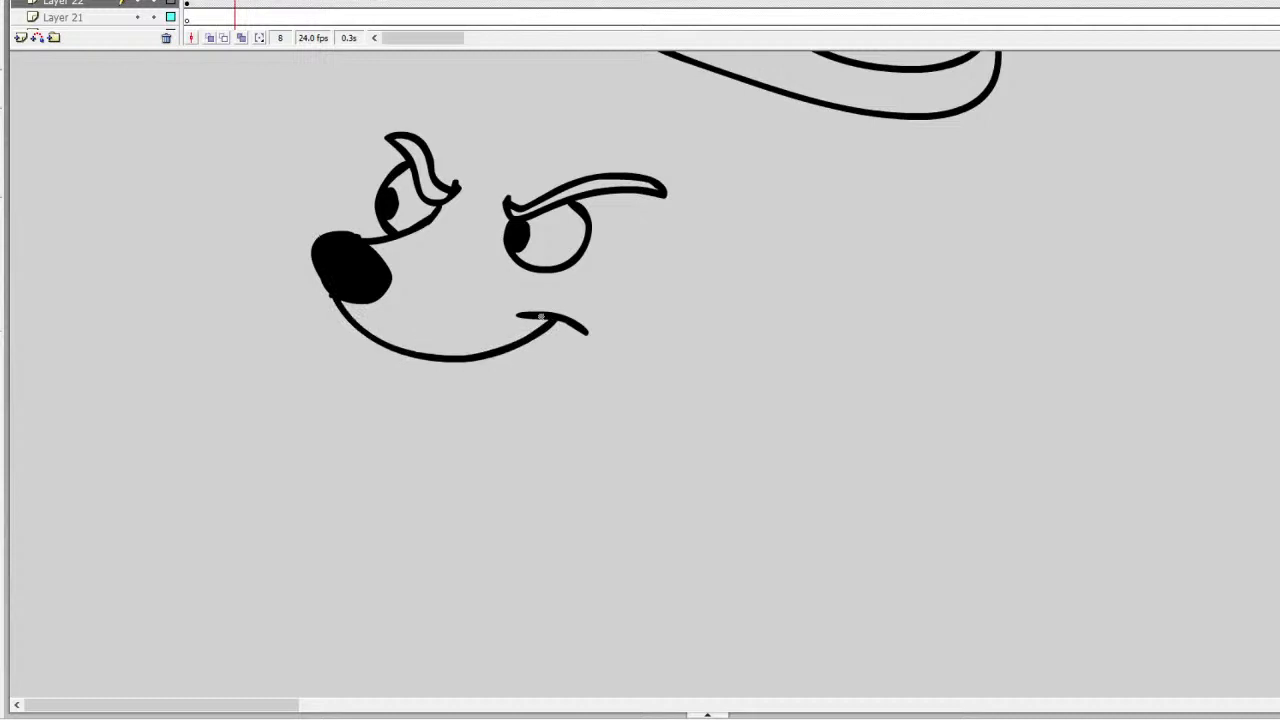
mouse_move(422, 226)
mouse_down()
mouse_move(627, 318)
mouse_move(620, 357)
mouse_move(605, 356)
mouse_up()
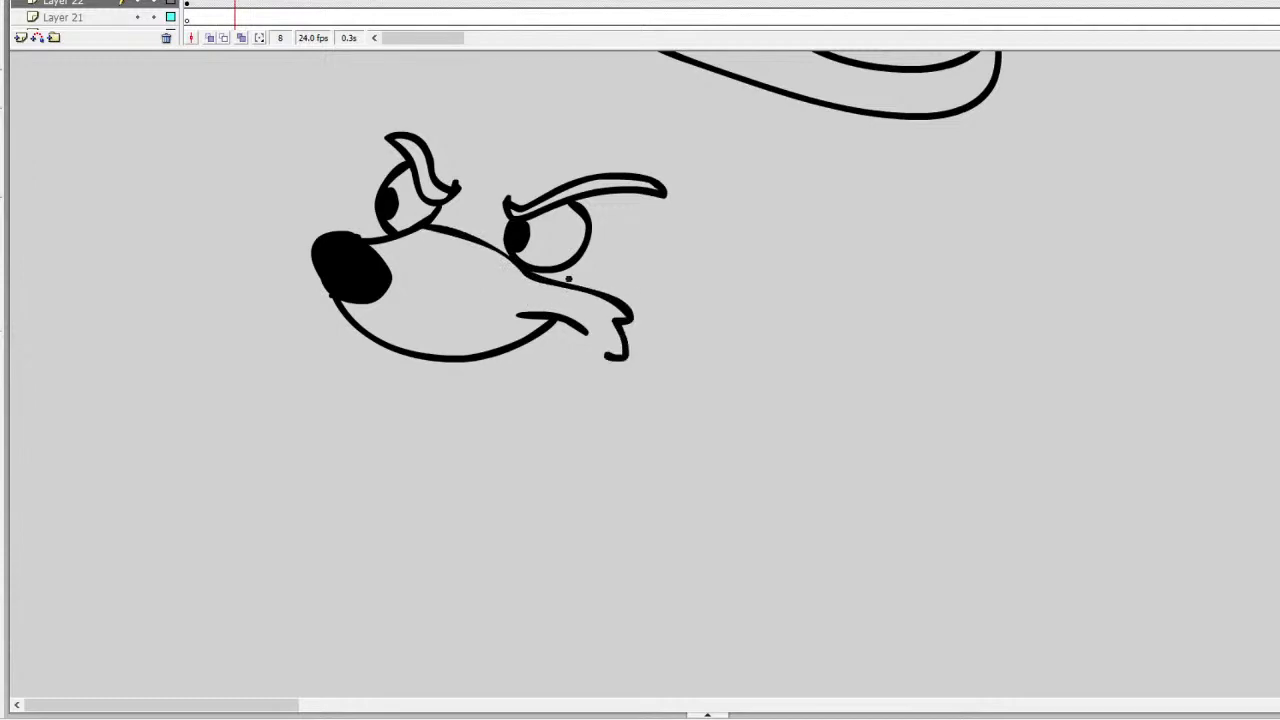
key(ctrl+z)
key(ctrl+z)
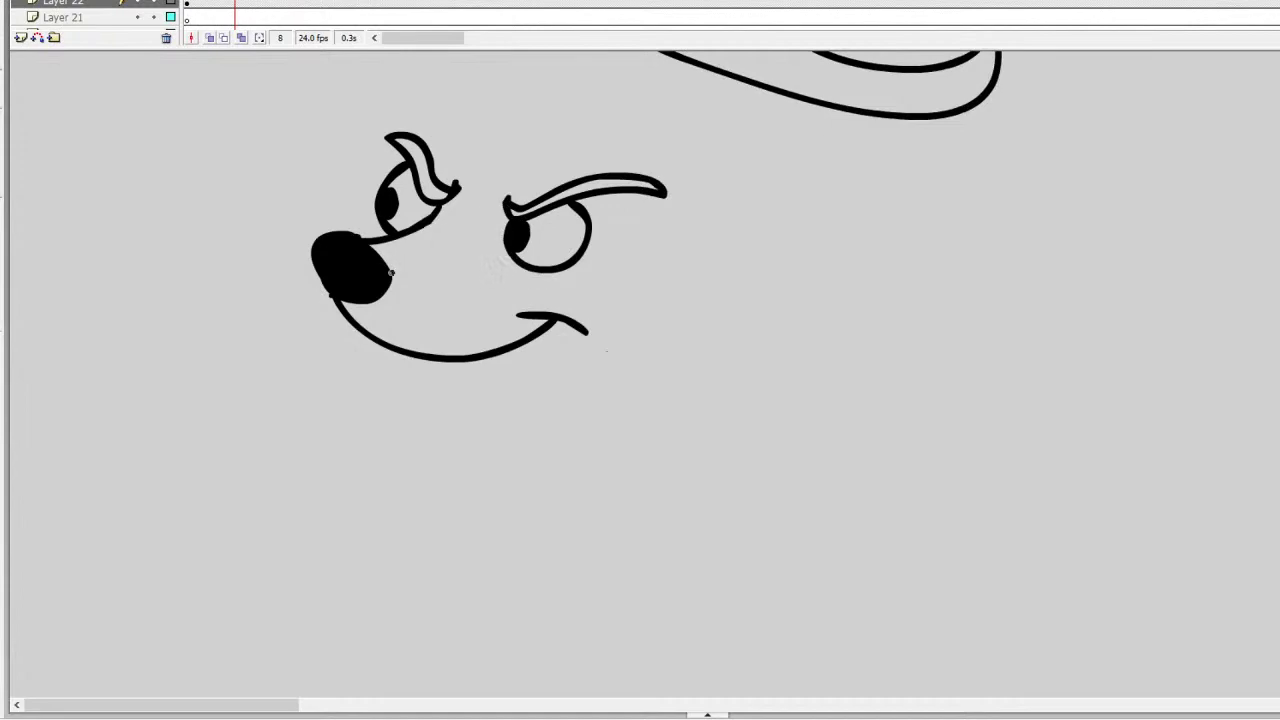
Step: Draw the upper muzzle line from the nose to the near eye and the jagged fur of the far cheek
mouse_move(392, 273)
mouse_down()
mouse_move(510, 256)
mouse_move(573, 272)
mouse_move(605, 302)
mouse_up()
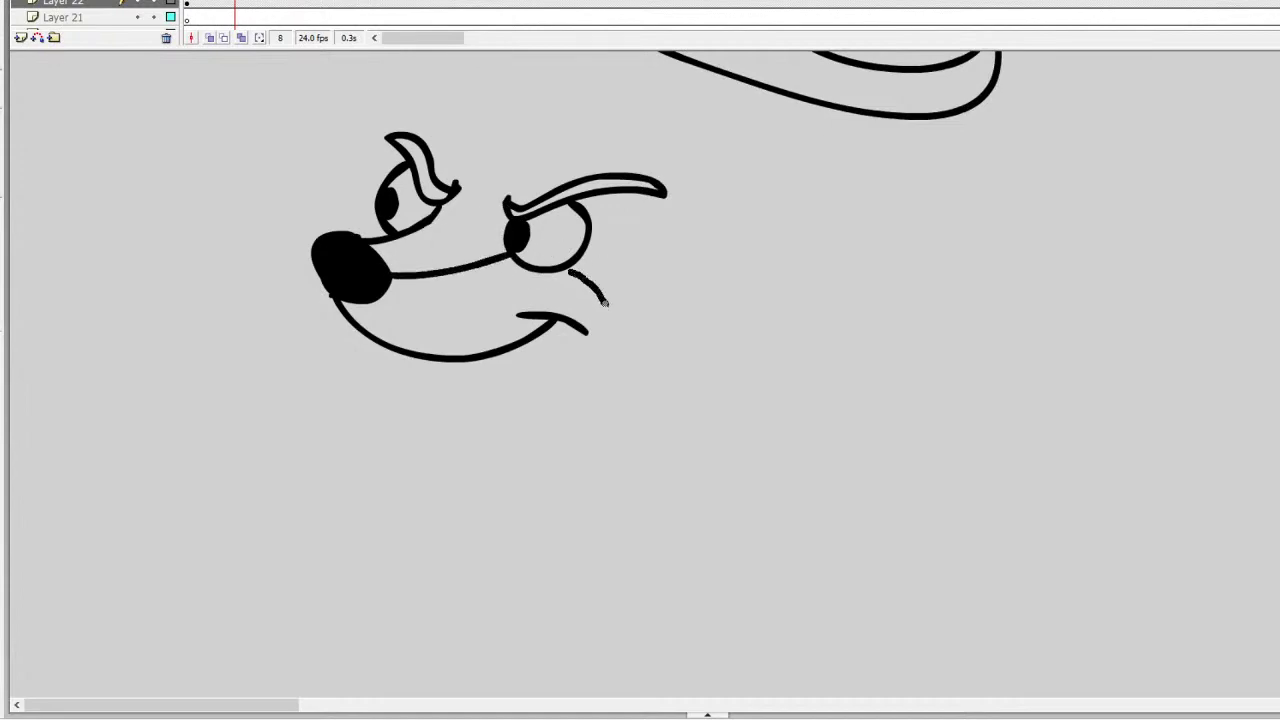
key(ctrl+z)
drag(556, 269, 600, 298)
key(ctrl+z)
mouse_move(374, 207)
mouse_down()
mouse_move(322, 210)
mouse_move(308, 232)
mouse_move(328, 288)
mouse_up()
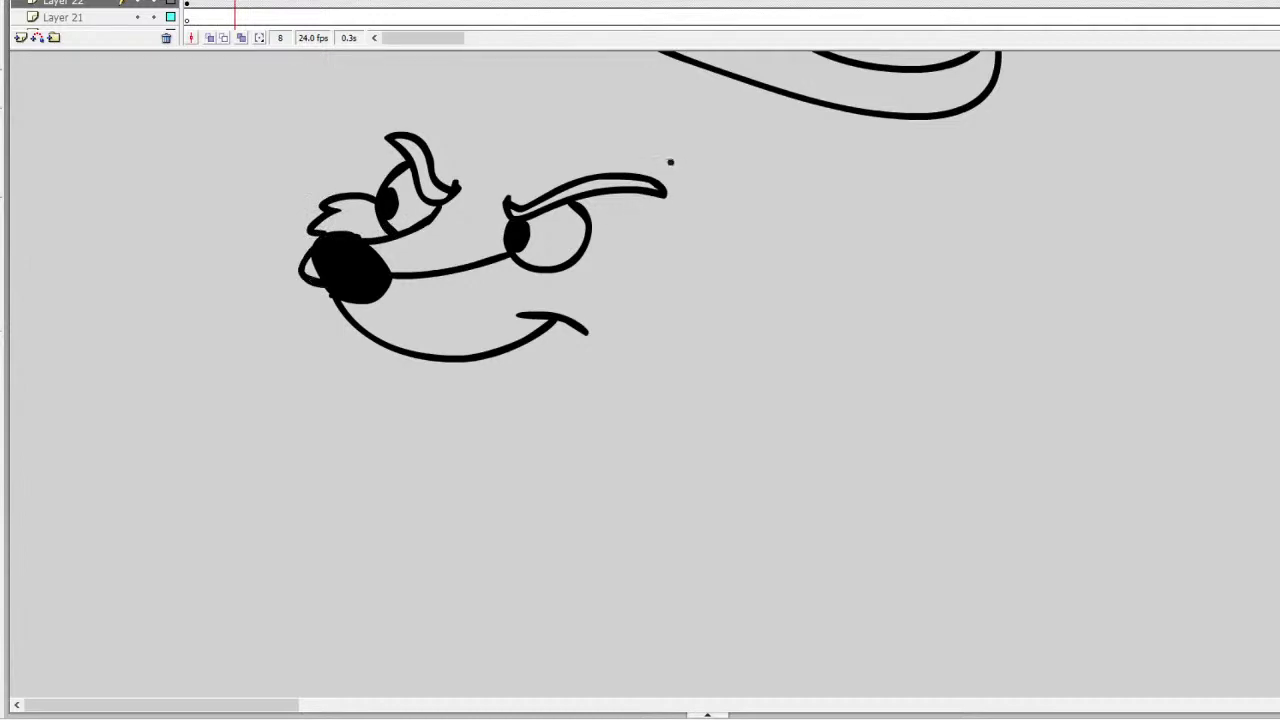
Step: Fill both eyebrows with black and move the whole face down and to the right on the canvas
click(432, 166)
click(558, 190)
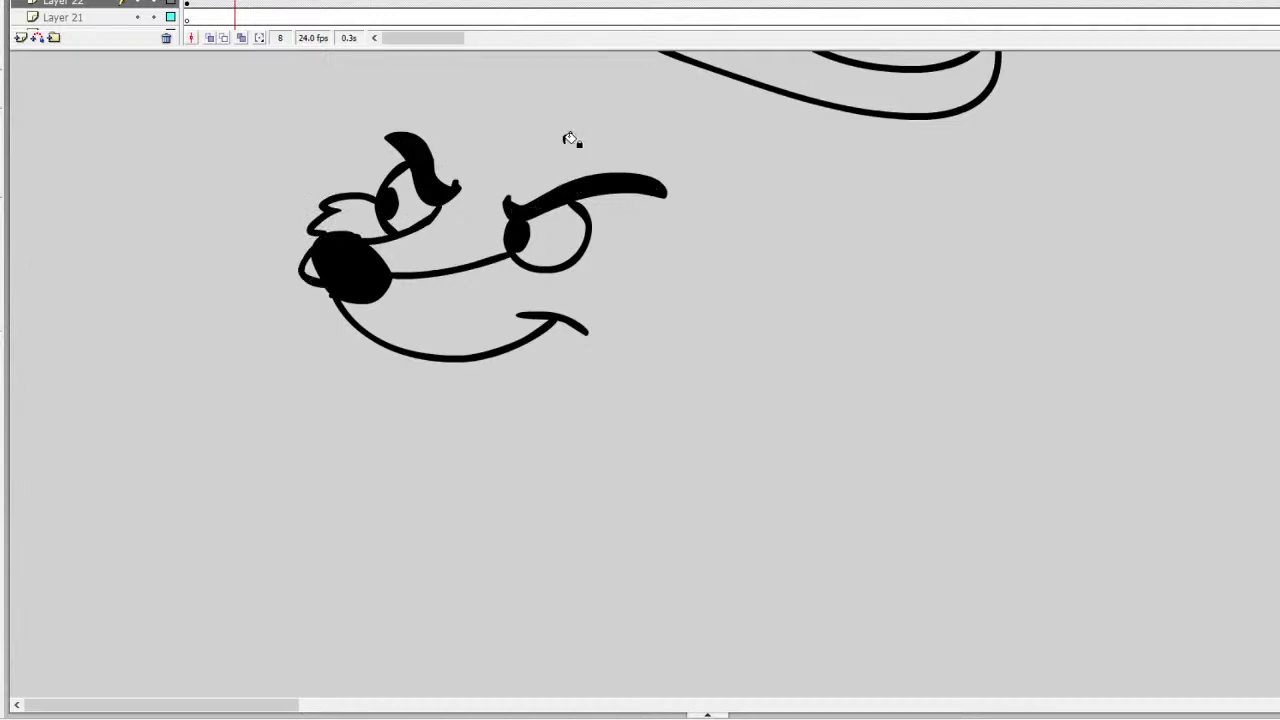
key(v)
key(ctrl+a)
mouse_move(511, 210)
mouse_down()
mouse_move(699, 411)
mouse_move(683, 412)
mouse_up()
key(b)
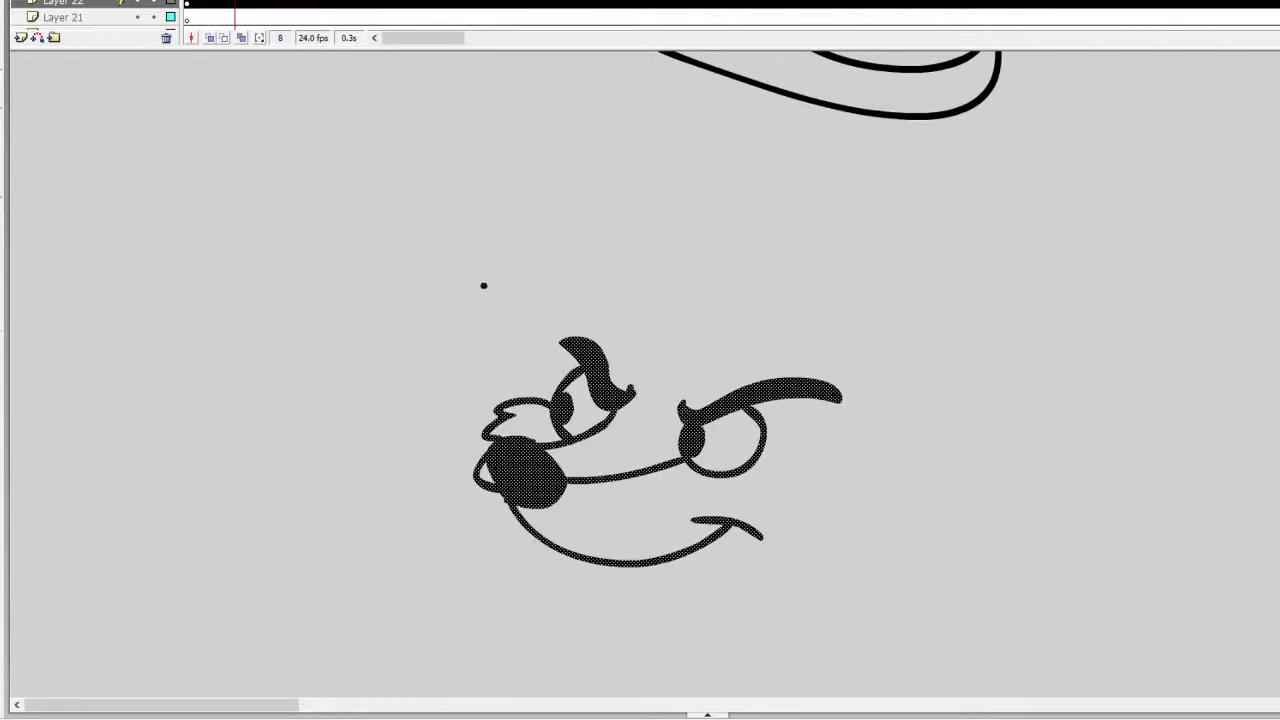
drag(505, 278, 737, 200)
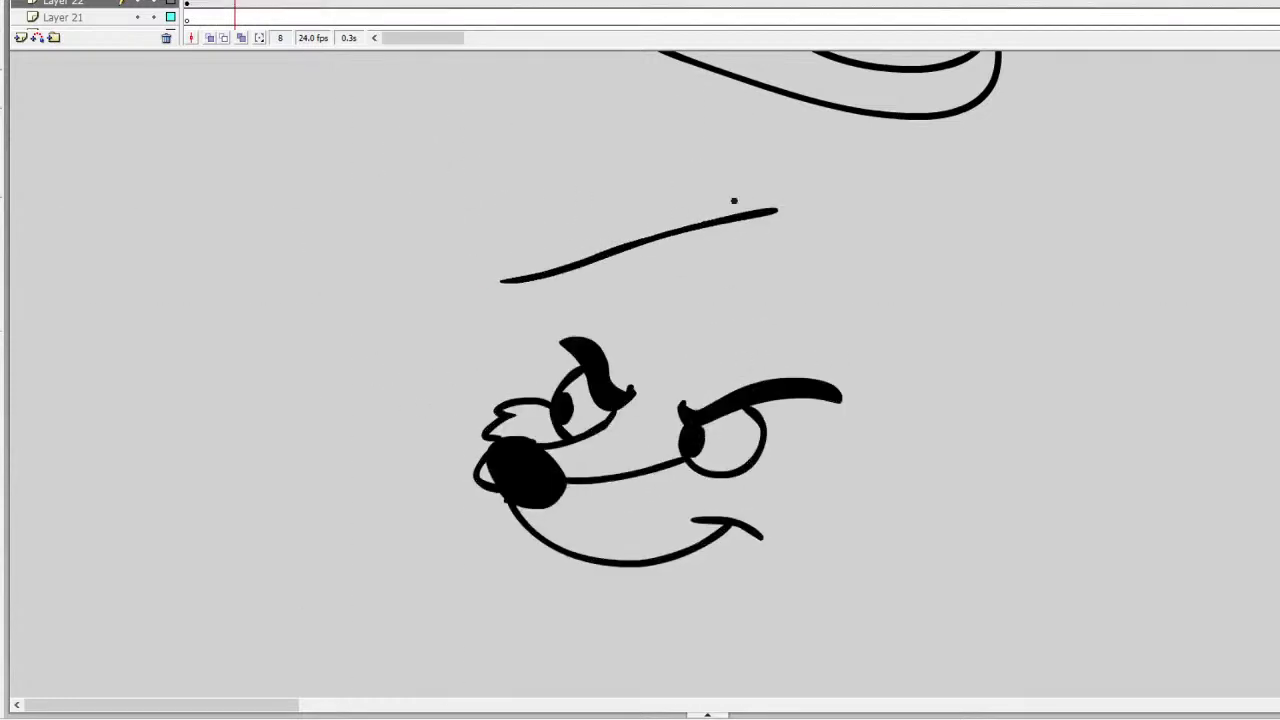
key(ctrl+z)
mouse_move(537, 270)
mouse_down()
mouse_move(645, 212)
mouse_move(769, 195)
mouse_move(829, 208)
mouse_move(878, 245)
mouse_up()
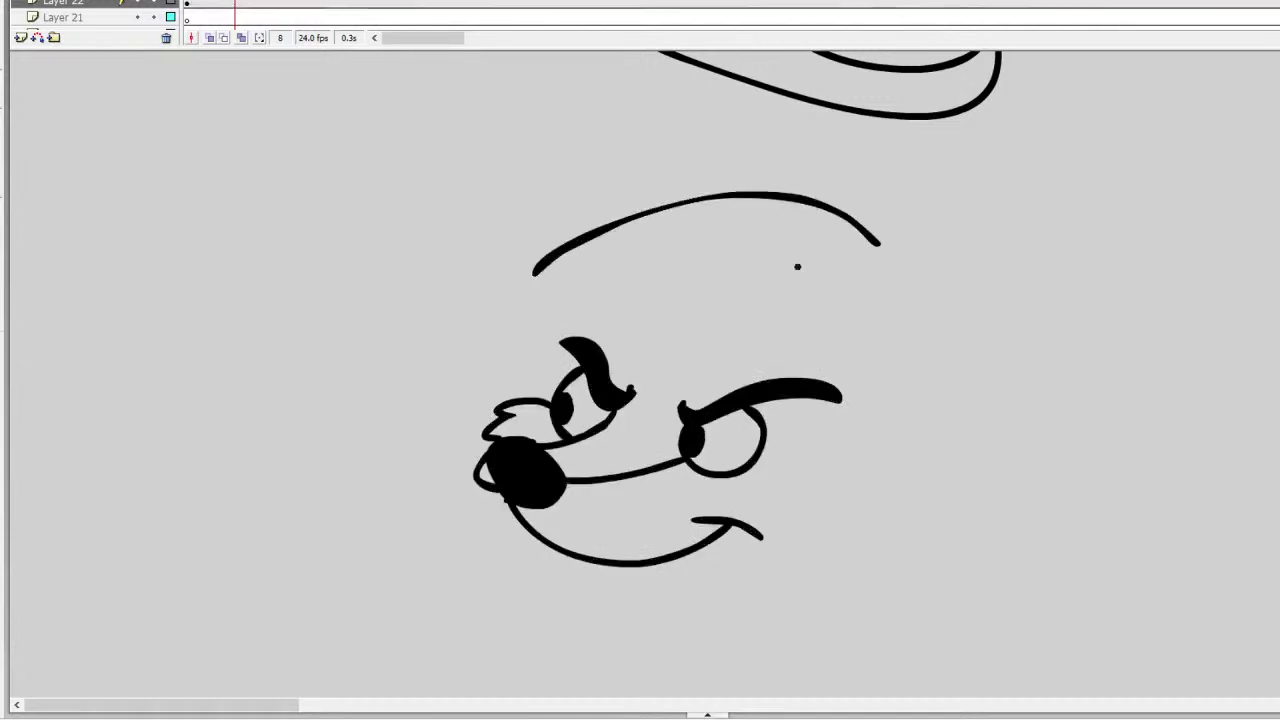
mouse_move(784, 290)
mouse_down()
mouse_move(937, 215)
mouse_move(996, 229)
mouse_move(852, 318)
mouse_up()
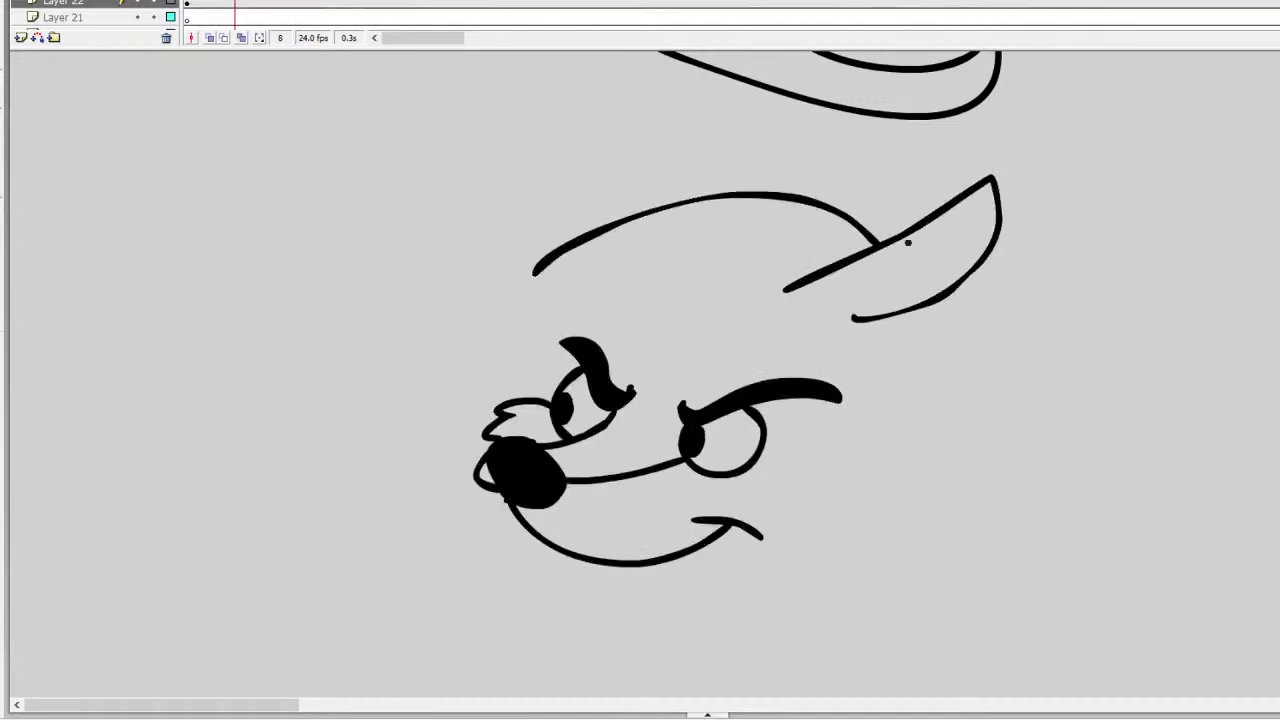
key(ctrl+z)
drag(814, 280, 980, 206)
key(ctrl+z)
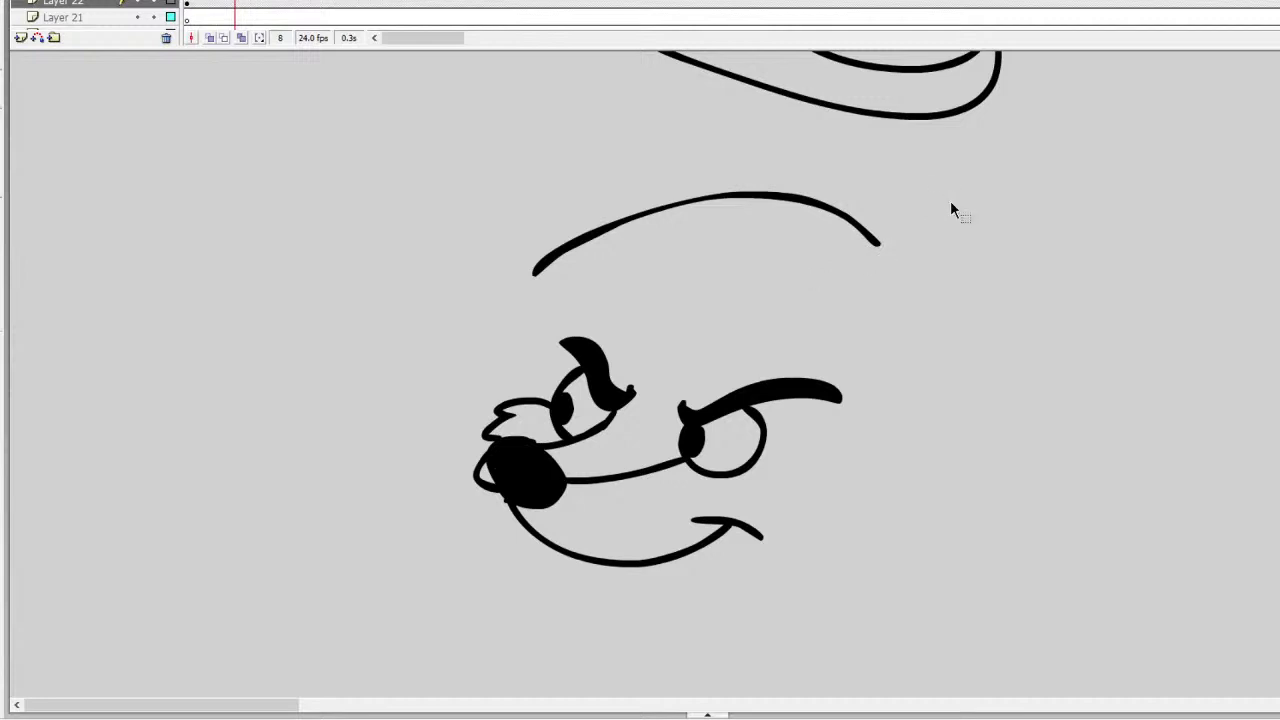
key(ctrl+z)
Step: Draw a pointed hat above the face with a long feather at the back, including the feather's centre line
mouse_move(865, 272)
mouse_down()
mouse_move(855, 224)
mouse_move(810, 194)
mouse_move(725, 195)
mouse_move(556, 263)
mouse_move(461, 269)
mouse_move(504, 304)
mouse_move(571, 326)
mouse_move(742, 350)
mouse_up()
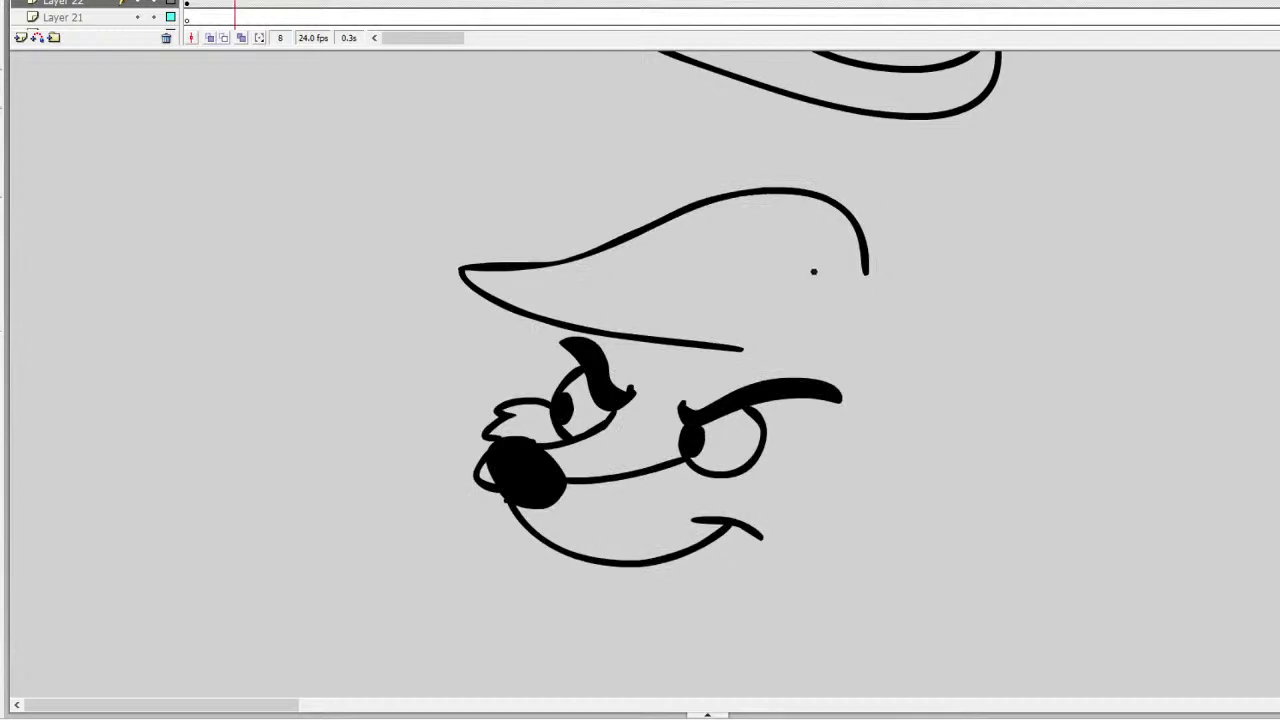
mouse_move(822, 300)
mouse_down()
mouse_move(983, 220)
mouse_move(1094, 203)
mouse_move(880, 328)
mouse_up()
key(ctrl+z)
mouse_move(834, 290)
mouse_down()
mouse_move(1106, 223)
mouse_move(1006, 294)
mouse_move(865, 334)
mouse_up()
drag(736, 324, 874, 338)
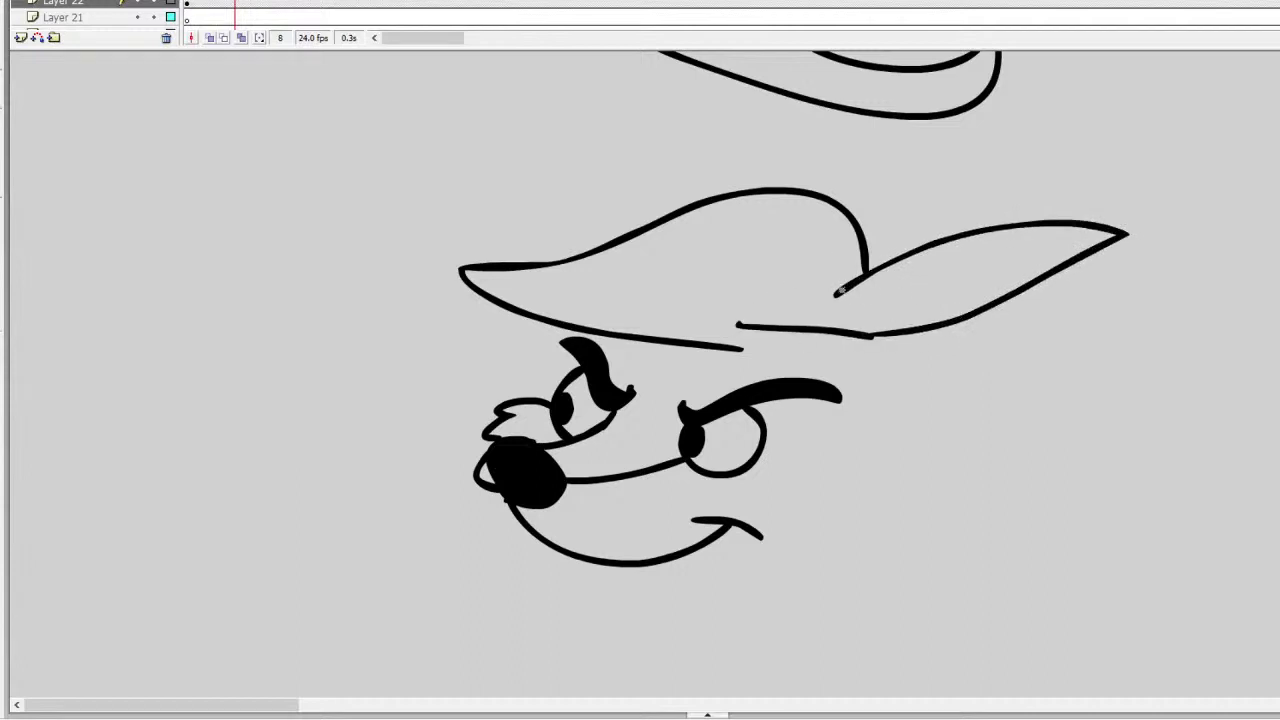
mouse_move(836, 292)
mouse_down()
mouse_move(797, 322)
mouse_move(1120, 231)
mouse_up()
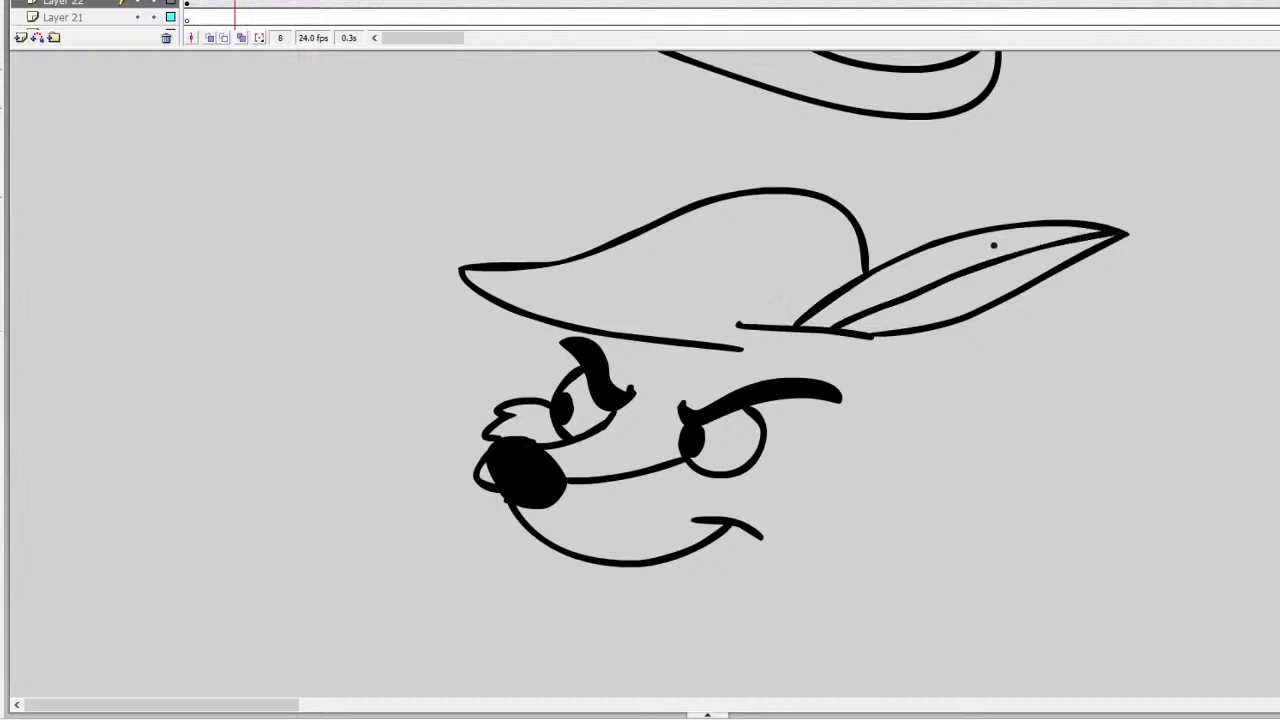
drag(868, 280, 904, 324)
drag(914, 258, 948, 316)
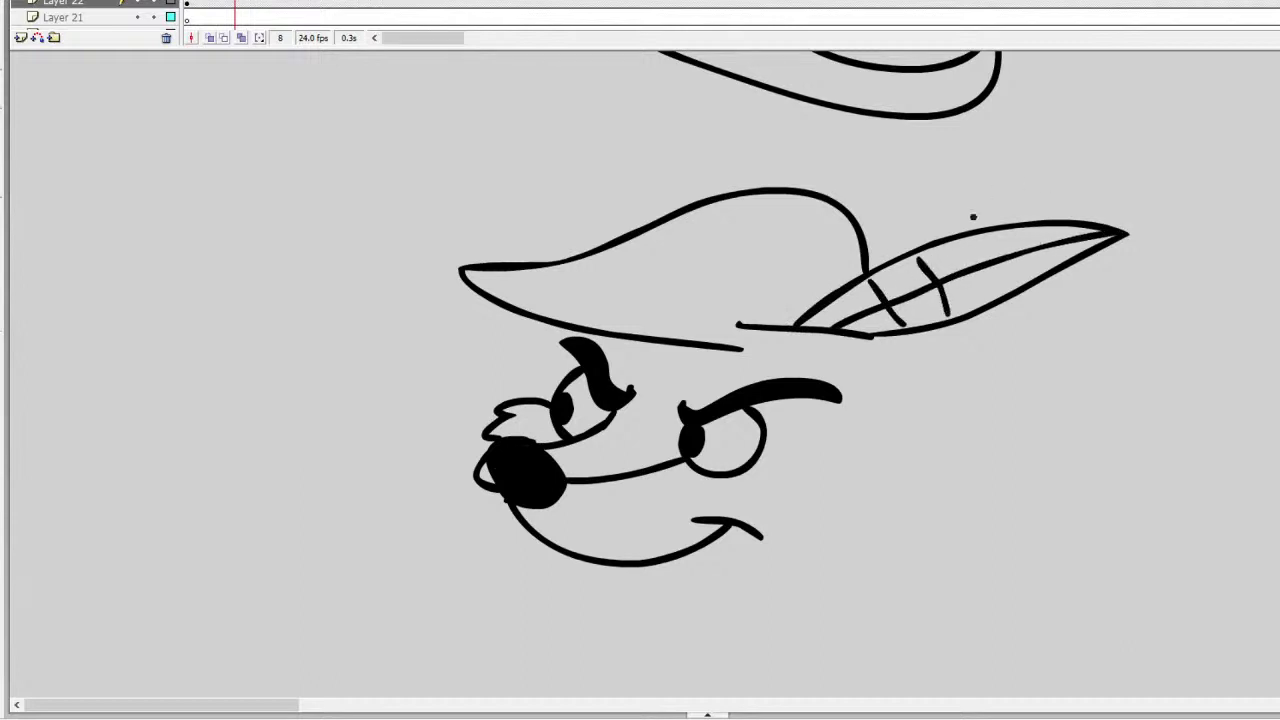
drag(966, 236, 990, 290)
key(ctrl+z)
key(ctrl+z)
key(ctrl+z)
Step: Draw four curved bands across the hat's feather, spaced from its base to near the tip
drag(845, 288, 900, 328)
drag(912, 255, 940, 276)
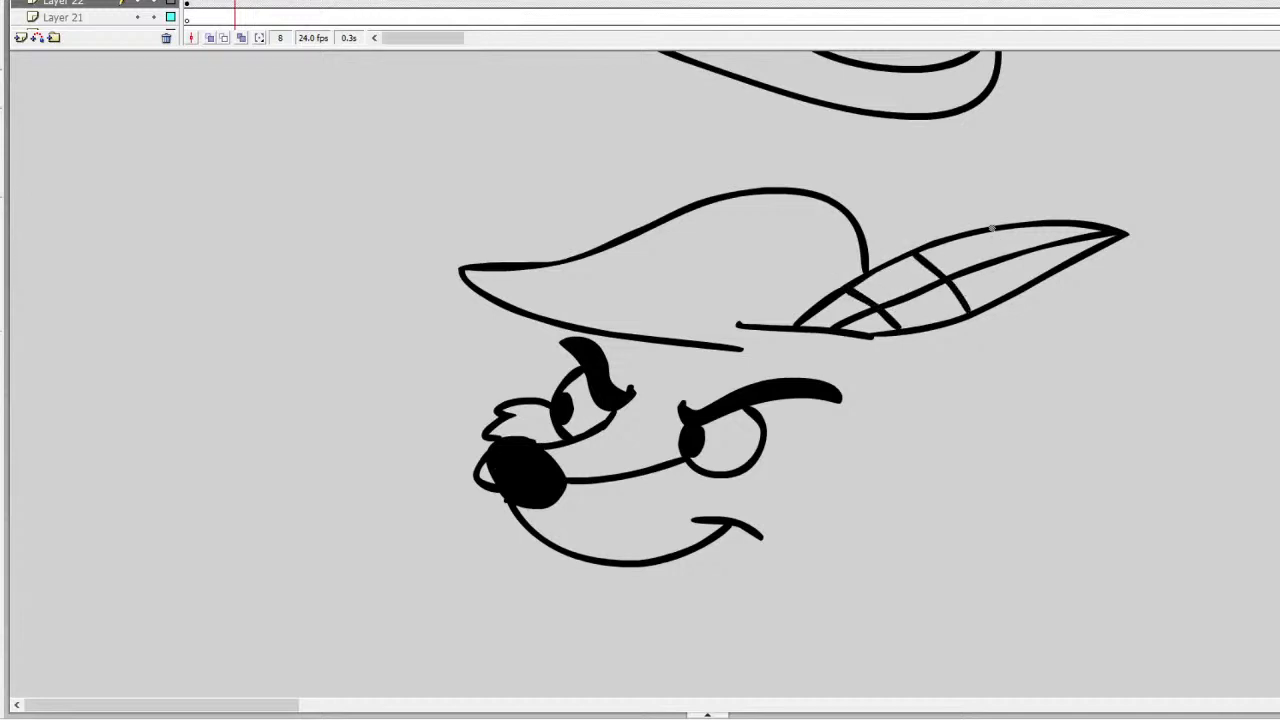
drag(991, 228, 1030, 280)
drag(1057, 232, 1070, 258)
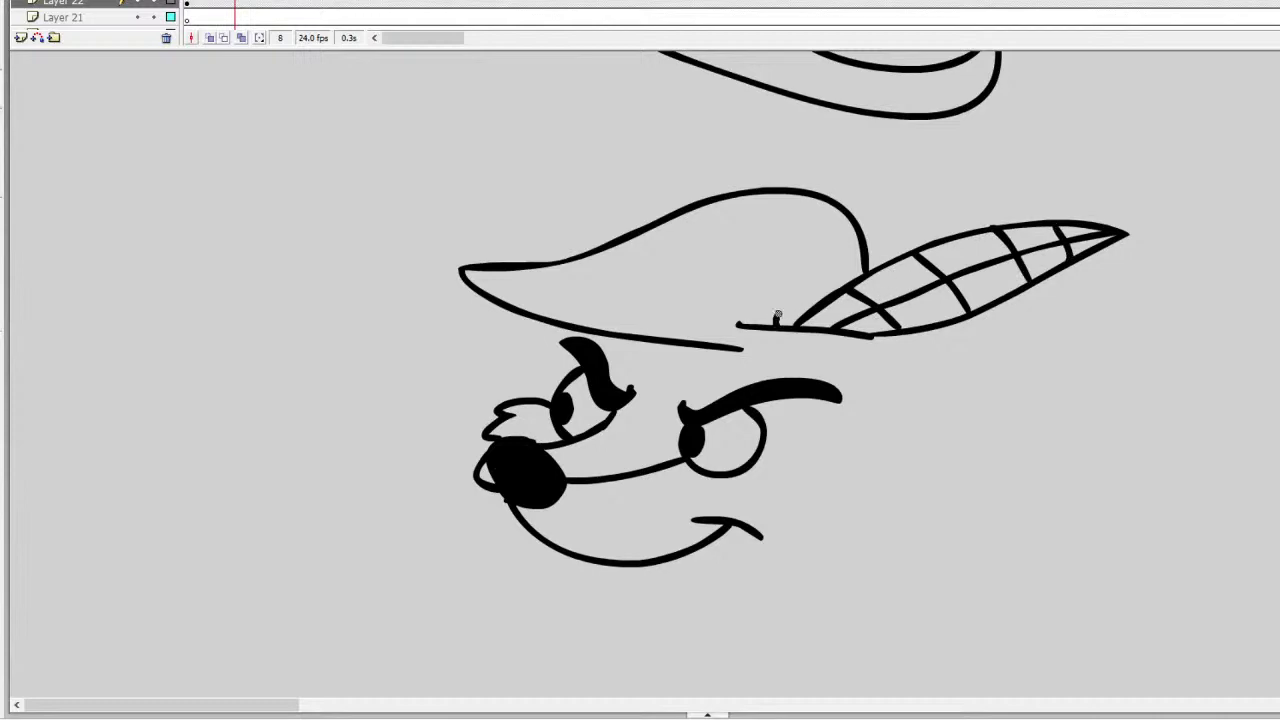
Step: Finish the hat's back brim and the feather's base, and draw the near ear with its inner line and jagged fur
drag(778, 316, 815, 294)
mouse_move(890, 336)
mouse_down()
mouse_move(897, 357)
mouse_move(736, 349)
mouse_up()
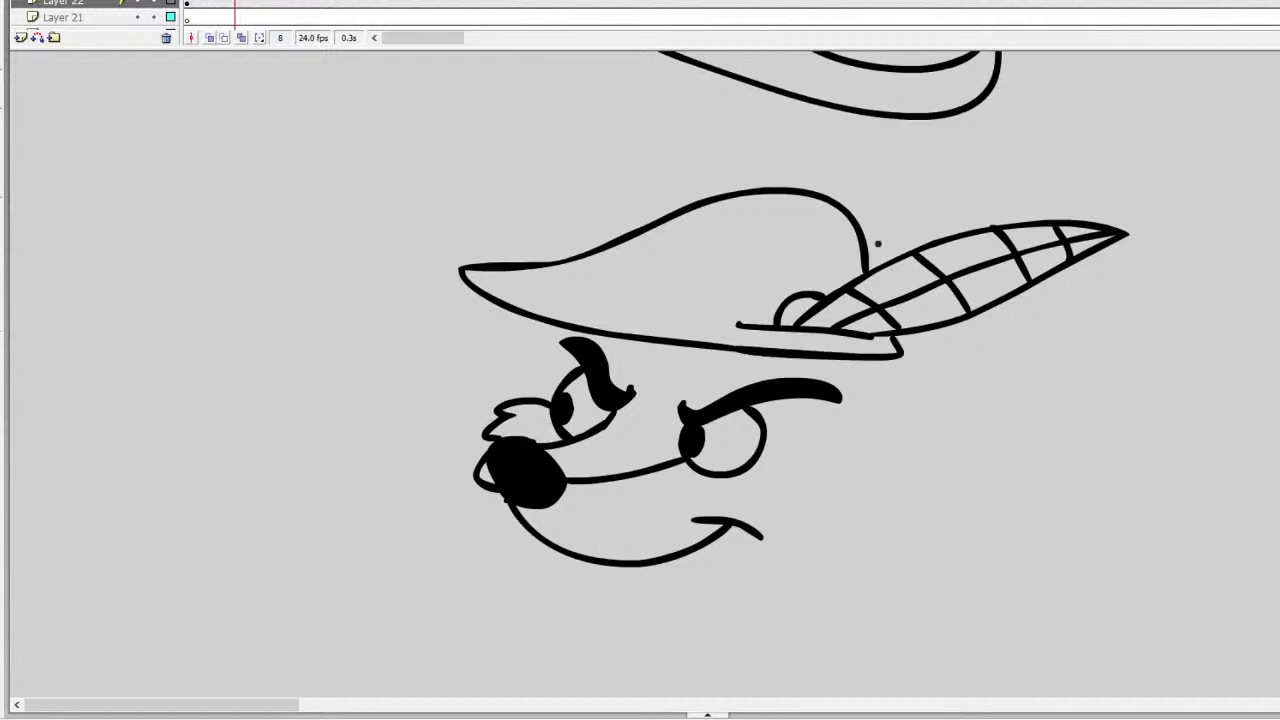
mouse_move(873, 373)
mouse_down()
mouse_move(1114, 314)
mouse_move(914, 423)
mouse_move(905, 360)
mouse_move(1020, 319)
mouse_move(1068, 360)
mouse_move(885, 449)
mouse_up()
key(ctrl+z)
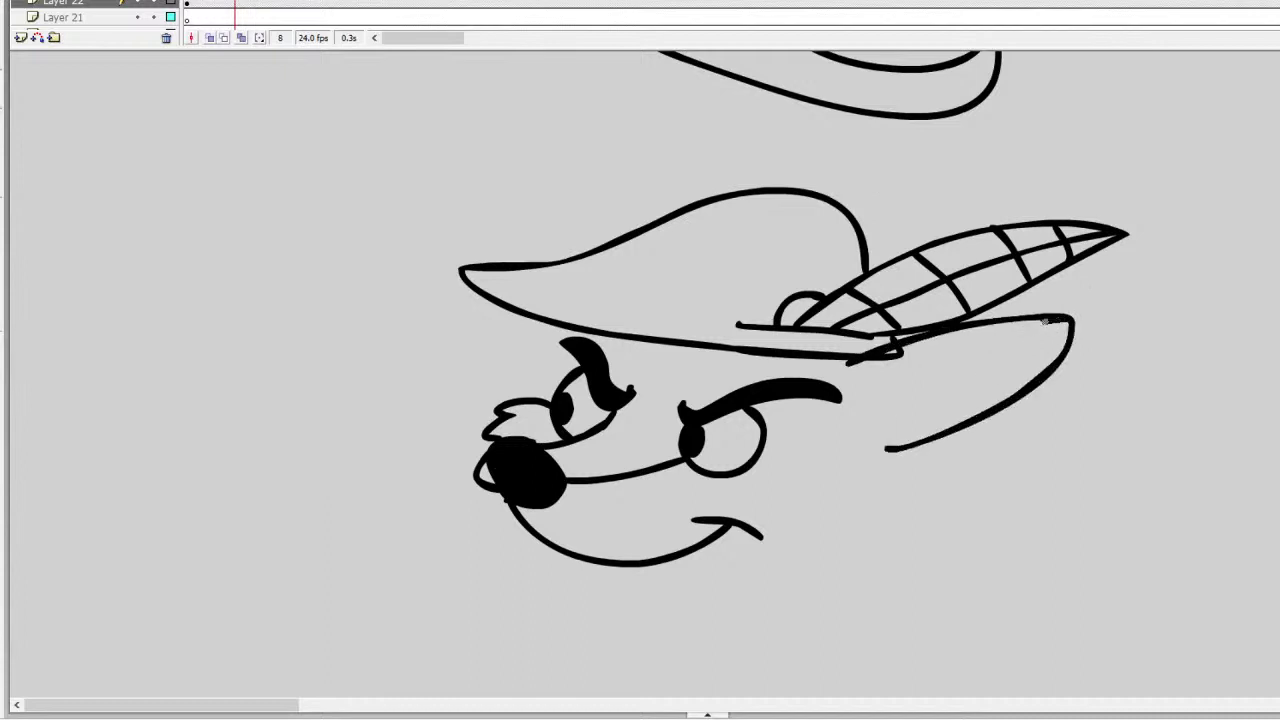
drag(1044, 320, 876, 403)
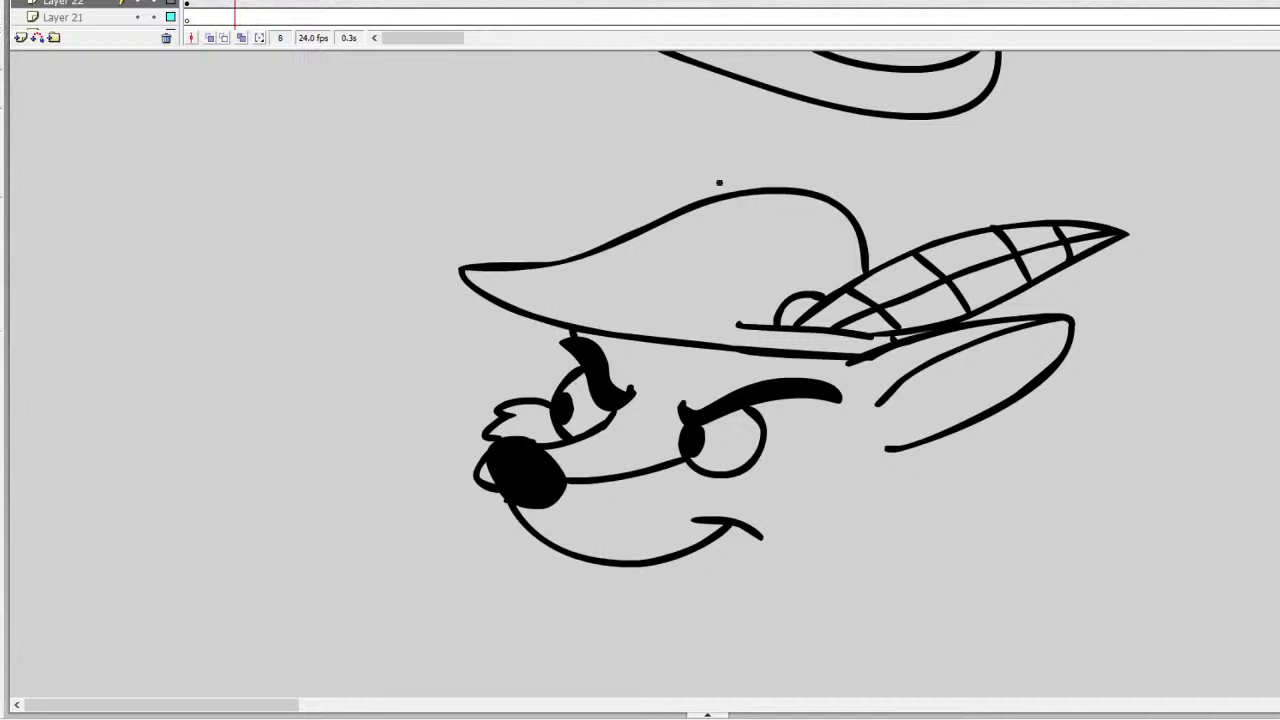
mouse_move(885, 390)
mouse_down()
mouse_move(916, 430)
mouse_move(887, 450)
mouse_up()
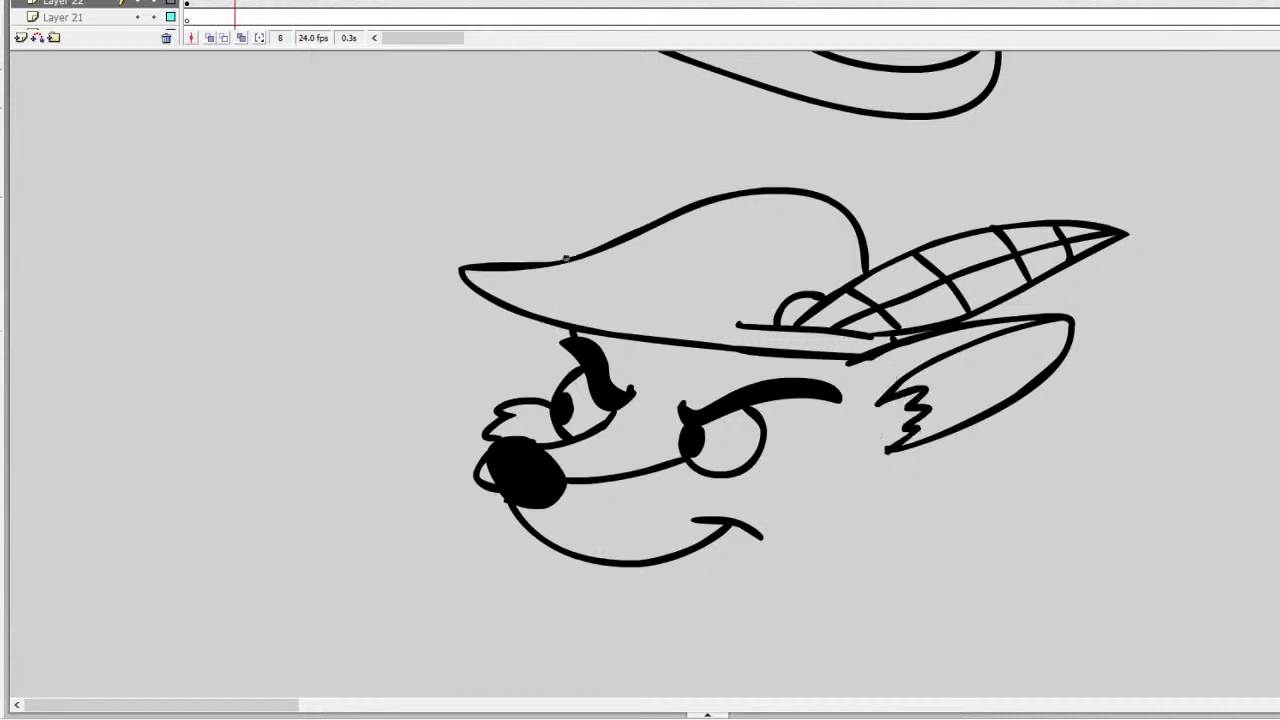
Step: Draw the pointed far ear poking up behind the front slope of the hat
mouse_move(566, 258)
mouse_down()
mouse_move(502, 186)
mouse_move(490, 268)
mouse_move(566, 368)
mouse_up()
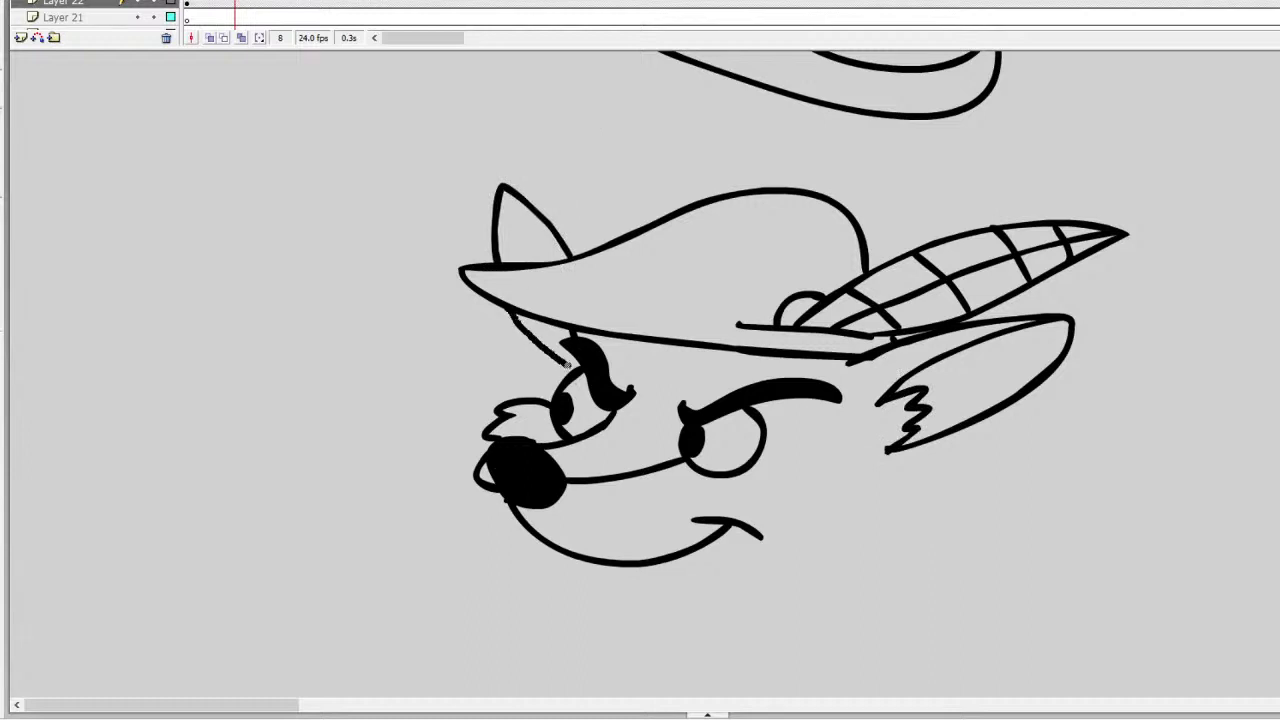
key(ctrl+z)
key(ctrl+z)
mouse_move(612, 234)
mouse_down()
mouse_move(562, 167)
mouse_move(562, 188)
mouse_move(583, 181)
mouse_move(624, 232)
mouse_up()
key(ctrl+z)
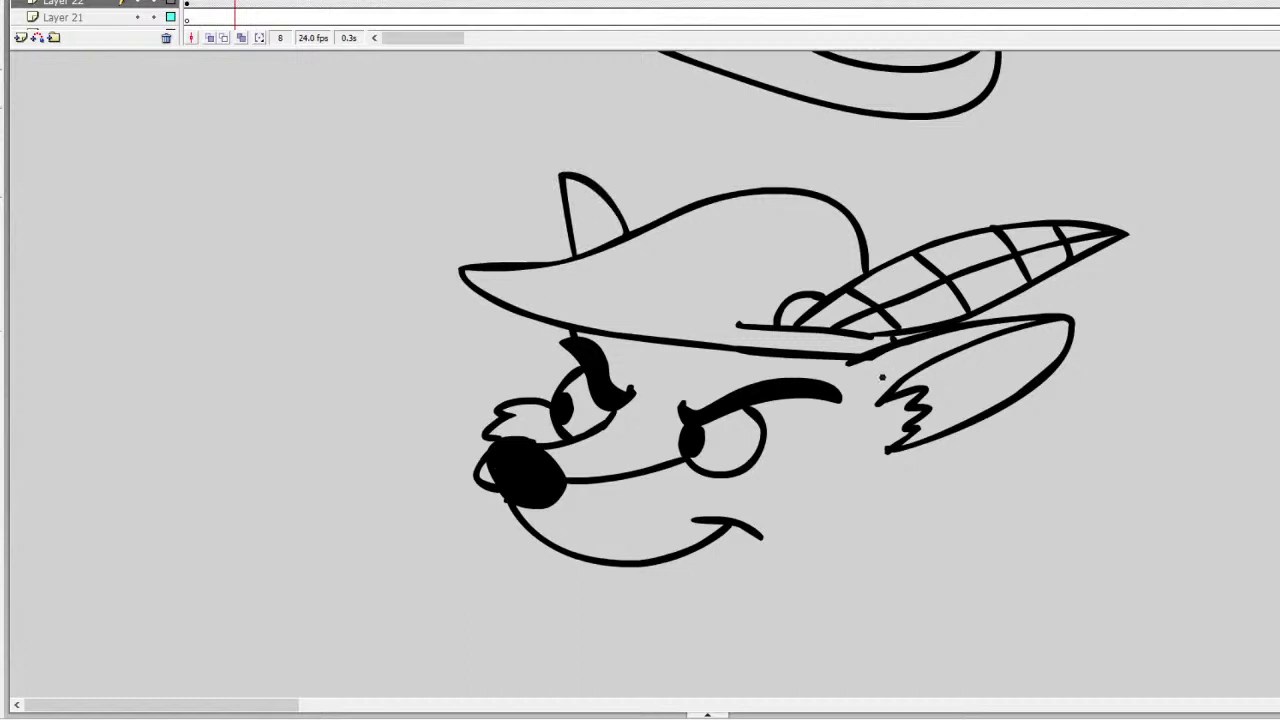
Step: Draw the short line beside the far eye, the jagged fur of the near cheek and the tufts under the chin
drag(571, 351, 562, 382)
mouse_move(912, 447)
mouse_down()
mouse_move(932, 505)
mouse_move(900, 560)
mouse_move(862, 584)
mouse_move(798, 577)
mouse_up()
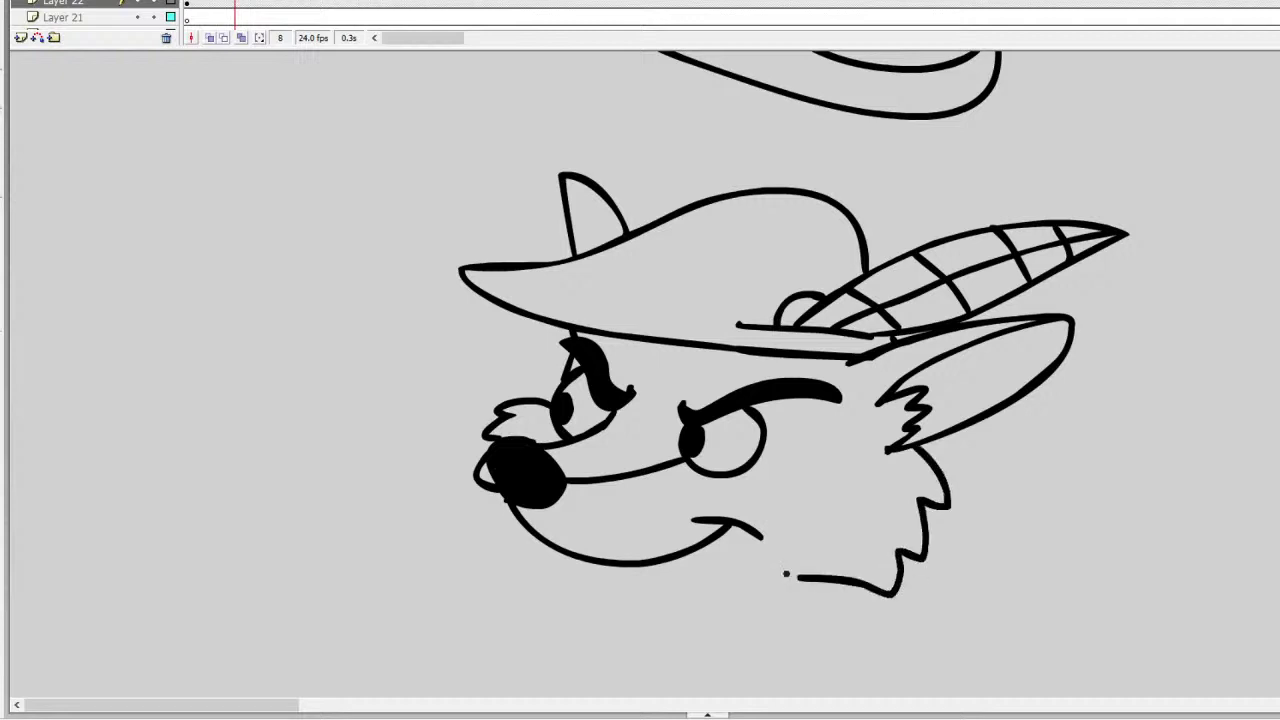
mouse_move(538, 542)
mouse_down()
mouse_move(558, 582)
mouse_move(630, 590)
mouse_up()
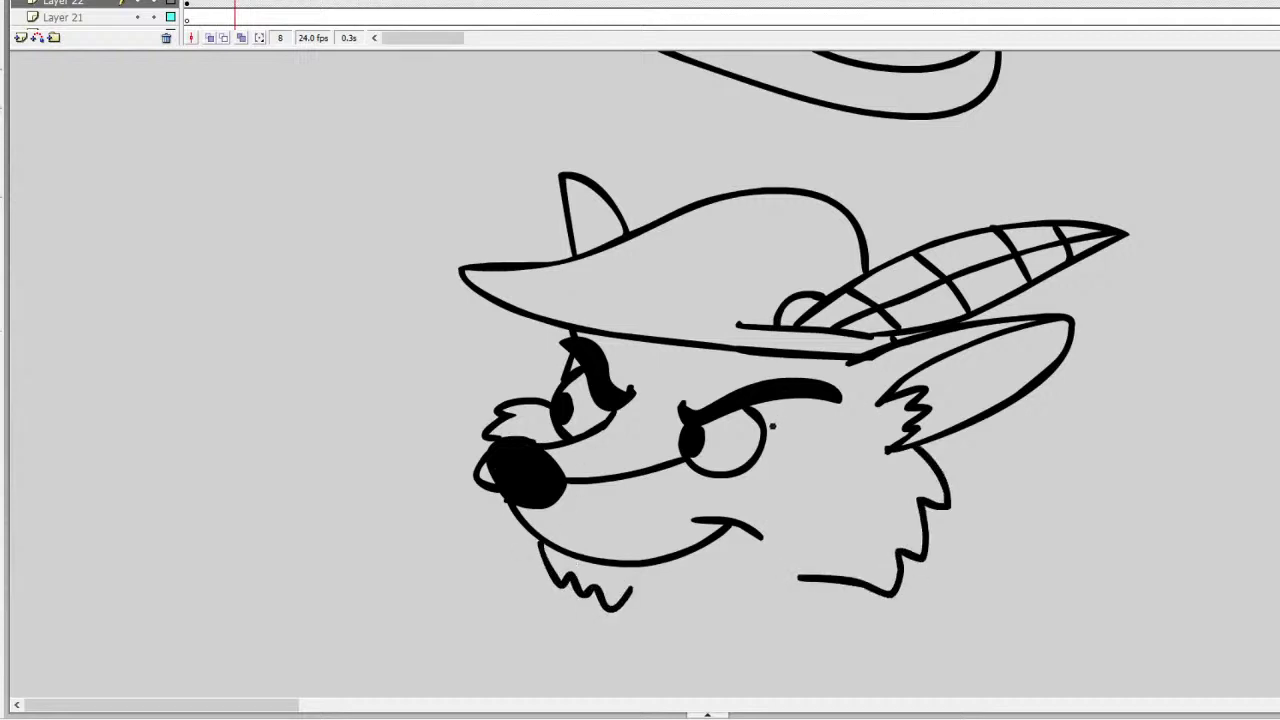
Step: Erase the corner of the smile and redraw it higher, just below the near eye, joining it to the jaw line
drag(741, 473, 792, 512)
key(ctrl+z)
key(e)
mouse_move(689, 518)
mouse_down()
mouse_move(755, 536)
mouse_move(714, 525)
mouse_move(770, 499)
mouse_move(774, 515)
mouse_move(745, 507)
mouse_move(694, 542)
mouse_up()
key(ctrl+z)
key(ctrl+z)
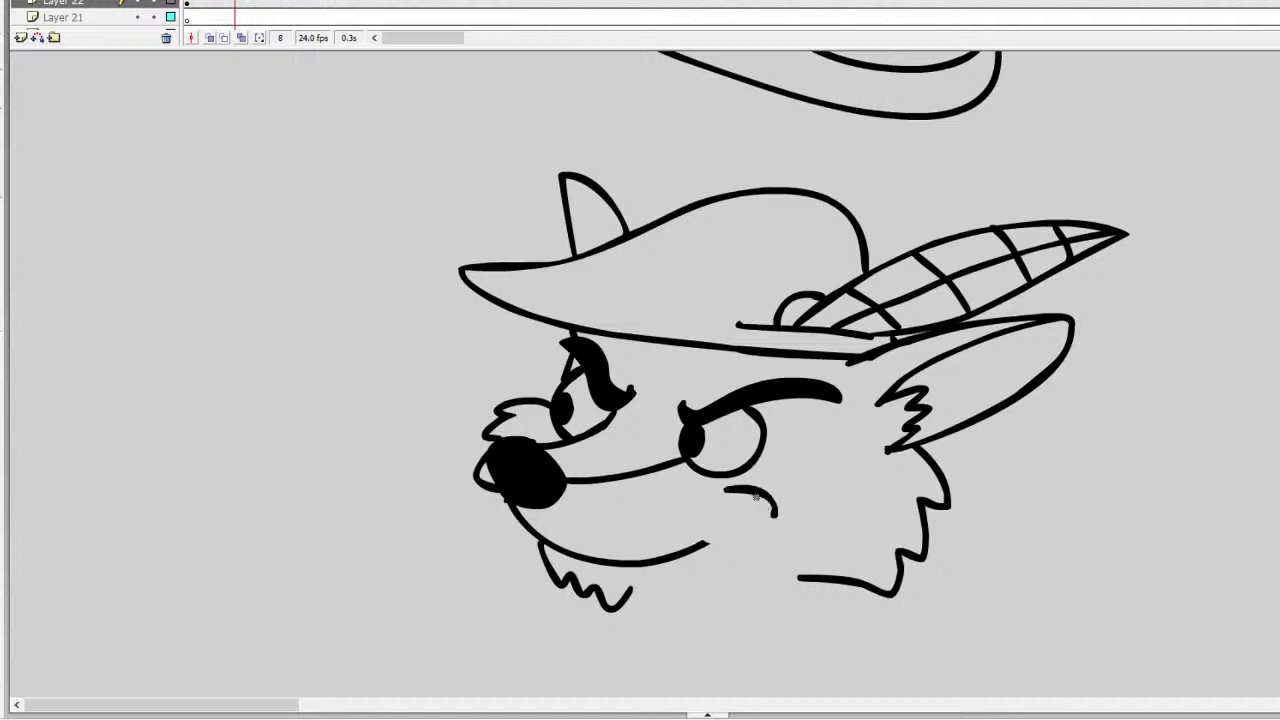
drag(728, 490, 700, 546)
drag(660, 472, 712, 508)
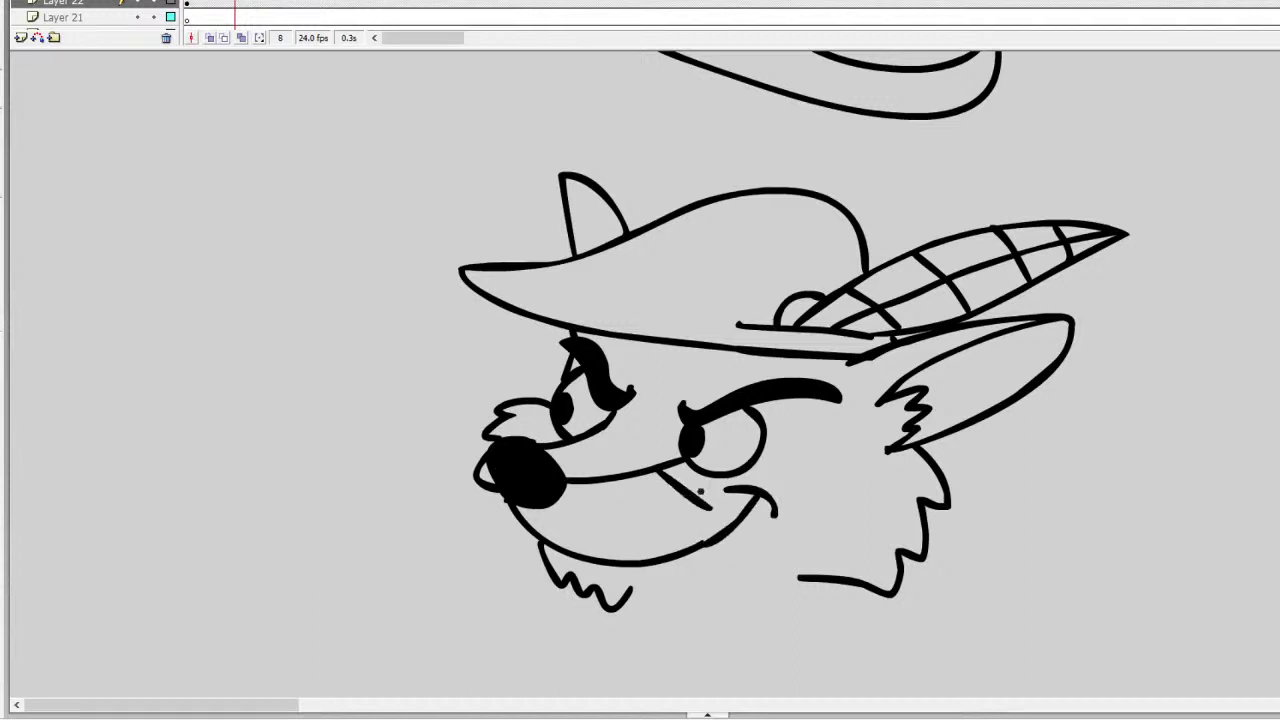
key(ctrl+z)
Step: Draw the cheek line from the near eye to the jaw fur, and the neck outline ending in a point below
mouse_move(734, 477)
mouse_down()
mouse_move(767, 463)
mouse_move(786, 490)
mouse_move(796, 574)
mouse_up()
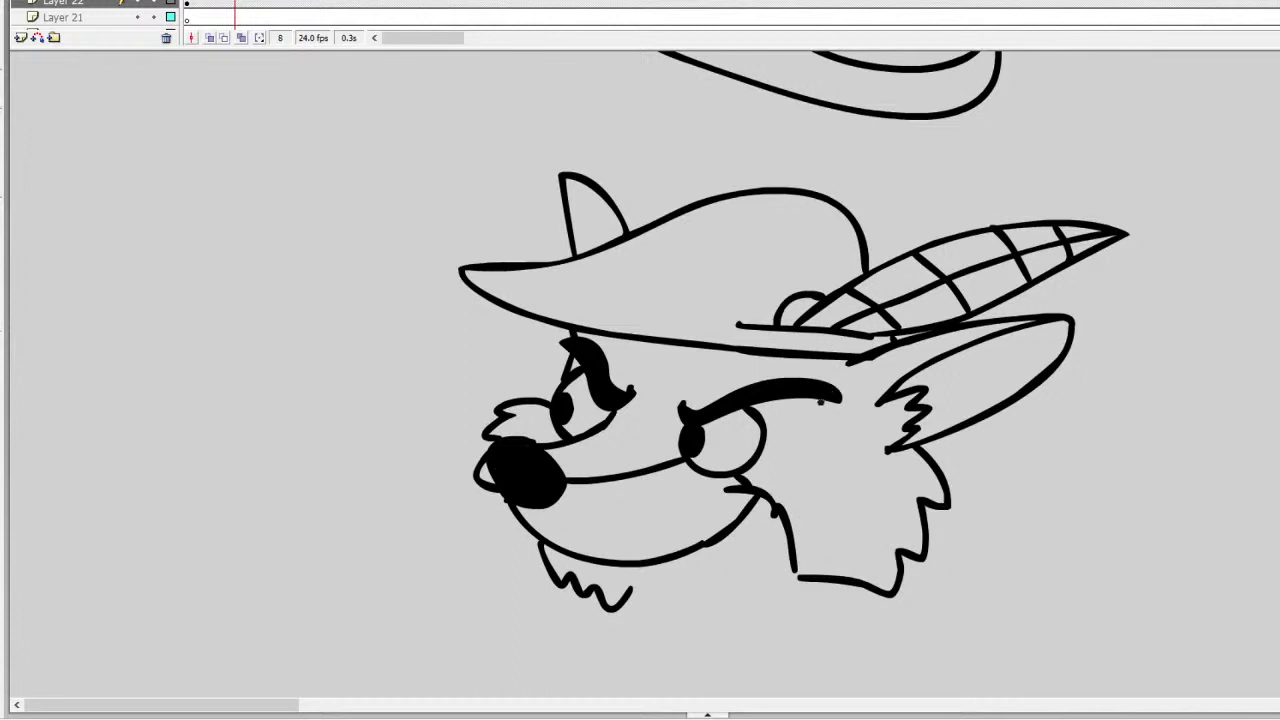
key(ctrl+z)
mouse_move(774, 498)
mouse_down()
mouse_move(798, 539)
mouse_move(794, 570)
mouse_move(791, 524)
mouse_move(766, 492)
mouse_up()
key(ctrl+z)
scroll(795, 330, down, 3)
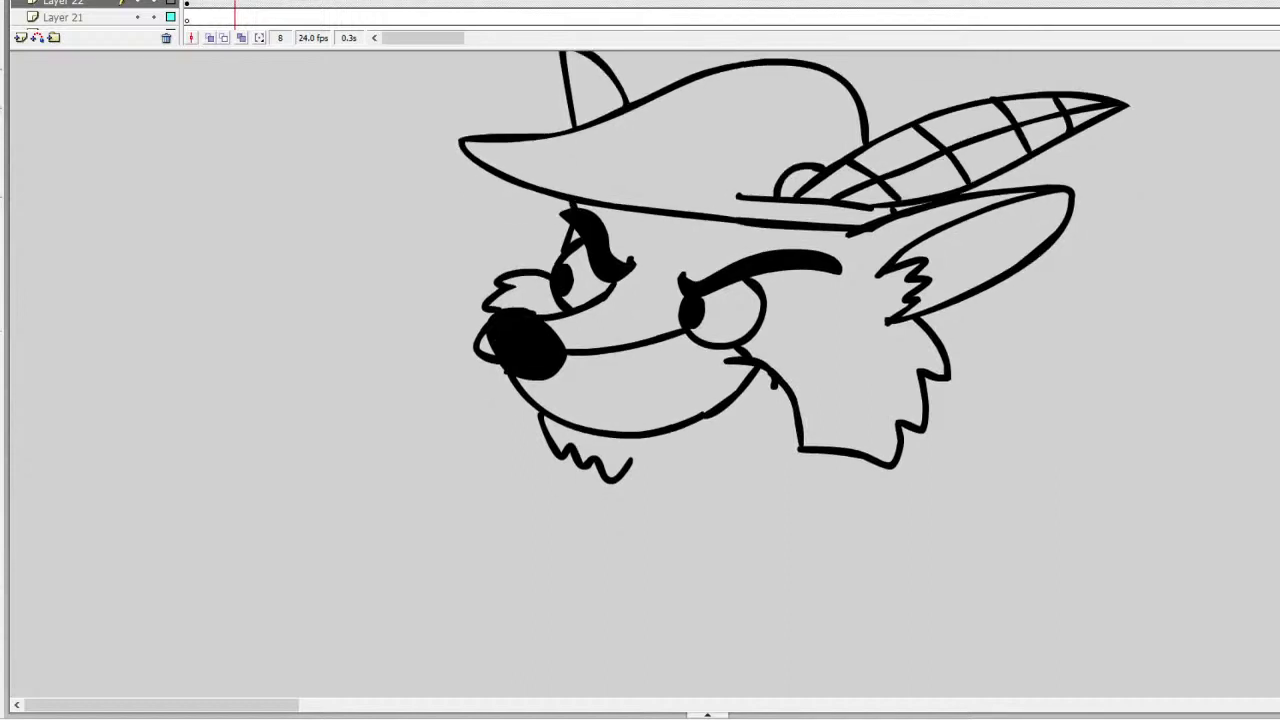
mouse_move(584, 472)
mouse_down()
mouse_move(571, 500)
mouse_move(718, 610)
mouse_move(803, 531)
mouse_move(806, 452)
mouse_up()
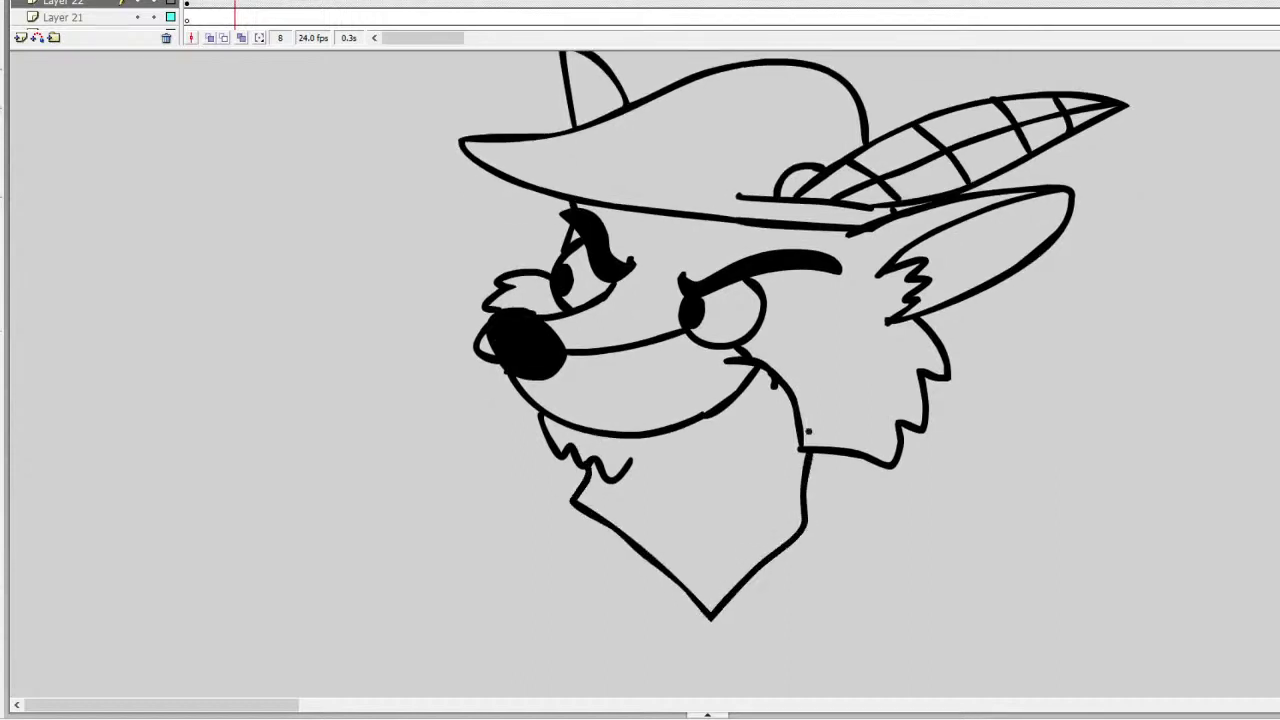
Step: Draw a fist with curled fingers in front of the face, gripping a tall curved bow with lower and upper limbs
scroll(795, 335, down, 4)
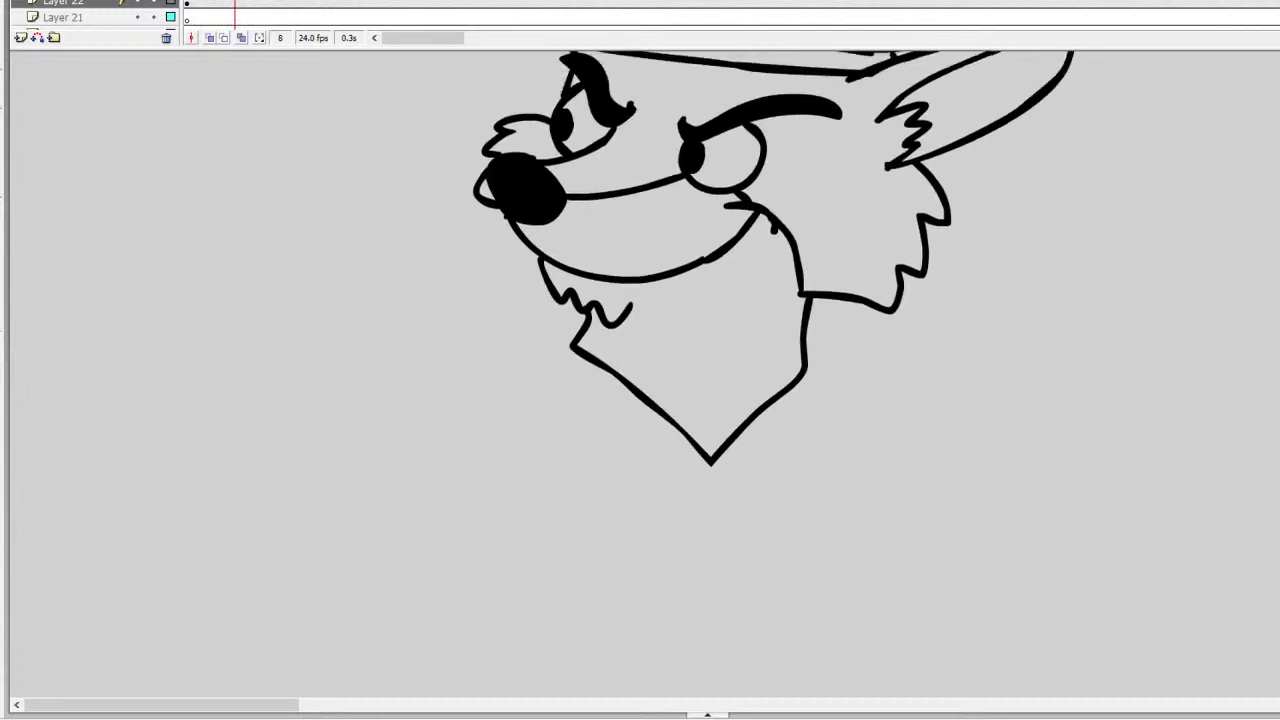
scroll(774, 272, up, 1)
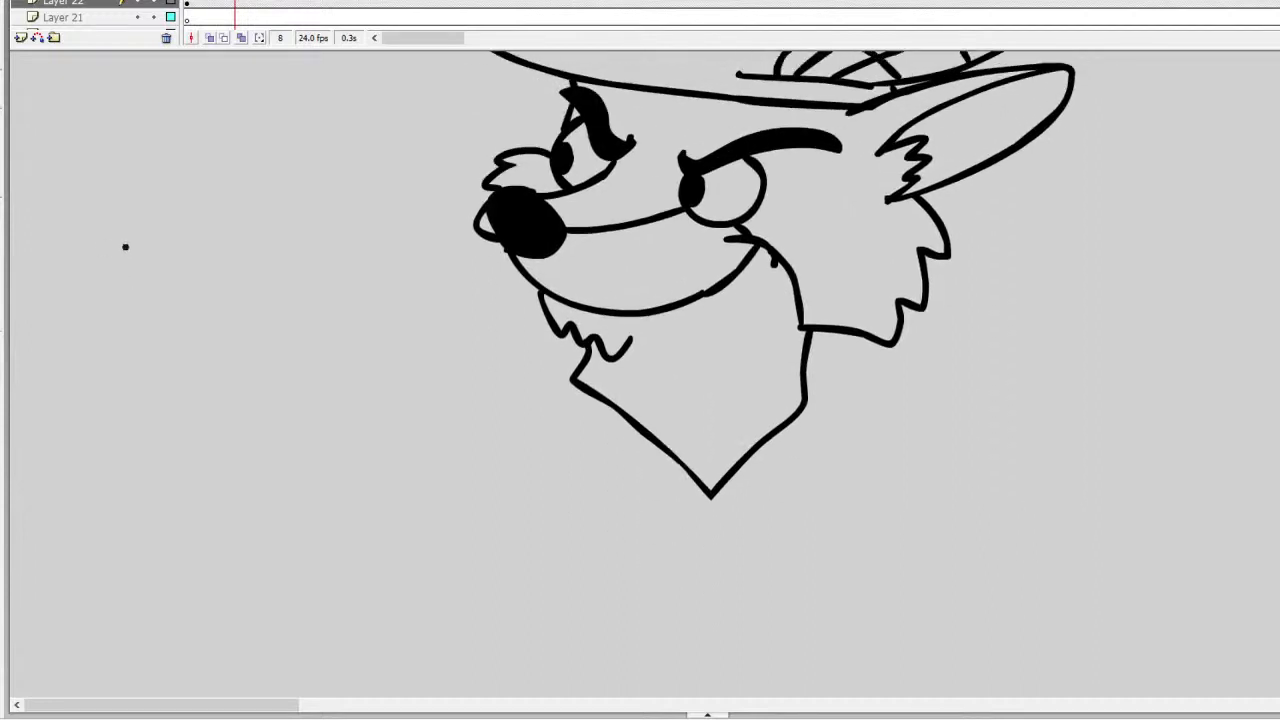
mouse_move(135, 237)
mouse_down()
mouse_move(102, 271)
mouse_move(140, 262)
mouse_up()
key(ctrl+z)
mouse_move(176, 204)
mouse_down()
mouse_move(136, 249)
mouse_move(183, 257)
mouse_move(71, 222)
mouse_move(117, 250)
mouse_move(66, 271)
mouse_move(123, 286)
mouse_move(108, 245)
mouse_move(67, 318)
mouse_move(126, 292)
mouse_up()
mouse_move(156, 268)
mouse_down()
mouse_move(153, 363)
mouse_move(208, 499)
mouse_move(276, 585)
mouse_move(283, 642)
mouse_move(141, 452)
mouse_move(90, 332)
mouse_up()
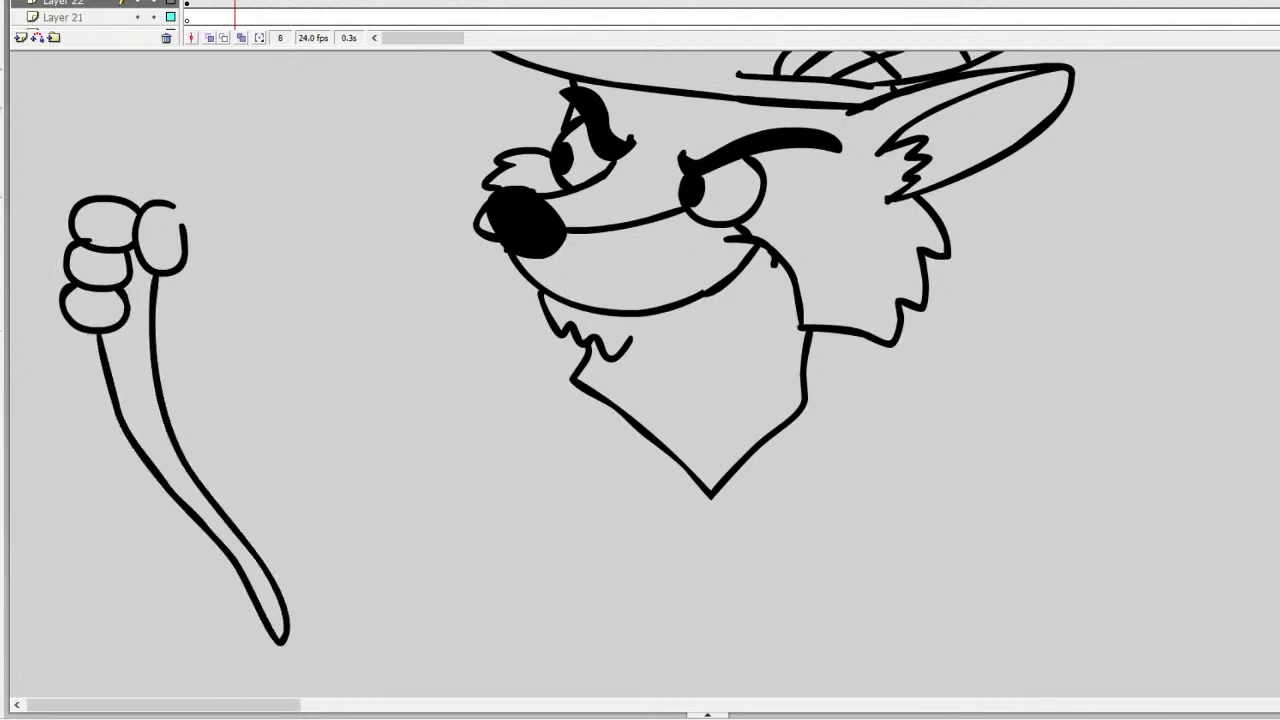
scroll(640, 375, up, 5)
mouse_move(120, 578)
mouse_down()
mouse_move(131, 505)
mouse_move(263, 311)
mouse_move(449, 180)
mouse_move(446, 211)
mouse_move(407, 258)
mouse_move(278, 355)
mouse_move(218, 421)
mouse_move(153, 583)
mouse_up()
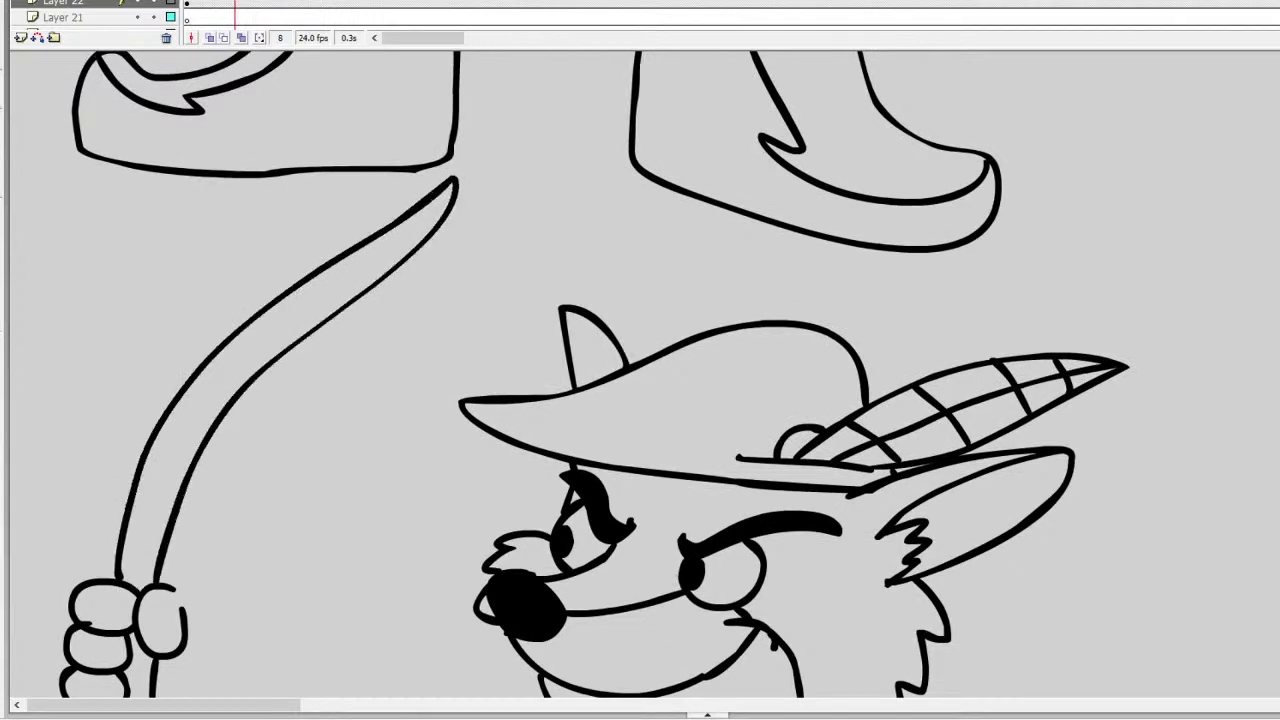
Step: Draw the curled fingers and thumb of the string-pulling hand behind the cheek fur
scroll(640, 375, down, 5)
scroll(640, 375, up, 4)
scroll(640, 375, down, 2)
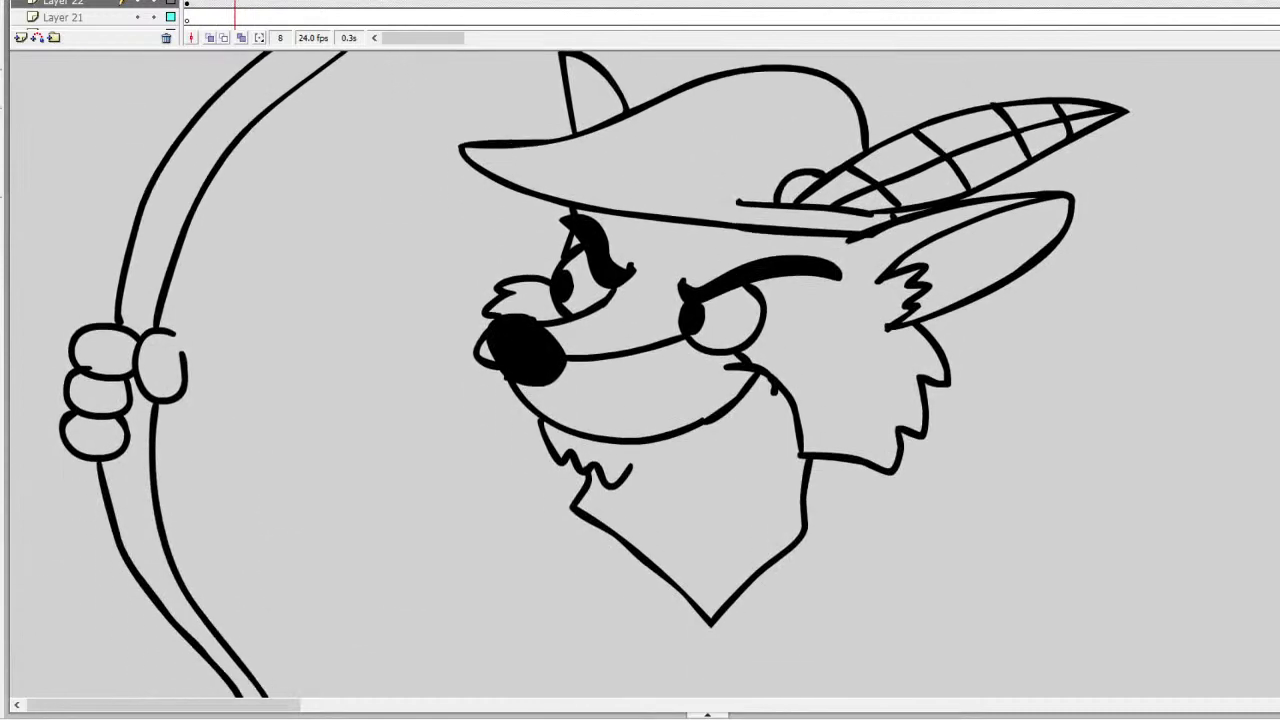
scroll(1051, 386, down, 1)
mouse_move(1066, 397)
mouse_down()
mouse_move(1035, 402)
mouse_move(1012, 398)
mouse_move(990, 434)
mouse_up()
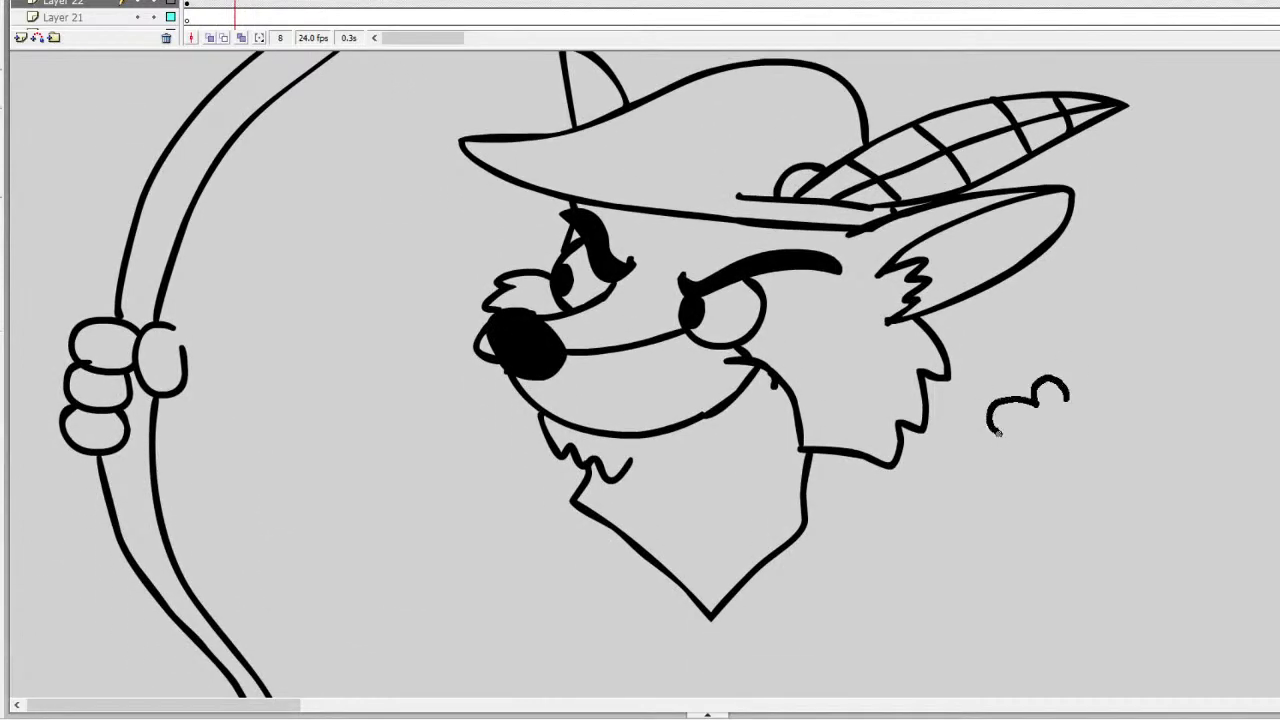
key(ctrl+z)
mouse_move(1078, 406)
mouse_down()
mouse_move(1038, 400)
mouse_move(985, 431)
mouse_move(1003, 453)
mouse_move(981, 460)
mouse_move(979, 502)
mouse_move(988, 522)
mouse_move(1045, 518)
mouse_up()
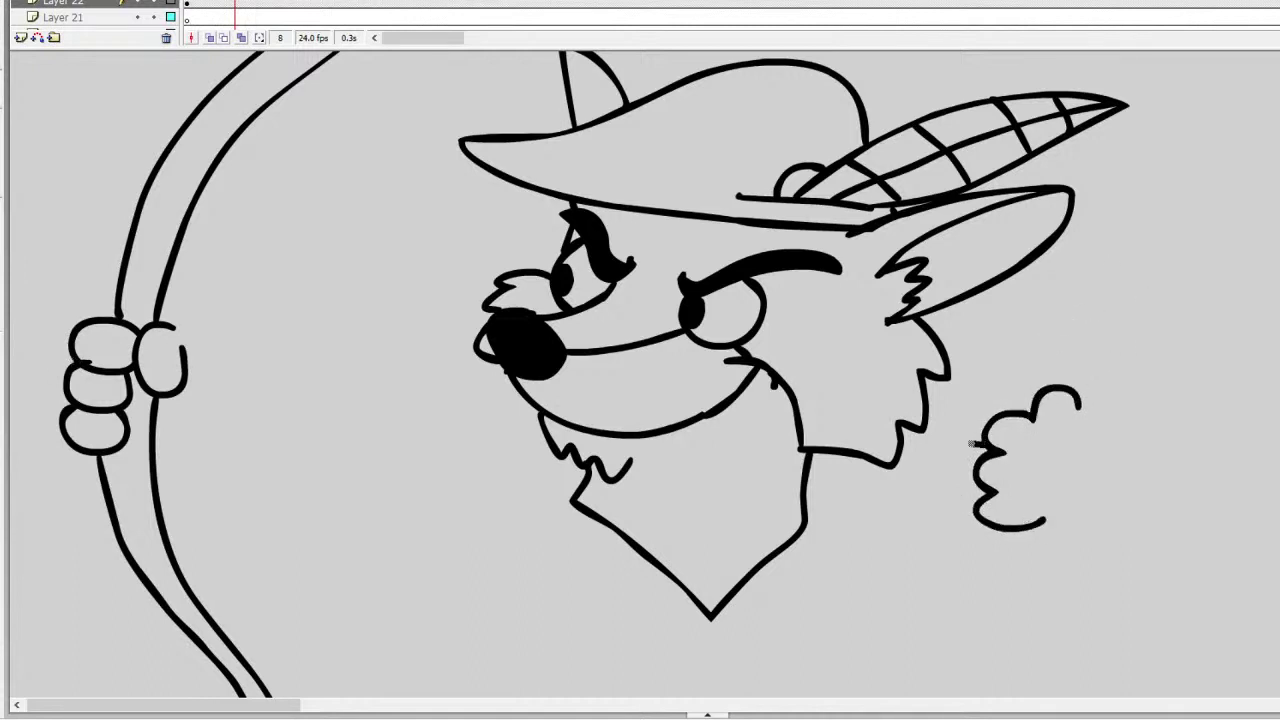
Step: Draw a two-line arrow shaft between the hands, and clear the face and finger lines that cross inside it
mouse_move(970, 443)
mouse_down()
mouse_move(106, 387)
mouse_move(213, 367)
mouse_move(428, 367)
mouse_move(987, 409)
mouse_move(962, 423)
mouse_move(68, 352)
mouse_up()
drag(990, 449, 60, 372)
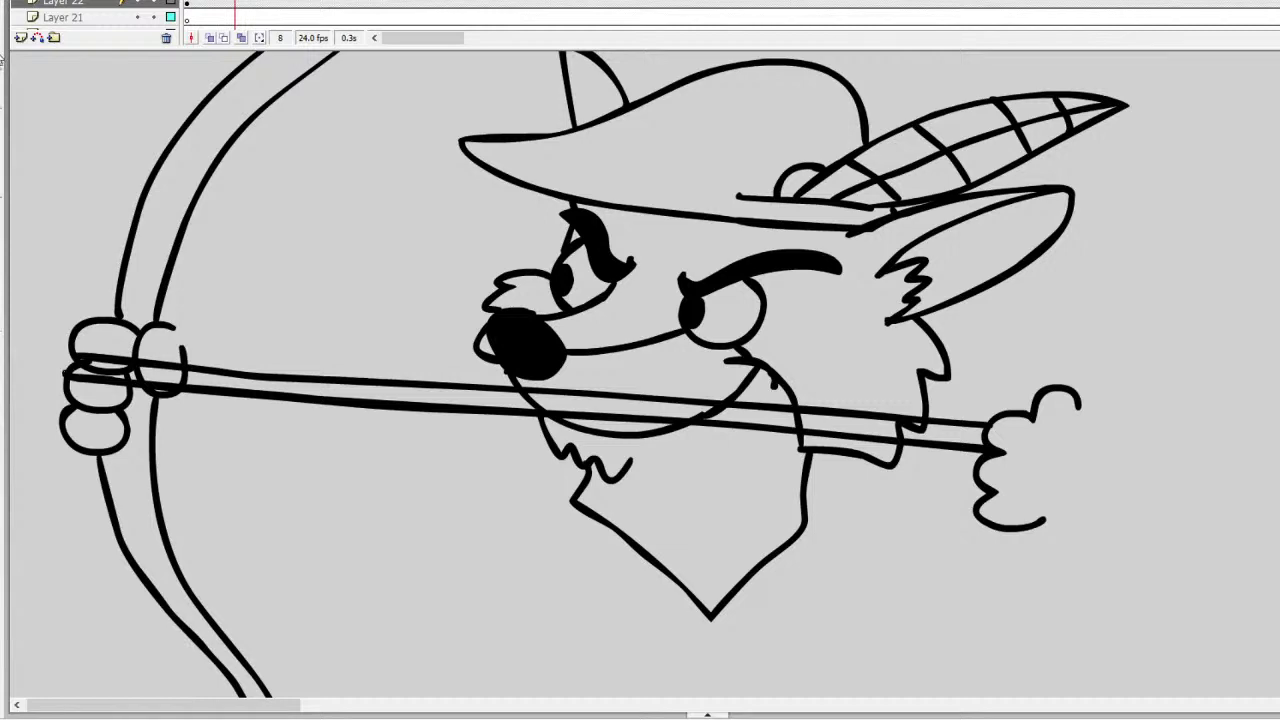
mouse_move(897, 425)
mouse_down()
mouse_move(931, 431)
mouse_move(920, 434)
mouse_move(927, 414)
mouse_move(895, 431)
mouse_move(928, 430)
mouse_move(905, 425)
mouse_up()
drag(810, 420, 715, 413)
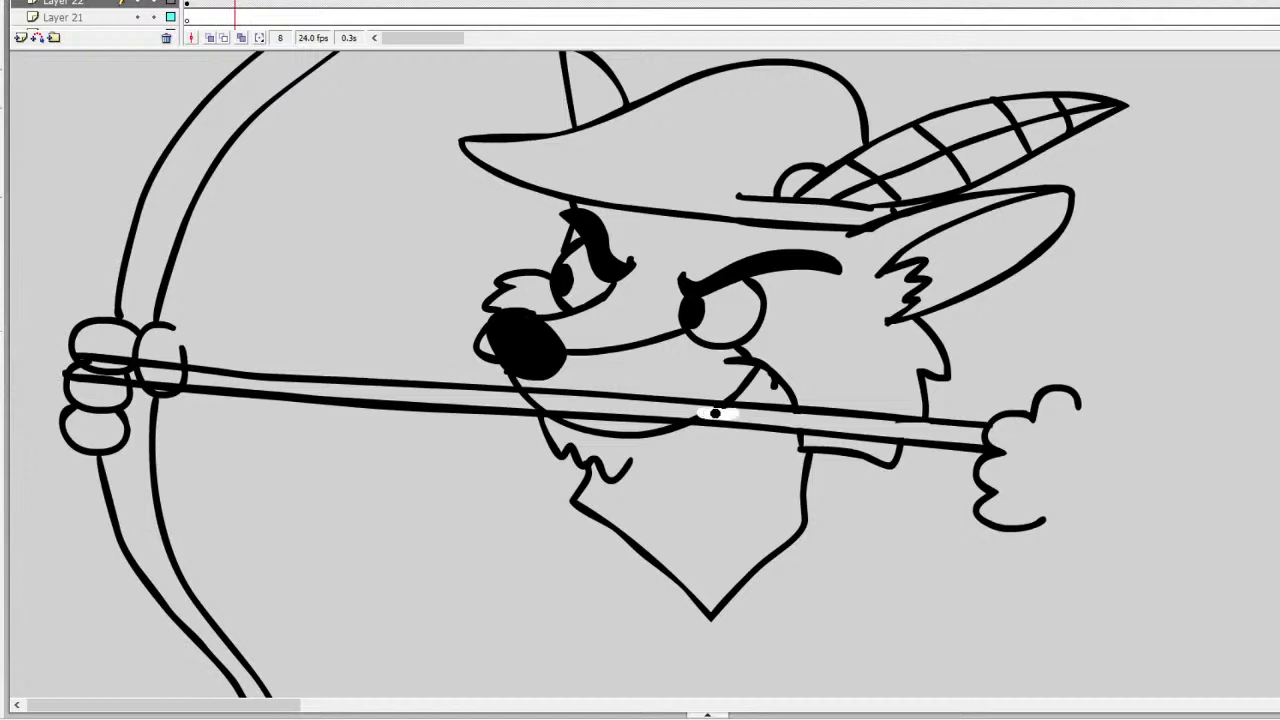
mouse_move(510, 392)
mouse_down()
mouse_move(532, 402)
mouse_move(548, 384)
mouse_move(540, 408)
mouse_move(514, 390)
mouse_up()
mouse_move(190, 373)
mouse_down()
mouse_move(230, 371)
mouse_move(64, 363)
mouse_move(130, 370)
mouse_up()
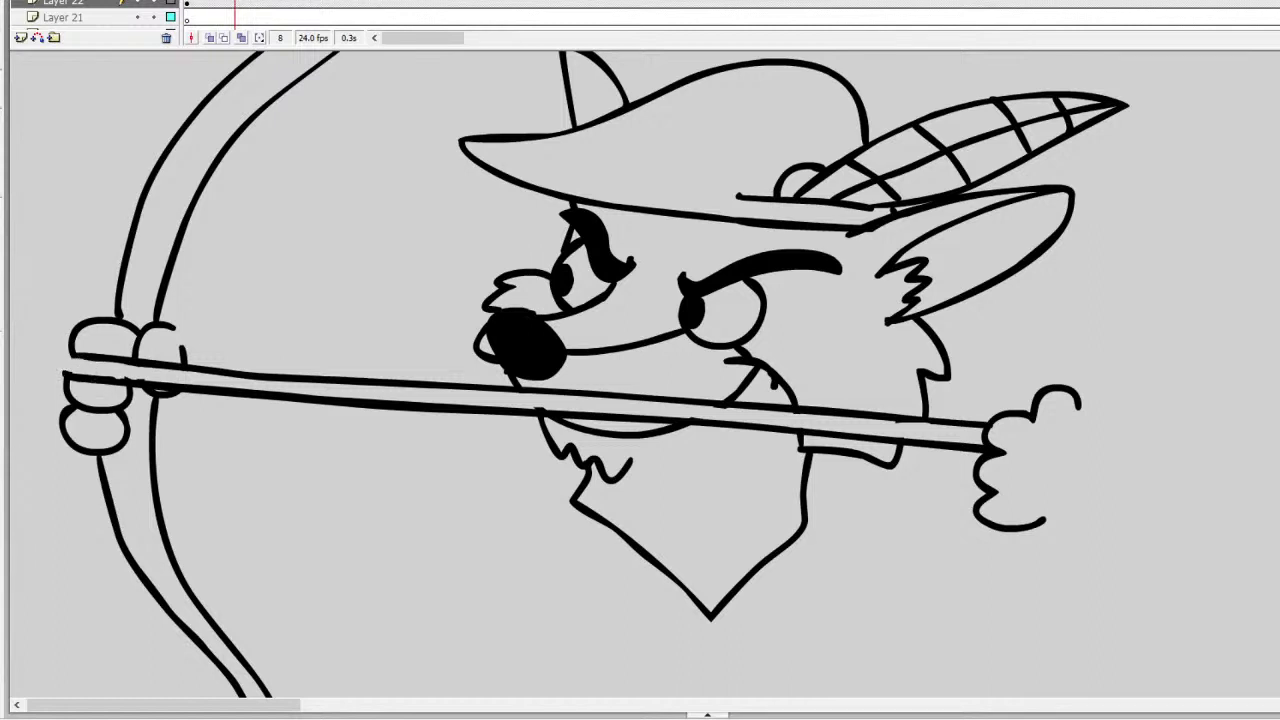
Step: Extend the arrow shaft past the bow hand and draw a barbed arrowhead at its end
drag(263, 706, 142, 697)
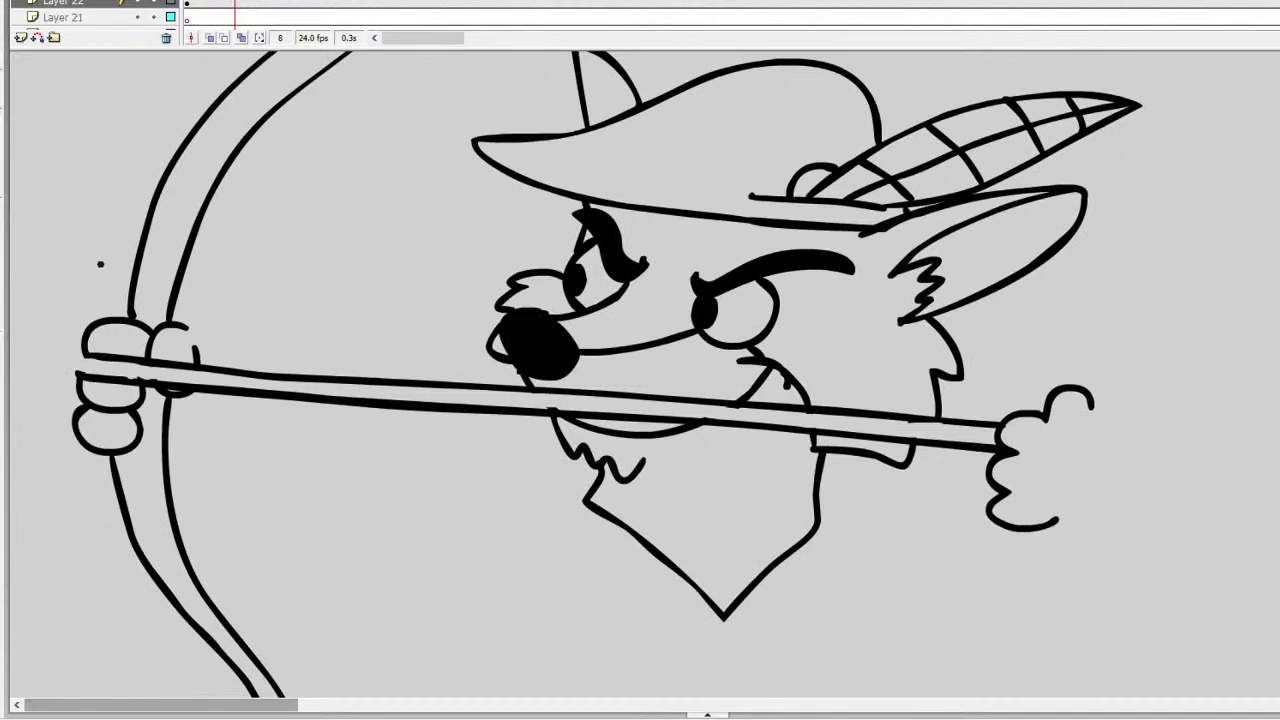
drag(76, 352, 4, 338)
drag(244, 706, 174, 706)
key(ctrl+z)
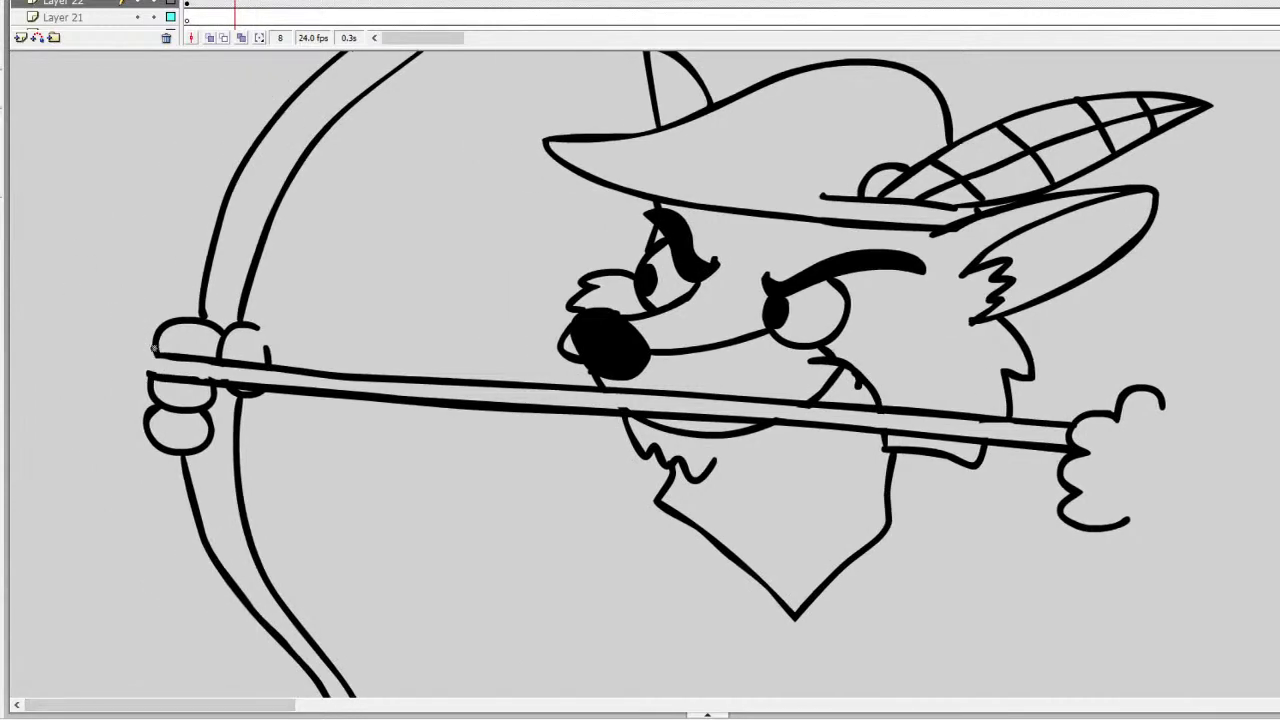
mouse_move(158, 352)
mouse_down()
mouse_move(122, 350)
mouse_move(124, 316)
mouse_move(15, 338)
mouse_move(112, 392)
mouse_move(152, 366)
mouse_move(114, 350)
mouse_move(100, 322)
mouse_move(19, 340)
mouse_move(122, 394)
mouse_move(142, 376)
mouse_up()
key(ctrl+z)
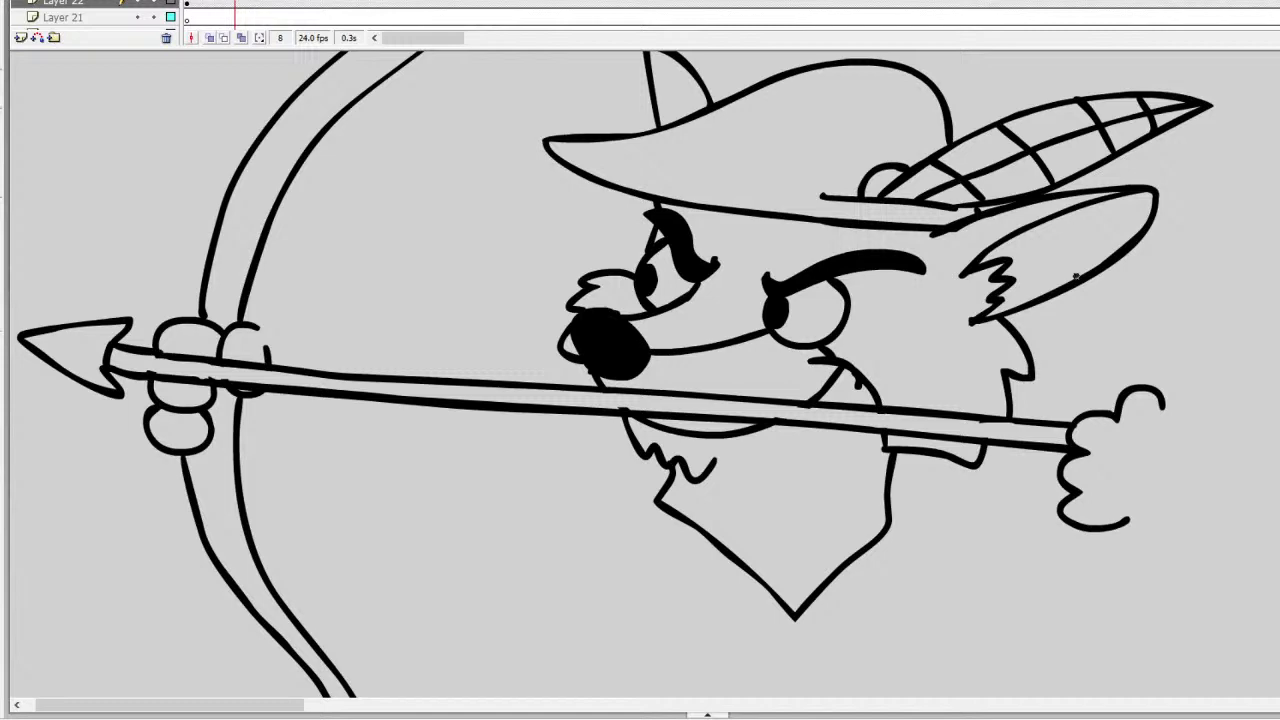
Step: Draw the bowstring from the bow's upper tip to the pulling hand and from there to the lower tip
scroll(640, 375, up, 3)
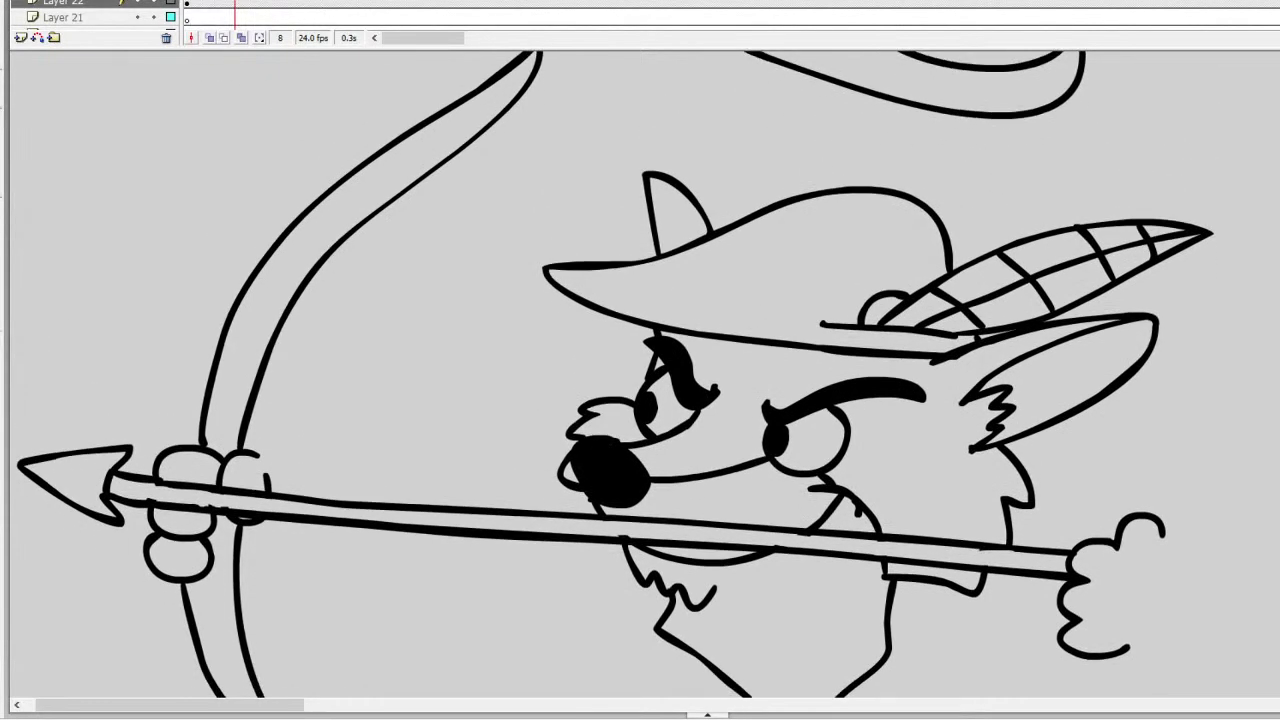
scroll(640, 375, up, 1)
mouse_move(541, 92)
mouse_down()
mouse_move(832, 375)
mouse_move(1088, 570)
mouse_up()
scroll(1025, 348, down, 8)
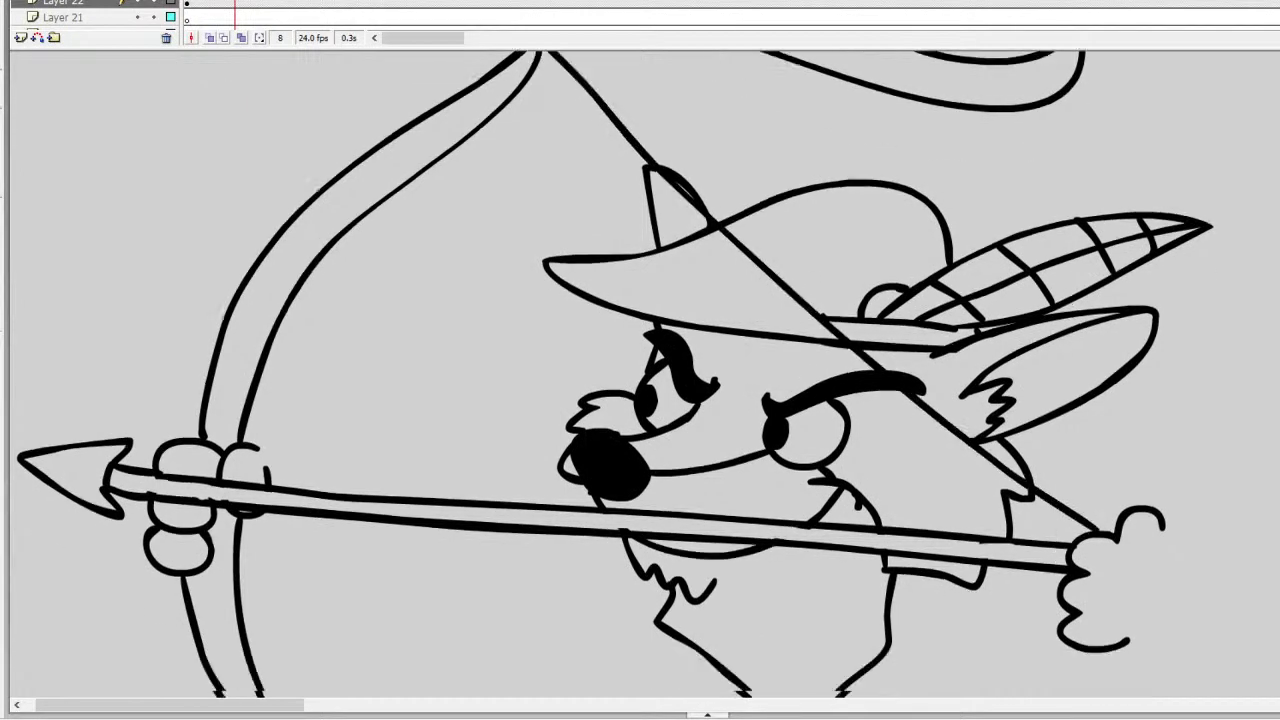
mouse_move(1060, 358)
mouse_down()
mouse_move(1036, 382)
mouse_move(360, 594)
mouse_up()
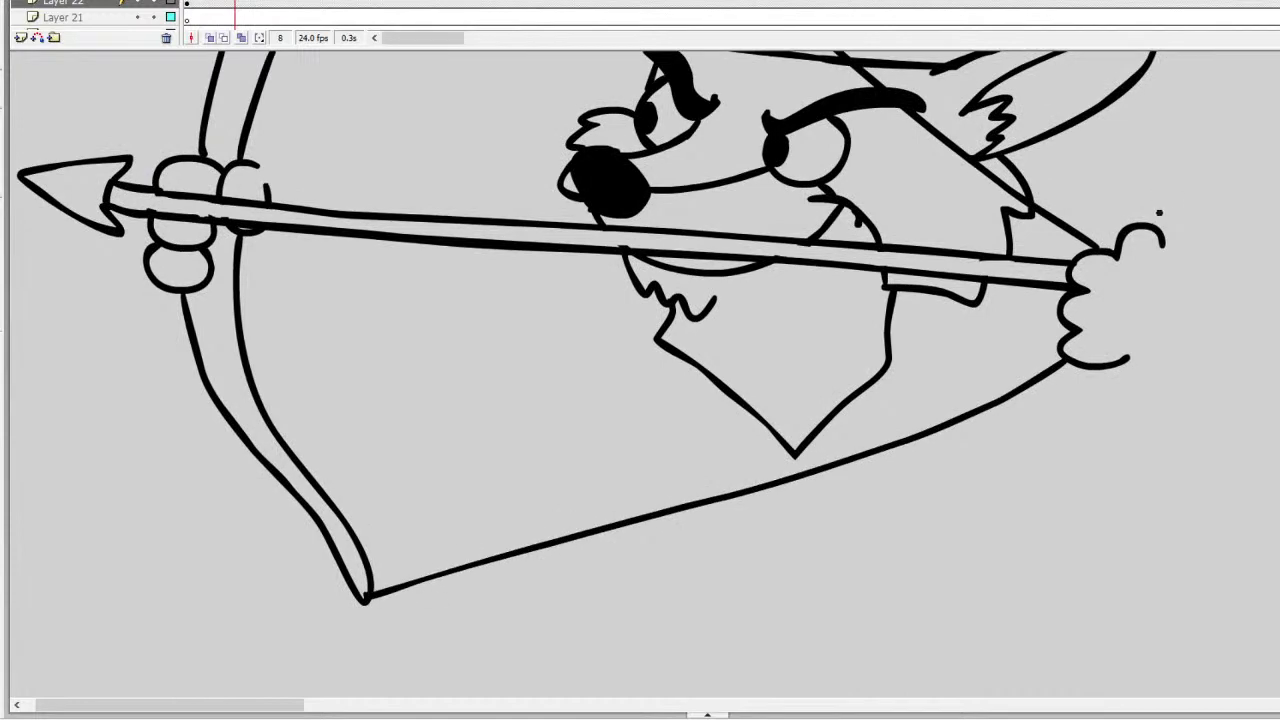
Step: Draw the upper and lower edges of the forearm extending back from the string-pulling hand
drag(1162, 245, 1276, 228)
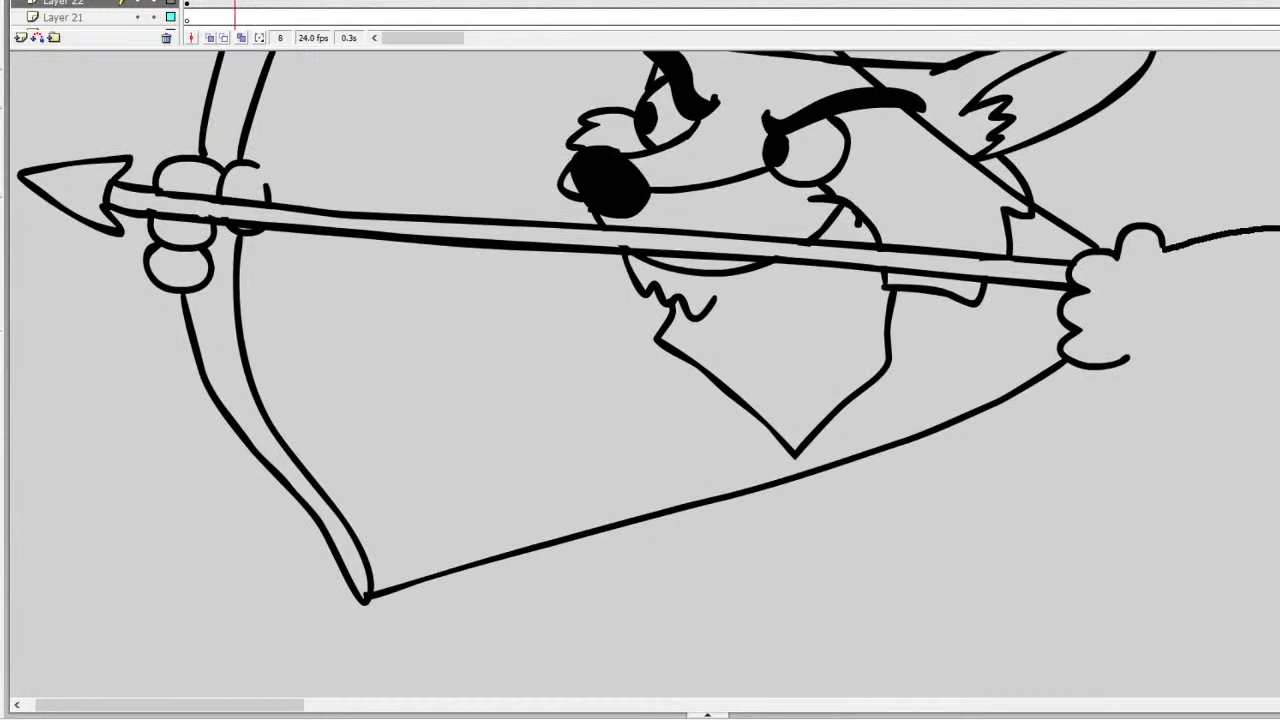
click(321, 697)
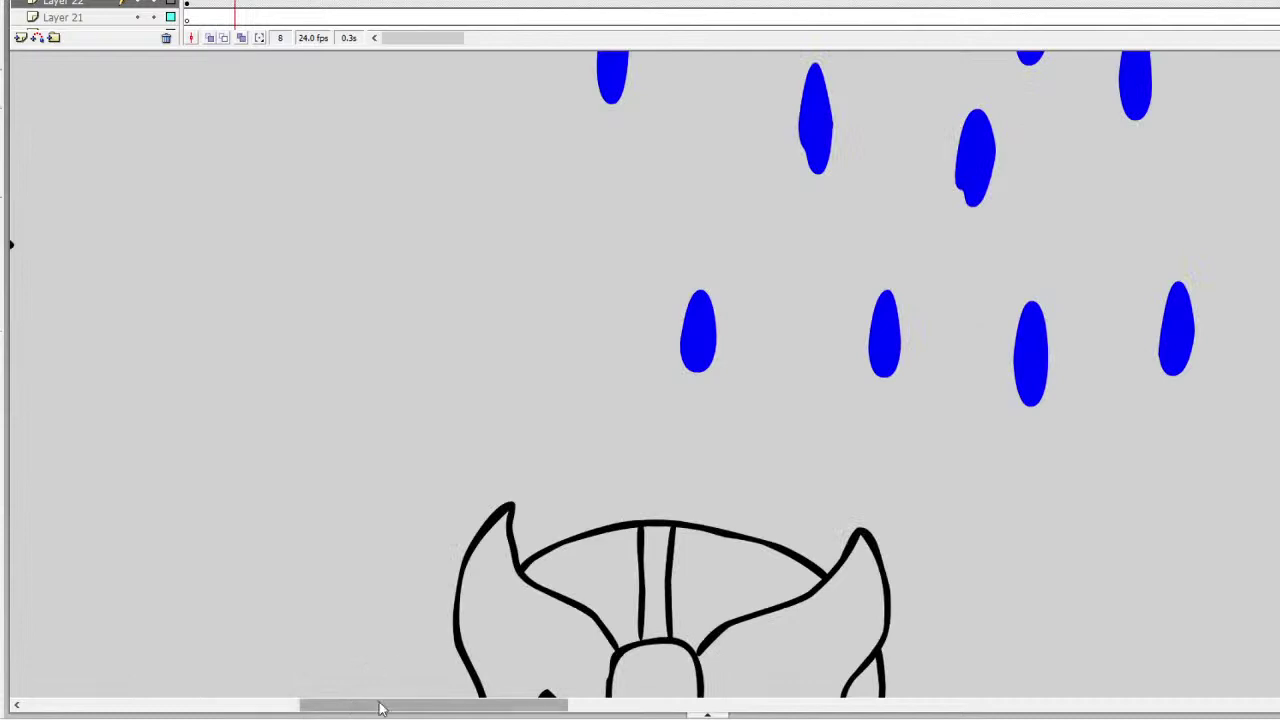
drag(380, 706, 197, 712)
key(ctrl+z)
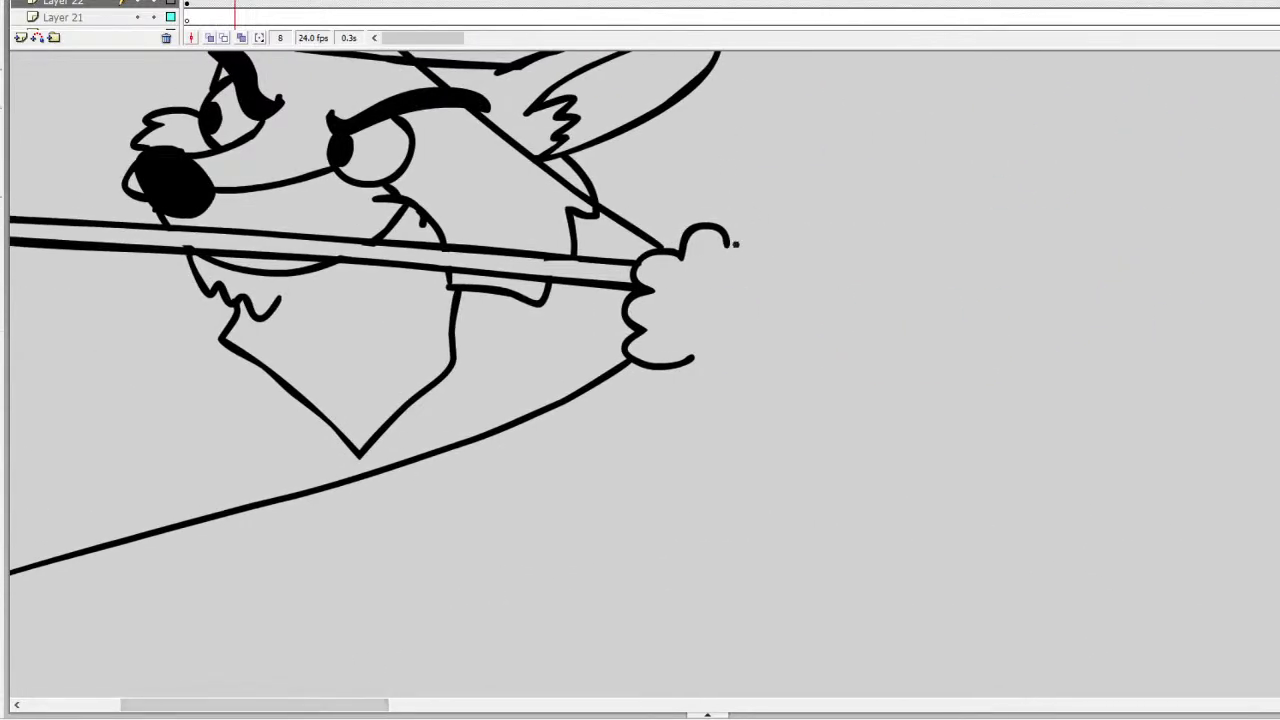
mouse_move(731, 243)
mouse_down()
mouse_move(943, 237)
mouse_move(1040, 266)
mouse_up()
key(ctrl+z)
mouse_move(728, 248)
mouse_down()
mouse_move(1056, 270)
mouse_move(1022, 358)
mouse_move(862, 338)
mouse_move(673, 352)
mouse_up()
Step: Outline the back of the bow hand and try the upper and lower edges of the arm toward the collar
drag(342, 705, 260, 710)
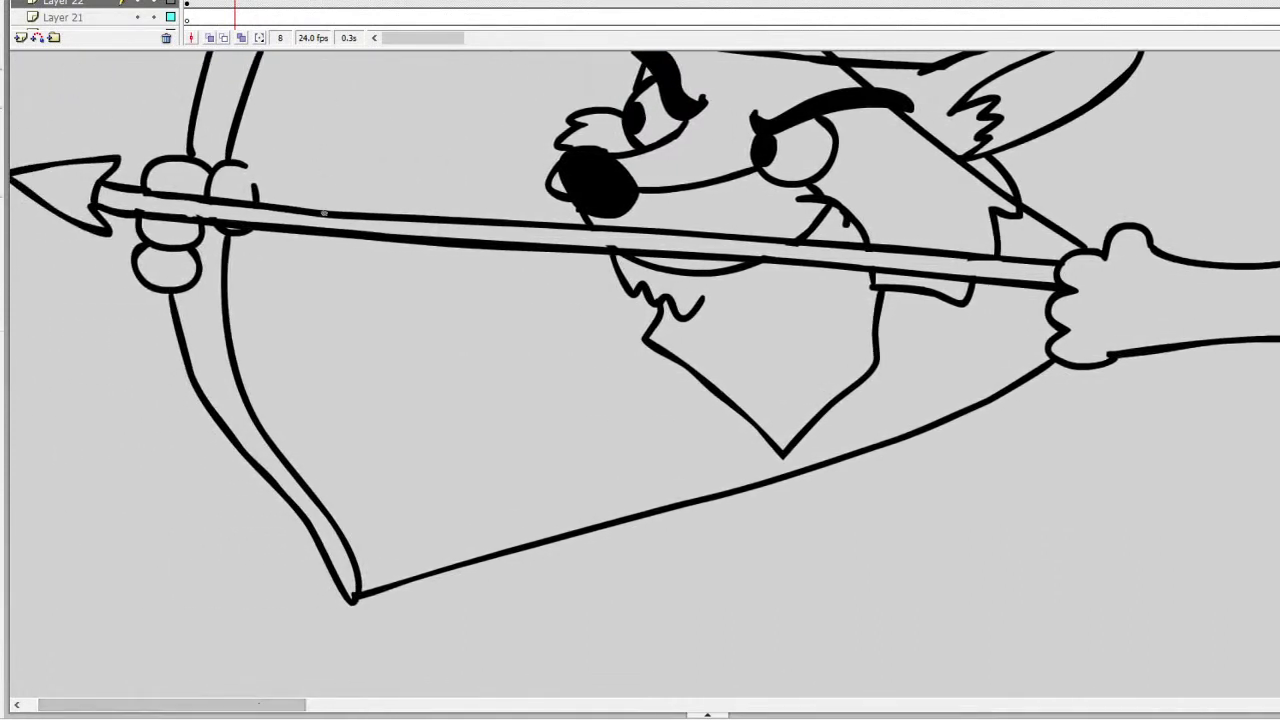
mouse_move(256, 173)
mouse_down()
mouse_move(280, 203)
mouse_move(446, 288)
mouse_move(641, 339)
mouse_up()
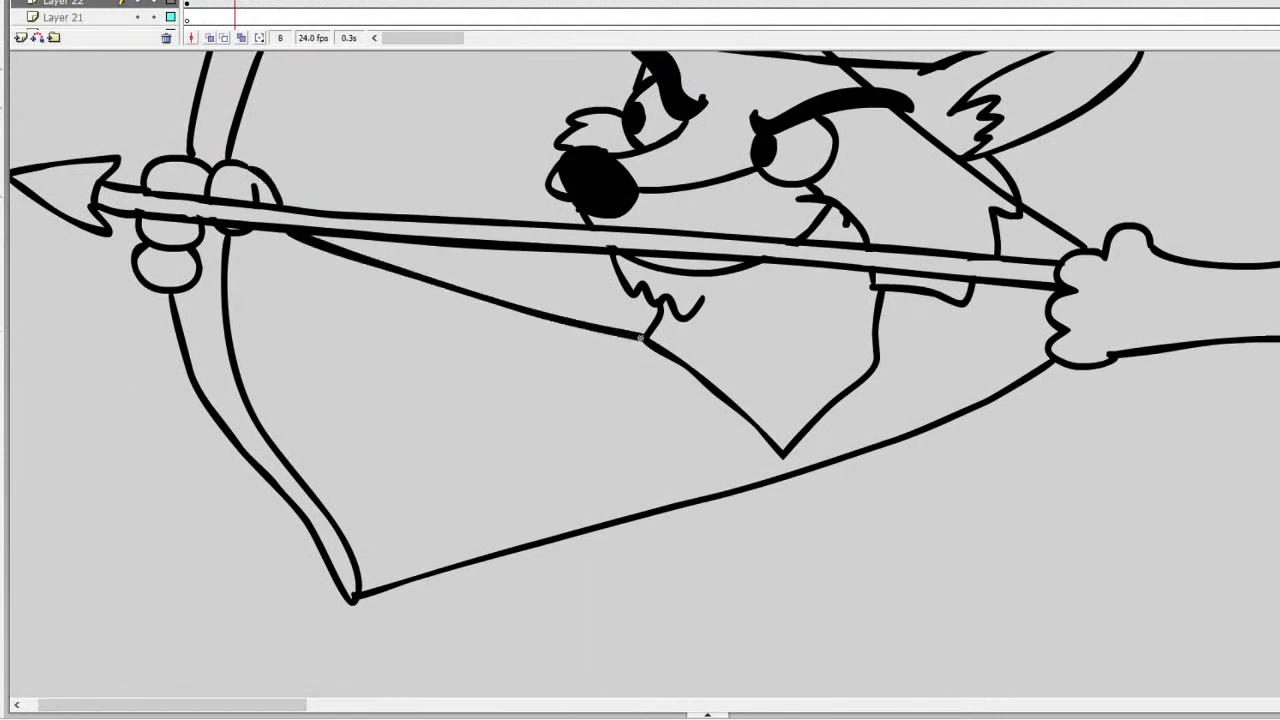
drag(226, 287, 265, 279)
drag(453, 334, 612, 385)
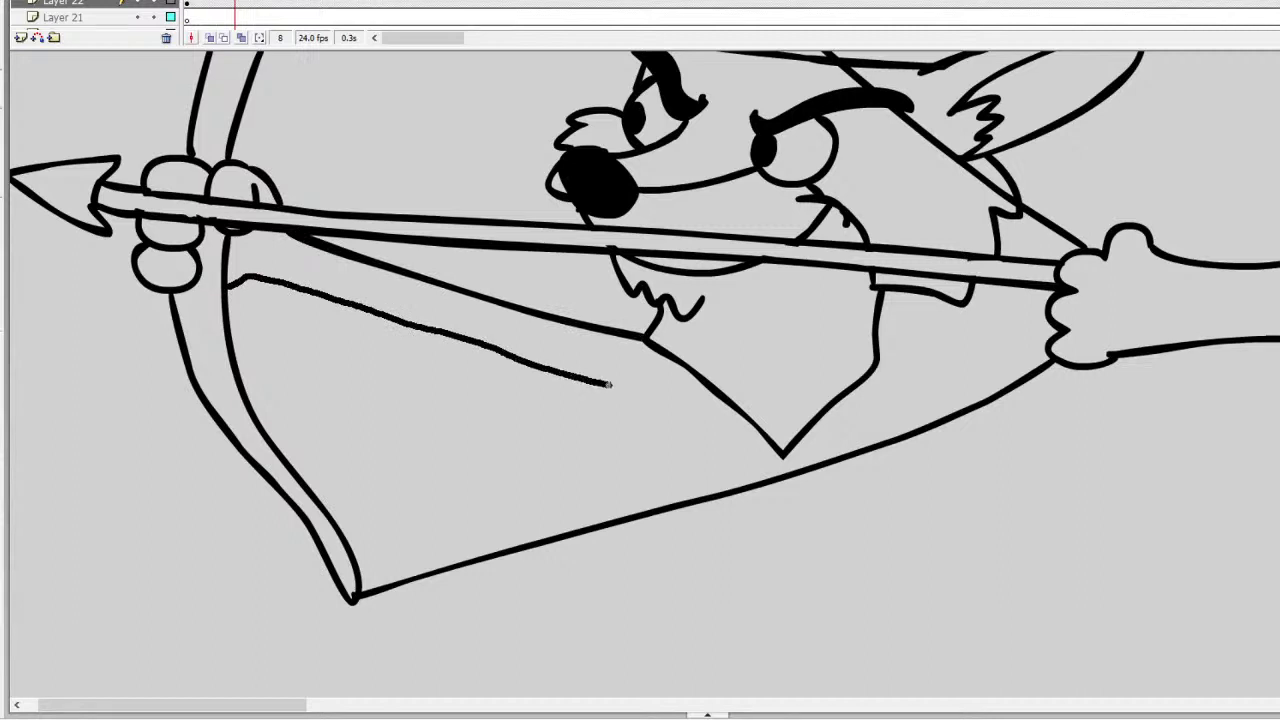
key(ctrl+z)
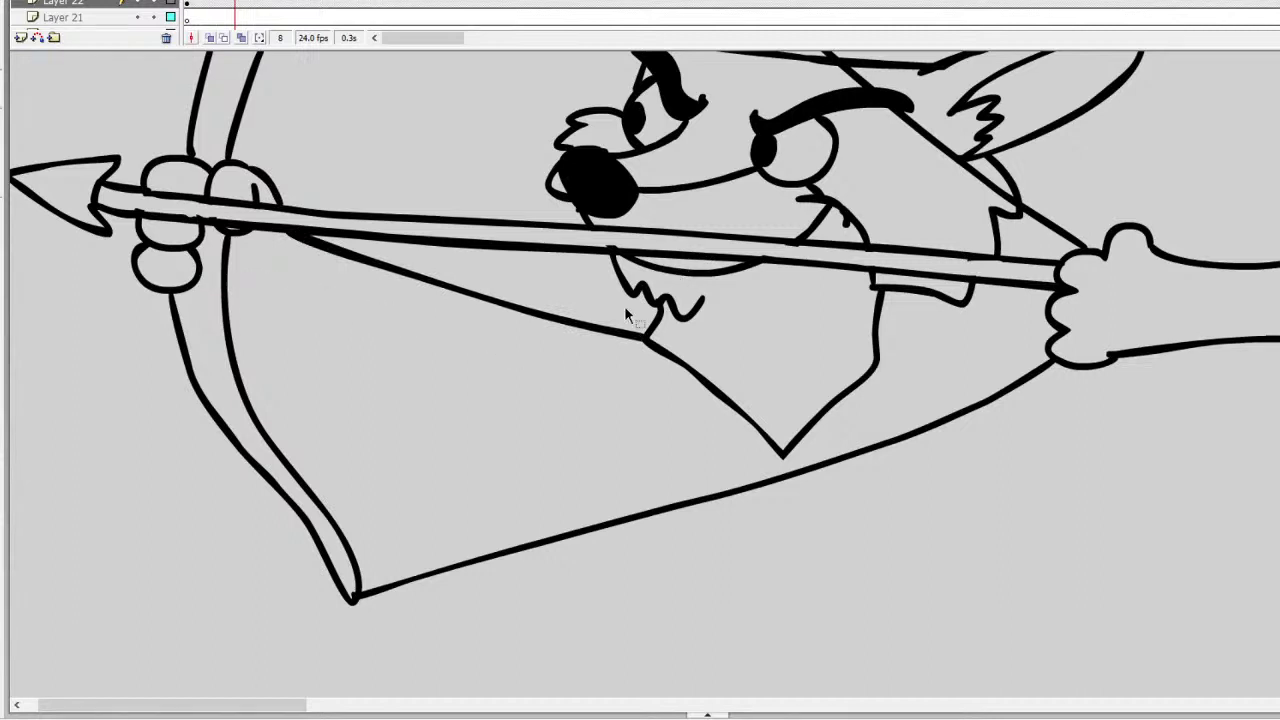
key(ctrl+z)
Step: Draw the bow arm with its shoulder and sleeve opening, and the opposite shoulder with its sleeve edge
mouse_move(648, 337)
mouse_down()
mouse_move(524, 307)
mouse_move(503, 334)
mouse_move(488, 432)
mouse_up()
drag(300, 231, 506, 304)
mouse_move(230, 283)
mouse_down()
mouse_move(265, 279)
mouse_move(496, 361)
mouse_up()
mouse_move(882, 360)
mouse_down()
mouse_move(1011, 358)
mouse_move(1013, 495)
mouse_up()
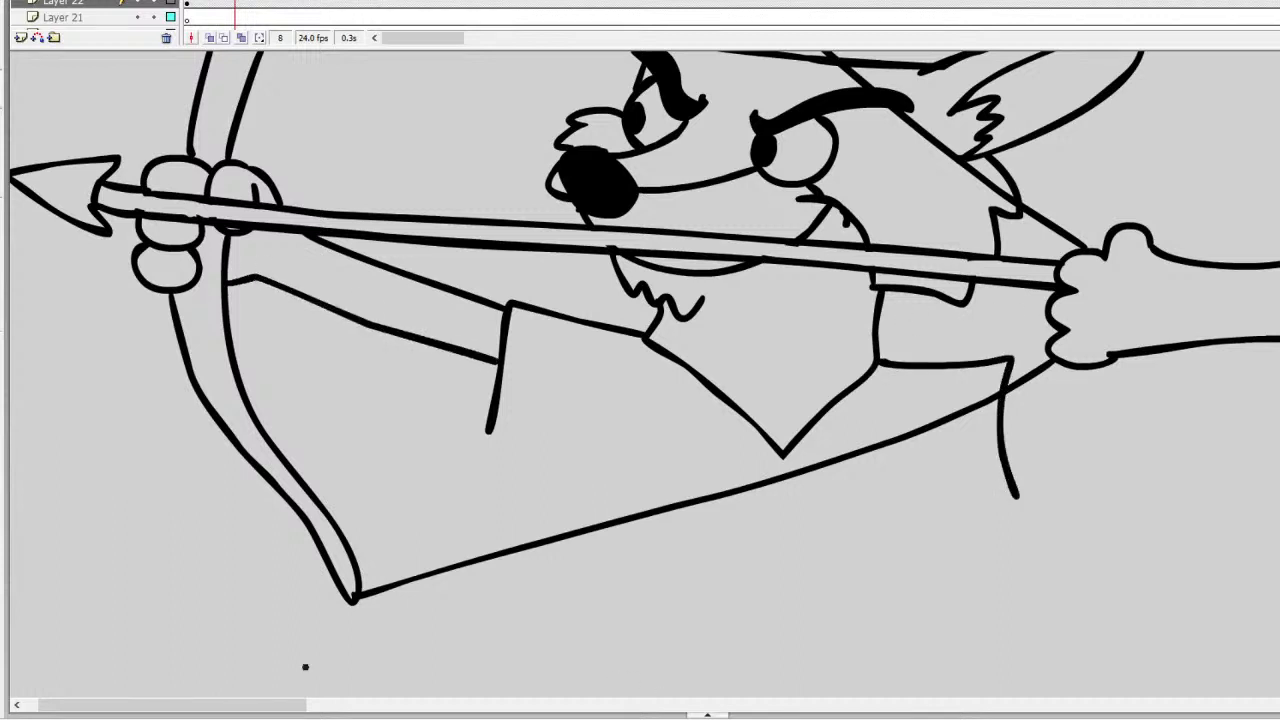
Step: Finish the string arm with a furry elbow, an underside running back to the sleeve, and the shoulder line up to the hand
drag(298, 705, 362, 705)
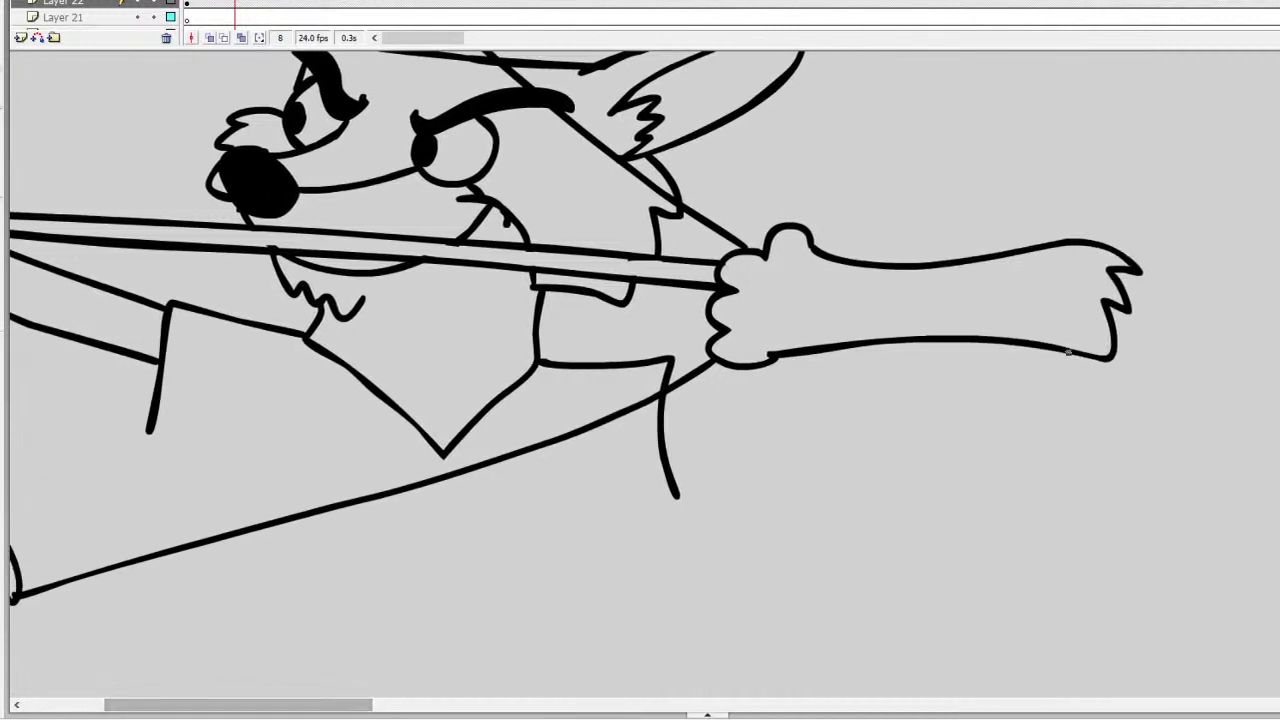
drag(1081, 355, 658, 430)
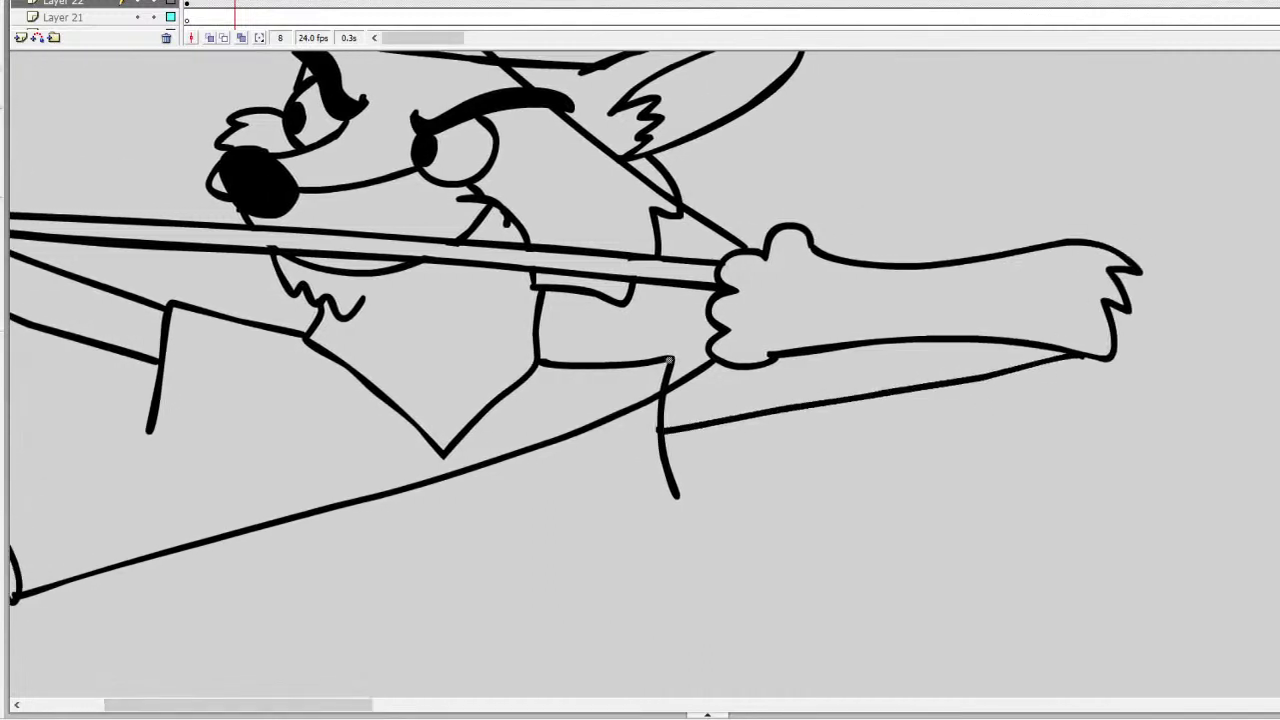
drag(669, 361, 701, 356)
Step: Draw the underside of the bow arm's sleeve and the side of the torso below it
drag(356, 705, 299, 713)
drag(460, 430, 586, 452)
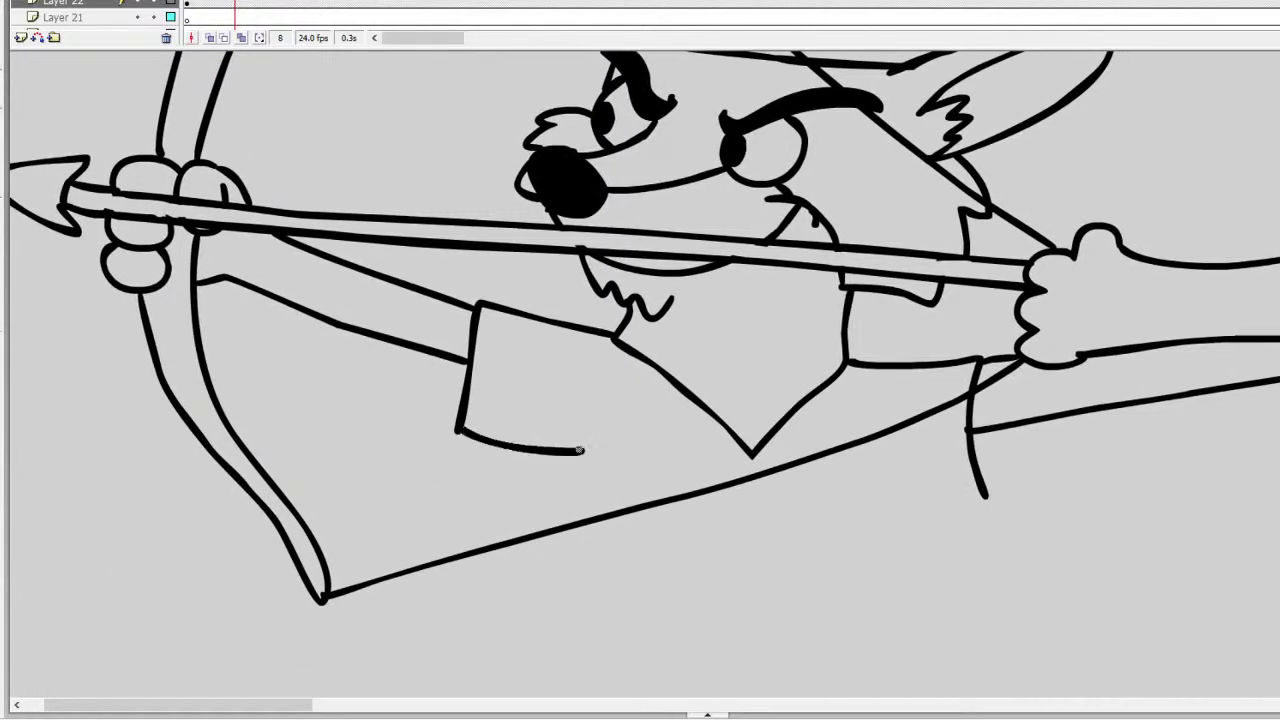
mouse_move(594, 397)
mouse_down()
mouse_move(584, 456)
mouse_move(608, 620)
mouse_up()
Step: Draw the string arm's sleeve underside with the torso side below it, and add a collar slit with two rectangular toggles
scroll(644, 336, down, 3)
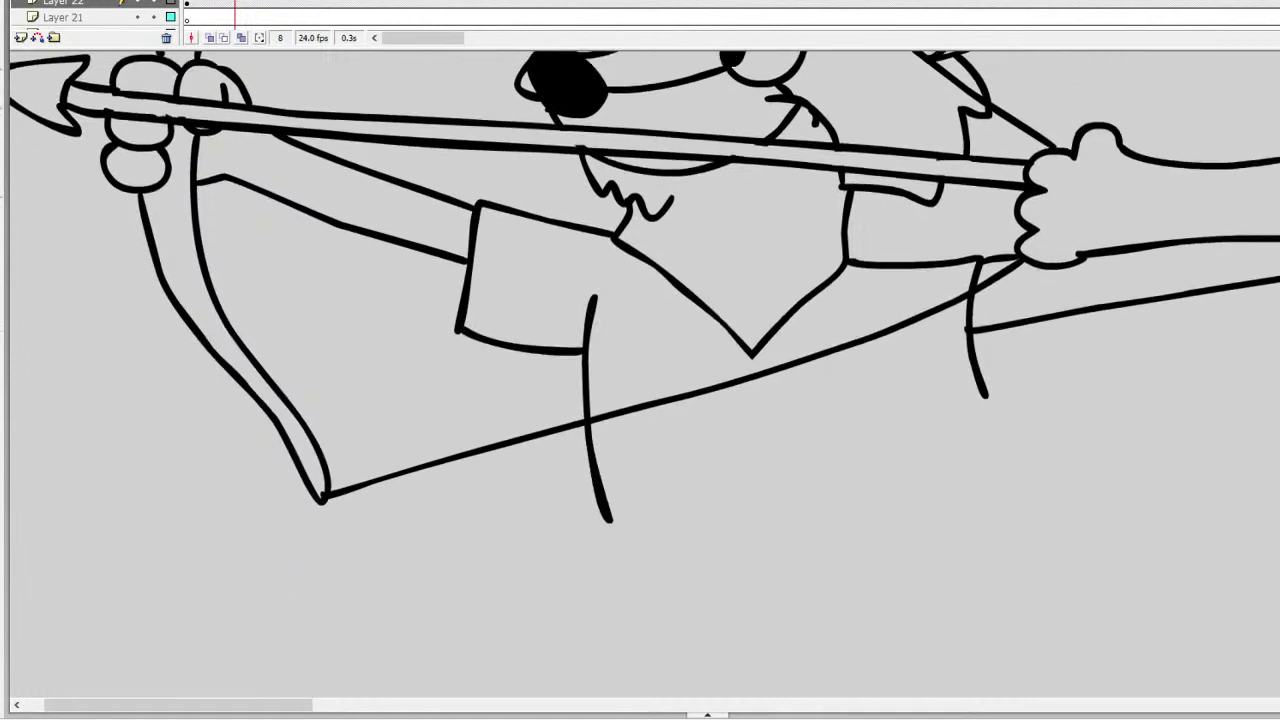
mouse_move(988, 394)
mouse_down()
mouse_move(1003, 345)
mouse_move(989, 326)
mouse_move(908, 395)
mouse_move(858, 395)
mouse_up()
drag(864, 330, 853, 522)
key(ctrl+z)
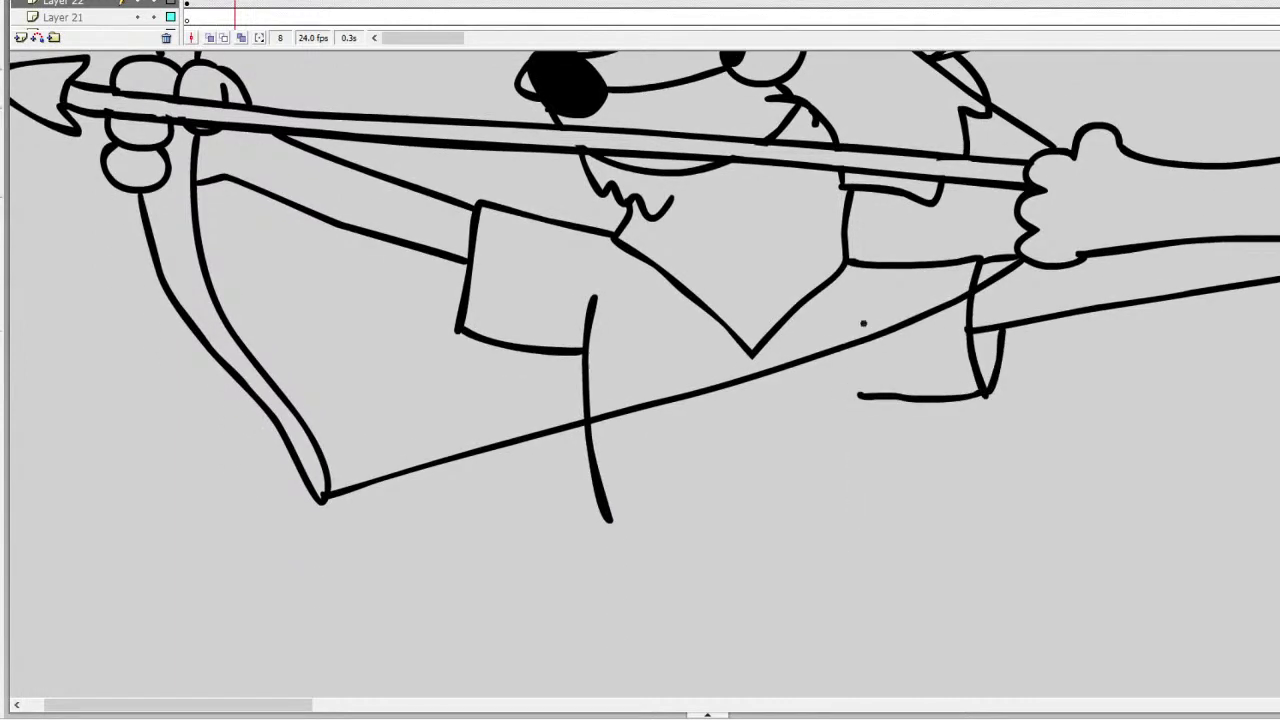
drag(866, 323, 871, 533)
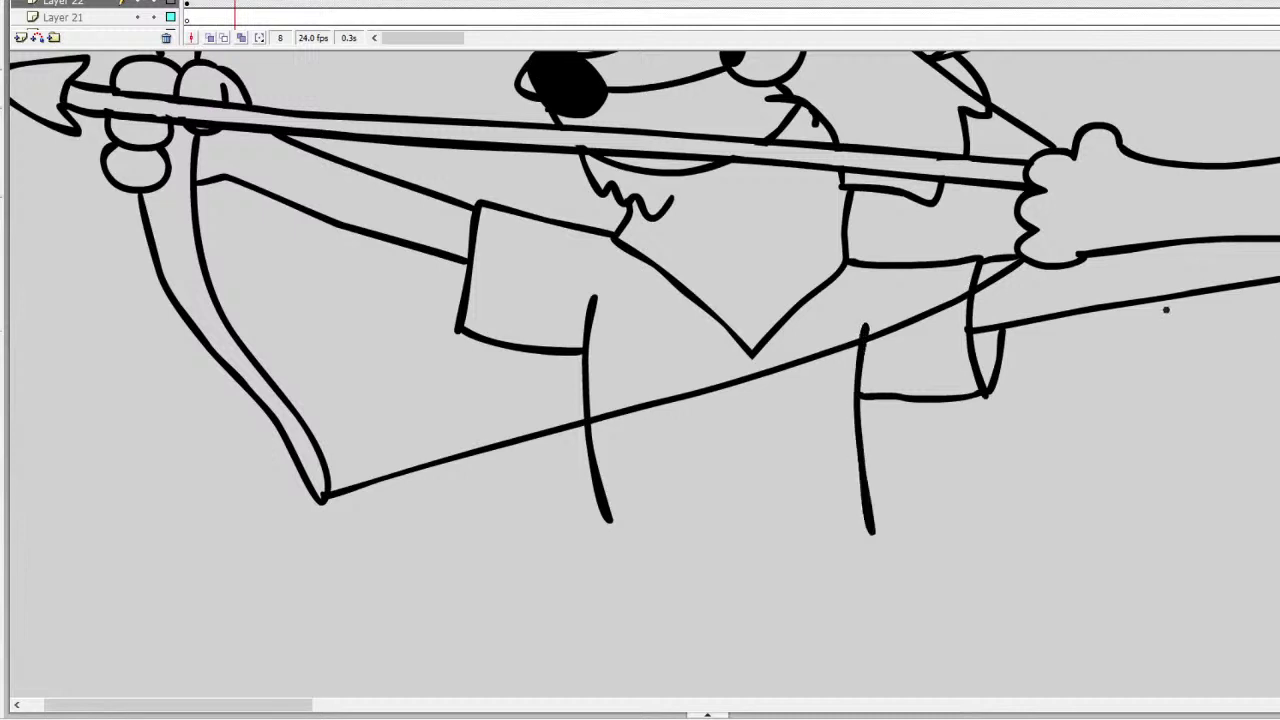
mouse_move(755, 357)
mouse_down()
mouse_move(743, 428)
mouse_move(758, 397)
mouse_move(772, 409)
mouse_move(734, 410)
mouse_move(734, 397)
mouse_move(770, 441)
mouse_move(754, 456)
mouse_move(734, 432)
mouse_up()
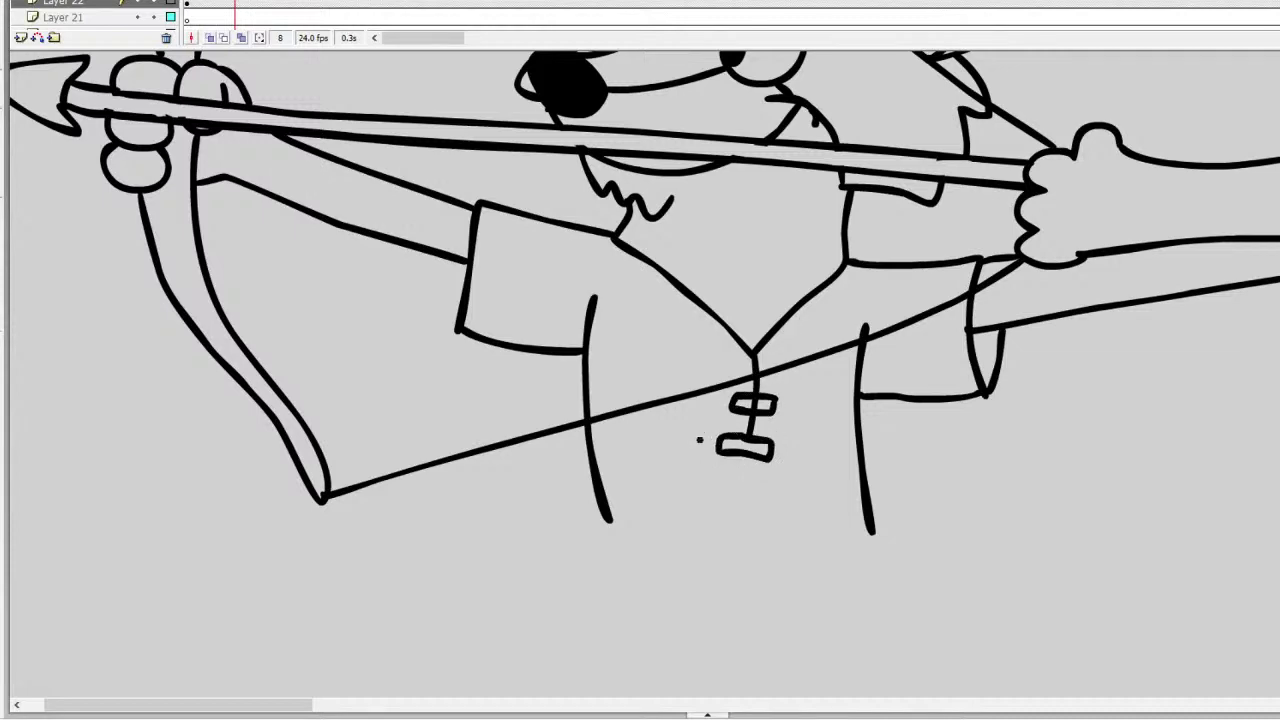
Step: Close the bottom of the torso with a curved waistline, and draw a belt and a flared tunic skirt below it
scroll(640, 300, down, 5)
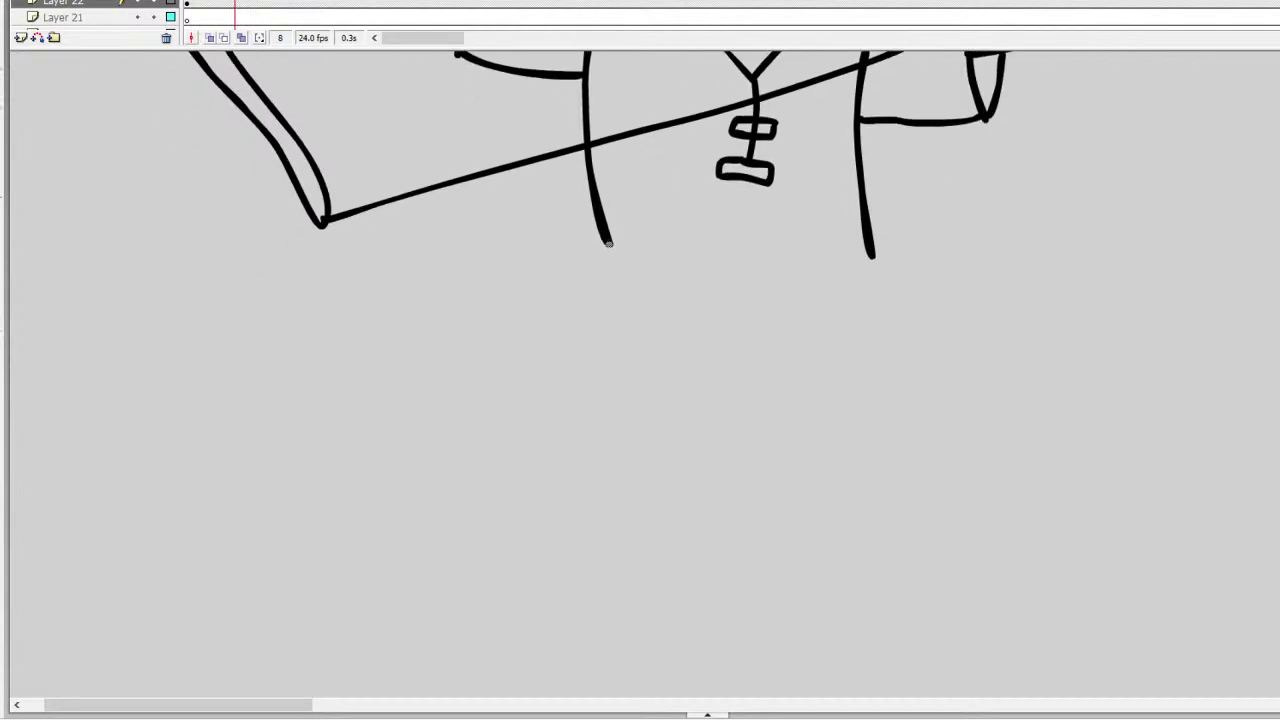
mouse_move(608, 243)
mouse_down()
mouse_move(634, 326)
mouse_move(786, 368)
mouse_move(857, 359)
mouse_move(872, 252)
mouse_up()
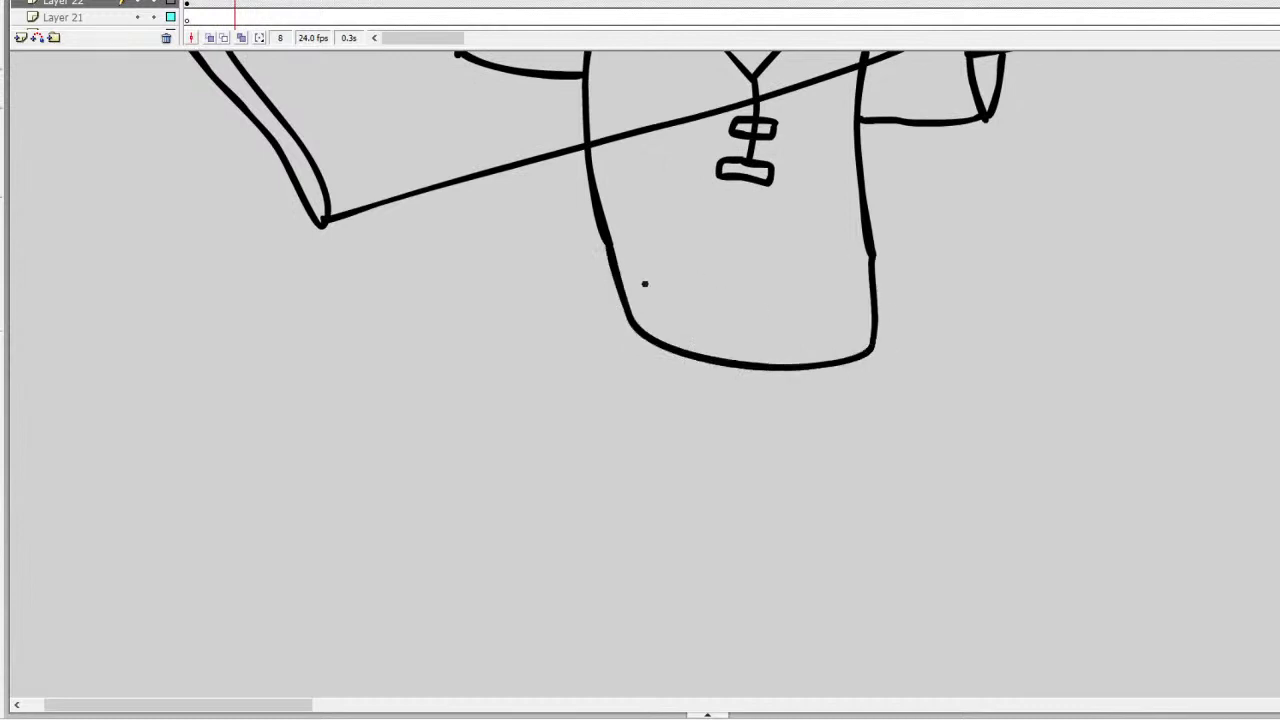
mouse_move(634, 328)
mouse_down()
mouse_move(686, 387)
mouse_move(770, 396)
mouse_move(856, 394)
mouse_move(878, 344)
mouse_up()
mouse_move(625, 367)
mouse_down()
mouse_move(508, 499)
mouse_move(597, 546)
mouse_move(751, 576)
mouse_move(897, 559)
mouse_move(975, 530)
mouse_move(942, 457)
mouse_move(868, 371)
mouse_up()
scroll(640, 370, down, 5)
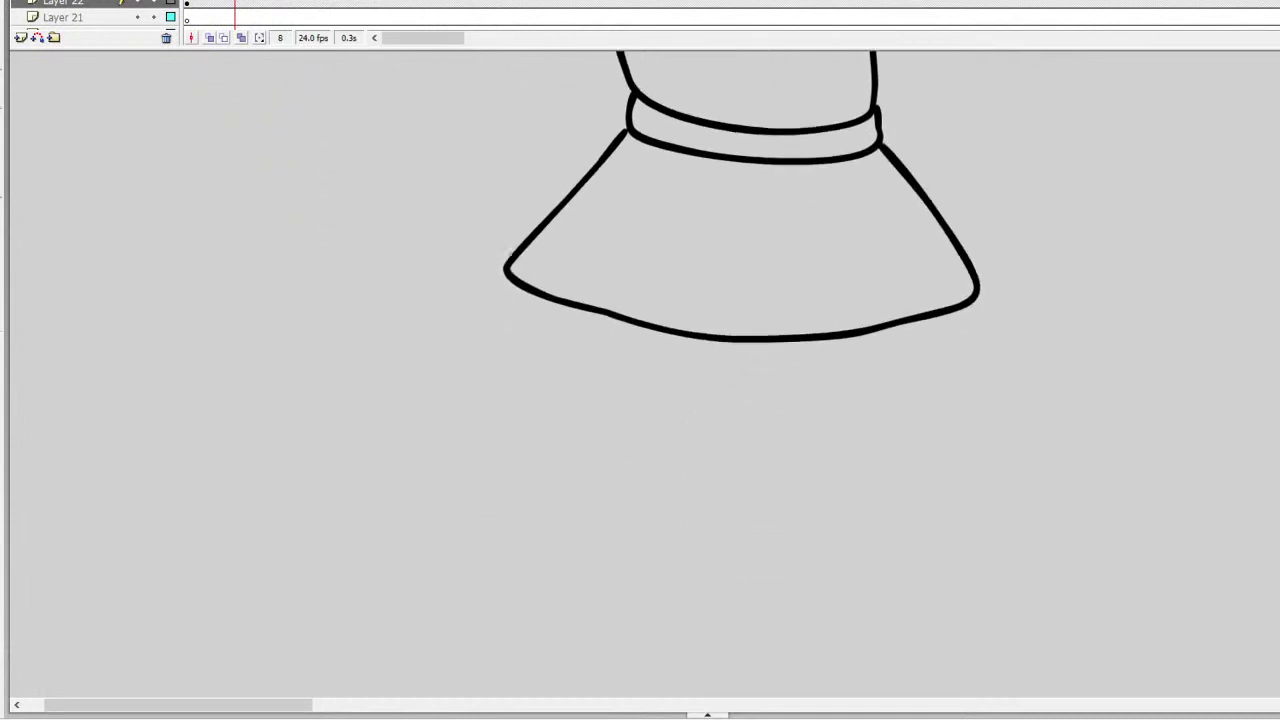
mouse_move(749, 282)
mouse_down()
mouse_move(772, 358)
mouse_move(783, 340)
mouse_move(814, 419)
mouse_move(837, 451)
mouse_move(842, 430)
mouse_move(887, 517)
mouse_up()
mouse_move(947, 252)
mouse_down()
mouse_move(967, 327)
mouse_move(944, 323)
mouse_move(965, 410)
mouse_move(942, 403)
mouse_move(963, 530)
mouse_up()
mouse_move(888, 516)
mouse_down()
mouse_move(905, 558)
mouse_move(1015, 518)
mouse_move(1004, 581)
mouse_move(1075, 601)
mouse_move(1157, 594)
mouse_move(1193, 627)
mouse_move(990, 668)
mouse_move(895, 643)
mouse_move(868, 615)
mouse_move(869, 536)
mouse_move(938, 566)
mouse_up()
drag(957, 513, 966, 532)
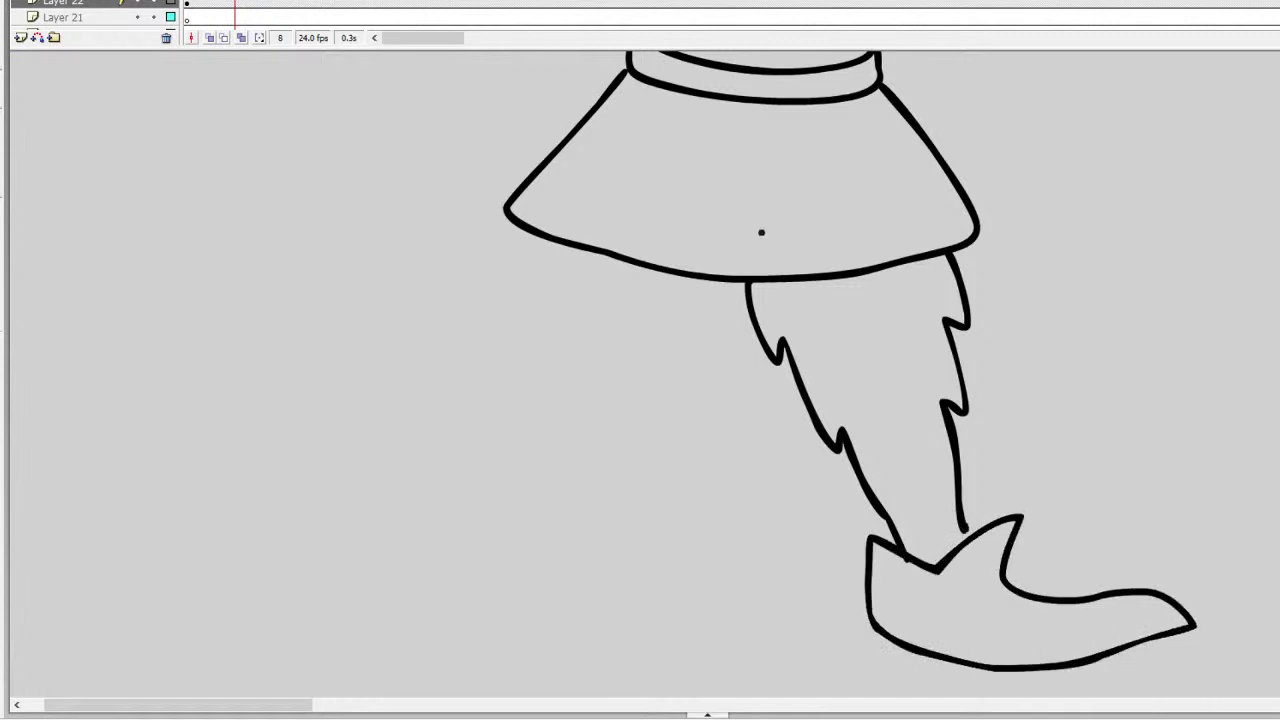
mouse_move(561, 243)
mouse_down()
mouse_move(543, 276)
mouse_move(538, 348)
mouse_move(558, 338)
mouse_move(539, 384)
mouse_move(541, 430)
mouse_up()
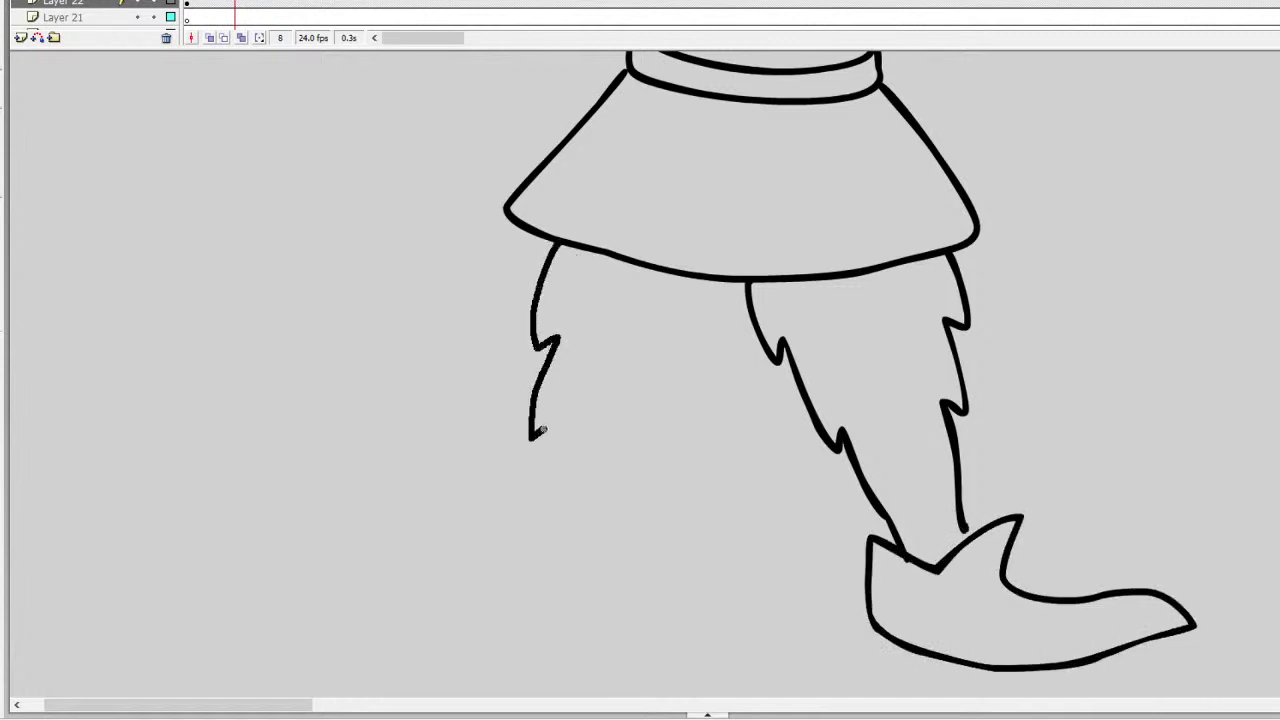
key(ctrl+z)
key(ctrl+z)
key(ctrl+z)
key(ctrl+z)
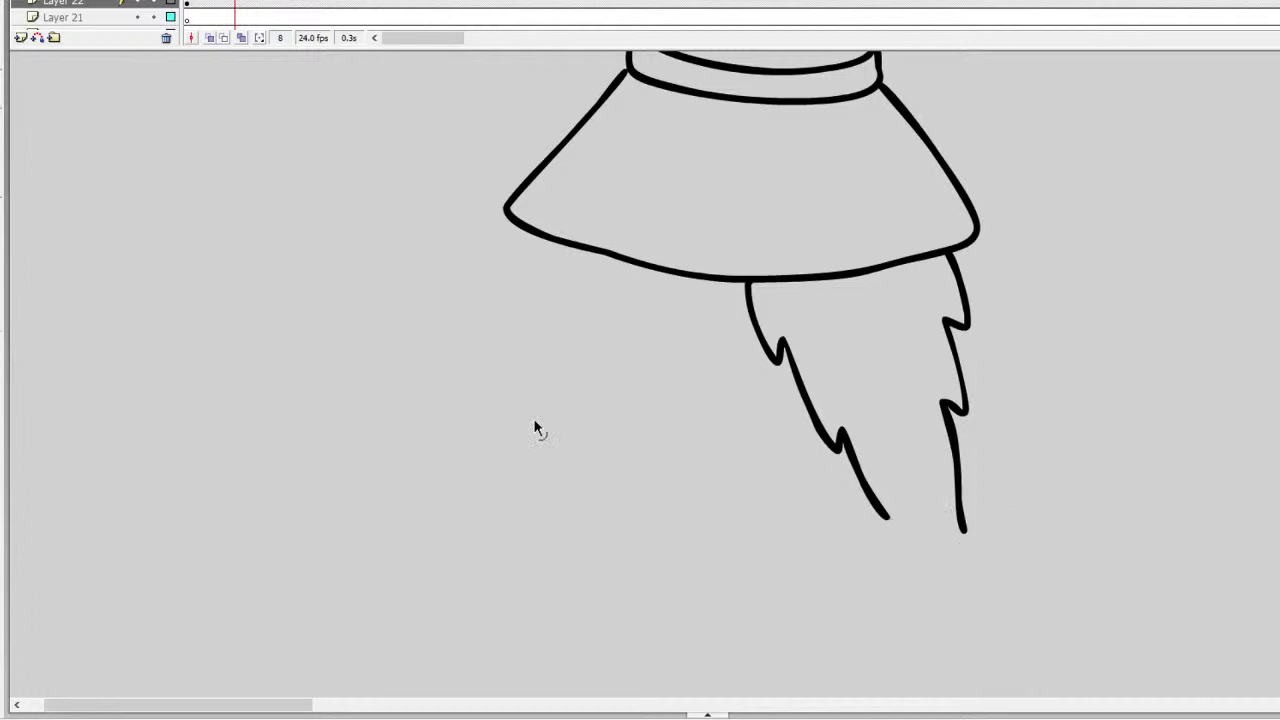
mouse_move(745, 284)
mouse_down()
mouse_move(743, 323)
mouse_move(787, 440)
mouse_move(875, 557)
mouse_up()
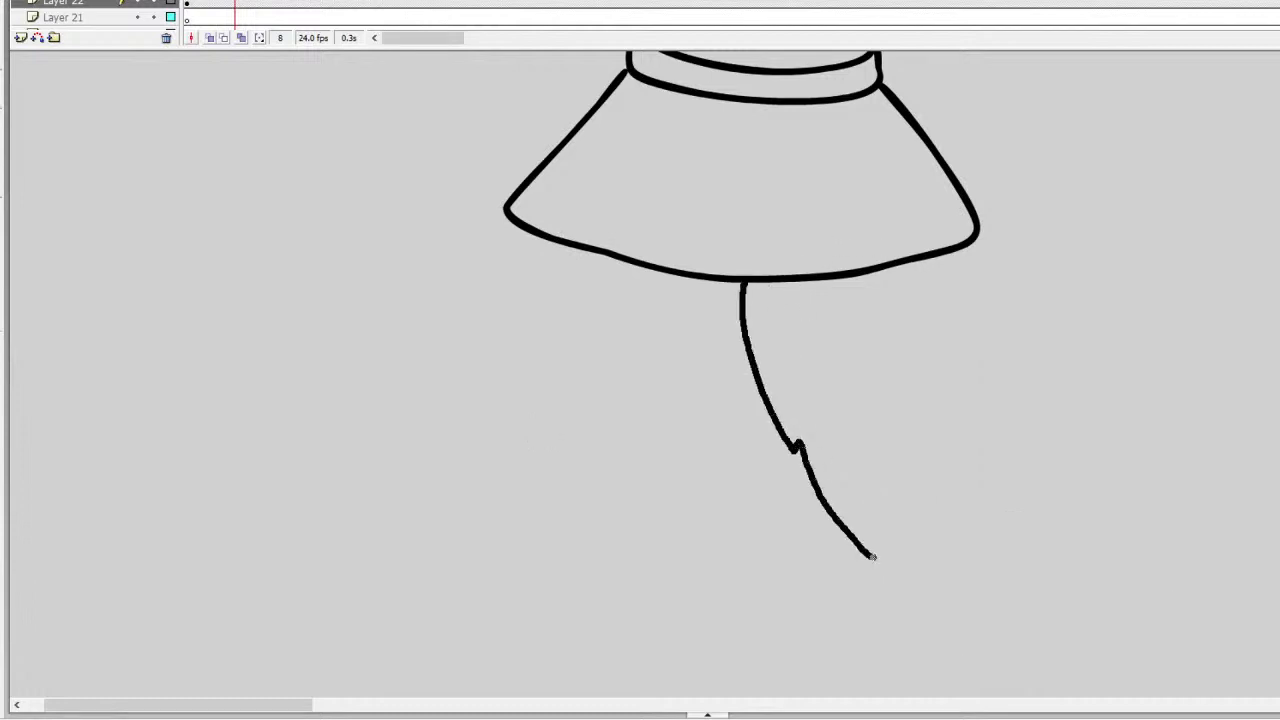
mouse_move(940, 255)
mouse_down()
mouse_move(960, 309)
mouse_move(943, 335)
mouse_move(973, 415)
mouse_move(982, 528)
mouse_up()
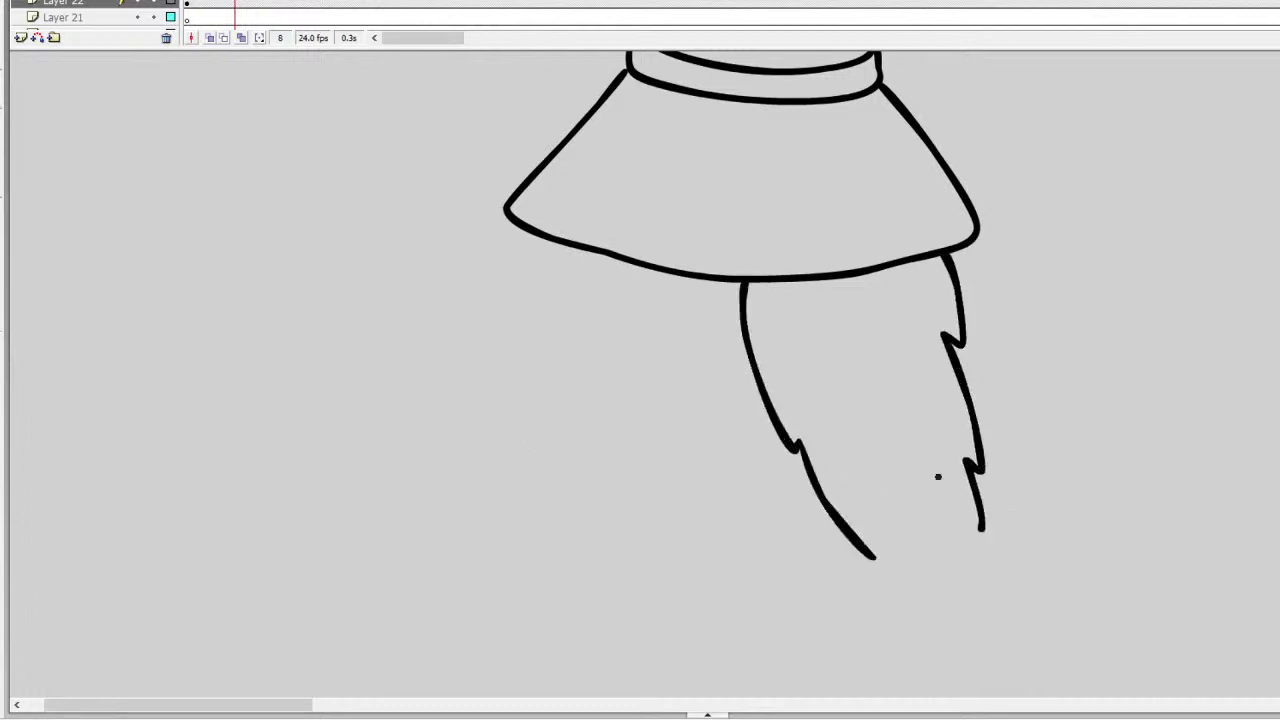
key(ctrl+z)
mouse_move(947, 255)
mouse_down()
mouse_move(971, 340)
mouse_move(956, 337)
mouse_move(971, 438)
mouse_move(956, 426)
mouse_move(953, 561)
mouse_up()
mouse_move(876, 551)
mouse_down()
mouse_move(945, 571)
mouse_move(983, 532)
mouse_move(982, 571)
mouse_move(1147, 641)
mouse_move(991, 664)
mouse_move(897, 647)
mouse_move(858, 622)
mouse_move(852, 567)
mouse_move(902, 602)
mouse_move(932, 596)
mouse_move(940, 563)
mouse_up()
key(v)
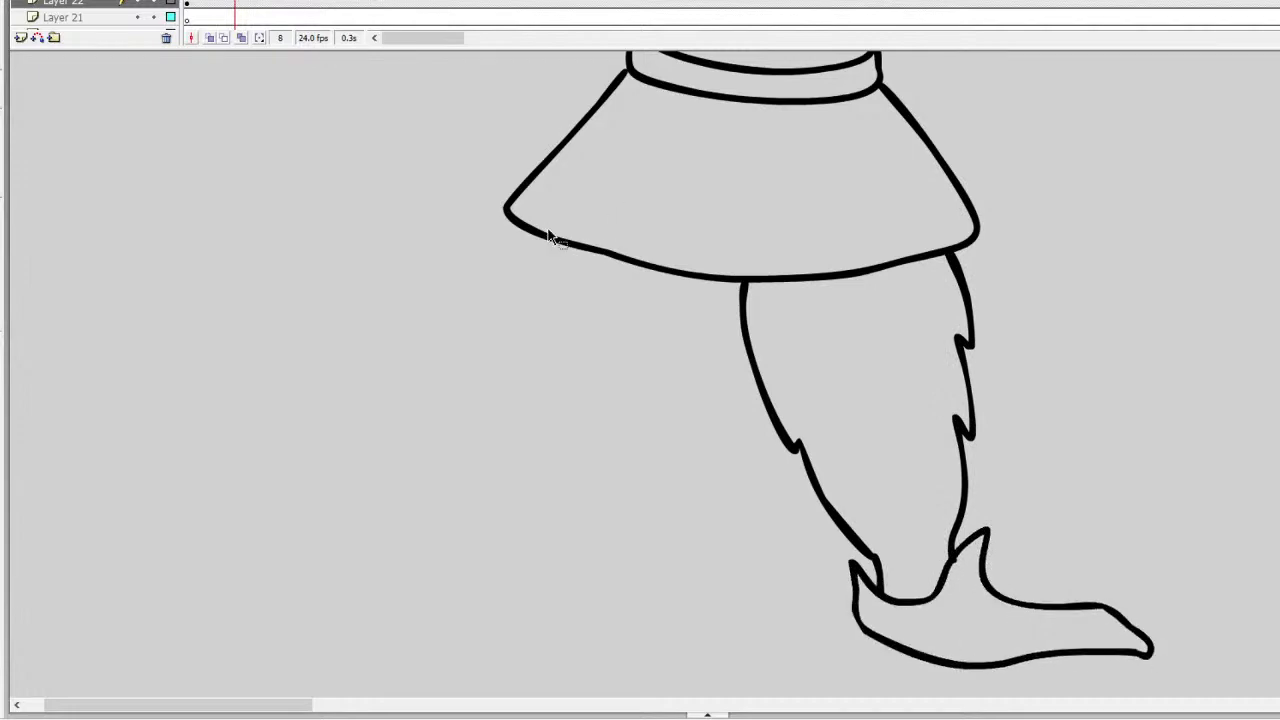
key(ctrl+z)
key(ctrl+z)
key(ctrl+z)
key(ctrl+z)
key(ctrl+z)
key(b)
mouse_move(956, 252)
mouse_down()
mouse_move(943, 357)
mouse_move(914, 418)
mouse_up()
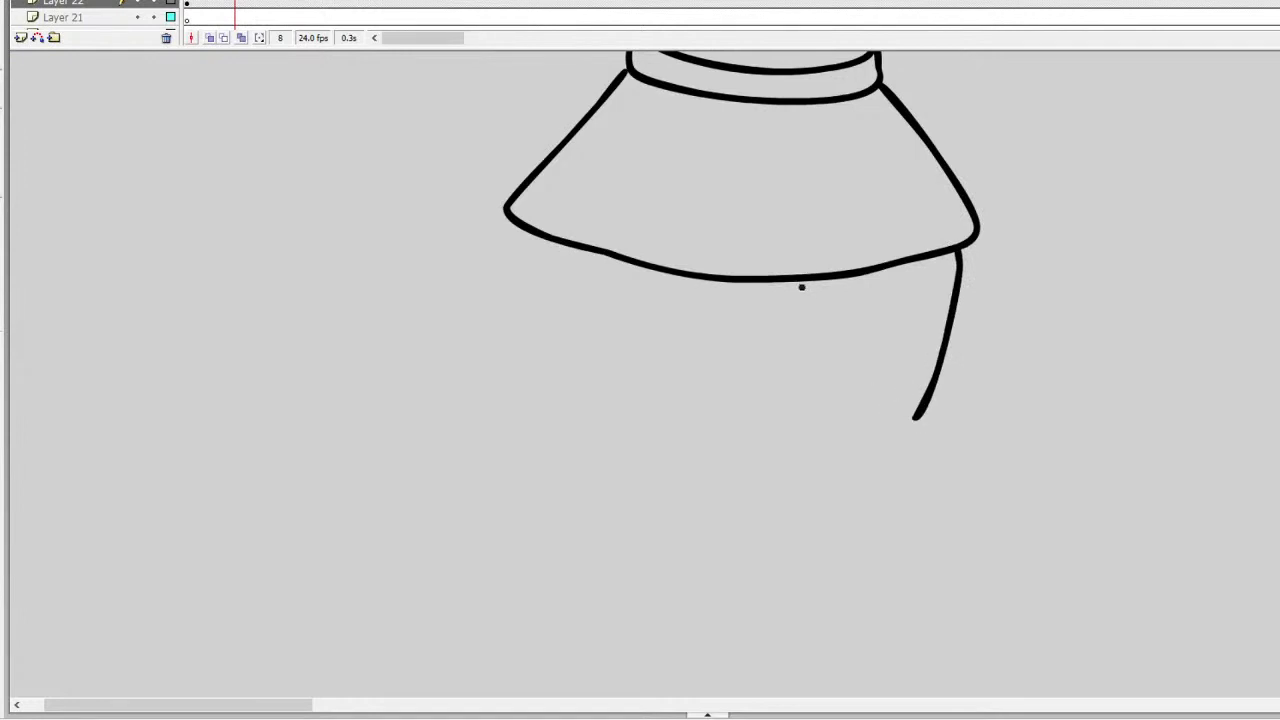
key(ctrl+z)
drag(925, 258, 955, 475)
mouse_move(768, 282)
mouse_down()
mouse_move(871, 474)
mouse_move(914, 594)
mouse_up()
drag(954, 474, 1000, 574)
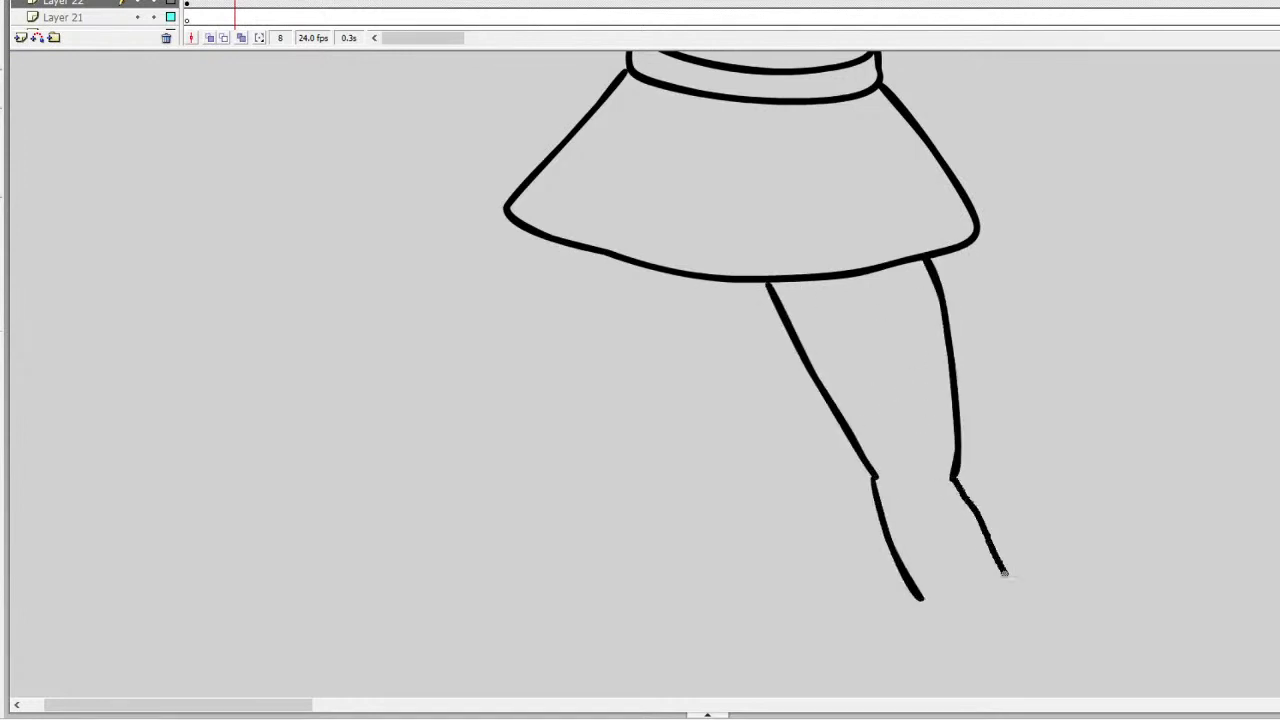
key(ctrl+z)
key(ctrl+z)
key(ctrl+z)
key(ctrl+z)
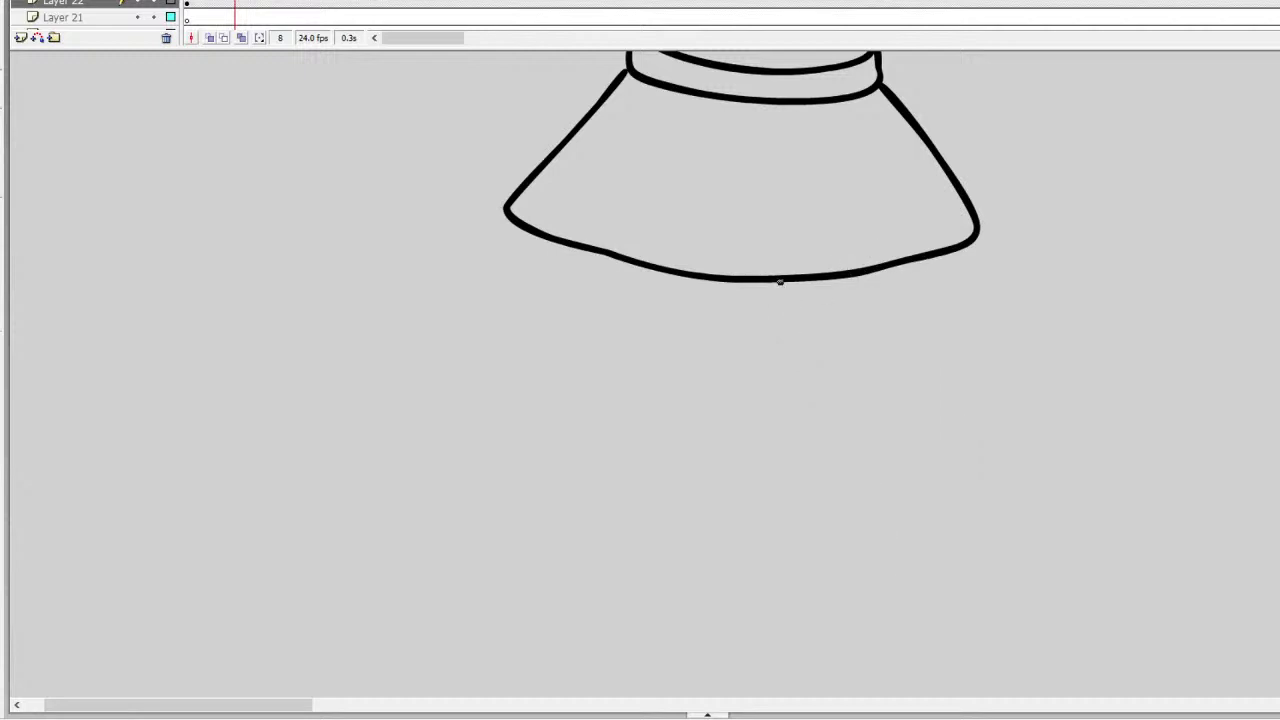
Step: Draw two smooth legs spread apart below the skirt, each ending in a pointed shoe facing outward
drag(779, 282, 880, 555)
mouse_move(910, 261)
mouse_down()
mouse_move(964, 470)
mouse_move(961, 546)
mouse_move(1029, 513)
mouse_move(1003, 558)
mouse_move(1043, 587)
mouse_move(1145, 612)
mouse_move(1156, 647)
mouse_move(950, 654)
mouse_move(883, 630)
mouse_move(856, 591)
mouse_move(856, 548)
mouse_move(888, 561)
mouse_move(935, 549)
mouse_up()
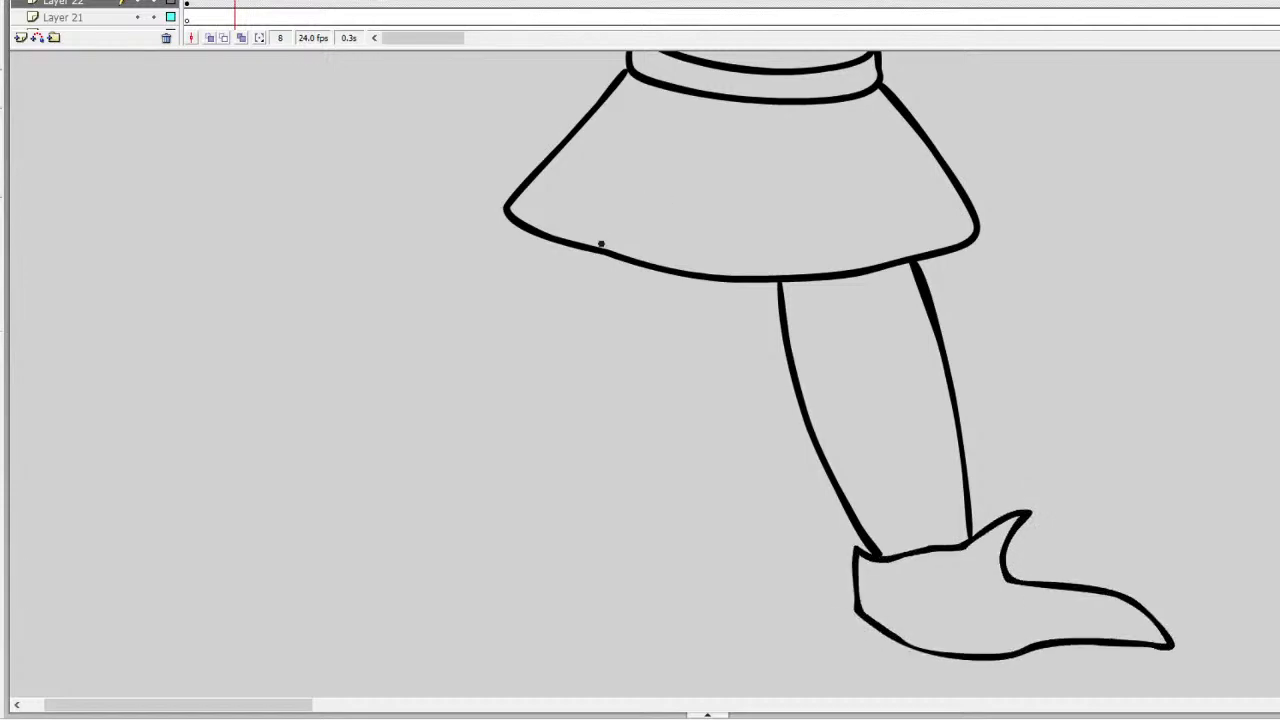
mouse_move(576, 250)
mouse_down()
mouse_move(560, 279)
mouse_move(537, 468)
mouse_up()
key(ctrl+z)
drag(709, 282, 591, 519)
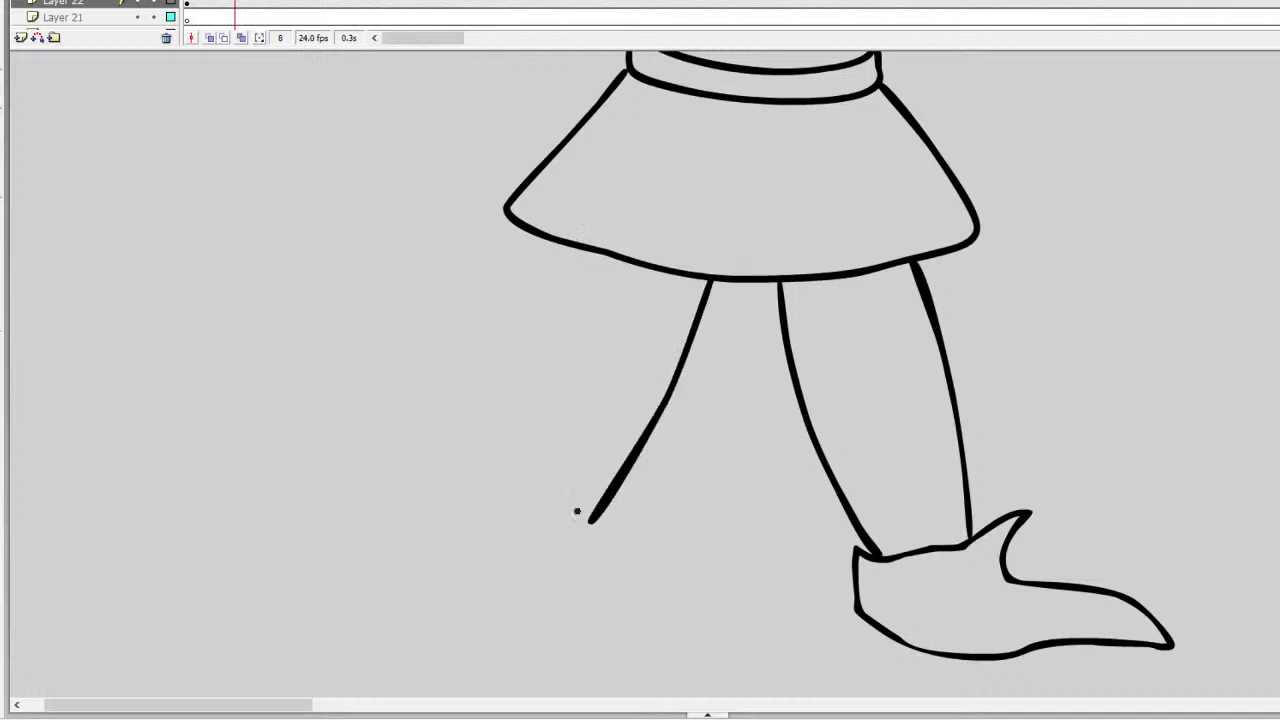
drag(602, 256, 493, 455)
mouse_move(591, 520)
mouse_down()
mouse_move(502, 508)
mouse_move(462, 449)
mouse_move(449, 492)
mouse_move(313, 529)
mouse_move(288, 590)
mouse_move(388, 584)
mouse_move(505, 619)
mouse_move(599, 612)
mouse_move(598, 524)
mouse_up()
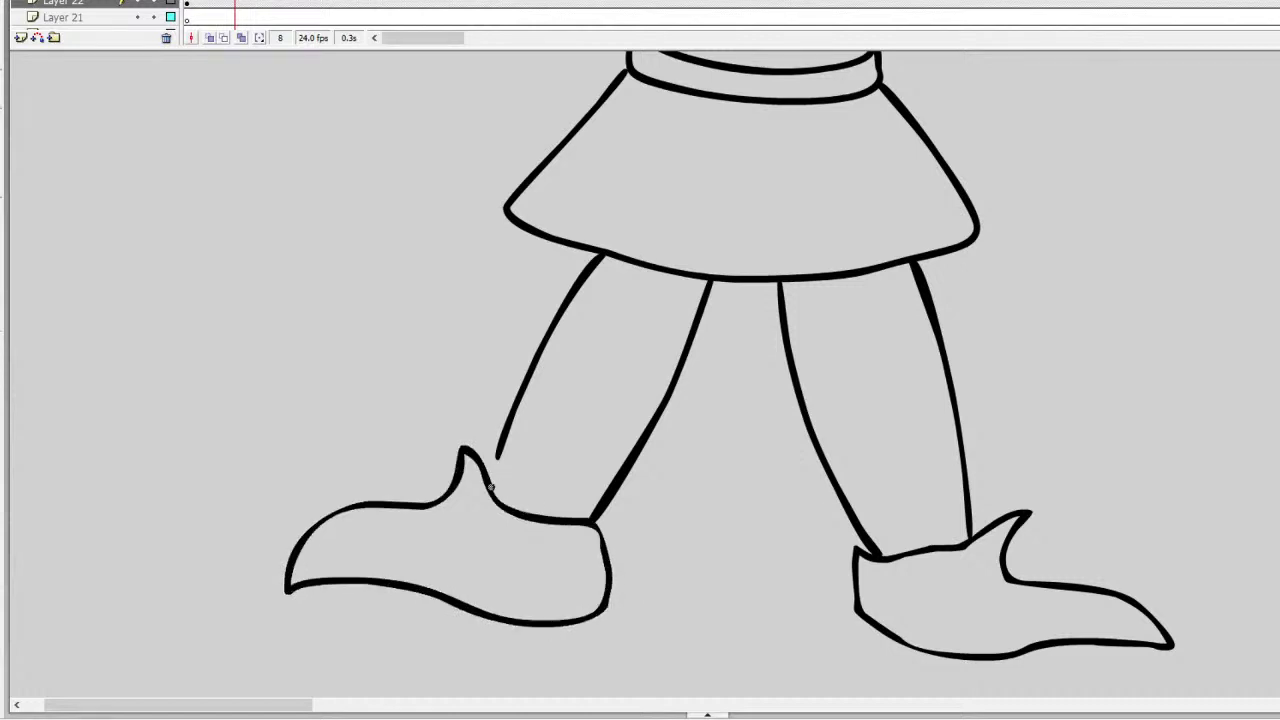
drag(491, 489, 497, 425)
Step: Draw a large bushy tail with jagged fur tufts curving out from behind the skirt
scroll(640, 370, up, 5)
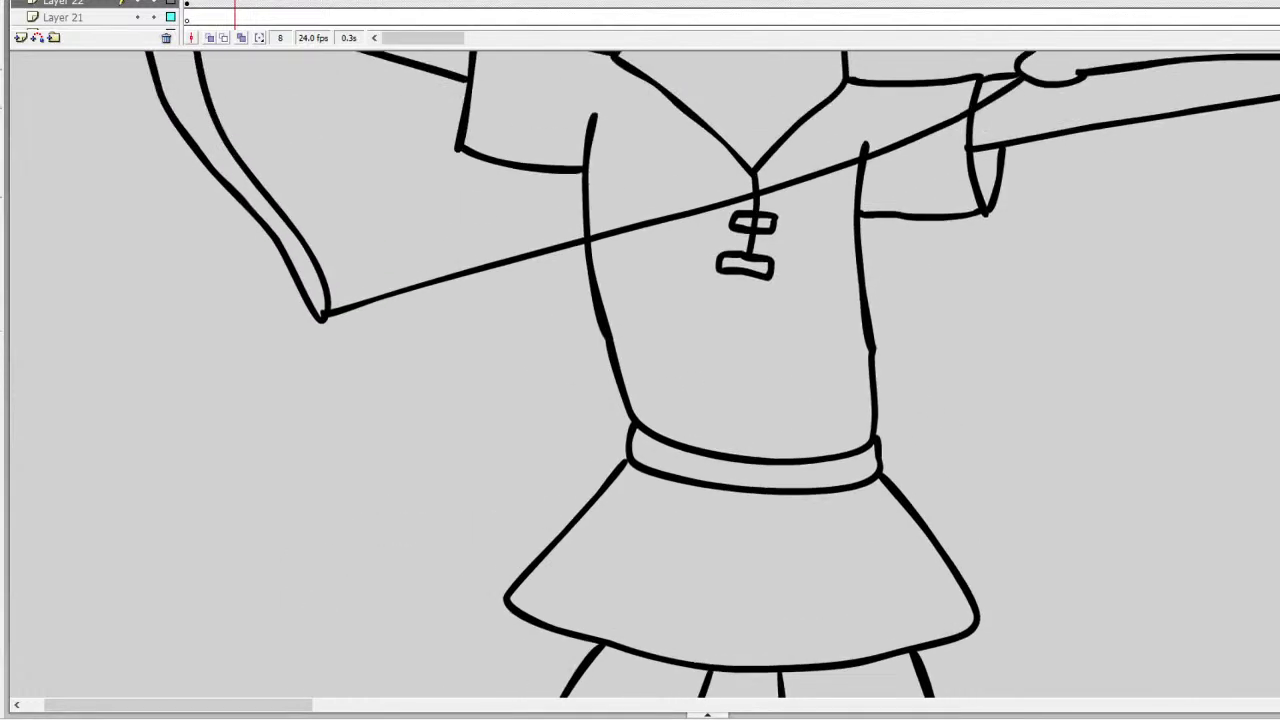
scroll(640, 370, down, 2)
scroll(640, 370, up, 1)
scroll(343, 667, right, 3)
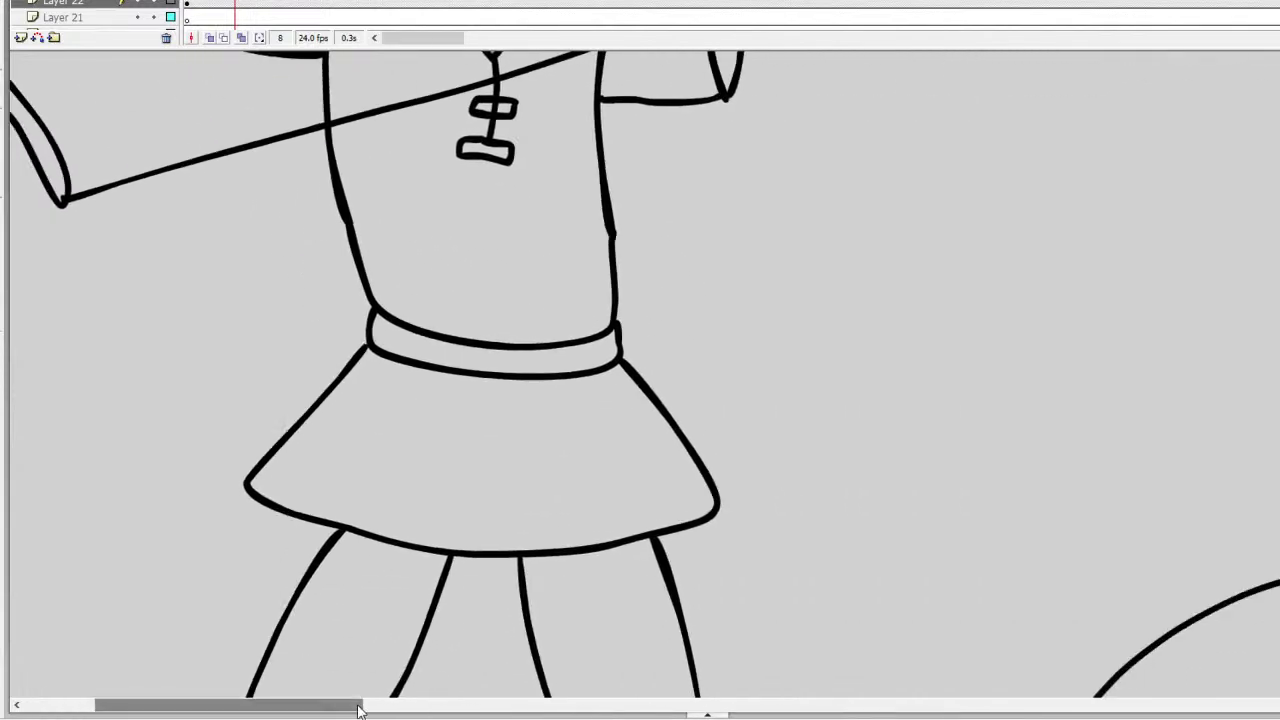
mouse_move(716, 506)
mouse_down()
mouse_move(840, 347)
mouse_move(920, 293)
mouse_move(1140, 230)
mouse_move(1279, 268)
mouse_up()
mouse_move(1279, 432)
mouse_down()
mouse_move(1192, 430)
mouse_move(966, 535)
mouse_move(958, 565)
mouse_move(758, 606)
mouse_move(662, 578)
mouse_up()
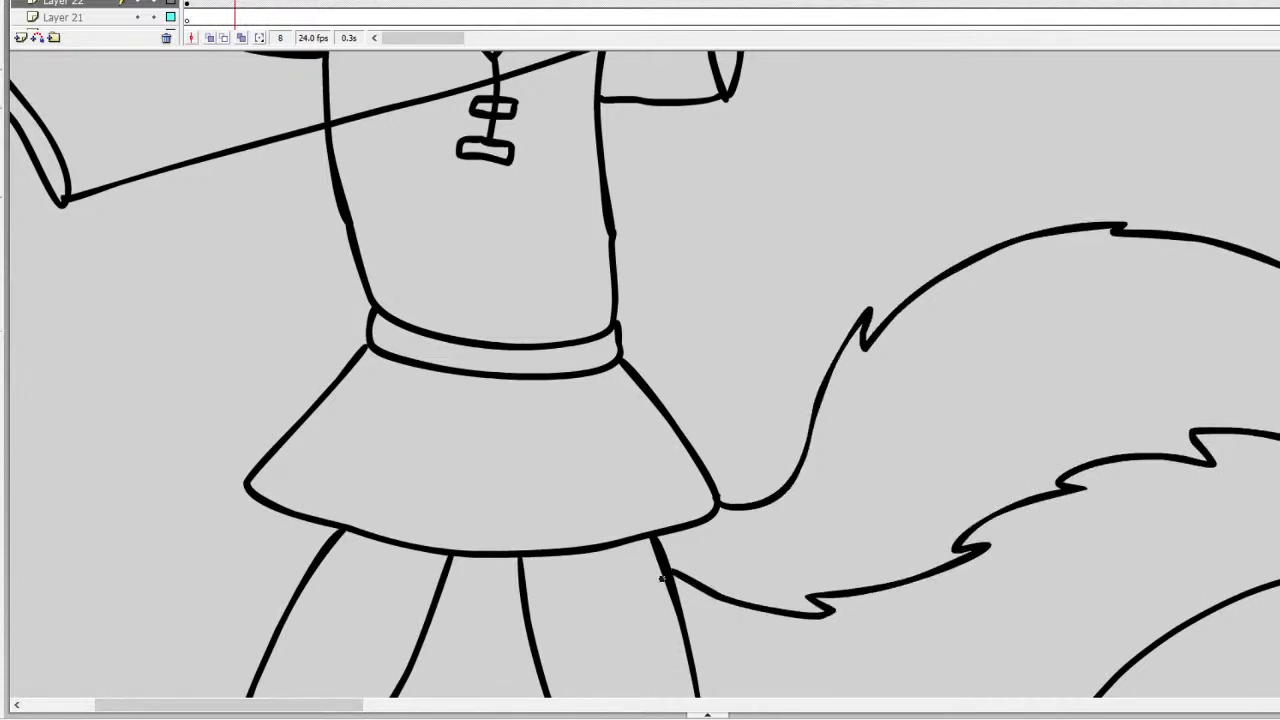
Step: Cut through the string arm's edges midway along the forearm and delete the elbow end
scroll(337, 323, down, 4)
scroll(517, 345, down, 2)
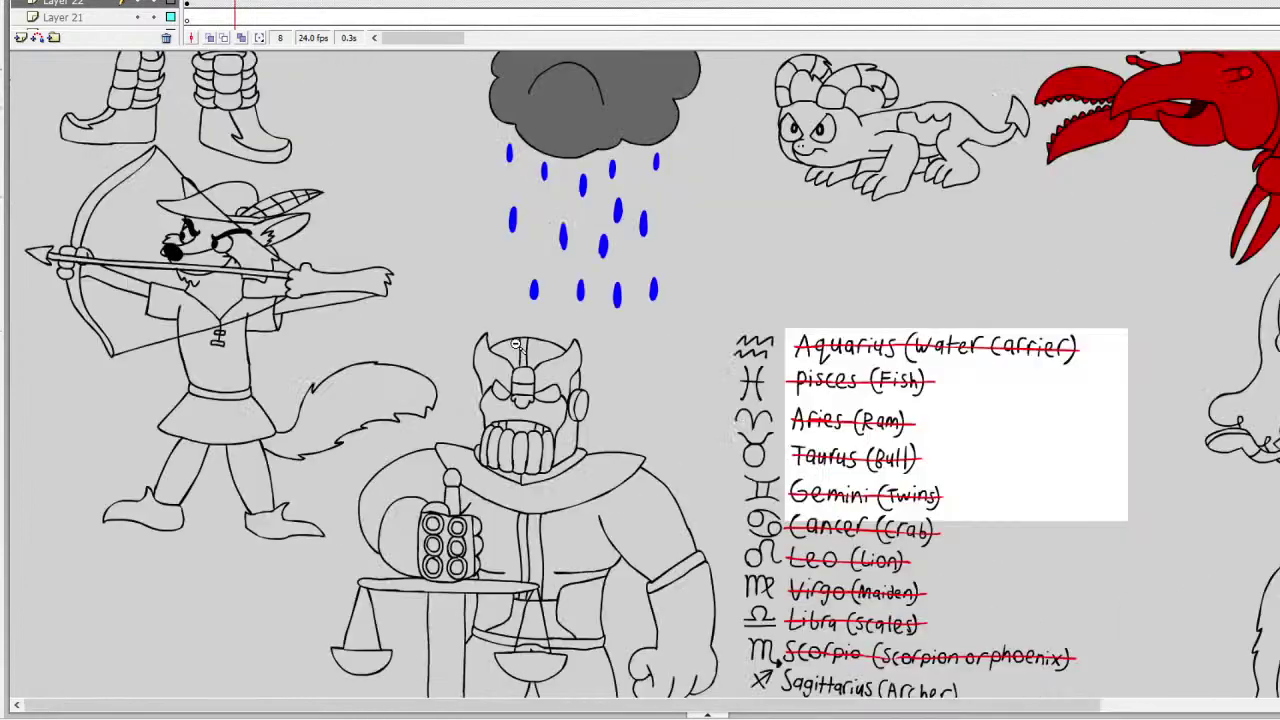
click(320, 260)
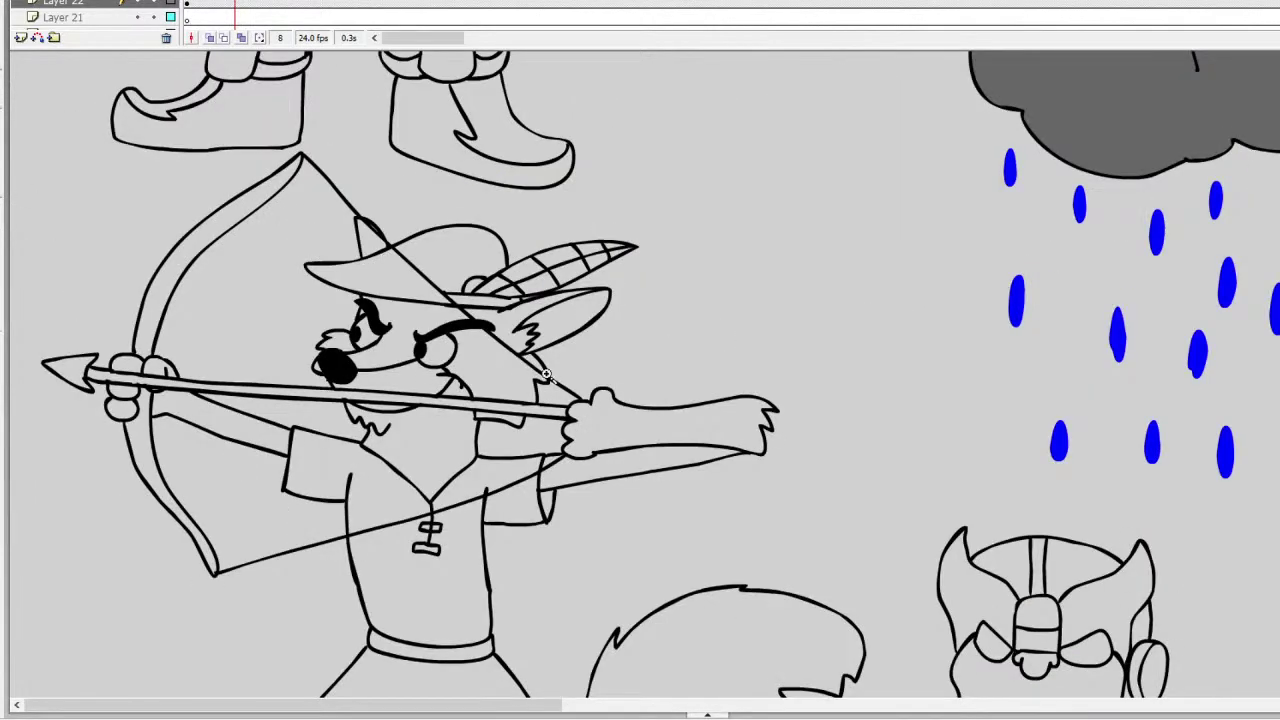
click(735, 440)
key(e)
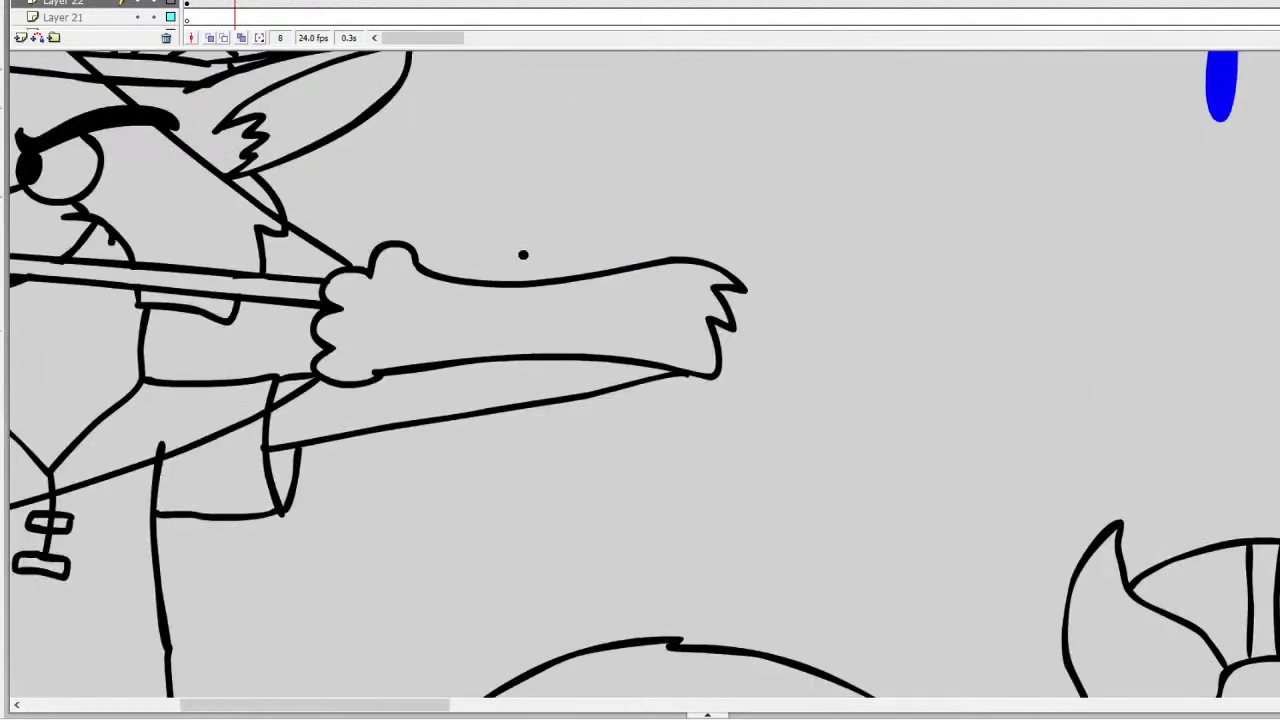
drag(523, 255, 500, 444)
key(v)
double_click(663, 264)
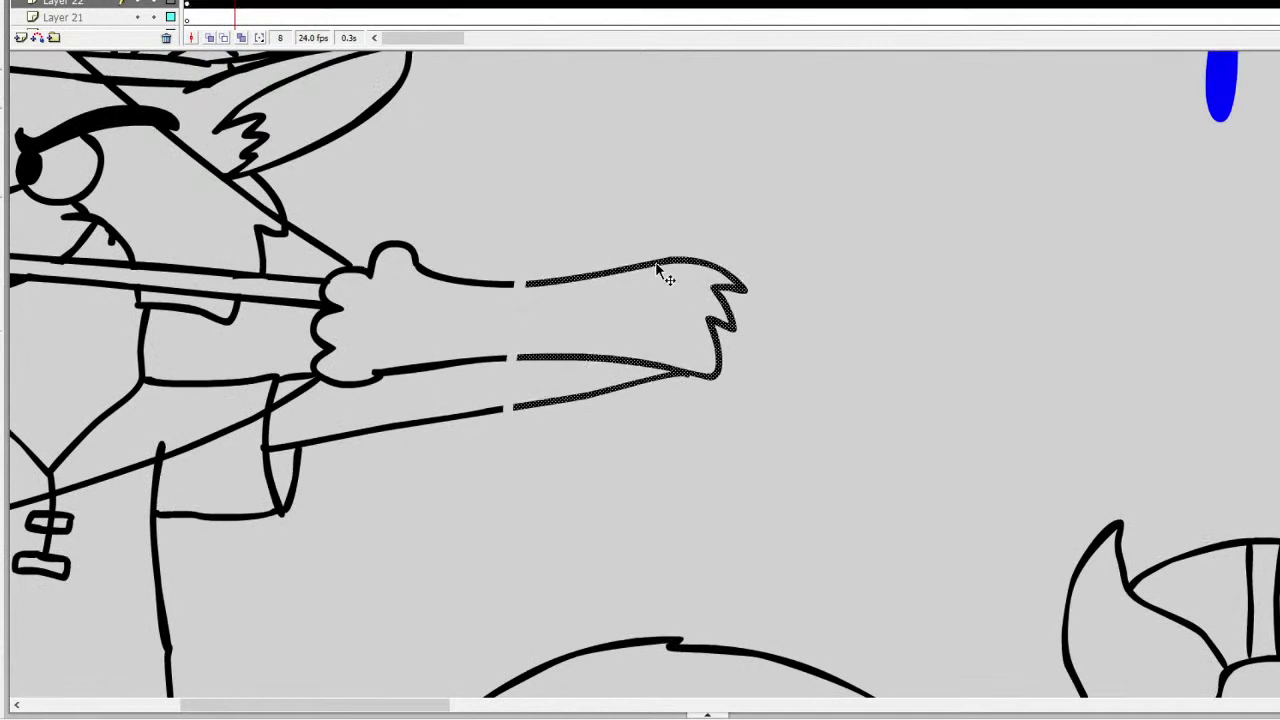
key(Delete)
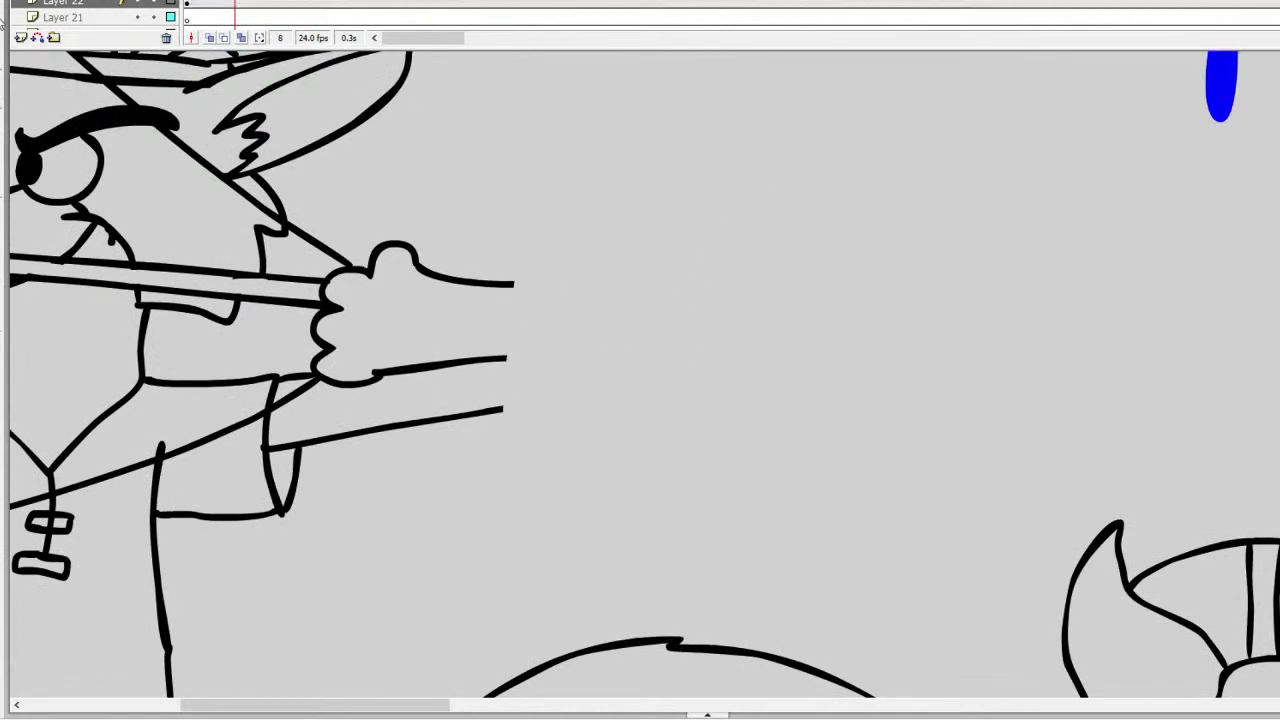
Step: Close the string arm's open forearm edges with a rounded elbow ending in jagged fur tufts
mouse_move(515, 283)
mouse_down()
mouse_move(596, 301)
mouse_move(585, 319)
mouse_move(608, 366)
mouse_move(576, 361)
mouse_move(577, 404)
mouse_move(505, 357)
mouse_up()
drag(568, 396, 485, 411)
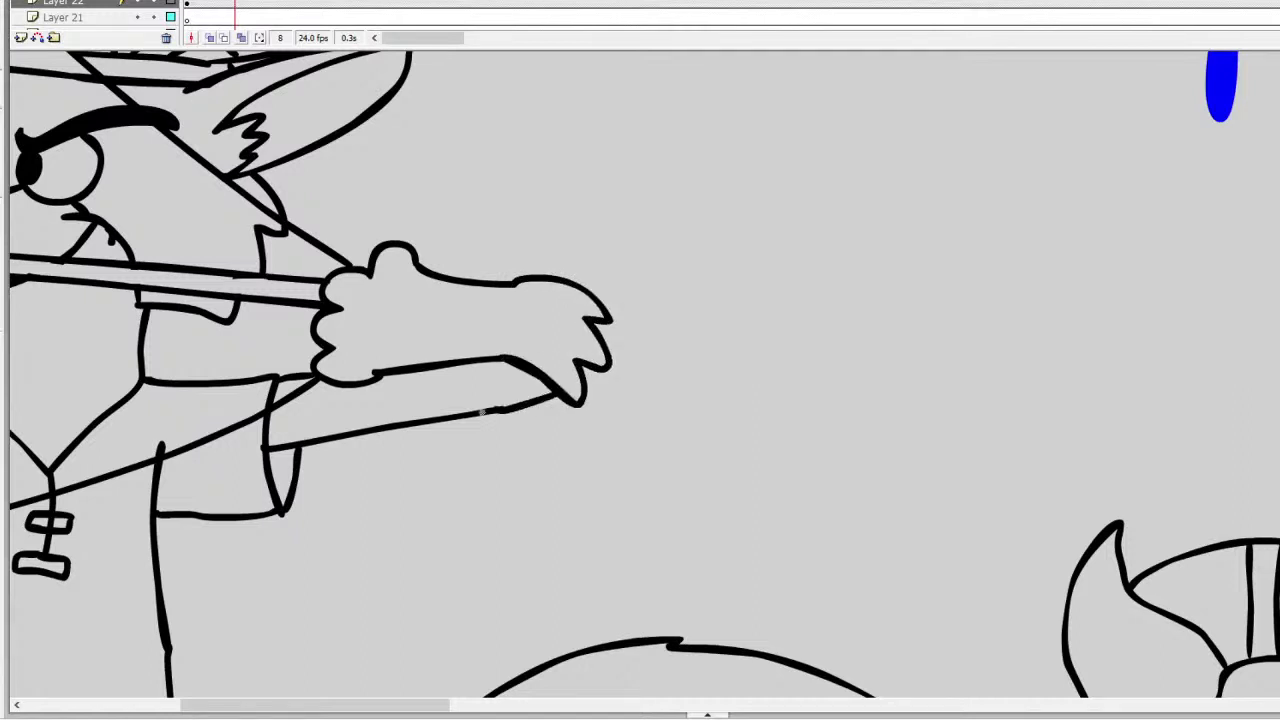
Step: Cross off Sagittarius (Archer) on the handwritten list with a red line, drawn on the layer above Layer 1
key(z)
alt+click(514, 408)
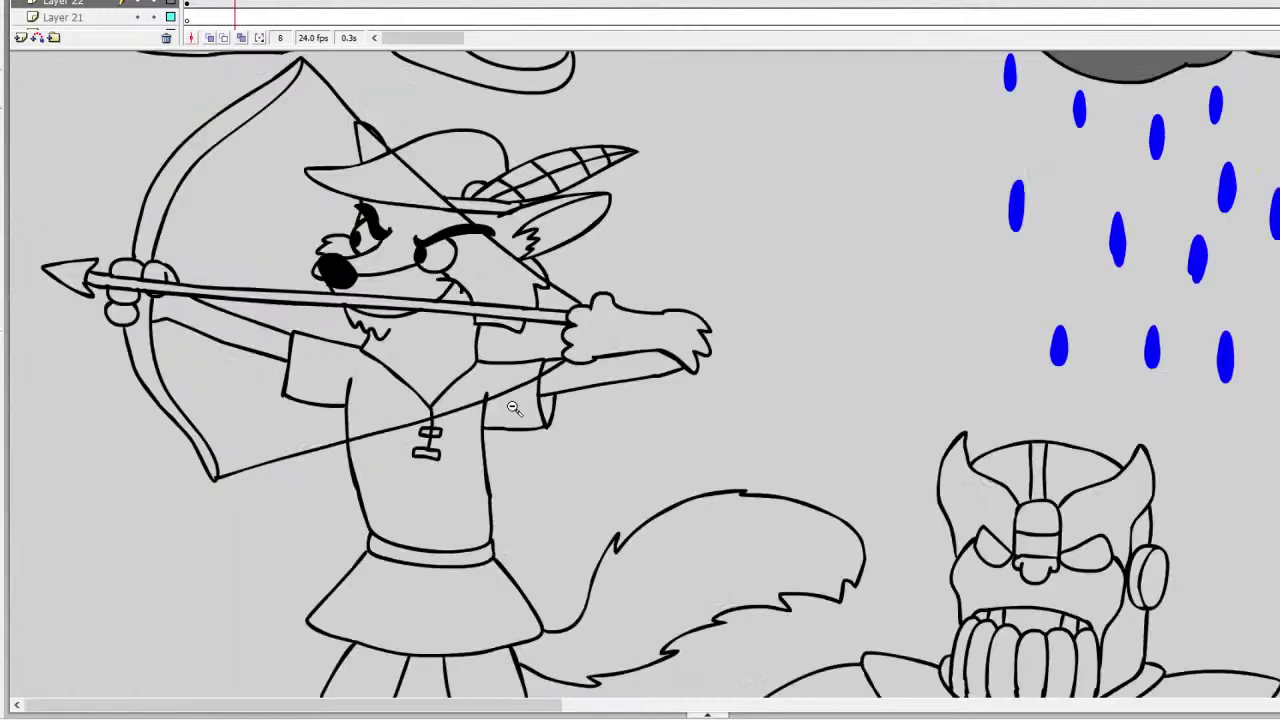
alt+click(652, 491)
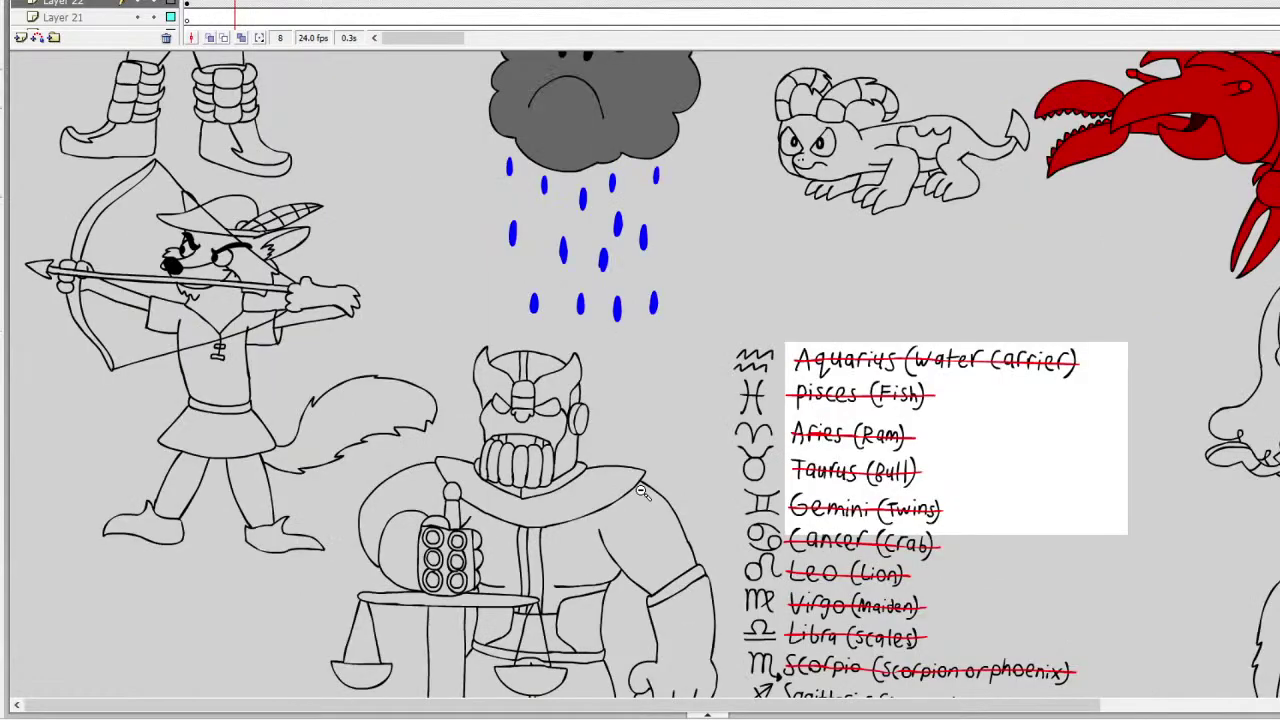
scroll(643, 492, down, 5)
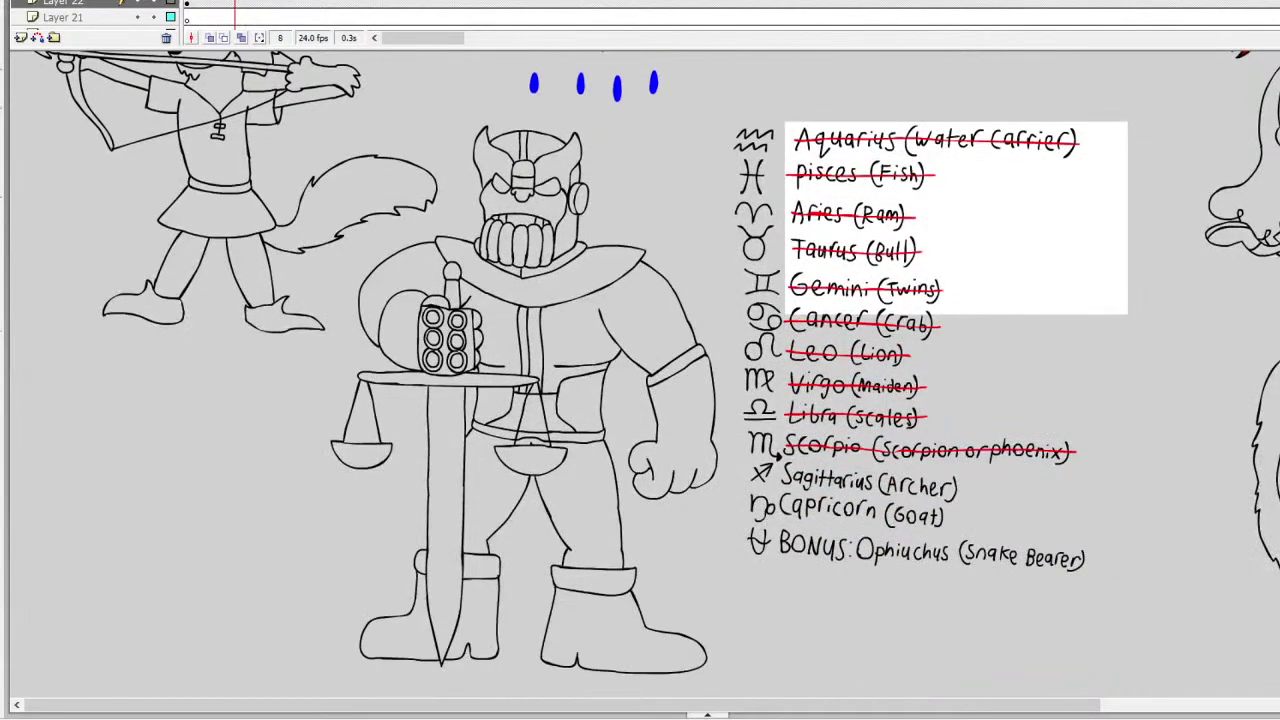
click(940, 503)
click(644, 326)
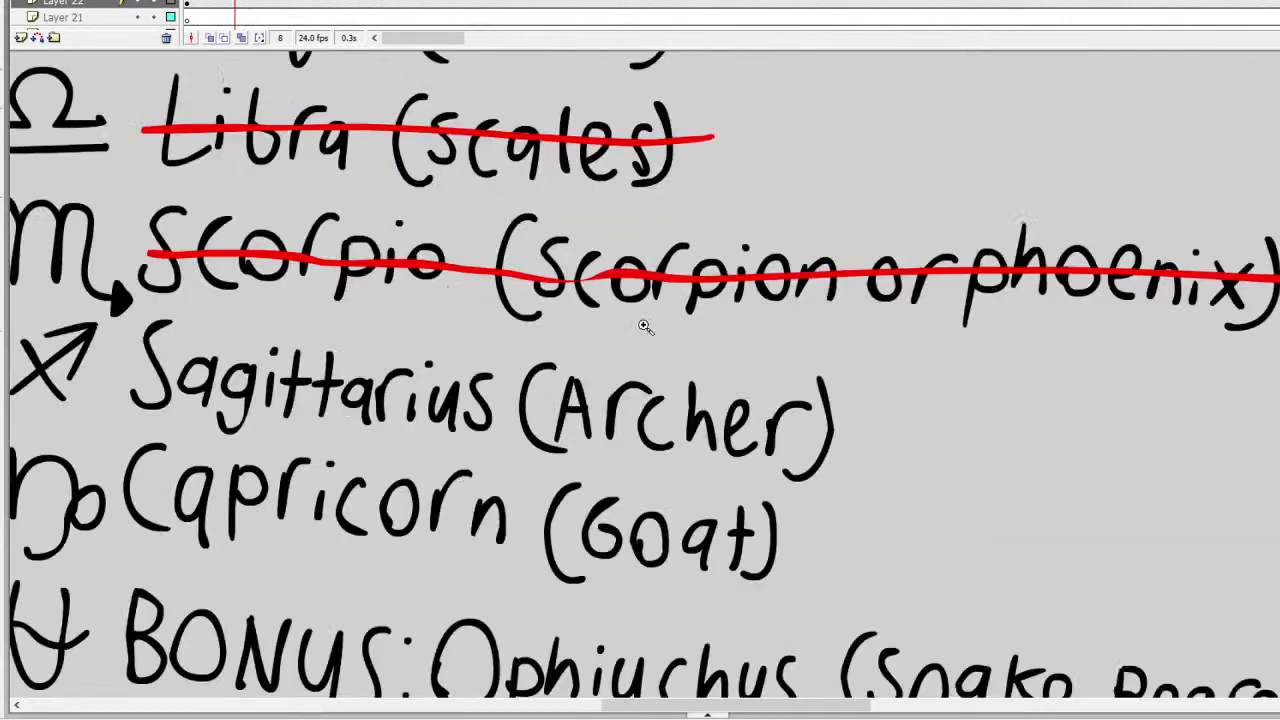
scroll(100, 10, down, 5)
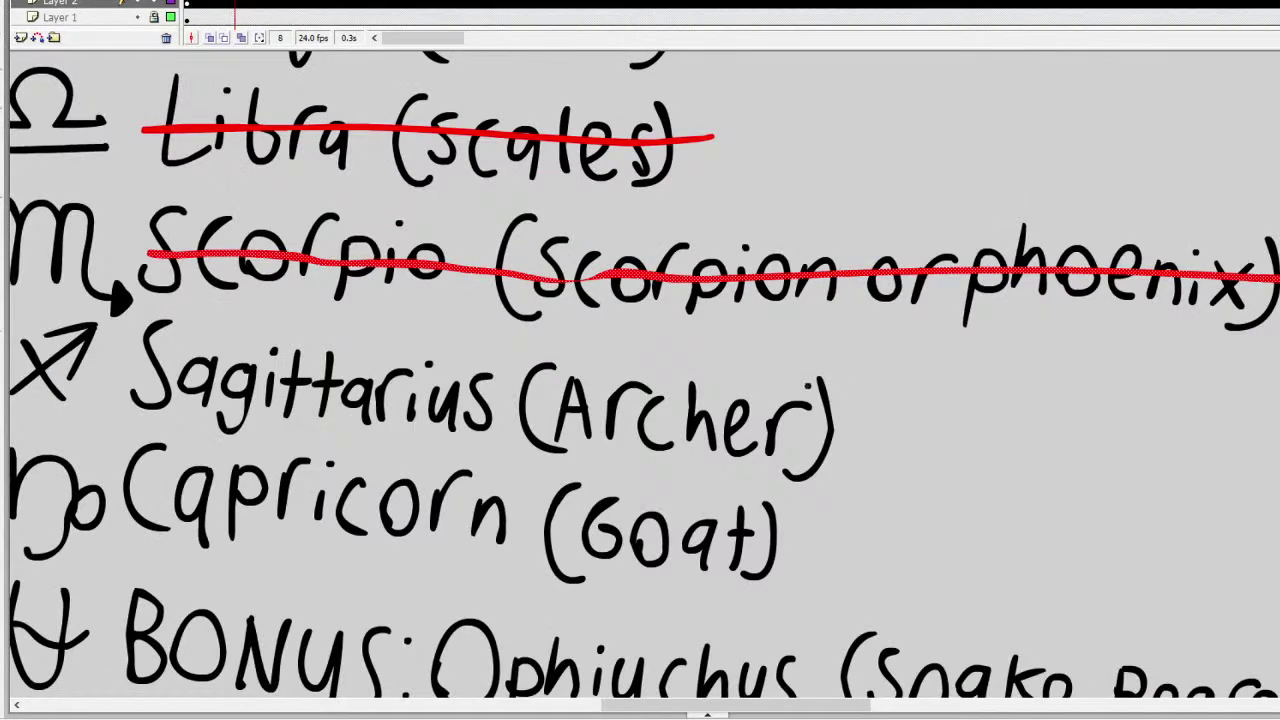
drag(851, 430, 134, 376)
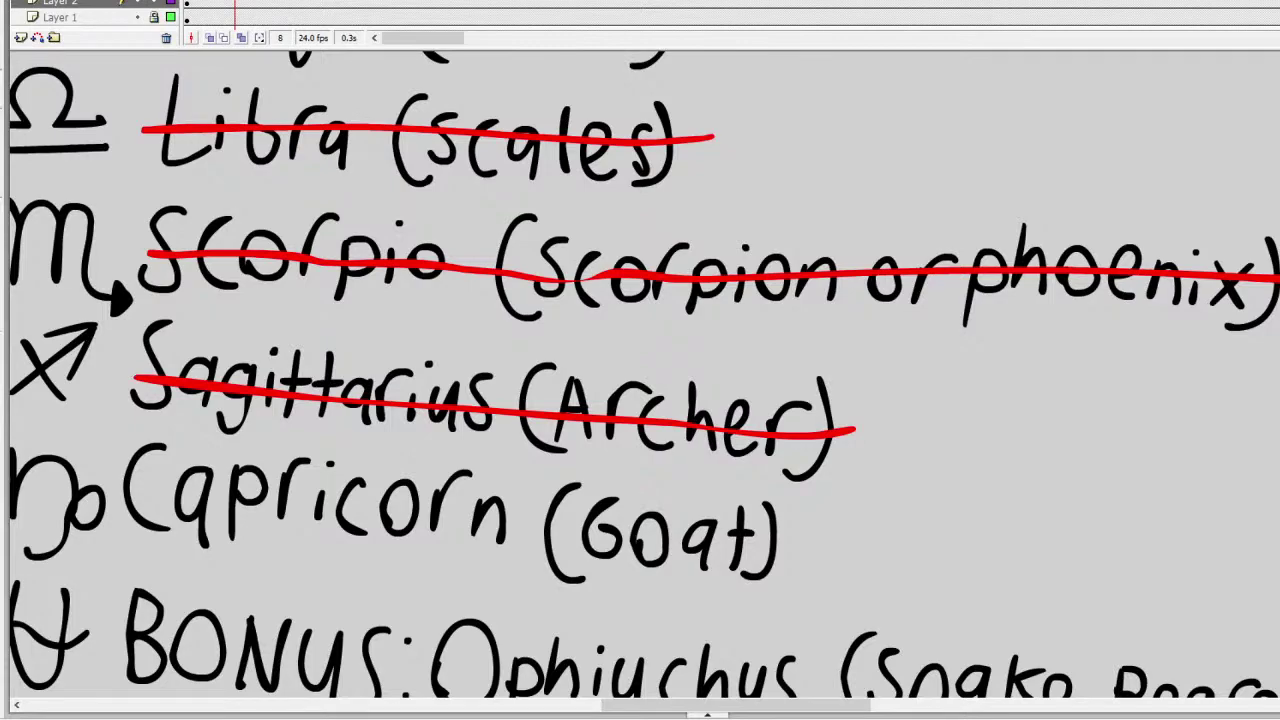
Step: On the layer above Layer 4, draw a large round eye with an iris, highlight and pointed black lash in the empty area below the archer
drag(750, 705, 243, 685)
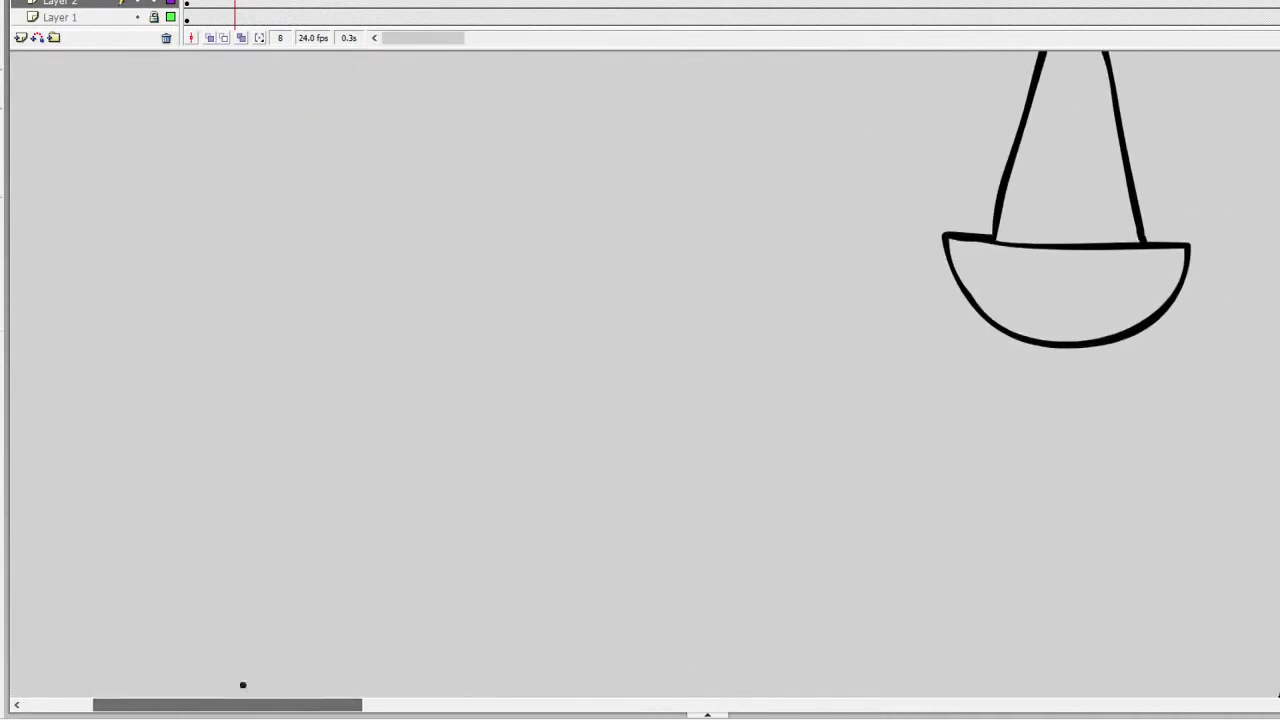
scroll(243, 685, up, 5)
scroll(243, 685, down, 3)
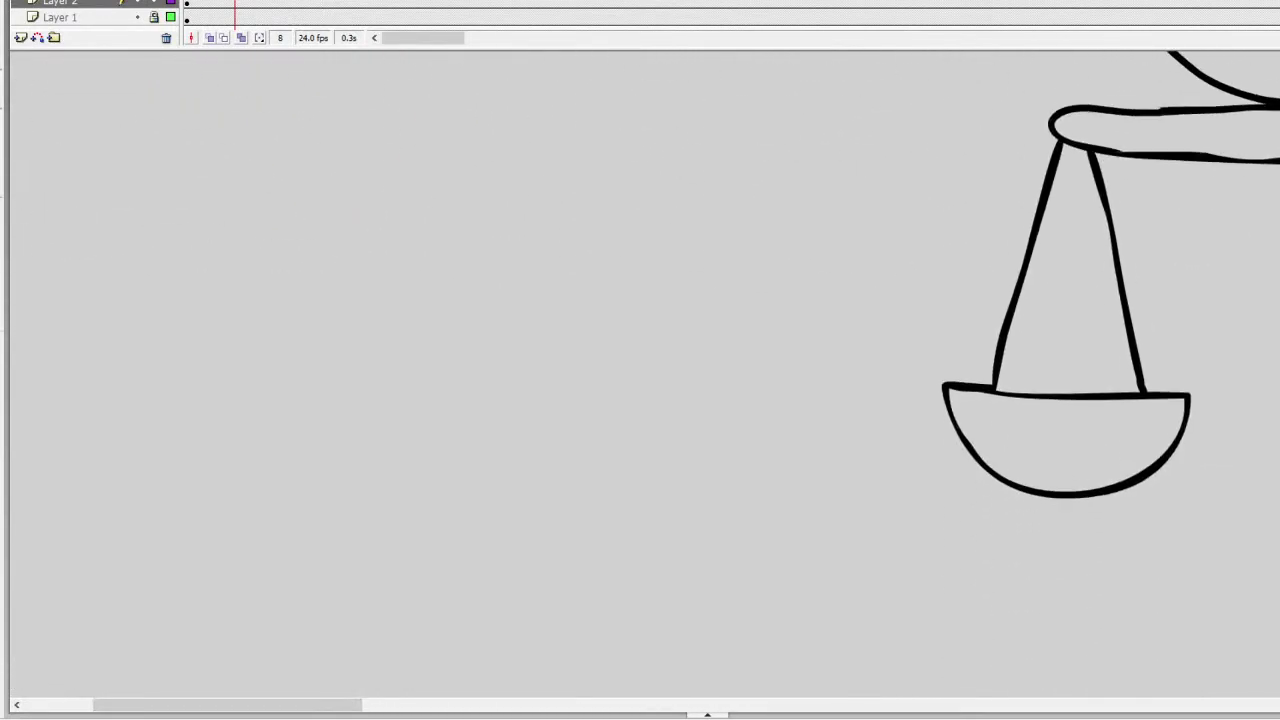
scroll(645, 372, up, 2)
scroll(200, 10, up, 1)
click(251, 4)
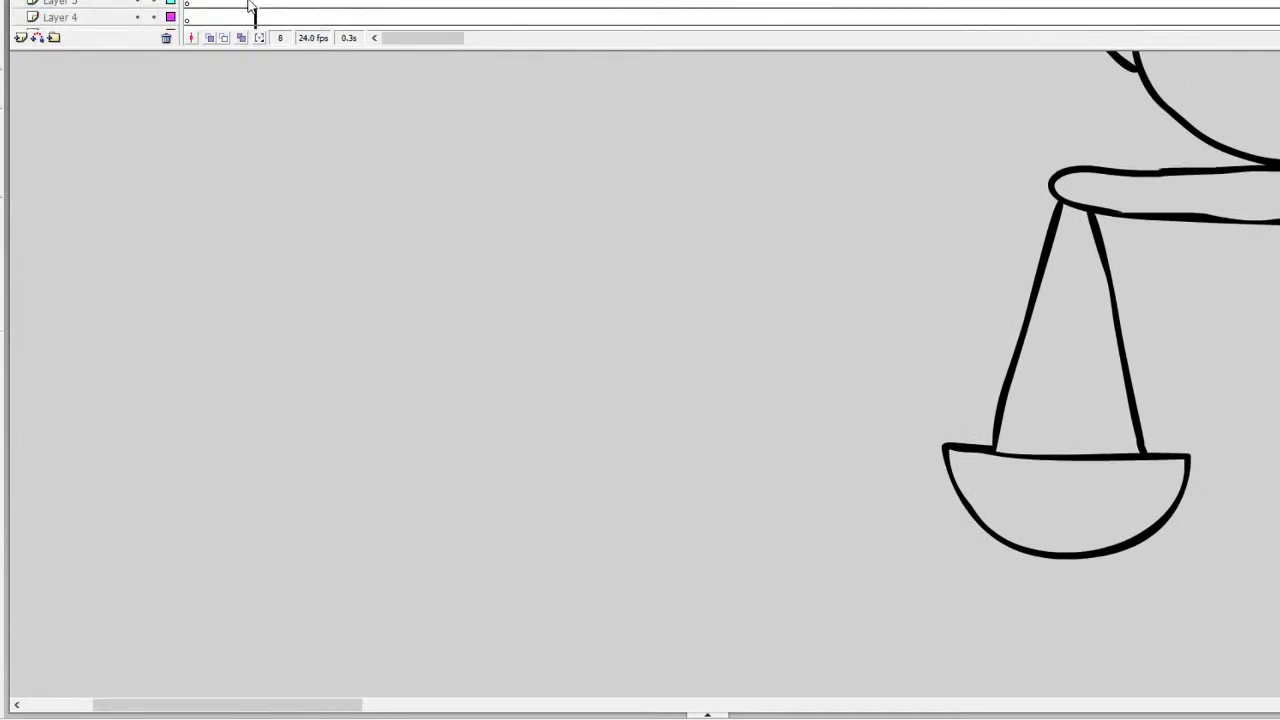
drag(303, 706, 217, 706)
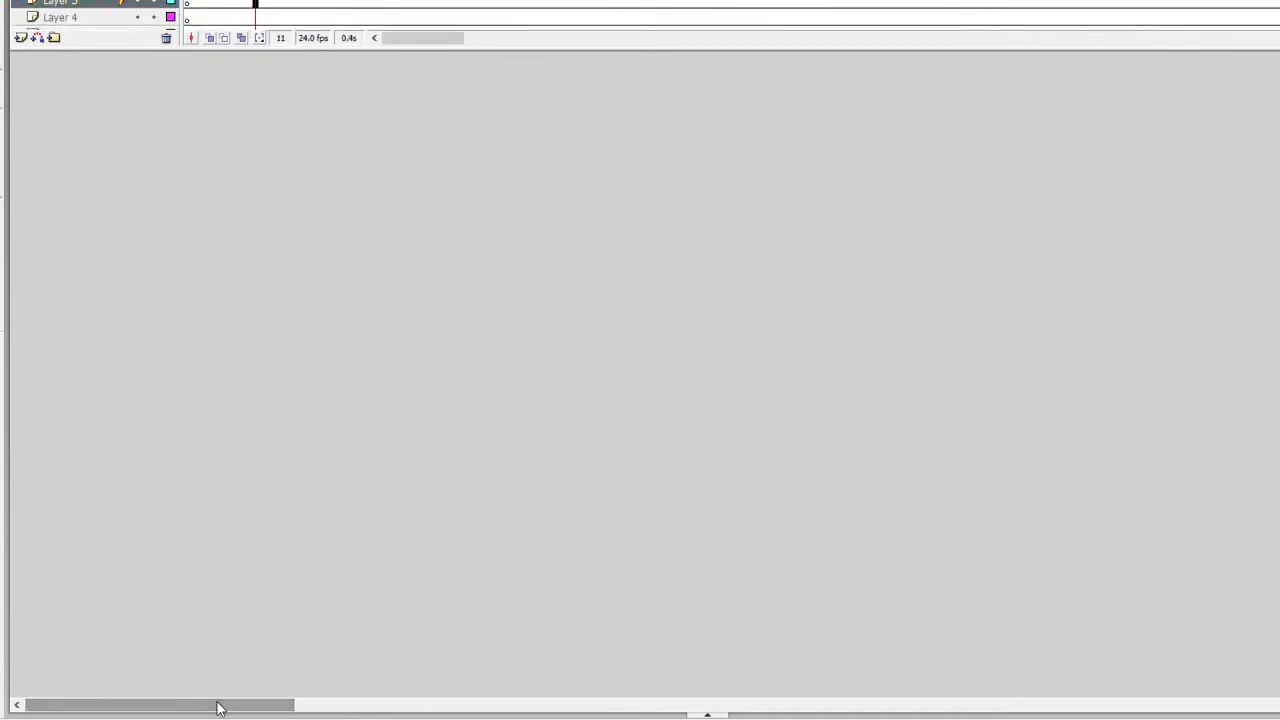
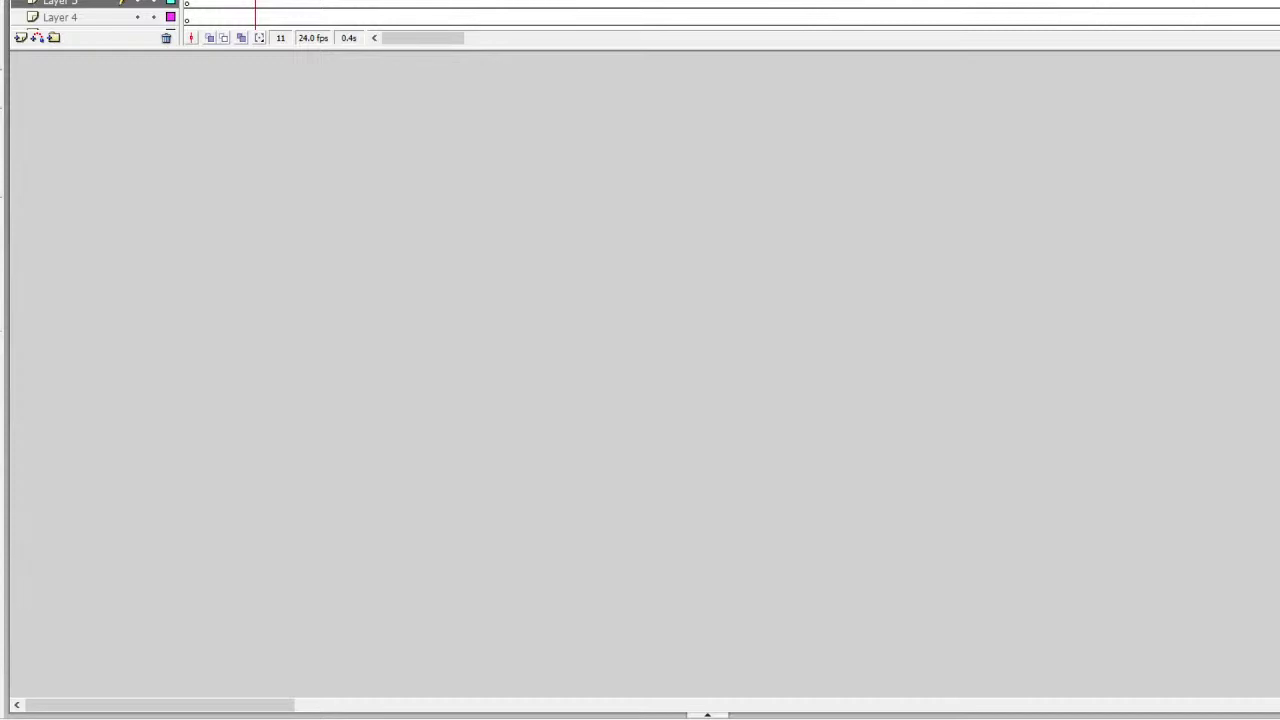
mouse_move(398, 258)
mouse_down()
mouse_move(409, 166)
mouse_move(494, 217)
mouse_move(430, 272)
mouse_move(392, 250)
mouse_up()
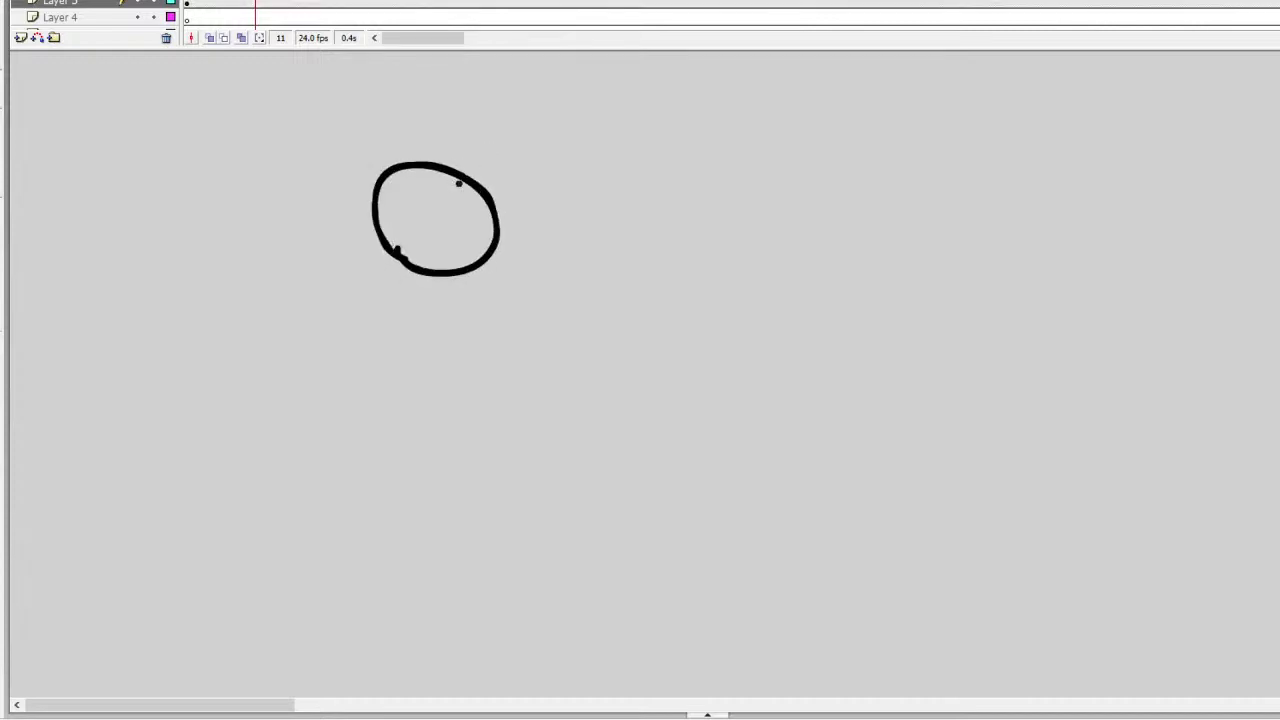
mouse_move(468, 181)
mouse_down()
mouse_move(466, 225)
mouse_move(482, 232)
mouse_move(442, 195)
mouse_move(452, 250)
mouse_move(466, 256)
mouse_up()
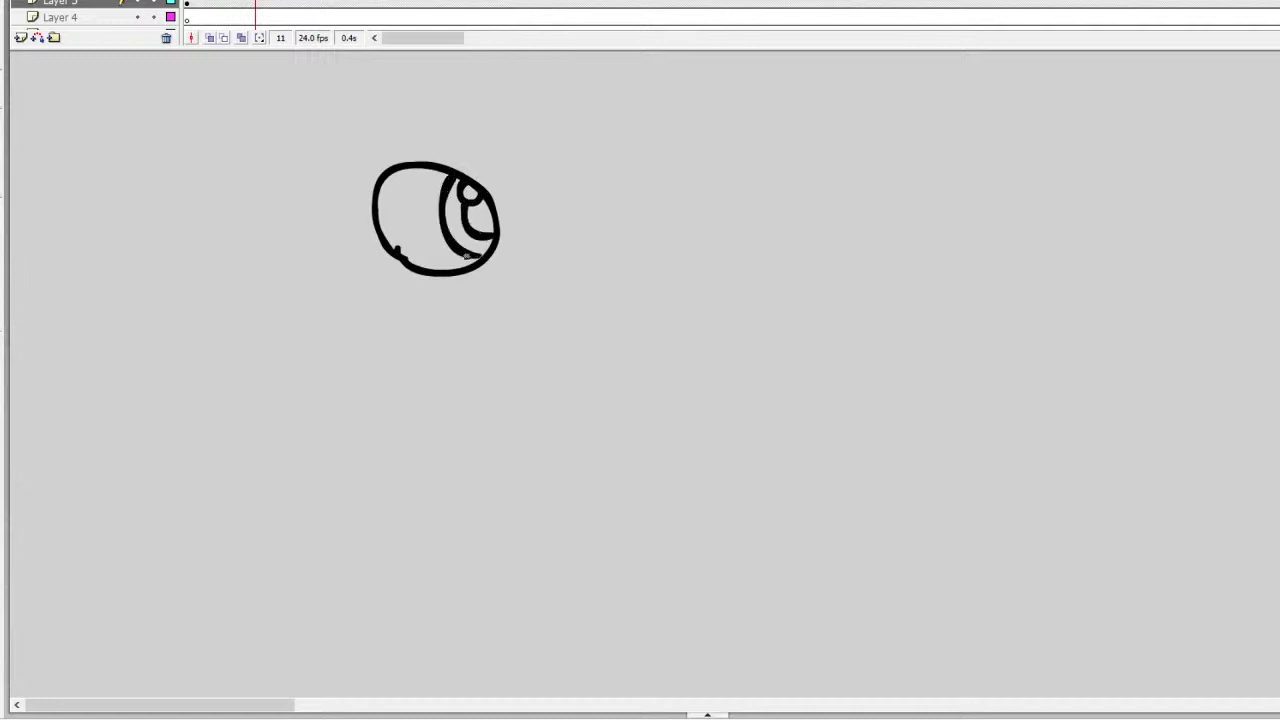
mouse_move(378, 172)
mouse_down()
mouse_move(366, 168)
mouse_move(370, 195)
mouse_up()
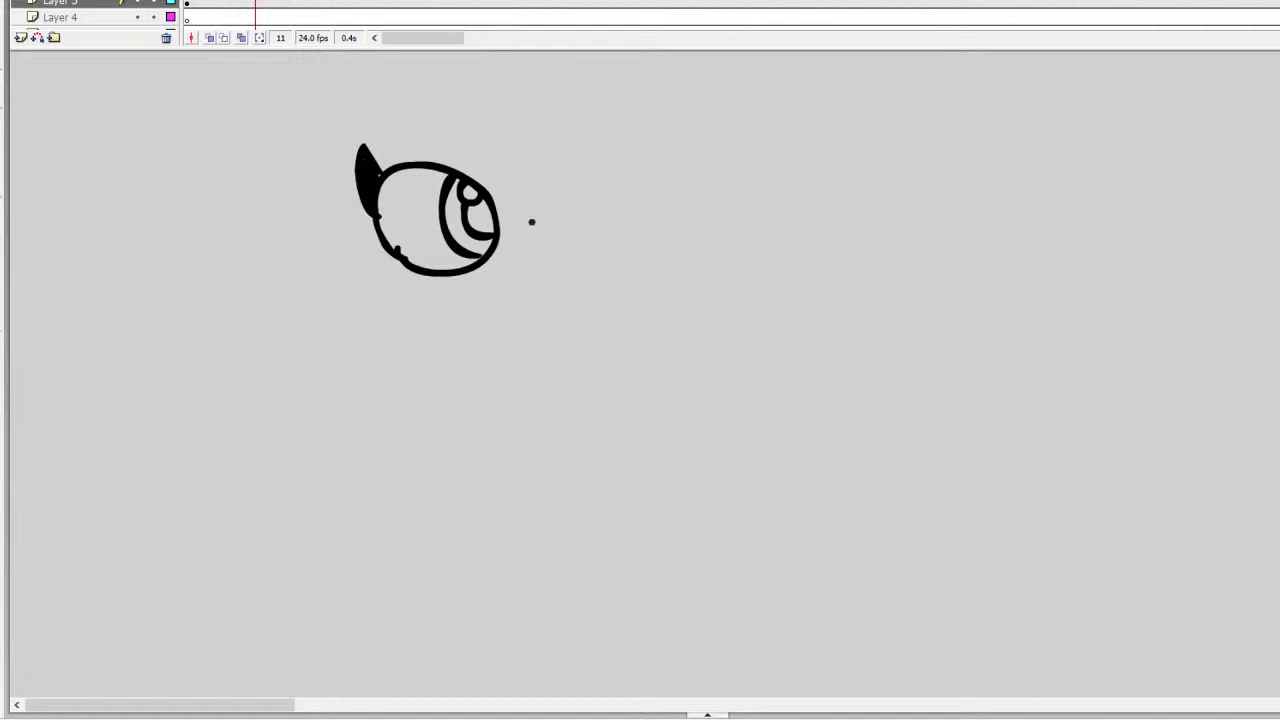
Step: Draw a small oval nose with its bridge line and a second round eye with iris, highlight and black lash beside it
mouse_move(553, 218)
mouse_down()
mouse_move(561, 289)
mouse_move(498, 291)
mouse_move(526, 318)
mouse_move(549, 283)
mouse_up()
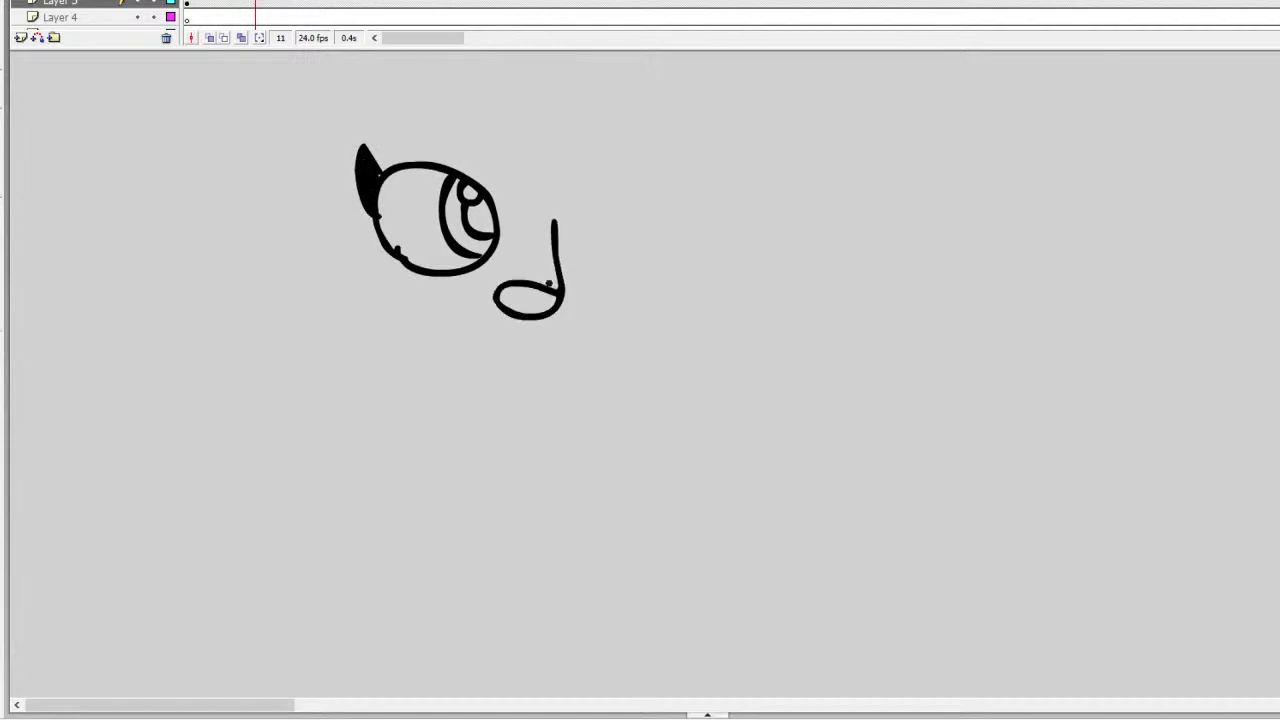
mouse_move(554, 222)
mouse_down()
mouse_move(609, 201)
mouse_move(633, 228)
mouse_move(623, 269)
mouse_move(565, 281)
mouse_up()
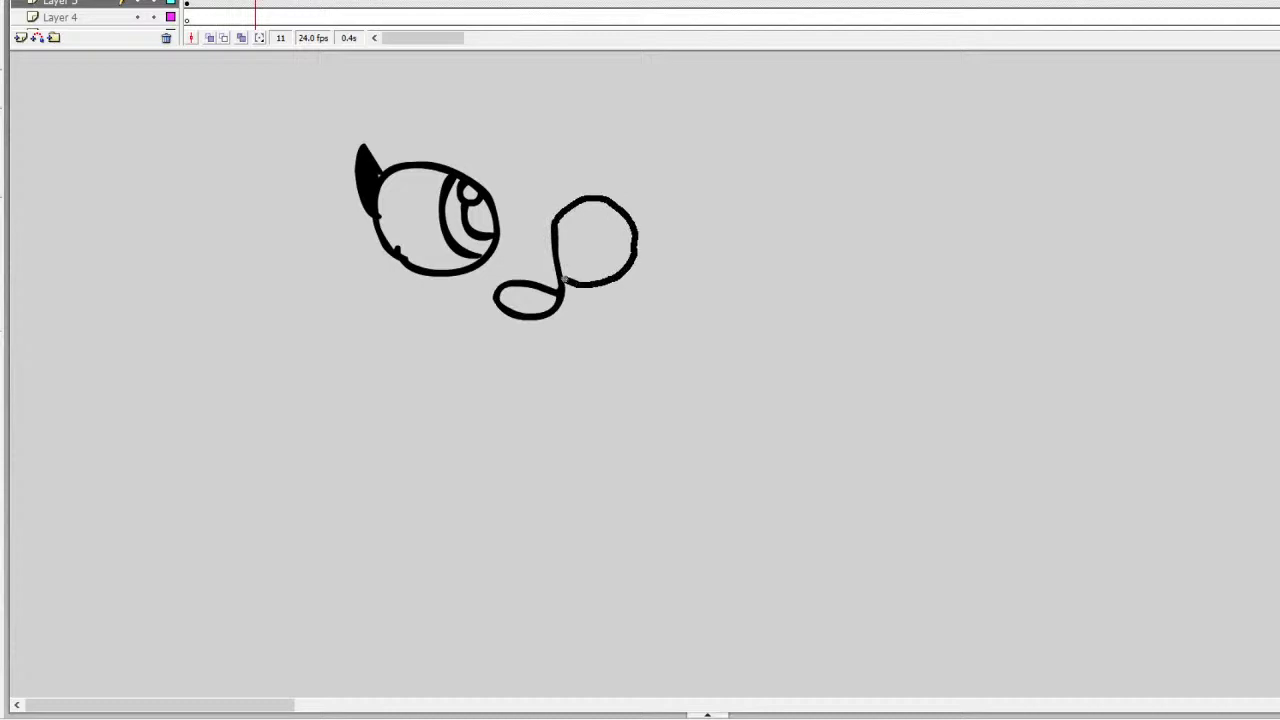
mouse_move(618, 200)
mouse_down()
mouse_move(606, 210)
mouse_move(612, 232)
mouse_move(628, 214)
mouse_move(627, 257)
mouse_up()
drag(604, 197, 604, 272)
mouse_move(633, 217)
mouse_down()
mouse_move(666, 196)
mouse_move(638, 242)
mouse_move(663, 191)
mouse_up()
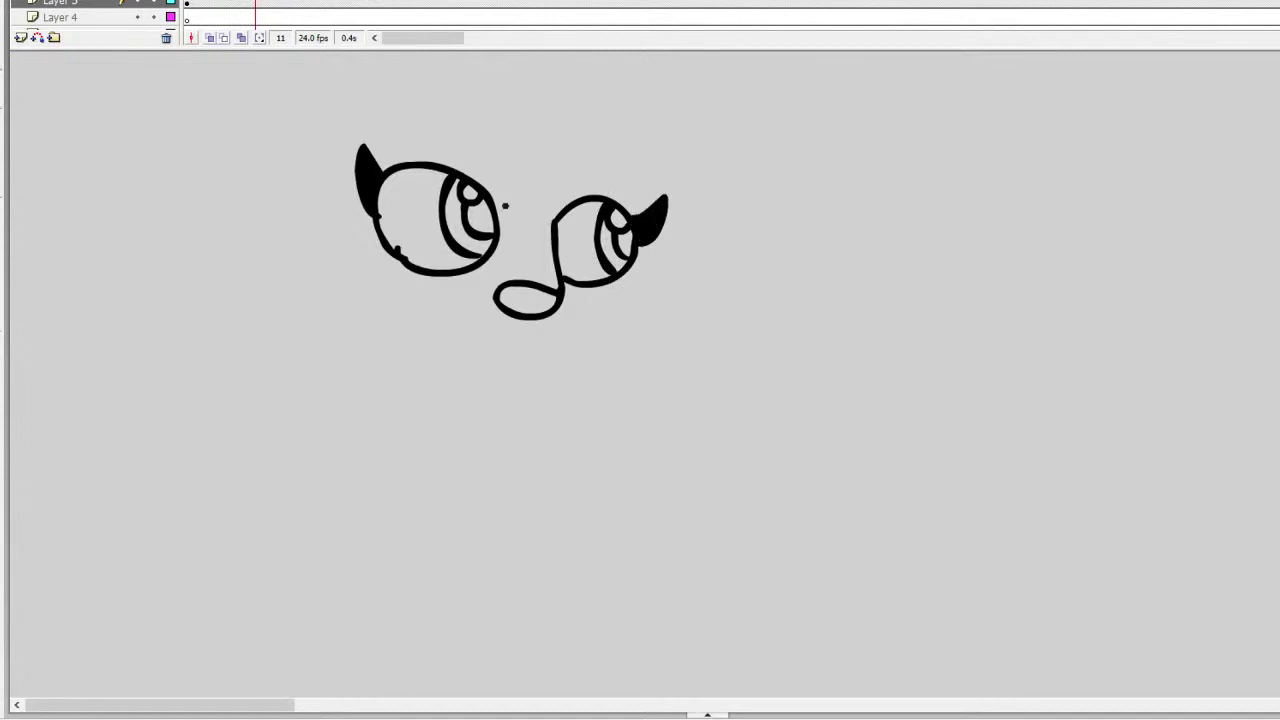
Step: Draw a curved smile below the eyes and a jawline tapering to a rounded chin
mouse_move(394, 303)
mouse_down()
mouse_move(372, 313)
mouse_move(494, 357)
mouse_up()
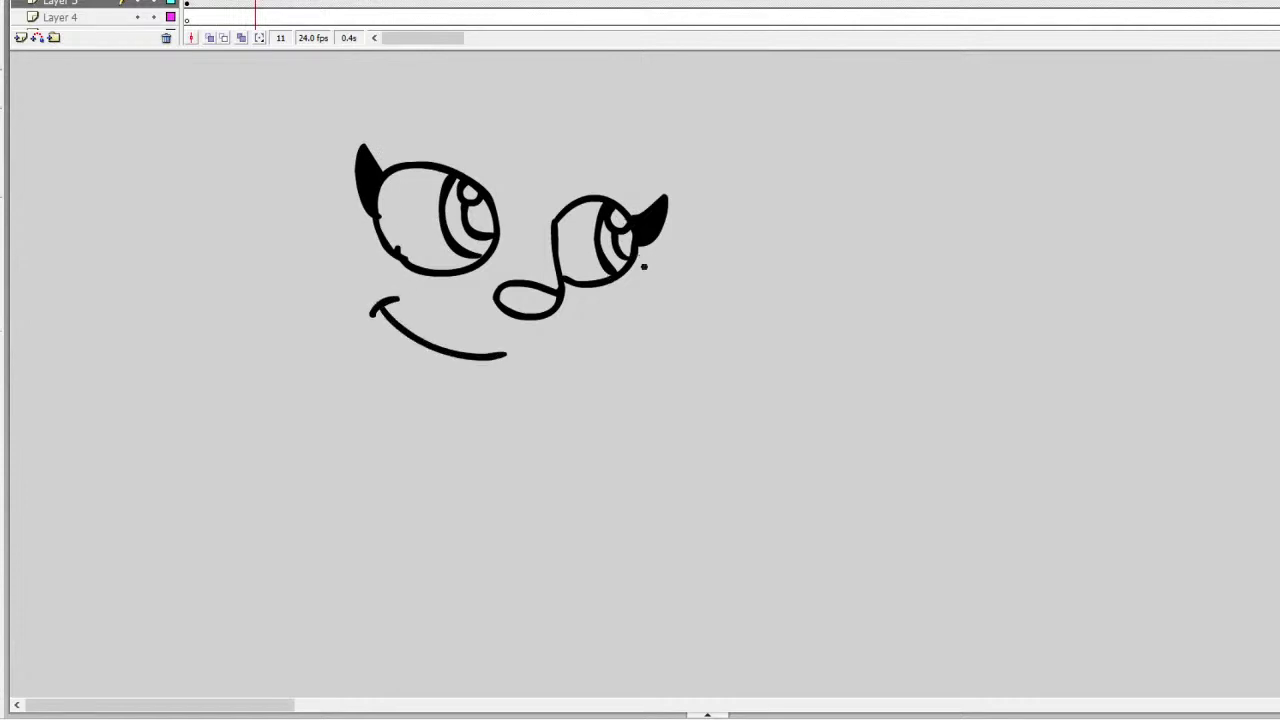
mouse_move(640, 260)
mouse_down()
mouse_move(551, 385)
mouse_move(430, 416)
mouse_move(362, 350)
mouse_up()
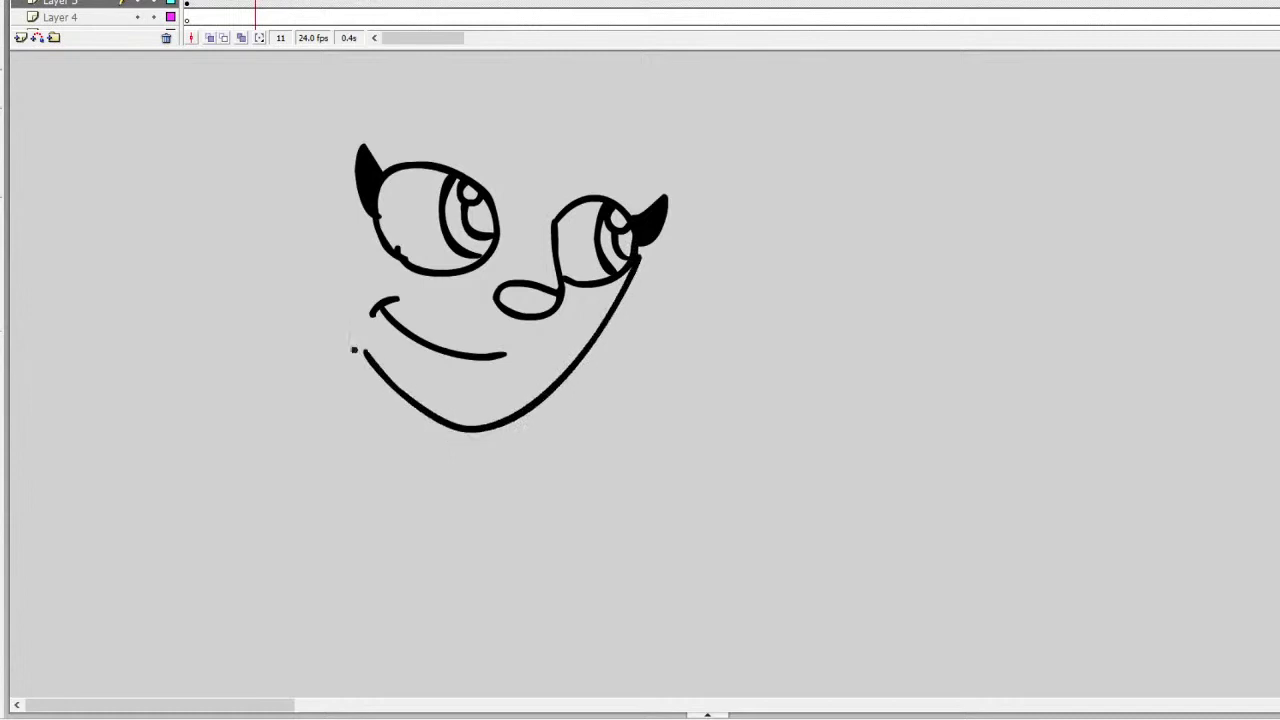
Step: Draw two flared hair locks hanging beside the left side of the face
scroll(640, 370, up, 3)
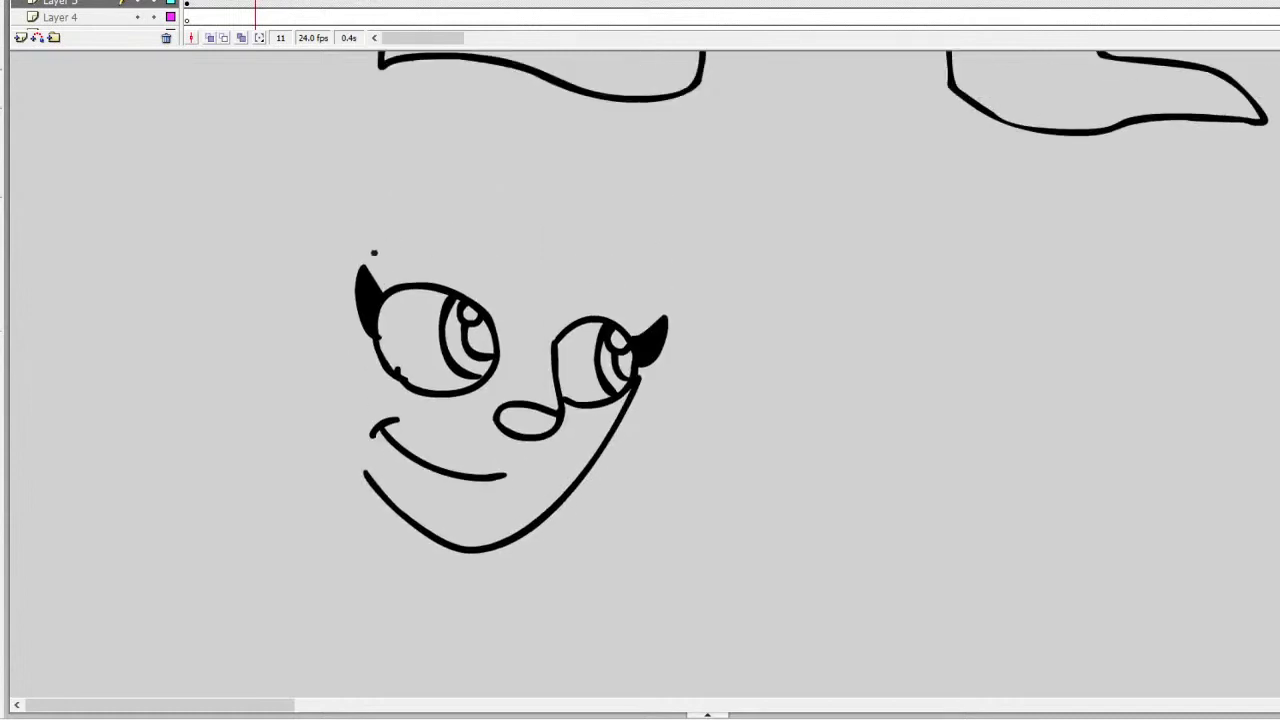
mouse_move(372, 340)
mouse_down()
mouse_move(361, 506)
mouse_move(313, 452)
mouse_move(293, 485)
mouse_move(258, 496)
mouse_move(250, 334)
mouse_move(206, 425)
mouse_up()
key(ctrl+z)
key(ctrl+z)
mouse_move(294, 287)
mouse_down()
mouse_move(186, 431)
mouse_move(225, 466)
mouse_move(266, 467)
mouse_up()
mouse_move(294, 390)
mouse_down()
mouse_move(274, 433)
mouse_move(298, 510)
mouse_move(358, 475)
mouse_move(353, 330)
mouse_move(368, 360)
mouse_move(364, 481)
mouse_move(354, 403)
mouse_move(376, 345)
mouse_up()
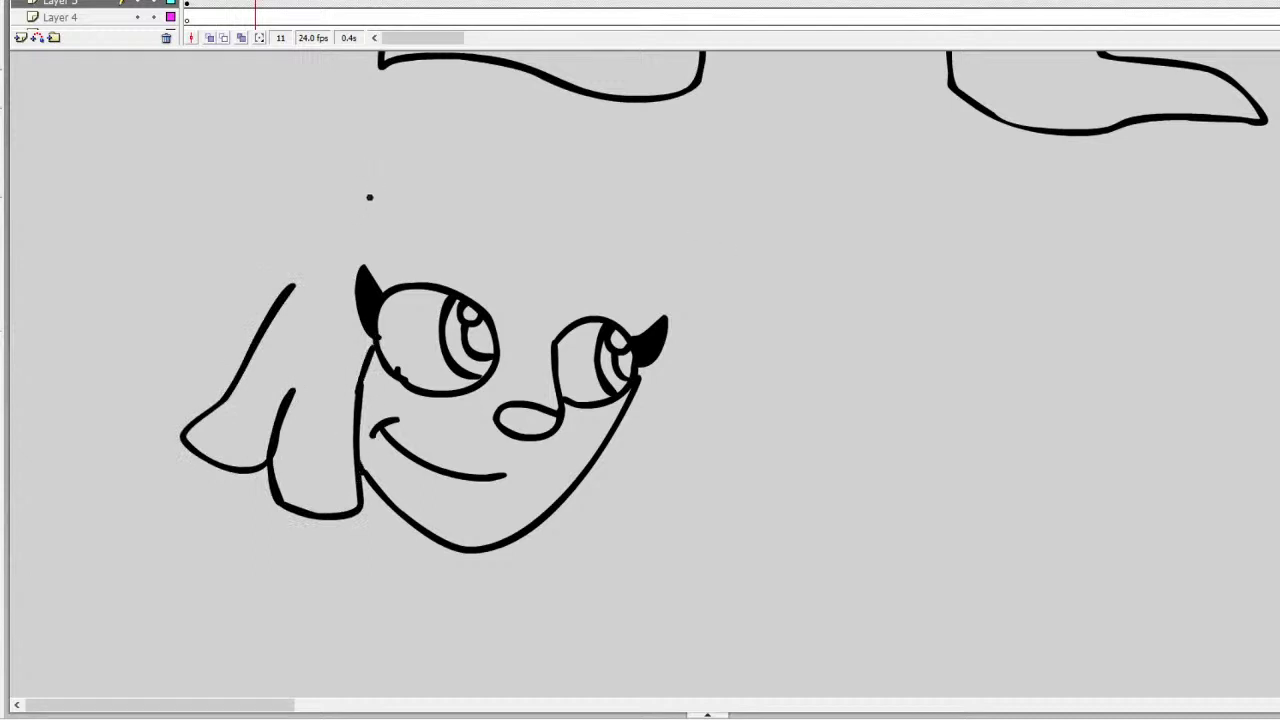
Step: Draw a pair of thick round goggles resting on a rounded cap whose brim runs just above the eyes
mouse_move(418, 185)
mouse_down()
mouse_move(394, 218)
mouse_move(471, 223)
mouse_move(449, 192)
mouse_move(396, 174)
mouse_move(363, 188)
mouse_move(376, 233)
mouse_move(434, 246)
mouse_move(483, 236)
mouse_move(483, 203)
mouse_move(452, 180)
mouse_move(378, 161)
mouse_move(354, 211)
mouse_move(362, 243)
mouse_move(461, 265)
mouse_move(474, 218)
mouse_up()
mouse_move(382, 290)
mouse_down()
mouse_move(527, 294)
mouse_move(626, 328)
mouse_up()
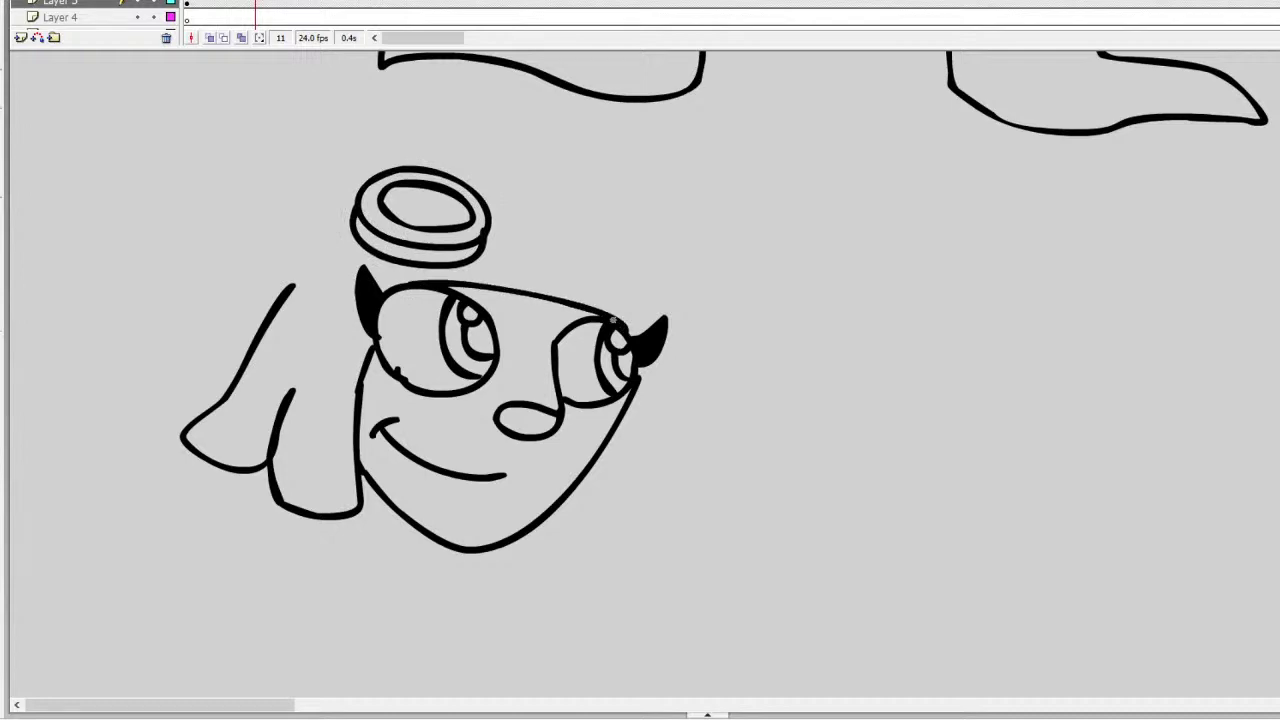
mouse_move(615, 200)
mouse_down()
mouse_move(643, 251)
mouse_move(618, 197)
mouse_move(572, 224)
mouse_move(655, 222)
mouse_move(600, 198)
mouse_move(547, 212)
mouse_move(620, 263)
mouse_move(670, 220)
mouse_move(630, 189)
mouse_move(580, 188)
mouse_move(566, 278)
mouse_move(640, 283)
mouse_move(664, 258)
mouse_move(635, 322)
mouse_up()
key(ctrl+z)
key(ctrl+z)
mouse_move(673, 251)
mouse_down()
mouse_move(670, 300)
mouse_move(650, 322)
mouse_up()
drag(546, 217, 474, 207)
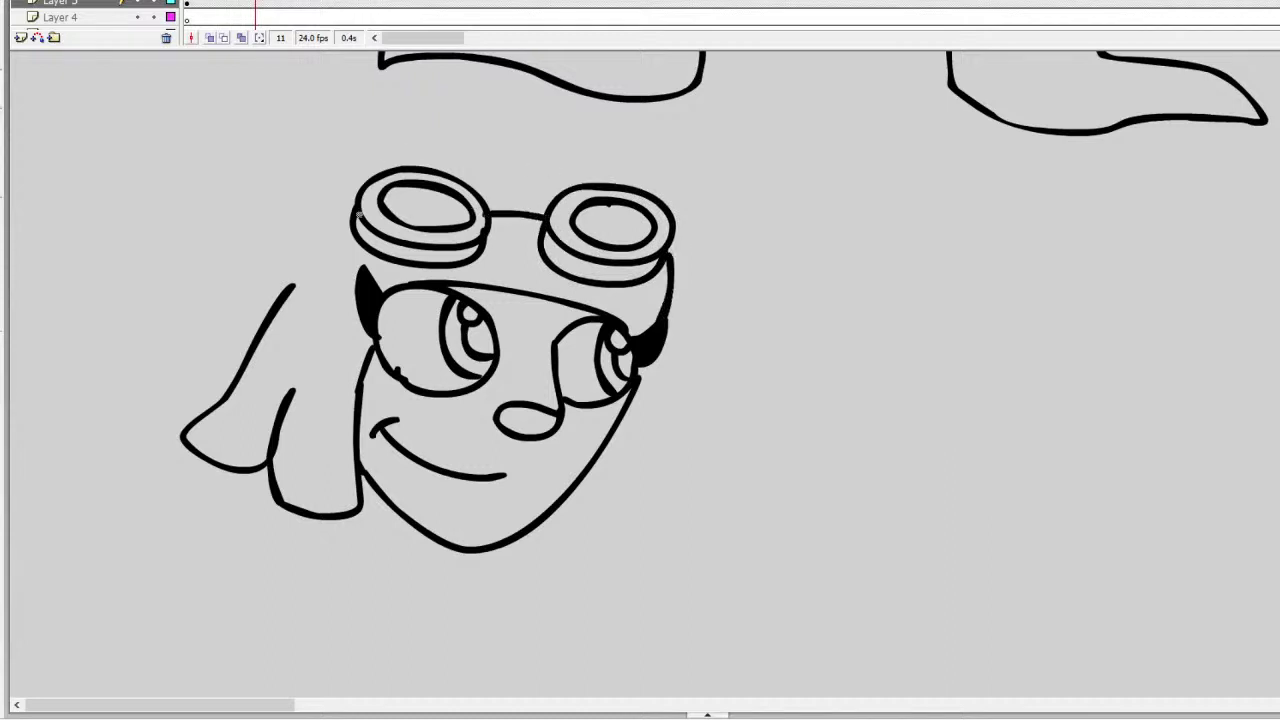
mouse_move(362, 206)
mouse_down()
mouse_move(312, 230)
mouse_move(280, 280)
mouse_up()
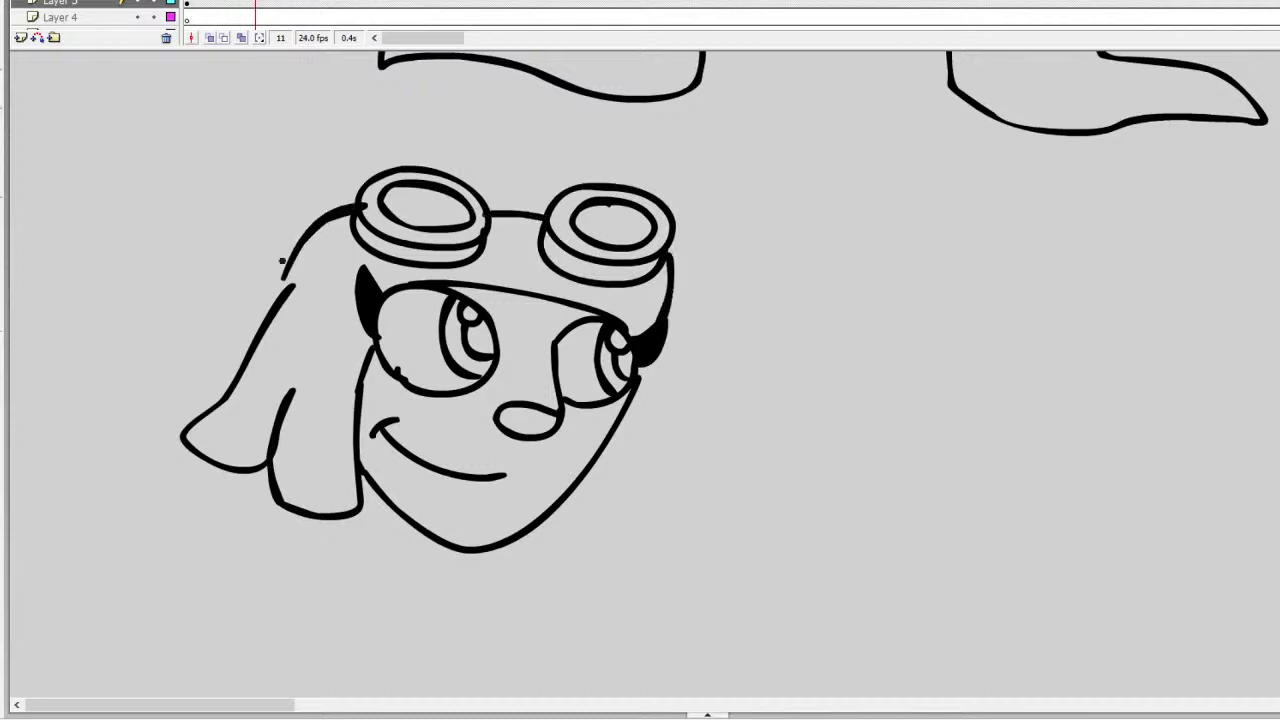
key(ctrl+z)
mouse_move(352, 205)
mouse_down()
mouse_move(295, 233)
mouse_move(280, 280)
mouse_move(356, 290)
mouse_up()
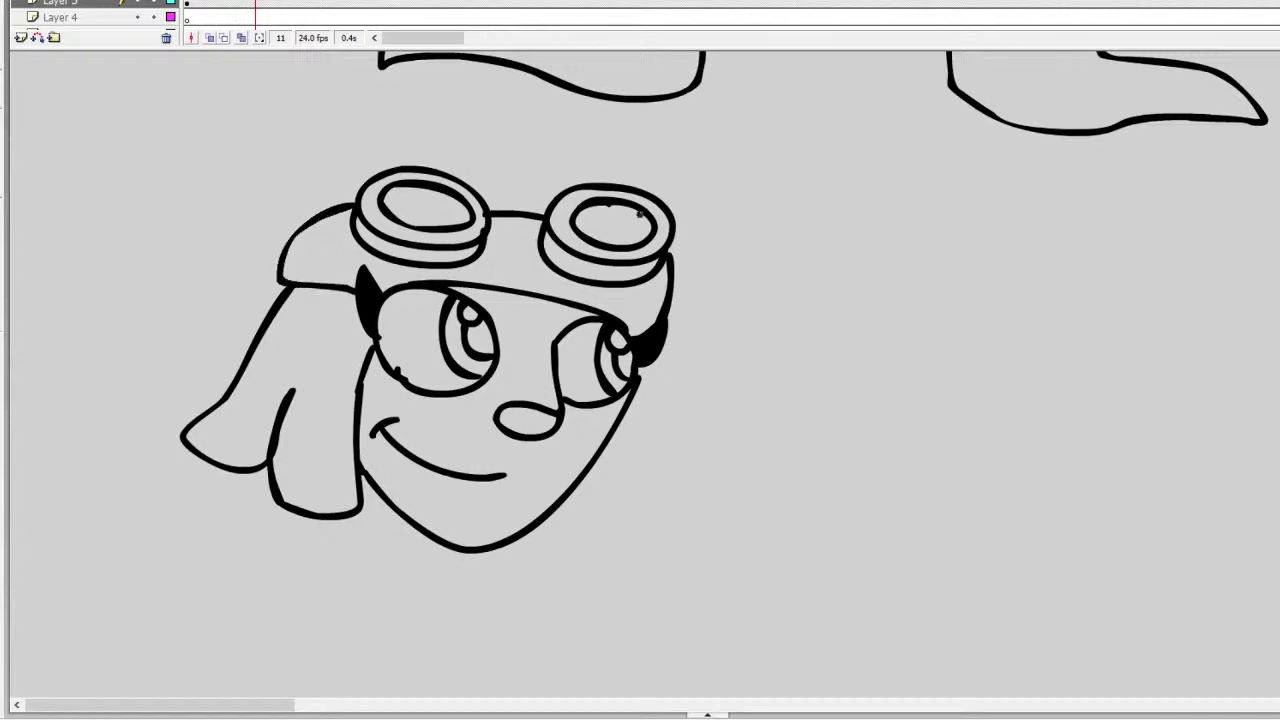
Step: Draw flared hair locks beside the right side of the face and a curled horn rising from the cap's left side
mouse_move(656, 344)
mouse_down()
mouse_move(701, 515)
mouse_move(614, 522)
mouse_up()
mouse_move(615, 470)
mouse_down()
mouse_move(622, 520)
mouse_move(550, 501)
mouse_up()
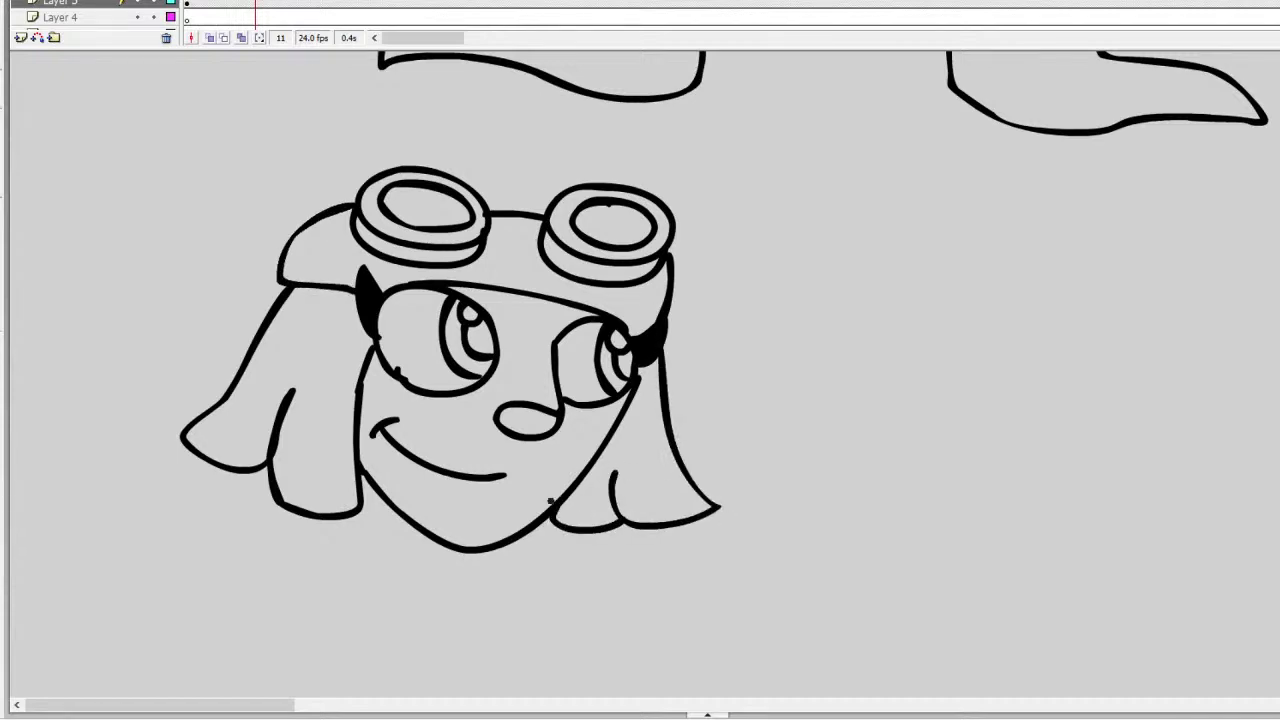
mouse_move(340, 198)
mouse_down()
mouse_move(377, 115)
mouse_move(387, 134)
mouse_move(346, 147)
mouse_move(338, 166)
mouse_move(400, 158)
mouse_move(410, 103)
mouse_move(380, 84)
mouse_move(315, 105)
mouse_move(282, 157)
mouse_move(298, 232)
mouse_up()
mouse_move(390, 85)
mouse_down()
mouse_move(425, 84)
mouse_move(406, 110)
mouse_move(368, 72)
mouse_move(382, 66)
mouse_up()
key(ctrl+z)
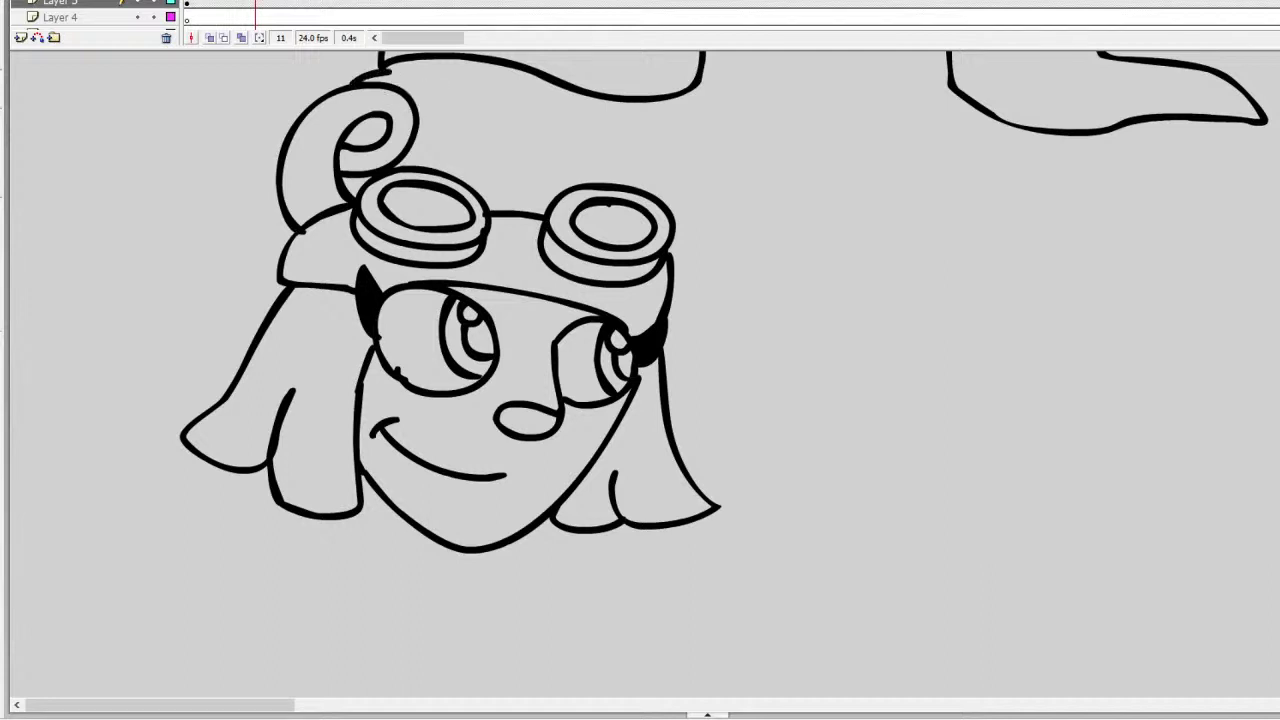
Step: Move the whole head down and left, clear of the archer's shoe, and add the left horn's pointed tip
scroll(358, 90, up, 3)
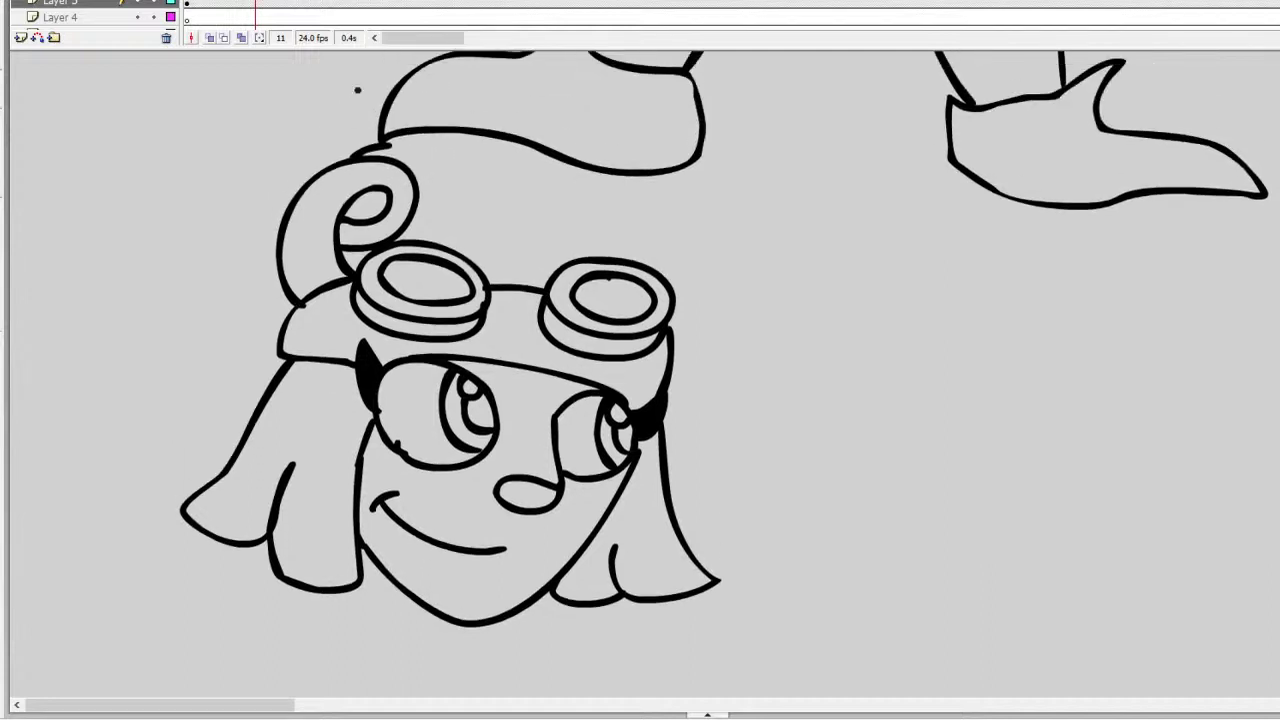
click(230, 5)
drag(416, 220, 338, 323)
mouse_move(289, 256)
mouse_down()
mouse_move(312, 231)
mouse_move(265, 233)
mouse_move(218, 290)
mouse_up()
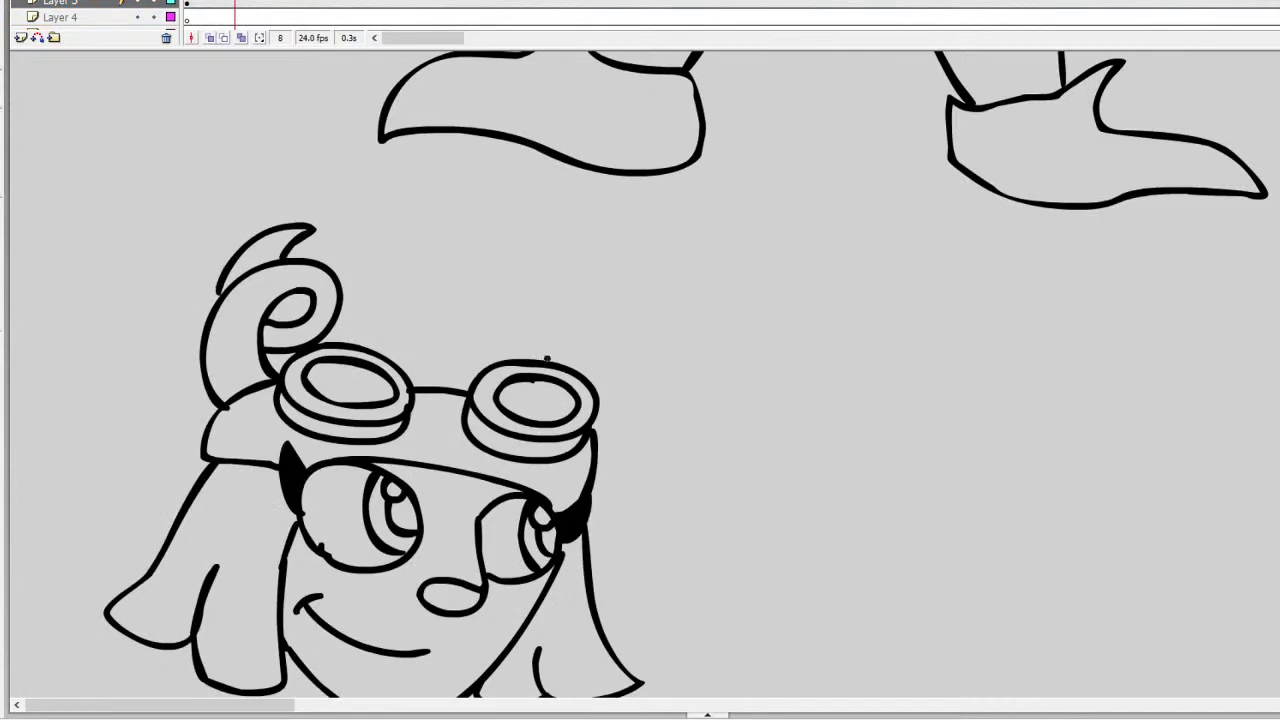
Step: Draw a matching curled horn rising behind the right goggle lens
mouse_move(547, 358)
mouse_down()
mouse_move(562, 316)
mouse_move(539, 315)
mouse_move(557, 345)
mouse_up()
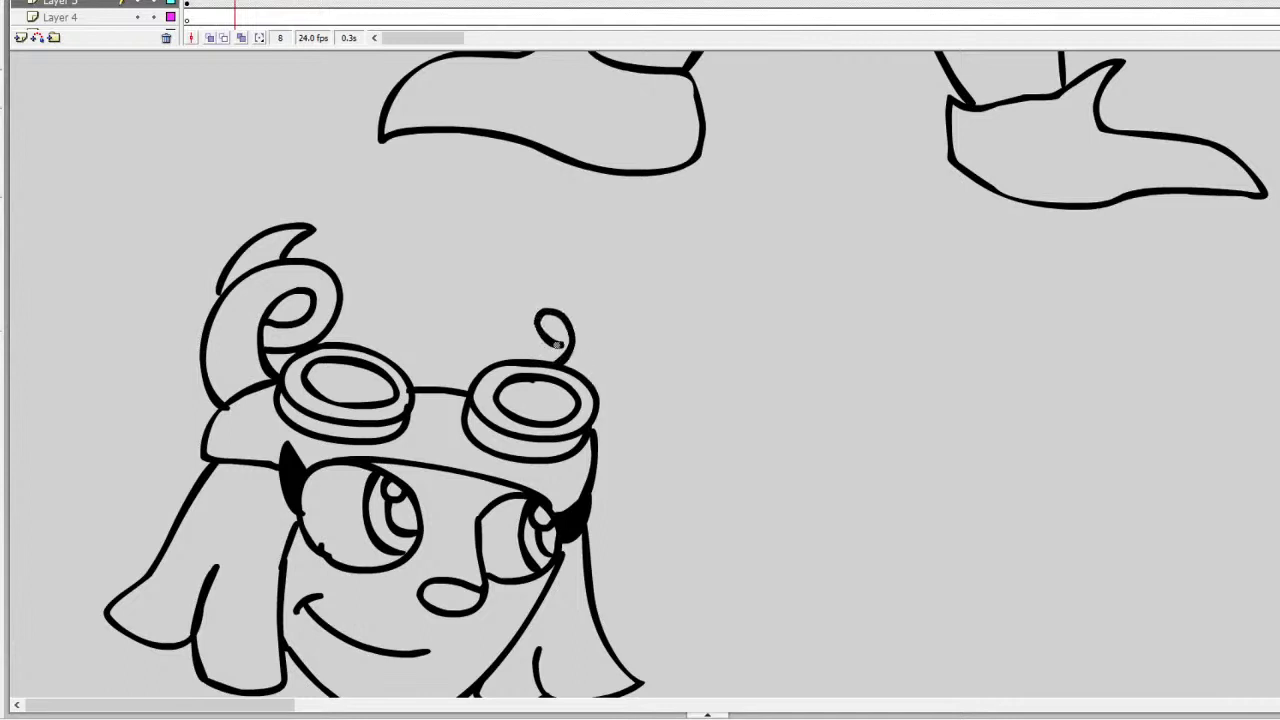
mouse_move(596, 388)
mouse_down()
mouse_move(615, 320)
mouse_move(570, 290)
mouse_move(525, 294)
mouse_move(516, 348)
mouse_up()
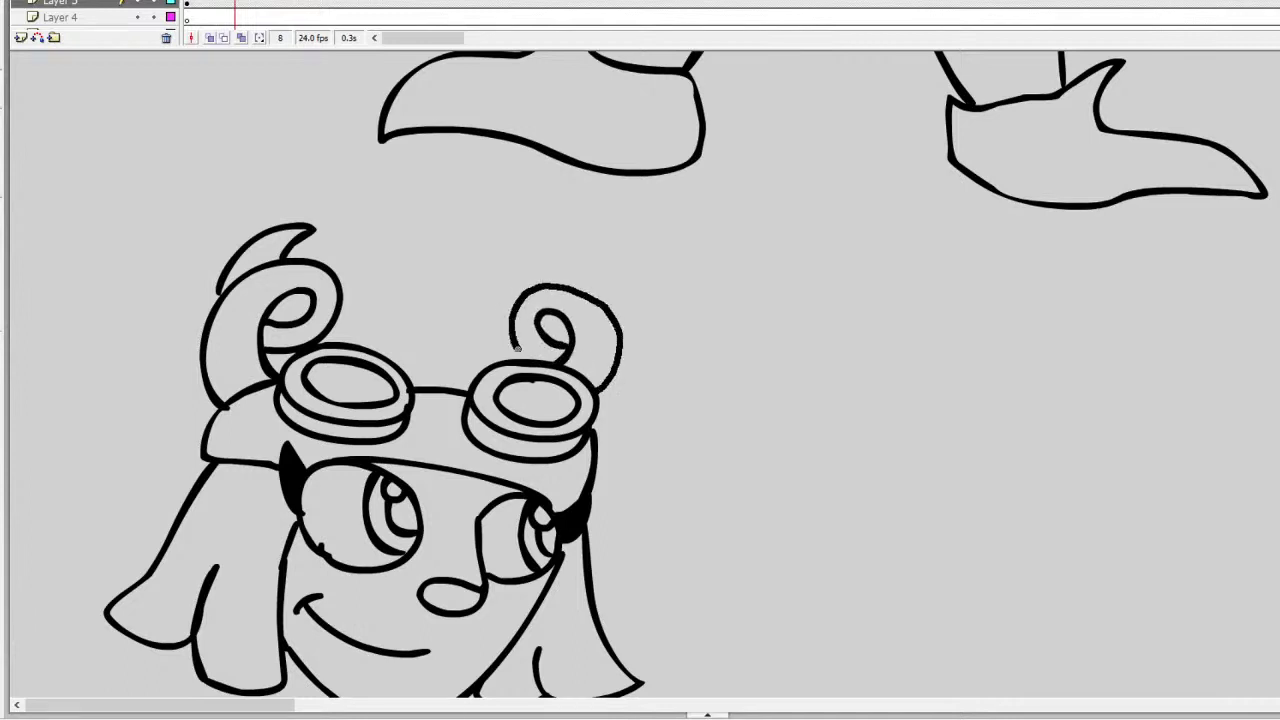
key(ctrl+z)
mouse_move(598, 300)
mouse_down()
mouse_move(582, 250)
mouse_move(621, 287)
mouse_move(618, 356)
mouse_up()
Step: Draw the neck below the chin and an outstretched arm beneath the right-side hair, with a rounded cuff and an open, fingered hand
scroll(618, 356, down, 5)
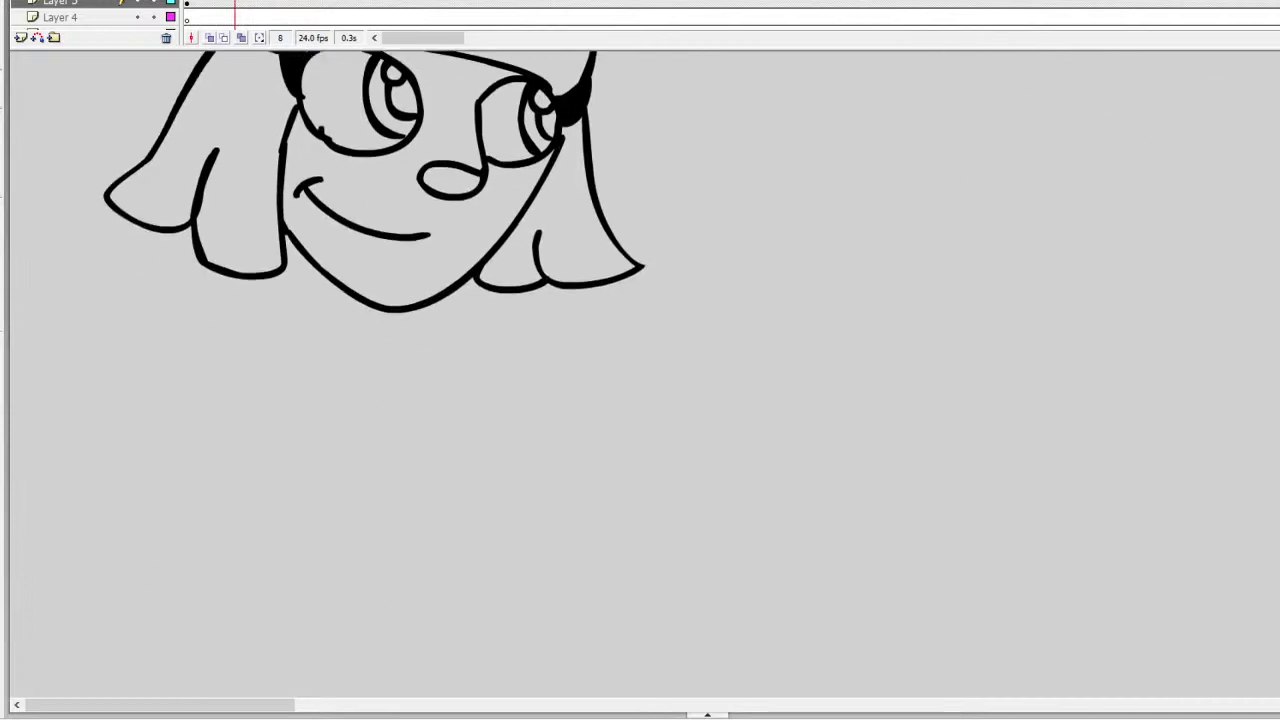
mouse_move(333, 286)
mouse_down()
mouse_move(323, 335)
mouse_move(387, 349)
mouse_move(403, 319)
mouse_move(433, 417)
mouse_move(563, 464)
mouse_up()
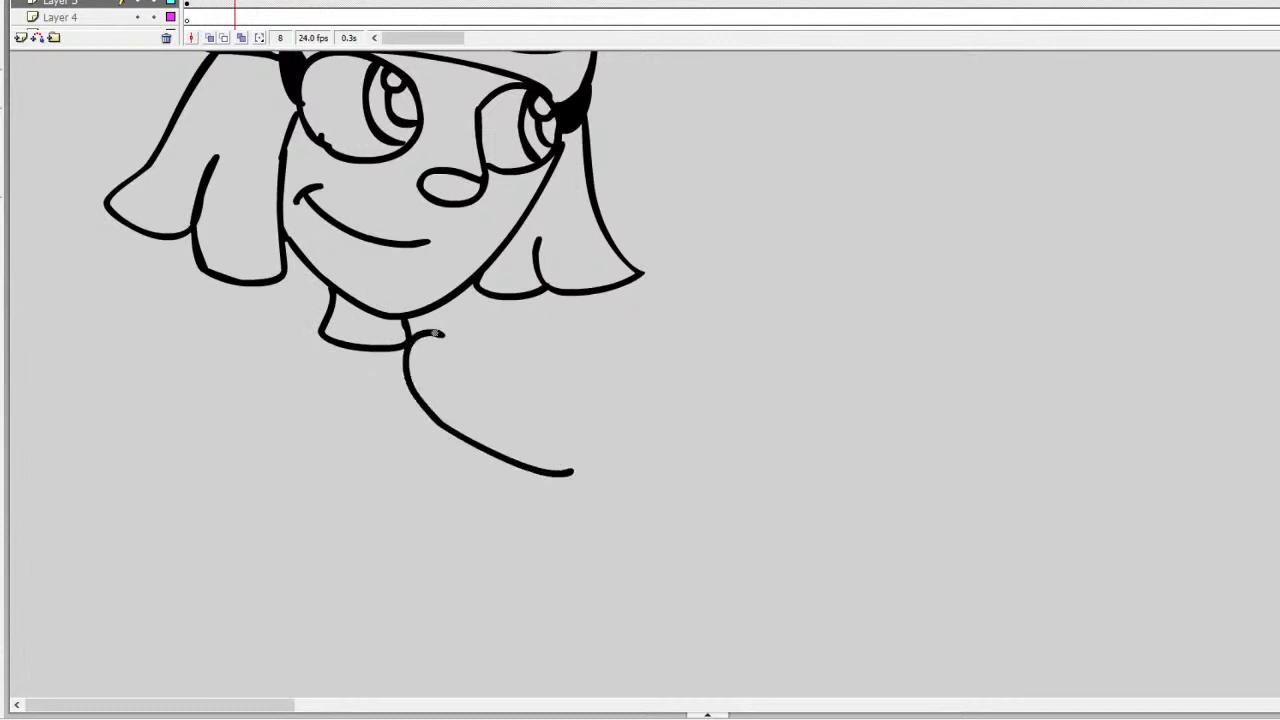
key(ctrl+z)
mouse_move(410, 346)
mouse_down()
mouse_move(512, 323)
mouse_move(596, 345)
mouse_up()
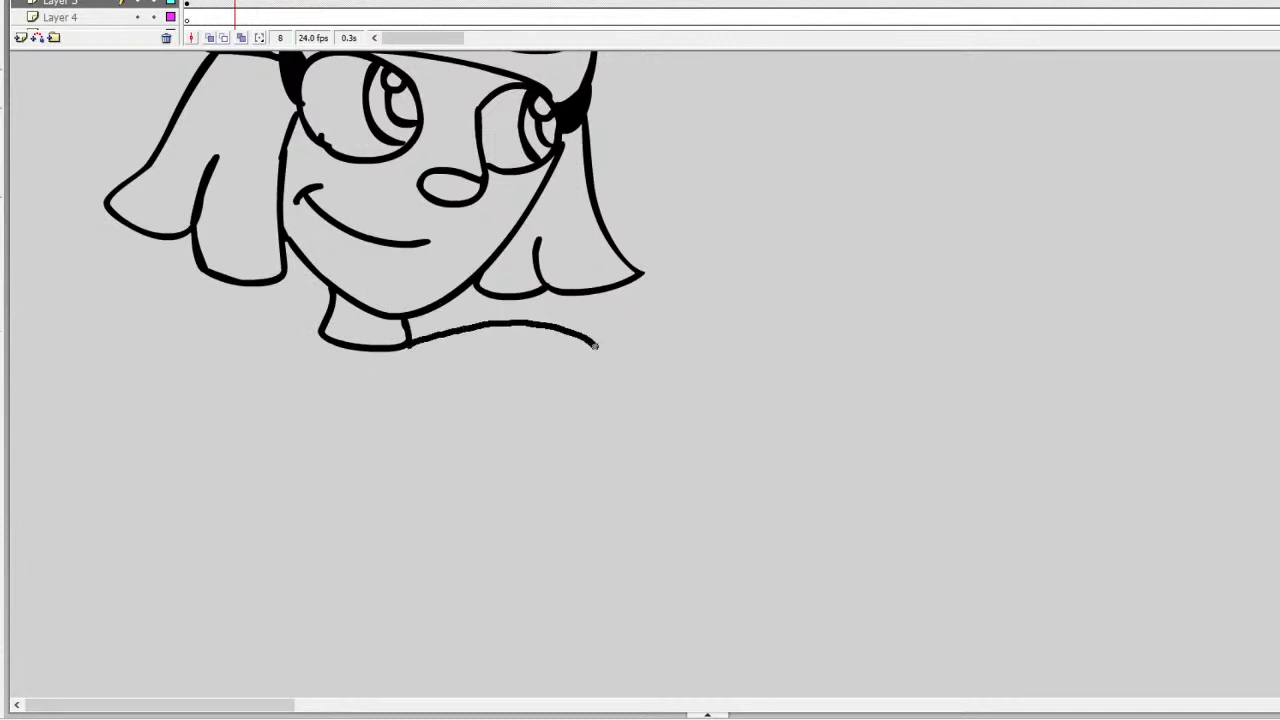
key(ctrl+z)
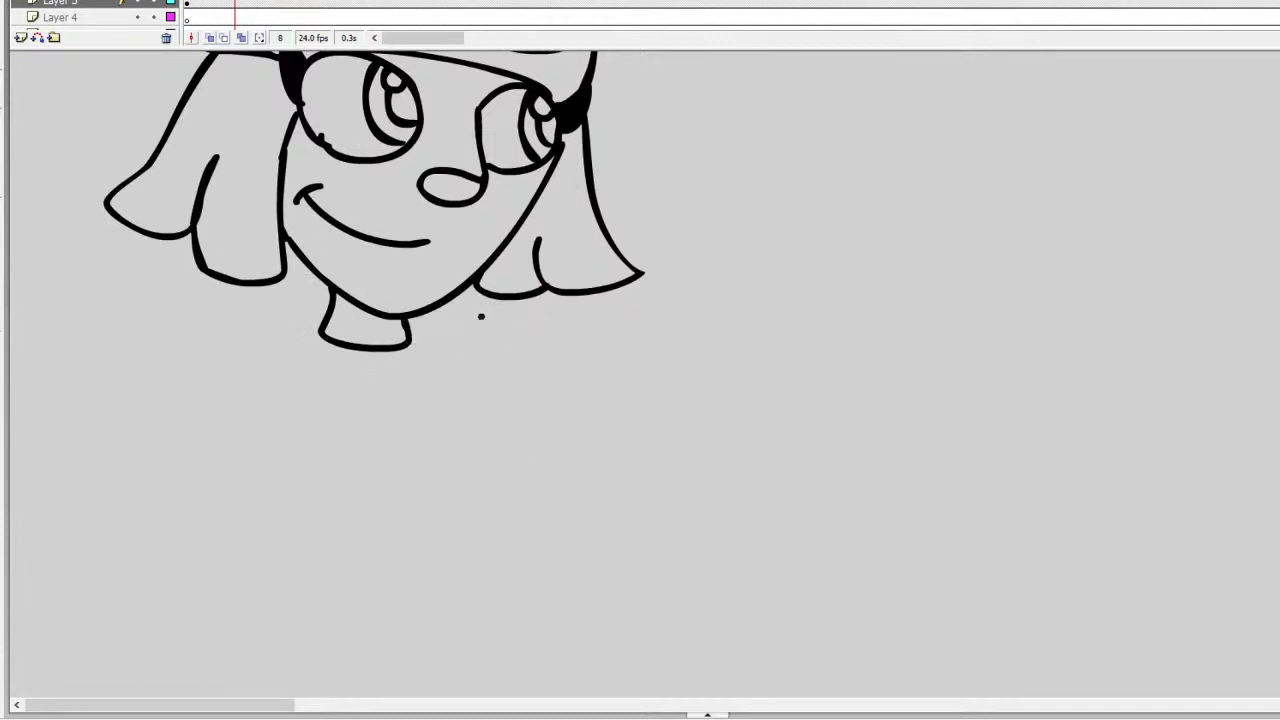
mouse_move(490, 317)
mouse_down()
mouse_move(444, 318)
mouse_move(404, 382)
mouse_move(602, 372)
mouse_up()
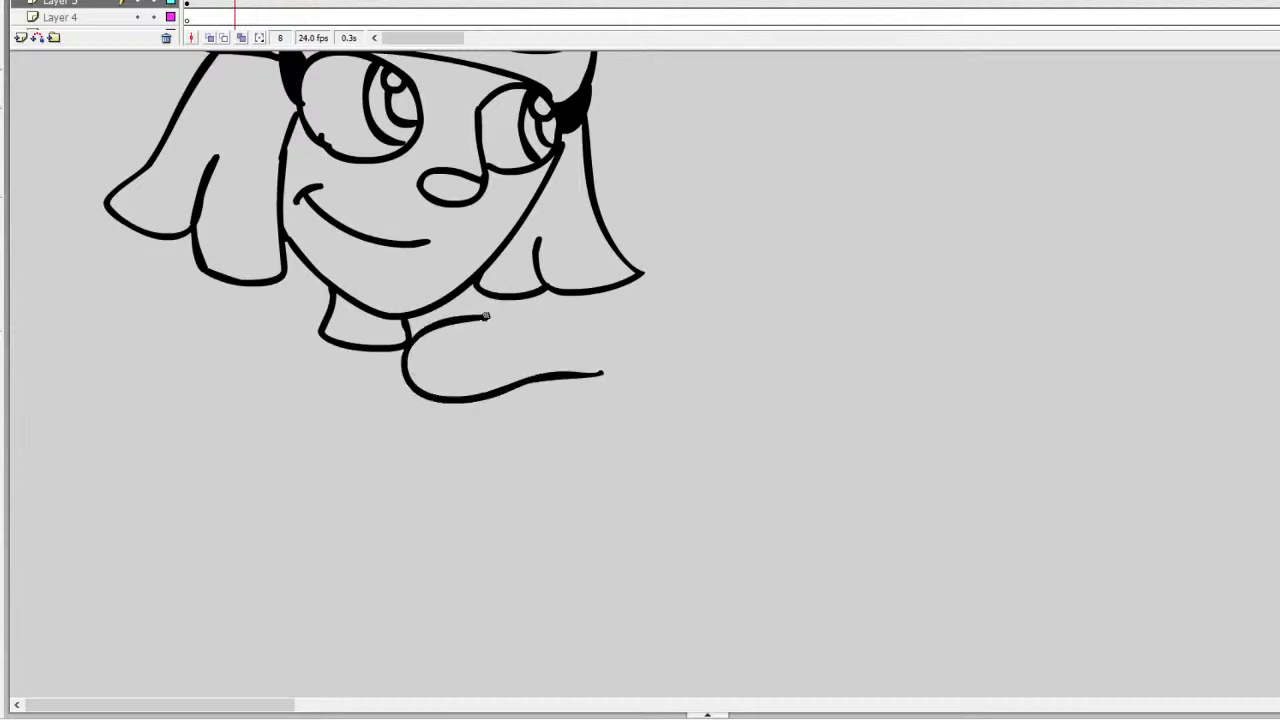
mouse_move(486, 317)
mouse_down()
mouse_move(610, 317)
mouse_move(603, 392)
mouse_move(638, 376)
mouse_move(658, 302)
mouse_up()
mouse_move(665, 312)
mouse_down()
mouse_move(709, 294)
mouse_move(782, 310)
mouse_move(718, 338)
mouse_move(770, 350)
mouse_move(766, 385)
mouse_move(695, 381)
mouse_move(712, 415)
mouse_move(674, 440)
mouse_move(636, 376)
mouse_up()
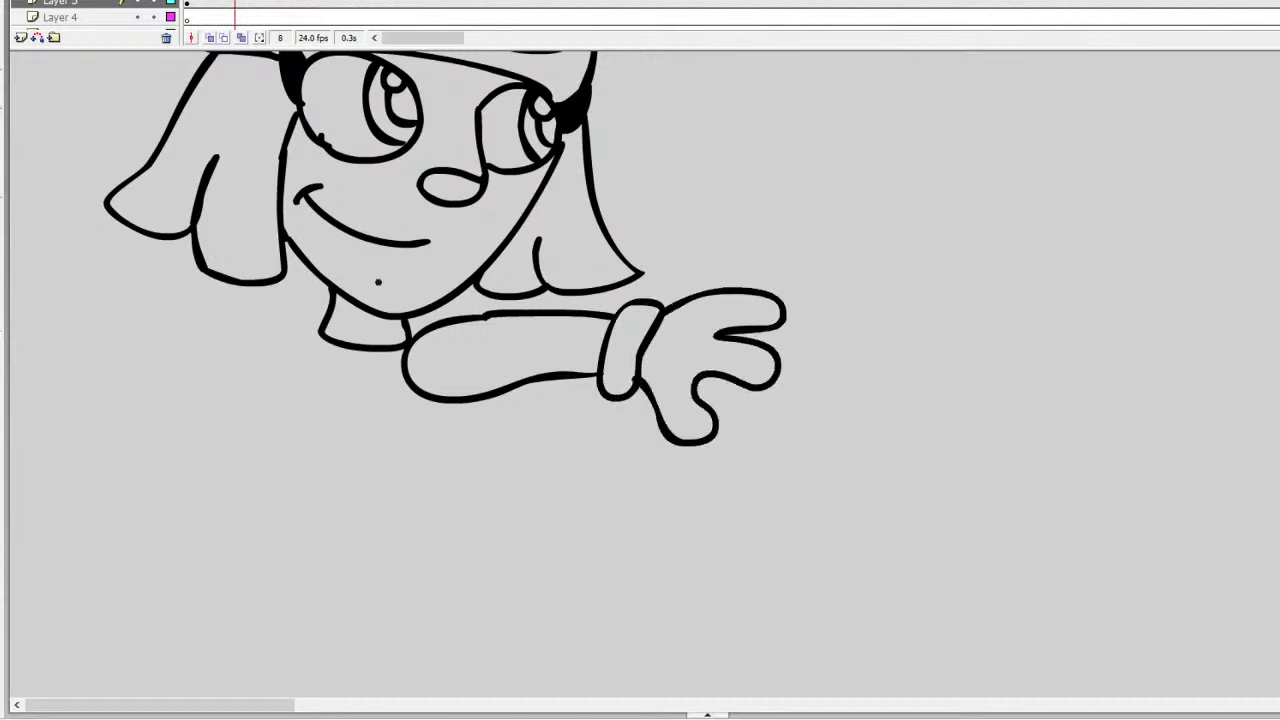
Step: Draw the rounded chest and a curving, narrowing torso below the neck, closed with a slanted waistband
mouse_move(315, 337)
mouse_down()
mouse_move(290, 355)
mouse_move(281, 407)
mouse_move(331, 417)
mouse_move(303, 335)
mouse_move(263, 398)
mouse_move(346, 441)
mouse_up()
key(ctrl+z)
drag(434, 406, 412, 548)
key(ctrl+z)
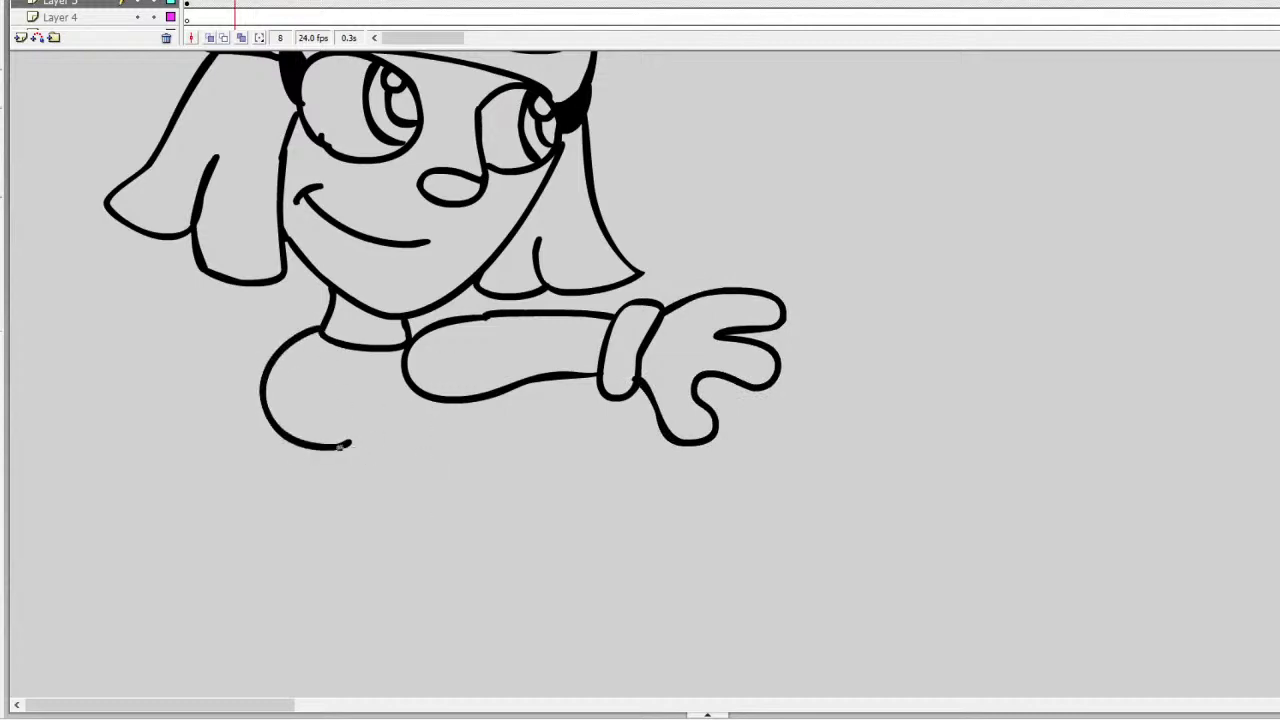
mouse_move(338, 447)
mouse_down()
mouse_move(380, 515)
mouse_move(448, 528)
mouse_move(476, 487)
mouse_move(446, 441)
mouse_move(505, 488)
mouse_move(456, 537)
mouse_move(378, 503)
mouse_move(348, 443)
mouse_up()
key(ctrl+z)
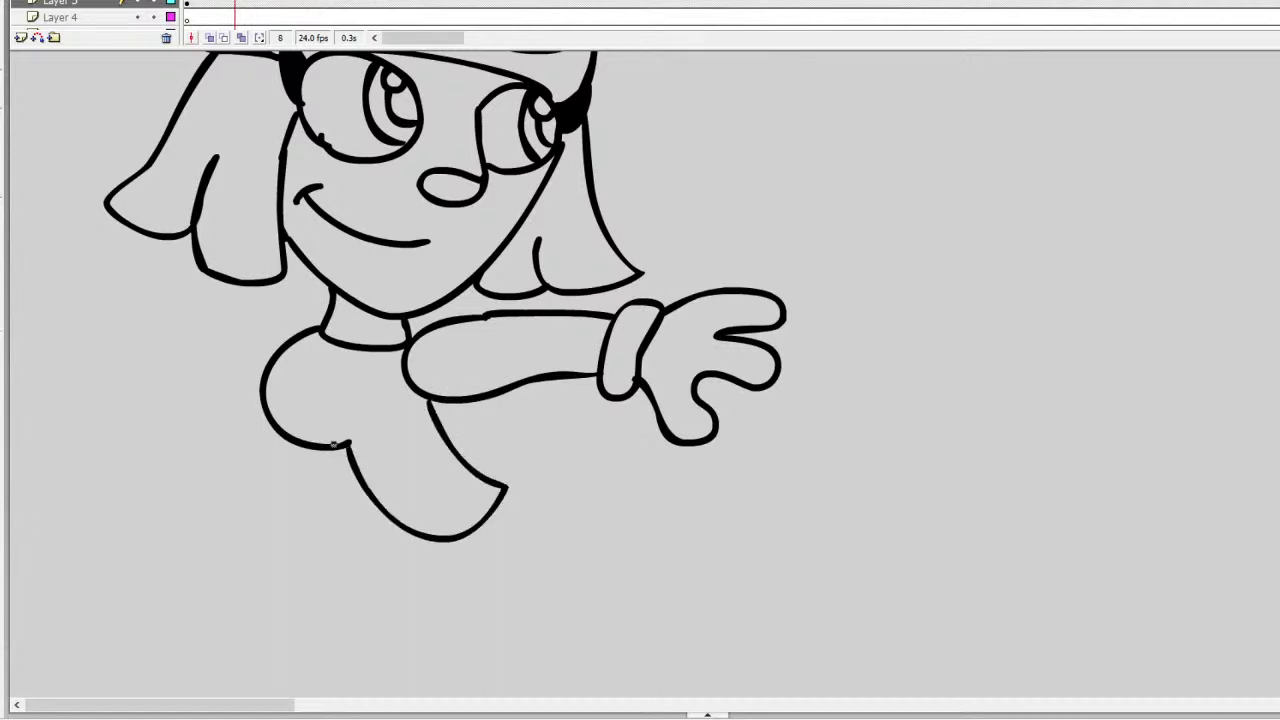
mouse_move(505, 488)
mouse_down()
mouse_move(516, 484)
mouse_move(480, 563)
mouse_move(424, 535)
mouse_up()
scroll(403, 440, down, 3)
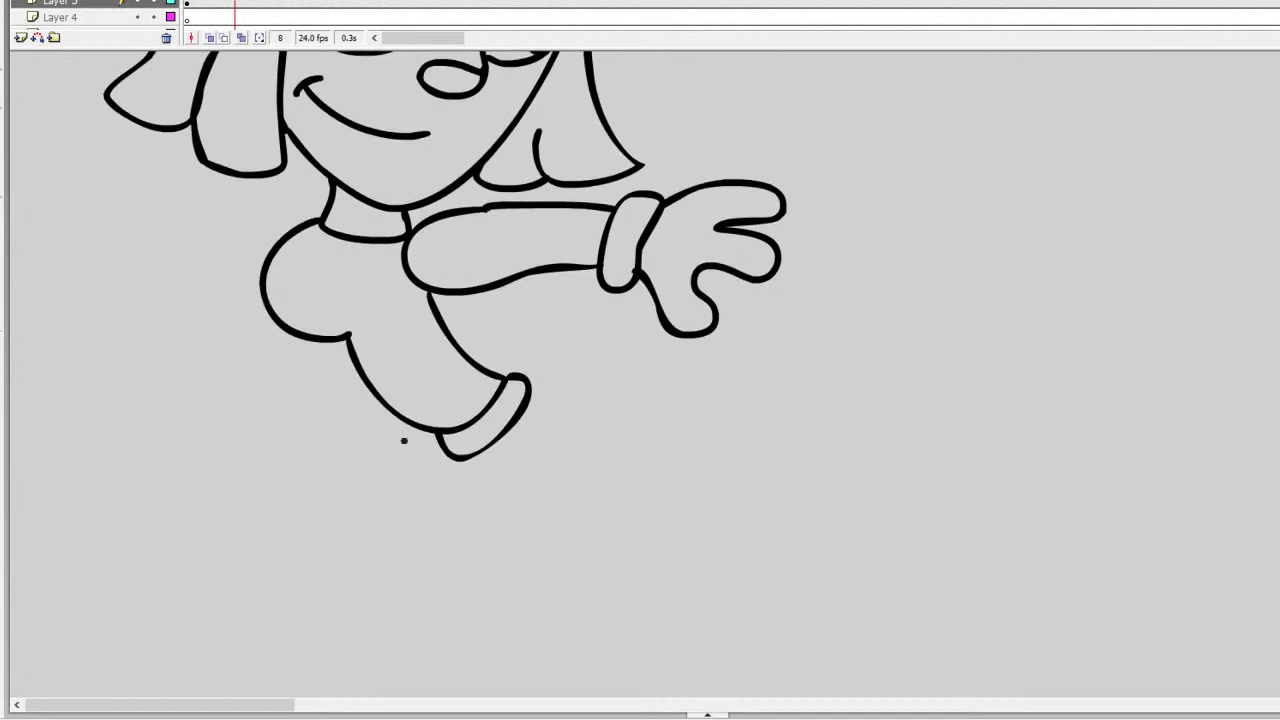
Step: Draw the bent front thigh and a long leg kicked out behind, ending in a rounded hoof with a zigzag fur edge
mouse_move(450, 455)
mouse_down()
mouse_move(392, 441)
mouse_move(314, 472)
mouse_move(290, 565)
mouse_up()
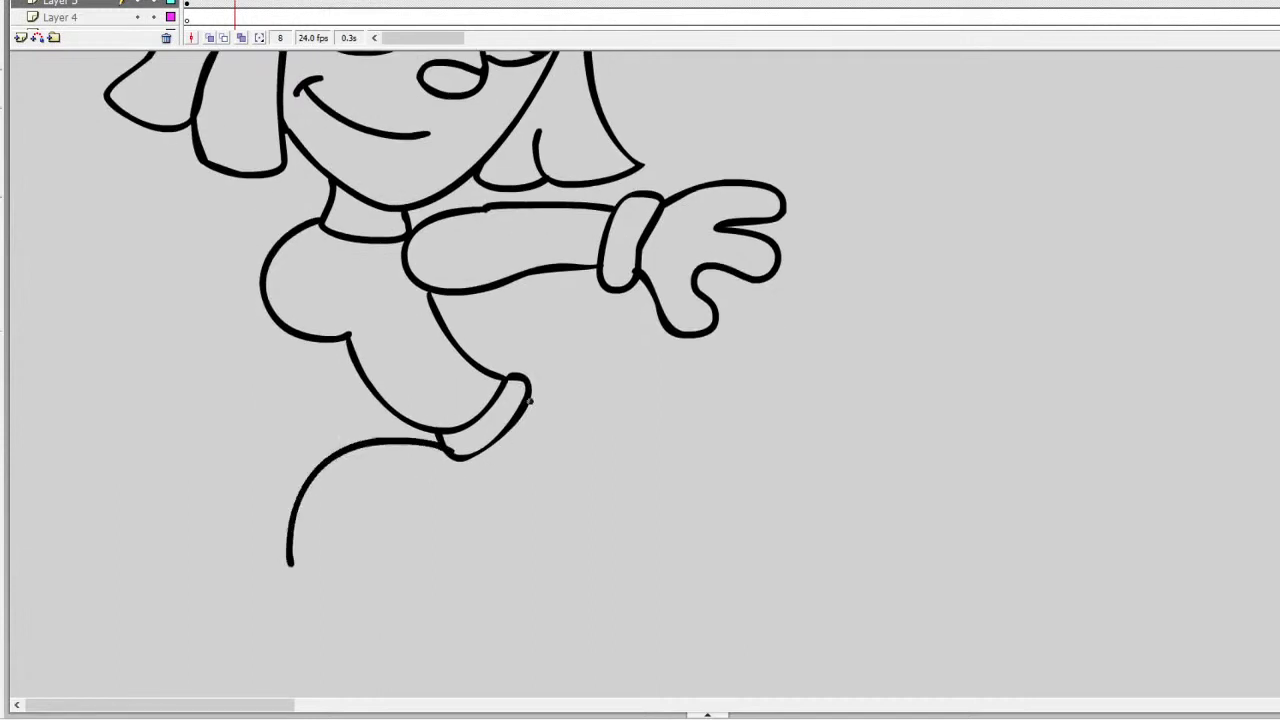
mouse_move(530, 400)
mouse_down()
mouse_move(629, 409)
mouse_move(716, 392)
mouse_up()
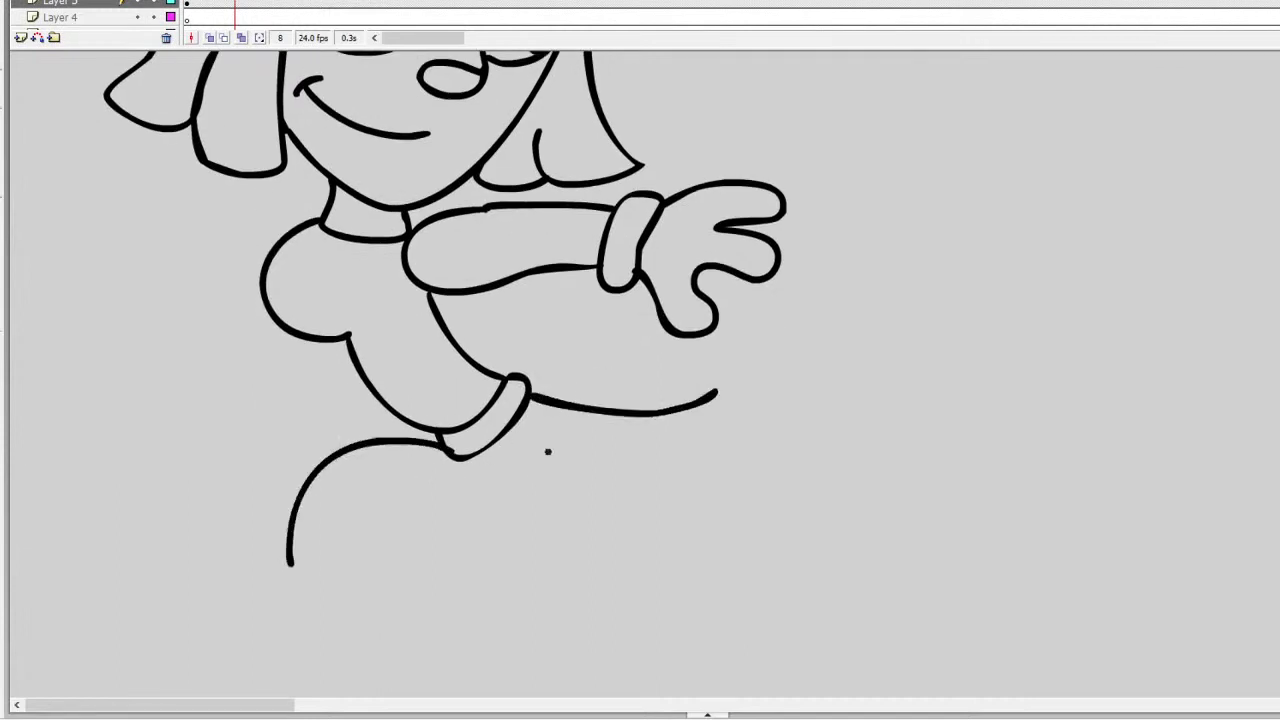
mouse_move(515, 476)
mouse_down()
mouse_move(596, 502)
mouse_move(731, 466)
mouse_up()
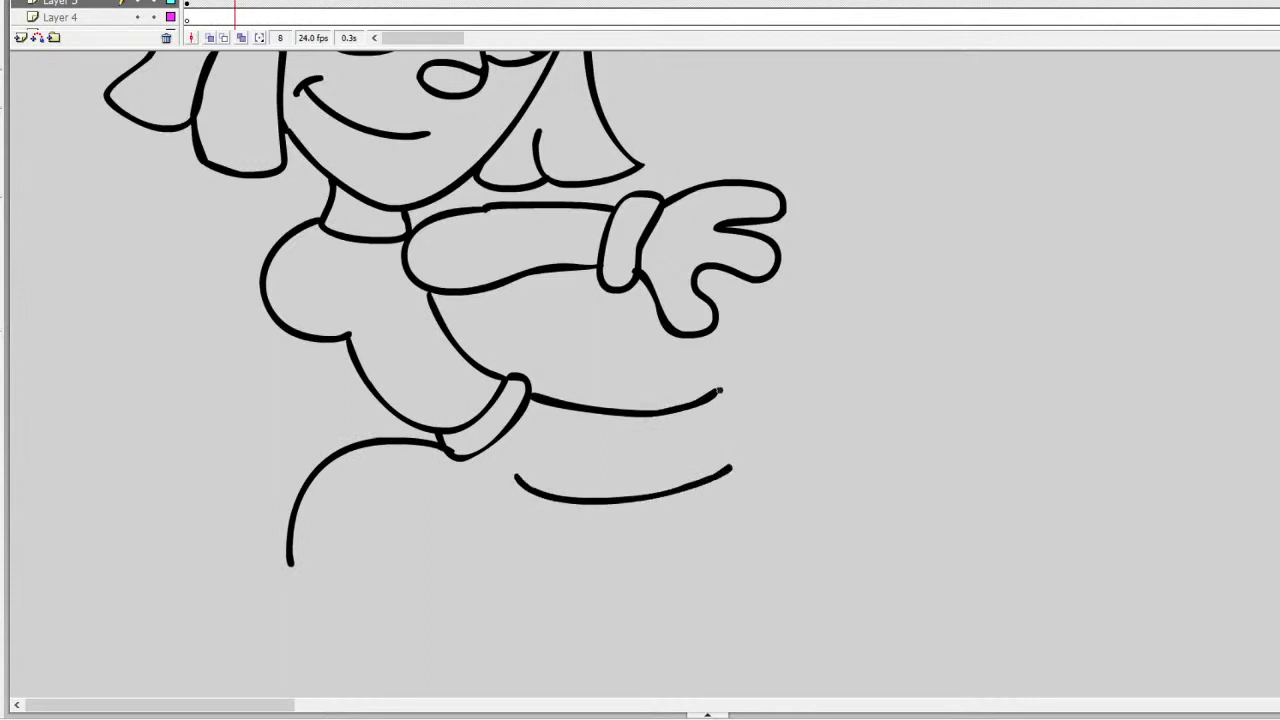
mouse_move(716, 390)
mouse_down()
mouse_move(787, 369)
mouse_move(852, 432)
mouse_move(845, 490)
mouse_move(758, 456)
mouse_move(722, 470)
mouse_move(730, 386)
mouse_move(894, 360)
mouse_move(925, 443)
mouse_move(731, 464)
mouse_up()
key(ctrl+z)
mouse_move(854, 364)
mouse_down()
mouse_move(872, 398)
mouse_move(861, 454)
mouse_up()
scroll(640, 370, down, 3)
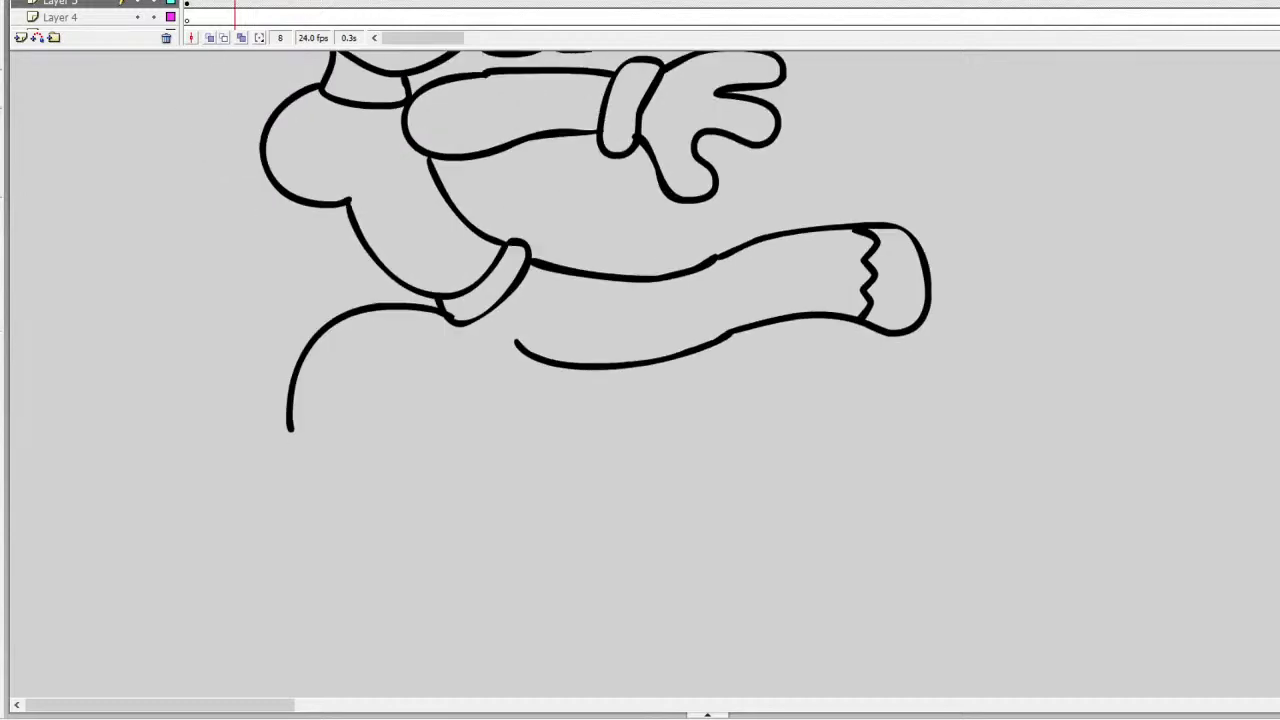
Step: Complete the bent front leg with its underside, a flared lower leg and a hoof topped by a zigzag fur edge
drag(428, 364, 395, 449)
drag(400, 364, 370, 441)
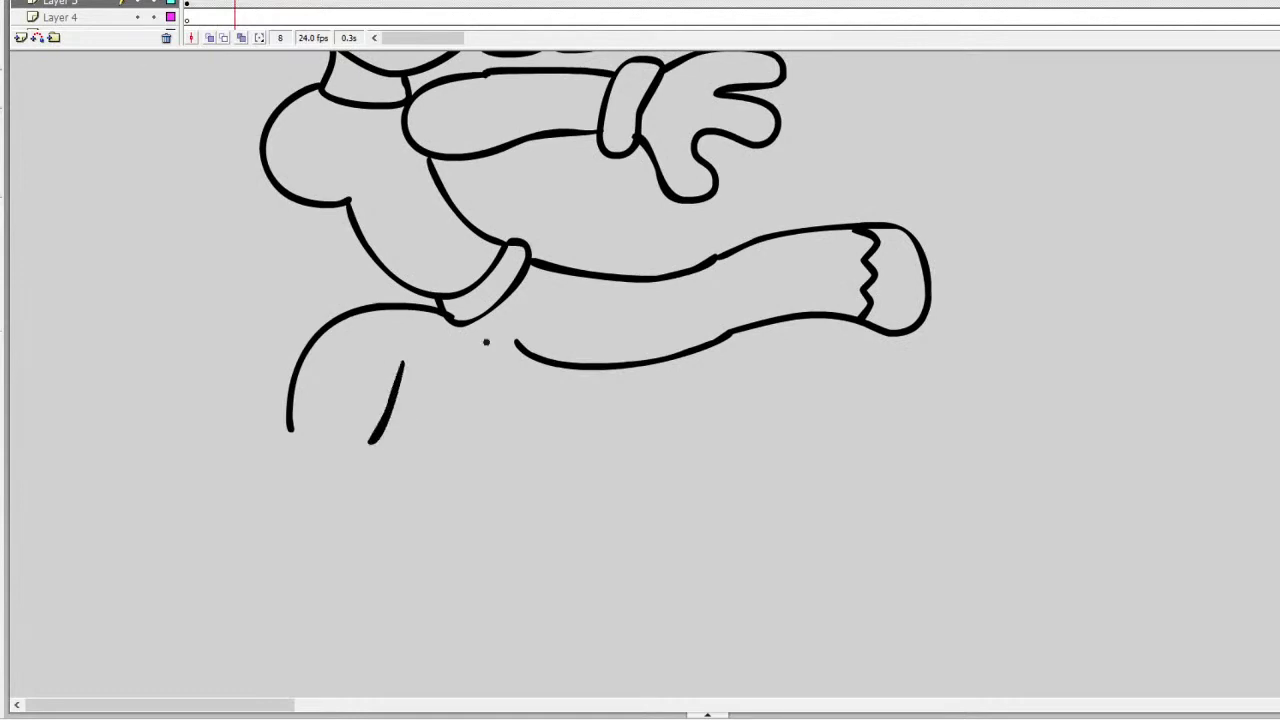
drag(528, 358, 400, 380)
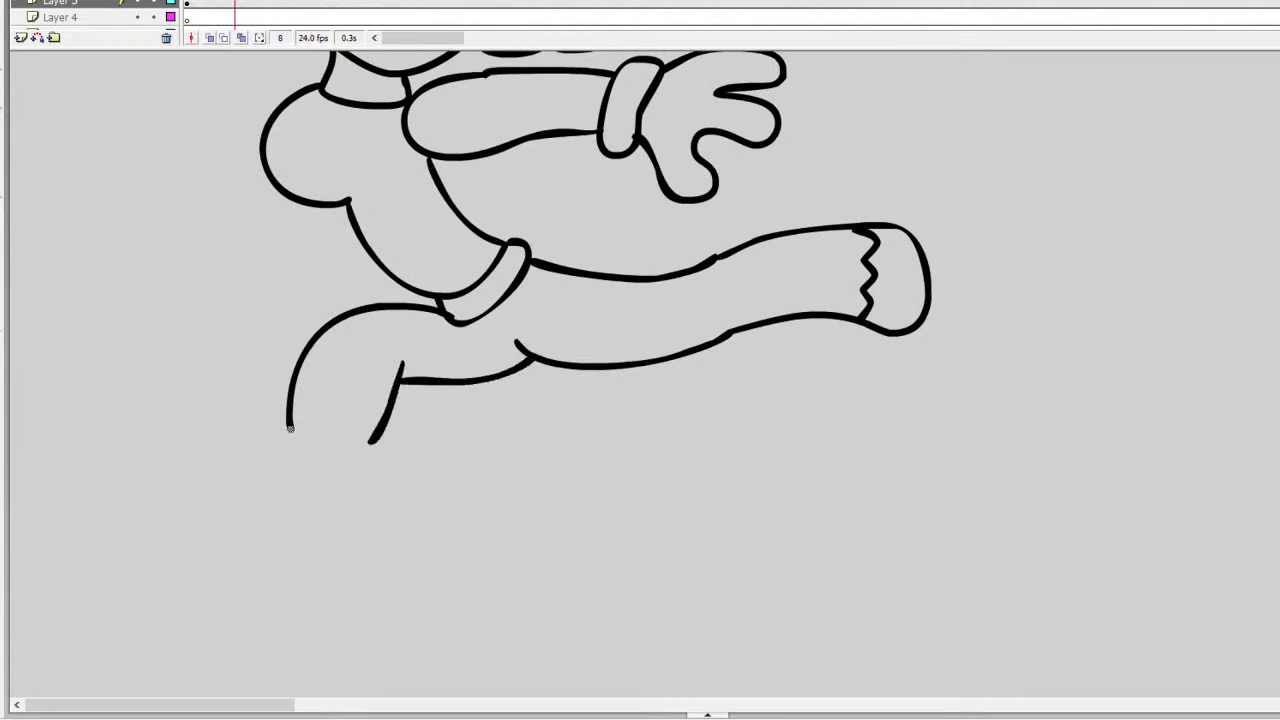
mouse_move(290, 430)
mouse_down()
mouse_move(240, 539)
mouse_move(341, 563)
mouse_move(374, 438)
mouse_up()
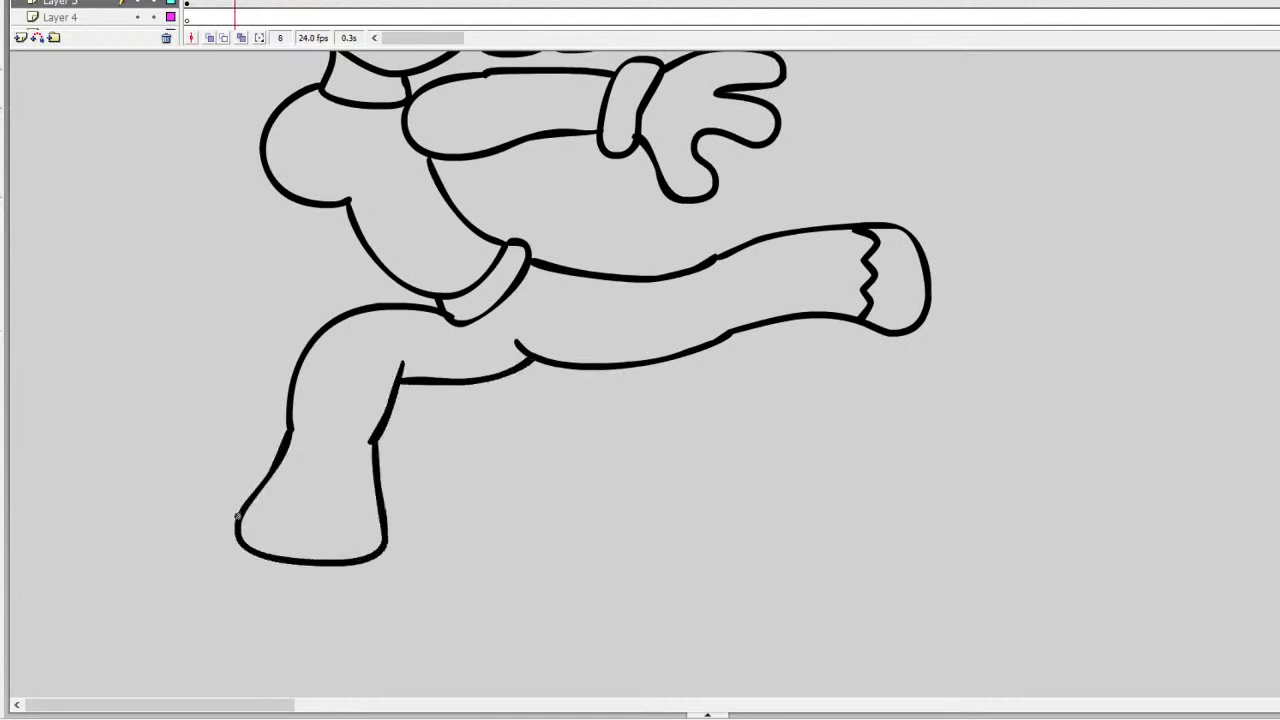
drag(241, 516, 375, 507)
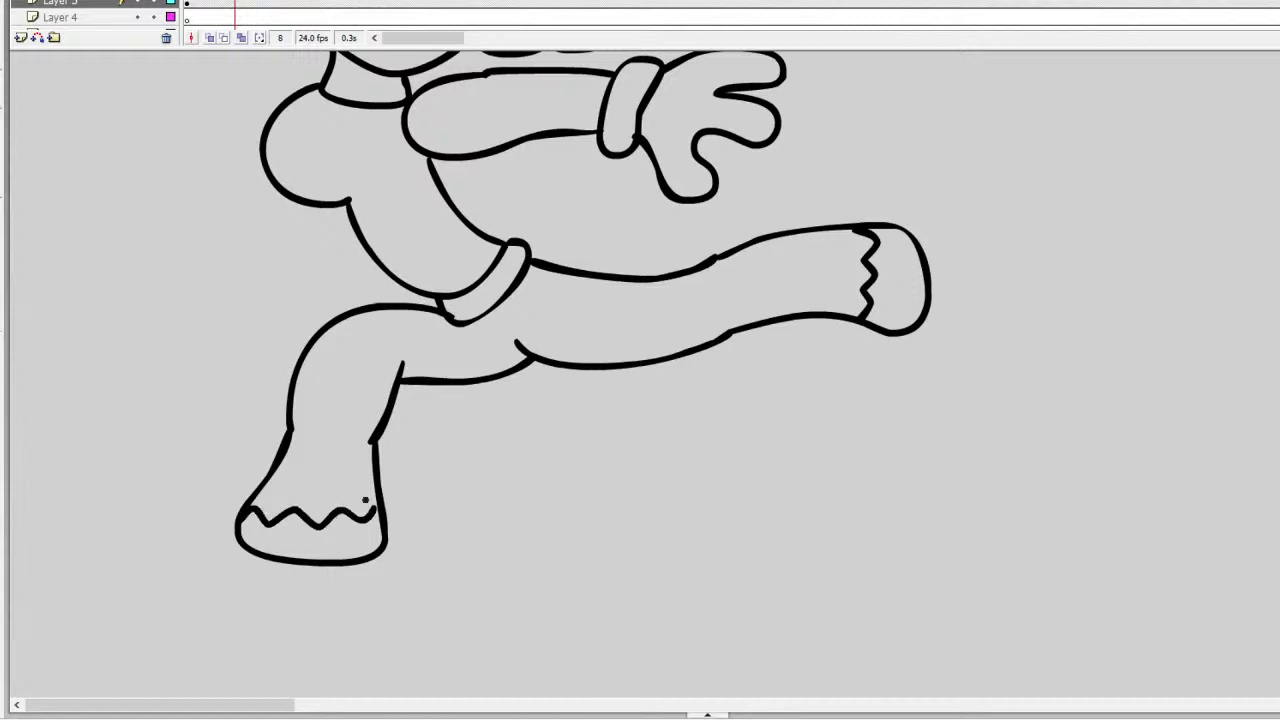
scroll(372, 505, up, 3)
scroll(517, 374, up, 1)
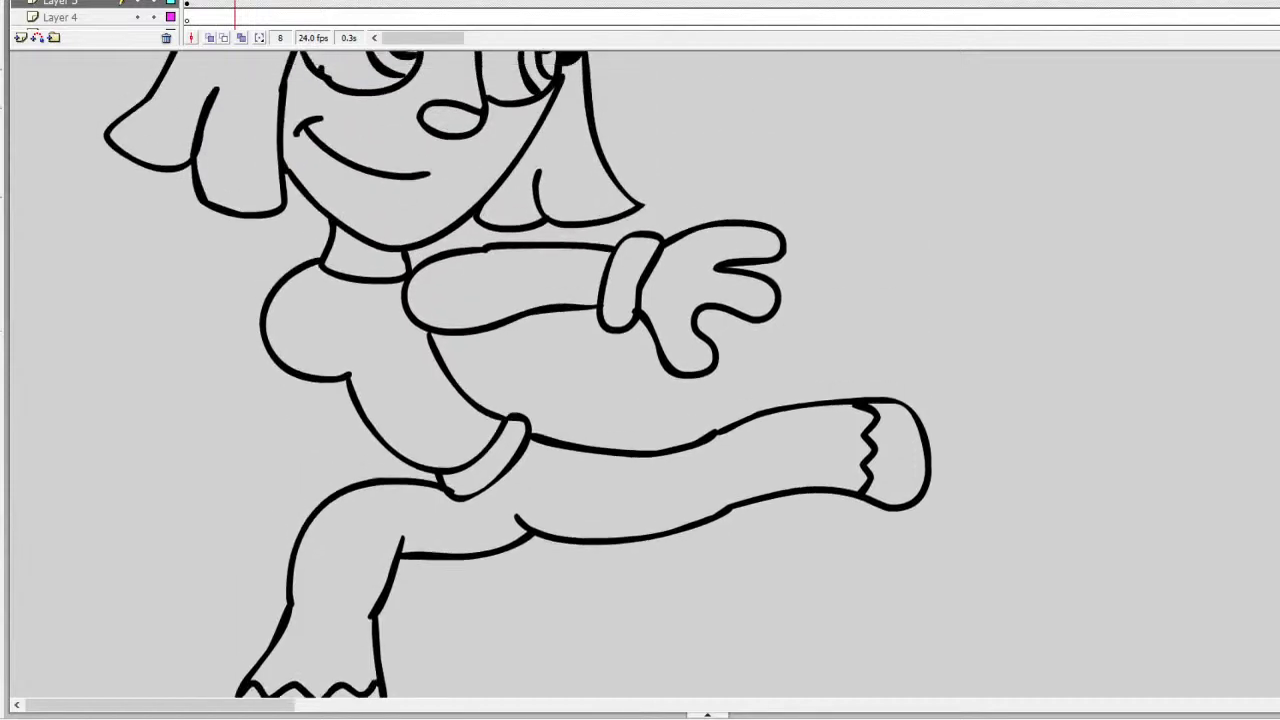
drag(192, 706, 186, 706)
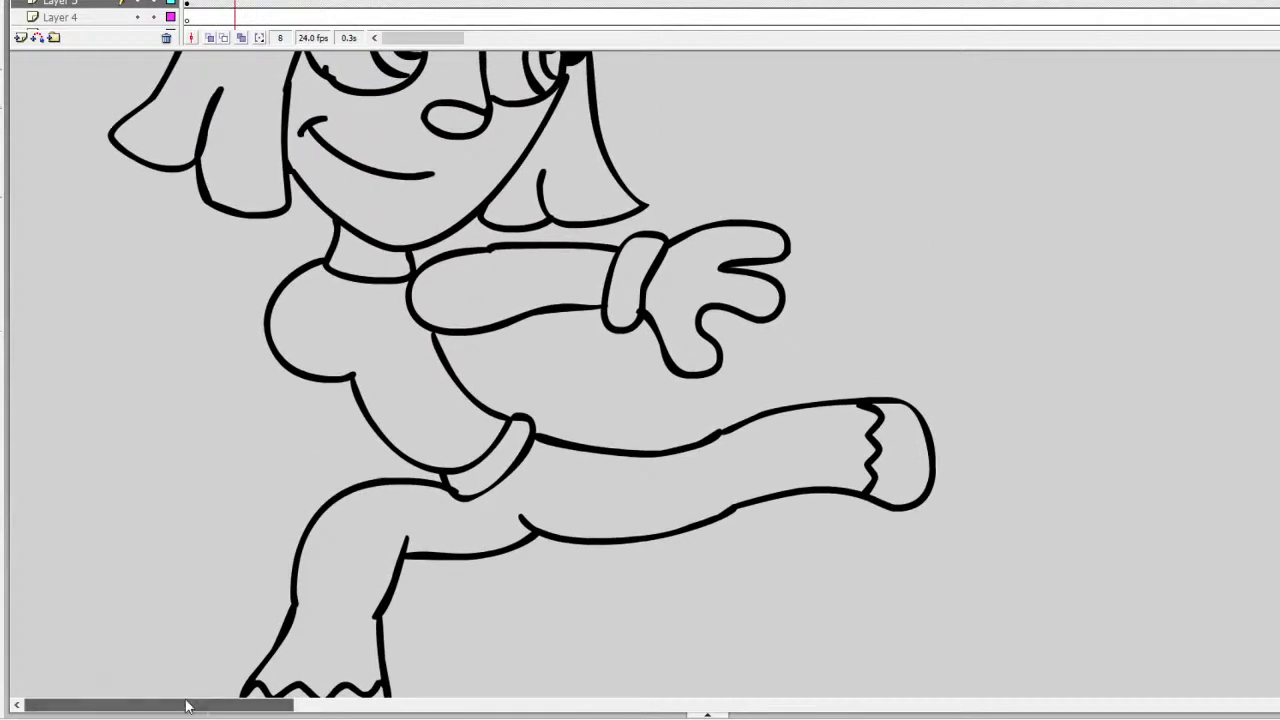
mouse_move(268, 308)
mouse_down()
mouse_move(210, 316)
mouse_move(106, 255)
mouse_up()
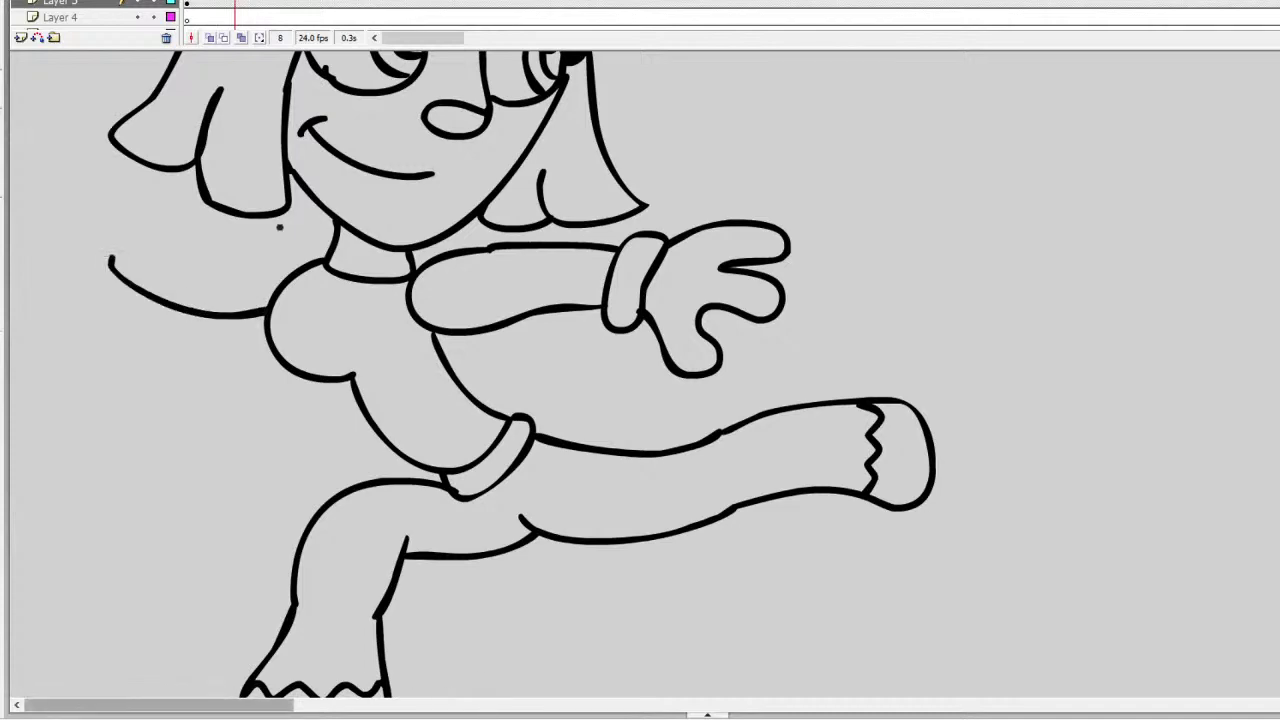
key(ctrl+z)
mouse_move(294, 272)
mouse_down()
mouse_move(244, 280)
mouse_move(156, 240)
mouse_up()
key(ctrl+z)
Step: Draw the second arm stretched out on the opposite side, with a cuffed fist gripping a shaft that slants downward
mouse_move(294, 272)
mouse_down()
mouse_move(166, 283)
mouse_move(137, 265)
mouse_move(149, 345)
mouse_move(103, 338)
mouse_move(99, 270)
mouse_move(130, 260)
mouse_move(28, 258)
mouse_move(60, 278)
mouse_up()
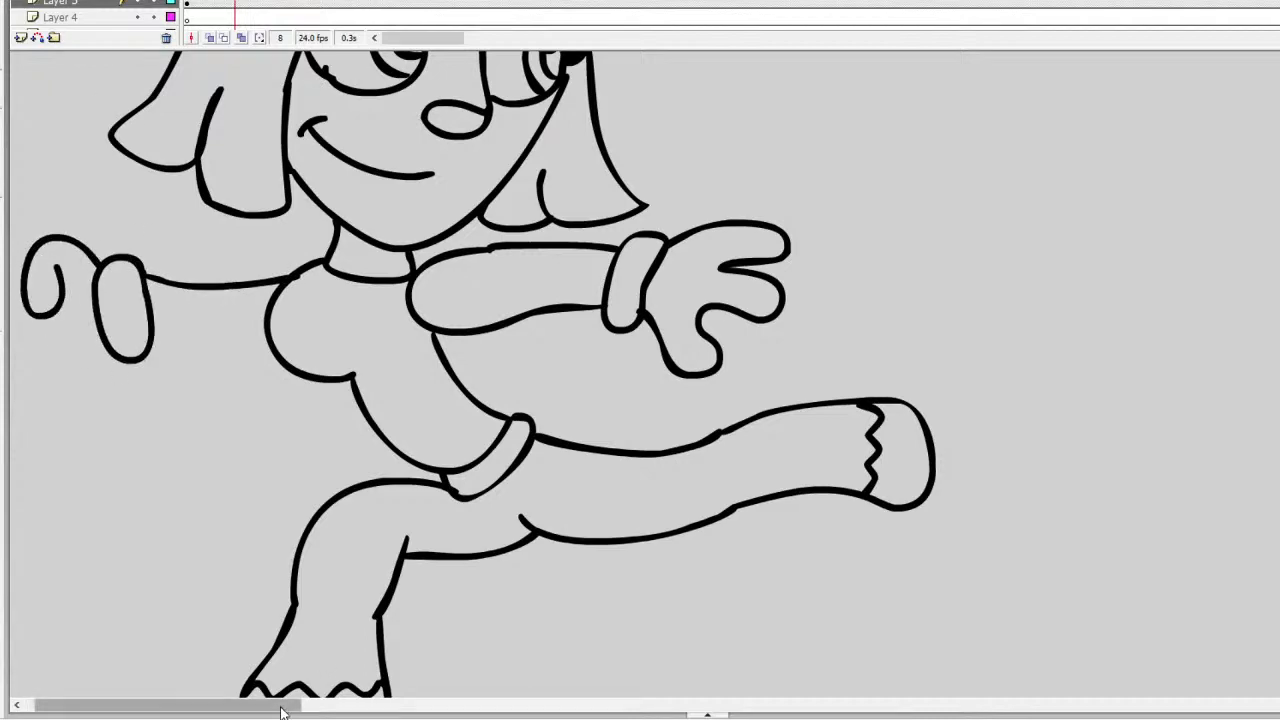
drag(285, 705, 272, 705)
mouse_move(72, 266)
mouse_down()
mouse_move(30, 295)
mouse_move(72, 307)
mouse_move(47, 313)
mouse_move(38, 354)
mouse_move(81, 349)
mouse_move(58, 317)
mouse_move(110, 314)
mouse_move(207, 524)
mouse_up()
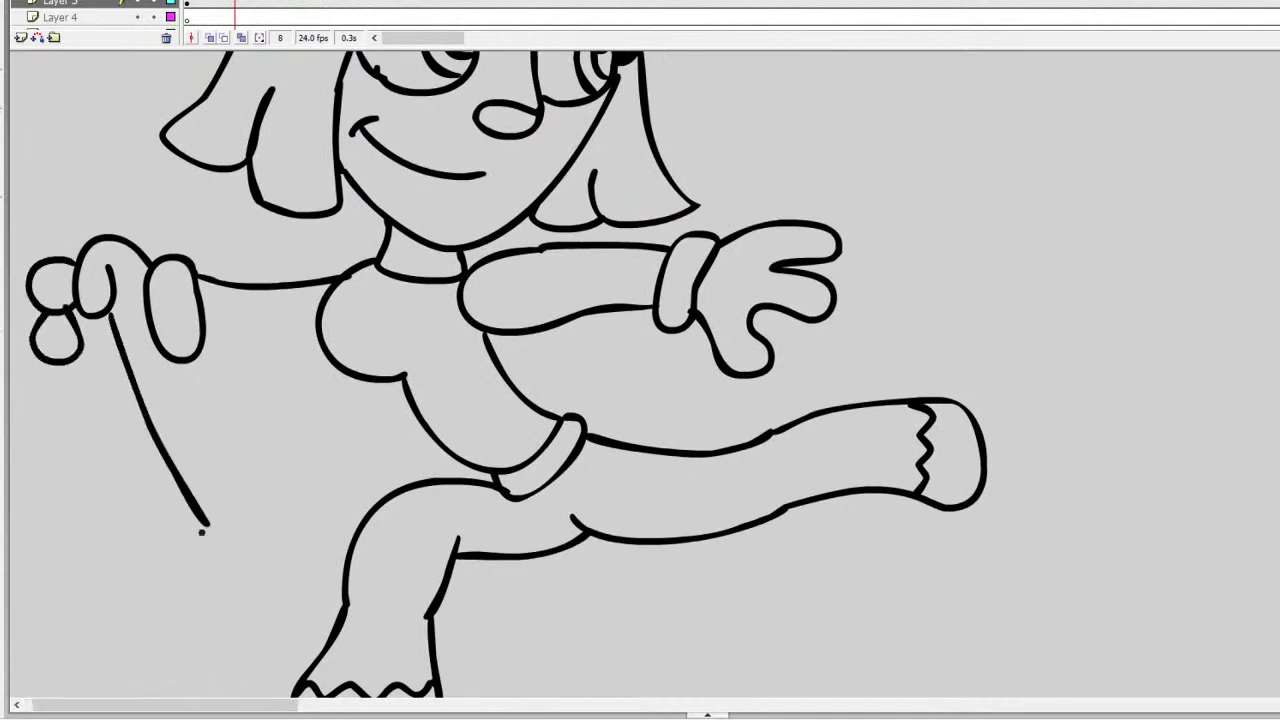
mouse_move(62, 358)
mouse_down()
mouse_move(154, 555)
mouse_move(199, 531)
mouse_move(237, 532)
mouse_move(278, 575)
mouse_up()
Step: Finish the lower end of the shaft with a rounded brush head, a curved pointed tip and a wavy line across it
scroll(259, 578, down, 3)
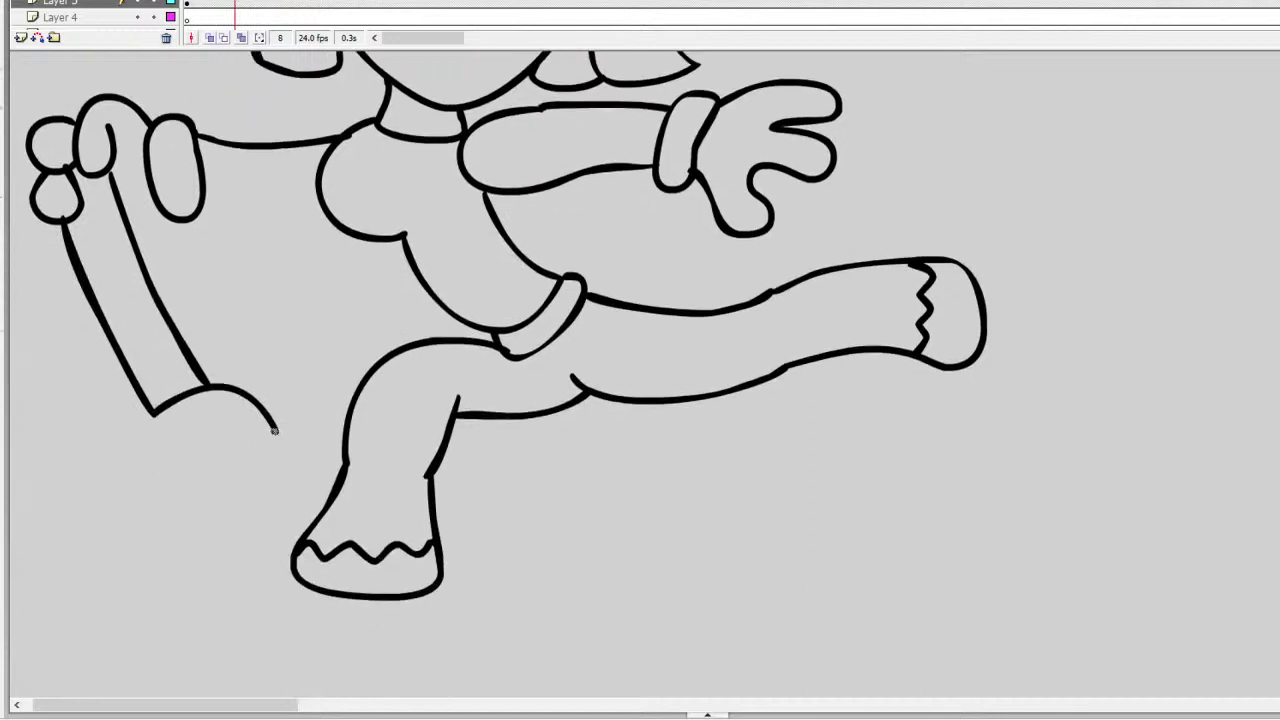
mouse_move(277, 432)
mouse_down()
mouse_move(260, 554)
mouse_move(238, 572)
mouse_move(169, 434)
mouse_move(139, 431)
mouse_move(146, 505)
mouse_move(183, 560)
mouse_move(182, 583)
mouse_move(242, 550)
mouse_move(271, 502)
mouse_move(274, 428)
mouse_up()
key(ctrl+z)
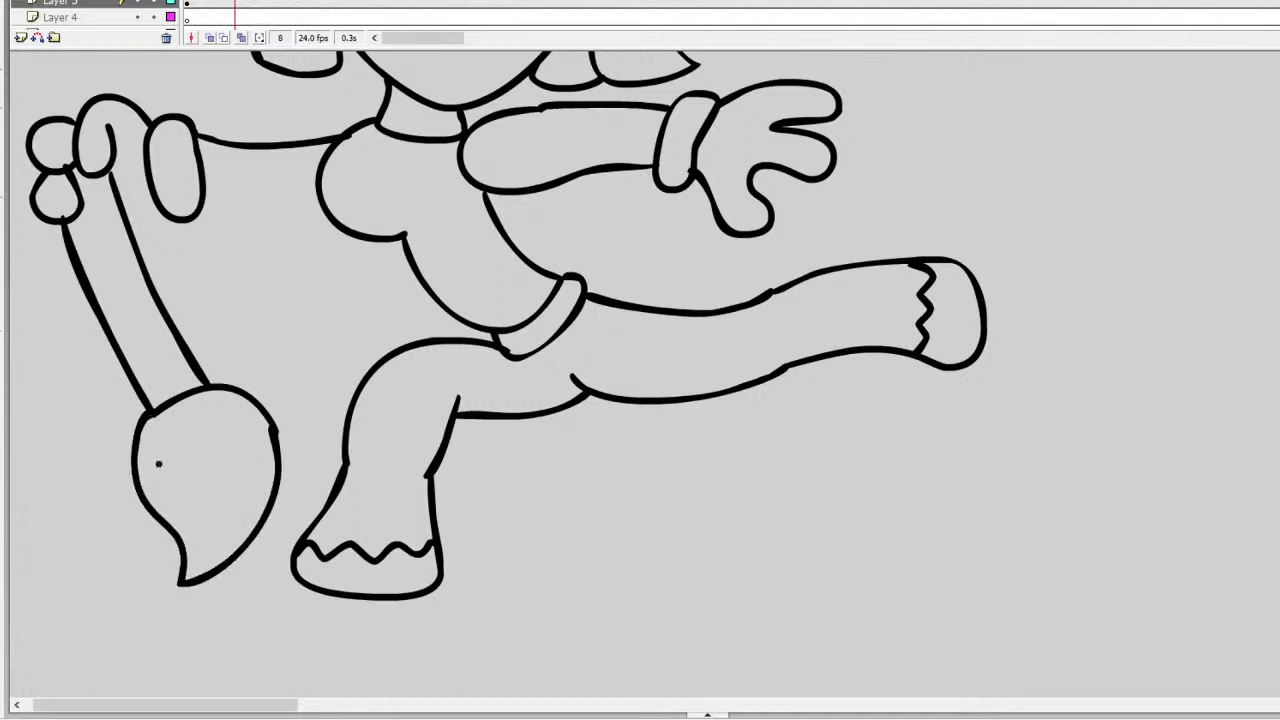
mouse_move(142, 465)
mouse_down()
mouse_move(236, 456)
mouse_move(270, 435)
mouse_up()
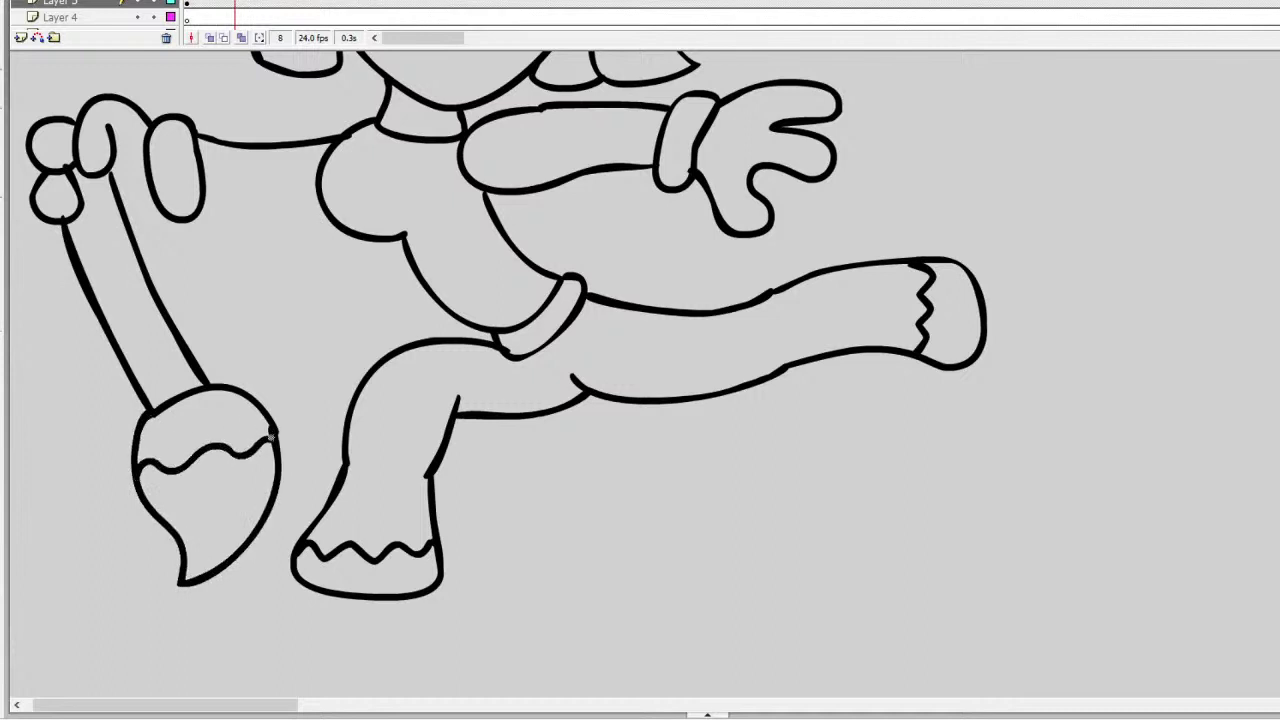
Step: Draw the gripping hand's palm edge and the underside of the arm between cuff and chest
mouse_move(122, 216)
mouse_down()
mouse_move(152, 197)
mouse_move(304, 194)
mouse_move(200, 199)
mouse_up()
key(ctrl+z)
scroll(200, 199, up, 3)
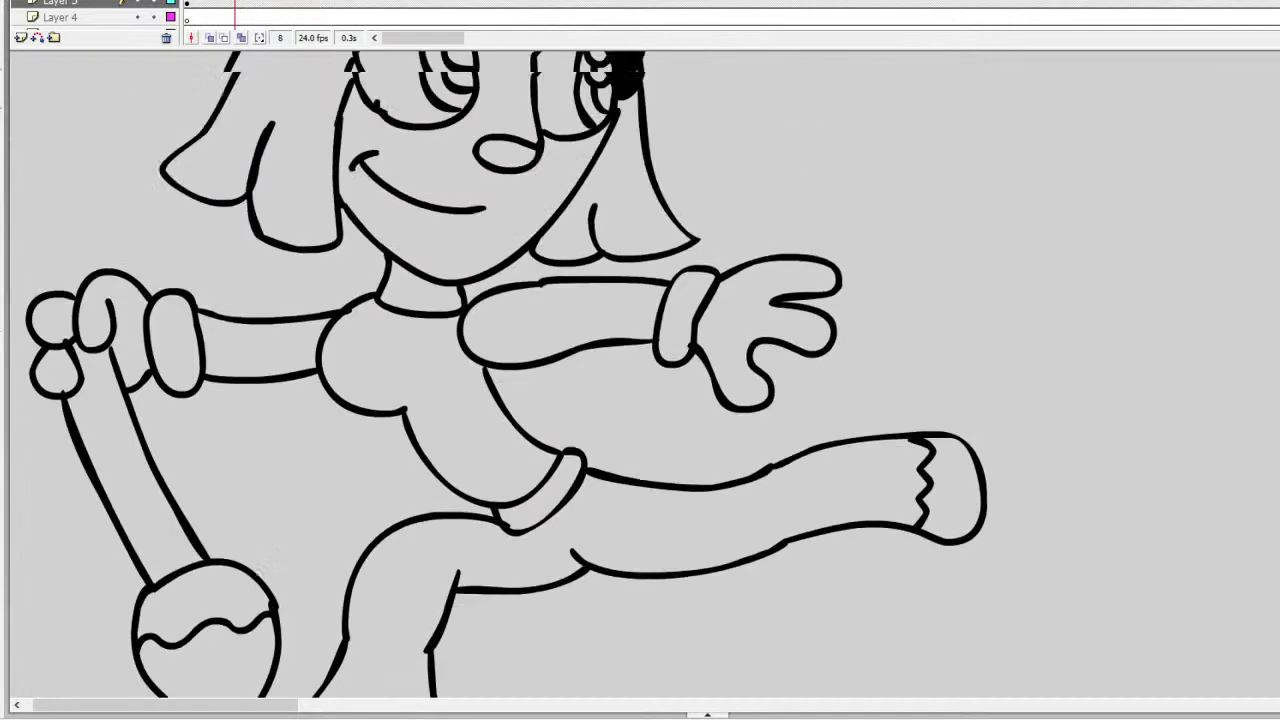
scroll(75, 474, up, 3)
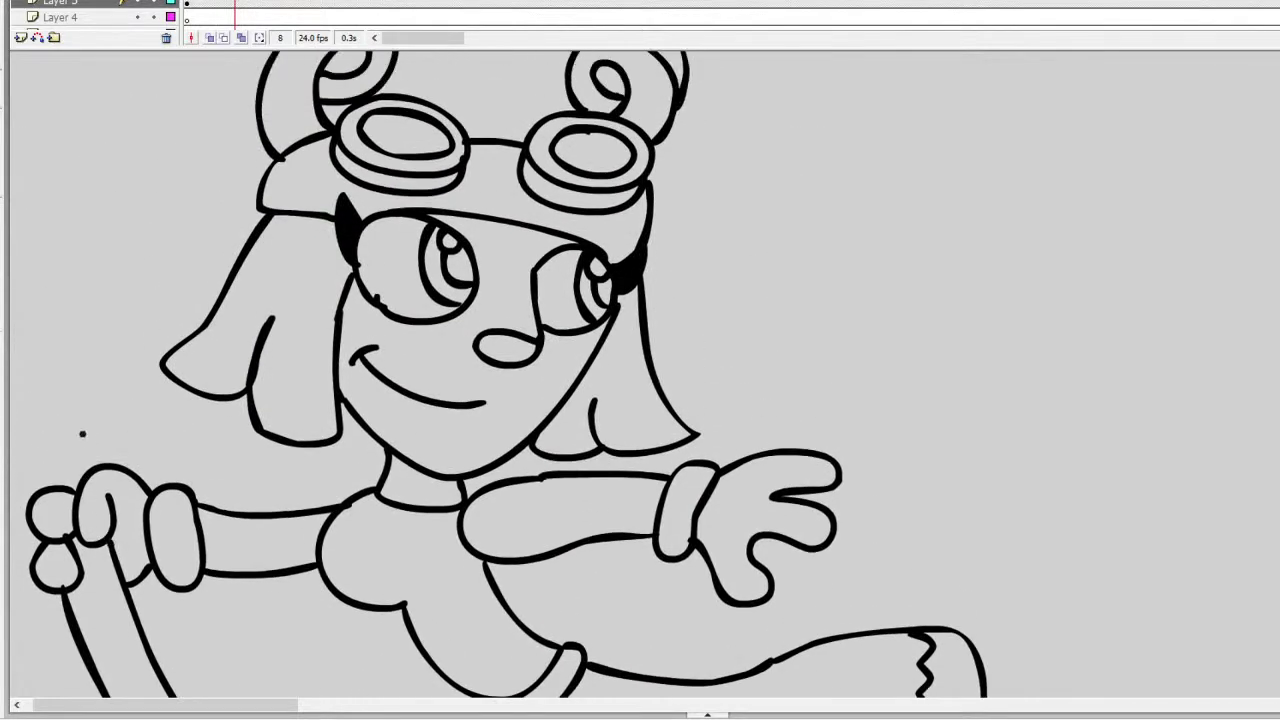
drag(84, 470, 72, 272)
drag(222, 706, 214, 706)
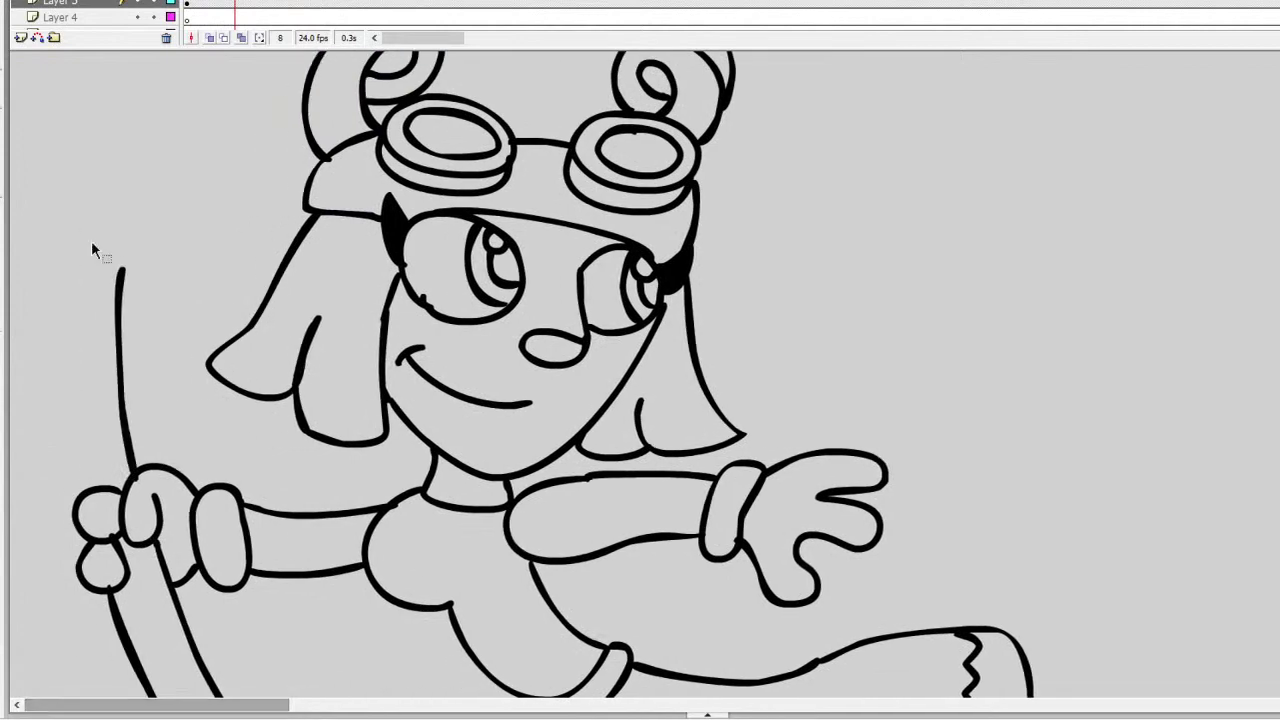
key(ctrl+z)
mouse_move(97, 256)
mouse_down()
mouse_move(134, 478)
mouse_move(80, 482)
mouse_move(38, 264)
mouse_move(98, 248)
mouse_move(30, 256)
mouse_move(48, 106)
mouse_up()
key(ctrl+z)
key(ctrl+z)
Step: Draw the shaft rising above the fist, ending in a pointed brush head with a wavy line and a splash of paint
mouse_move(100, 258)
mouse_down()
mouse_move(44, 236)
mouse_move(44, 143)
mouse_move(213, 88)
mouse_move(140, 205)
mouse_move(105, 248)
mouse_move(91, 244)
mouse_move(113, 245)
mouse_move(52, 256)
mouse_move(86, 492)
mouse_up()
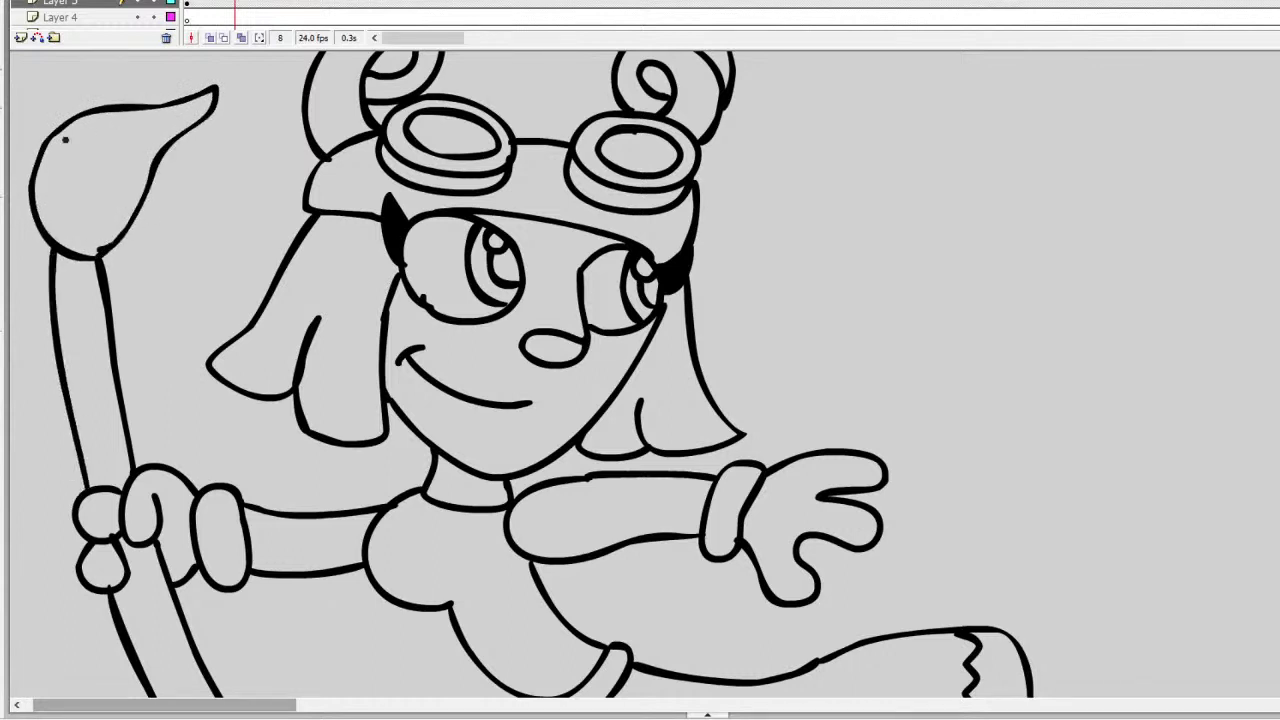
mouse_move(56, 128)
mouse_down()
mouse_move(88, 148)
mouse_move(120, 228)
mouse_up()
mouse_move(135, 106)
mouse_down()
mouse_move(234, 74)
mouse_move(280, 86)
mouse_move(237, 119)
mouse_move(272, 141)
mouse_move(235, 151)
mouse_move(215, 177)
mouse_move(150, 180)
mouse_up()
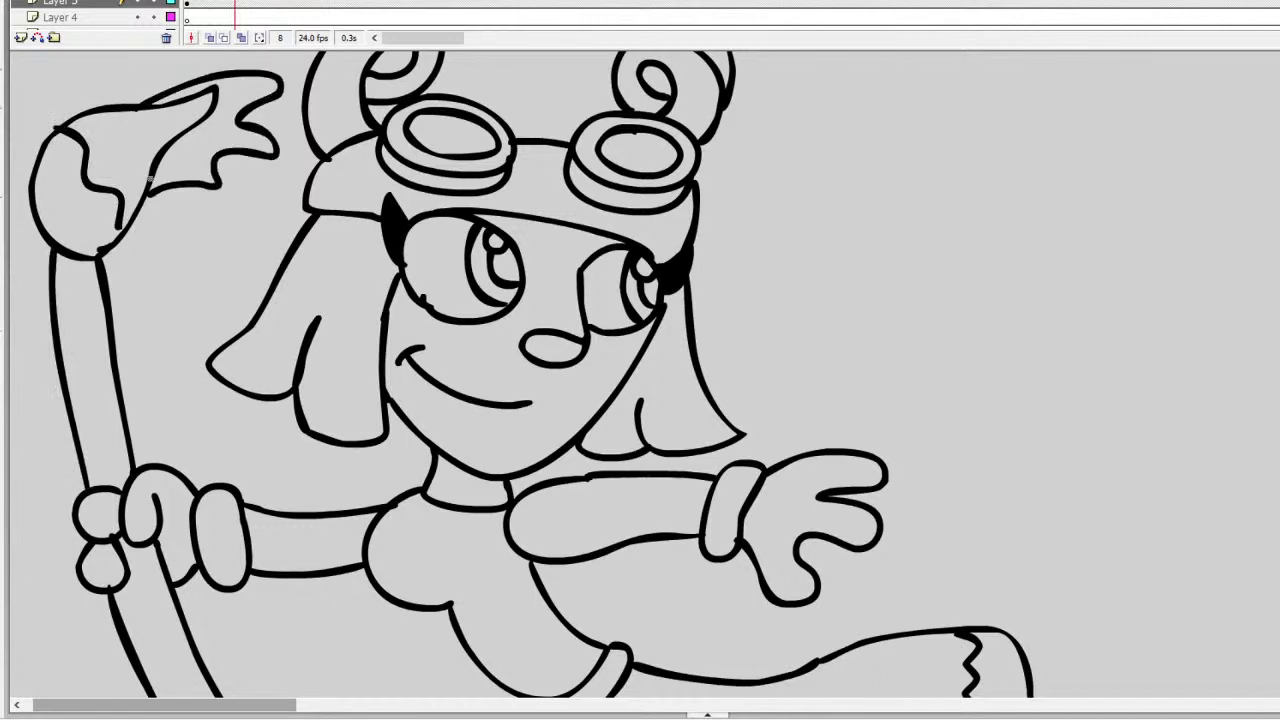
scroll(640, 370, down, 3)
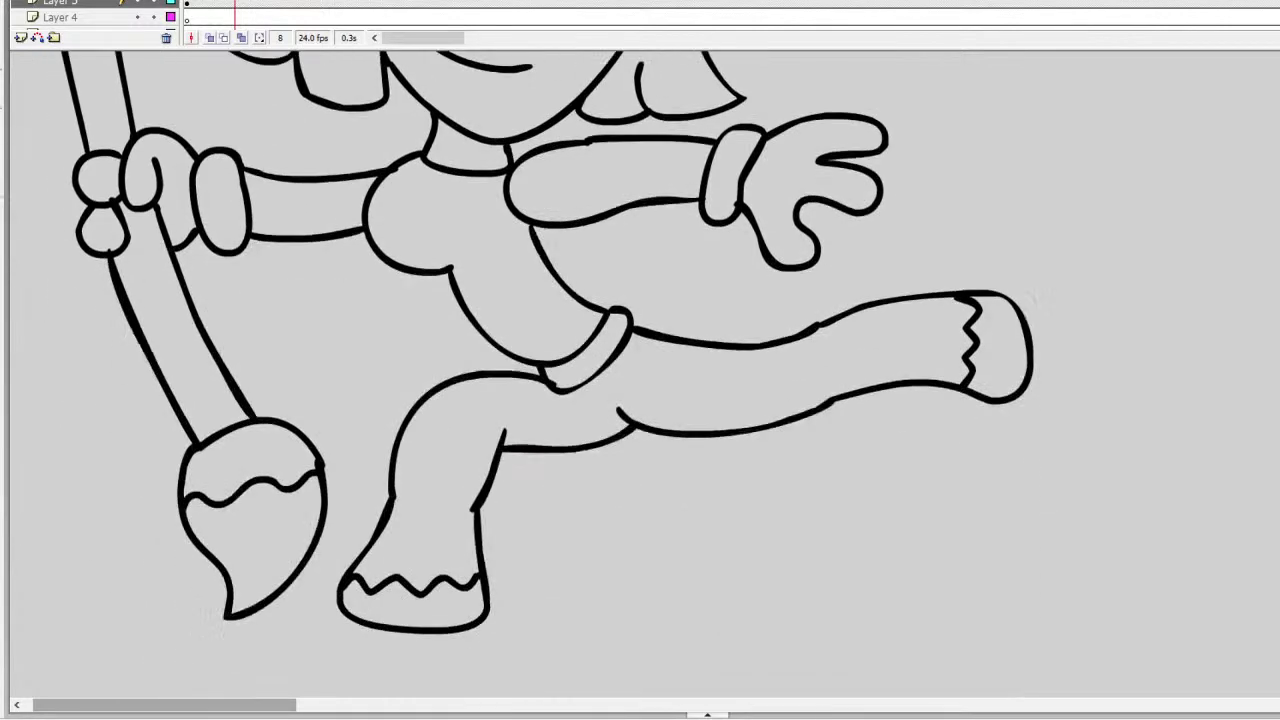
scroll(550, 340, down, 1)
mouse_move(215, 420)
mouse_down()
mouse_move(200, 451)
mouse_move(229, 523)
mouse_move(316, 541)
mouse_move(345, 527)
mouse_up()
key(ctrl+z)
mouse_move(228, 476)
mouse_down()
mouse_move(391, 510)
mouse_move(292, 468)
mouse_move(345, 433)
mouse_move(306, 424)
mouse_up()
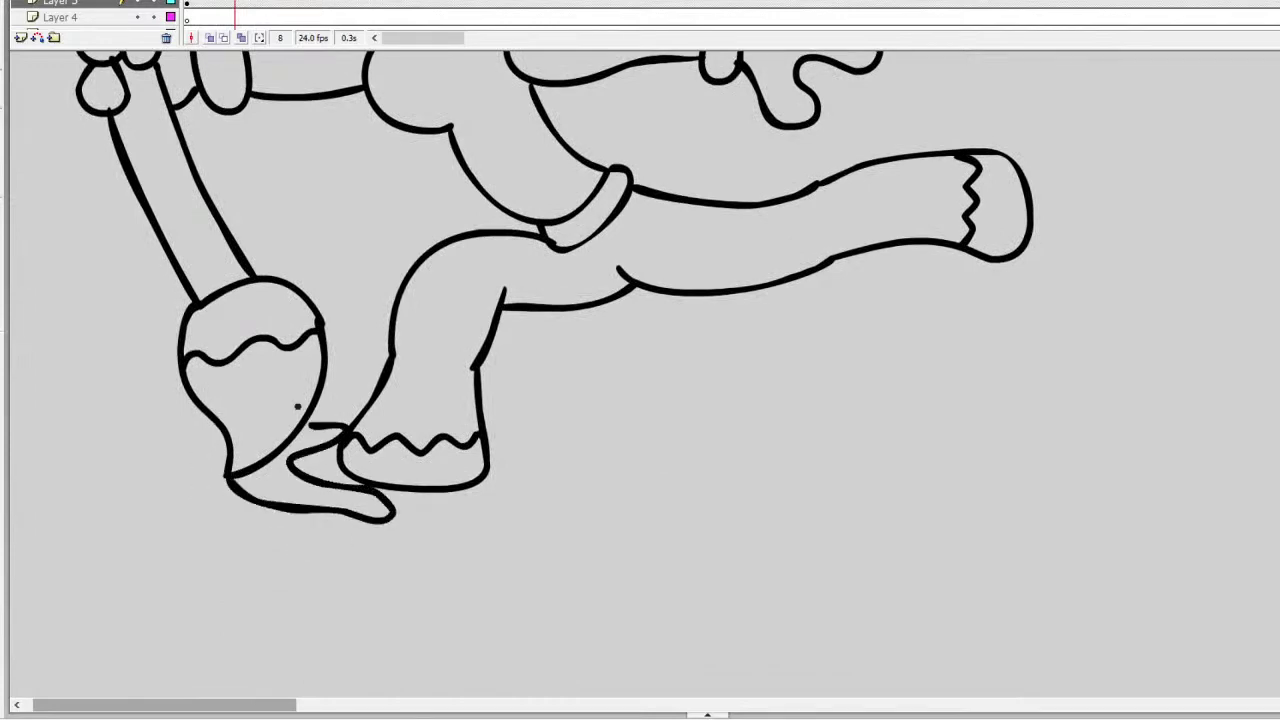
key(ctrl+z)
Step: Draw a long wavy paint trail flowing from the lower brush tip beneath the legs, with two teardrop-shaped drops above it
mouse_move(228, 474)
mouse_down()
mouse_move(301, 521)
mouse_move(388, 550)
mouse_move(620, 537)
mouse_move(807, 559)
mouse_move(904, 504)
mouse_move(731, 475)
mouse_move(631, 475)
mouse_move(461, 521)
mouse_move(320, 488)
mouse_move(272, 450)
mouse_up()
mouse_move(610, 393)
mouse_down()
mouse_move(560, 419)
mouse_move(608, 435)
mouse_move(631, 391)
mouse_move(590, 382)
mouse_up()
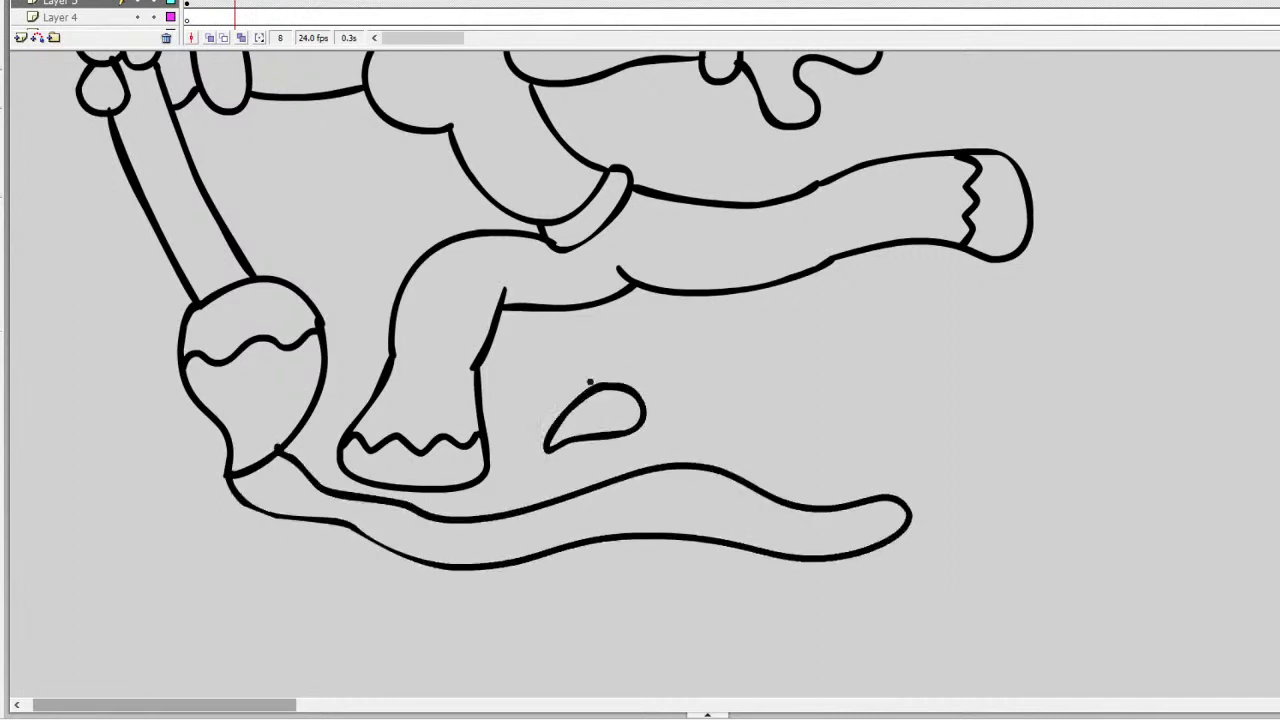
mouse_move(805, 398)
mouse_down()
mouse_move(791, 431)
mouse_move(858, 409)
mouse_move(798, 388)
mouse_up()
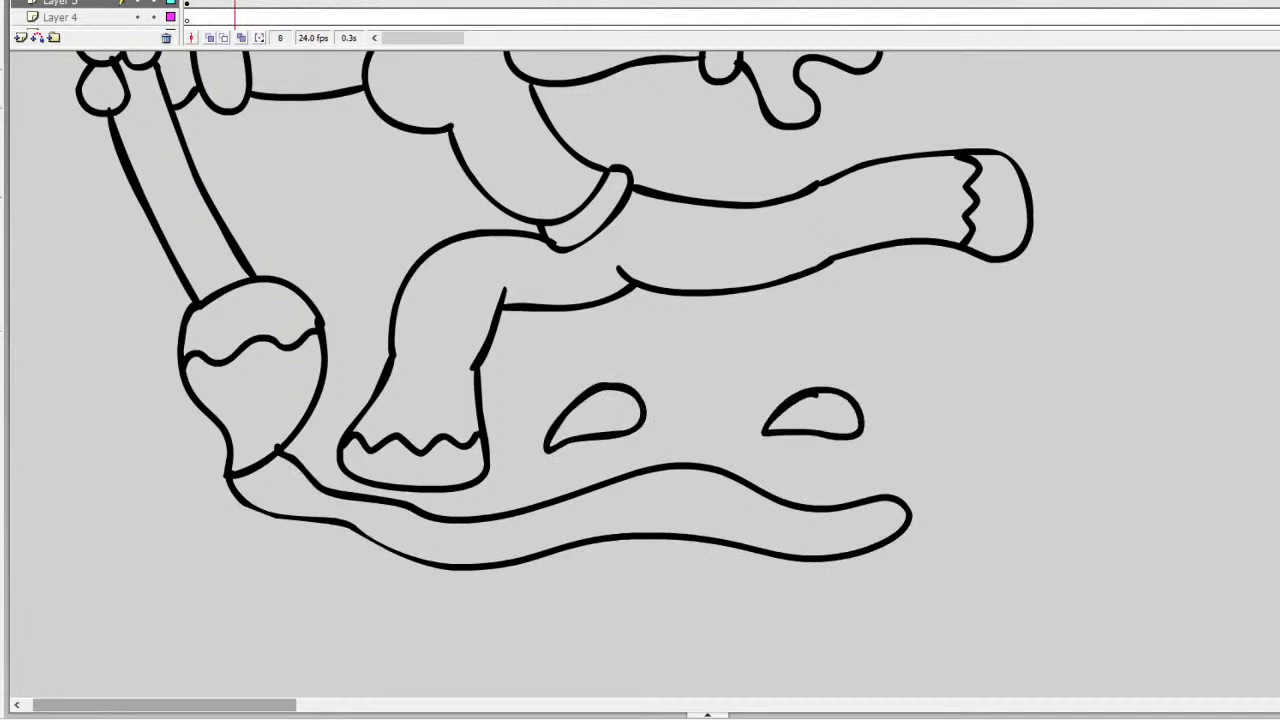
scroll(640, 375, up, 10)
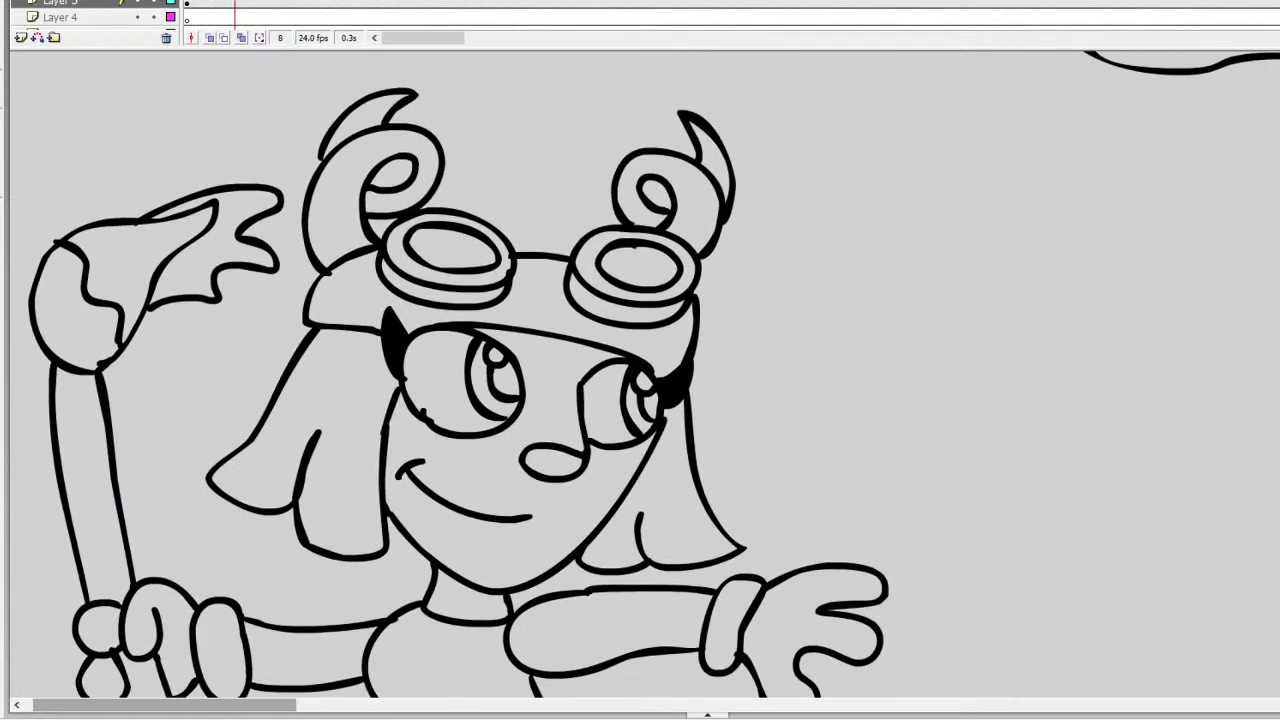
Step: Fill the pupils of both goat eyes with solid black
click(505, 385)
click(655, 403)
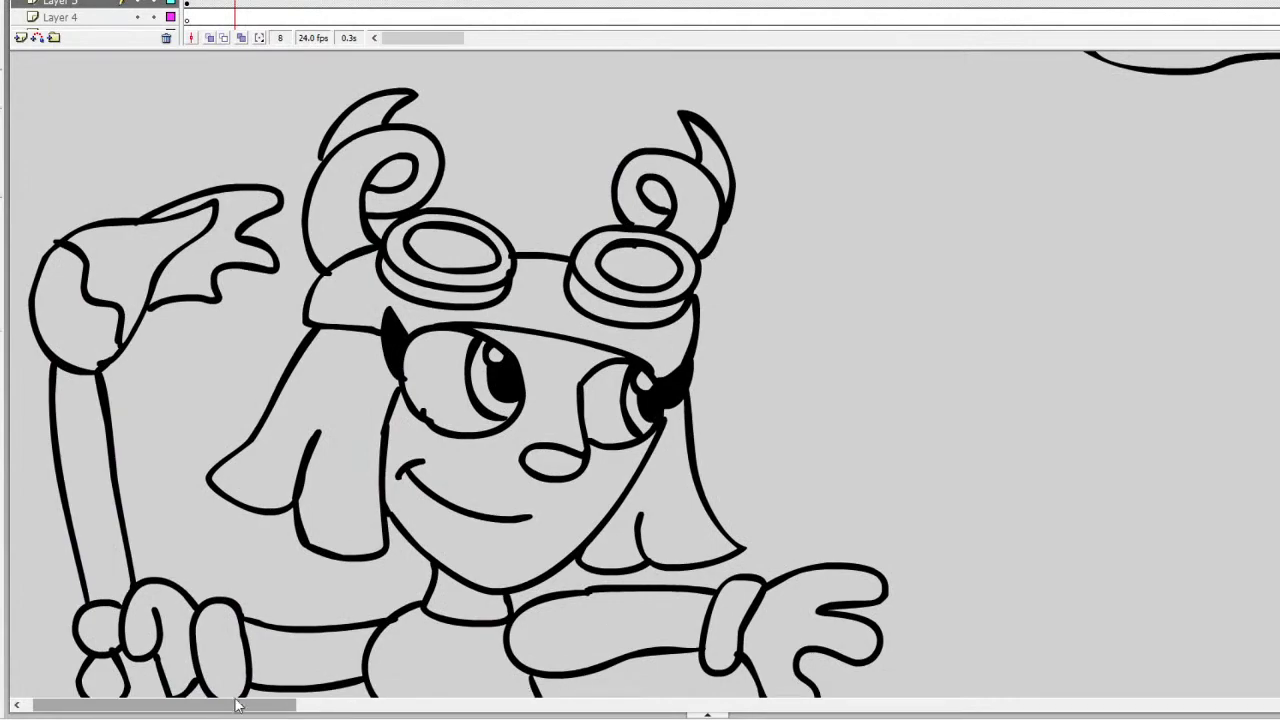
Step: Cross off "Capricorn (Goat)" on the handwritten list with a red line on the strike-through layer
drag(237, 705, 814, 704)
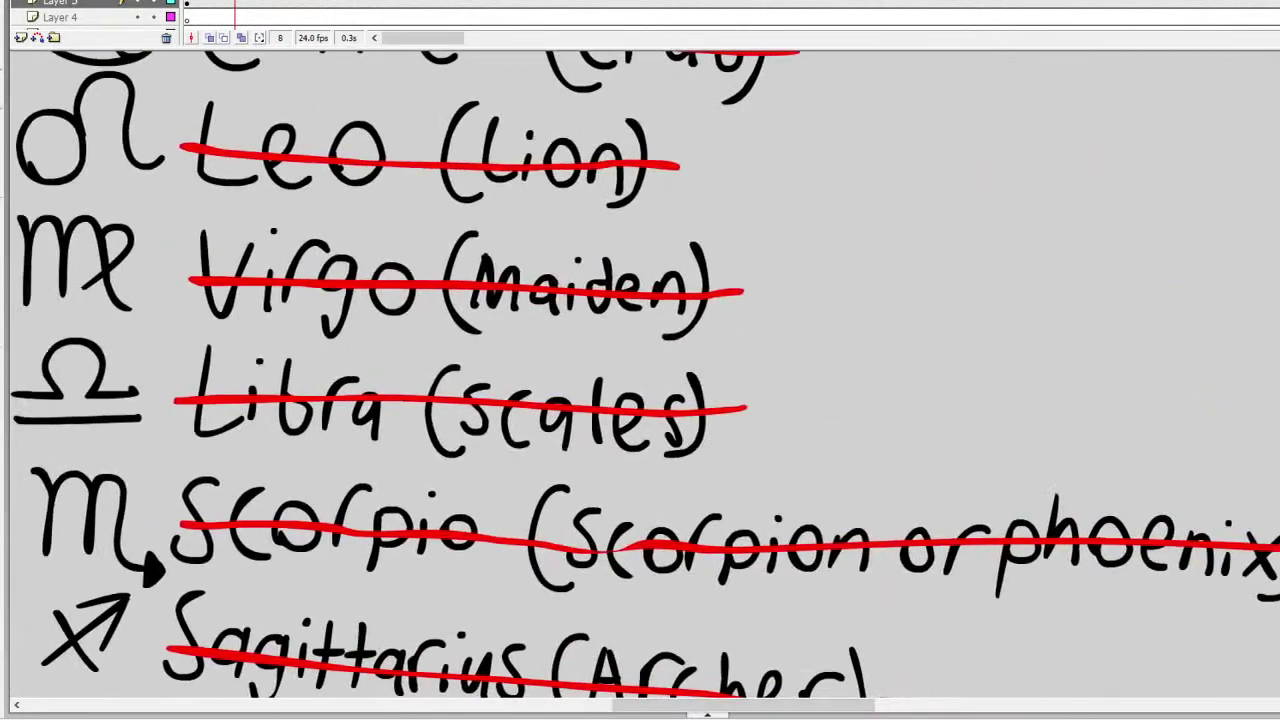
scroll(640, 375, down, 5)
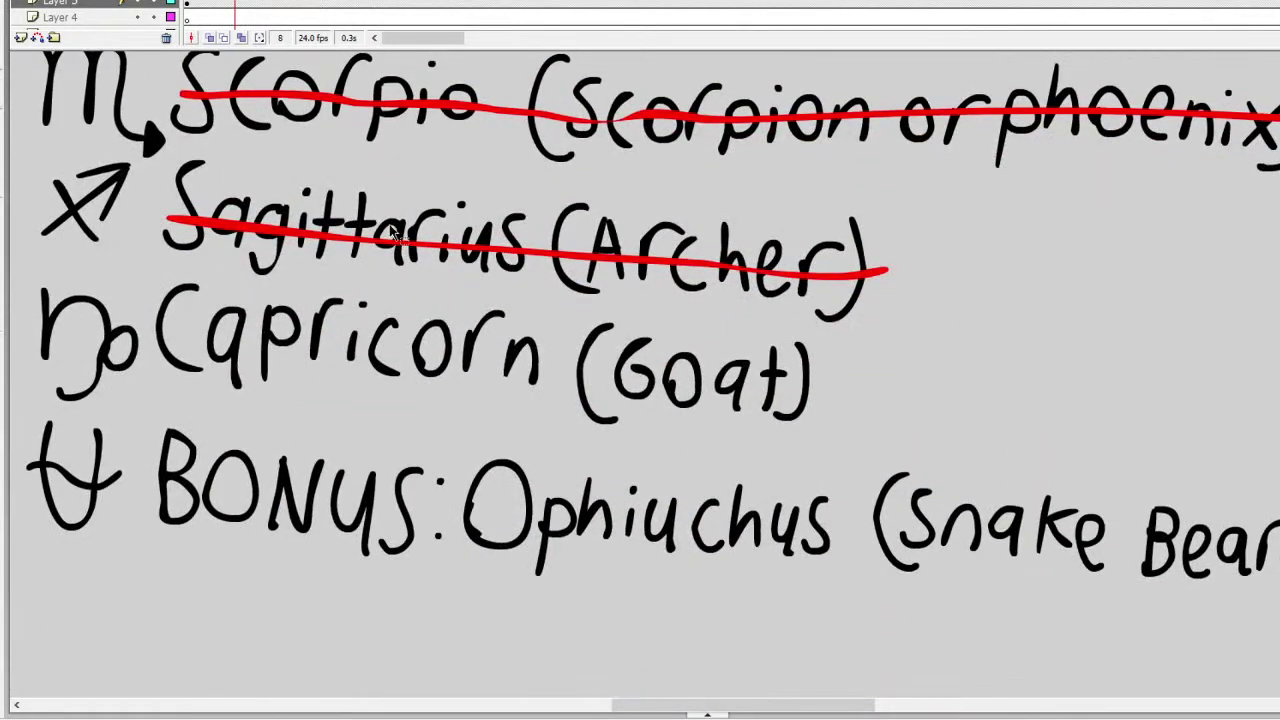
click(432, 242)
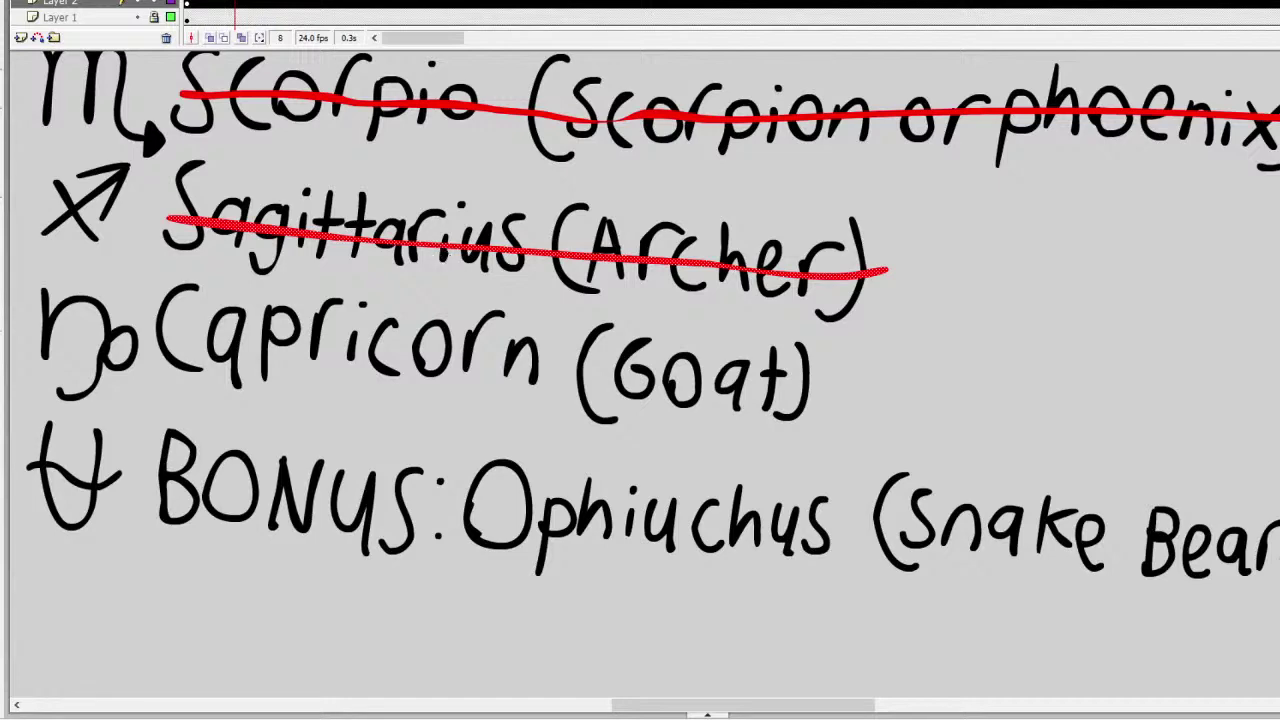
drag(832, 381, 150, 326)
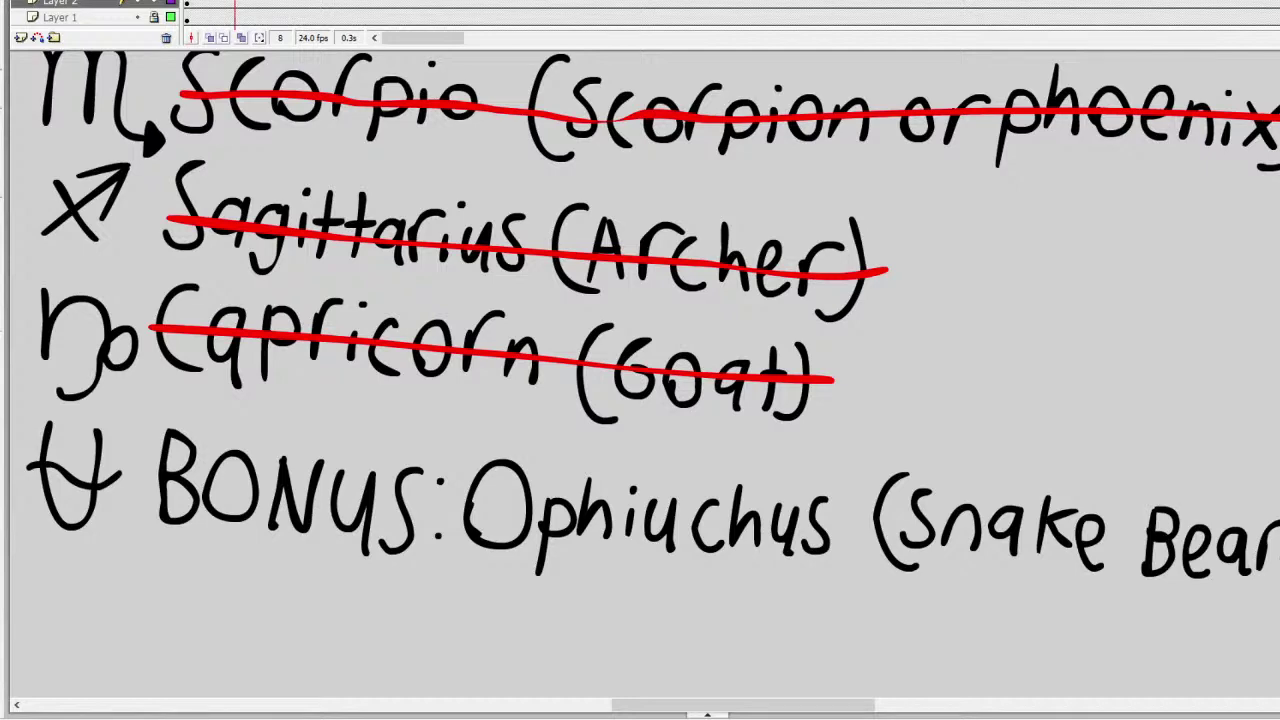
Step: Add a new layer for the bonus Ophiuchus character and select frame 6 on it
scroll(640, 380, down, 2)
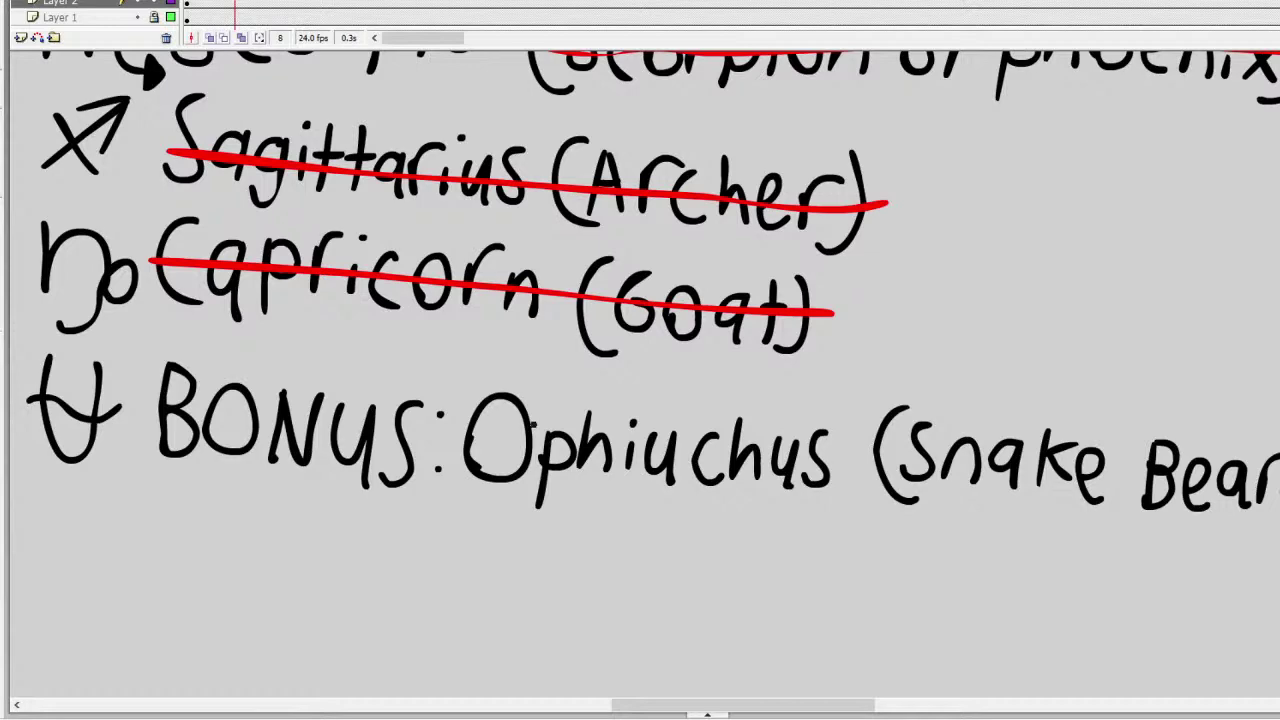
mouse_move(812, 705)
mouse_down()
mouse_move(834, 709)
mouse_move(815, 706)
mouse_up()
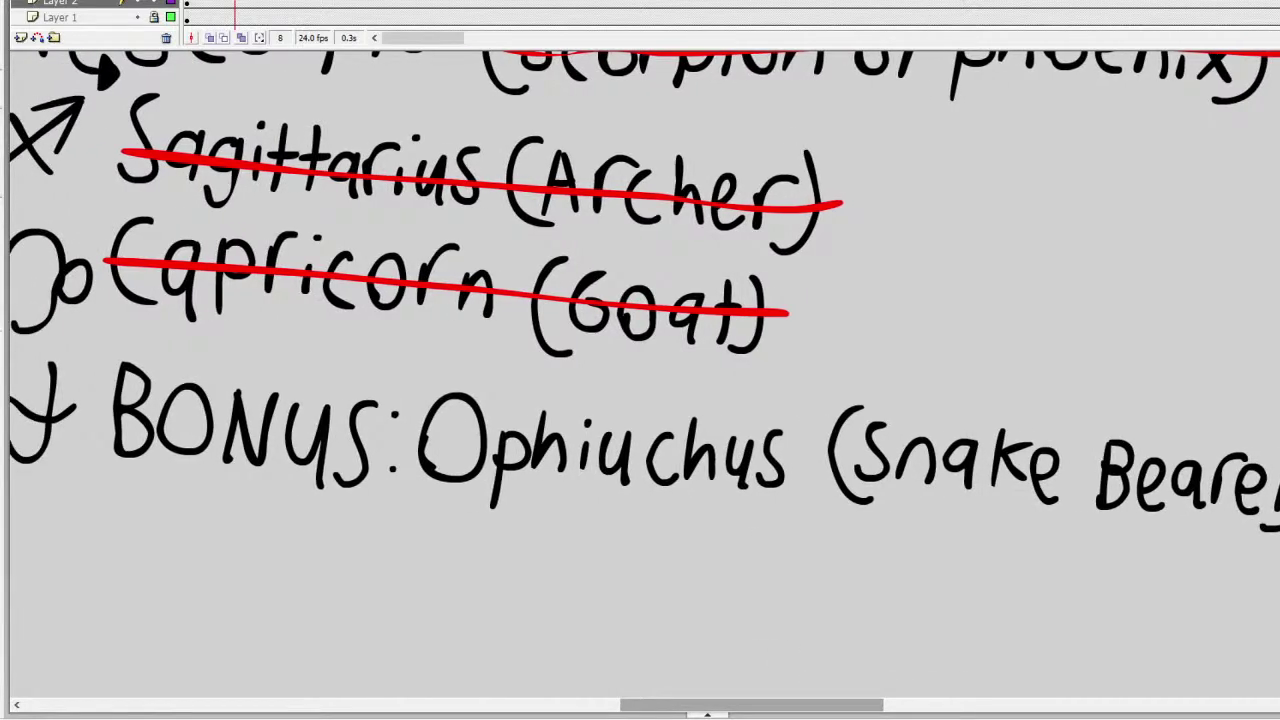
scroll(807, 681, down, 3)
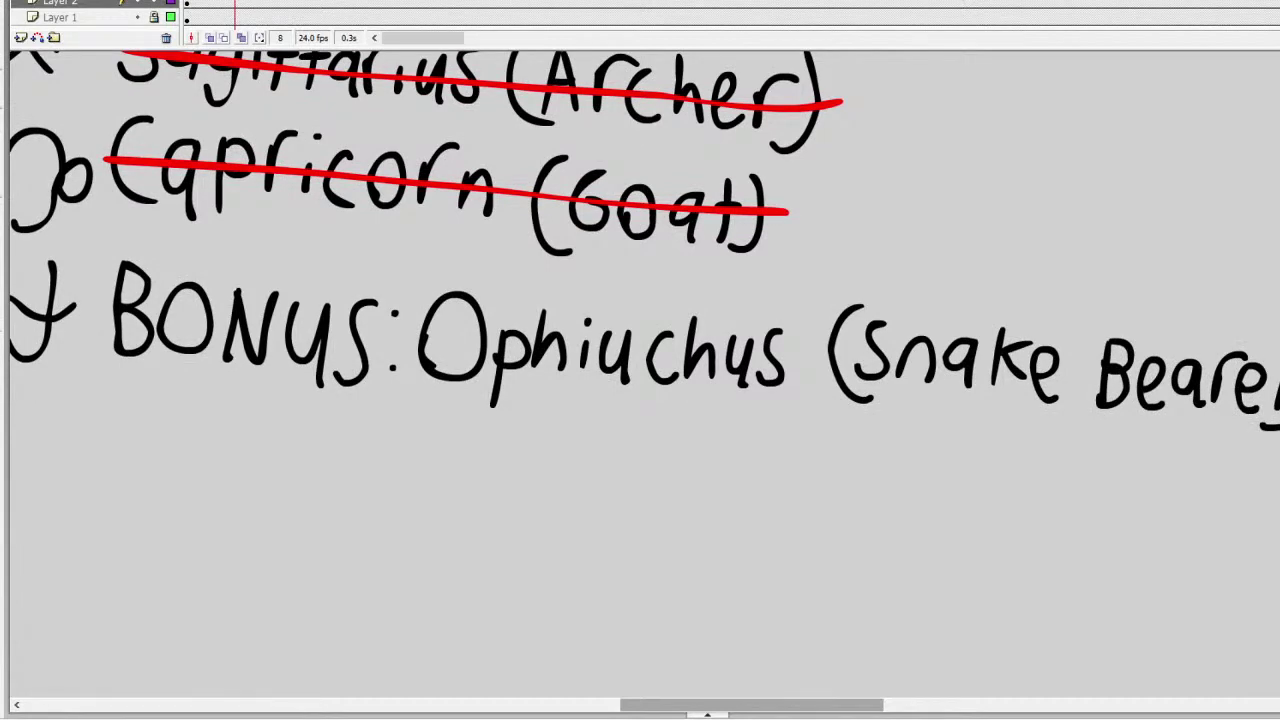
scroll(640, 370, down, 3)
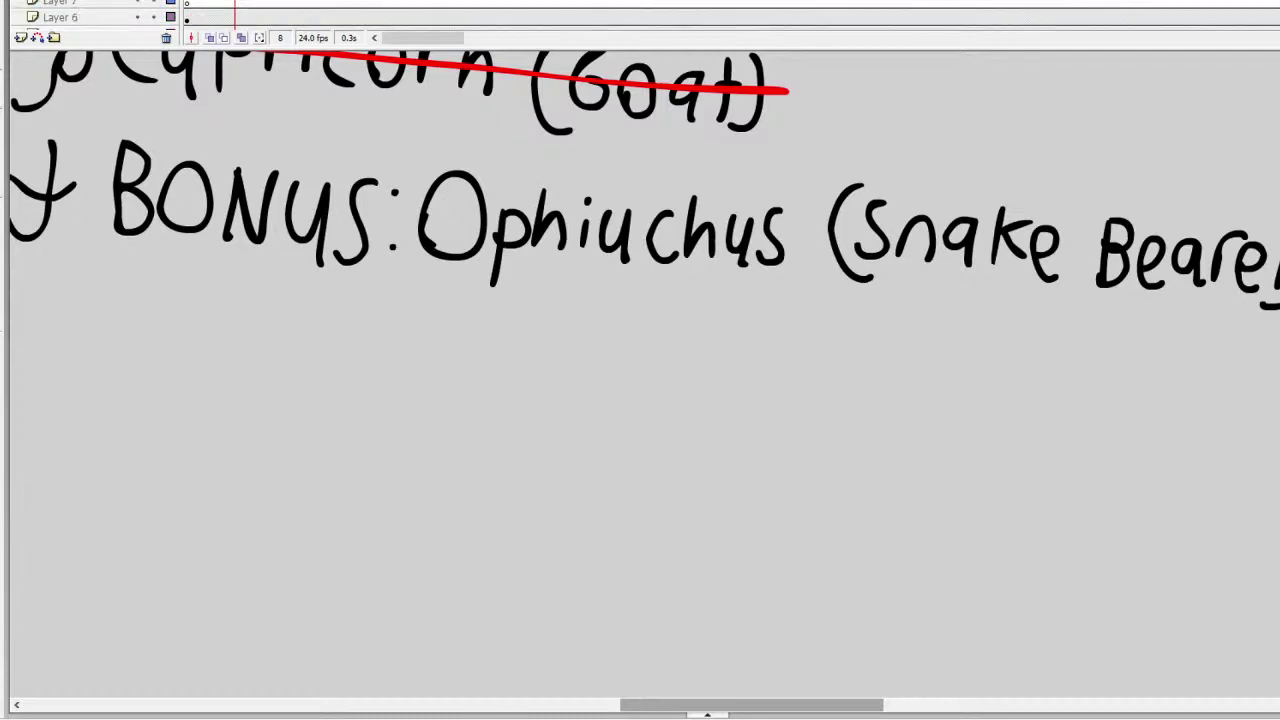
click(60, 3)
click(20, 37)
click(220, 4)
click(220, 3)
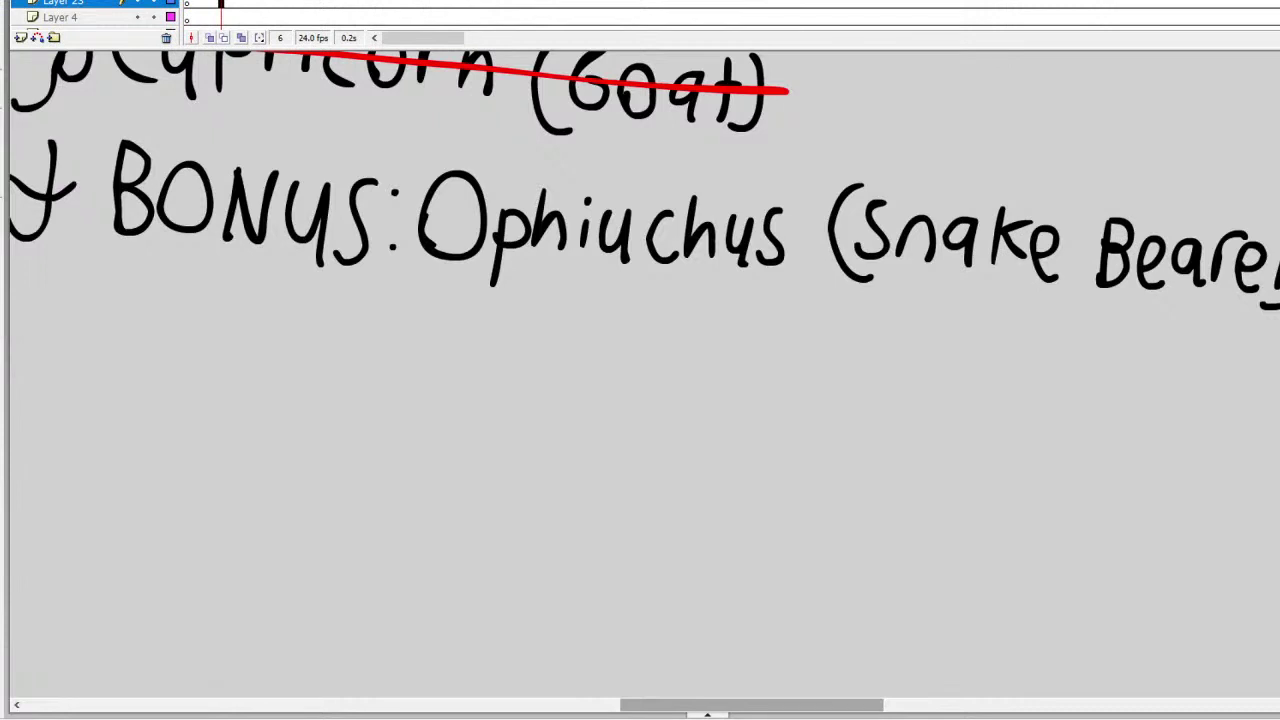
Step: In the empty area below the list, draw two oval eyes with spirals inside and a hooked nose between them
scroll(640, 370, down, 3)
scroll(640, 370, up, 2)
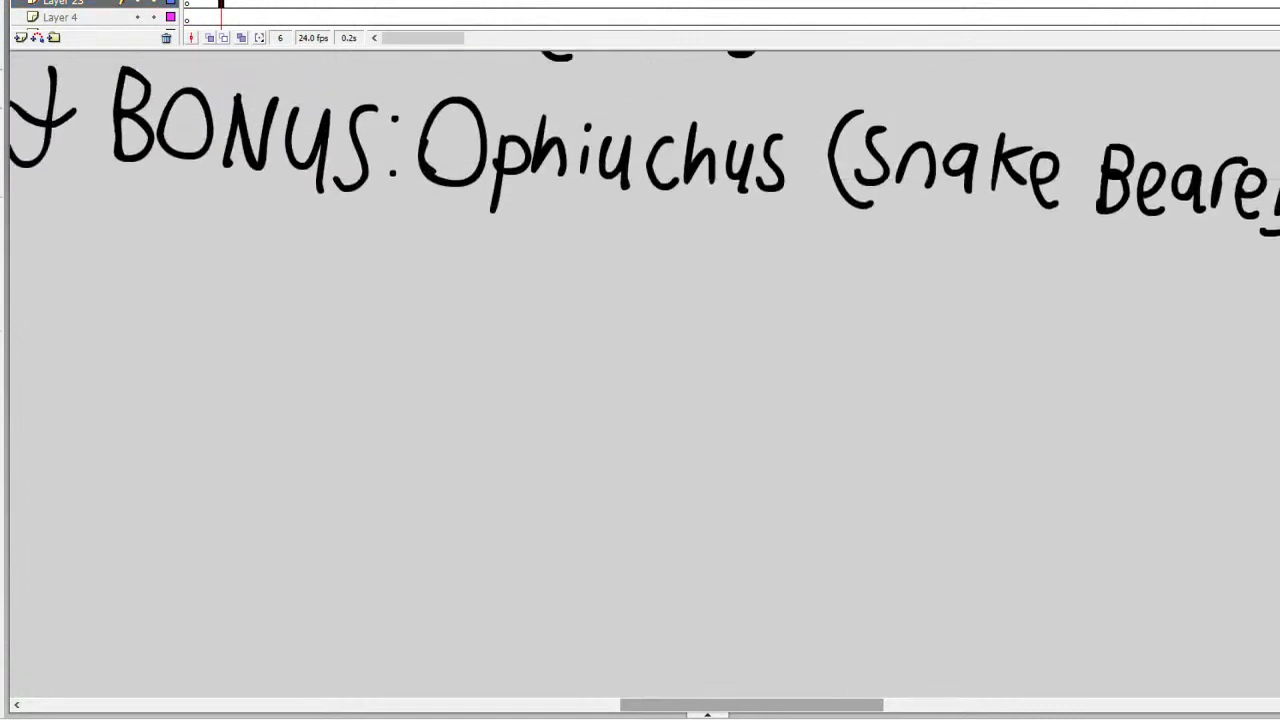
scroll(640, 370, down, 1)
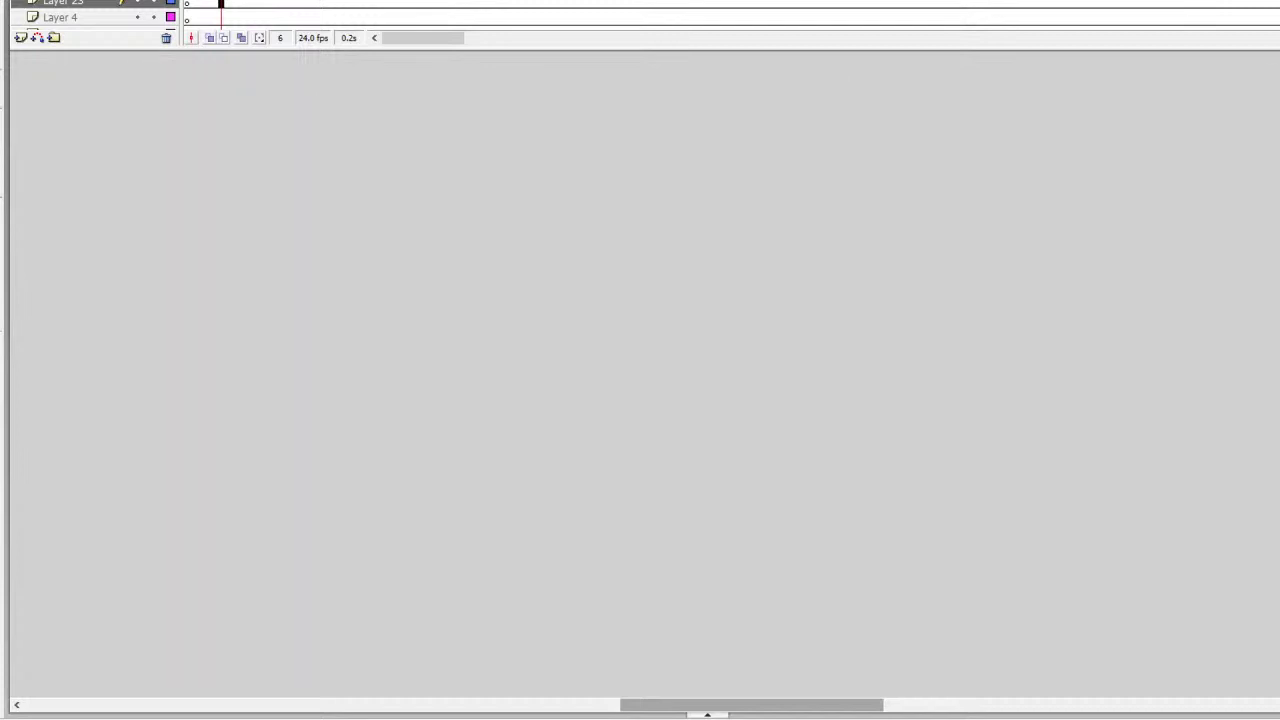
drag(488, 168, 461, 172)
mouse_move(435, 316)
mouse_down()
mouse_move(566, 283)
mouse_move(549, 189)
mouse_move(478, 168)
mouse_move(528, 284)
mouse_move(466, 222)
mouse_move(481, 262)
mouse_up()
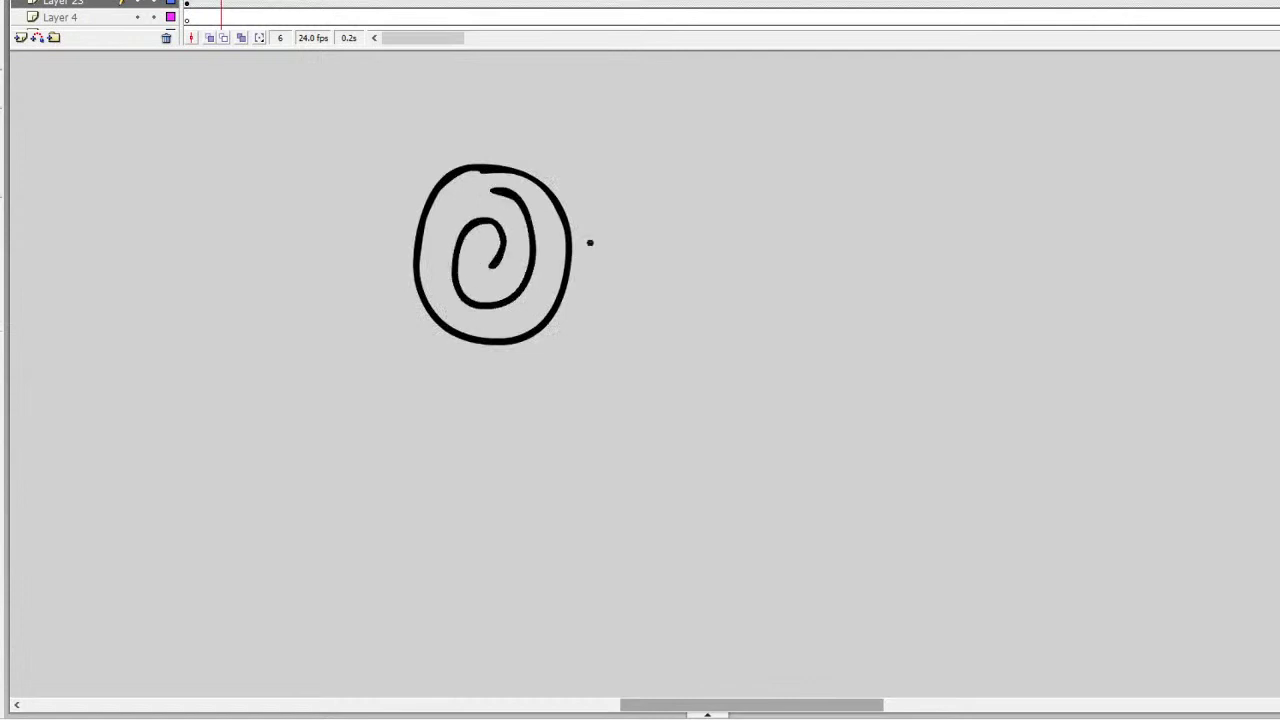
mouse_move(595, 300)
mouse_down()
mouse_move(607, 346)
mouse_move(567, 355)
mouse_up()
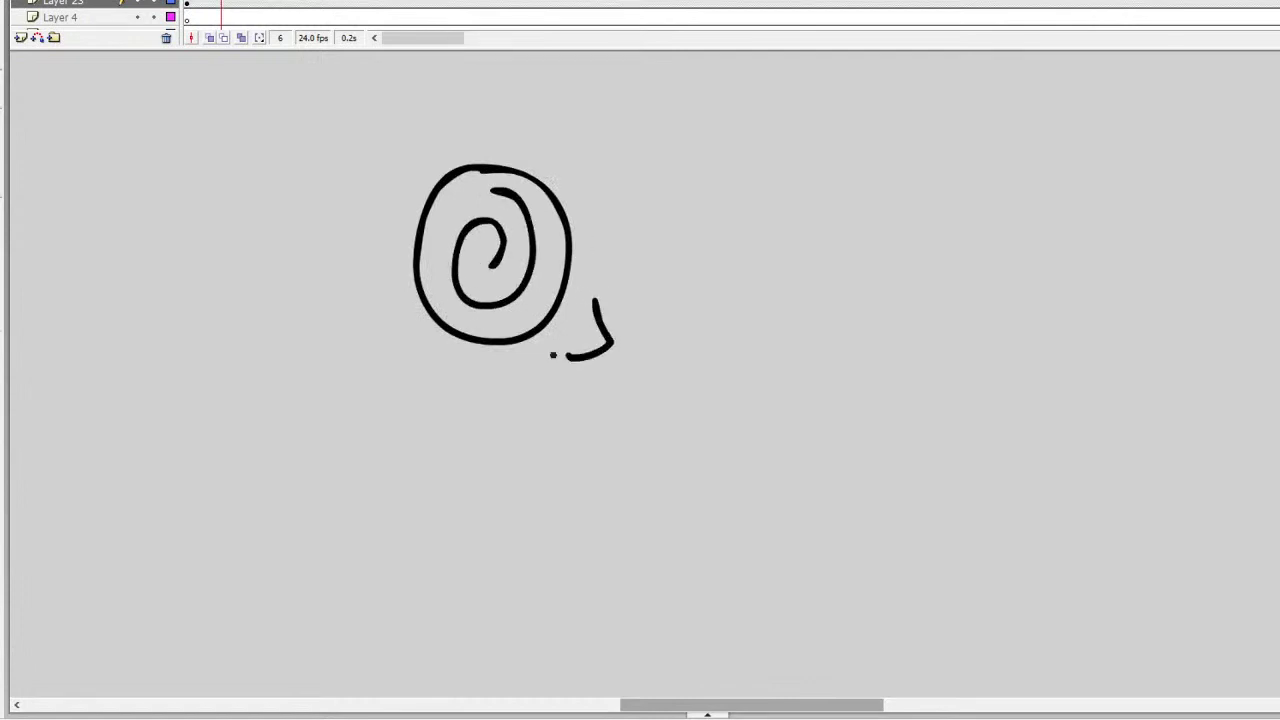
key(ctrl+z)
mouse_move(597, 302)
mouse_down()
mouse_move(613, 342)
mouse_move(604, 362)
mouse_move(556, 334)
mouse_up()
mouse_move(645, 175)
mouse_down()
mouse_move(609, 264)
mouse_move(650, 331)
mouse_move(706, 320)
mouse_move(731, 236)
mouse_move(711, 185)
mouse_move(668, 167)
mouse_move(704, 261)
mouse_move(682, 304)
mouse_move(661, 259)
mouse_up()
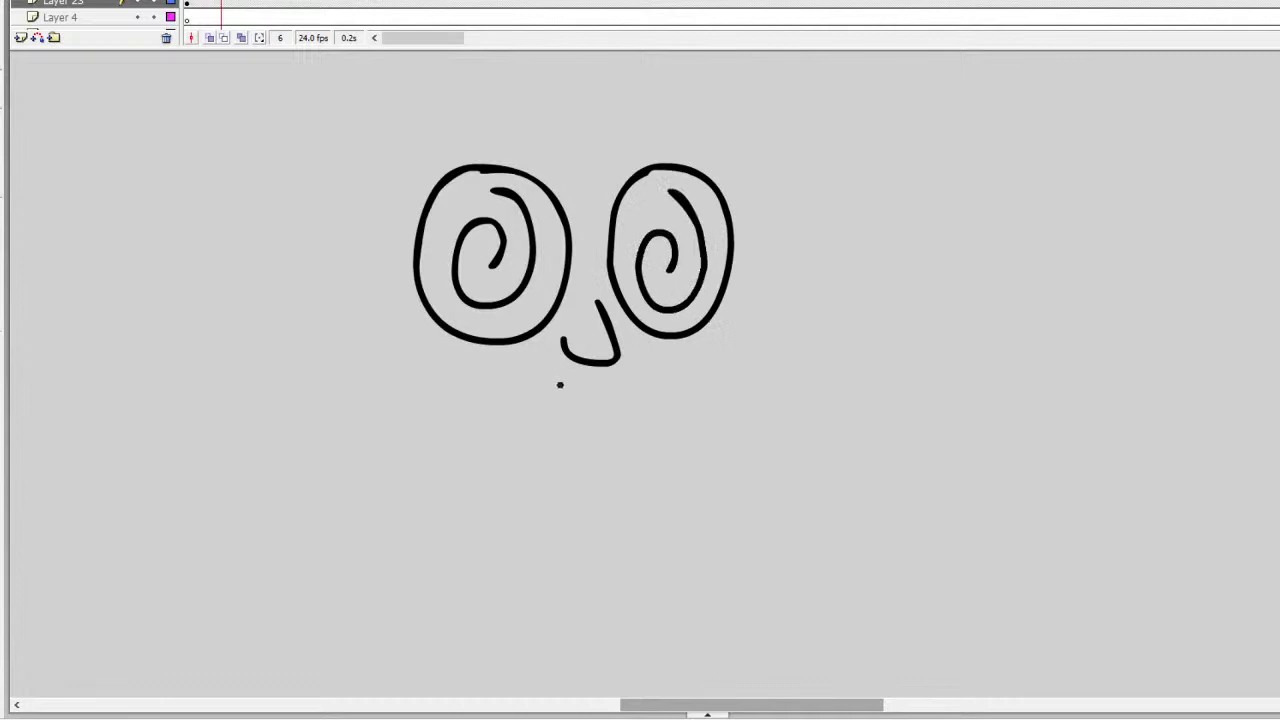
mouse_move(573, 441)
mouse_down()
mouse_move(556, 469)
mouse_move(579, 468)
mouse_move(563, 437)
mouse_up()
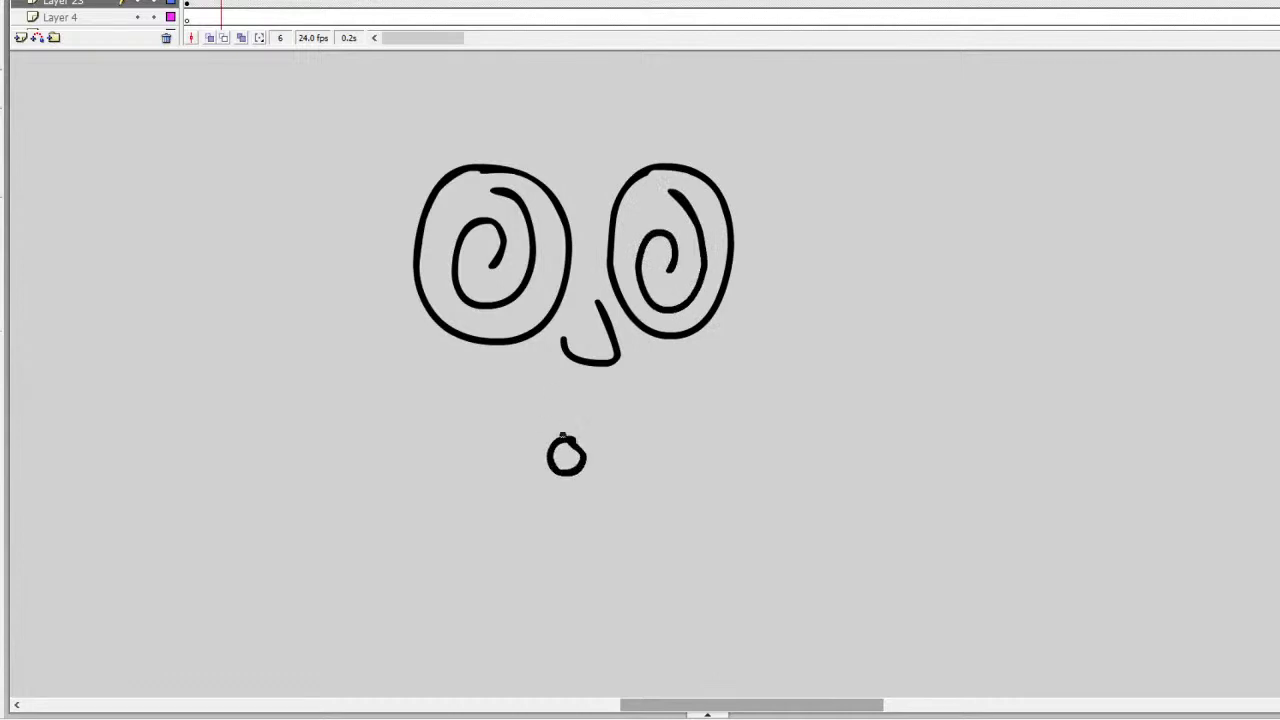
drag(725, 294, 716, 396)
key(ctrl+z)
key(ctrl+z)
mouse_move(726, 294)
mouse_down()
mouse_move(734, 431)
mouse_move(689, 486)
mouse_move(605, 516)
mouse_move(512, 510)
mouse_move(402, 458)
mouse_up()
key(ctrl+z)
Step: Draw a small round mouth below the nose and a rounded jawline from the right eye around to the left cheek
mouse_move(576, 421)
mouse_down()
mouse_move(588, 450)
mouse_move(578, 418)
mouse_up()
mouse_move(730, 297)
mouse_down()
mouse_move(735, 423)
mouse_move(733, 305)
mouse_move(732, 422)
mouse_move(664, 510)
mouse_move(619, 529)
mouse_move(522, 512)
mouse_move(464, 484)
mouse_move(373, 372)
mouse_up()
key(ctrl+z)
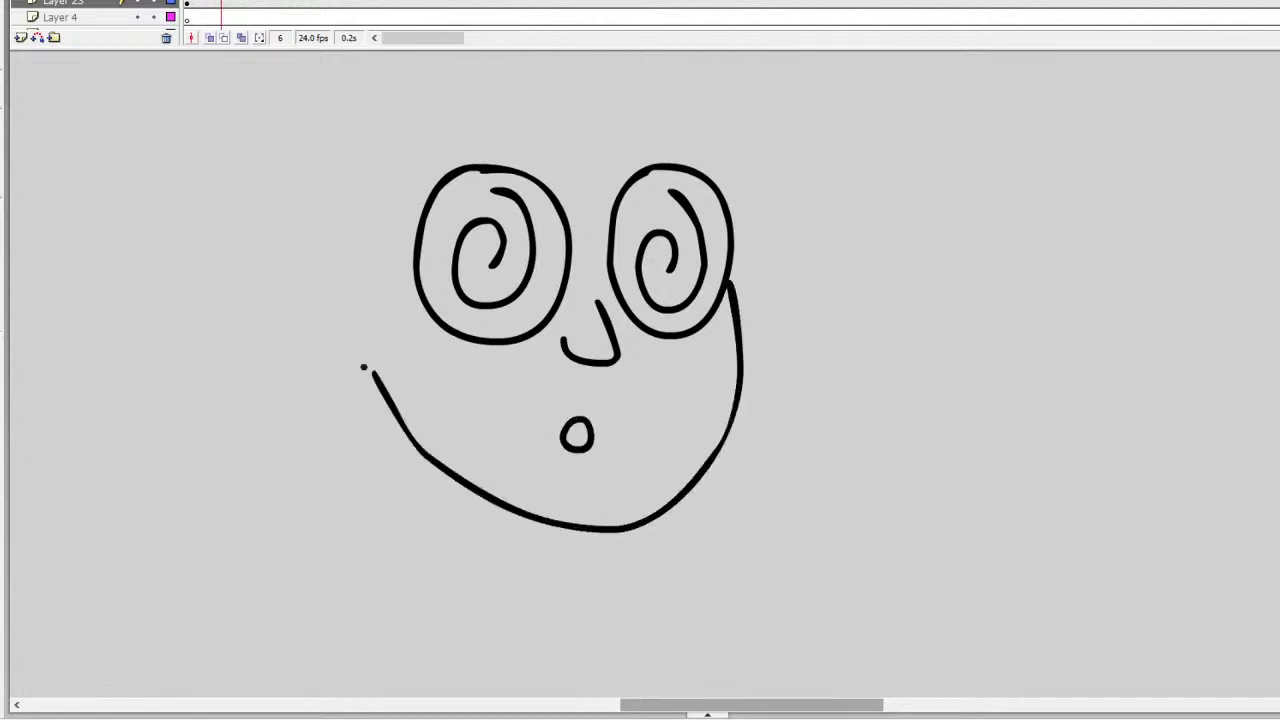
Step: Draw an oval, two-part ear piece beside the left cheek and a curved helmet outline rising from it over the forehead
mouse_move(362, 224)
mouse_down()
mouse_move(303, 250)
mouse_move(296, 342)
mouse_move(357, 381)
mouse_move(390, 338)
mouse_move(386, 248)
mouse_move(357, 222)
mouse_move(371, 315)
mouse_move(336, 377)
mouse_up()
mouse_move(341, 217)
mouse_down()
mouse_move(341, 185)
mouse_move(391, 93)
mouse_up()
scroll(391, 93, up, 3)
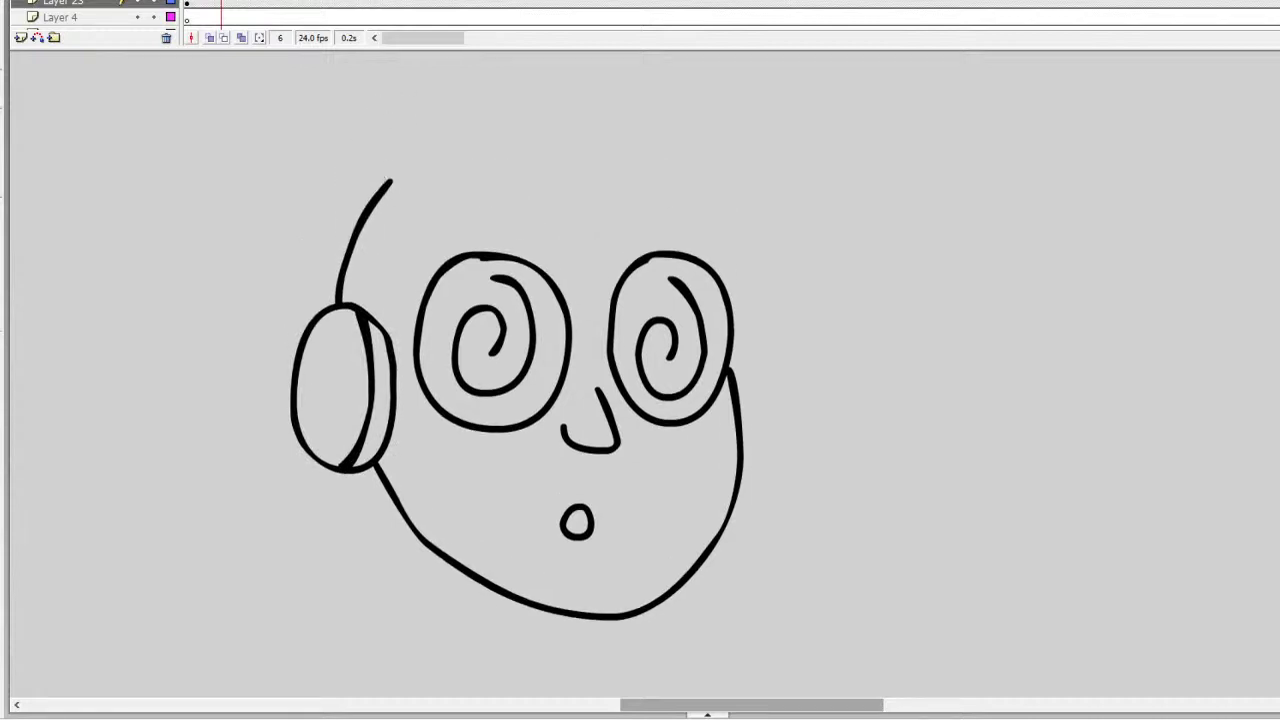
key(ctrl+z)
mouse_move(312, 320)
mouse_down()
mouse_move(335, 182)
mouse_move(394, 131)
mouse_move(552, 126)
mouse_up()
key(ctrl+z)
mouse_move(311, 322)
mouse_down()
mouse_move(320, 277)
mouse_move(380, 187)
mouse_move(443, 129)
mouse_move(516, 148)
mouse_move(524, 97)
mouse_move(595, 96)
mouse_move(595, 147)
mouse_move(516, 152)
mouse_up()
key(ctrl+z)
Step: Draw a boxy three-dimensional crest on top of the helmet and a curve from it down to the right eye
mouse_move(530, 90)
mouse_down()
mouse_move(476, 82)
mouse_move(439, 107)
mouse_move(416, 147)
mouse_up()
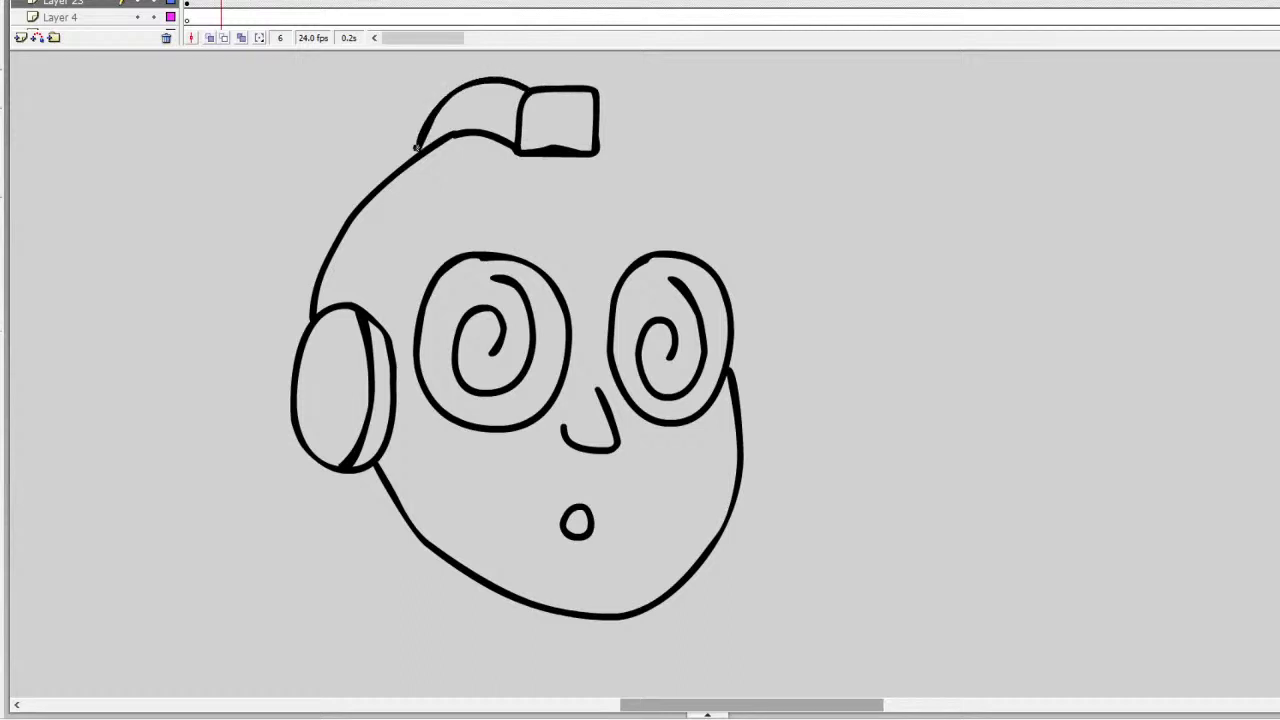
drag(588, 82, 488, 76)
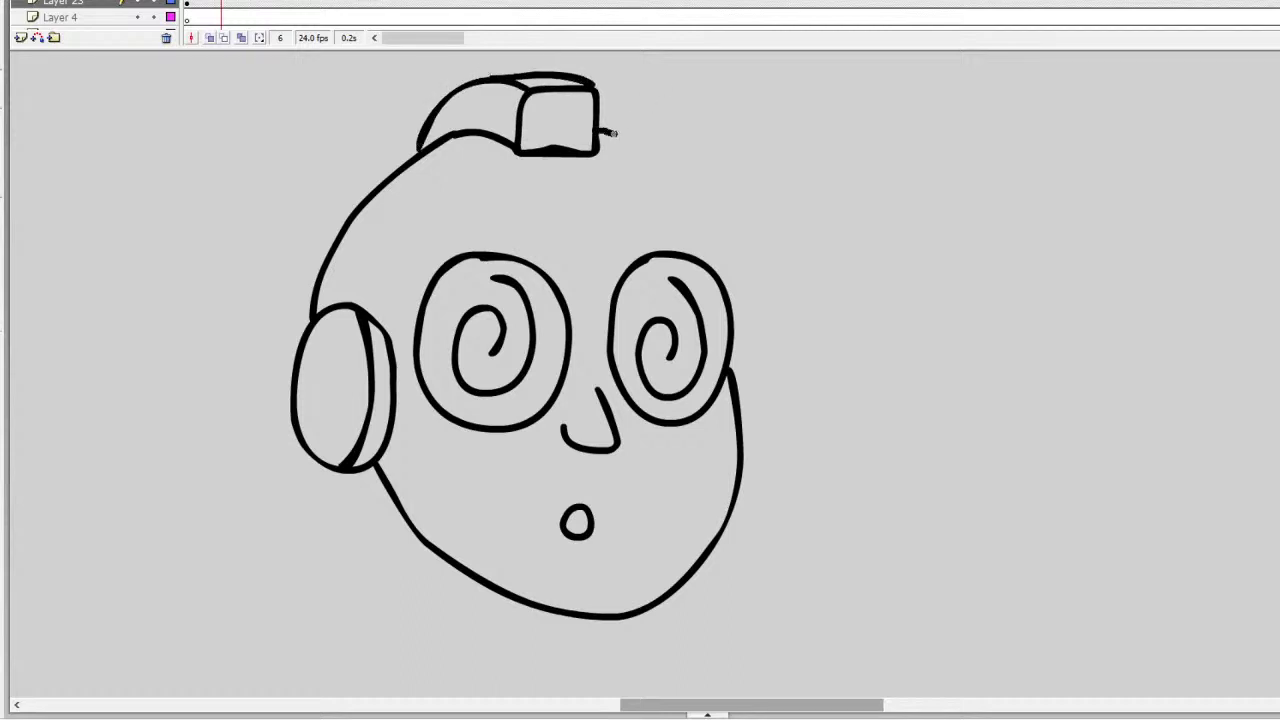
mouse_move(612, 132)
mouse_down()
mouse_move(656, 164)
mouse_move(708, 268)
mouse_up()
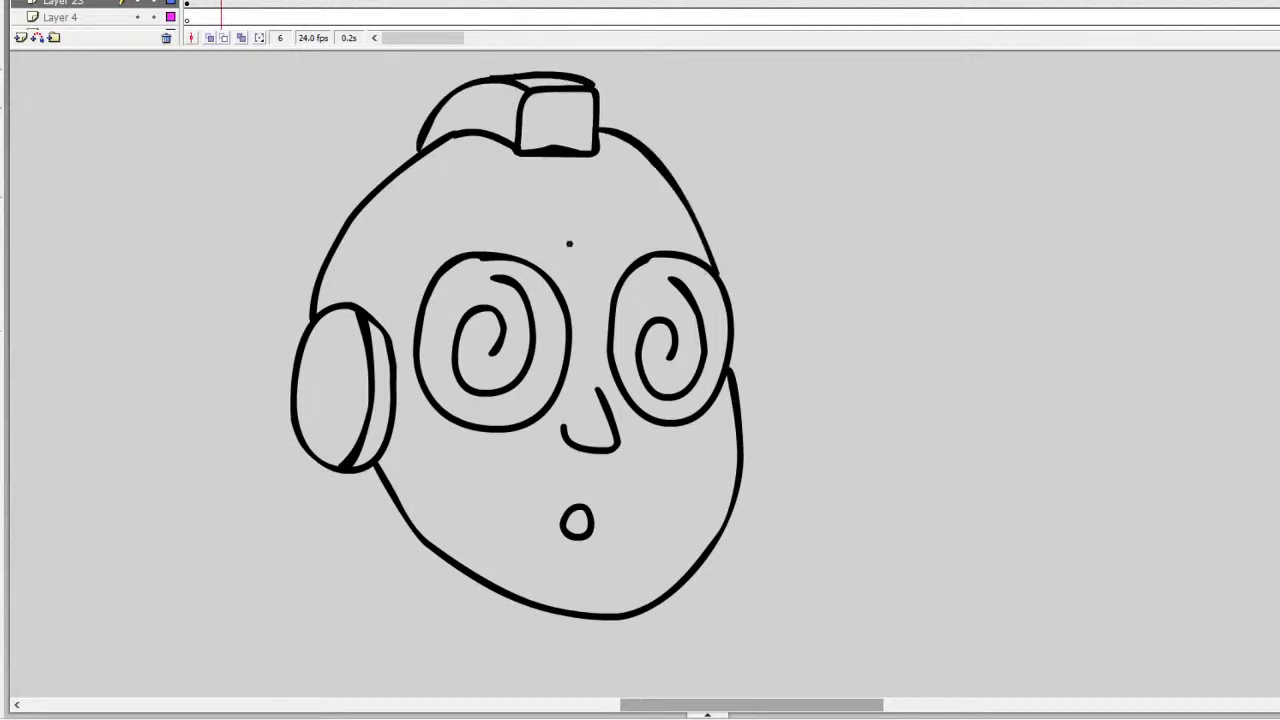
Step: Draw the helmet's brim as two arches over the eyes meeting in a point above the nose
mouse_move(391, 345)
mouse_down()
mouse_move(407, 273)
mouse_move(469, 237)
mouse_move(529, 247)
mouse_move(581, 296)
mouse_move(698, 250)
mouse_up()
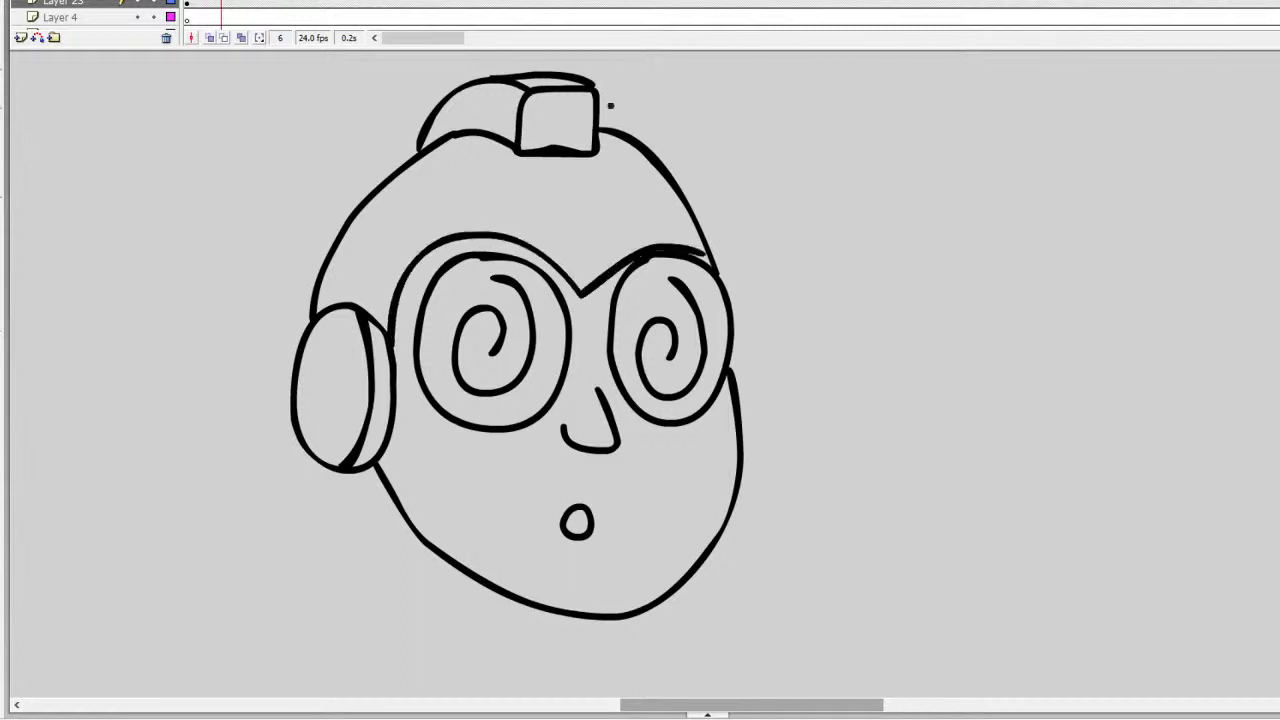
key(ctrl+z)
mouse_move(396, 352)
mouse_down()
mouse_move(412, 283)
mouse_move(463, 237)
mouse_move(527, 231)
mouse_move(595, 279)
mouse_move(644, 232)
mouse_move(696, 227)
mouse_up()
mouse_move(598, 118)
mouse_down()
mouse_move(626, 108)
mouse_move(703, 158)
mouse_up()
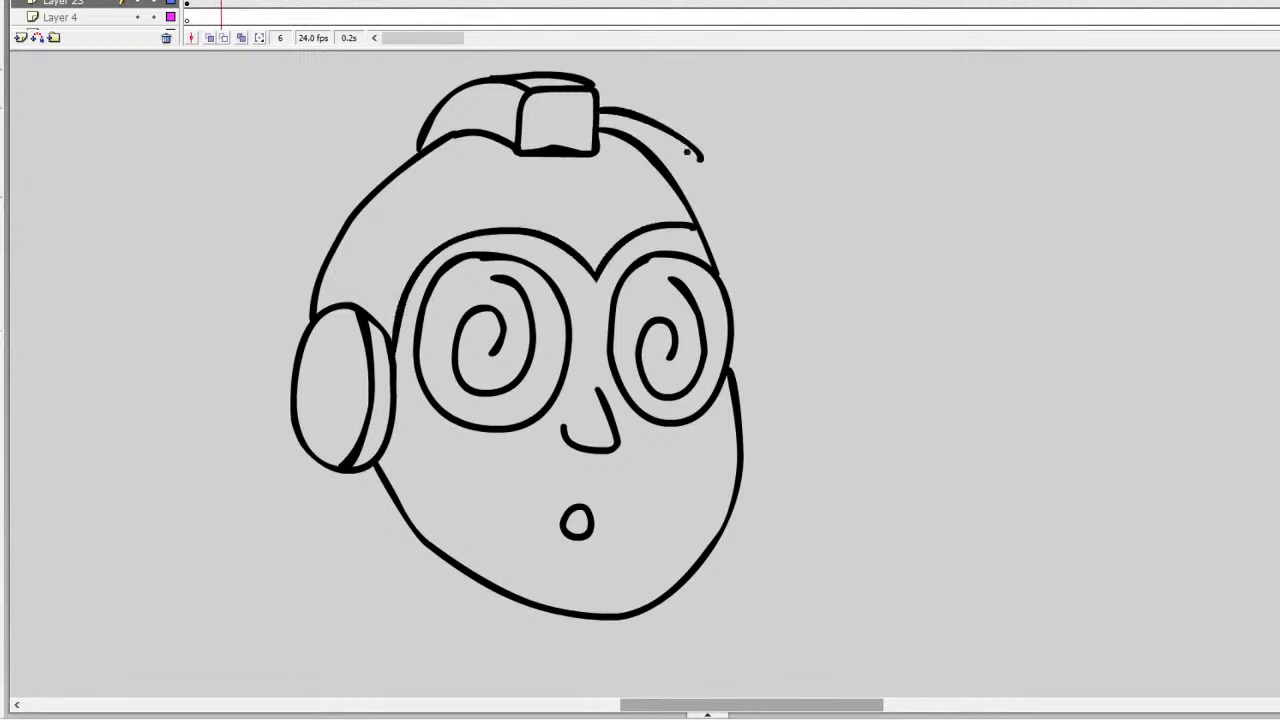
key(ctrl+z)
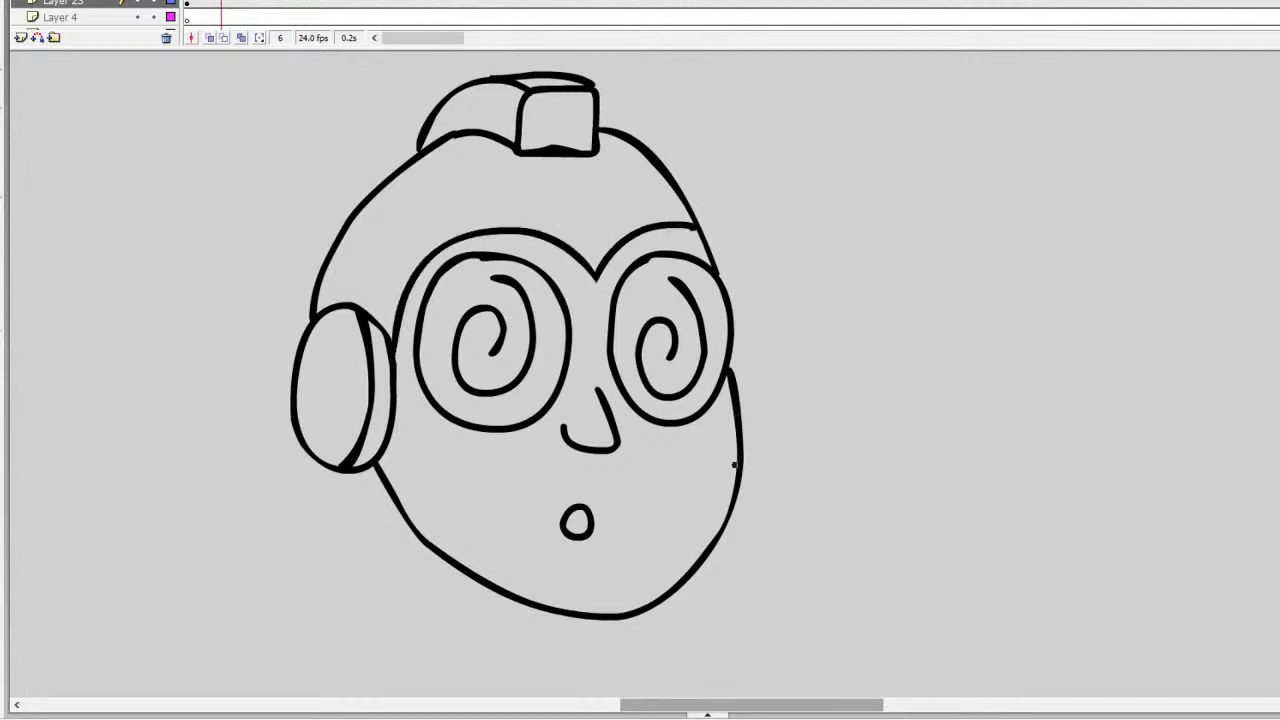
mouse_move(735, 465)
mouse_down()
mouse_move(753, 345)
mouse_move(733, 252)
mouse_up()
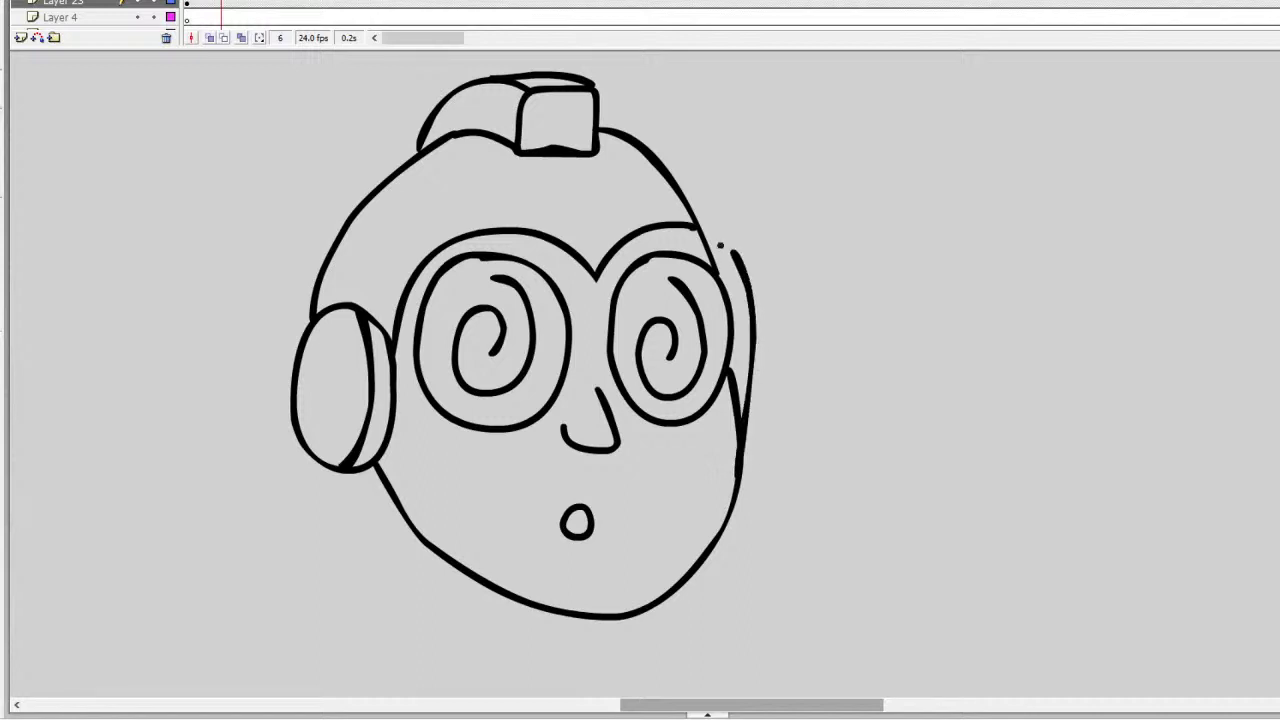
key(ctrl+z)
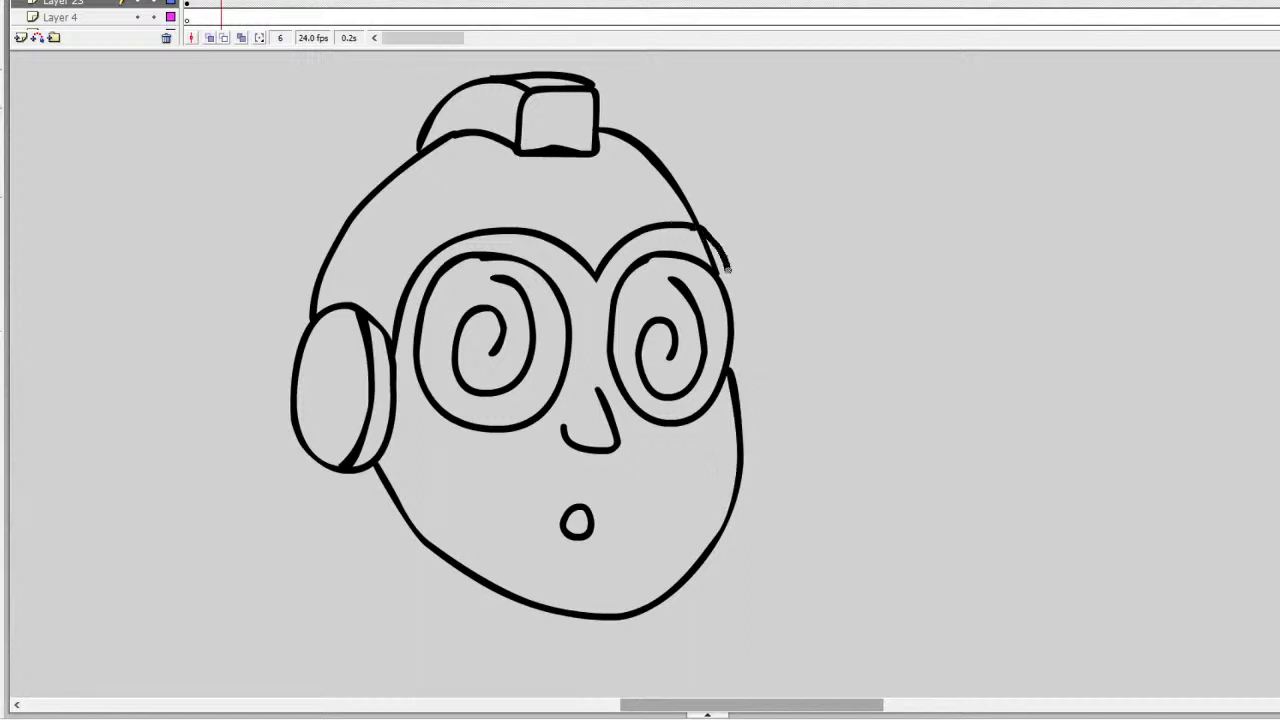
mouse_move(733, 318)
mouse_down()
mouse_move(752, 307)
mouse_move(792, 330)
mouse_up()
key(ctrl+z)
Step: Redraw the helmet's right side as a wider curve from the crest to the jaw and erase the old inner line
mouse_move(605, 131)
mouse_down()
mouse_move(670, 150)
mouse_move(712, 188)
mouse_move(745, 249)
mouse_move(763, 366)
mouse_move(744, 456)
mouse_up()
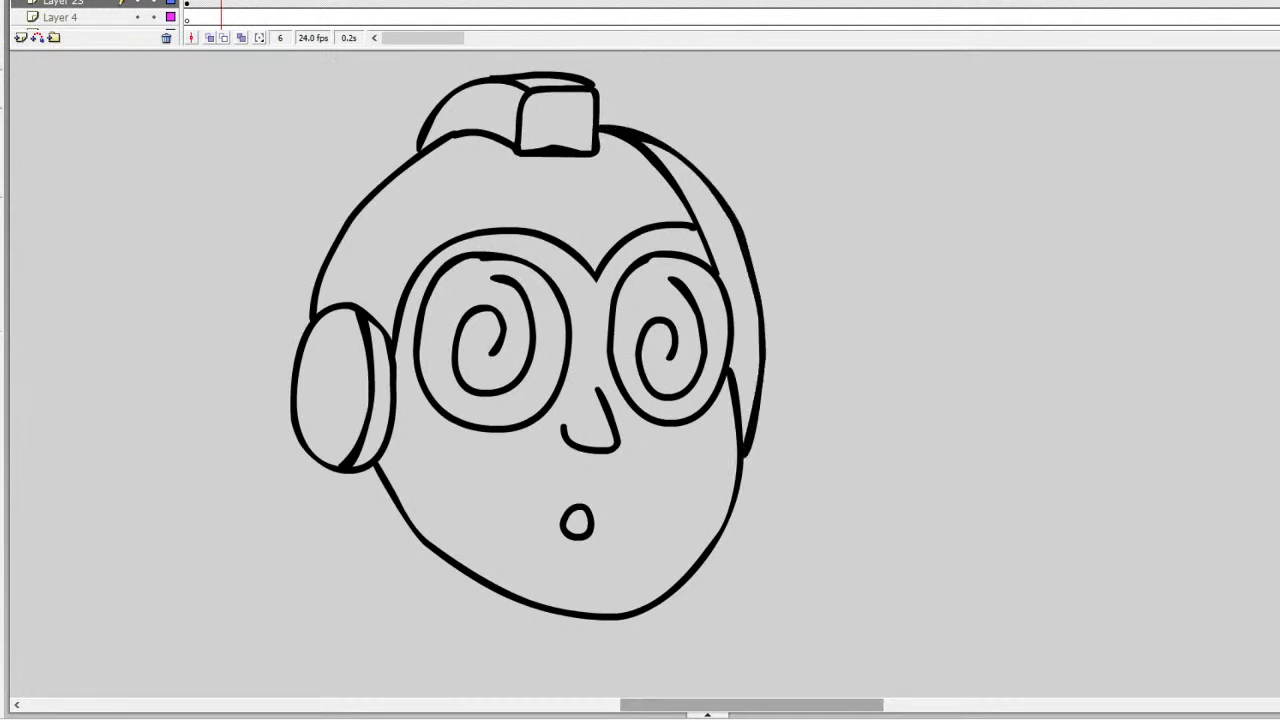
drag(700, 243, 716, 264)
mouse_move(692, 204)
mouse_down()
mouse_move(632, 144)
mouse_move(666, 167)
mouse_move(647, 149)
mouse_move(600, 137)
mouse_up()
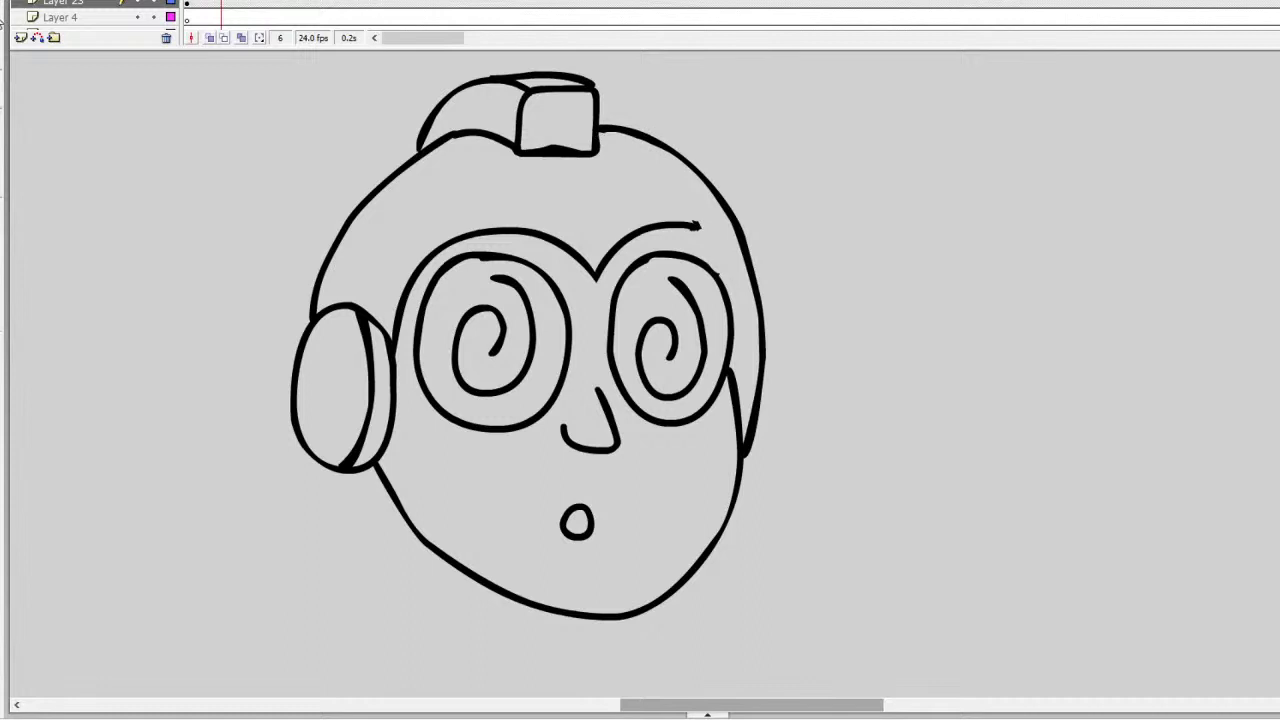
Step: Extend the brim down around the right eye and add a half-oval ear piece on the helmet's right side
mouse_move(696, 226)
mouse_down()
mouse_move(728, 278)
mouse_move(734, 378)
mouse_move(722, 372)
mouse_up()
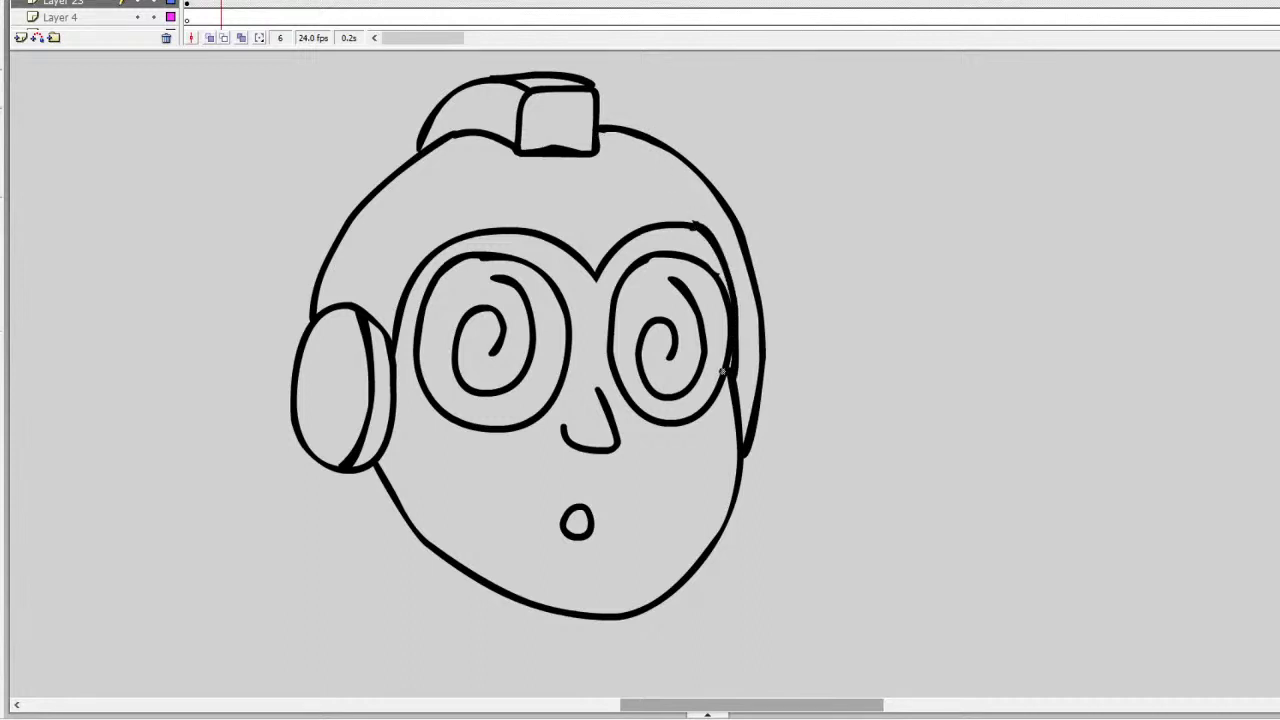
mouse_move(762, 304)
mouse_down()
mouse_move(800, 362)
mouse_move(770, 436)
mouse_move(750, 442)
mouse_up()
scroll(546, 336, down, 2)
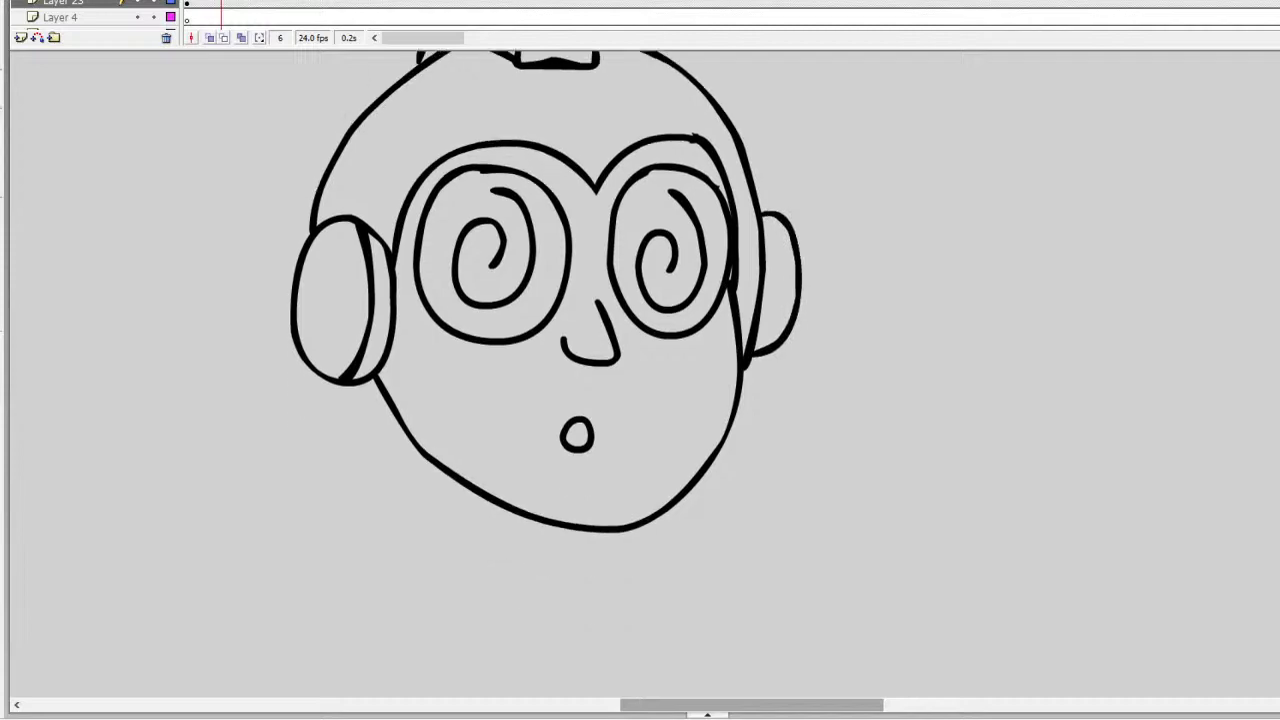
drag(457, 490, 478, 654)
scroll(546, 355, down, 1)
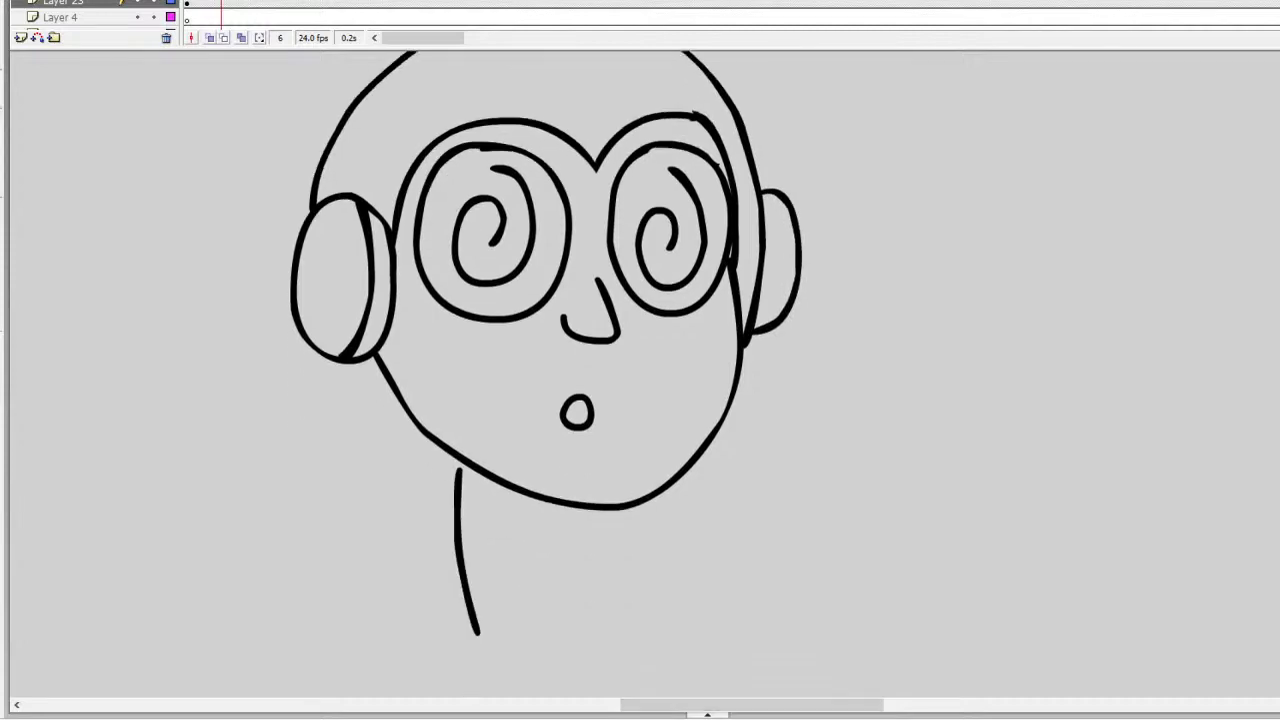
key(ctrl+z)
drag(436, 466, 425, 700)
scroll(425, 690, down, 2)
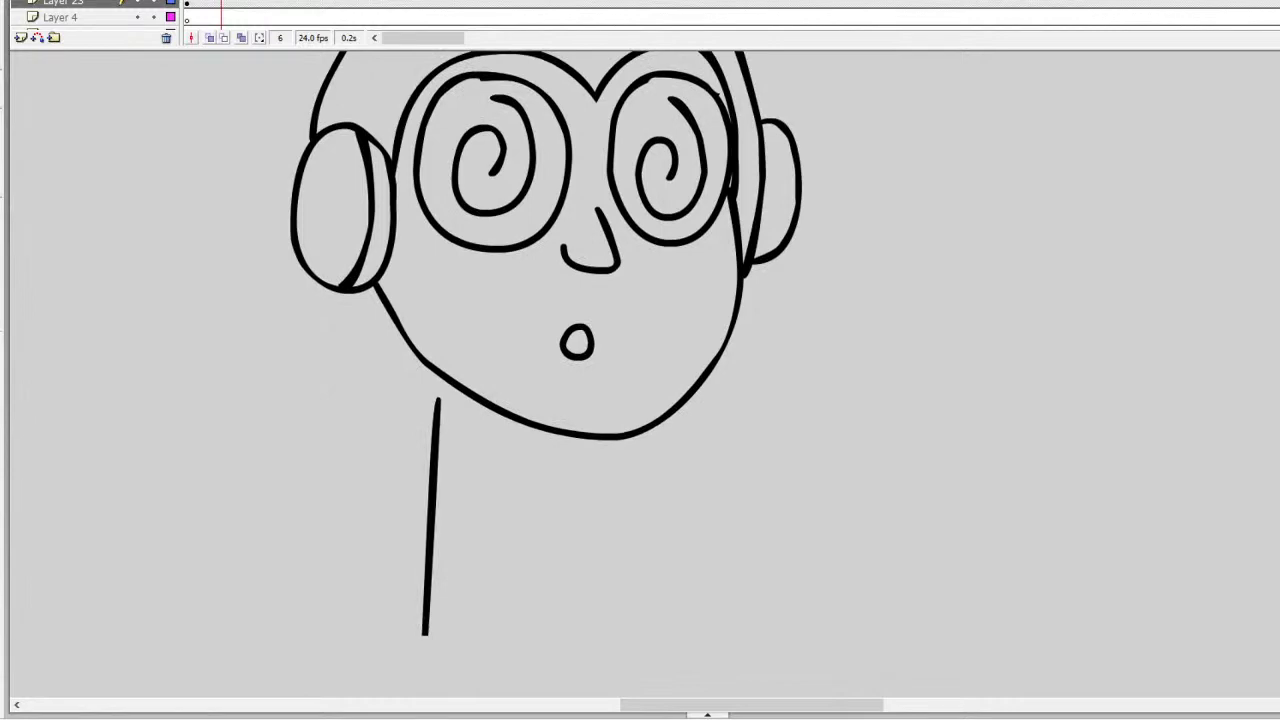
key(ctrl+z)
Step: Draw the left upper arm as two curved lines running from below the jaw down to the wrist
mouse_move(437, 374)
mouse_down()
mouse_move(404, 386)
mouse_move(351, 436)
mouse_move(300, 545)
mouse_up()
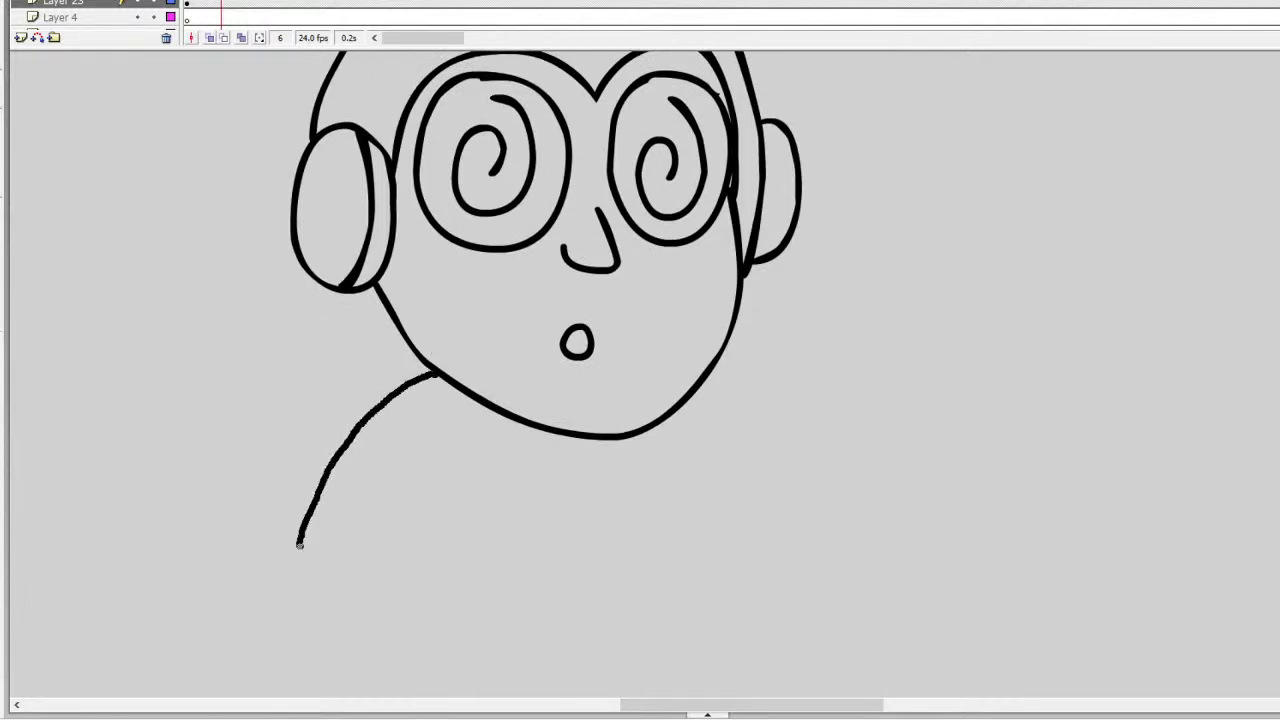
drag(466, 470, 372, 638)
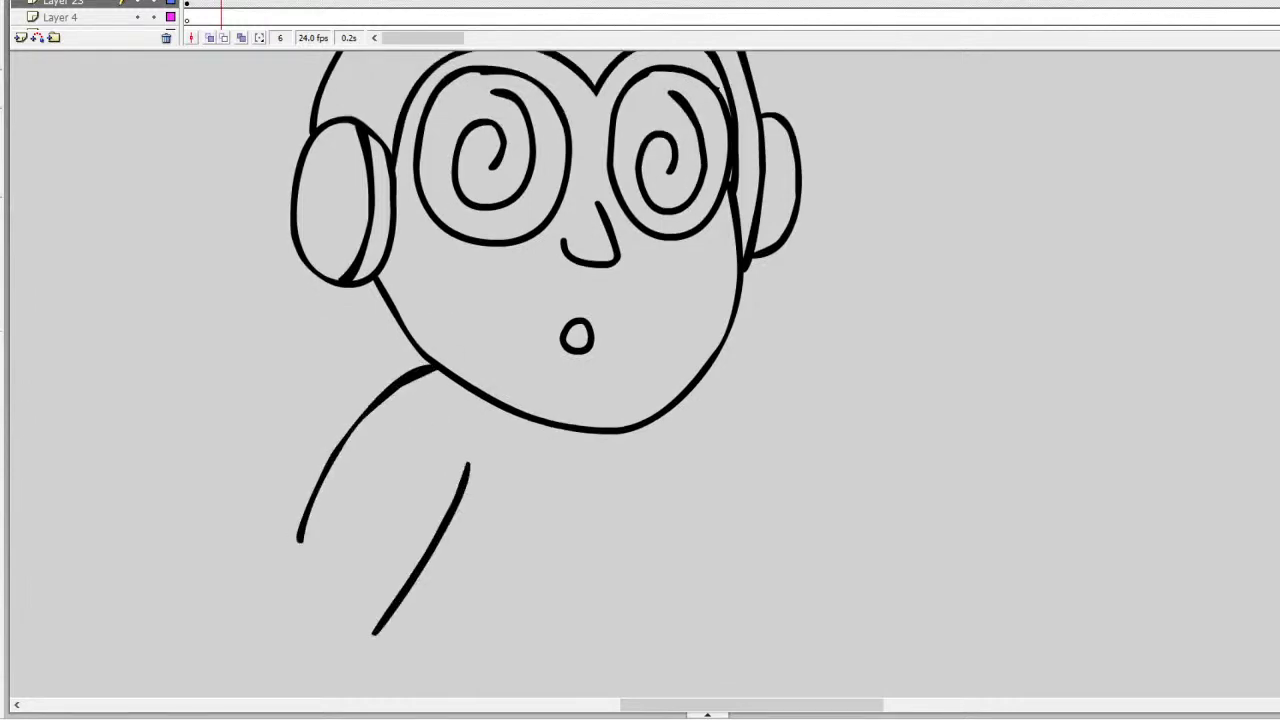
drag(420, 598, 401, 700)
scroll(401, 698, down, 2)
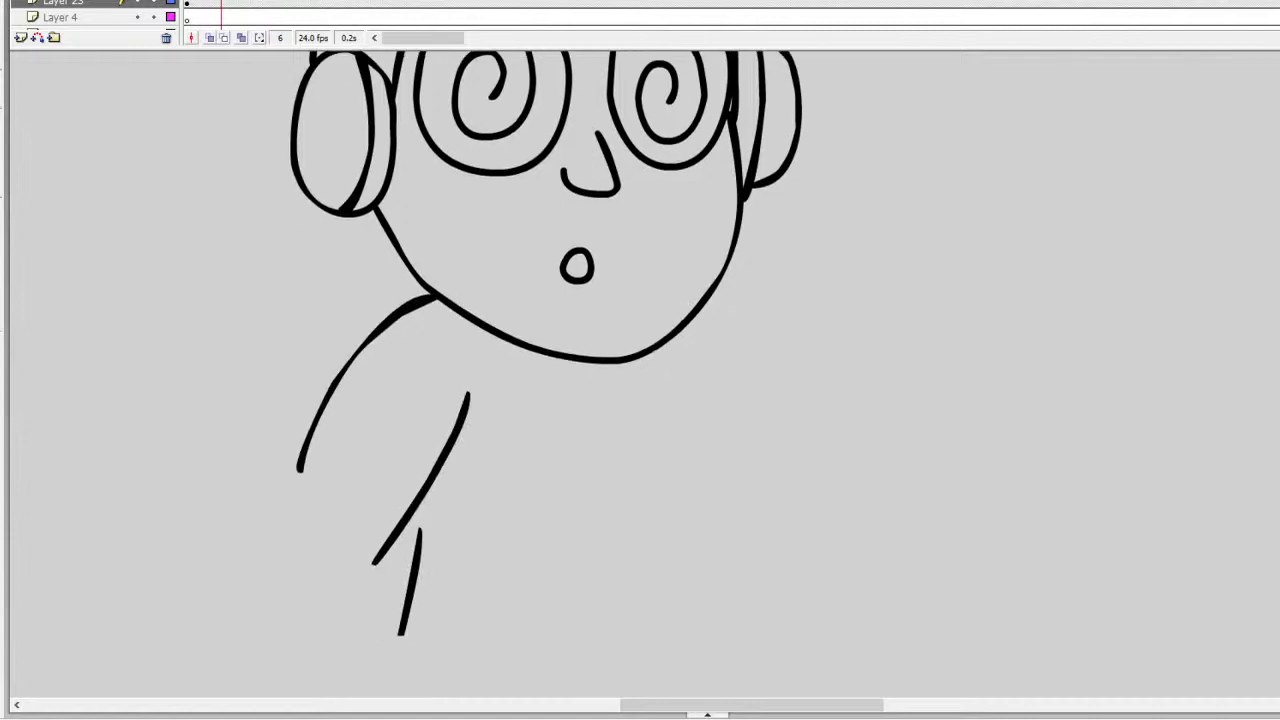
key(ctrl+z)
key(ctrl+z)
mouse_move(486, 378)
mouse_down()
mouse_move(437, 473)
mouse_move(392, 512)
mouse_up()
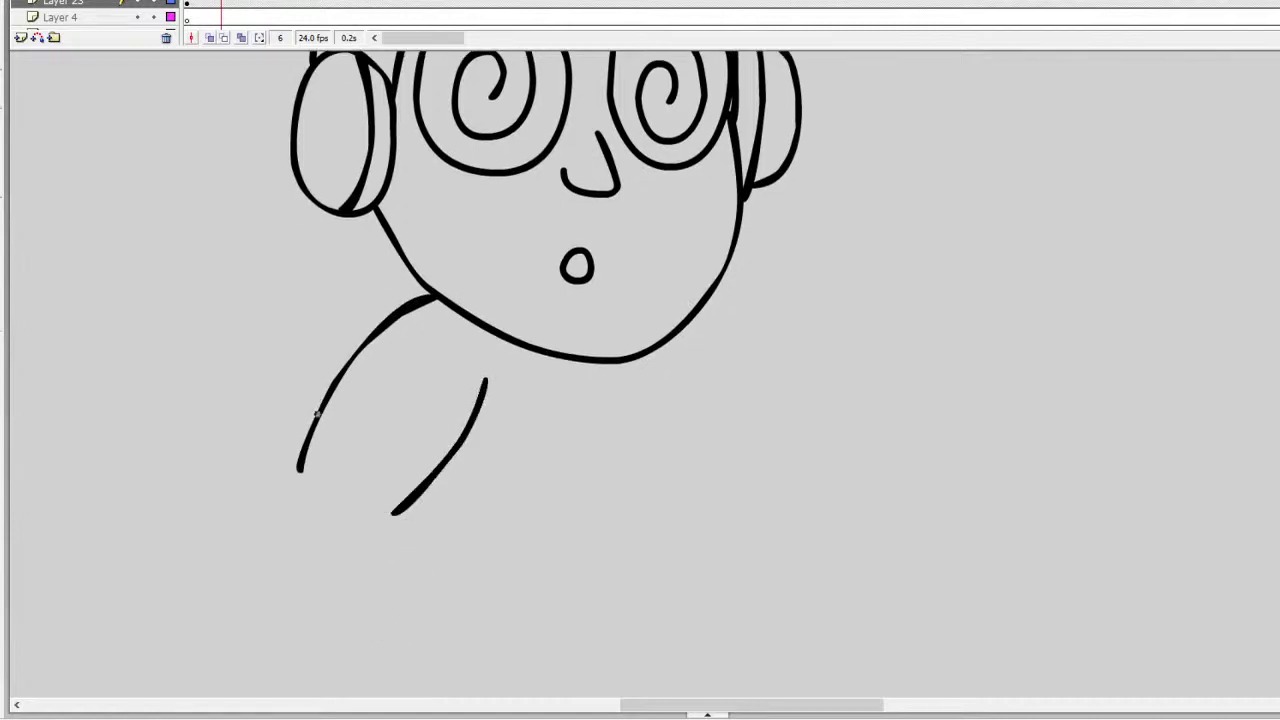
Step: Draw the left glove's curved cuff edge across the wrist and its inner side down to a rounded thumb
mouse_move(288, 469)
mouse_down()
mouse_move(374, 491)
mouse_move(405, 523)
mouse_move(414, 552)
mouse_move(382, 695)
mouse_up()
scroll(382, 695, down, 2)
key(ctrl+z)
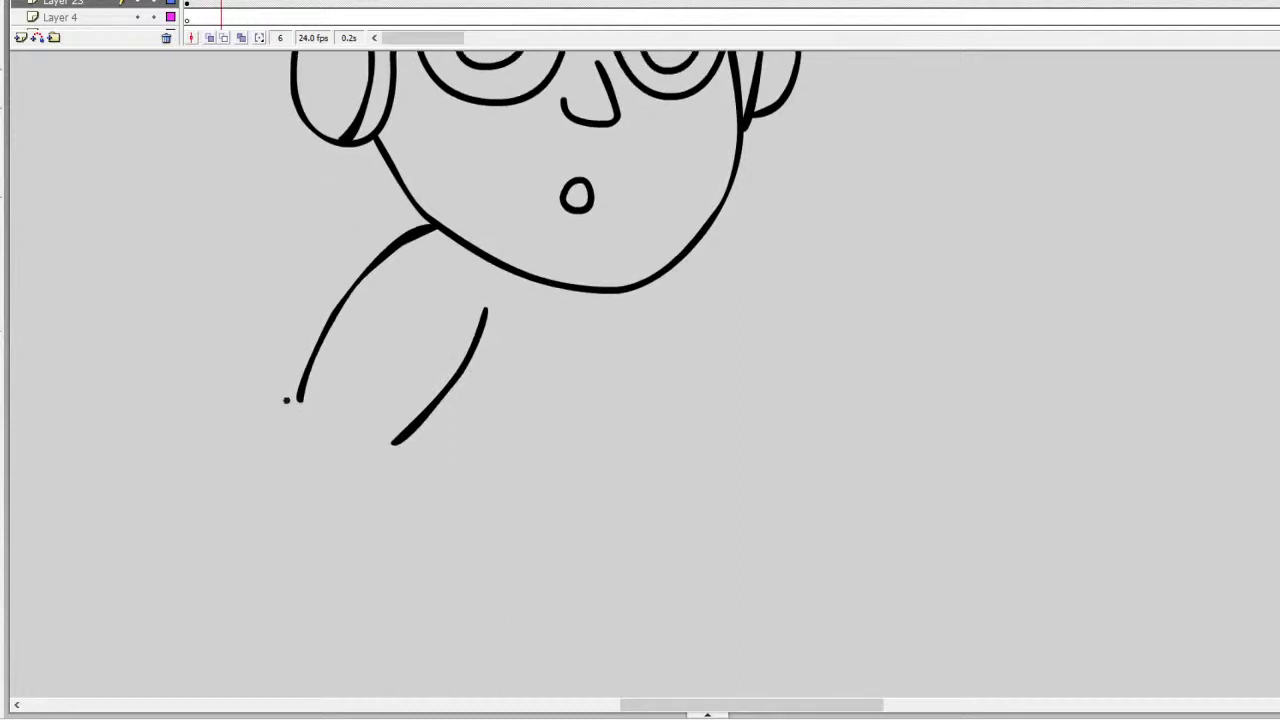
mouse_move(286, 401)
mouse_down()
mouse_move(401, 452)
mouse_move(387, 558)
mouse_move(402, 604)
mouse_move(384, 661)
mouse_move(347, 589)
mouse_move(325, 680)
mouse_up()
scroll(337, 591, down, 1)
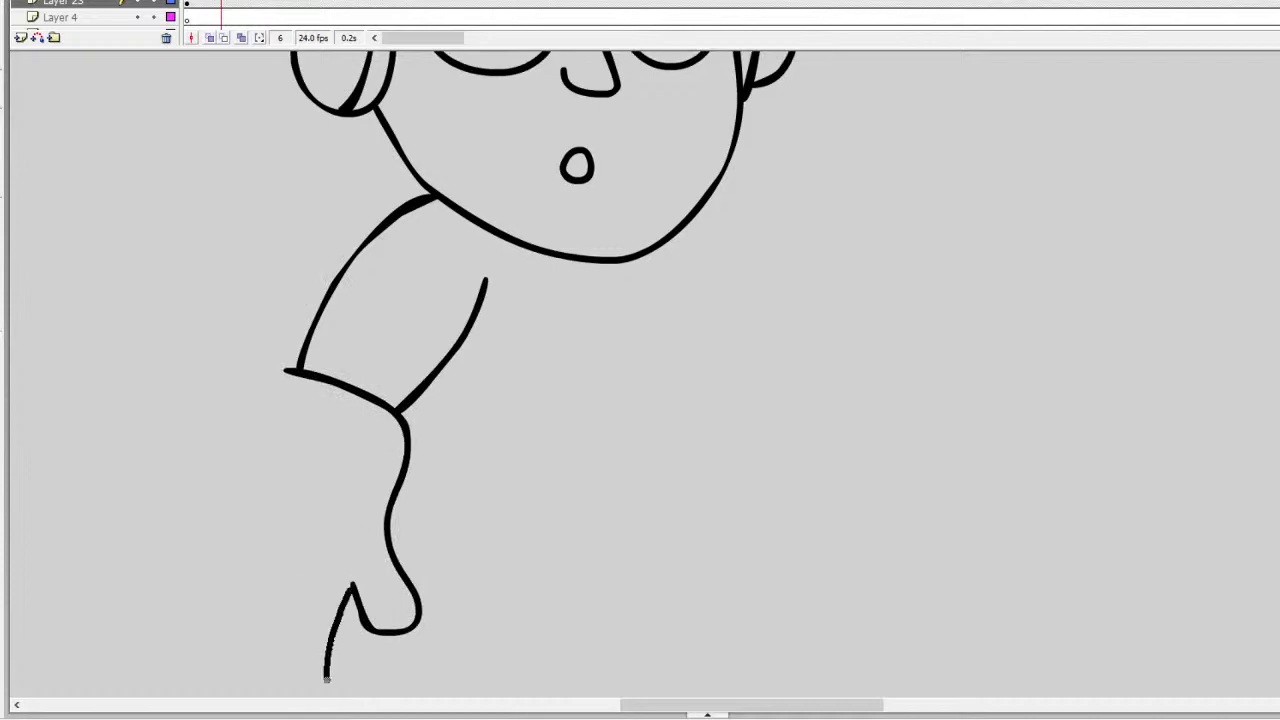
Step: Add three rounded fingers beside the thumb and close the glove's outer side up to the cuff
scroll(330, 690, down, 2)
key(ctrl+z)
mouse_move(350, 520)
mouse_down()
mouse_move(332, 597)
mouse_move(267, 609)
mouse_move(272, 507)
mouse_up()
key(ctrl+z)
mouse_move(352, 514)
mouse_down()
mouse_move(302, 609)
mouse_move(249, 575)
mouse_move(263, 497)
mouse_up()
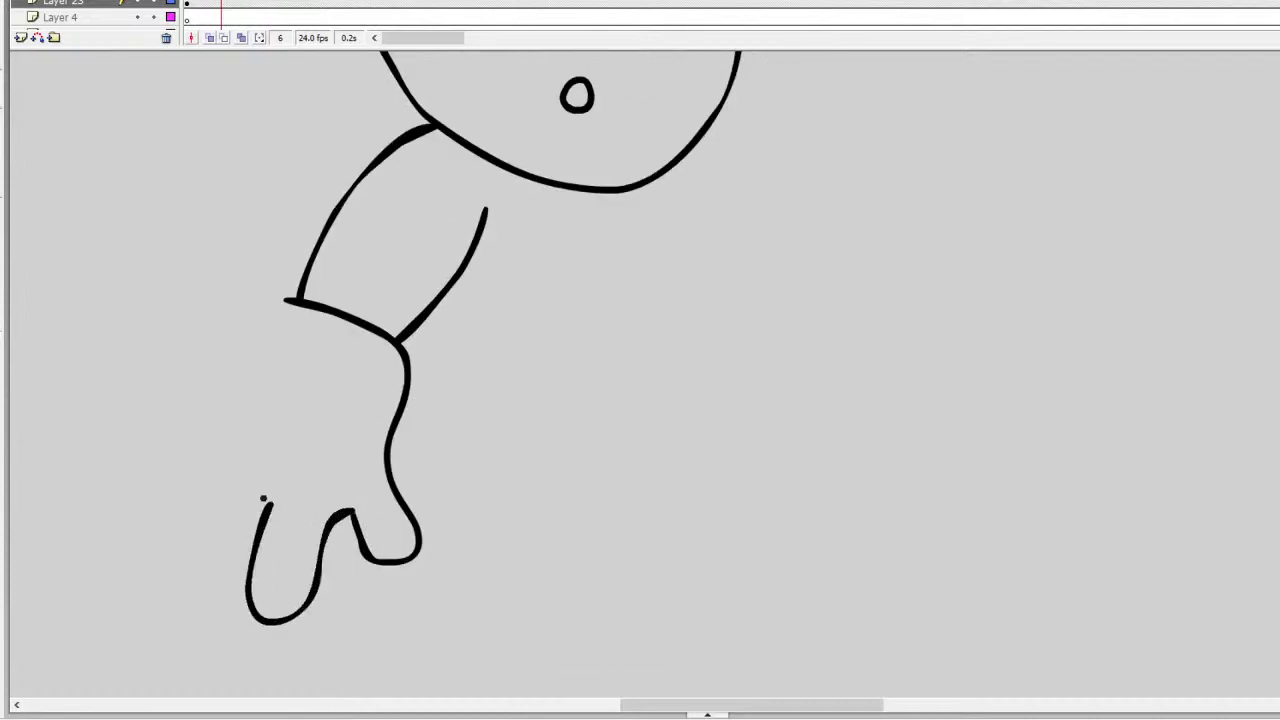
drag(249, 605, 228, 488)
mouse_move(198, 569)
mouse_down()
mouse_move(167, 550)
mouse_move(195, 439)
mouse_move(282, 296)
mouse_up()
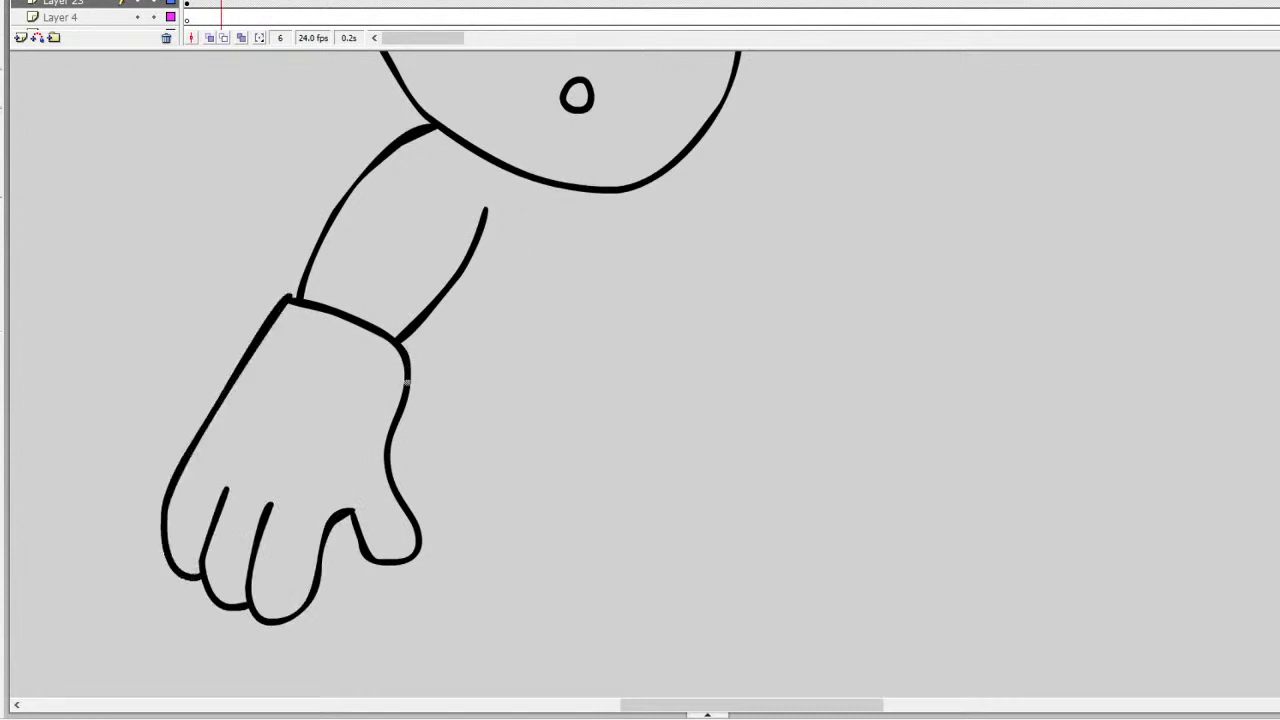
Step: Draw the torso as a wide U shape with a rounded bottom edge, starting at the left arm
mouse_move(406, 381)
mouse_down()
mouse_move(451, 404)
mouse_move(641, 399)
mouse_move(682, 330)
mouse_move(684, 229)
mouse_move(686, 190)
mouse_up()
key(ctrl+z)
mouse_move(427, 314)
mouse_down()
mouse_move(515, 451)
mouse_move(646, 450)
mouse_move(703, 421)
mouse_move(717, 343)
mouse_move(705, 250)
mouse_up()
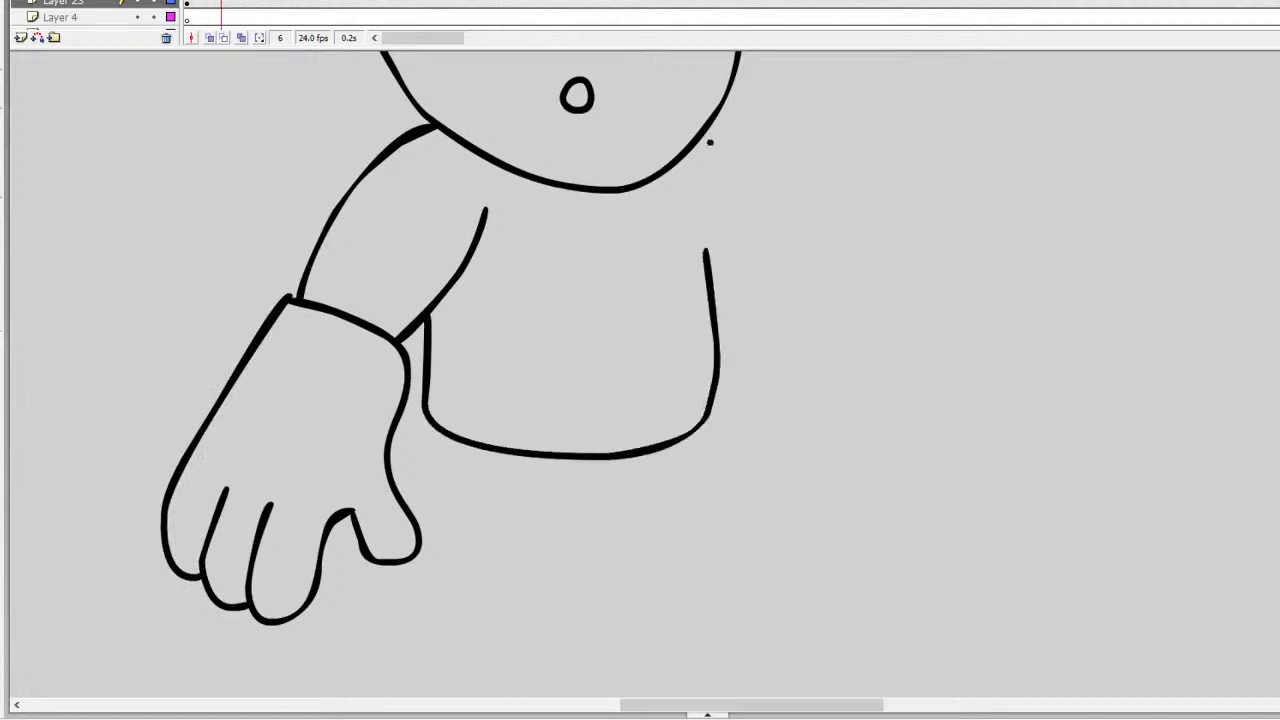
Step: Draw the right arm's upper line from the jaw and a raised oval arm cannon with a notched tip
drag(710, 142, 823, 210)
mouse_move(796, 298)
mouse_down()
mouse_move(871, 163)
mouse_move(910, 137)
mouse_up()
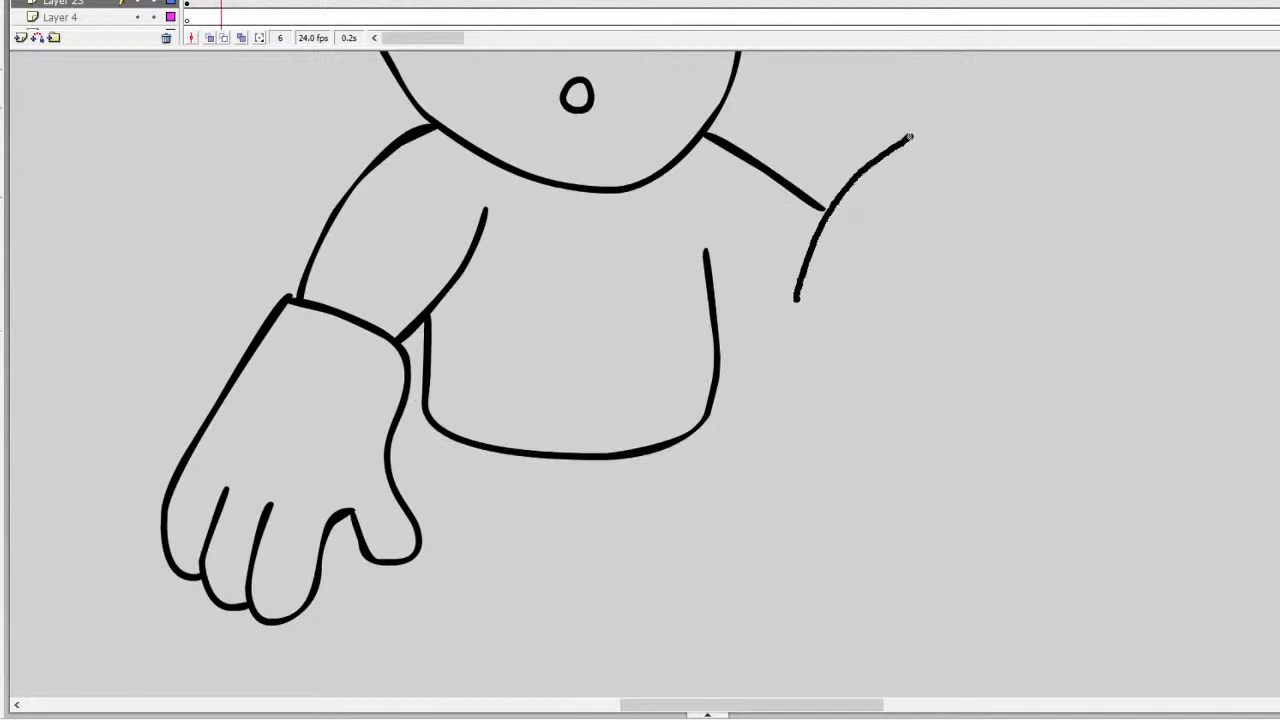
key(ctrl+z)
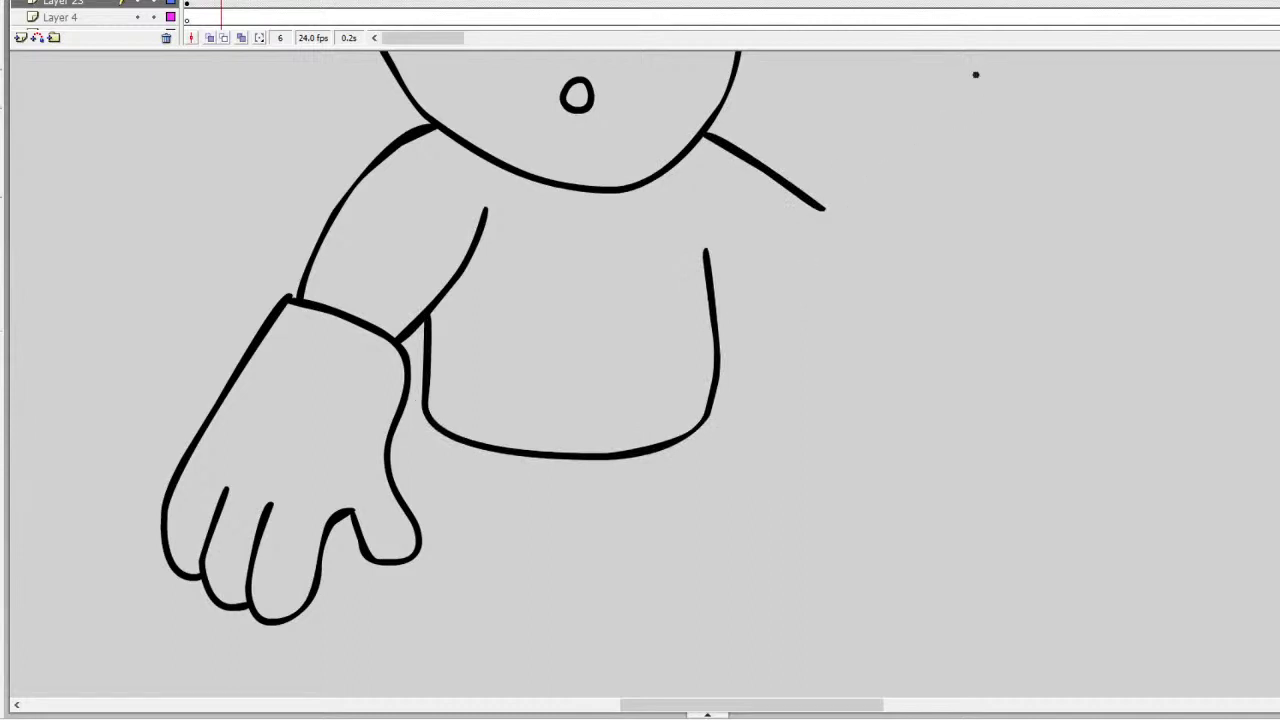
mouse_move(984, 70)
mouse_down()
mouse_move(843, 157)
mouse_move(823, 320)
mouse_move(1020, 283)
mouse_move(1086, 171)
mouse_move(1091, 127)
mouse_up()
drag(1012, 83, 1027, 70)
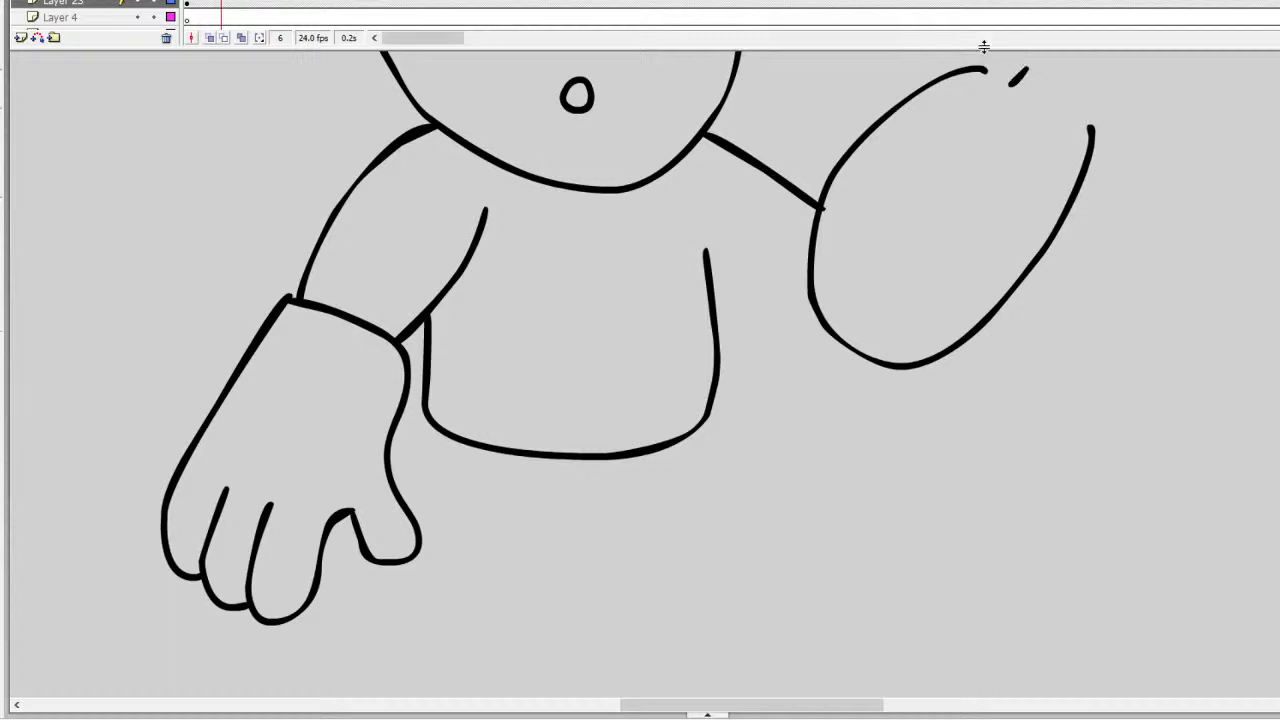
mouse_move(1061, 110)
mouse_down()
mouse_move(1072, 90)
mouse_move(1022, 100)
mouse_move(1064, 104)
mouse_move(1091, 127)
mouse_up()
drag(1014, 78, 972, 66)
Step: Draw three curved bands across the arm cannon and the right arm's underside back to the torso
drag(921, 99, 1062, 181)
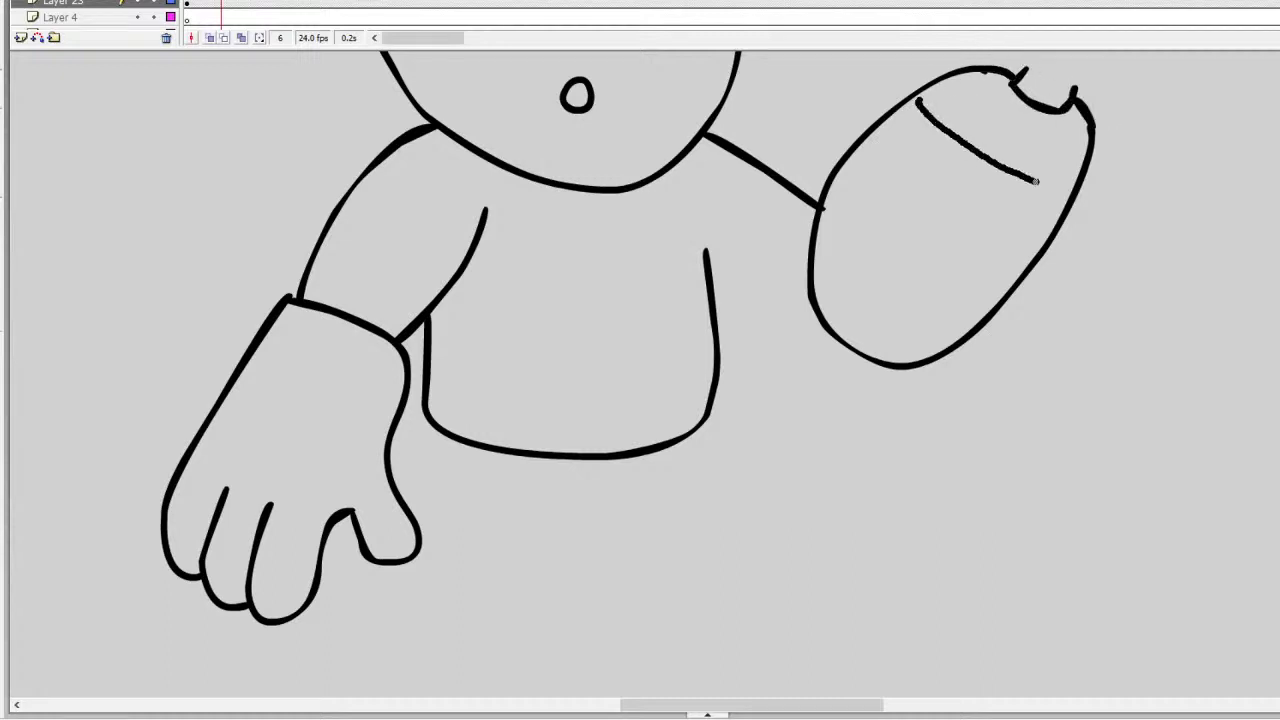
key(ctrl+z)
drag(900, 106, 1058, 231)
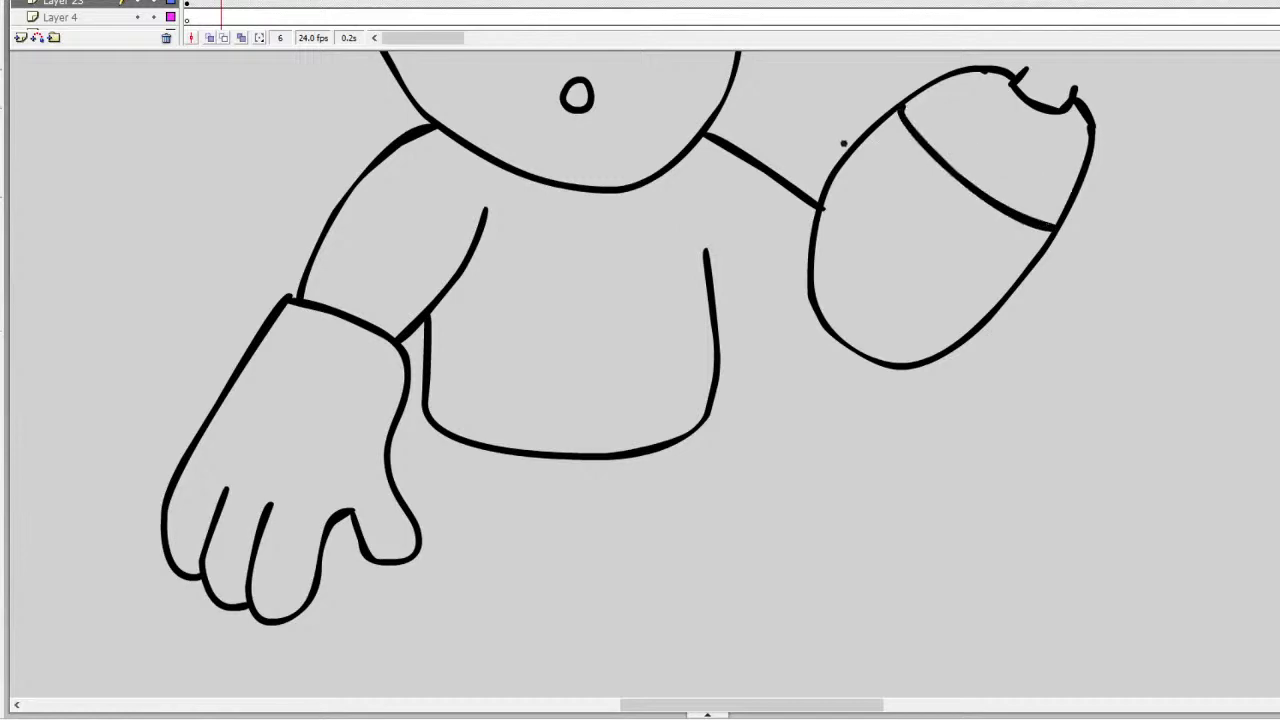
mouse_move(853, 145)
mouse_down()
mouse_move(872, 184)
mouse_move(1018, 277)
mouse_up()
drag(818, 198, 978, 314)
mouse_move(888, 369)
mouse_down()
mouse_move(745, 335)
mouse_move(695, 298)
mouse_up()
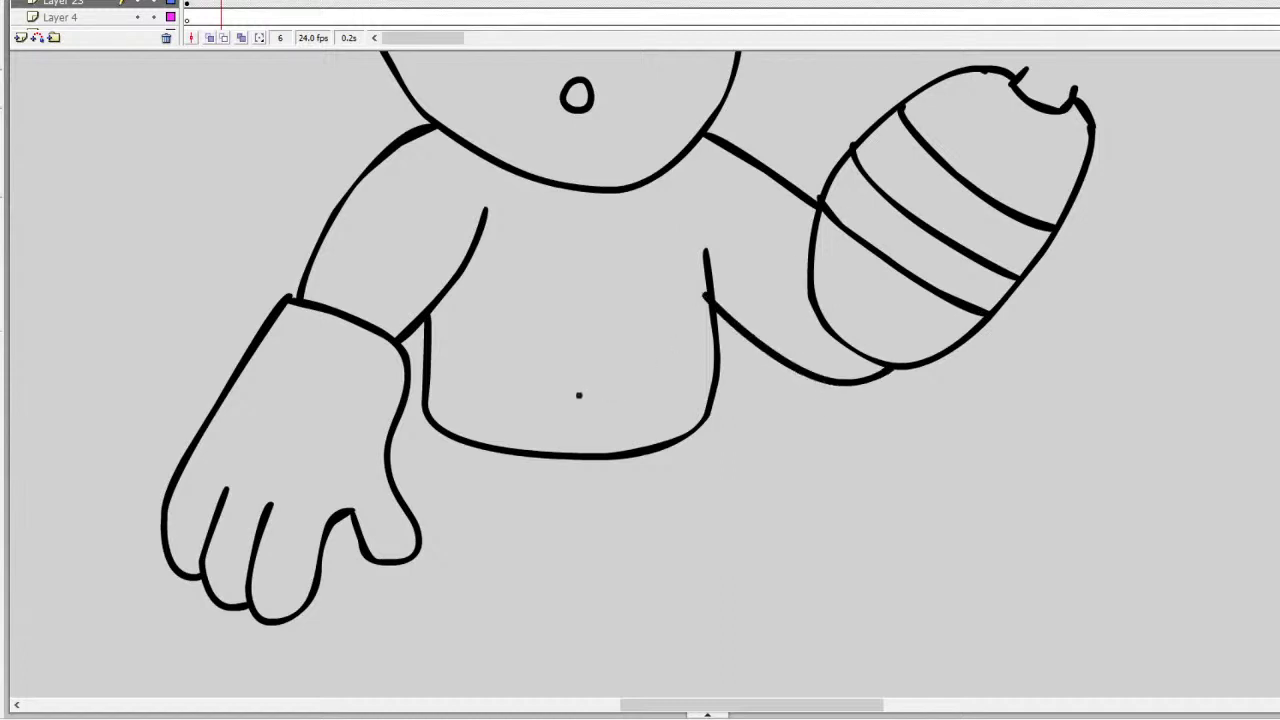
Step: Add a rounded pelvis beneath the torso and draw two upper legs as pairs of lines below it
mouse_move(430, 414)
mouse_down()
mouse_move(455, 485)
mouse_move(651, 517)
mouse_move(707, 407)
mouse_up()
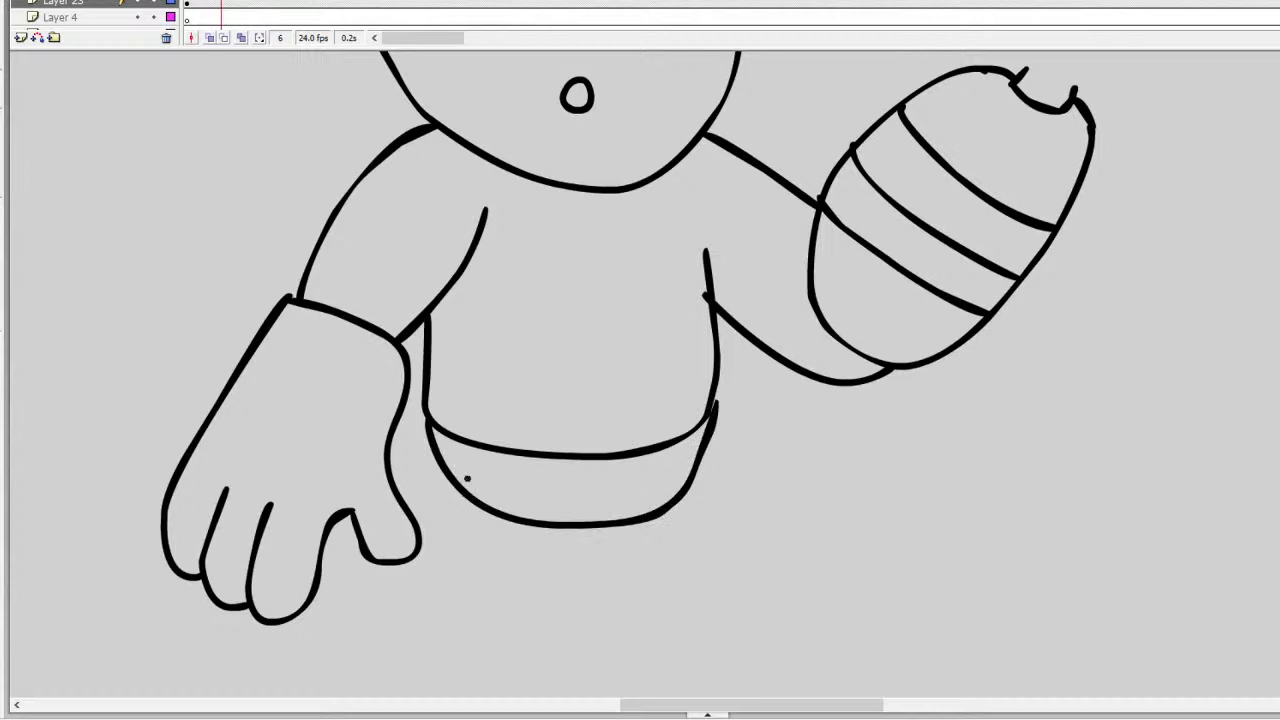
drag(467, 479, 457, 700)
scroll(1257, 443, down, 2)
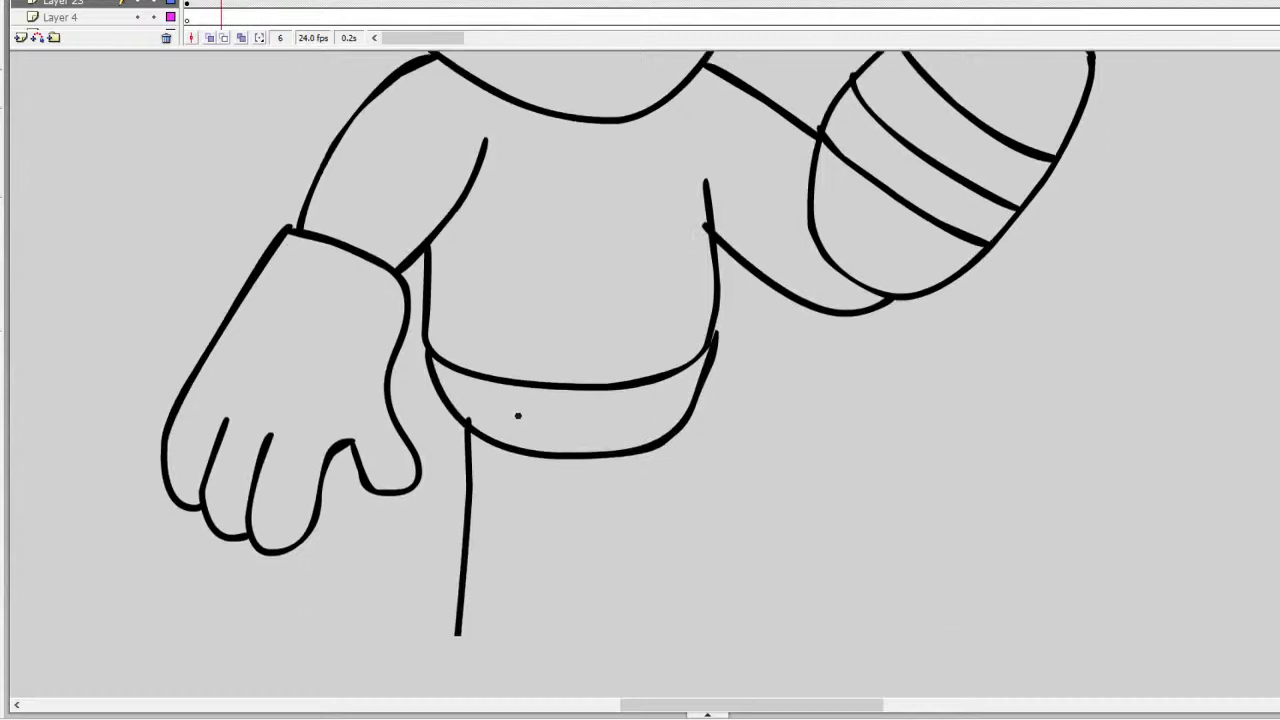
key(ctrl+z)
drag(458, 418, 408, 582)
drag(566, 460, 540, 596)
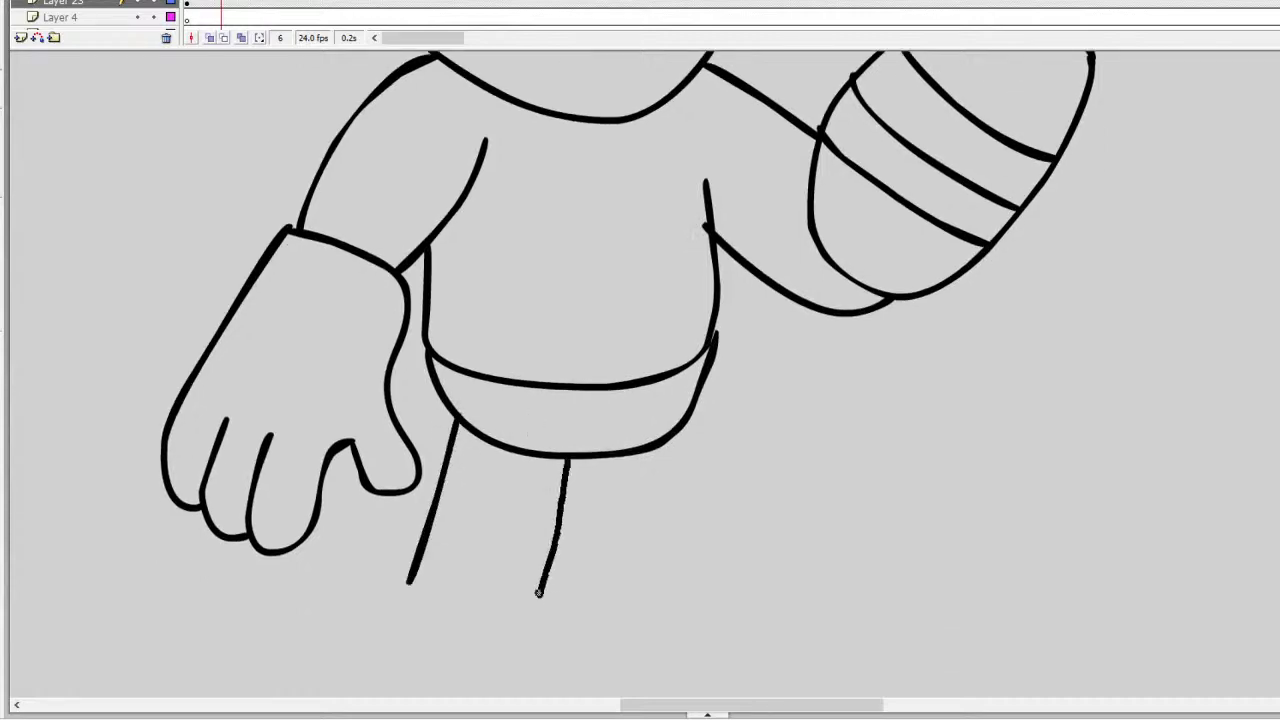
drag(615, 458, 611, 598)
drag(706, 382, 718, 582)
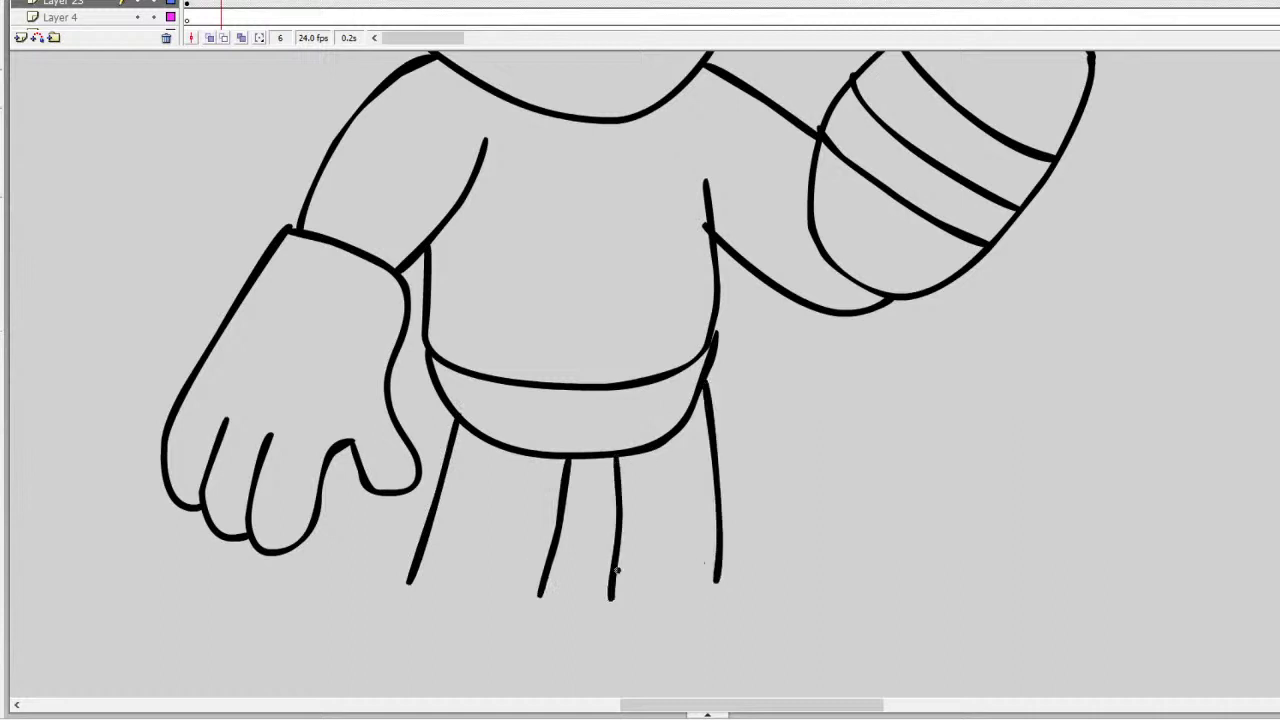
mouse_move(604, 608)
mouse_down()
mouse_move(702, 585)
mouse_move(787, 695)
mouse_up()
scroll(776, 700, down, 3)
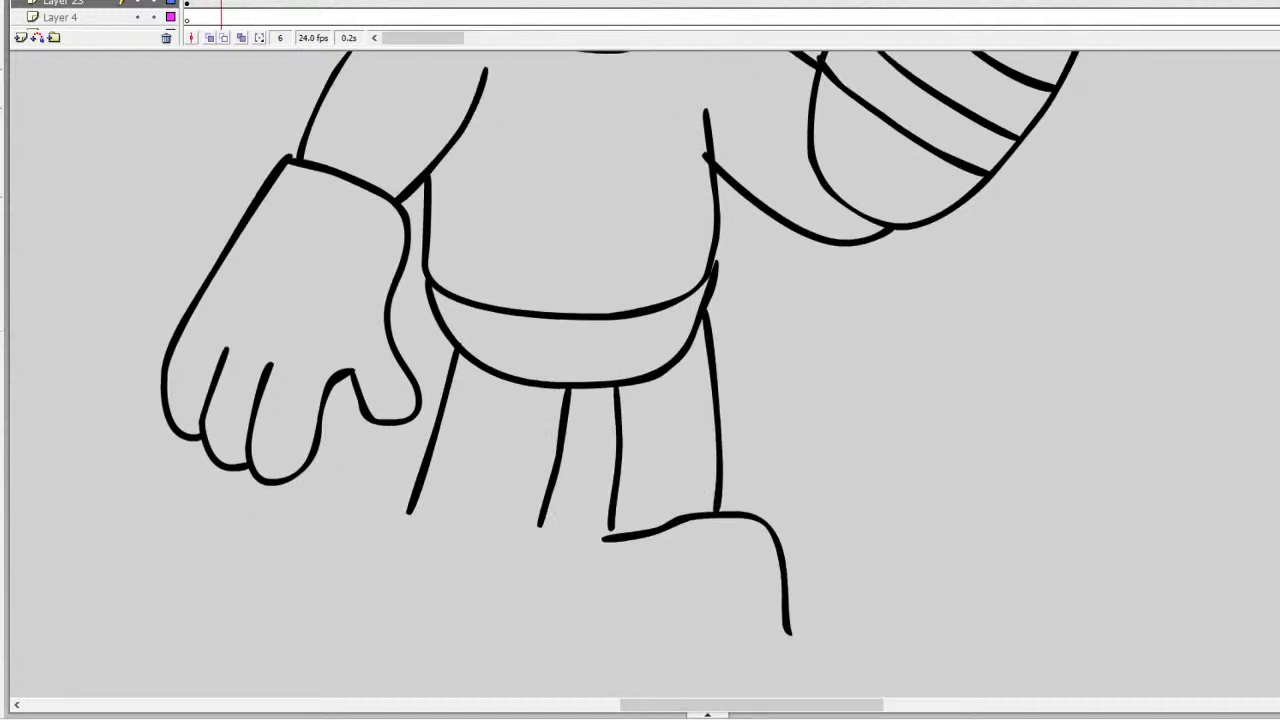
key(ctrl+z)
mouse_move(390, 513)
mouse_down()
mouse_move(514, 525)
mouse_move(554, 696)
mouse_move(352, 553)
mouse_move(315, 697)
mouse_up()
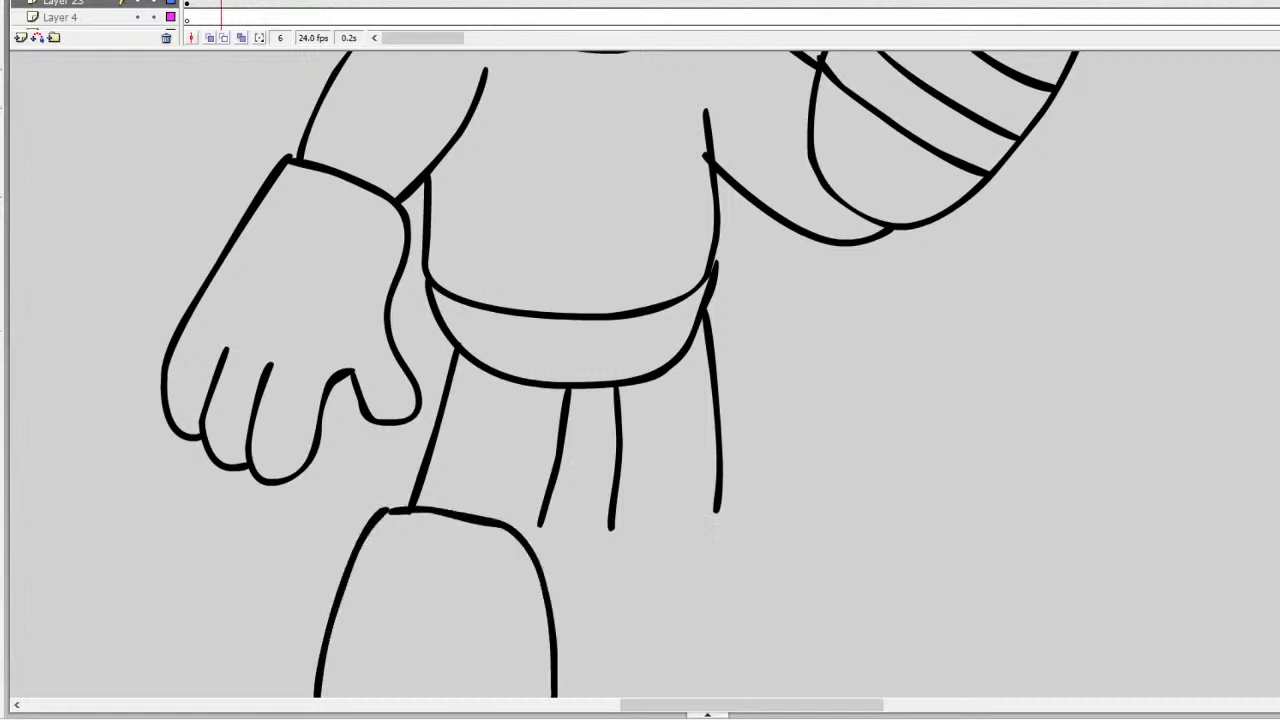
scroll(620, 370, down, 3)
key(ctrl+z)
key(ctrl+z)
Step: Draw a wide boot shaft with rounded upper corners below each leg and join the leg lines to it
mouse_move(330, 605)
mouse_down()
mouse_move(378, 455)
mouse_move(471, 457)
mouse_move(549, 509)
mouse_move(569, 625)
mouse_up()
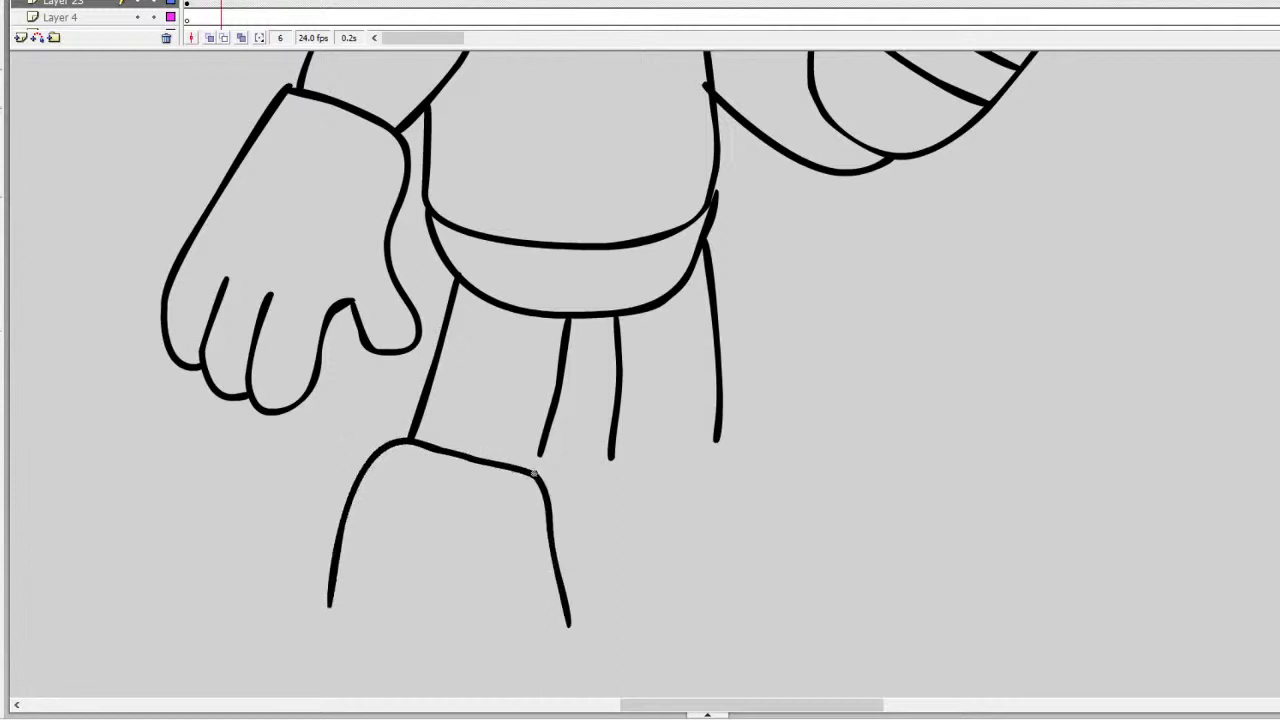
drag(535, 472, 541, 450)
mouse_move(614, 468)
mouse_down()
mouse_move(606, 620)
mouse_move(589, 522)
mouse_move(665, 459)
mouse_move(757, 440)
mouse_move(785, 603)
mouse_up()
key(ctrl+z)
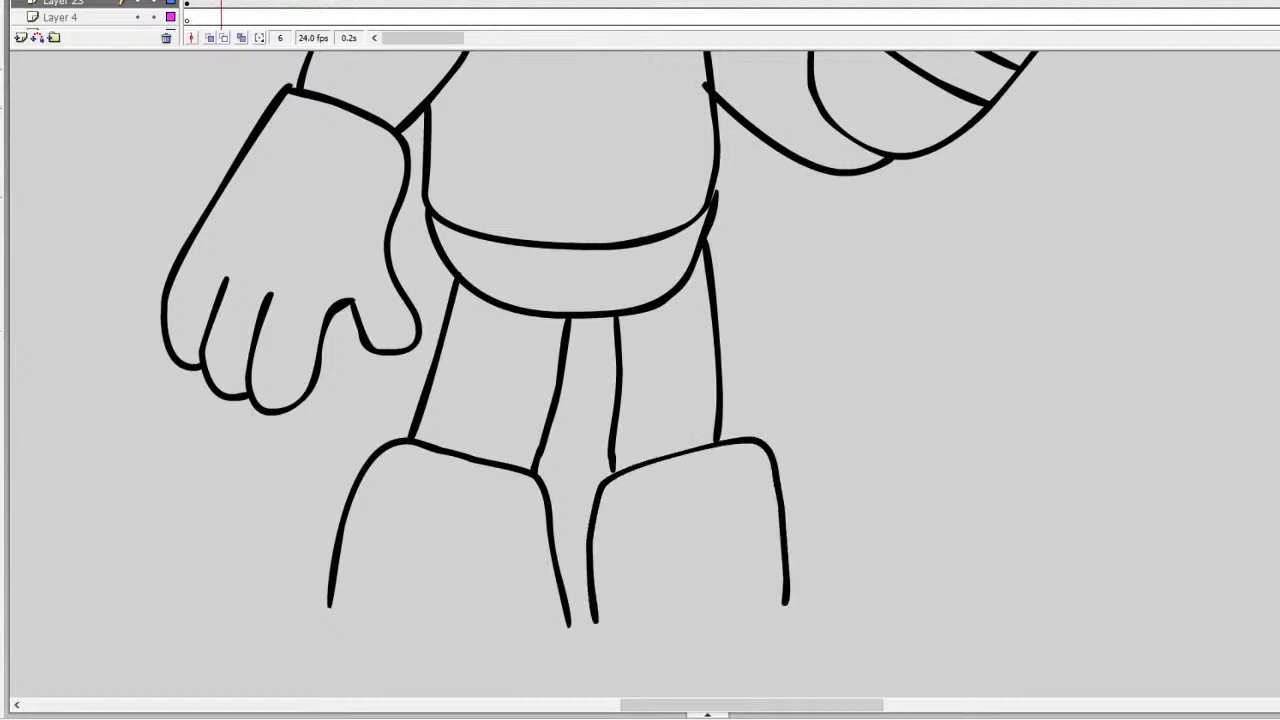
Step: Finish both boots with curved ankle lines and large rounded feet pointing outward
drag(596, 621, 614, 698)
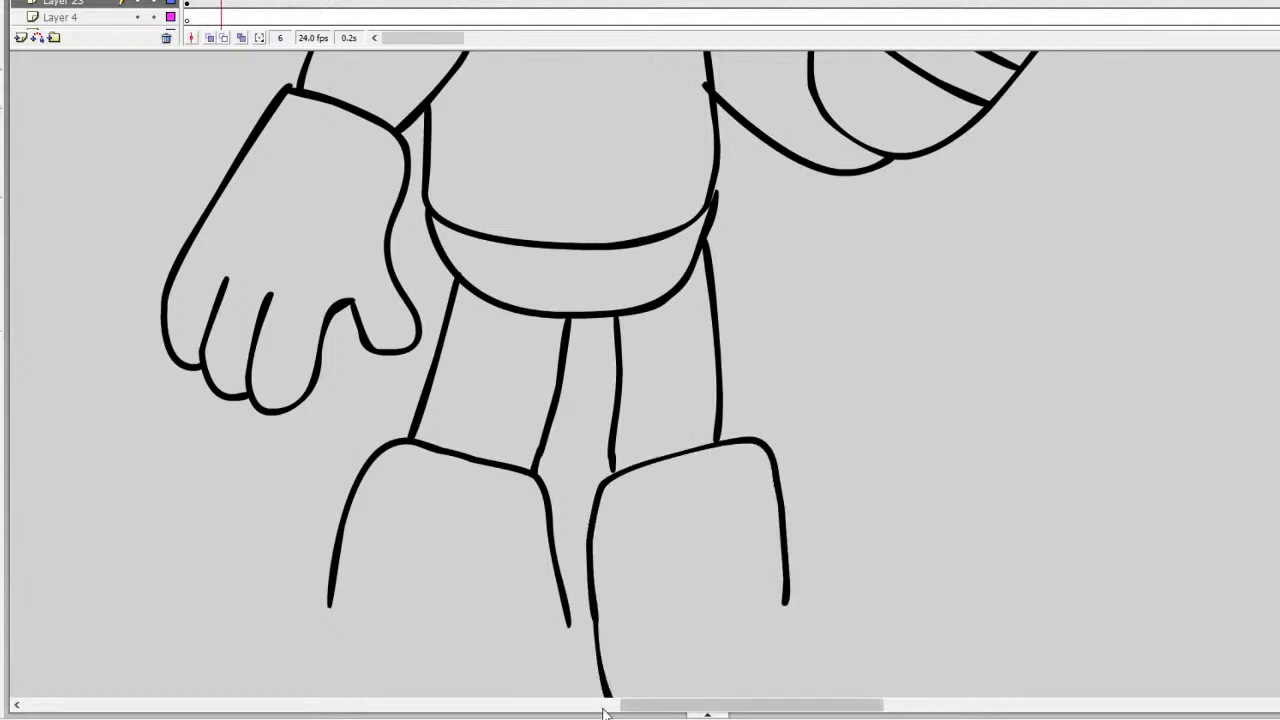
scroll(614, 690, down, 2)
key(ctrl+z)
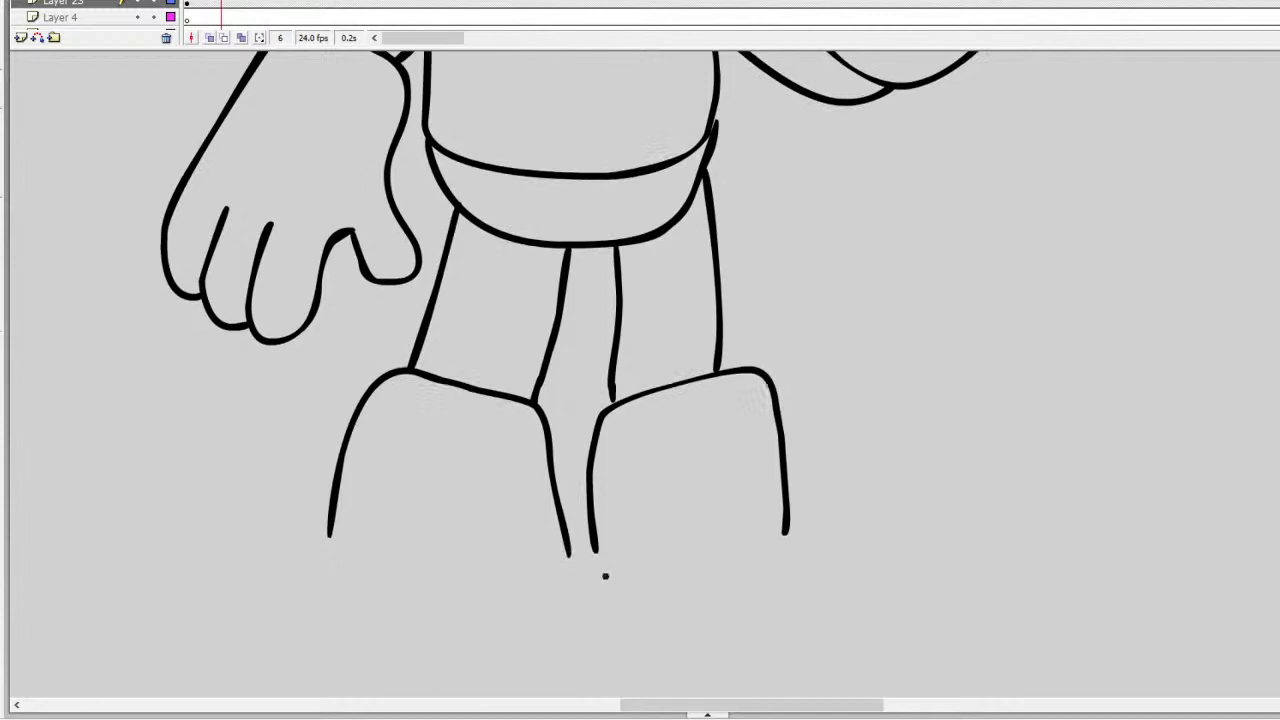
mouse_move(594, 546)
mouse_down()
mouse_move(600, 620)
mouse_move(748, 544)
mouse_move(862, 572)
mouse_move(798, 658)
mouse_move(622, 655)
mouse_move(603, 625)
mouse_up()
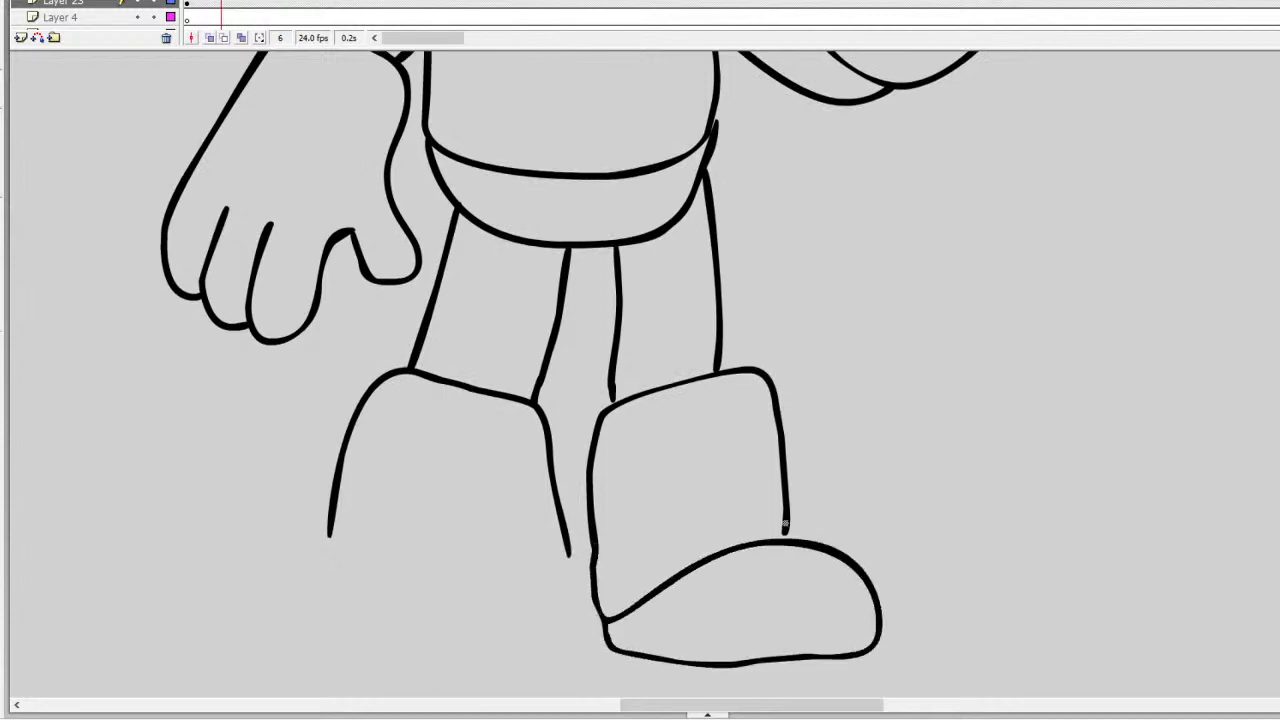
mouse_move(333, 541)
mouse_down()
mouse_move(476, 612)
mouse_move(568, 636)
mouse_move(575, 578)
mouse_up()
mouse_move(339, 552)
mouse_down()
mouse_move(263, 600)
mouse_move(417, 663)
mouse_move(547, 645)
mouse_up()
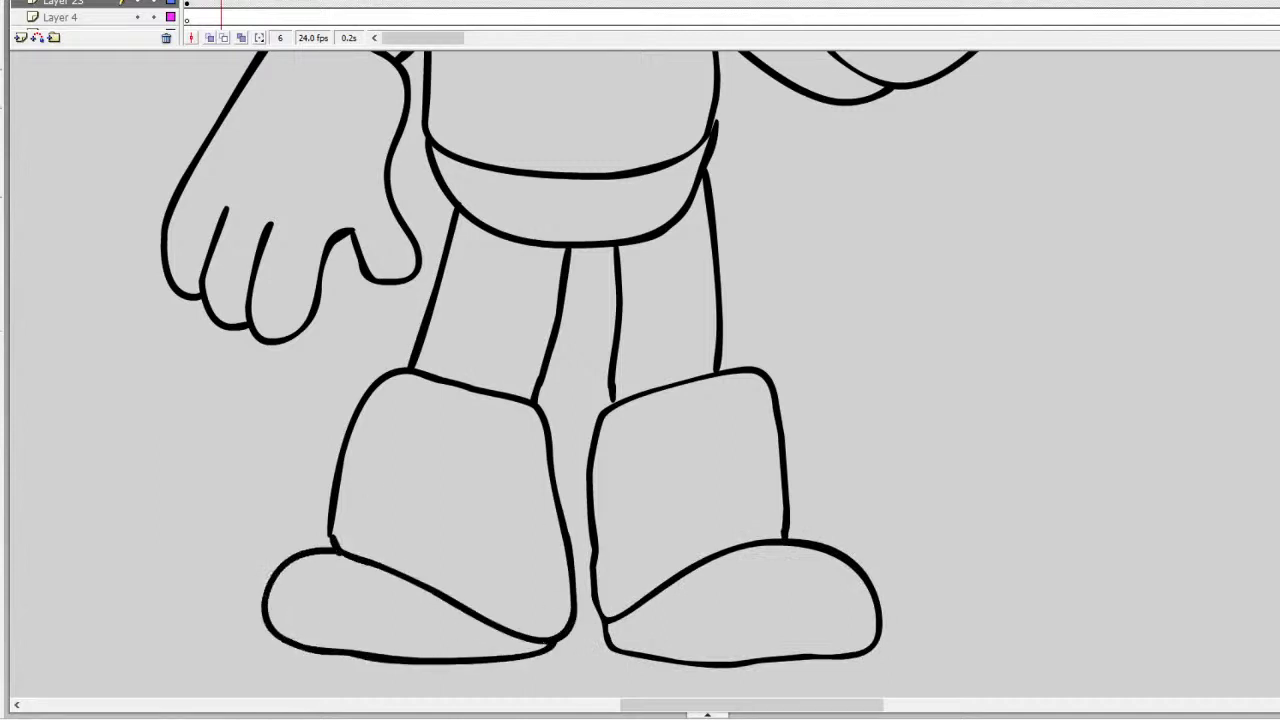
Step: Erase the notched tip of the arm cannon so its end is left open
scroll(640, 380, up, 10)
scroll(640, 380, up, 4)
scroll(640, 380, down, 4)
scroll(640, 380, up, 1)
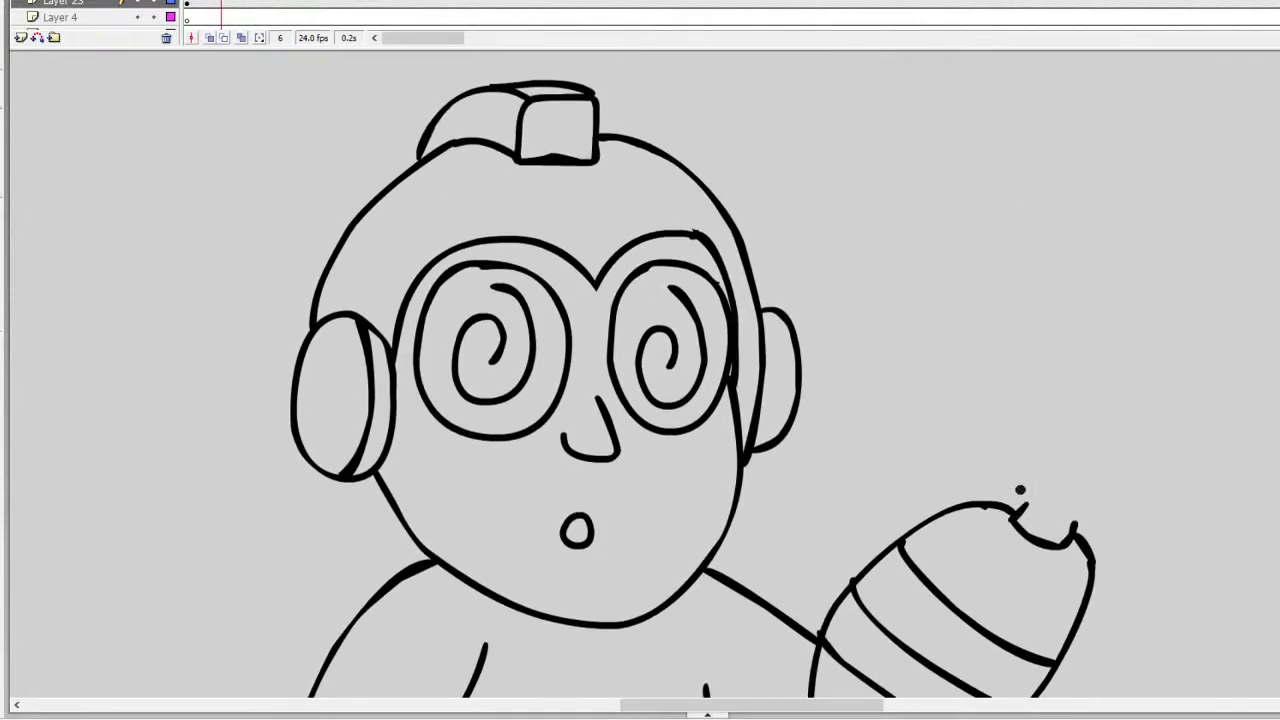
mouse_move(1020, 490)
mouse_down()
mouse_move(1000, 505)
mouse_move(1012, 518)
mouse_move(1057, 522)
mouse_move(1060, 558)
mouse_move(1055, 528)
mouse_move(1080, 548)
mouse_move(1061, 573)
mouse_up()
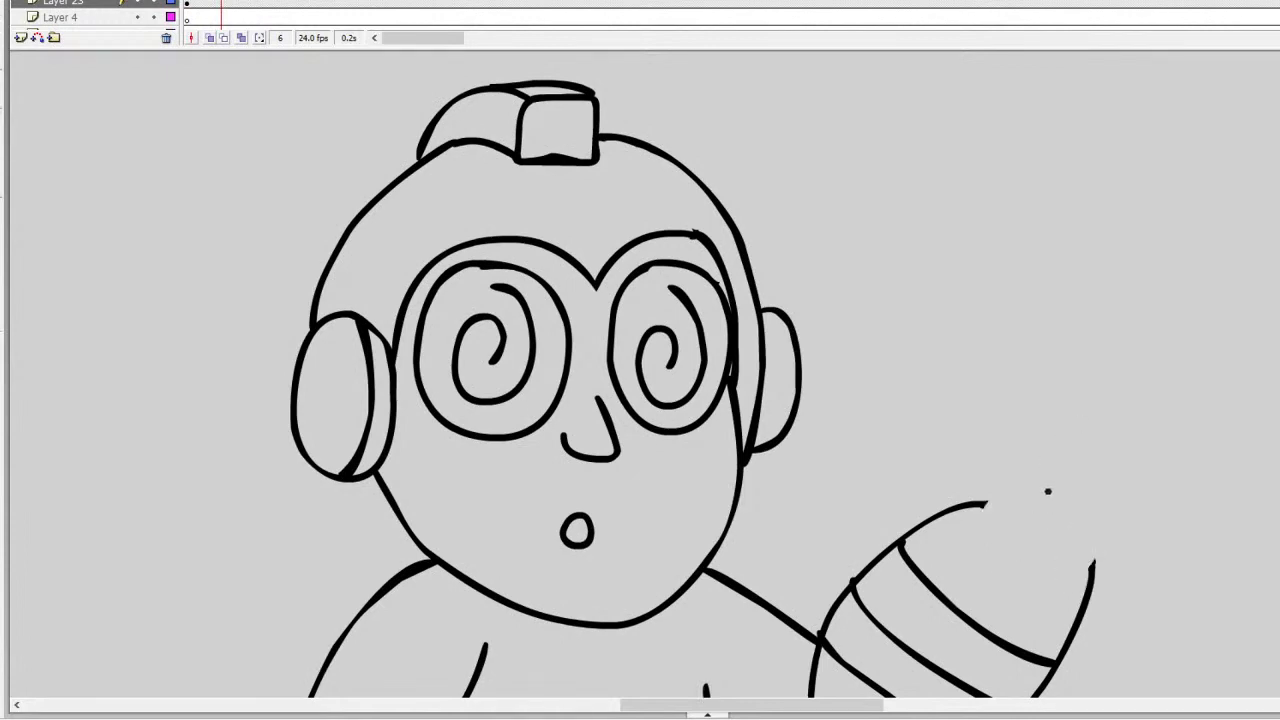
Step: Above the open cannon, draw an egg-shaped eye with a half-closed lid and black pupil, plus a second eye outline behind it
mouse_move(786, 706)
mouse_down()
mouse_move(877, 706)
mouse_move(828, 686)
mouse_up()
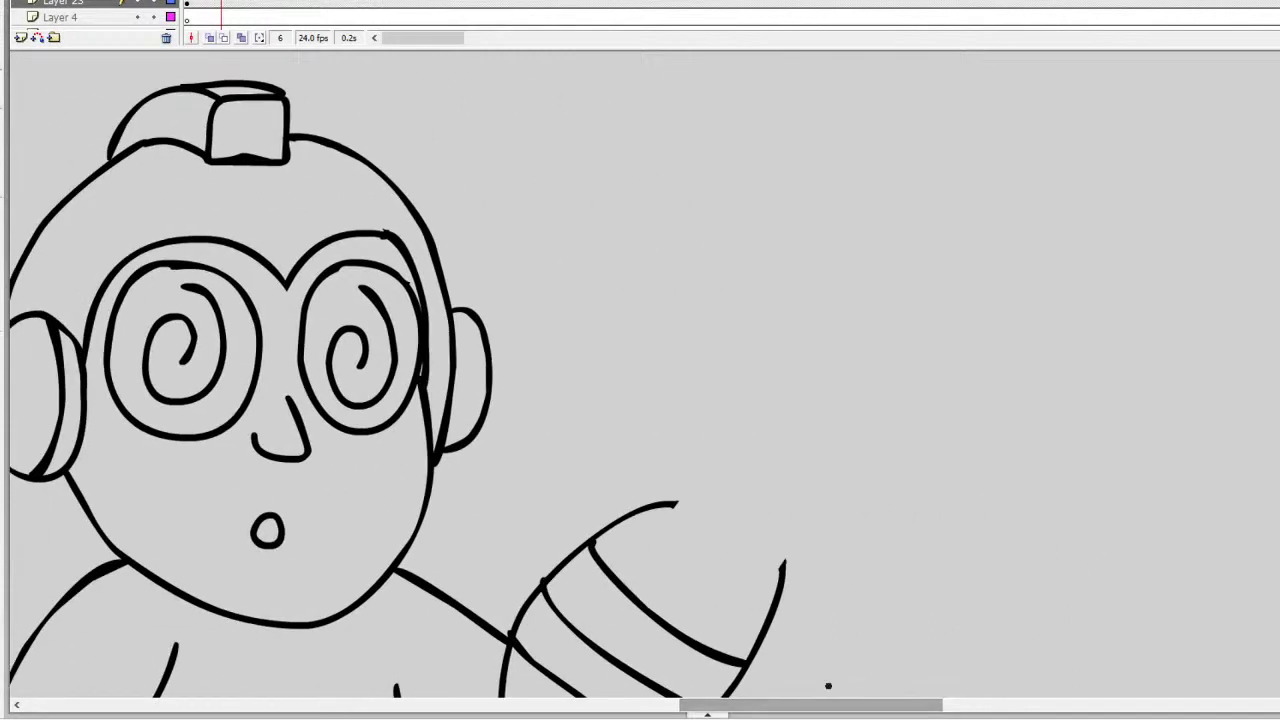
mouse_move(880, 127)
mouse_down()
mouse_move(815, 131)
mouse_move(776, 242)
mouse_up()
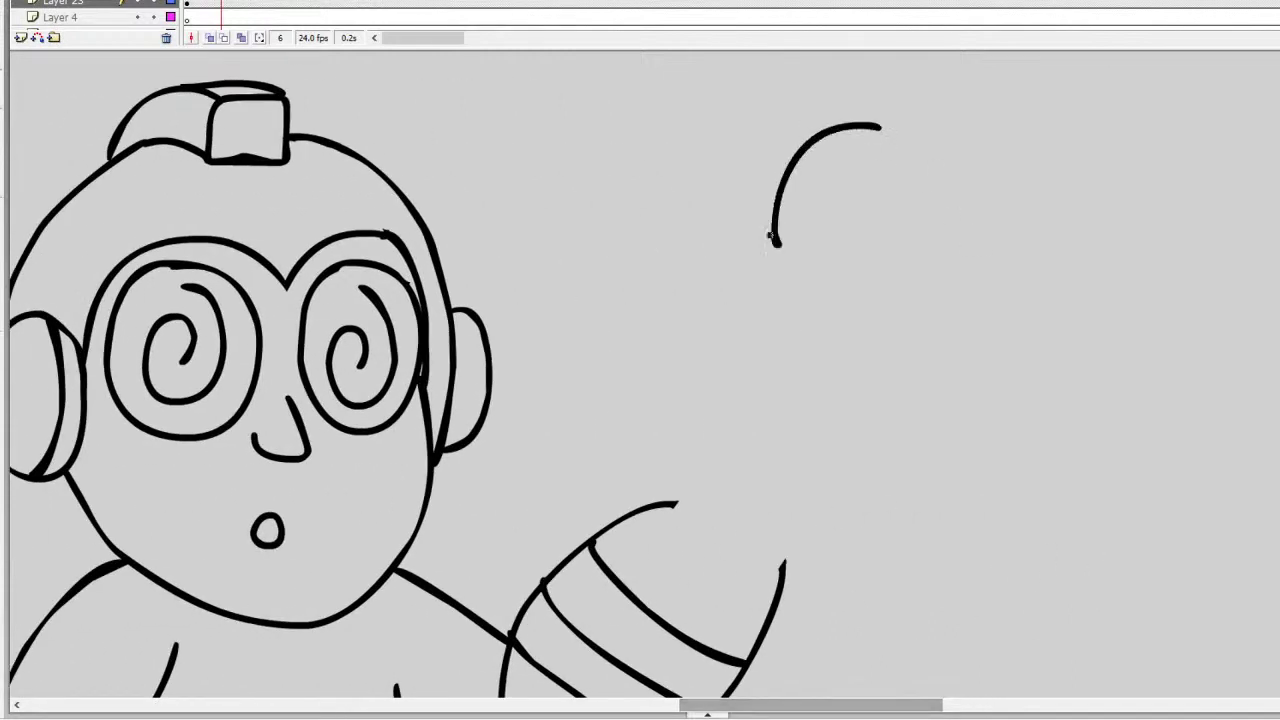
key(ctrl+z)
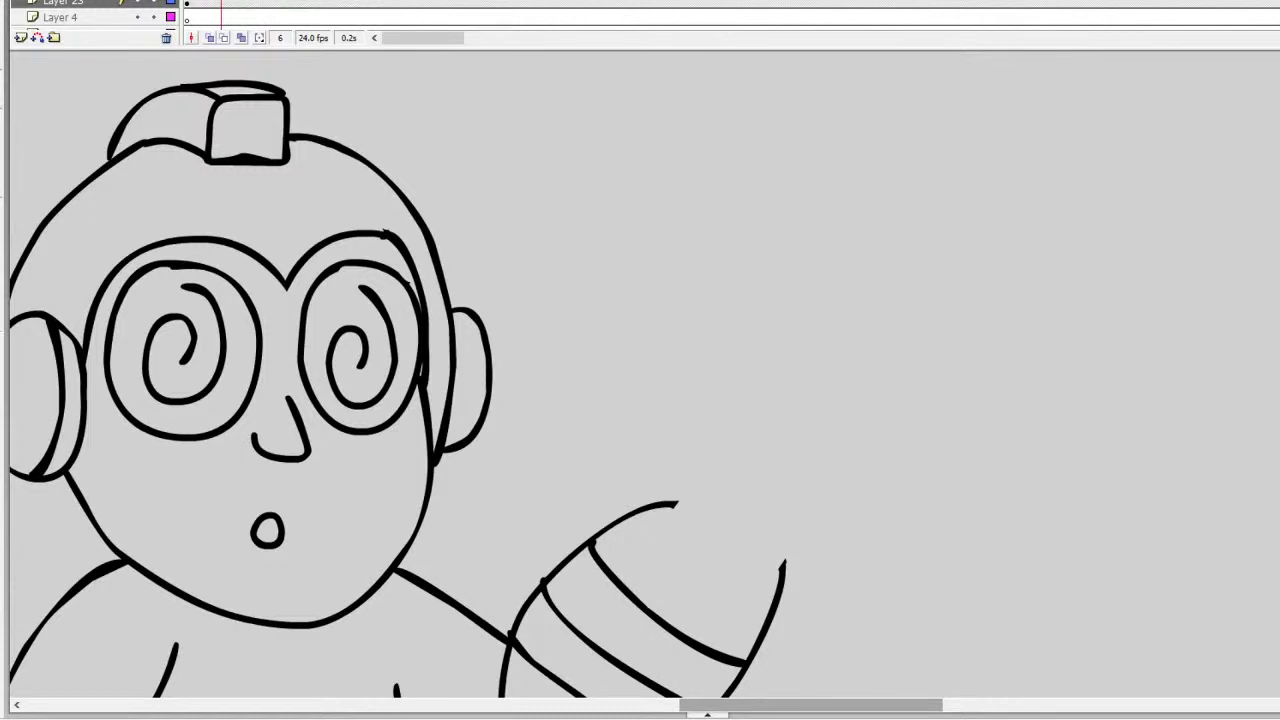
mouse_move(757, 124)
mouse_down()
mouse_move(730, 158)
mouse_move(709, 252)
mouse_move(744, 301)
mouse_move(807, 309)
mouse_move(837, 263)
mouse_move(829, 189)
mouse_move(785, 124)
mouse_move(738, 128)
mouse_up()
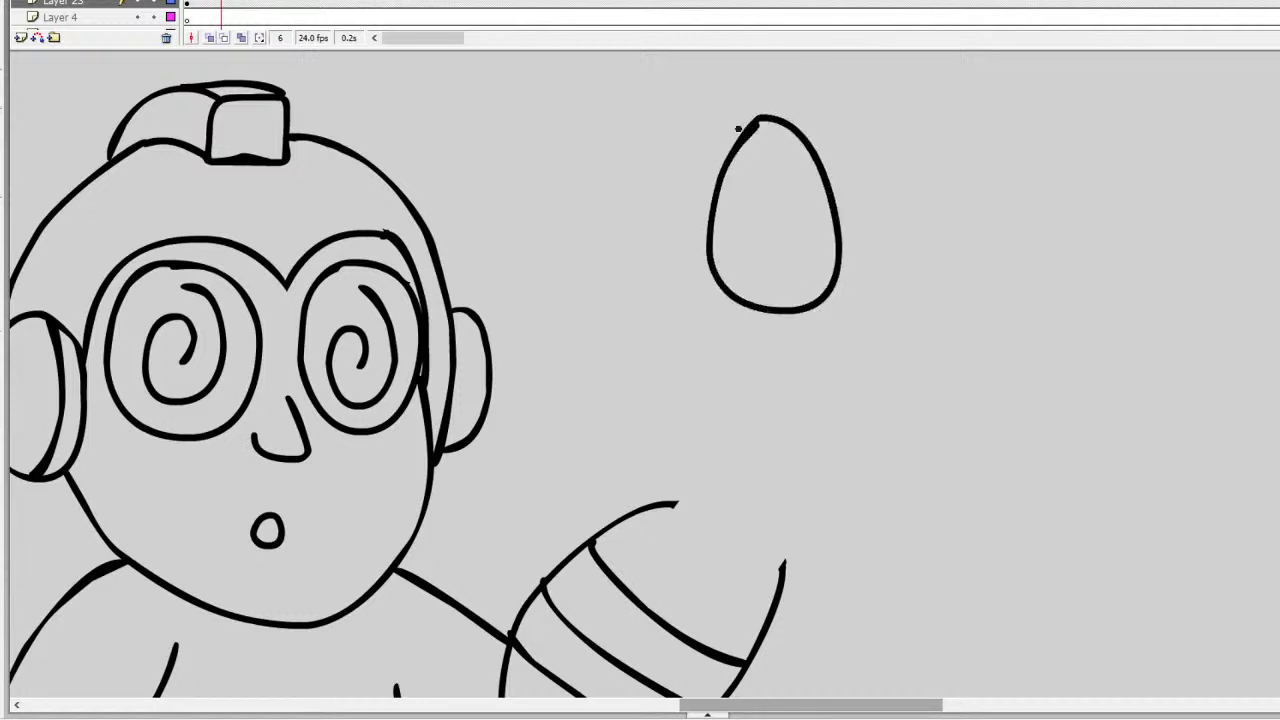
drag(718, 224, 836, 220)
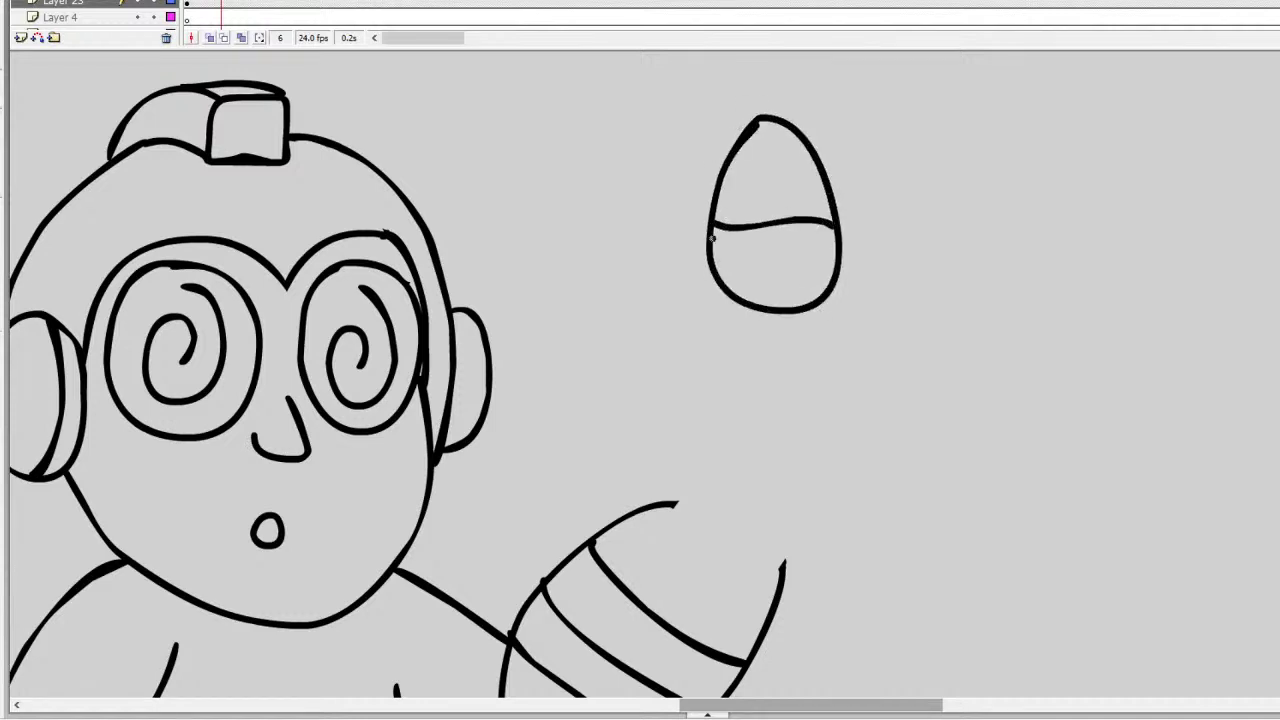
drag(719, 236, 715, 244)
mouse_move(730, 145)
mouse_down()
mouse_move(699, 122)
mouse_move(641, 225)
mouse_move(656, 279)
mouse_move(699, 284)
mouse_up()
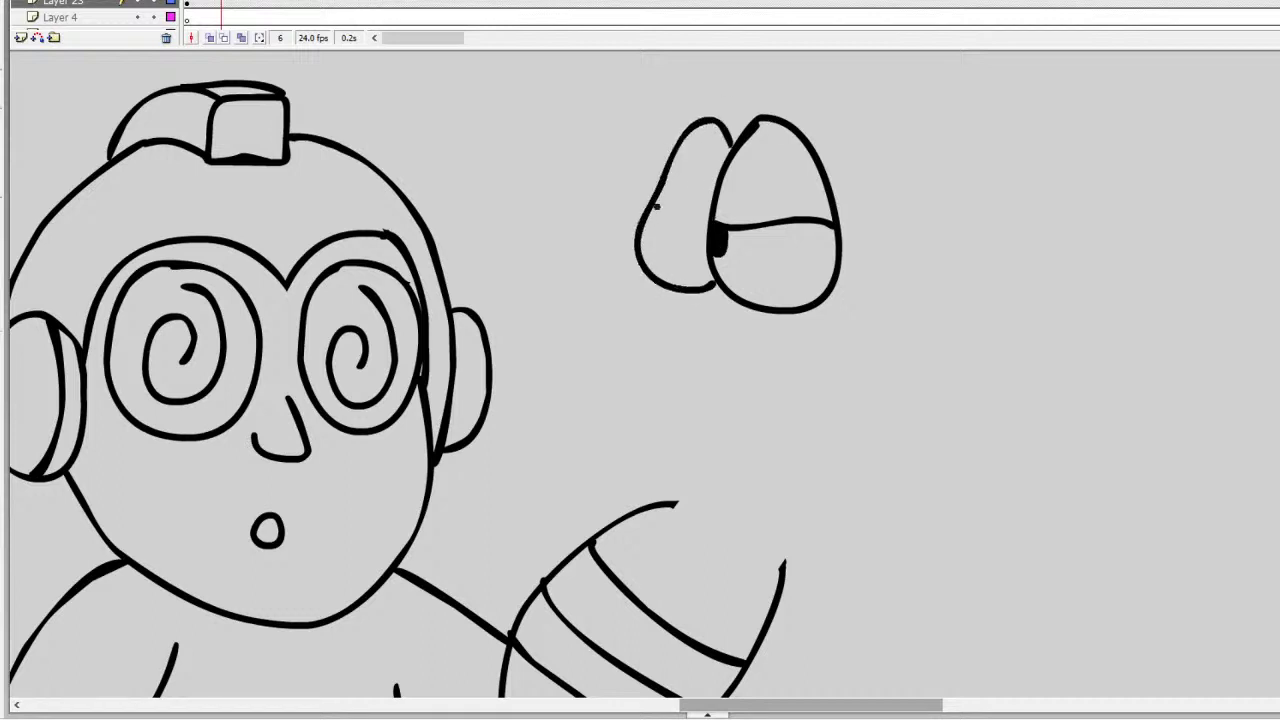
Step: Finish the rear eye with a half-closed lid and pupil, and draw the creature's long snout with upper lip, nostril and hanging tooth
mouse_move(649, 215)
mouse_down()
mouse_move(705, 228)
mouse_move(650, 230)
mouse_move(641, 214)
mouse_up()
mouse_move(638, 266)
mouse_down()
mouse_move(521, 257)
mouse_move(498, 283)
mouse_move(520, 406)
mouse_up()
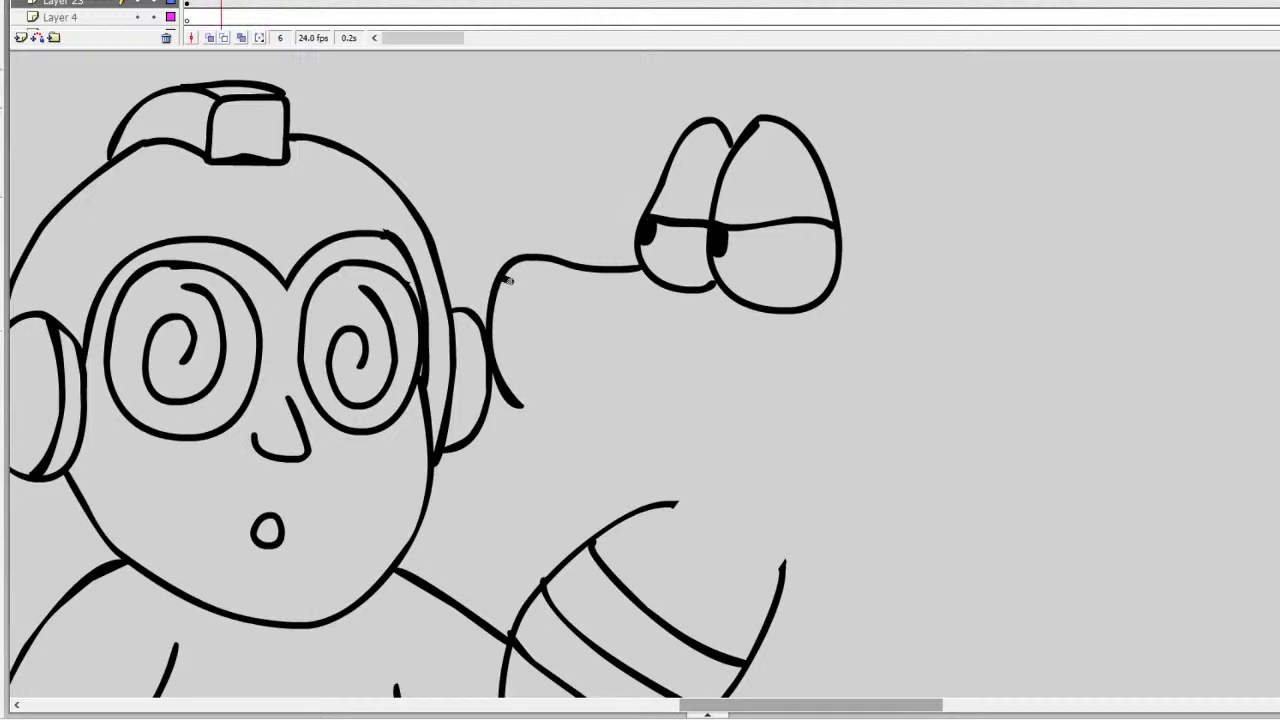
mouse_move(507, 280)
mouse_down()
mouse_move(620, 302)
mouse_move(727, 296)
mouse_up()
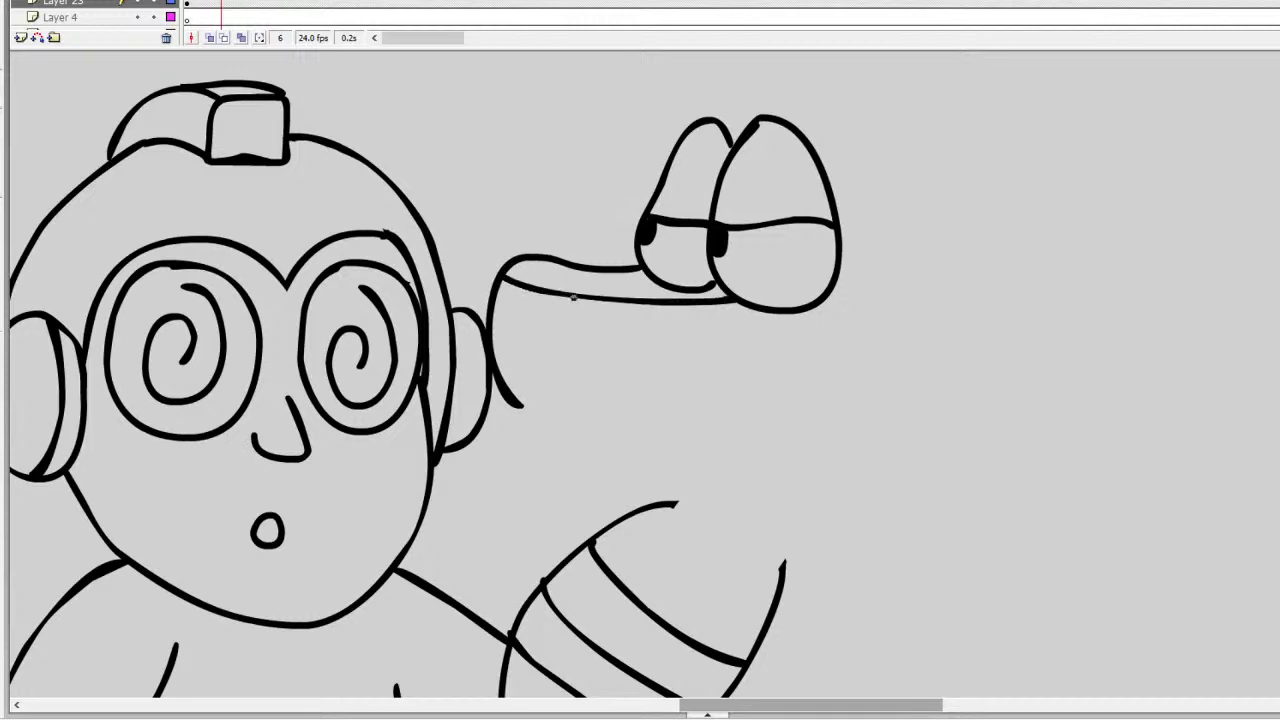
mouse_move(574, 297)
mouse_down()
mouse_move(590, 341)
mouse_move(511, 287)
mouse_move(481, 306)
mouse_up()
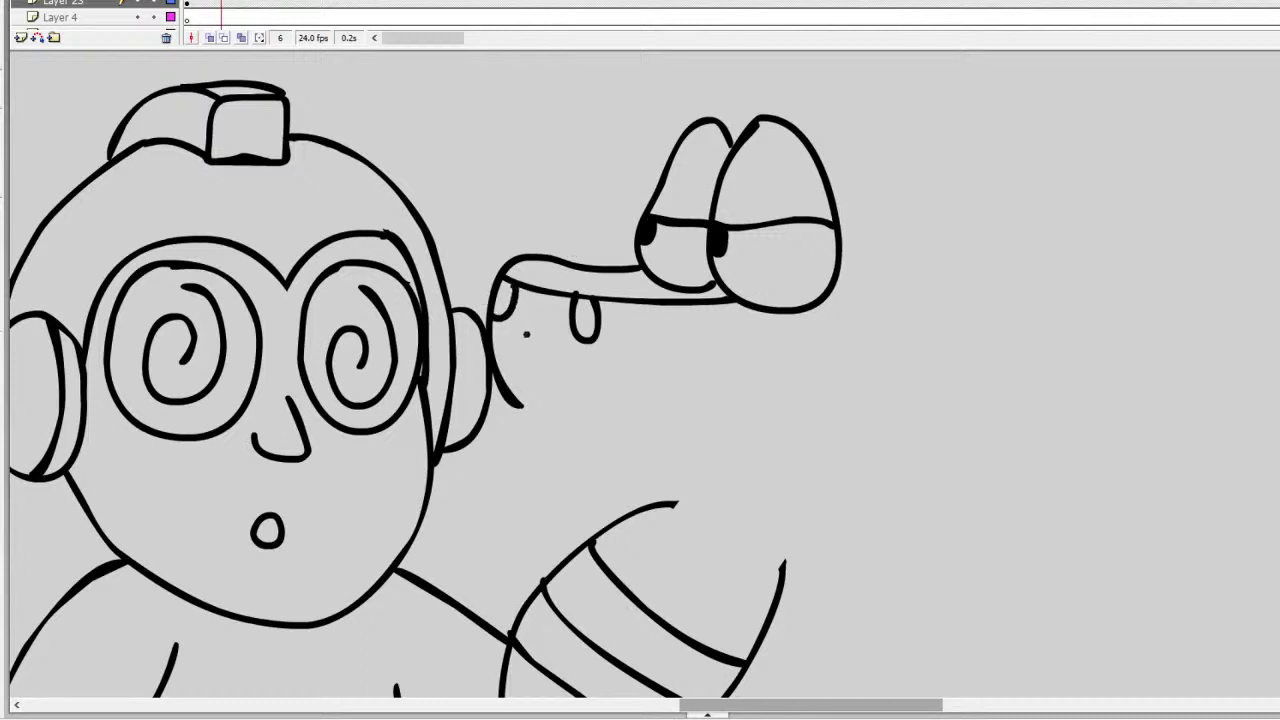
mouse_move(519, 403)
mouse_down()
mouse_move(722, 415)
mouse_move(790, 394)
mouse_move(826, 336)
mouse_up()
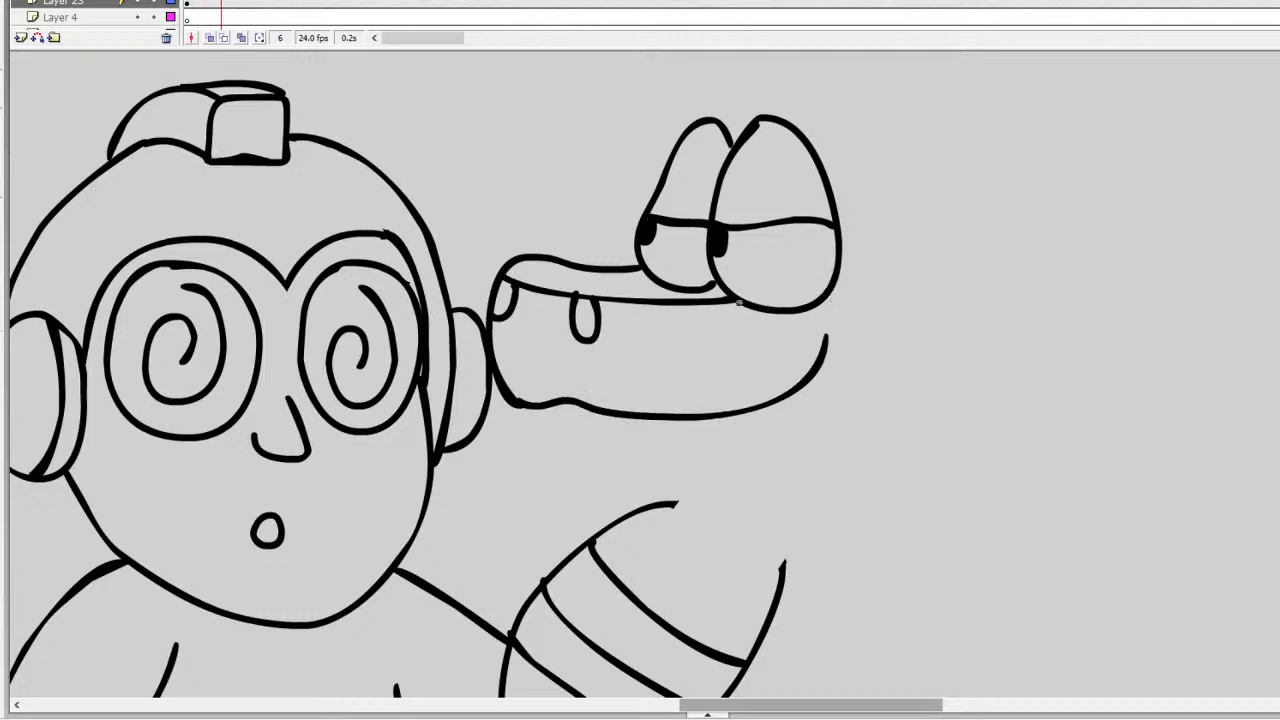
key(ctrl+z)
mouse_move(516, 403)
mouse_down()
mouse_move(694, 428)
mouse_move(777, 407)
mouse_move(861, 360)
mouse_move(892, 316)
mouse_move(903, 266)
mouse_up()
drag(879, 272, 923, 260)
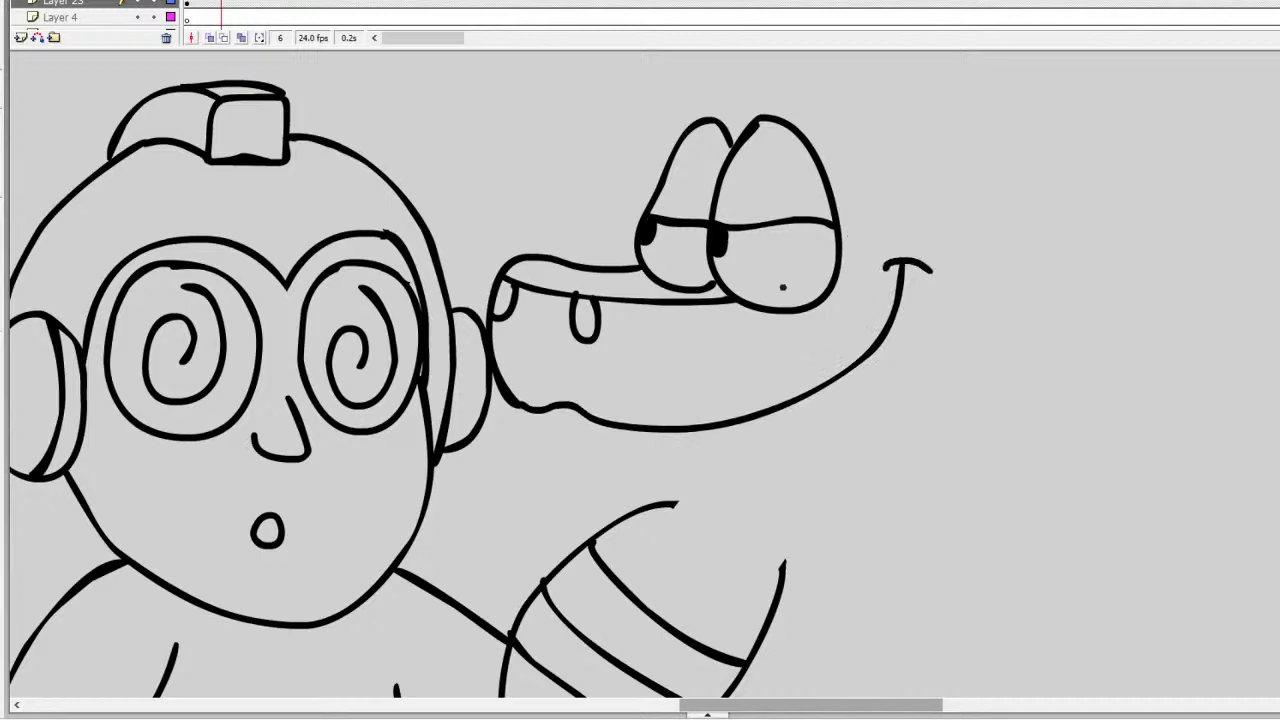
key(ctrl+z)
key(ctrl+z)
key(ctrl+z)
Step: Draw the wavy mouth line ending in a smile crease, the rounded cheek and lower jaw, and brow ridges above both eyes
mouse_move(522, 405)
mouse_down()
mouse_move(666, 427)
mouse_move(742, 413)
mouse_move(825, 370)
mouse_move(872, 302)
mouse_move(887, 245)
mouse_move(908, 252)
mouse_up()
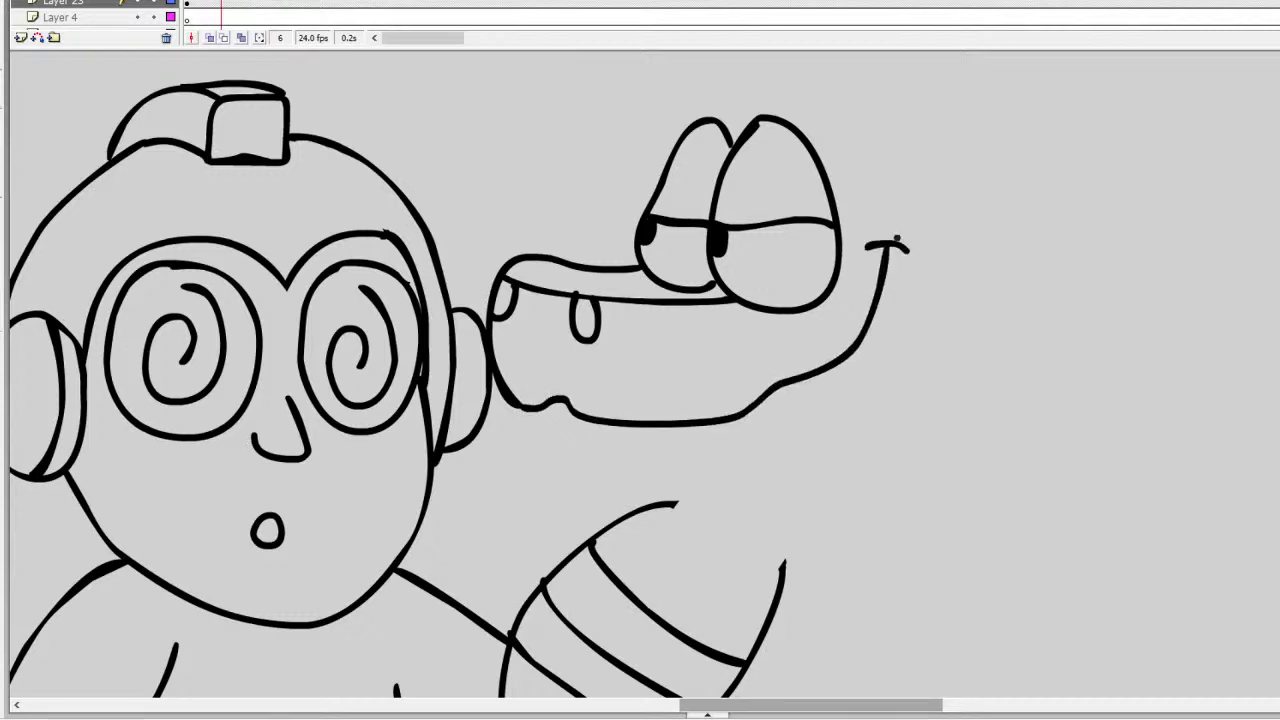
mouse_move(845, 226)
mouse_down()
mouse_move(877, 211)
mouse_move(921, 220)
mouse_move(941, 321)
mouse_up()
mouse_move(524, 403)
mouse_down()
mouse_move(538, 427)
mouse_move(600, 450)
mouse_move(768, 460)
mouse_move(865, 428)
mouse_move(918, 370)
mouse_move(941, 318)
mouse_up()
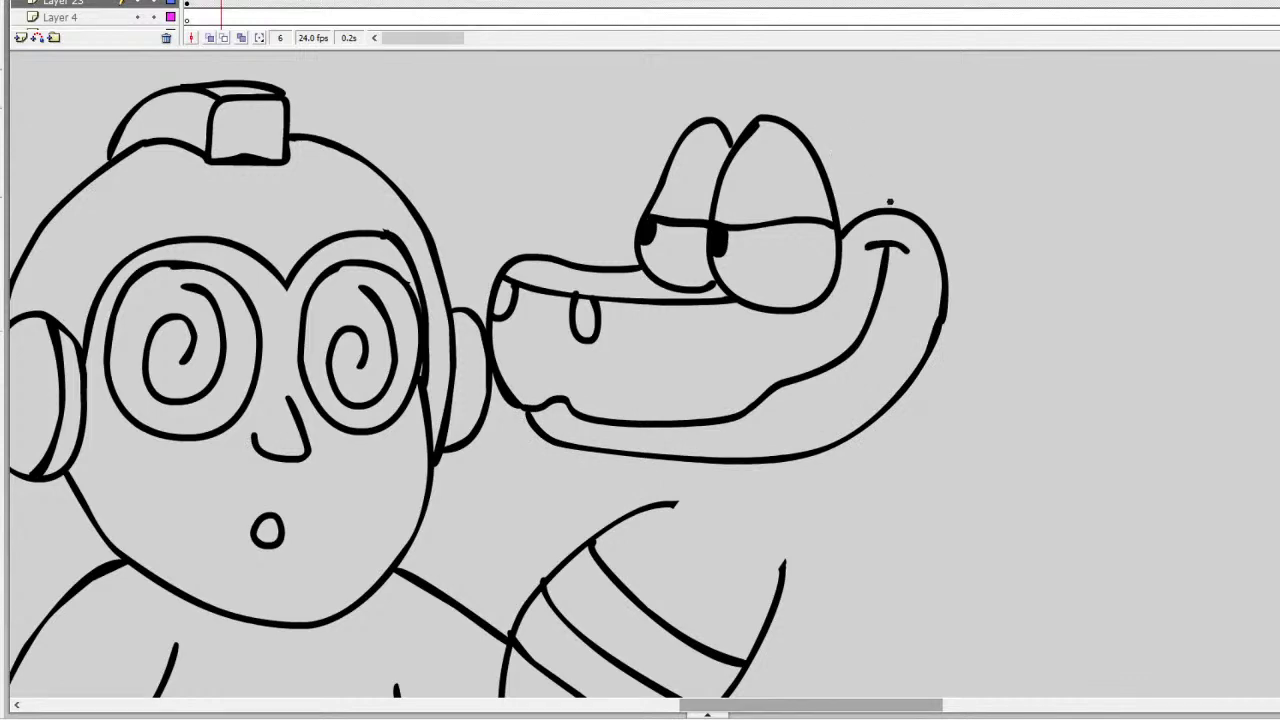
mouse_move(681, 134)
mouse_down()
mouse_move(707, 96)
mouse_move(733, 118)
mouse_move(740, 97)
mouse_move(774, 88)
mouse_move(805, 107)
mouse_move(851, 212)
mouse_up()
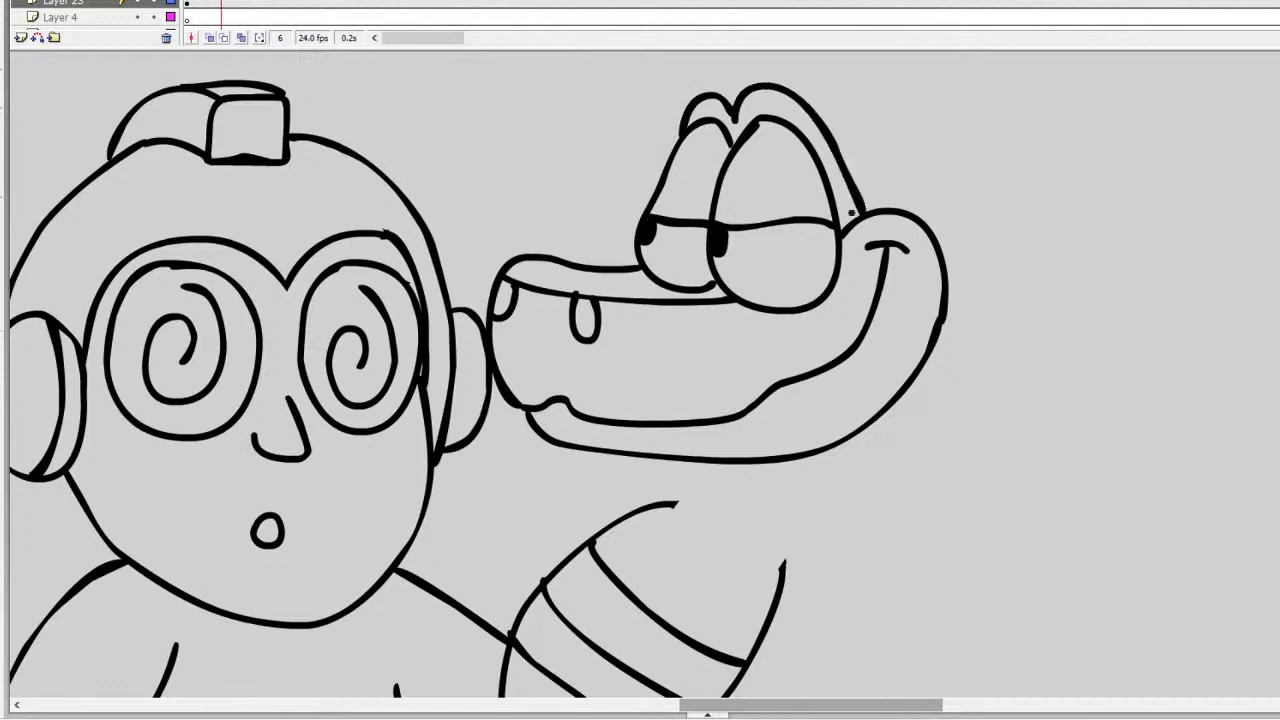
Step: Draw the start of the snake's body emerging from the open arm cannon, with a curved rim and two long arcing edges
scroll(479, 374, down, 3)
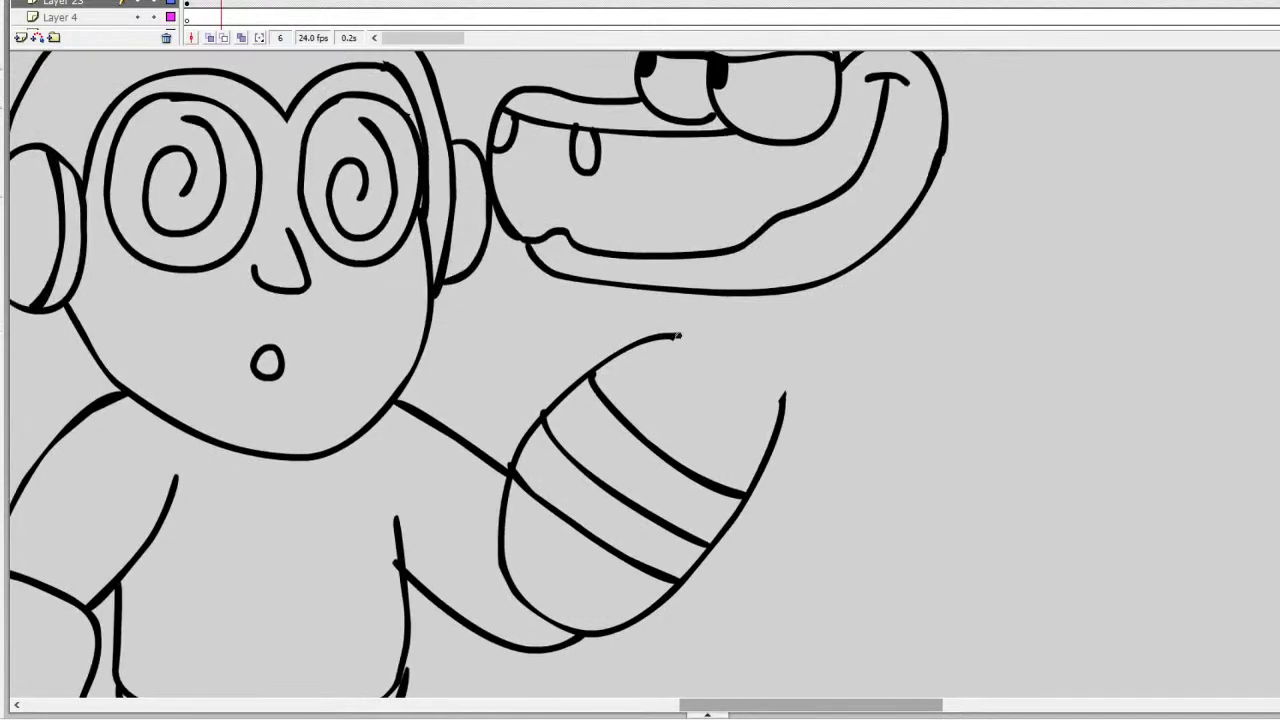
mouse_move(678, 336)
mouse_down()
mouse_move(671, 399)
mouse_move(722, 444)
mouse_up()
key(ctrl+z)
mouse_move(670, 338)
mouse_down()
mouse_move(672, 385)
mouse_move(724, 437)
mouse_move(948, 449)
mouse_move(1158, 563)
mouse_up()
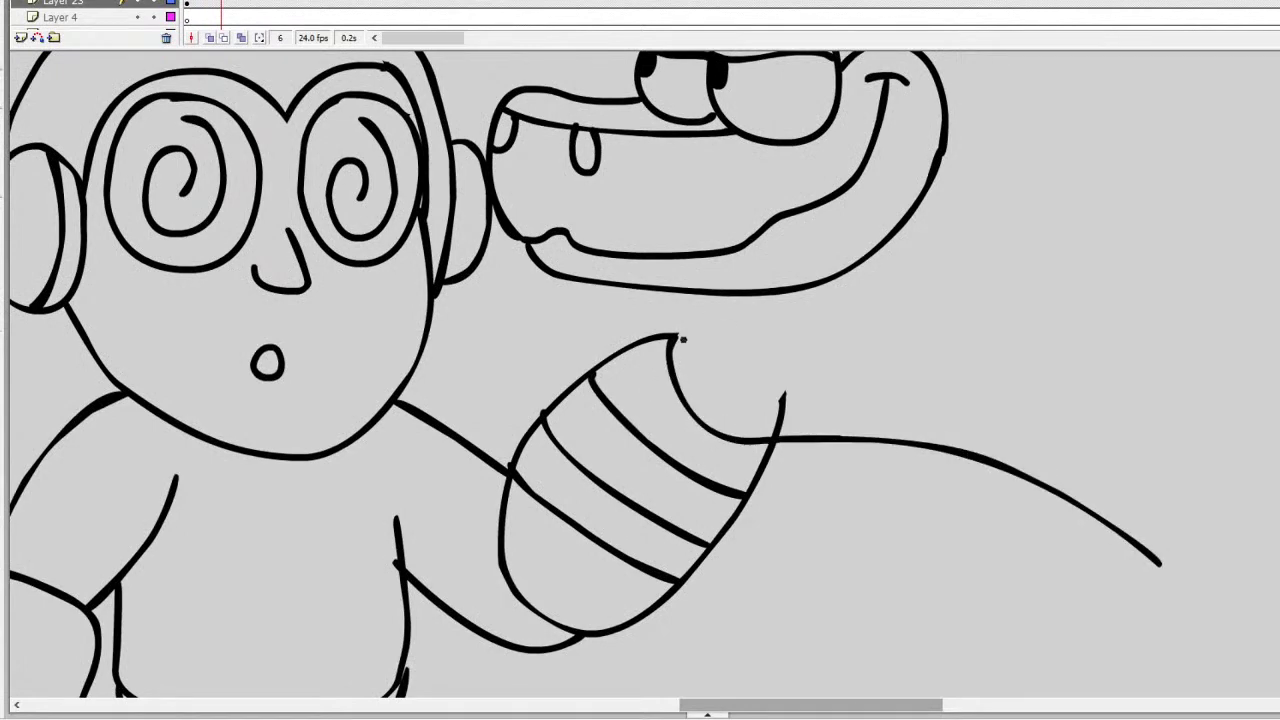
mouse_move(684, 340)
mouse_down()
mouse_move(800, 333)
mouse_move(890, 352)
mouse_move(831, 333)
mouse_move(1018, 393)
mouse_move(1152, 472)
mouse_up()
key(ctrl+z)
key(ctrl+z)
mouse_move(674, 336)
mouse_down()
mouse_move(794, 313)
mouse_move(931, 324)
mouse_move(1047, 359)
mouse_move(1133, 405)
mouse_up()
Step: Draw the snake's neck looping from behind the head to join the body, and remove the cannon outline overlapping it
scroll(640, 375, up, 3)
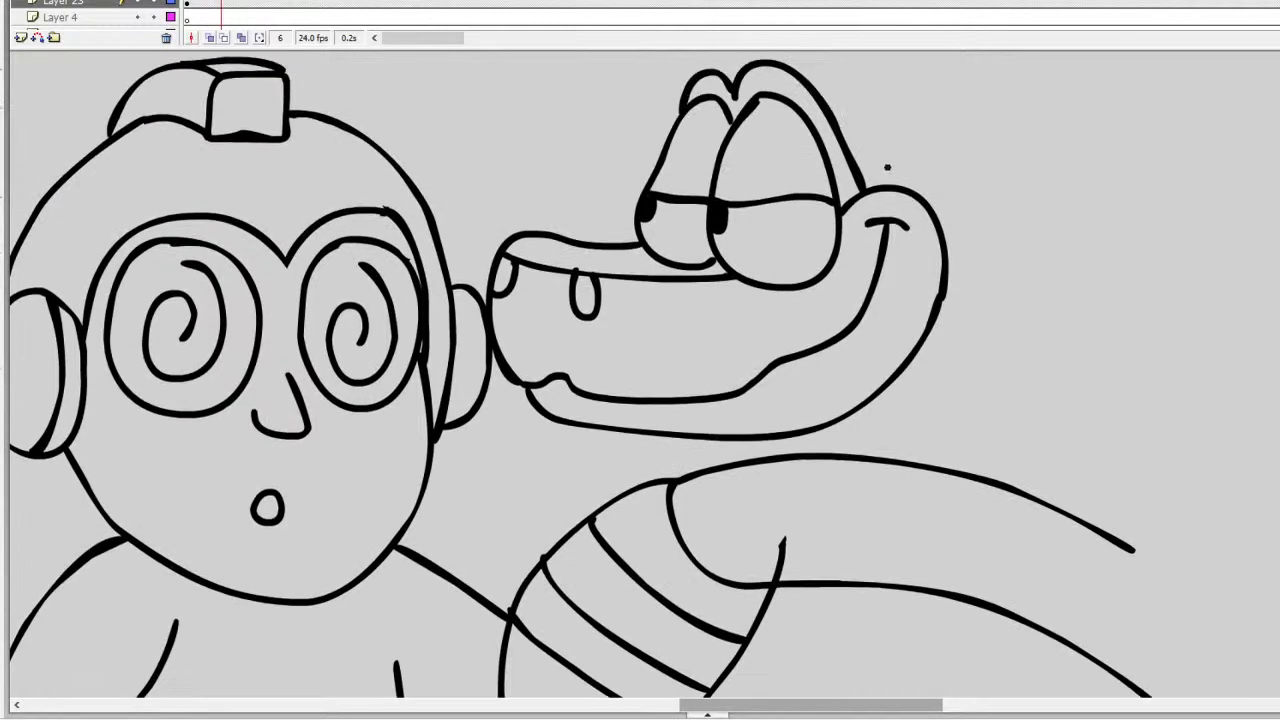
mouse_move(866, 187)
mouse_down()
mouse_move(937, 137)
mouse_move(1278, 154)
mouse_up()
drag(798, 704, 905, 704)
scroll(640, 375, down, 2)
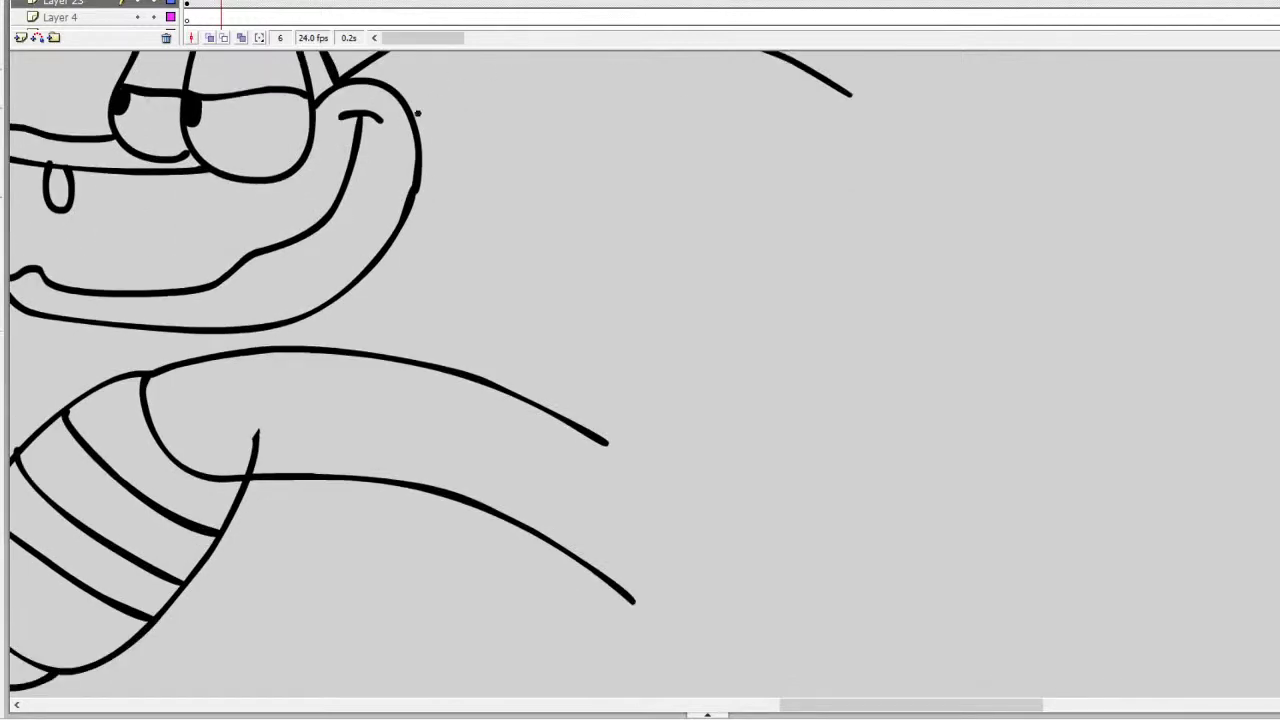
mouse_move(418, 113)
mouse_down()
mouse_move(568, 103)
mouse_move(696, 127)
mouse_move(802, 180)
mouse_move(878, 247)
mouse_move(929, 370)
mouse_move(925, 485)
mouse_move(851, 542)
mouse_move(749, 533)
mouse_move(604, 440)
mouse_up()
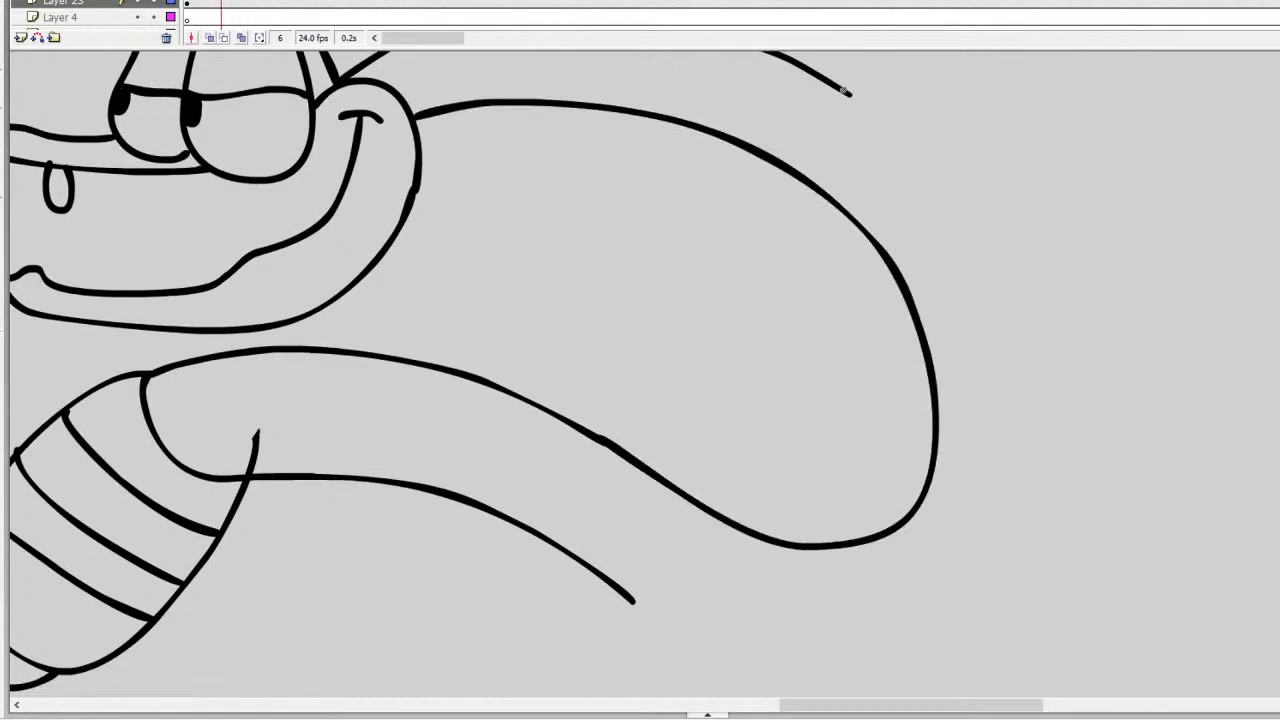
mouse_move(846, 92)
mouse_down()
mouse_move(913, 145)
mouse_move(1001, 287)
mouse_move(1032, 457)
mouse_move(1005, 600)
mouse_move(928, 655)
mouse_move(822, 674)
mouse_move(716, 652)
mouse_move(613, 594)
mouse_up()
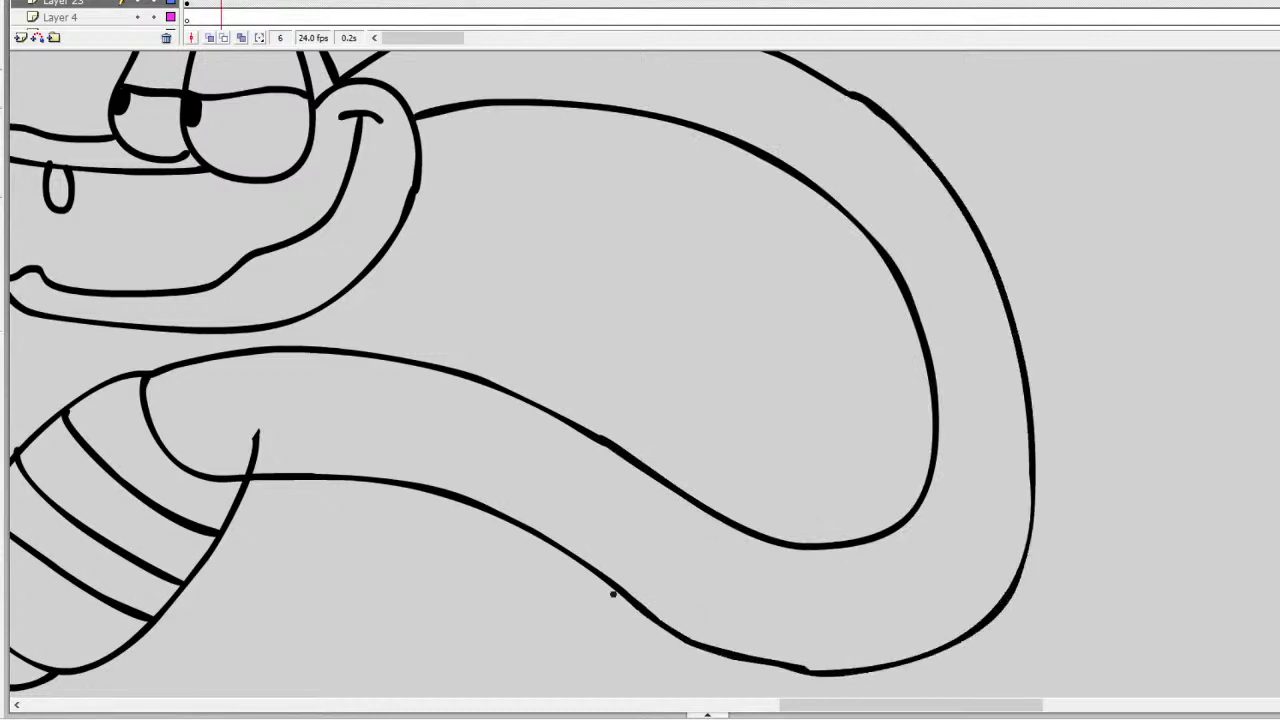
drag(257, 432, 248, 455)
Step: Draw a row of rounded rectangular patches along the outer edge of the snake's body from the head to the cannon
scroll(640, 375, up, 3)
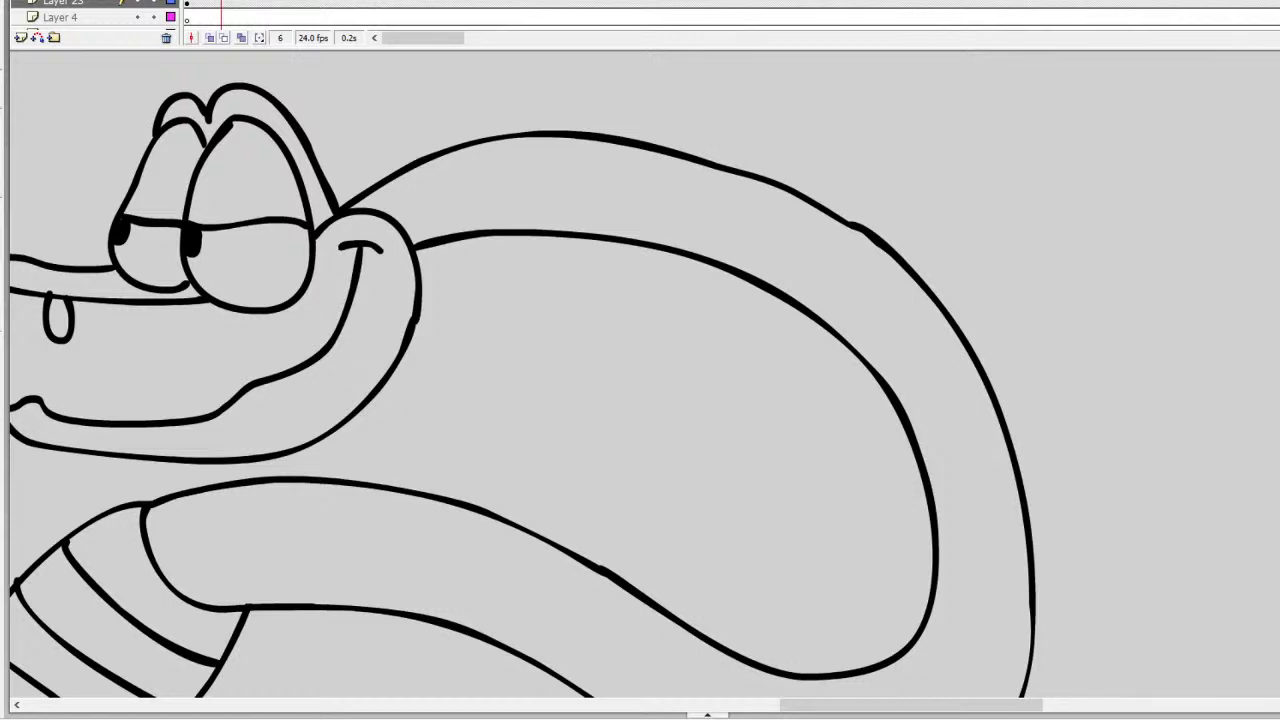
mouse_move(420, 167)
mouse_down()
mouse_move(473, 181)
mouse_move(474, 141)
mouse_up()
mouse_move(555, 131)
mouse_down()
mouse_move(556, 165)
mouse_move(630, 148)
mouse_move(697, 198)
mouse_move(778, 185)
mouse_up()
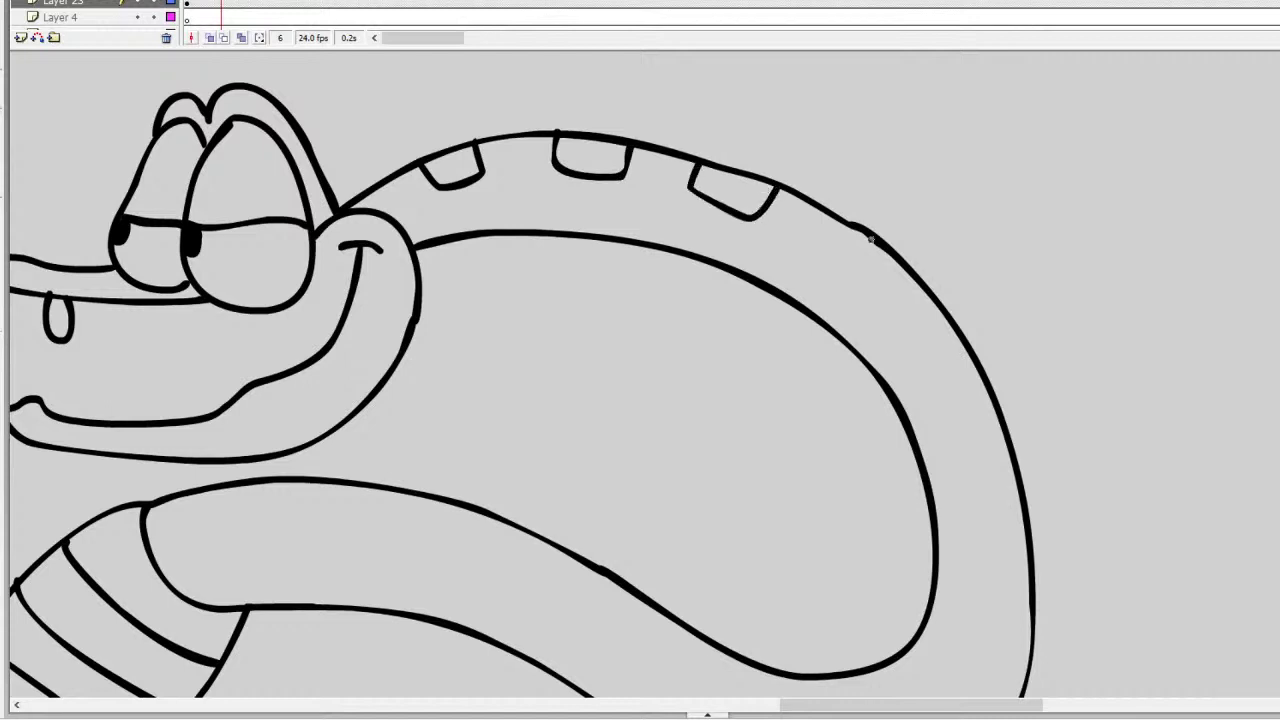
mouse_move(850, 226)
mouse_down()
mouse_move(837, 246)
mouse_move(878, 306)
mouse_move(920, 289)
mouse_up()
mouse_move(969, 361)
mouse_down()
mouse_move(963, 430)
mouse_move(1001, 437)
mouse_up()
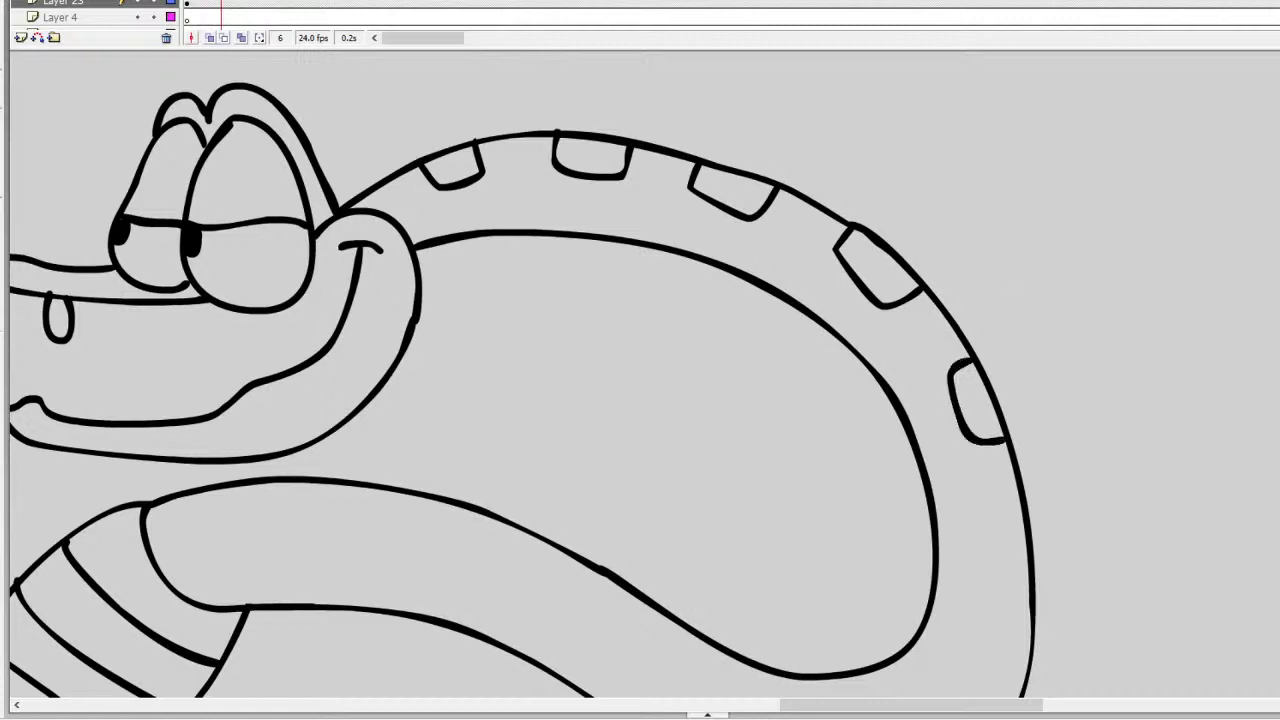
scroll(1003, 354, down, 5)
mouse_move(1024, 373)
mouse_down()
mouse_move(994, 484)
mouse_move(1010, 504)
mouse_move(989, 540)
mouse_move(900, 584)
mouse_move(904, 617)
mouse_up()
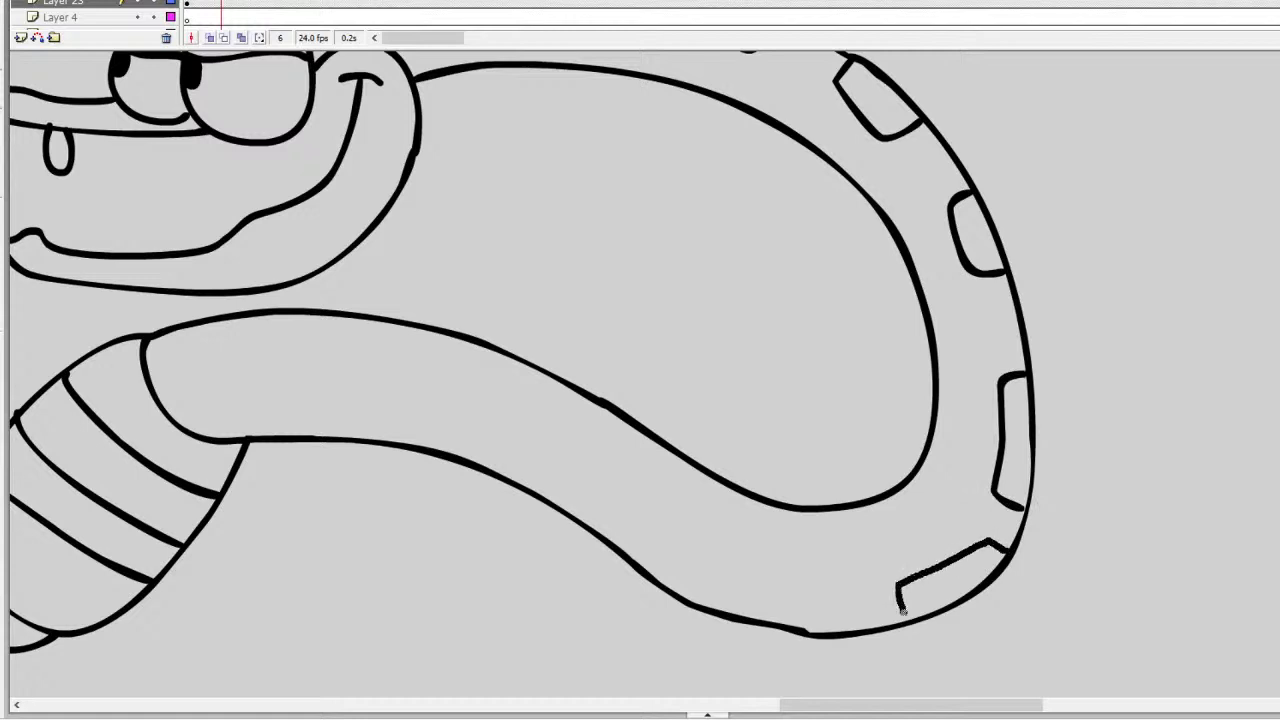
mouse_move(792, 628)
mouse_down()
mouse_move(798, 596)
mouse_move(685, 549)
mouse_move(655, 582)
mouse_up()
mouse_move(607, 540)
mouse_down()
mouse_move(614, 512)
mouse_move(537, 463)
mouse_move(486, 442)
mouse_move(474, 462)
mouse_move(358, 407)
mouse_move(302, 418)
mouse_move(301, 432)
mouse_move(275, 410)
mouse_move(205, 408)
mouse_move(180, 426)
mouse_up()
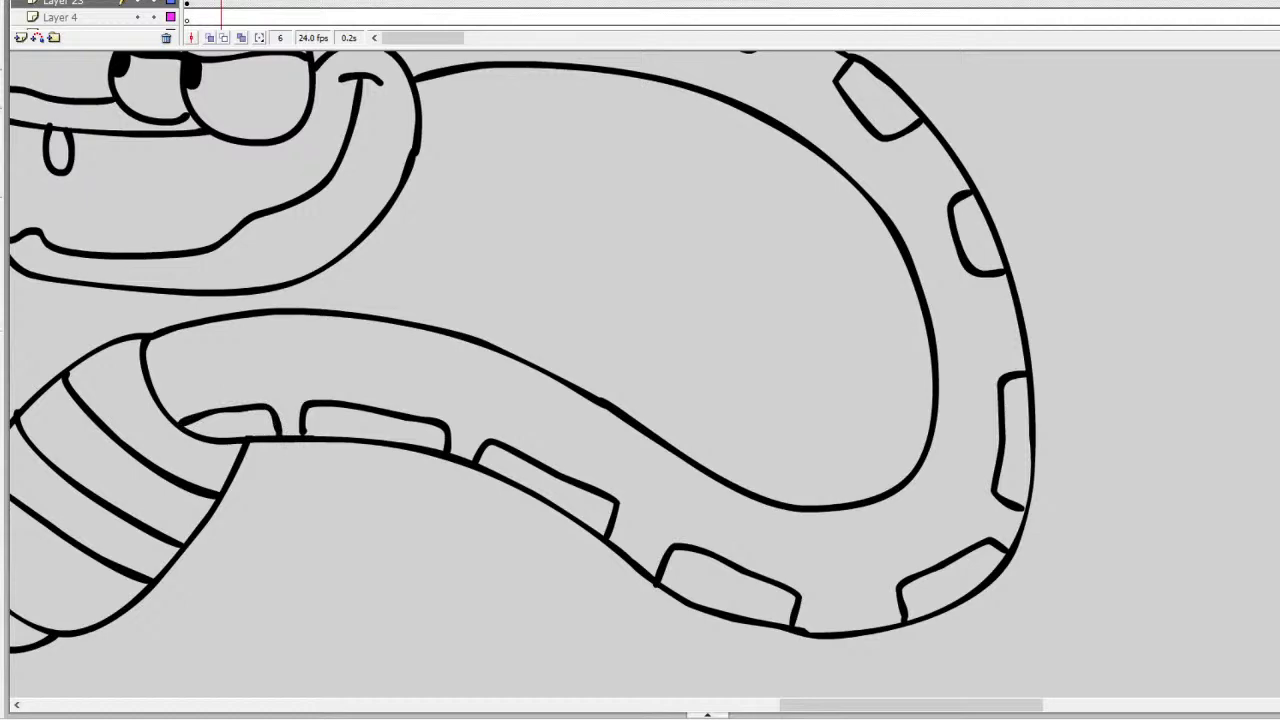
Step: Draw a belly line along the whole inner side of the snake's body and divide its upper stretch into segments with short cross lines
scroll(640, 370, up, 2)
mouse_move(398, 90)
mouse_down()
mouse_move(513, 72)
mouse_move(683, 88)
mouse_move(828, 146)
mouse_move(886, 188)
mouse_move(926, 238)
mouse_move(965, 379)
mouse_move(967, 458)
mouse_move(940, 526)
mouse_move(867, 574)
mouse_move(725, 566)
mouse_move(604, 519)
mouse_move(512, 456)
mouse_move(372, 407)
mouse_move(296, 402)
mouse_move(148, 424)
mouse_up()
mouse_move(460, 102)
mouse_down()
mouse_move(461, 80)
mouse_move(512, 74)
mouse_up()
drag(588, 101, 587, 72)
drag(658, 114, 656, 86)
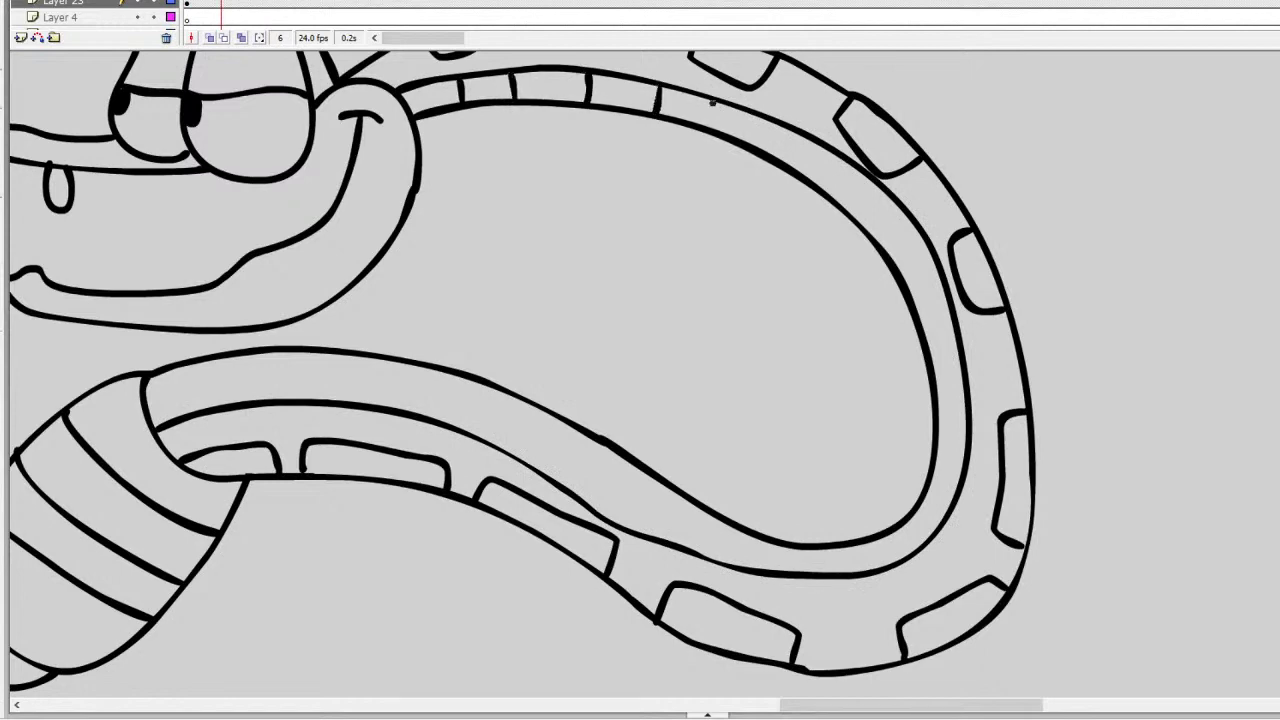
mouse_move(720, 132)
mouse_down()
mouse_move(718, 104)
mouse_move(730, 104)
mouse_up()
key(ctrl+z)
drag(788, 160, 797, 128)
drag(840, 204, 866, 177)
key(ctrl+z)
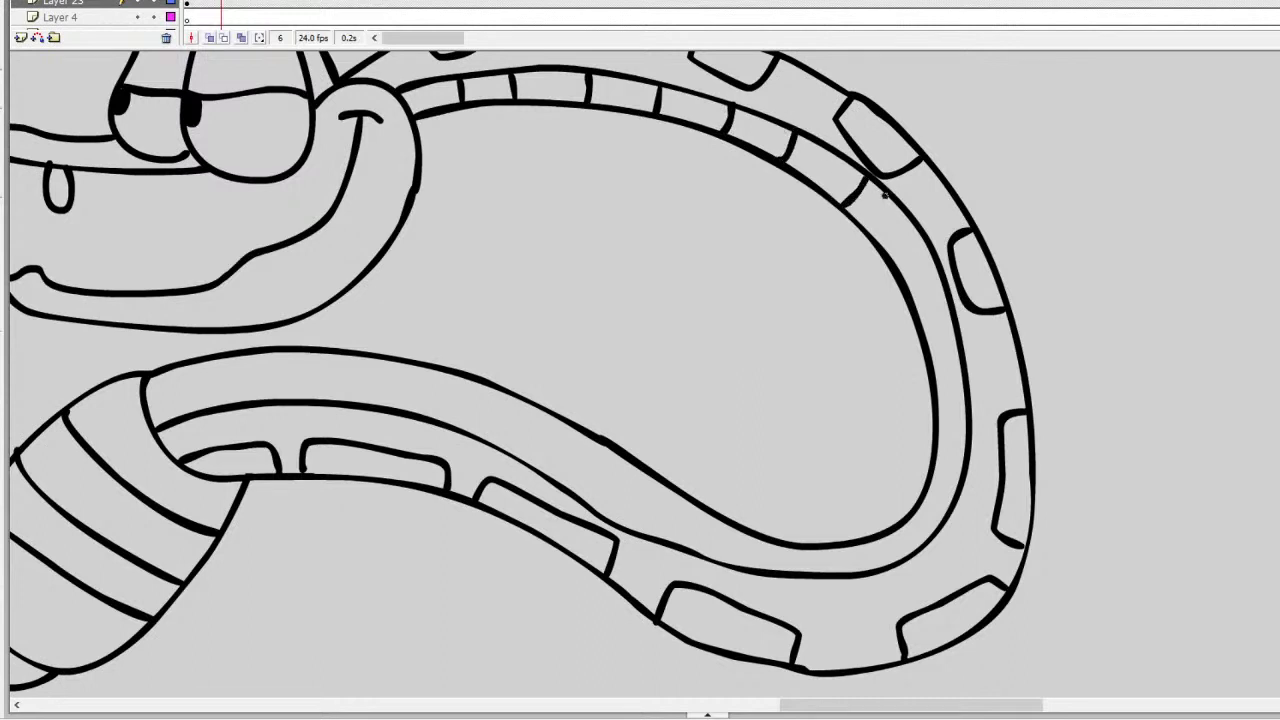
Step: Continue the belly cross lines down around the far bend of the snake's loop
drag(892, 259, 930, 242)
drag(930, 343, 958, 343)
drag(913, 515, 930, 521)
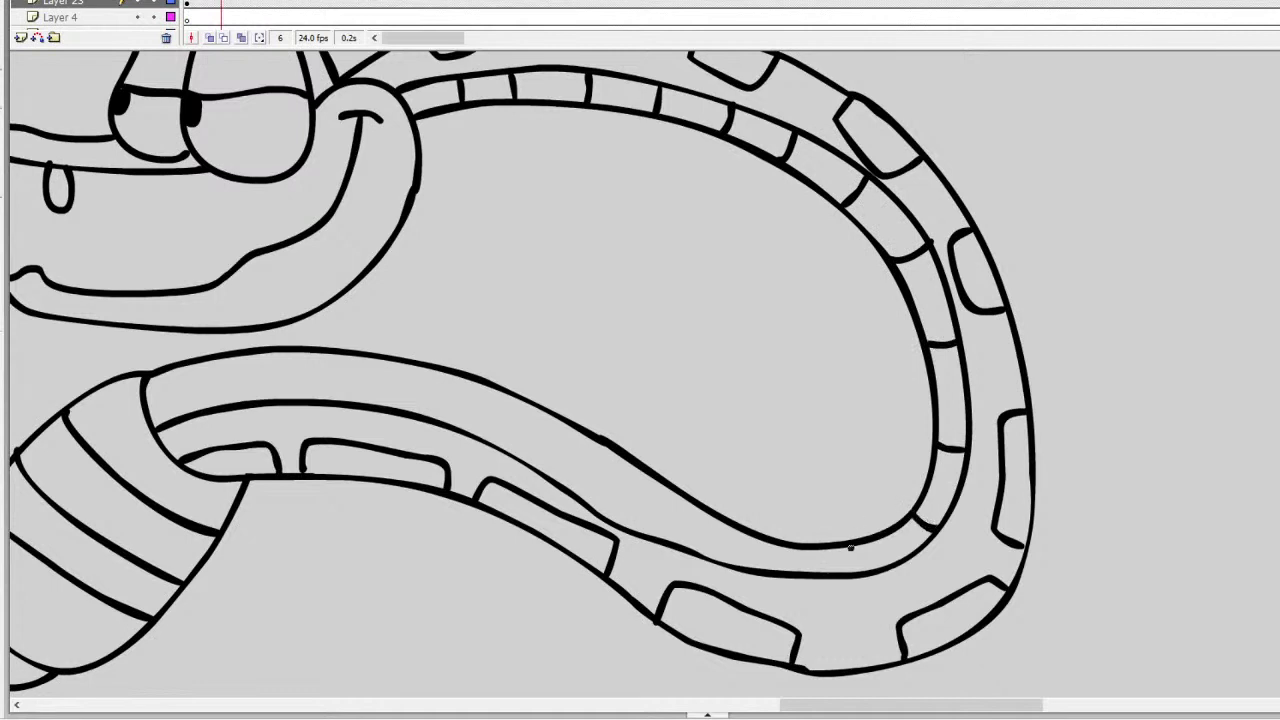
drag(850, 547, 858, 570)
drag(772, 570, 768, 540)
drag(672, 540, 675, 494)
key(ctrl+z)
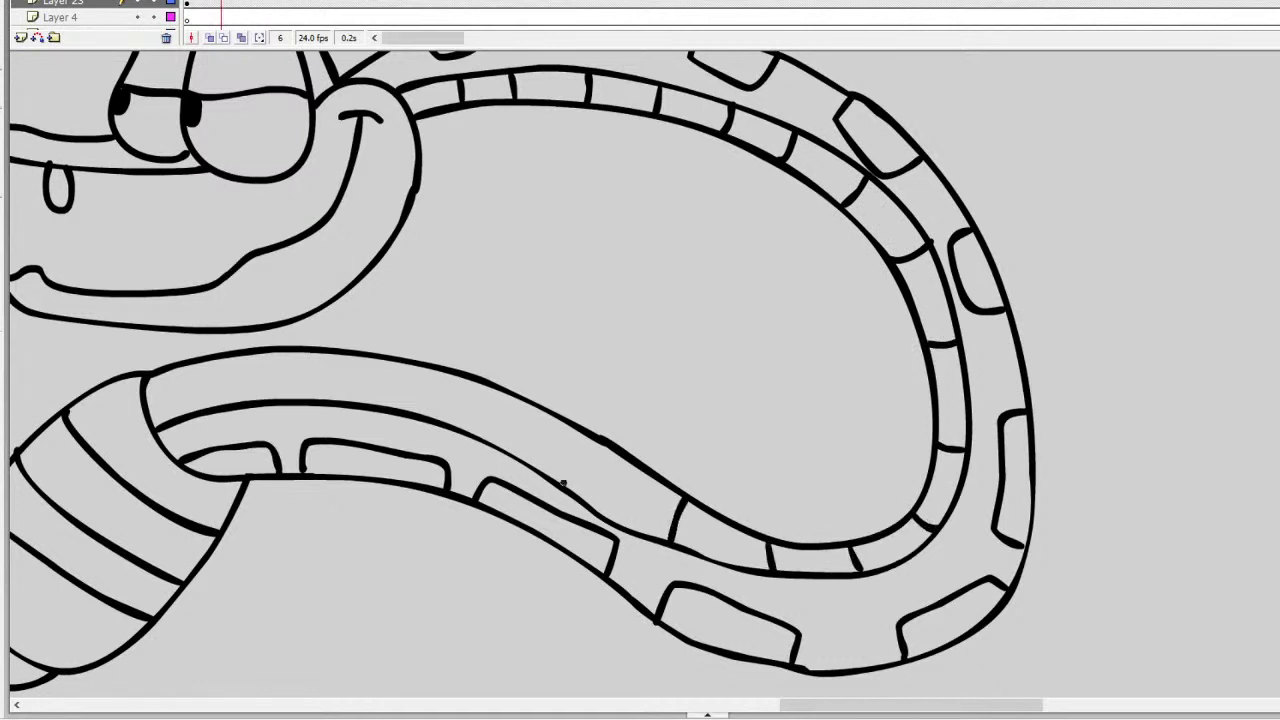
Step: Complete the belly segments with cross lines along the snake's lower stretch up to the arm cannon
drag(563, 484, 590, 438)
drag(486, 440, 511, 394)
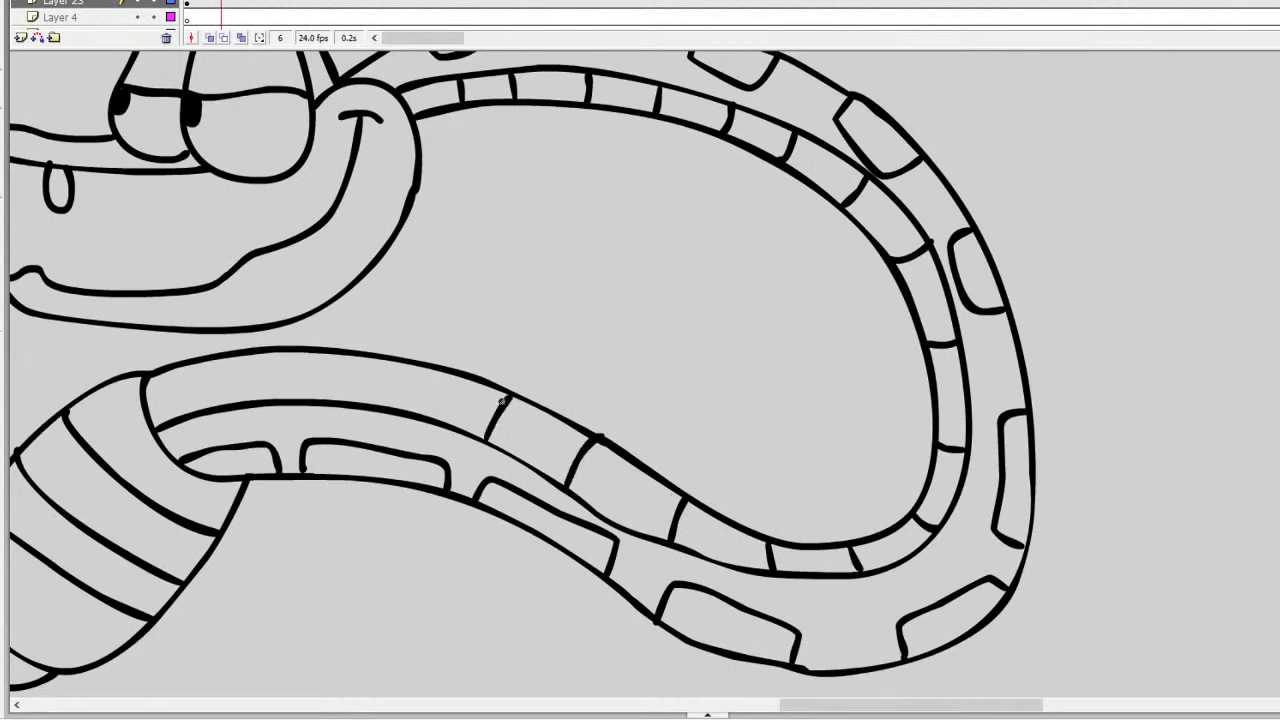
mouse_move(410, 411)
mouse_down()
mouse_move(418, 373)
mouse_move(409, 406)
mouse_move(335, 355)
mouse_up()
key(ctrl+z)
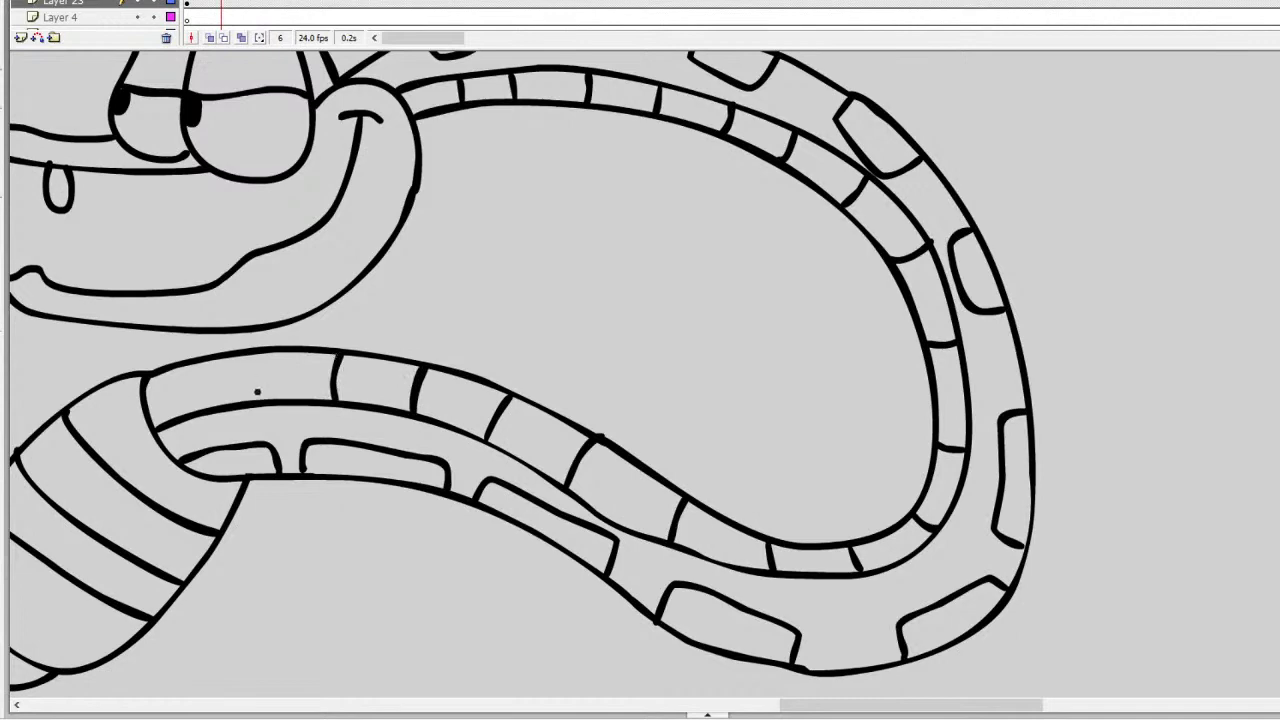
drag(263, 402, 263, 352)
mouse_move(190, 411)
mouse_down()
mouse_move(188, 362)
mouse_move(185, 411)
mouse_up()
key(ctrl+z)
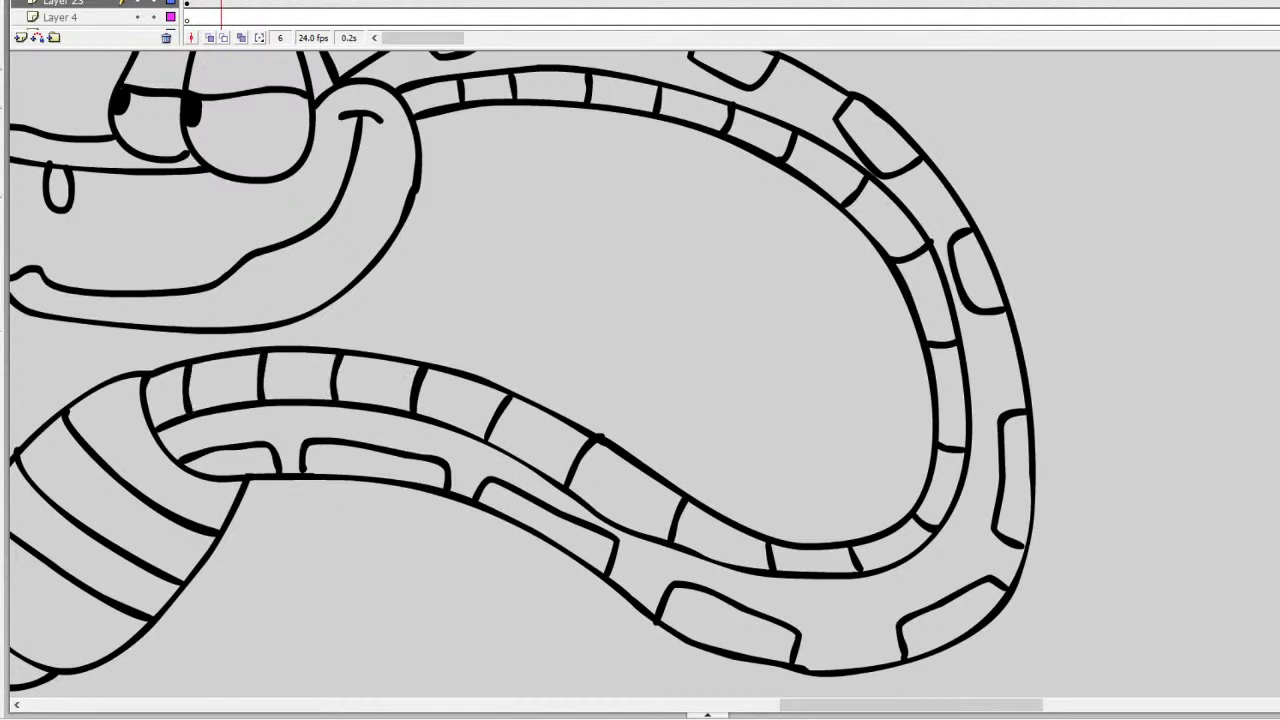
Step: Cross out "BONUS: Ophiuchus (Snake Bearer)" in the zodiac list with a red line on the list's layer
alt+click(435, 404)
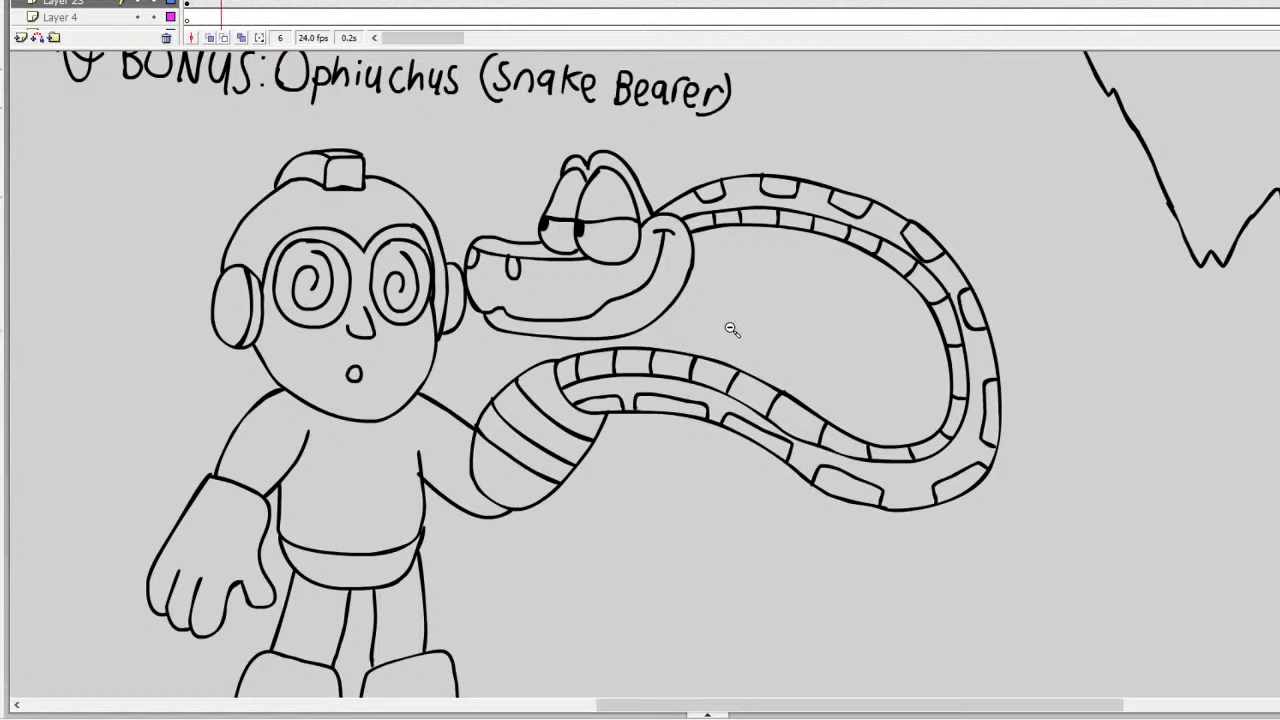
scroll(920, 515, down, 2)
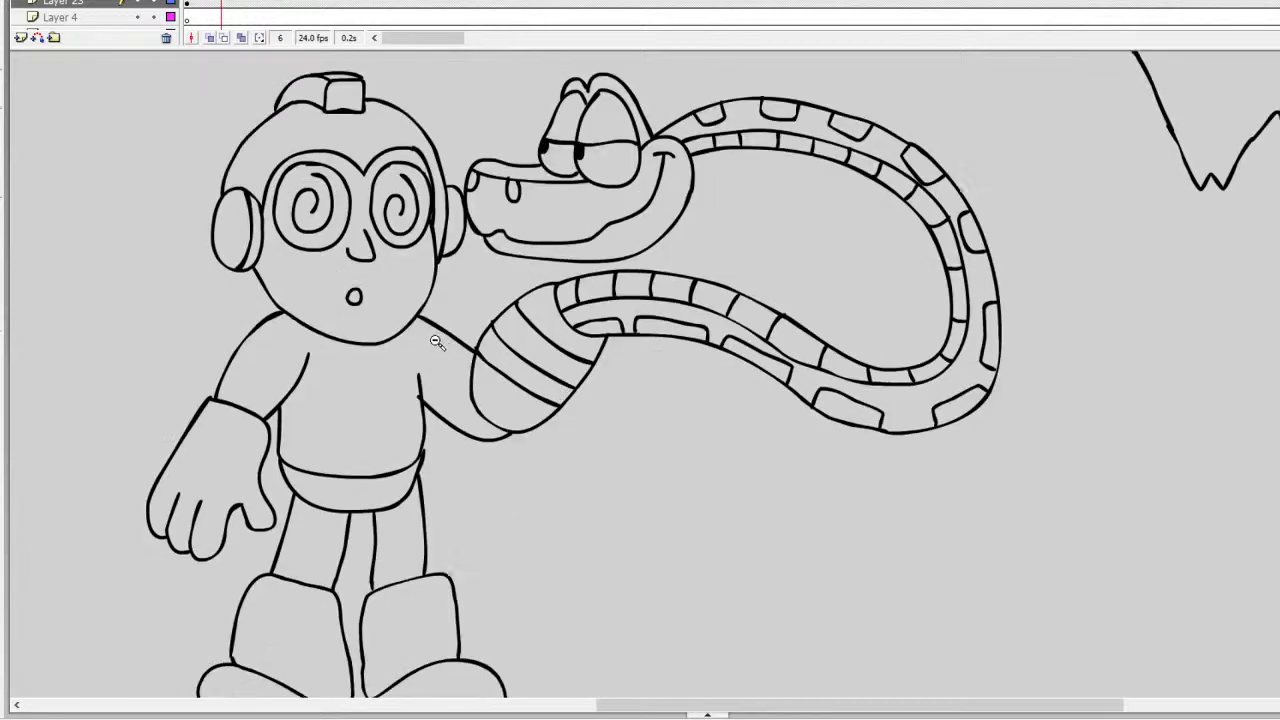
scroll(434, 343, down, 2)
scroll(352, 280, up, 2)
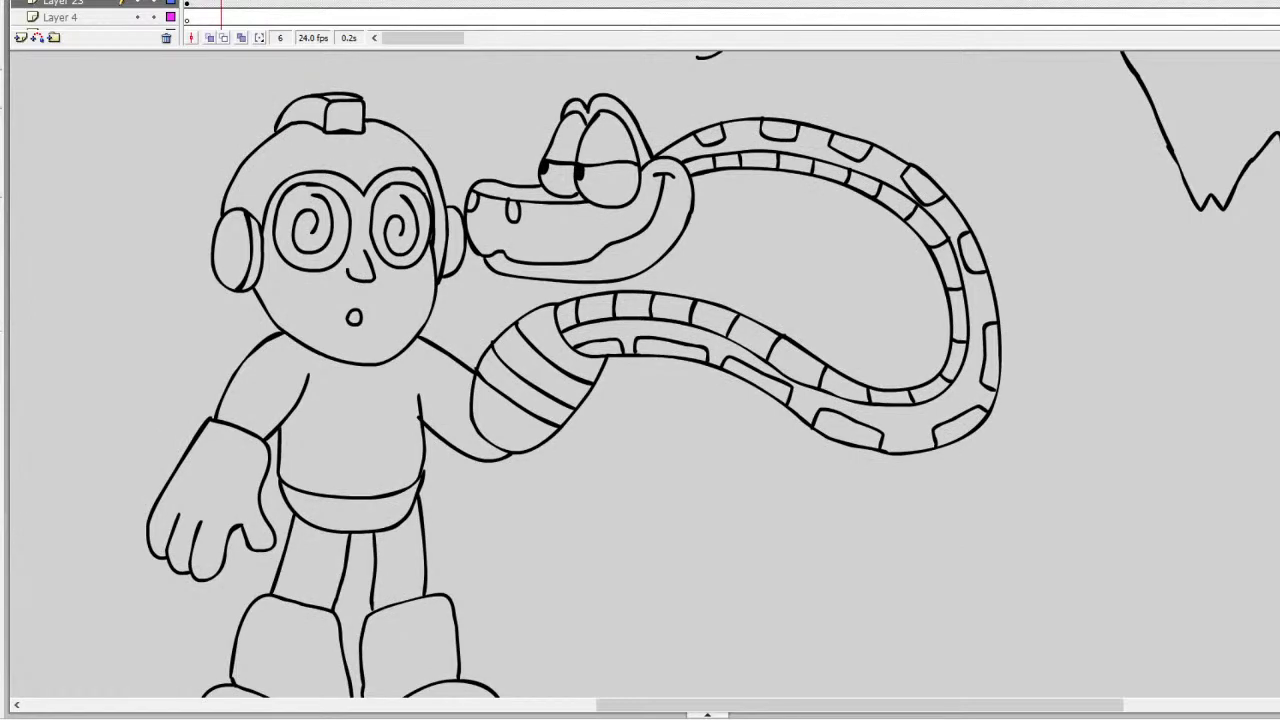
scroll(640, 380, up, 10)
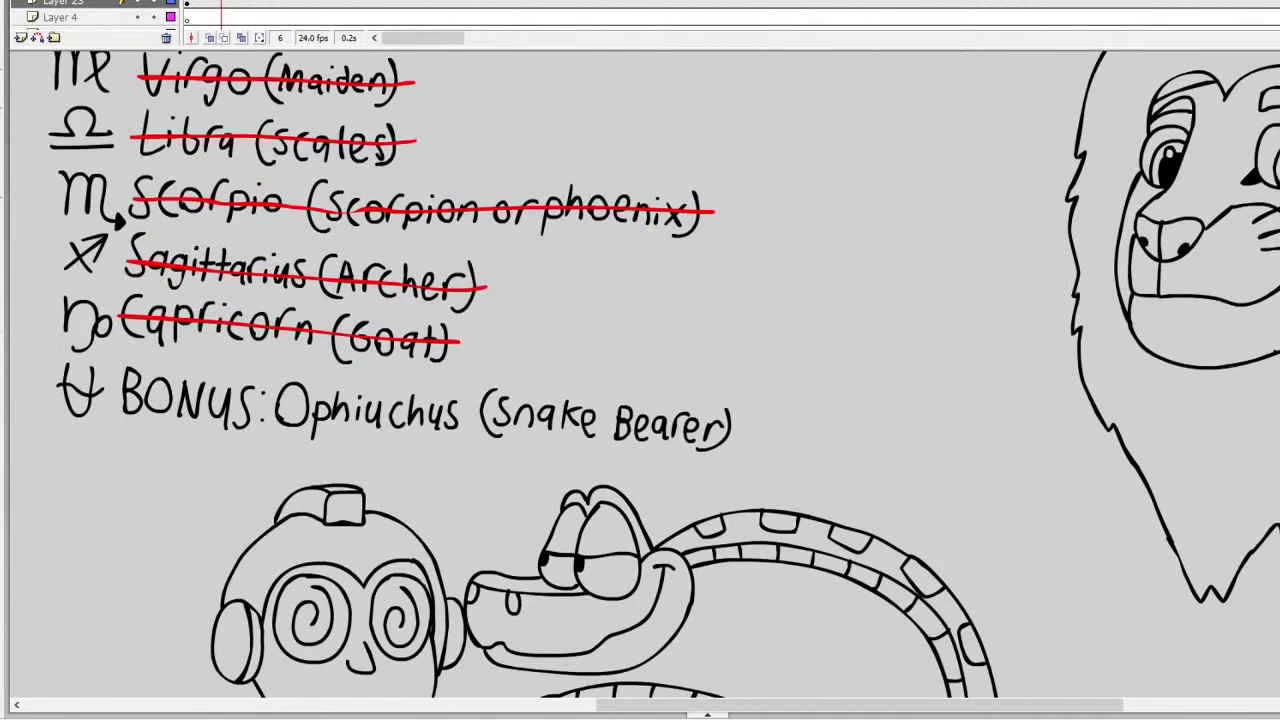
click(345, 342)
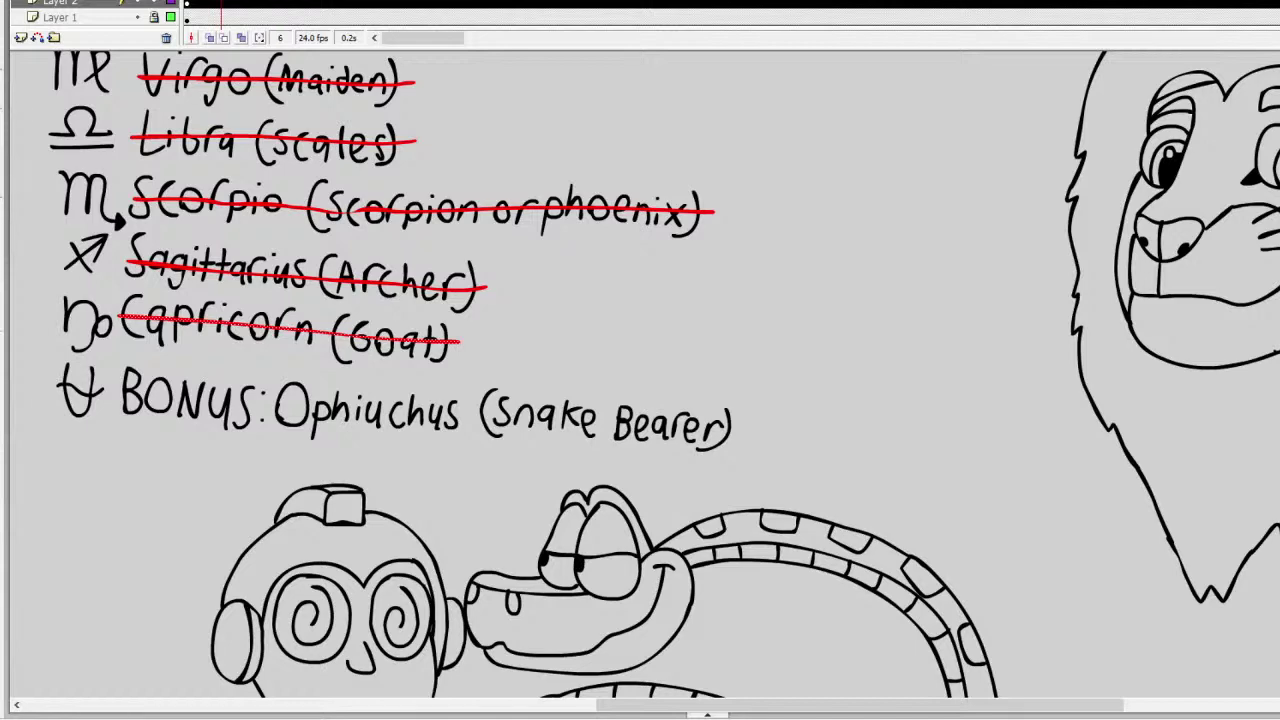
click(336, 397)
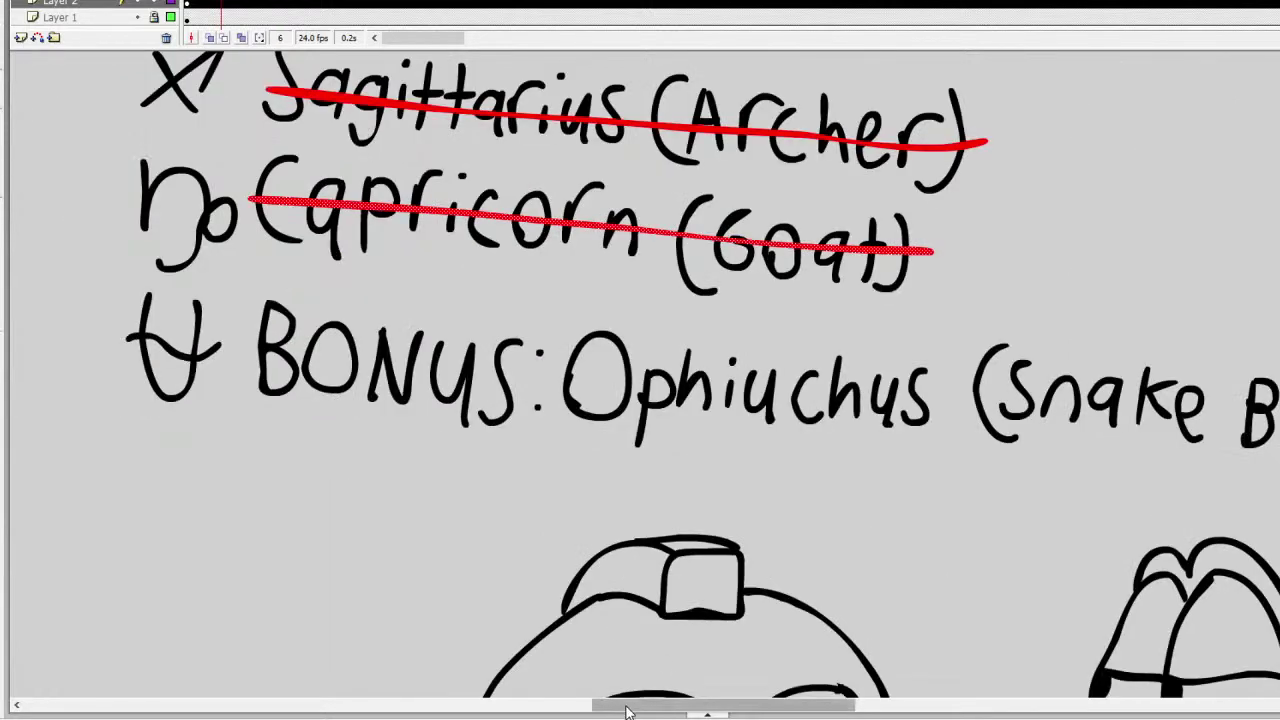
drag(680, 705, 714, 705)
mouse_move(76, 344)
mouse_down()
mouse_move(485, 396)
mouse_move(1278, 438)
mouse_up()
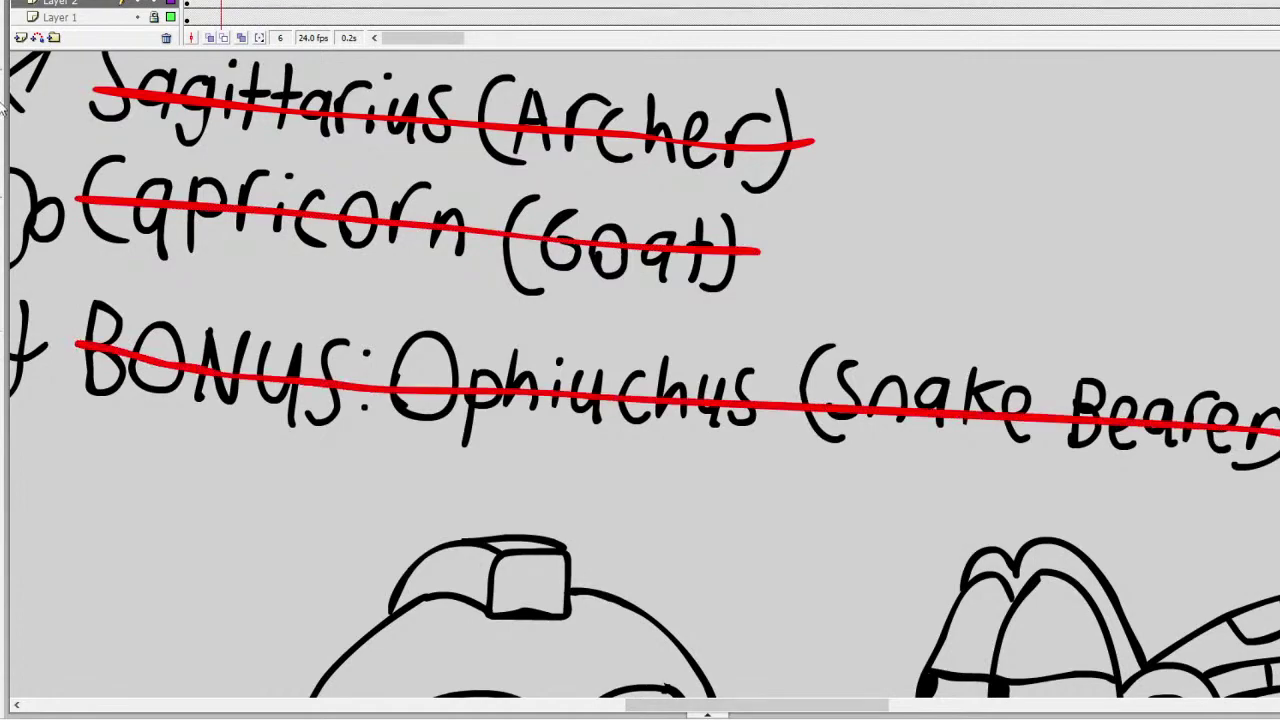
Step: Review the full canvas with all the zodiac characters and the crossed-out list
key(ctrl+minus)
key(ctrl+minus)
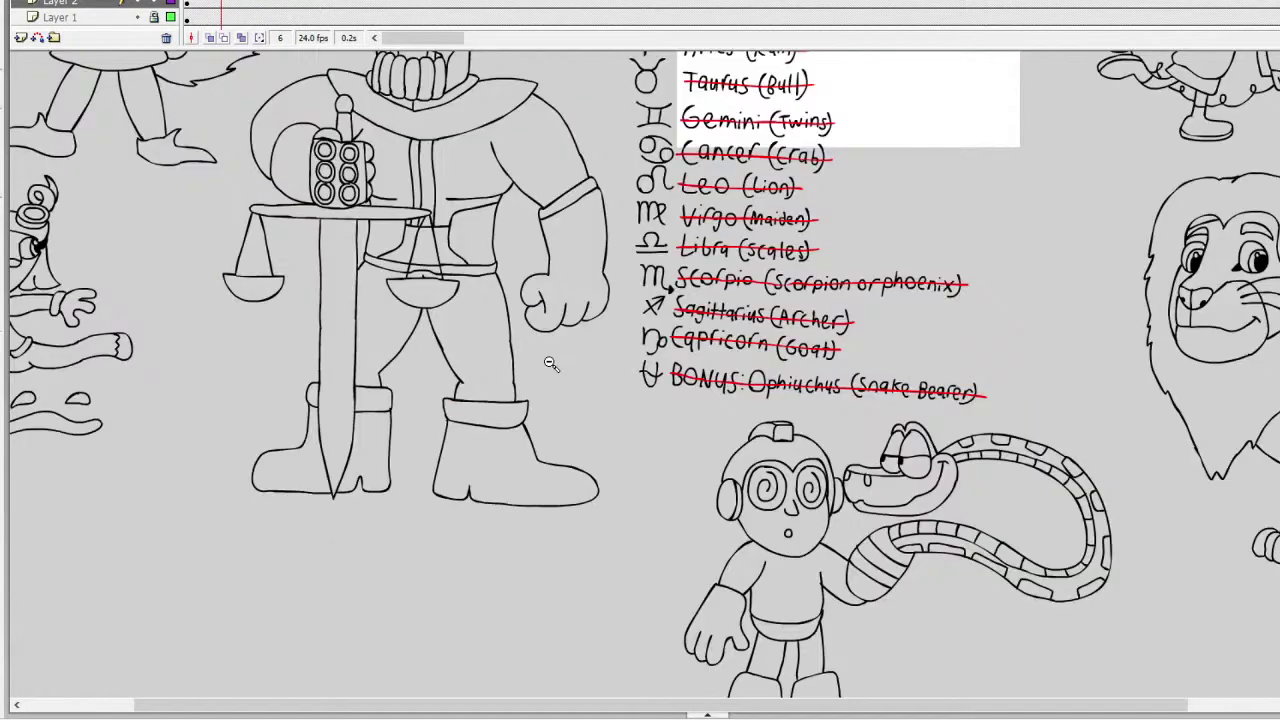
alt+click(800, 492)
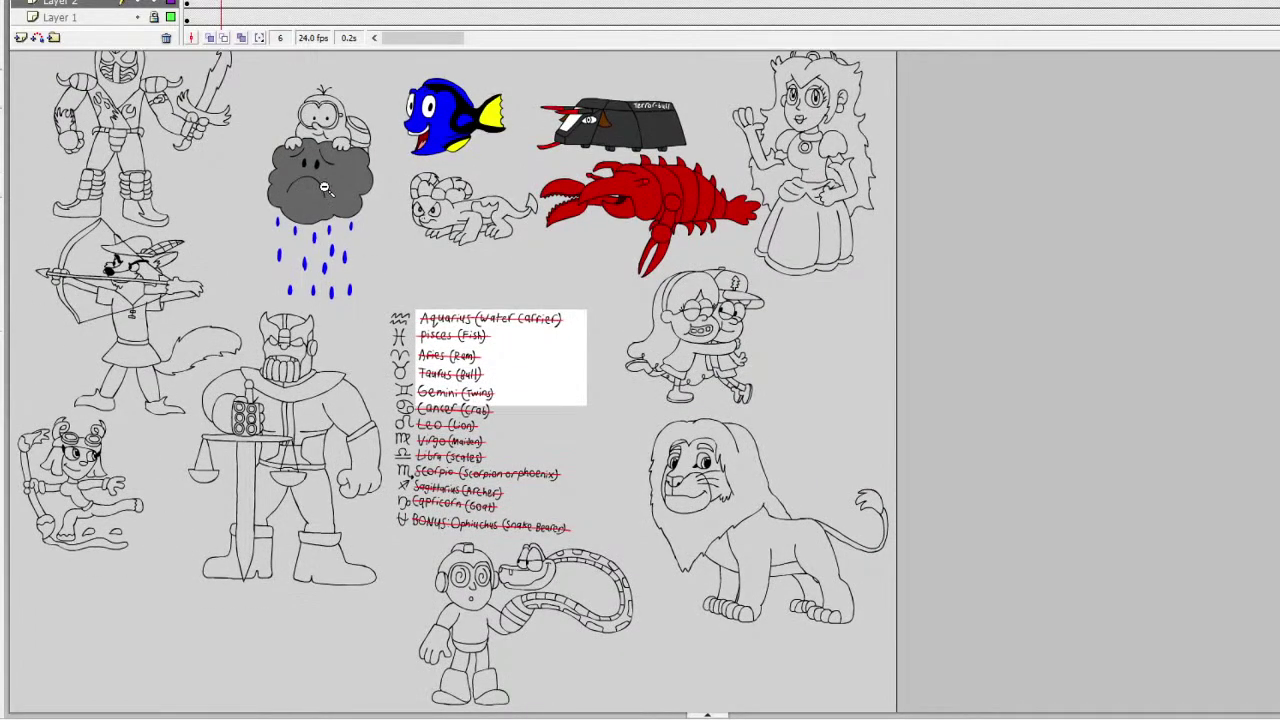
scroll(360, 260, up, 1)
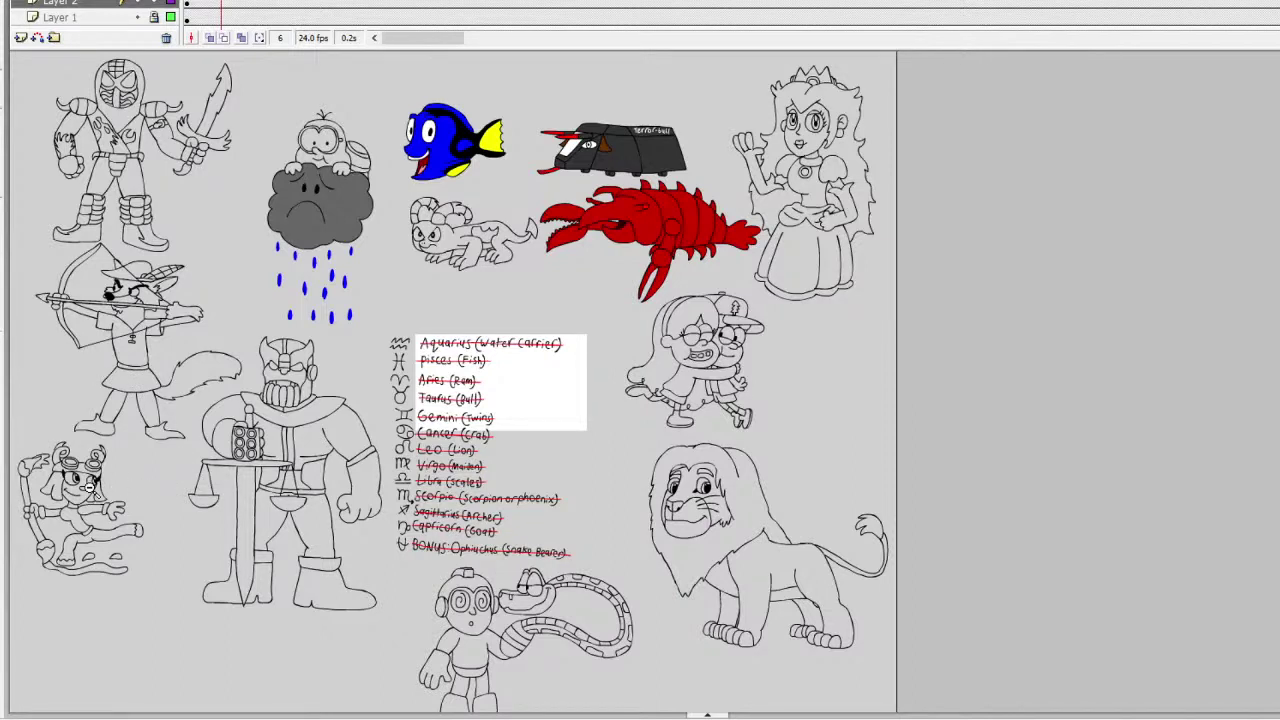
scroll(296, 548, down, 1)
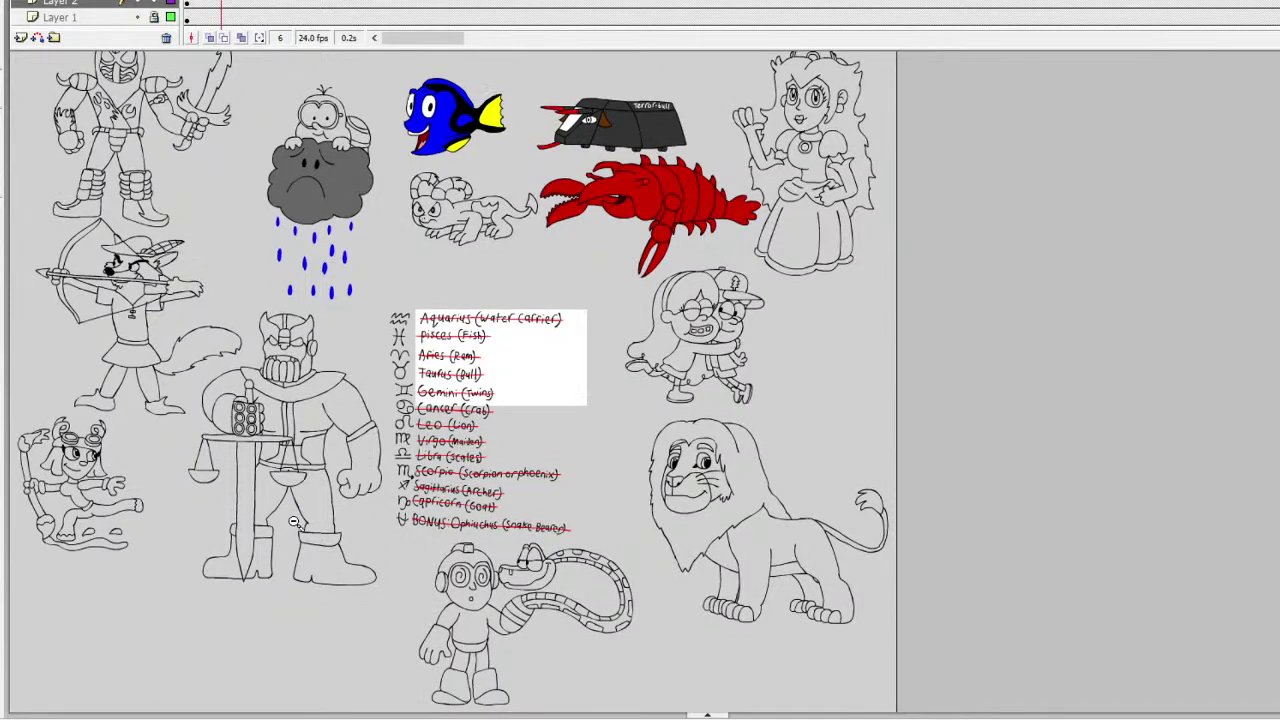